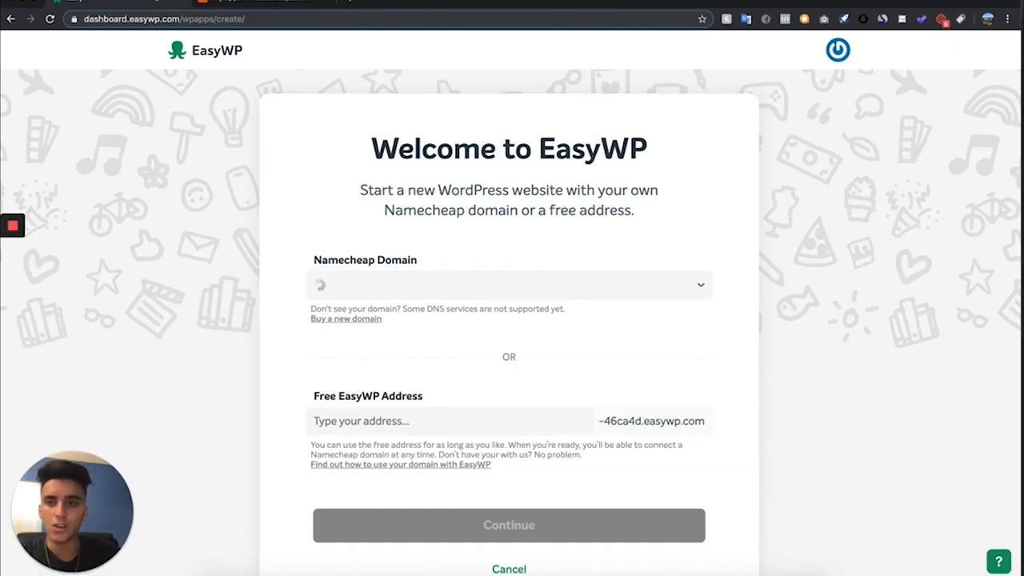
- Return to the EasyWP websites list, view the Armourshades site's details and launch its WordPress admin
{"action": "left_click", "coordinate": [10, 18]}
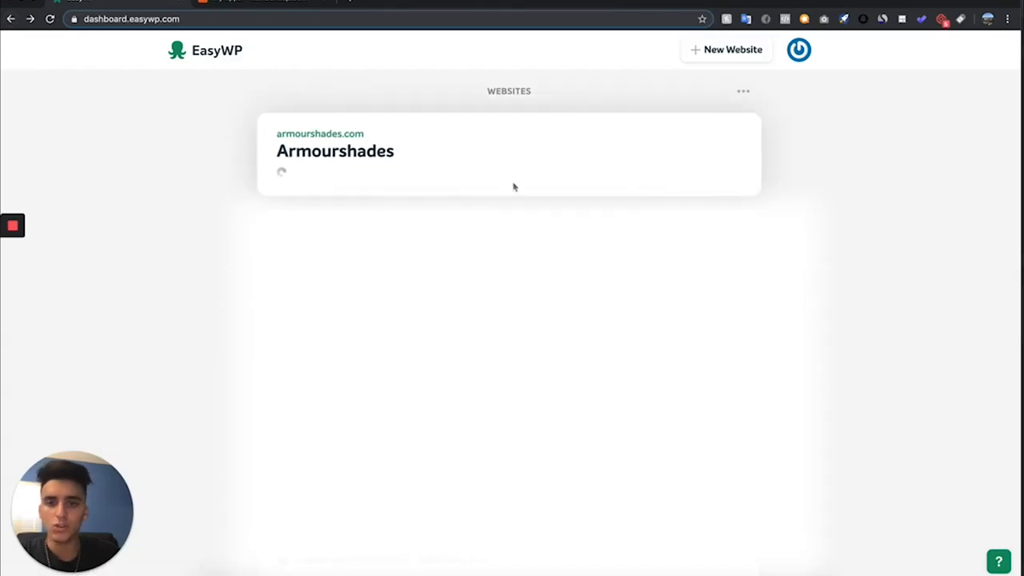
{"action": "left_click", "coordinate": [515, 149]}
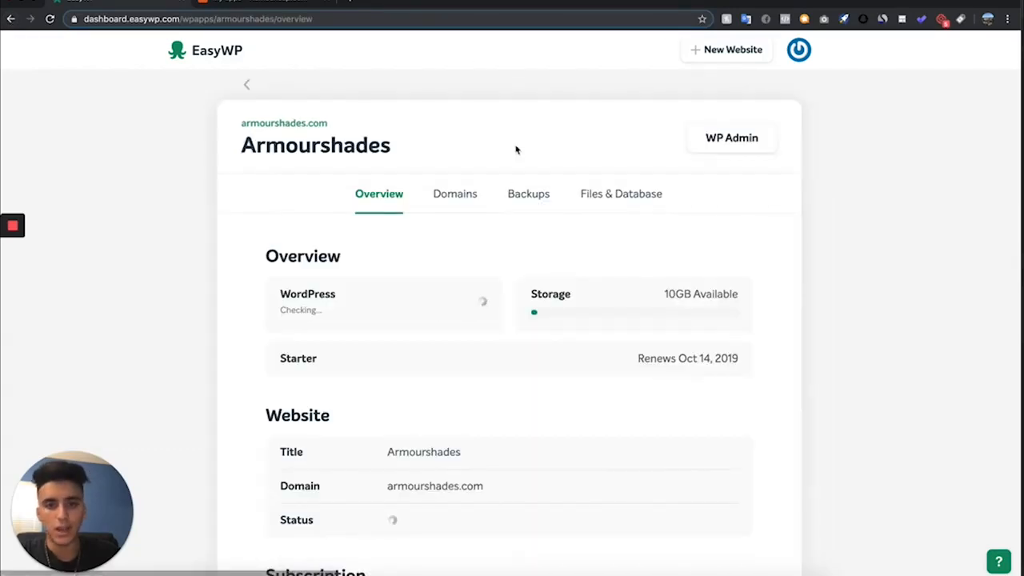
{"action": "left_click", "coordinate": [752, 145]}
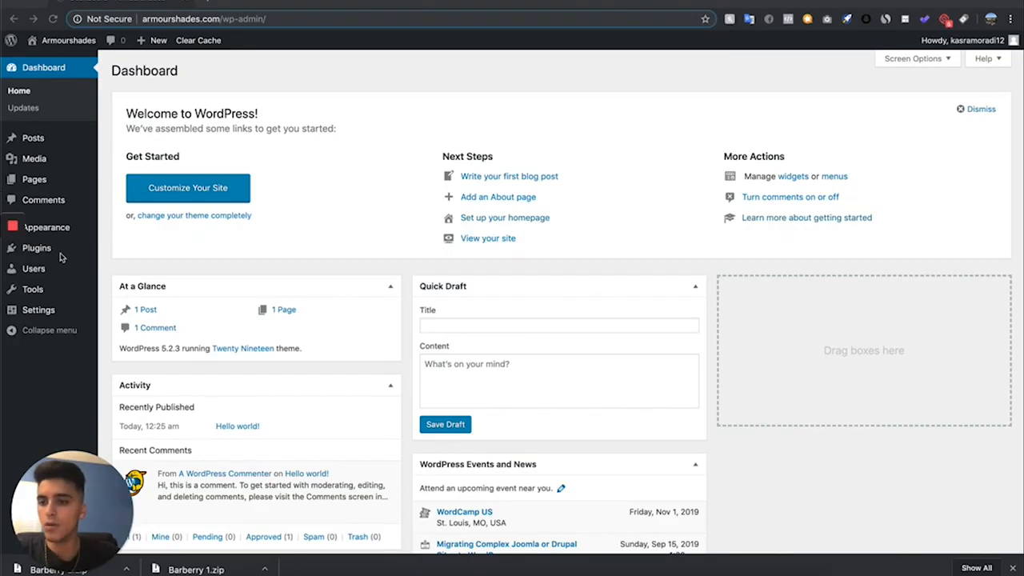
- Go to the Add Themes page of the Armourshades site and bring up the theme upload form
{"action": "mouse_move", "coordinate": [64, 232]}
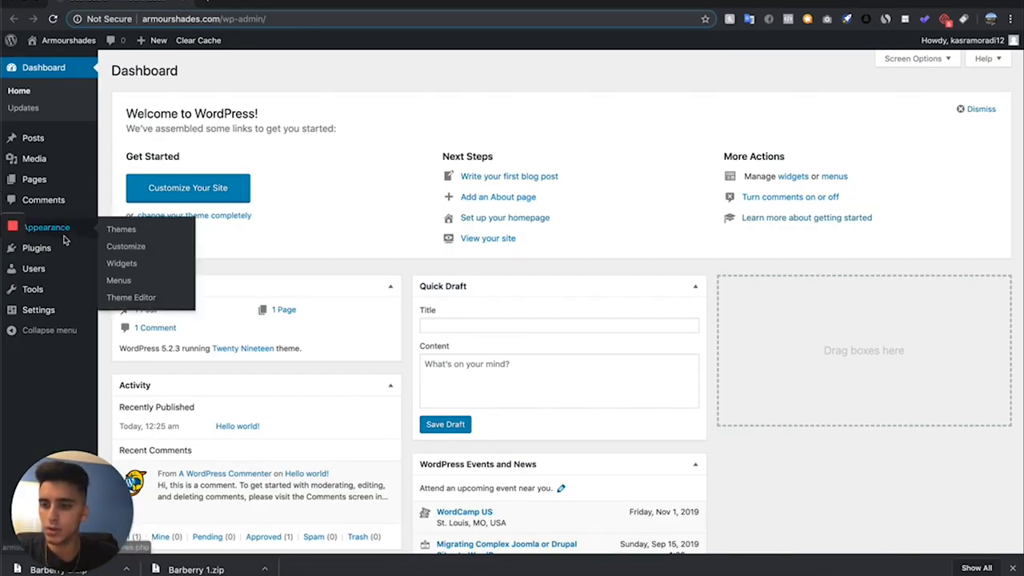
{"action": "left_click", "coordinate": [132, 232]}
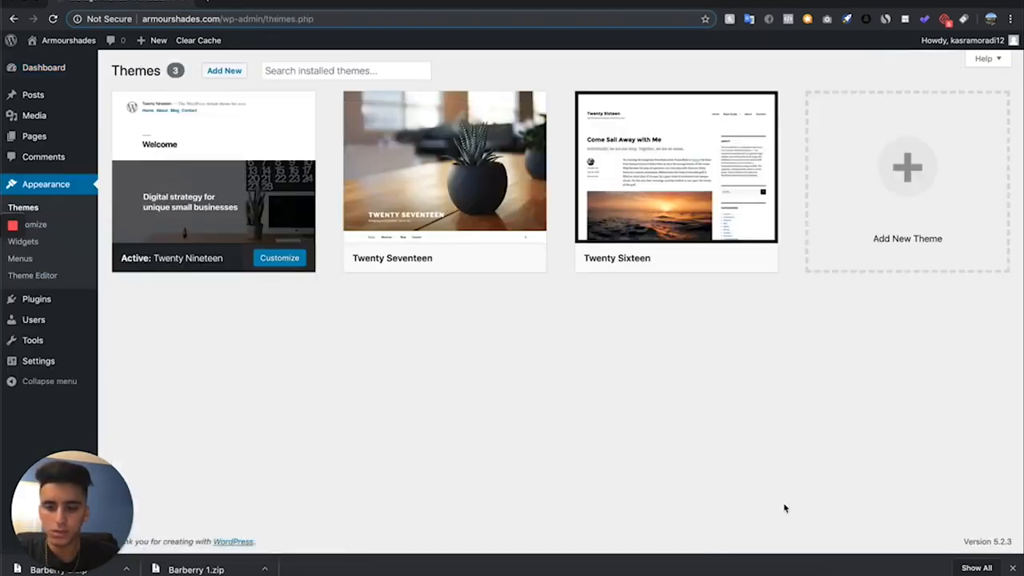
{"action": "left_click", "coordinate": [224, 70]}
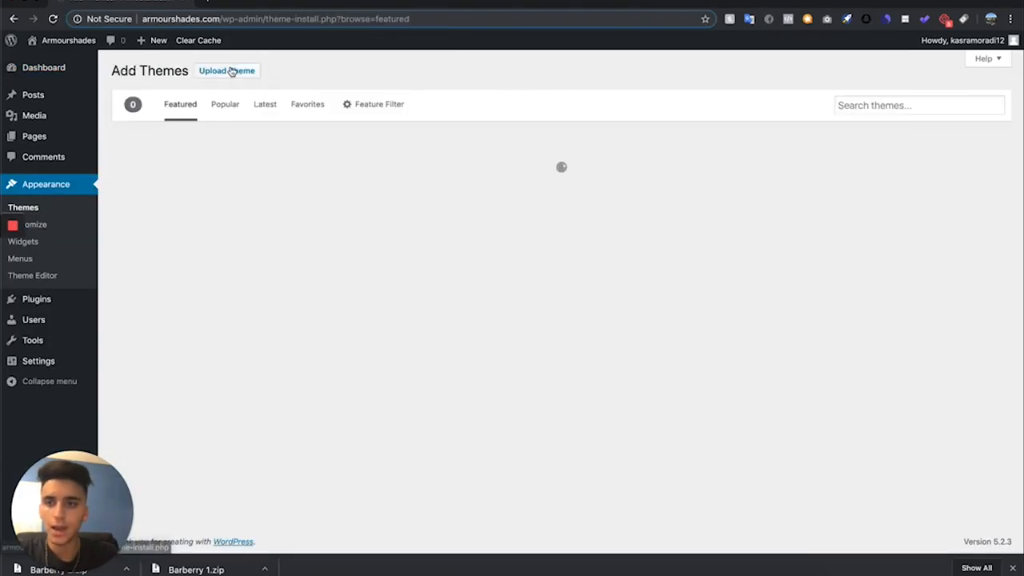
{"action": "left_click", "coordinate": [233, 71]}
{"action": "scroll", "coordinate": [436, 419], "scroll_direction": "down", "scroll_amount": 2}
{"action": "scroll", "coordinate": [436, 418], "scroll_direction": "down", "scroll_amount": 2}
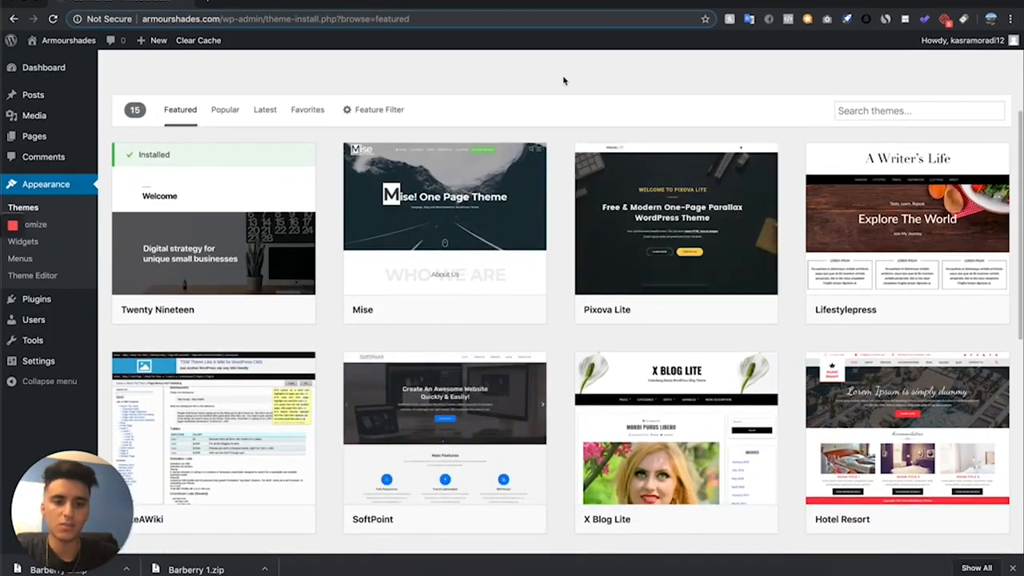
{"action": "scroll", "coordinate": [562, 80], "scroll_direction": "up", "scroll_amount": 4}
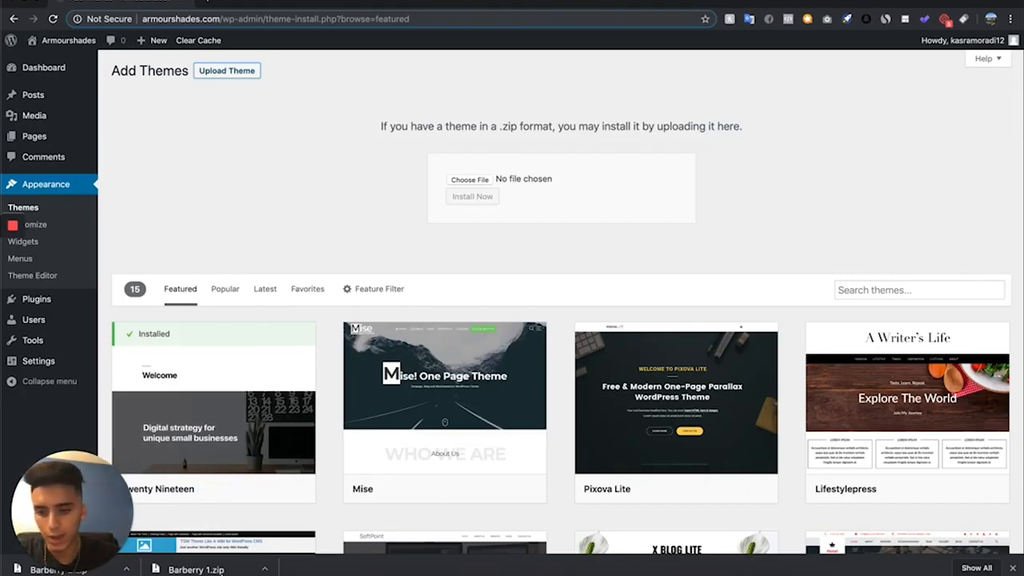
- Supply Barberry 1.zip as the theme file and install it
{"action": "left_click_drag", "start_coordinate": [250, 509], "coordinate": [481, 180]}
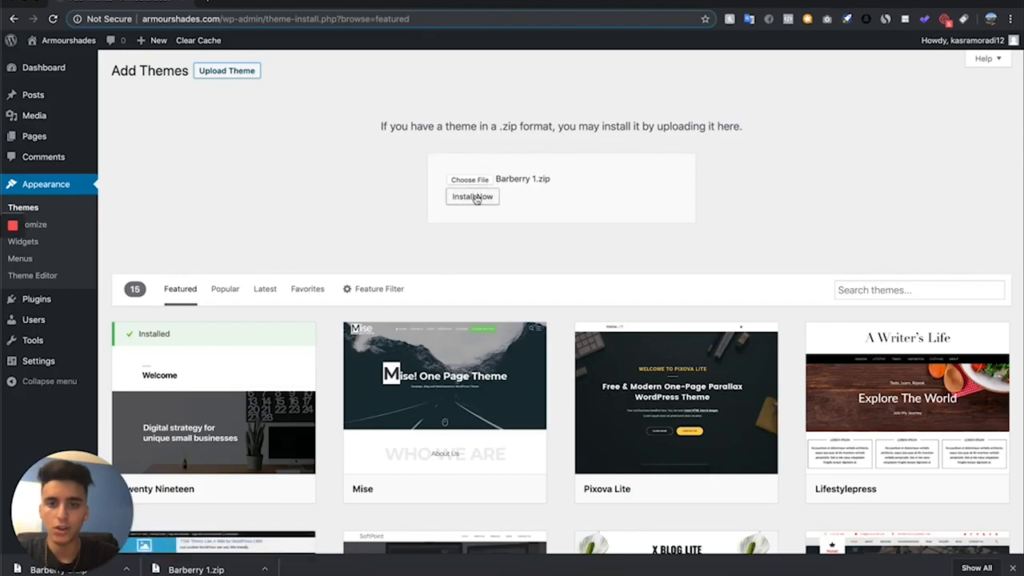
{"action": "left_click", "coordinate": [474, 197]}
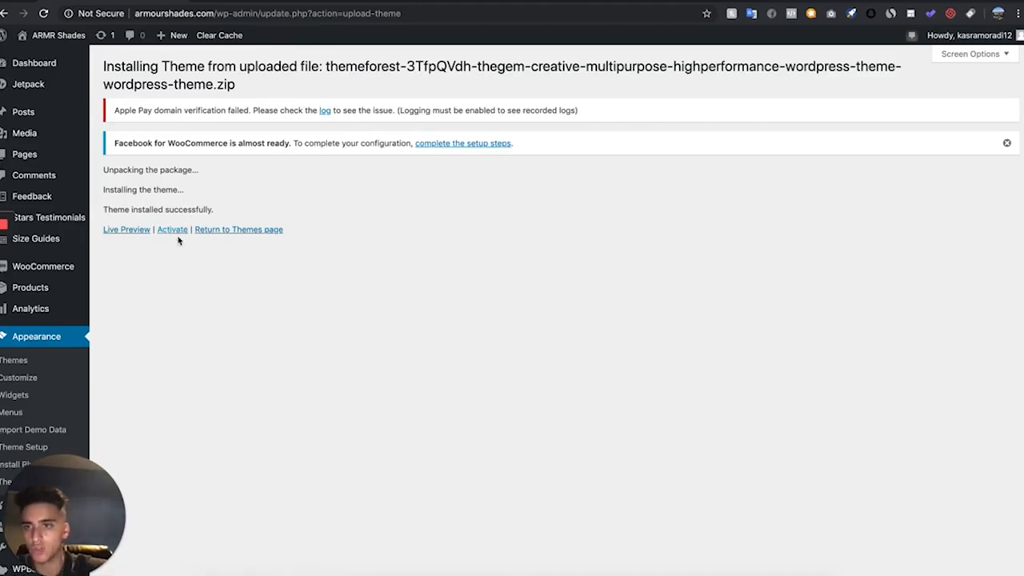
{"action": "left_click", "coordinate": [22, 365]}
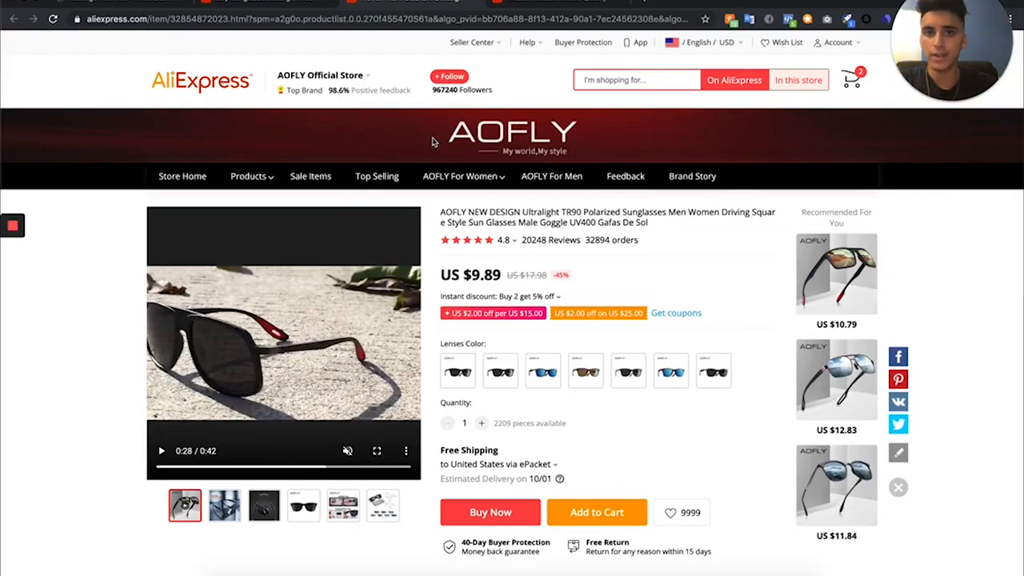
- Check the aviator sunglasses listing, return to the AOFLY listing, and copy the C1Matte Black variant's image URL from the page's HTML
{"action": "left_click", "coordinate": [526, 4]}
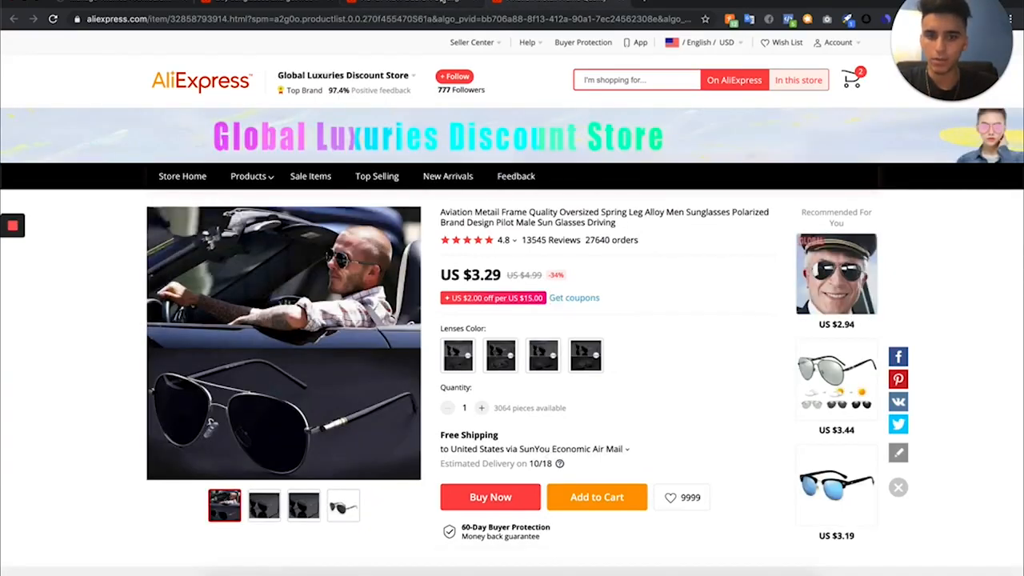
{"action": "left_click", "coordinate": [442, 3]}
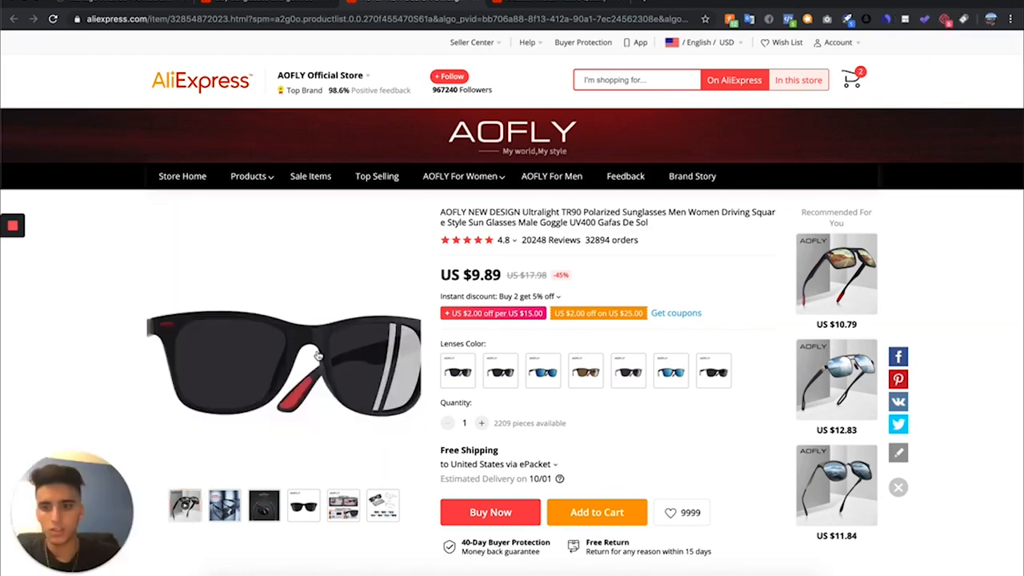
{"action": "left_click", "coordinate": [448, 384]}
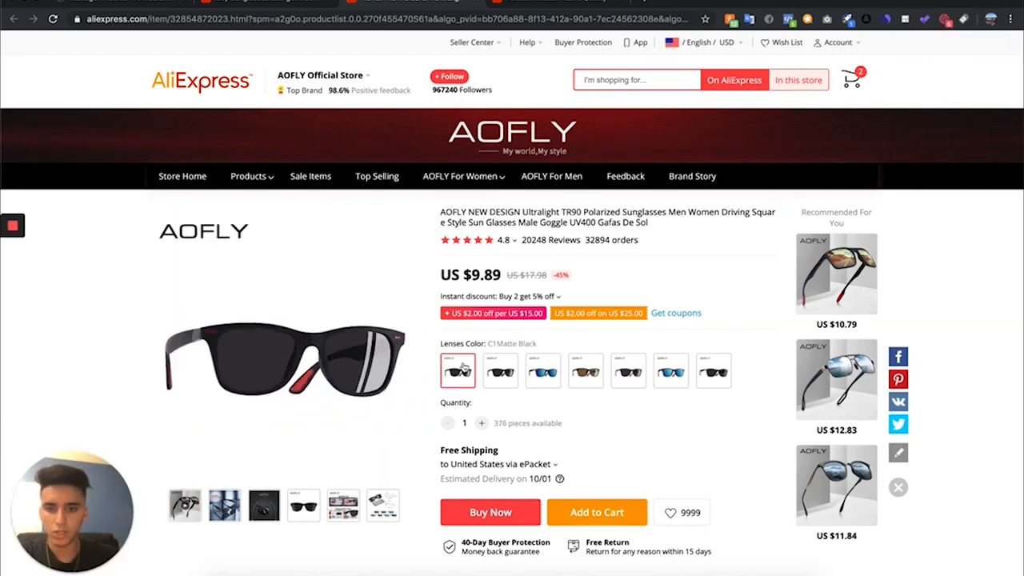
{"action": "right_click", "coordinate": [272, 293]}
{"action": "left_click", "coordinate": [285, 405]}
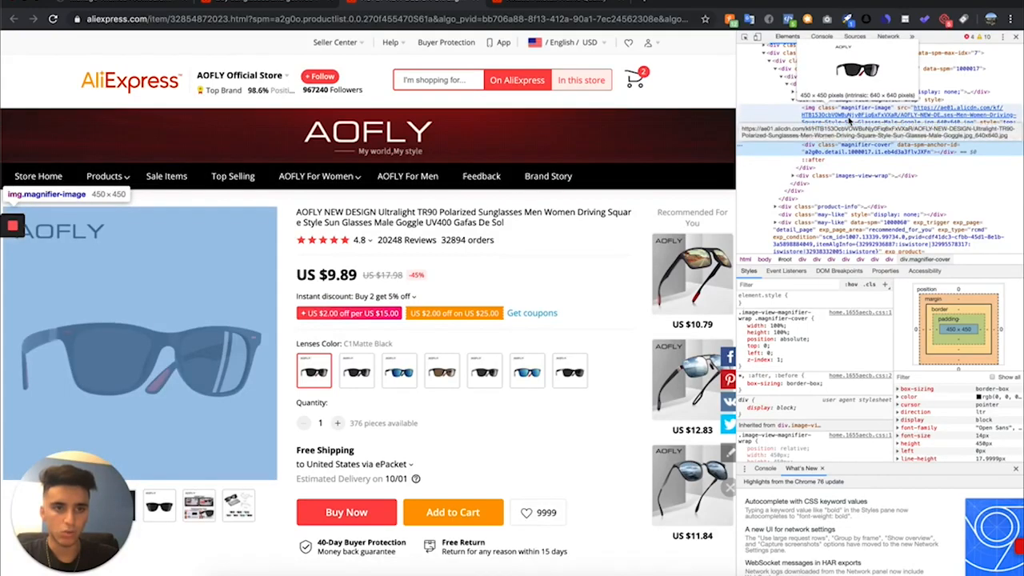
{"action": "left_click", "coordinate": [851, 120]}
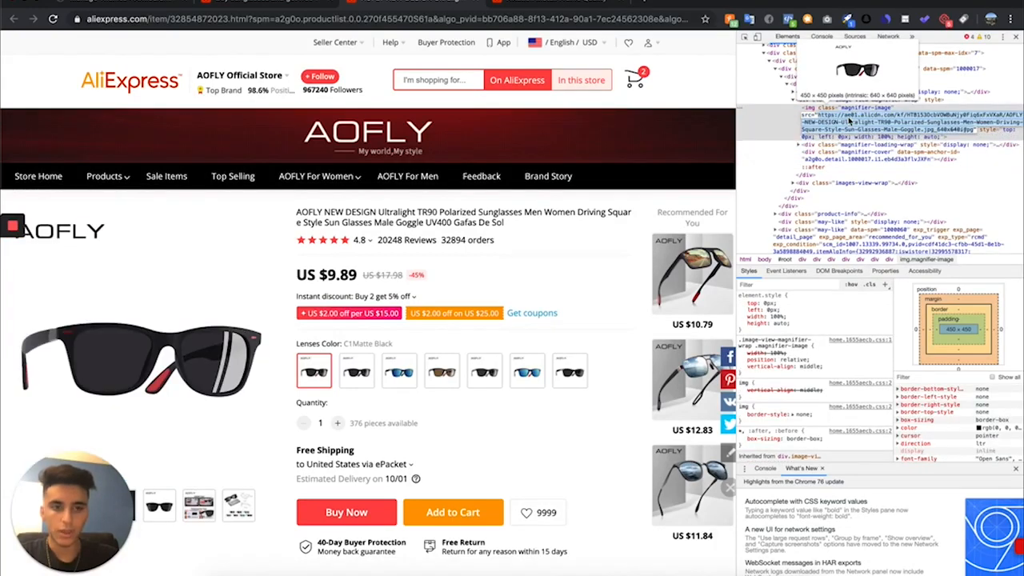
- Load the copied product image URL in a new browser tab
{"action": "left_click", "coordinate": [650, 7]}
{"action": "type", "text": "https://ae01.alicdn.com/kf/HTB153OcbVOWBuNjy0Fiq6xFxVXaR/AOFLY-NEW-DESIGN-Ultralight-TR90-Polarized-Sunglasses-Men-Women-Driving-Square-Style-Sun-Glasses-Male-Goggle.jpg_640x640.jpg"}
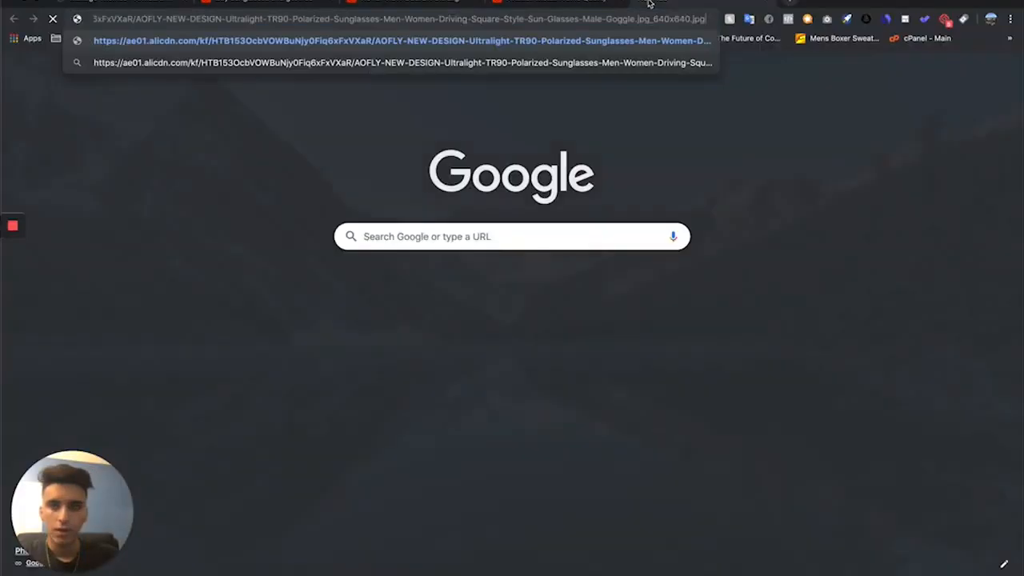
{"action": "key", "text": "Return"}
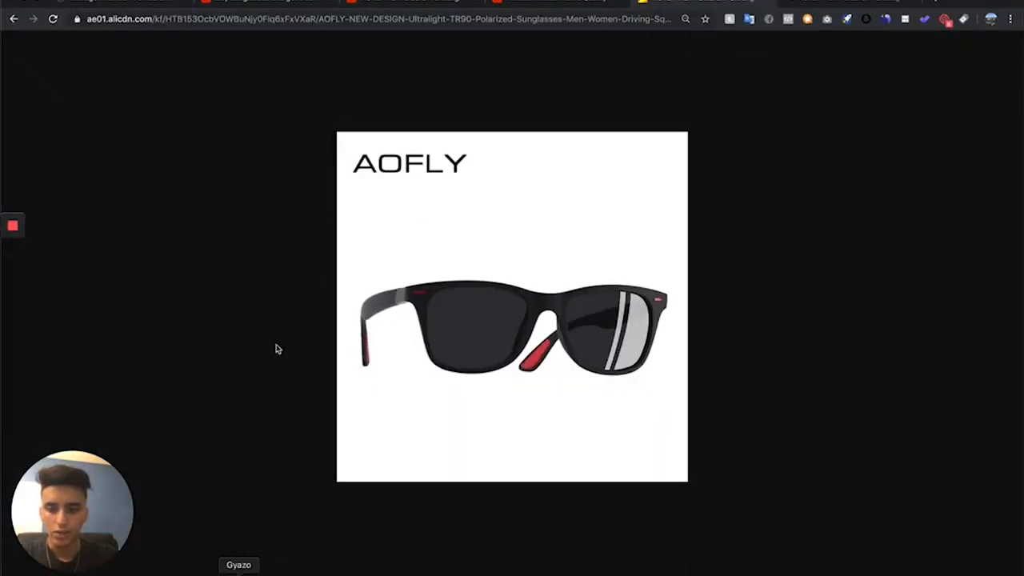
- Capture only the sunglasses without the AOFLY logo using Gyazo and save the captured image to the computer
{"action": "left_click_drag", "start_coordinate": [346, 184], "coordinate": [693, 370]}
{"action": "right_click", "coordinate": [435, 274]}
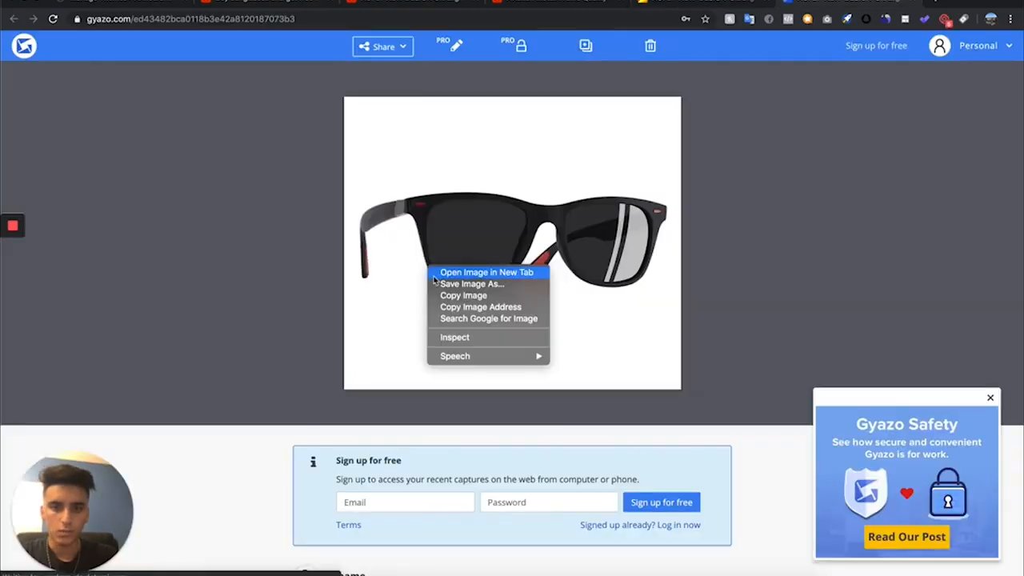
{"action": "left_click", "coordinate": [468, 284]}
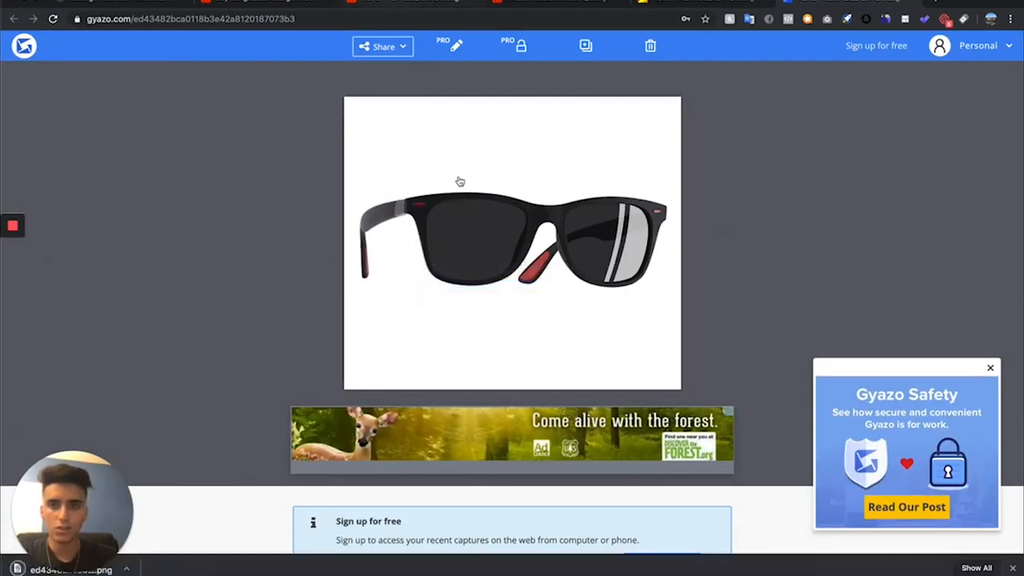
- Go back to the AOFLY listing and select the C2Matte Black lens color, followed by the blue variant beside it
{"action": "left_click", "coordinate": [409, 2]}
{"action": "left_click", "coordinate": [365, 374]}
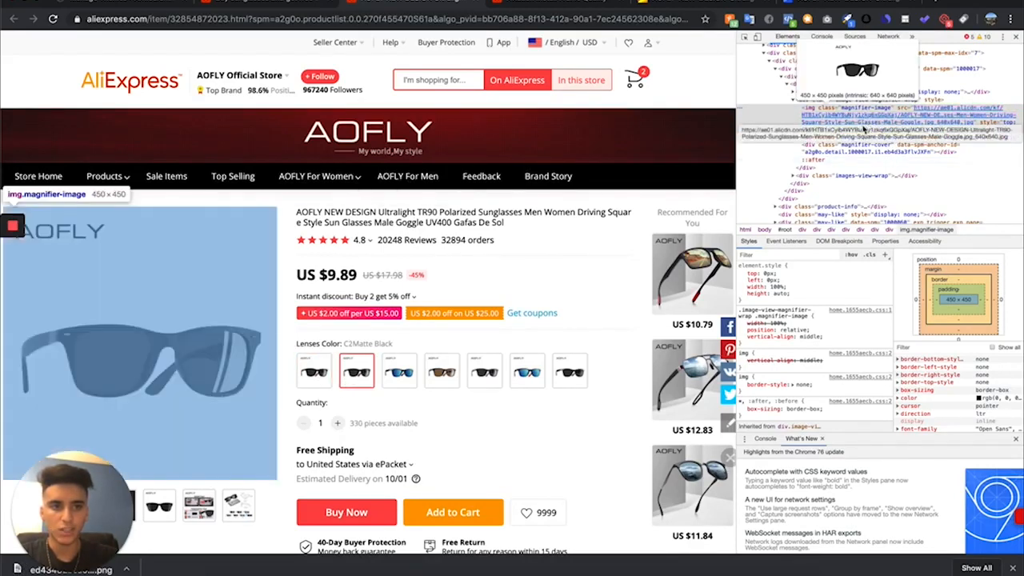
{"action": "left_click", "coordinate": [399, 372]}
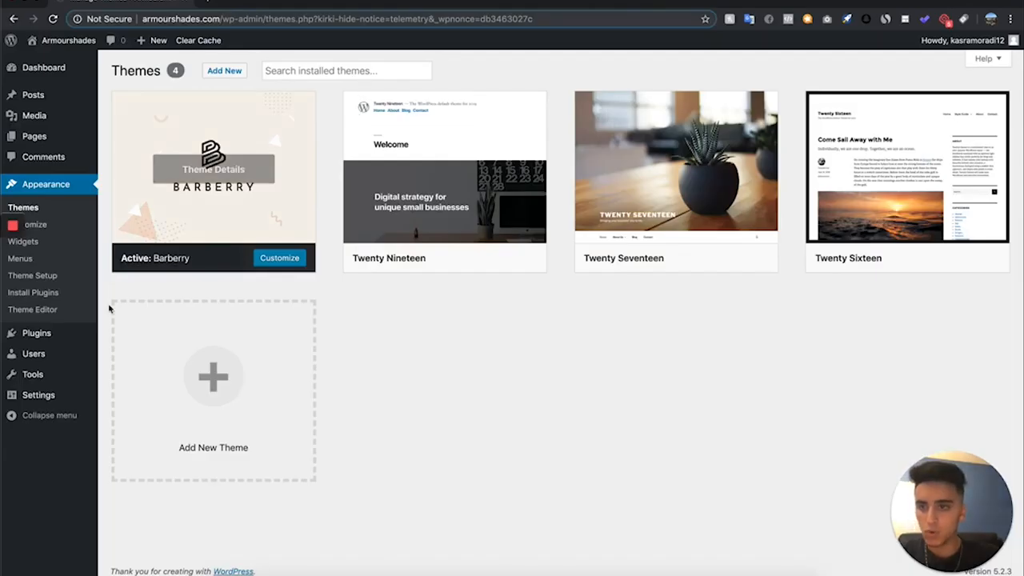
- Go to the Add Plugins page in WordPress and search the plugin directory for woocommerce
{"action": "mouse_move", "coordinate": [60, 334]}
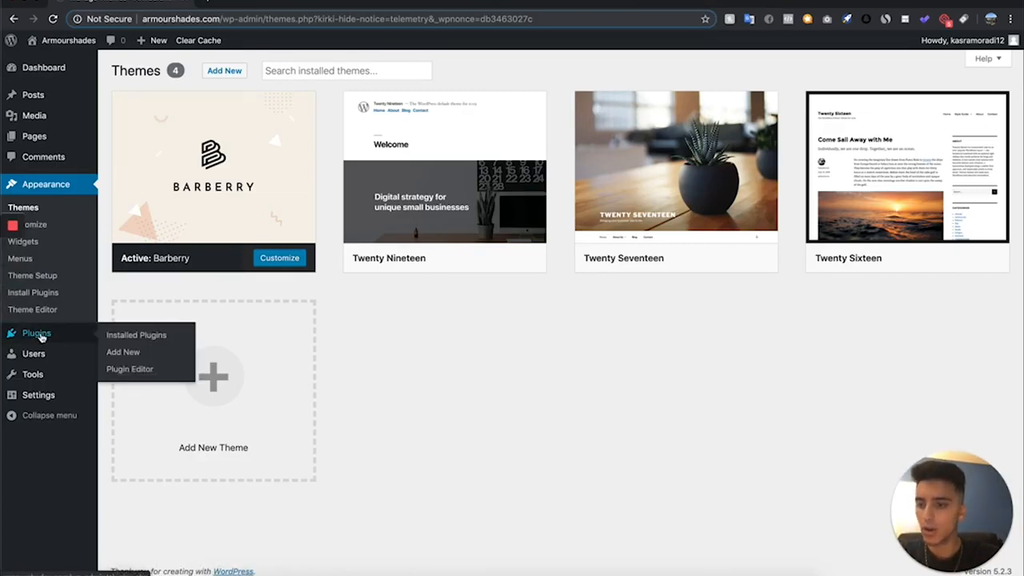
{"action": "left_click", "coordinate": [117, 352]}
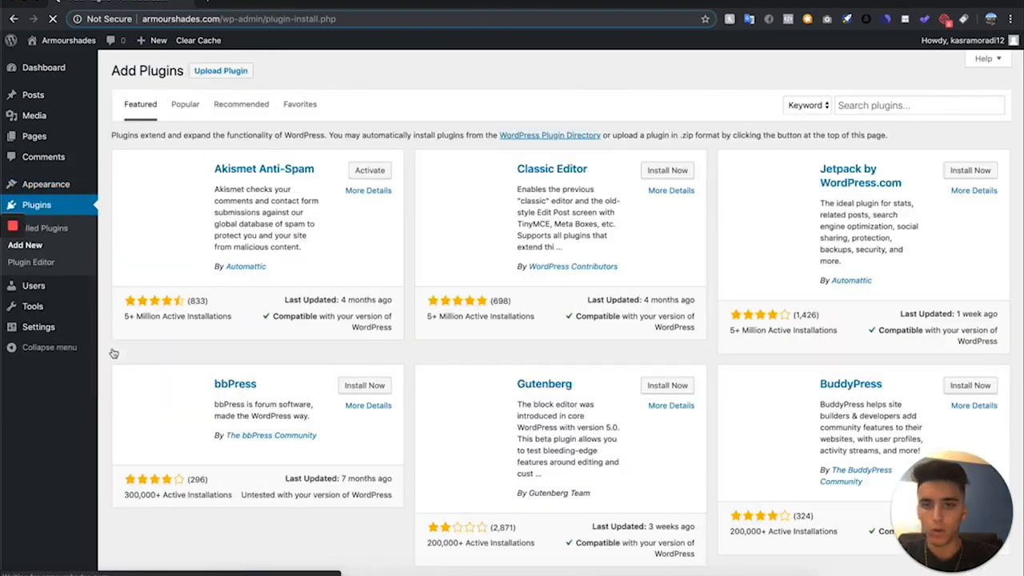
{"action": "left_click", "coordinate": [886, 107]}
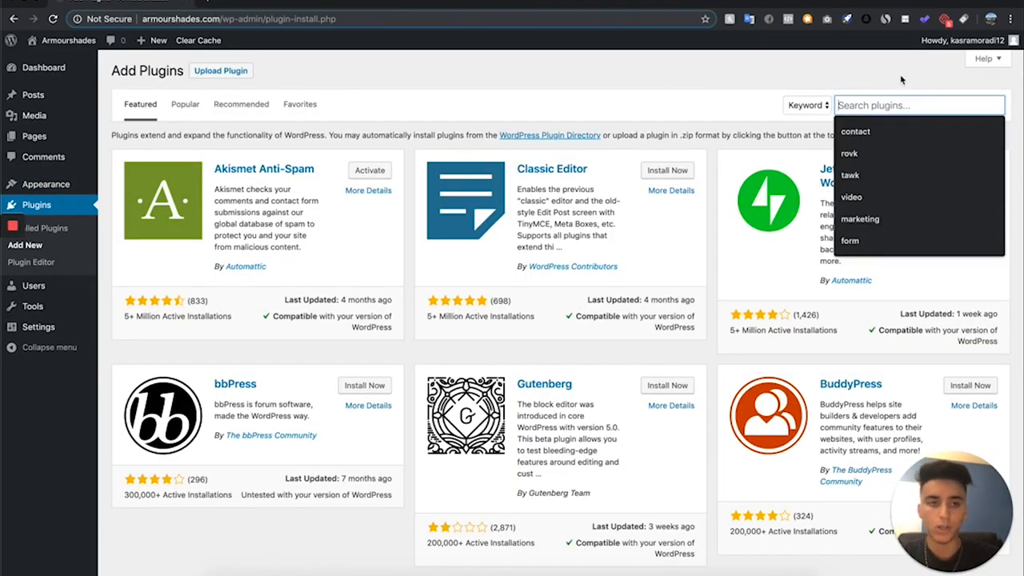
{"action": "type", "text": "wordpress"}
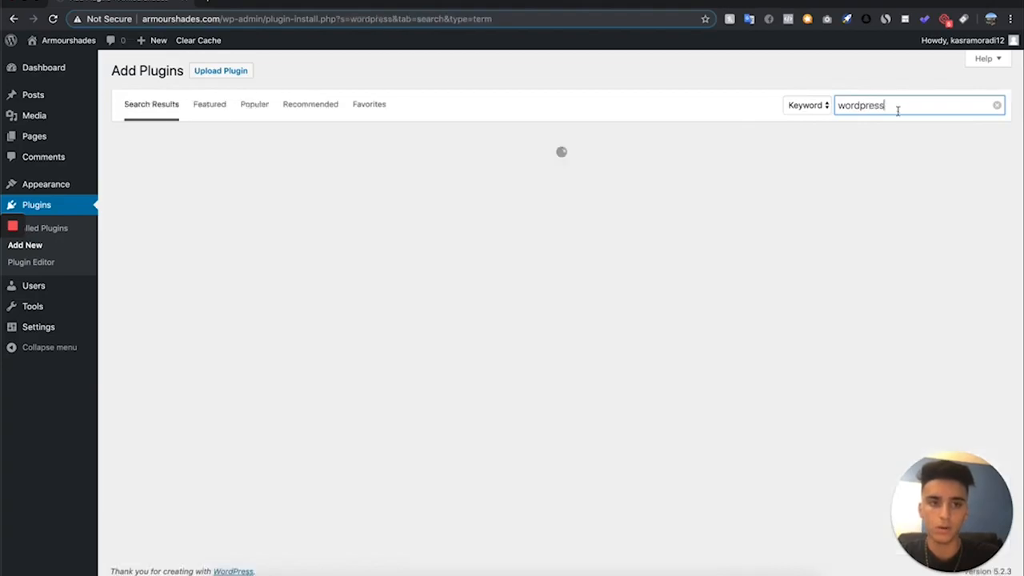
{"action": "left_click_drag", "start_coordinate": [899, 108], "coordinate": [638, 55]}
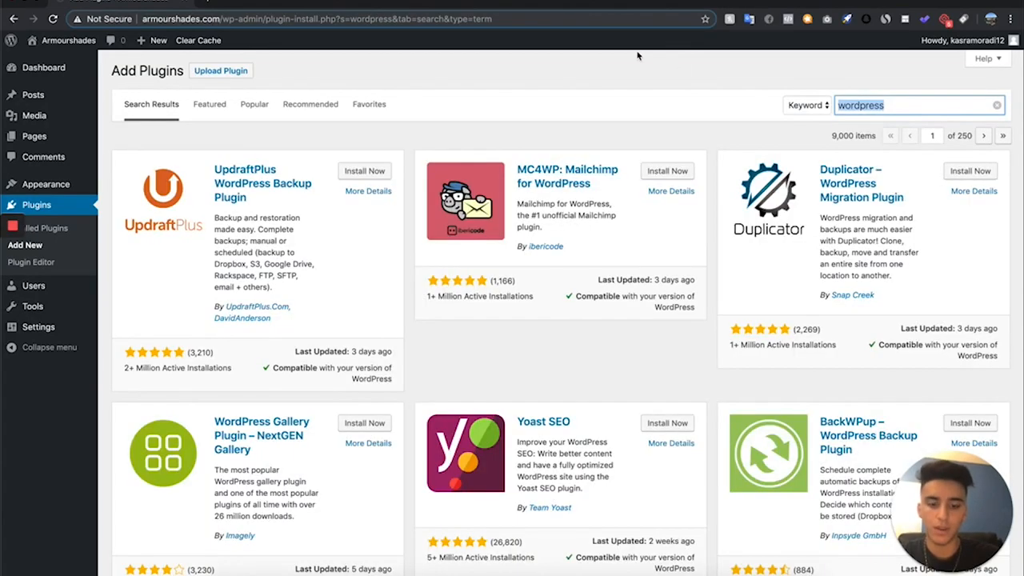
{"action": "type", "text": "wooc"}
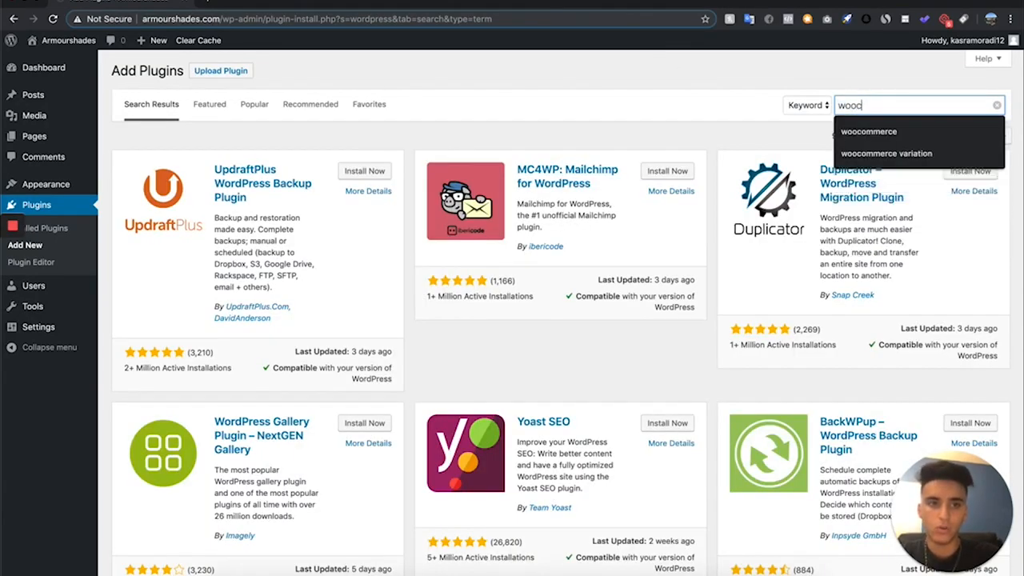
{"action": "type", "text": "ommerce"}
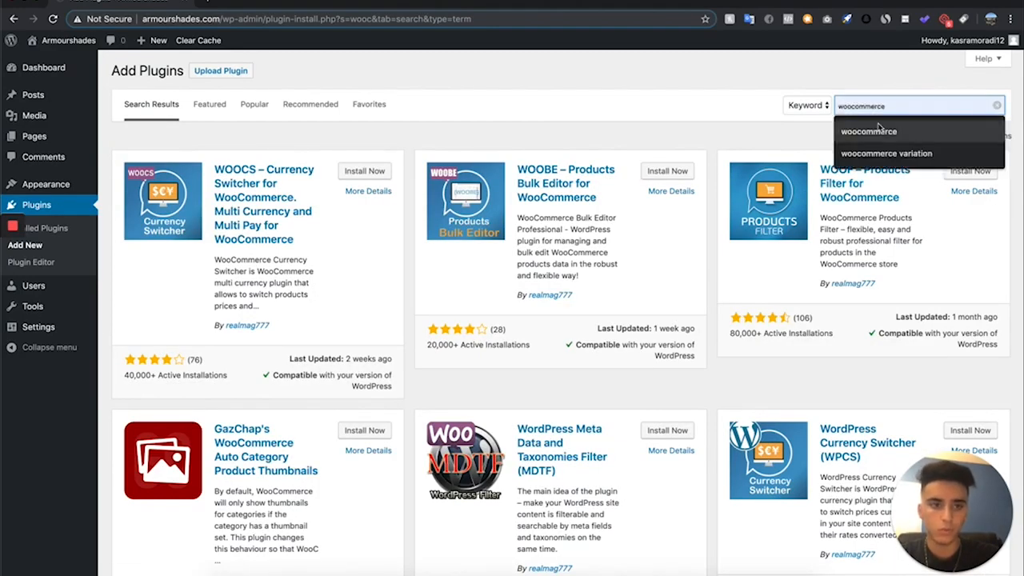
{"action": "left_click", "coordinate": [879, 131]}
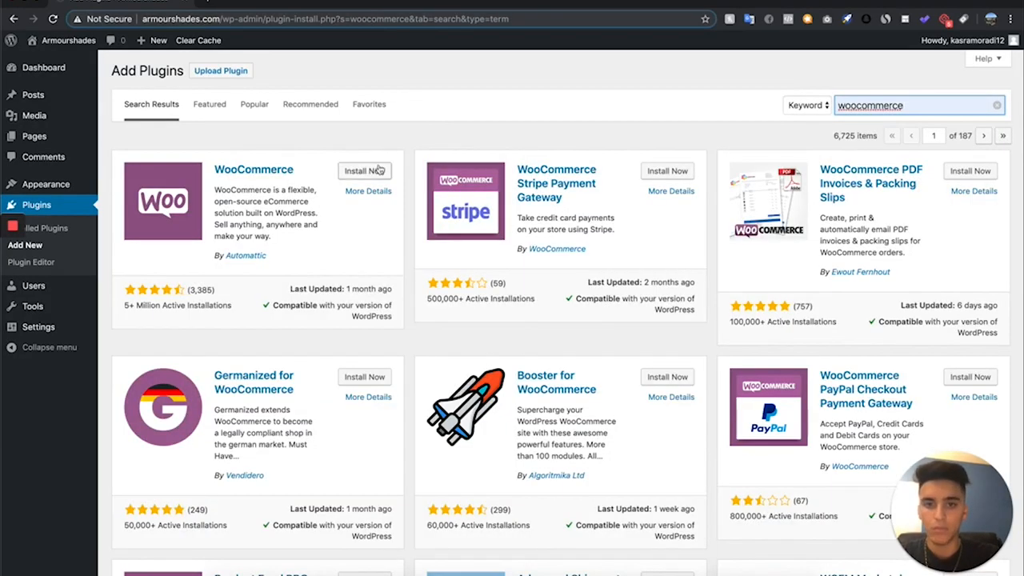
- Install and activate the WooCommerce plugin by Automattic and start its Setup Wizard
{"action": "left_click", "coordinate": [372, 171]}
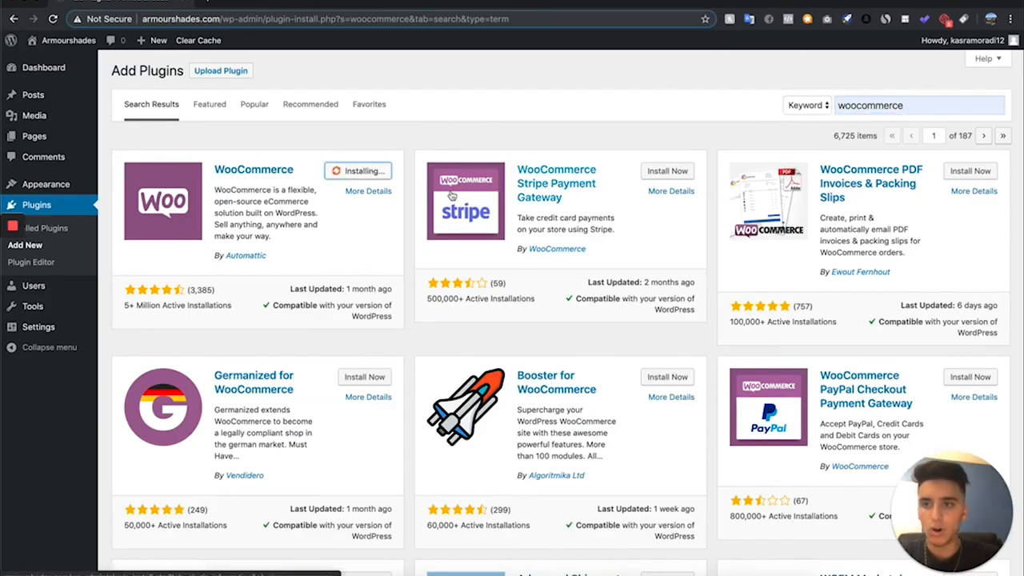
{"action": "left_click", "coordinate": [379, 174]}
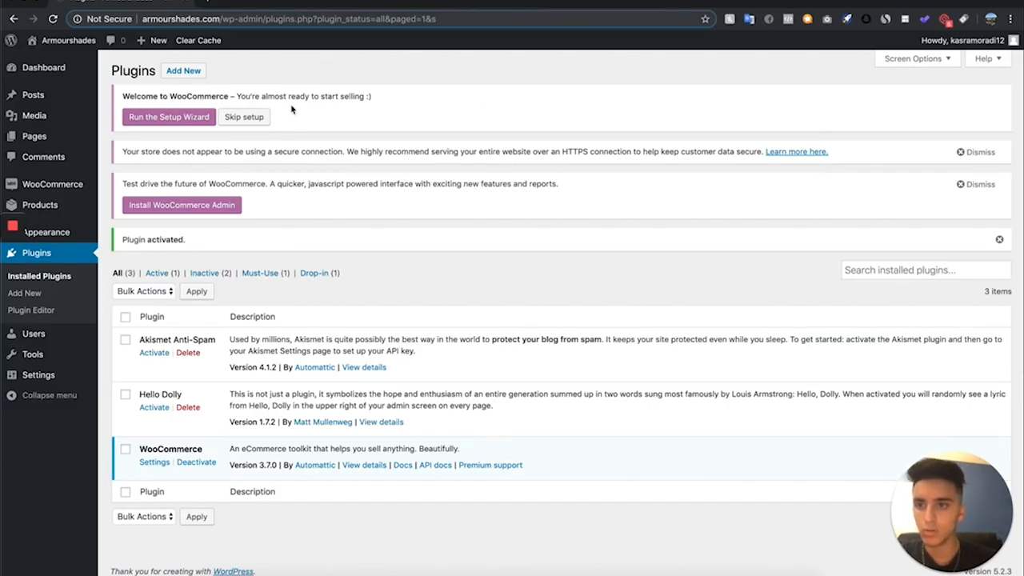
{"action": "left_click", "coordinate": [148, 115]}
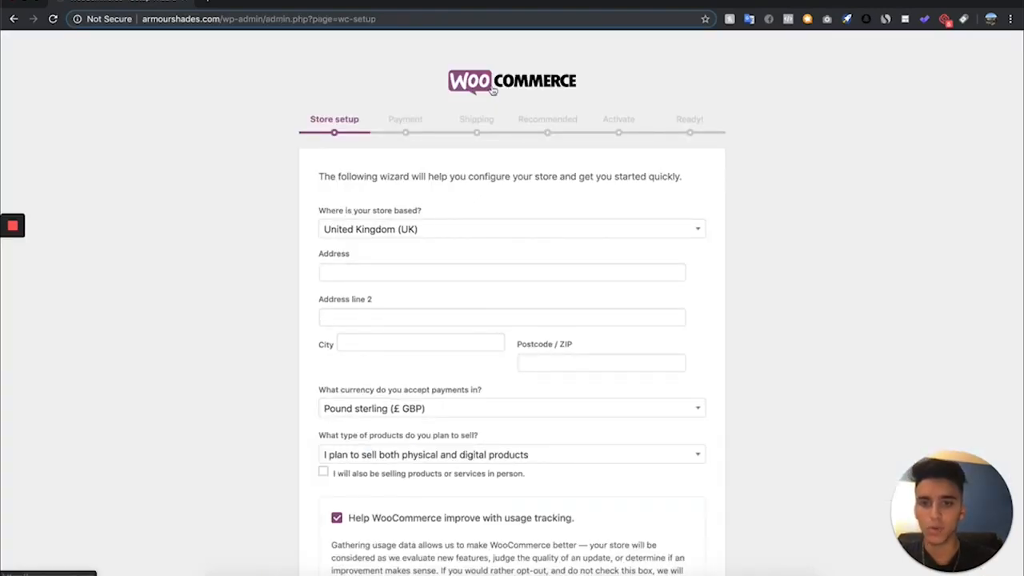
- Set the store's country to United States (US) in the WooCommerce store setup
{"action": "scroll", "coordinate": [536, 97], "scroll_direction": "down", "scroll_amount": 1}
{"action": "scroll", "coordinate": [339, 116], "scroll_direction": "down", "scroll_amount": 3}
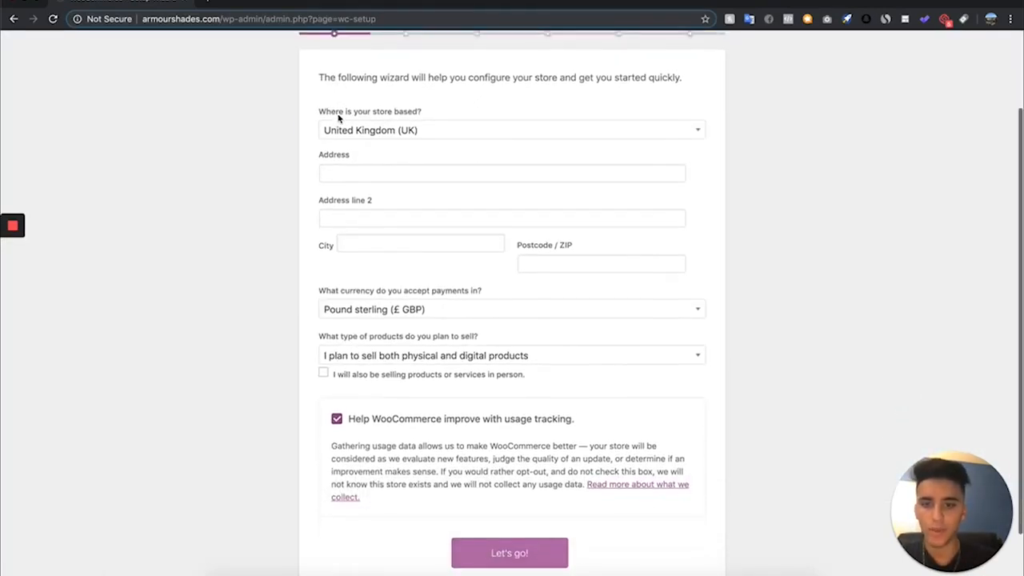
{"action": "scroll", "coordinate": [339, 118], "scroll_direction": "up", "scroll_amount": 4}
{"action": "scroll", "coordinate": [339, 118], "scroll_direction": "down", "scroll_amount": 1}
{"action": "left_click", "coordinate": [462, 227]}
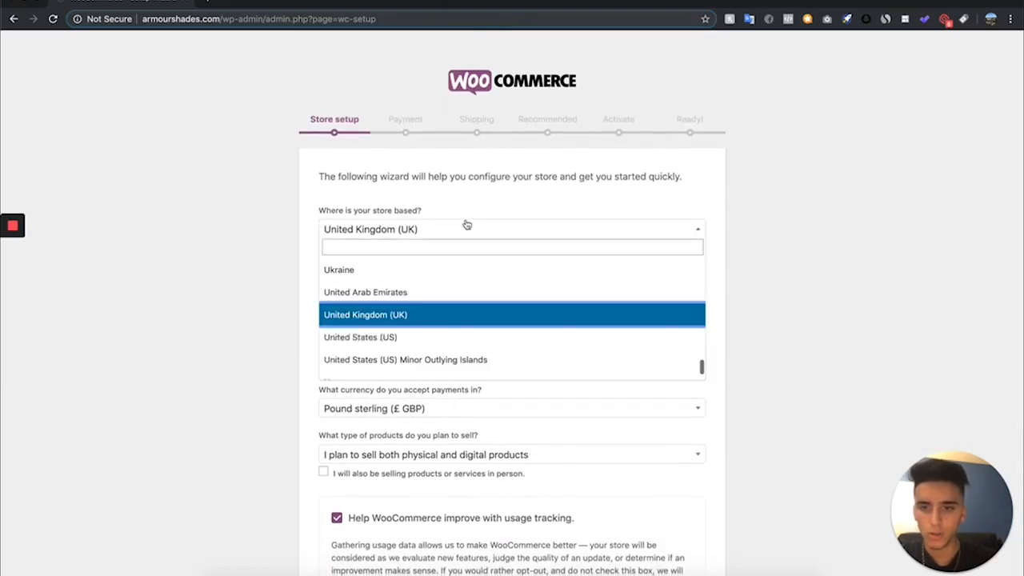
{"action": "left_click", "coordinate": [406, 336]}
- Choose physical products only as the product type, turn off WooCommerce usage tracking and submit the store setup
{"action": "scroll", "coordinate": [408, 289], "scroll_direction": "down", "scroll_amount": 3}
{"action": "left_click", "coordinate": [432, 356]}
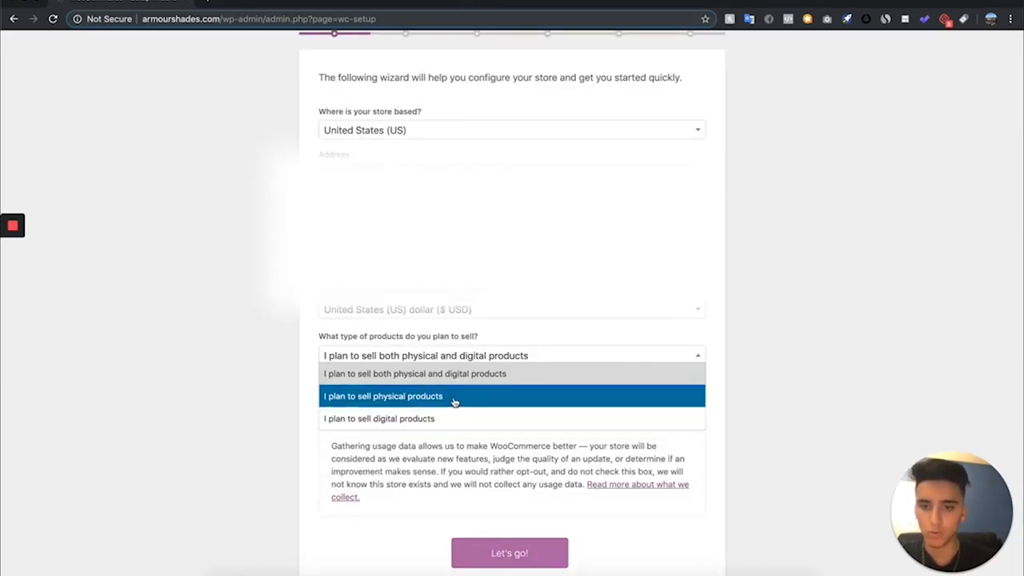
{"action": "left_click", "coordinate": [454, 398]}
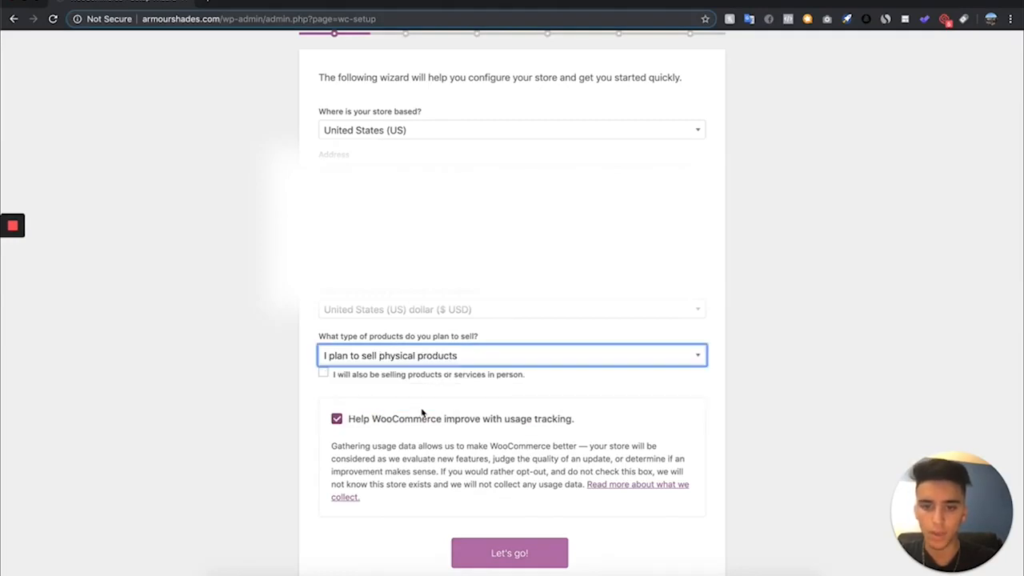
{"action": "left_click", "coordinate": [337, 419]}
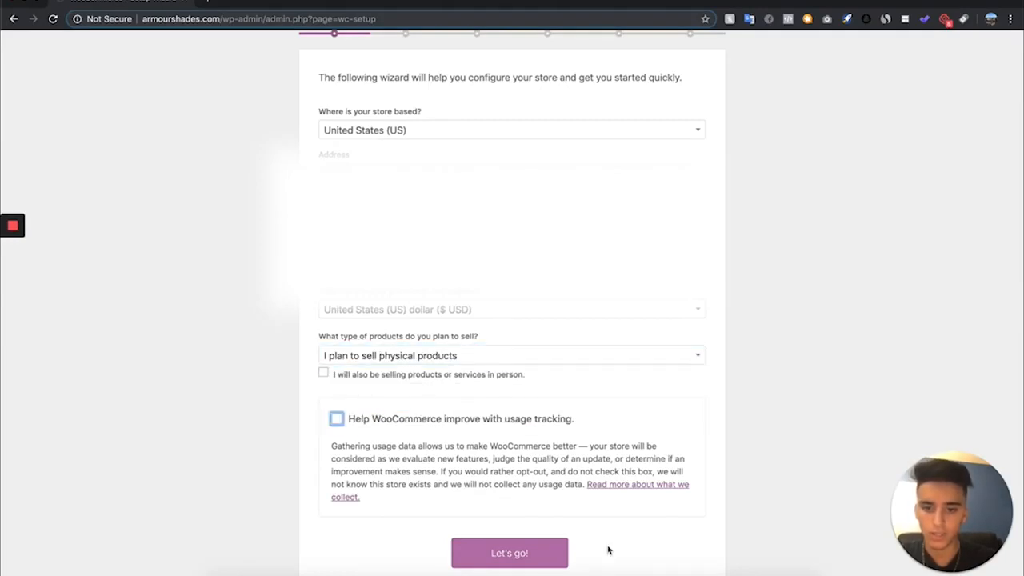
{"action": "left_click", "coordinate": [510, 554]}
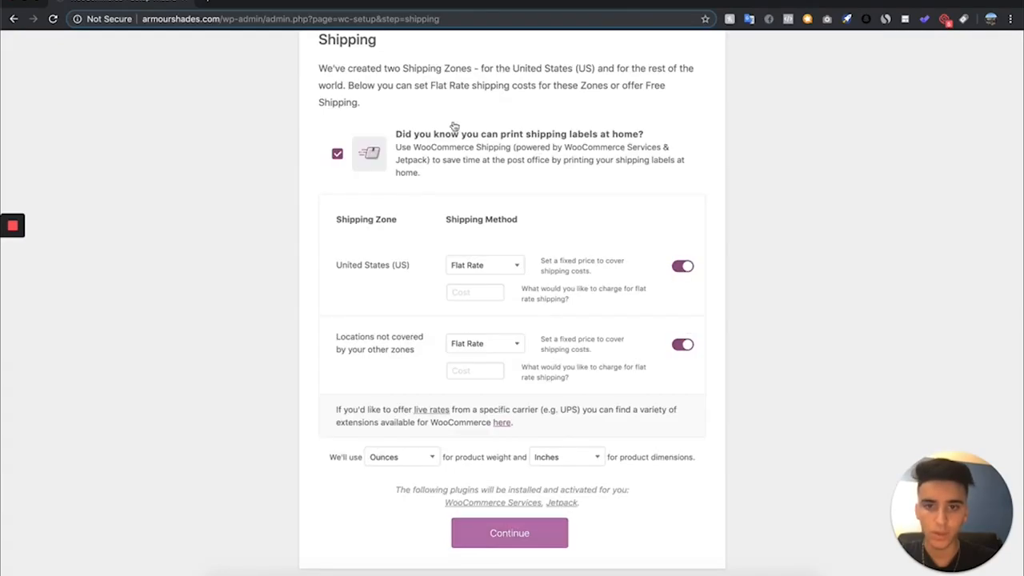
- Disable the flat rate shipping for both the United States zone and locations not covered by other zones, and continue
{"action": "left_click", "coordinate": [682, 266]}
{"action": "left_click", "coordinate": [682, 344]}
{"action": "left_click", "coordinate": [500, 533]}
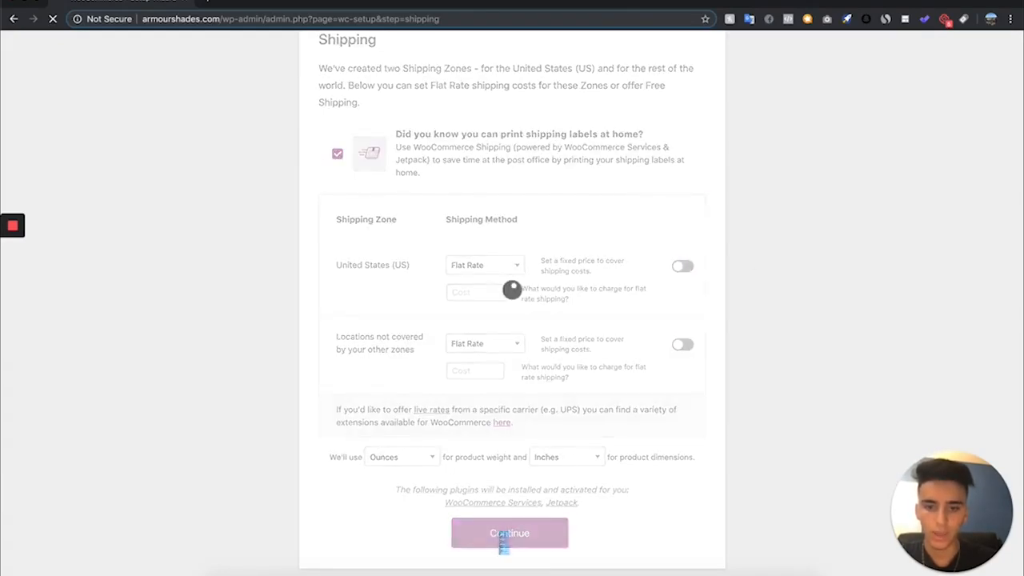
- Accept the recommended WooCommerce features without Mailchimp and continue with connecting the store to Jetpack
{"action": "scroll", "coordinate": [543, 509], "scroll_direction": "down", "scroll_amount": 2}
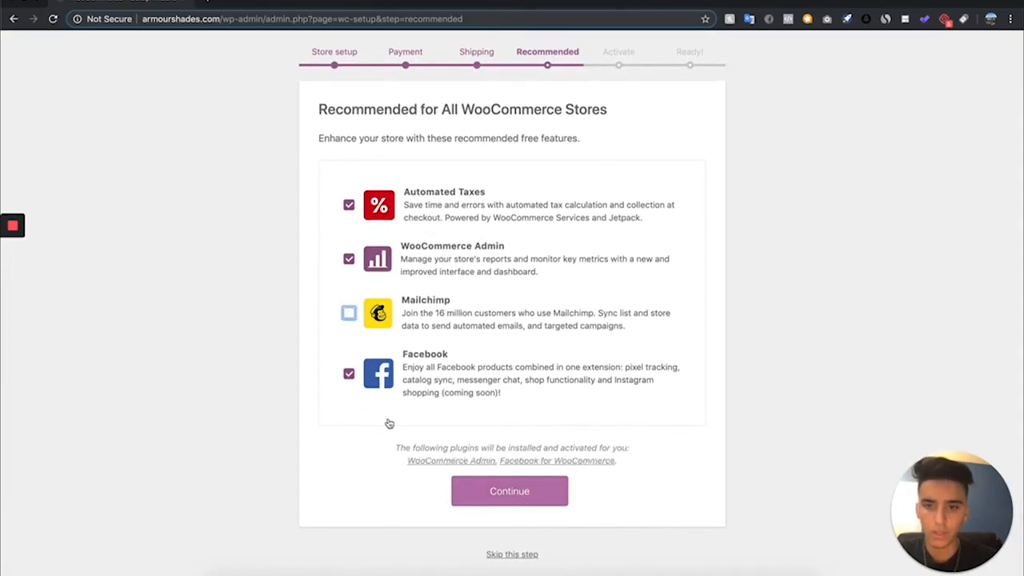
{"action": "left_click", "coordinate": [551, 492]}
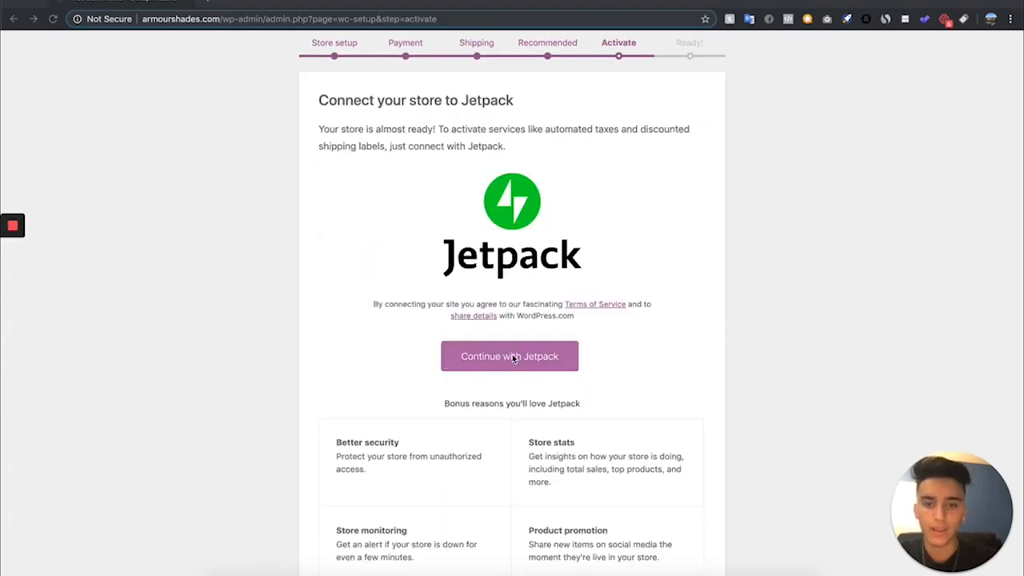
{"action": "left_click", "coordinate": [513, 357]}
{"action": "scroll", "coordinate": [516, 362], "scroll_direction": "down", "scroll_amount": 2}
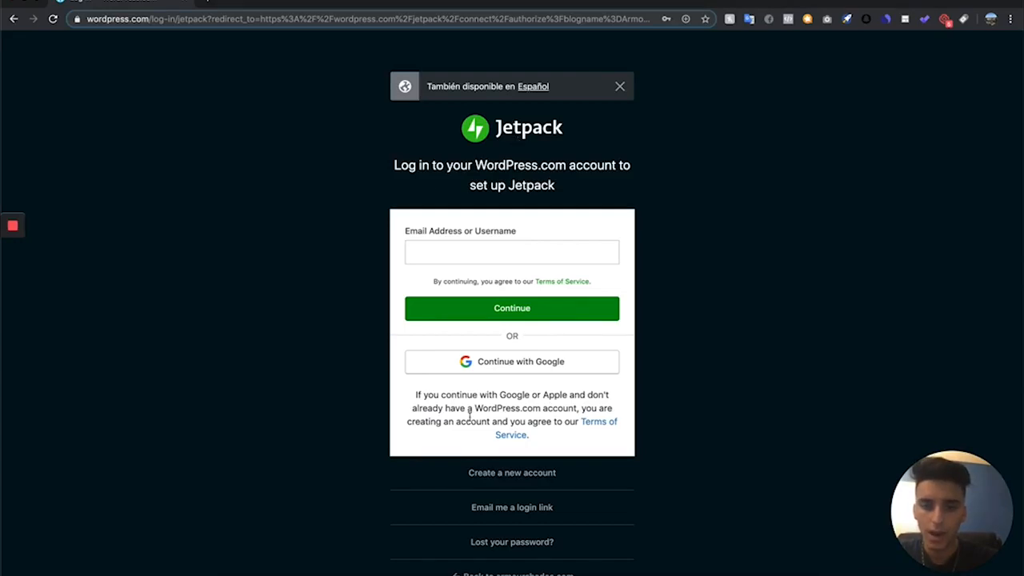
- Finish the setup wizard by visiting the WordPress dashboard and dismiss the Facebook, Jetpack site accelerator and secure connection notices
{"action": "scroll", "coordinate": [470, 424], "scroll_direction": "down", "scroll_amount": 2}
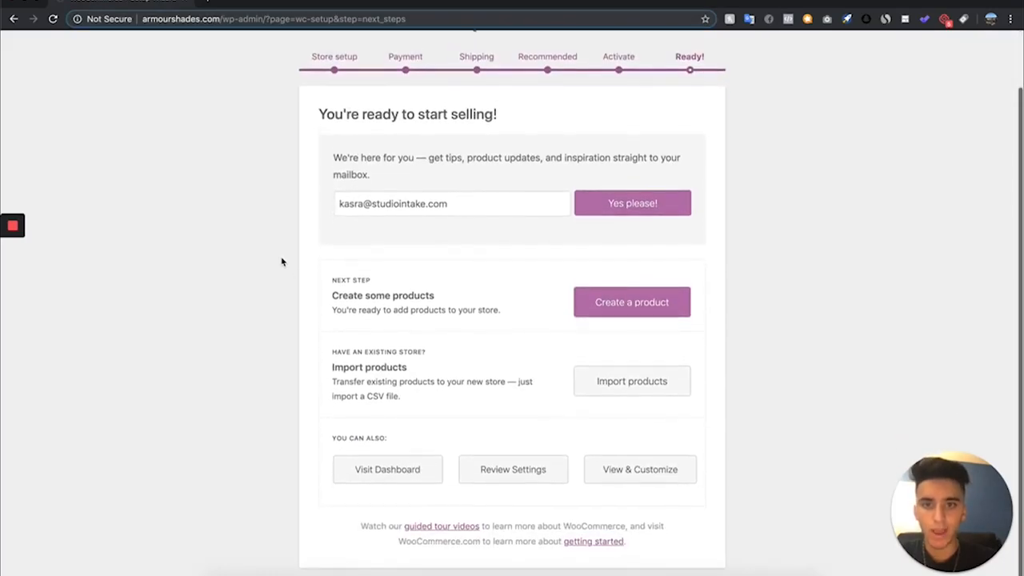
{"action": "left_click", "coordinate": [358, 461]}
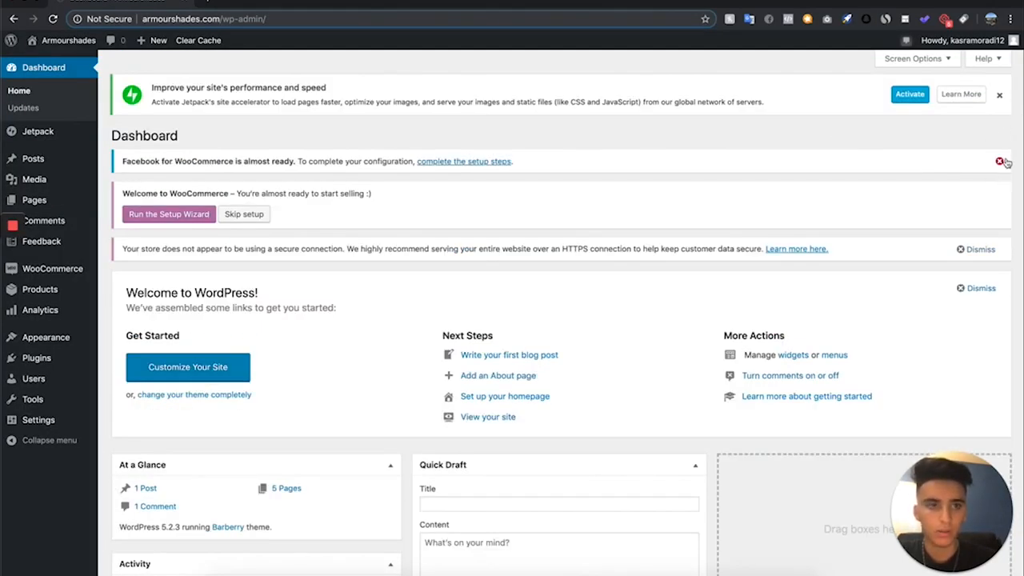
{"action": "left_click", "coordinate": [1002, 162]}
{"action": "left_click", "coordinate": [1000, 95]}
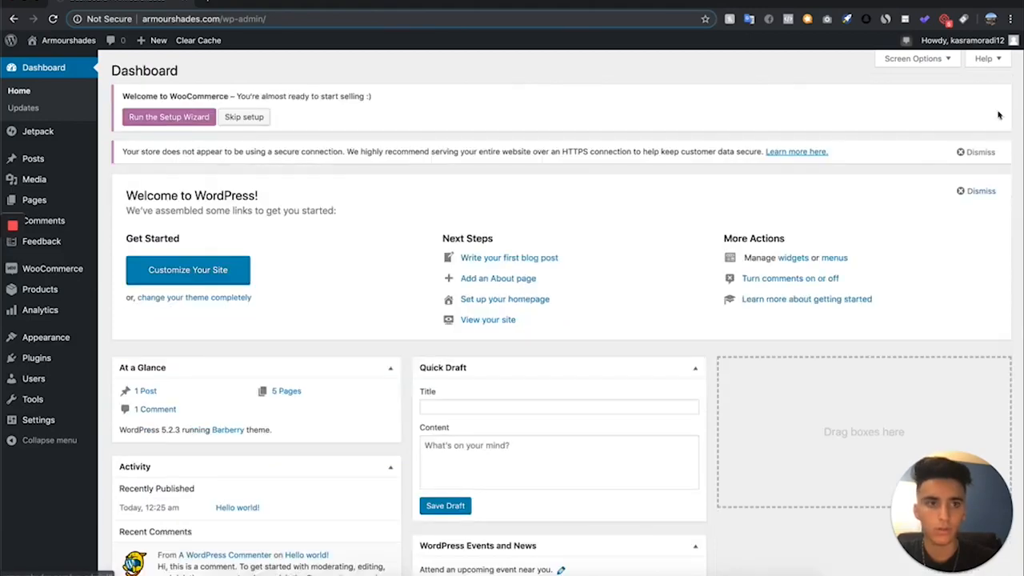
{"action": "left_click", "coordinate": [993, 155]}
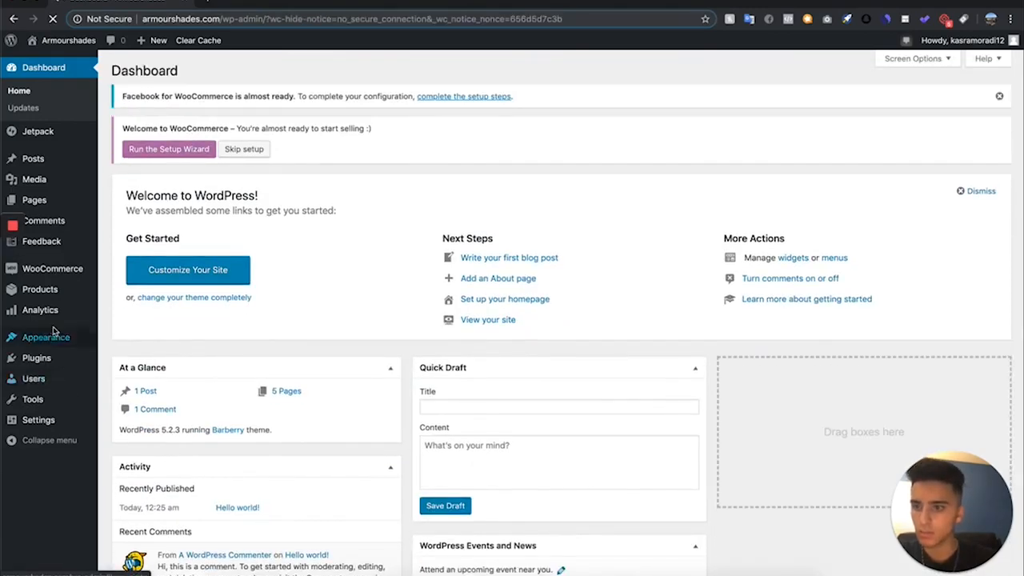
- Start a new WooCommerce product and name it Mens Sunglasses Black
{"action": "mouse_move", "coordinate": [49, 293]}
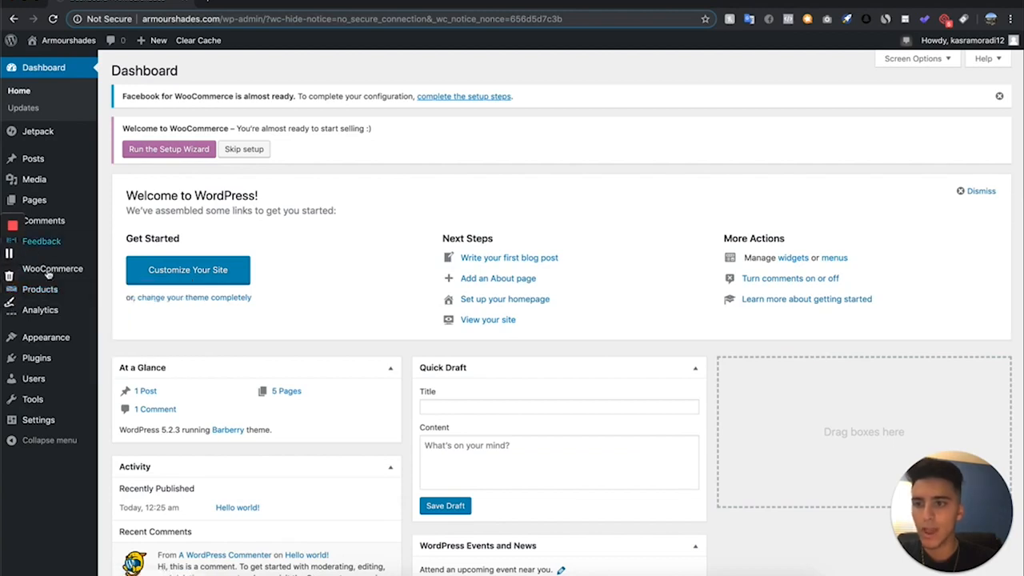
{"action": "left_click", "coordinate": [151, 309]}
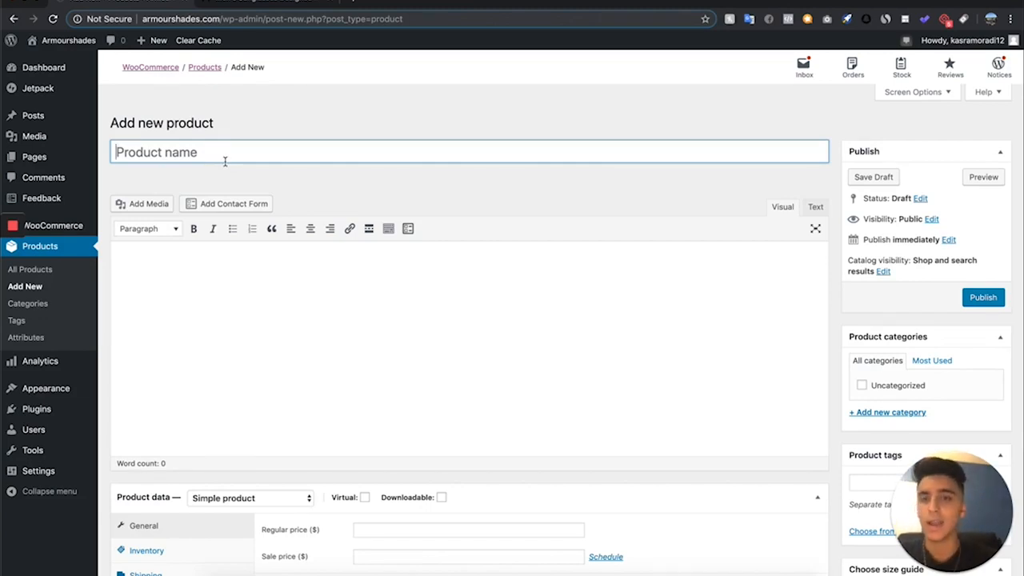
{"action": "type", "text": "Men"}
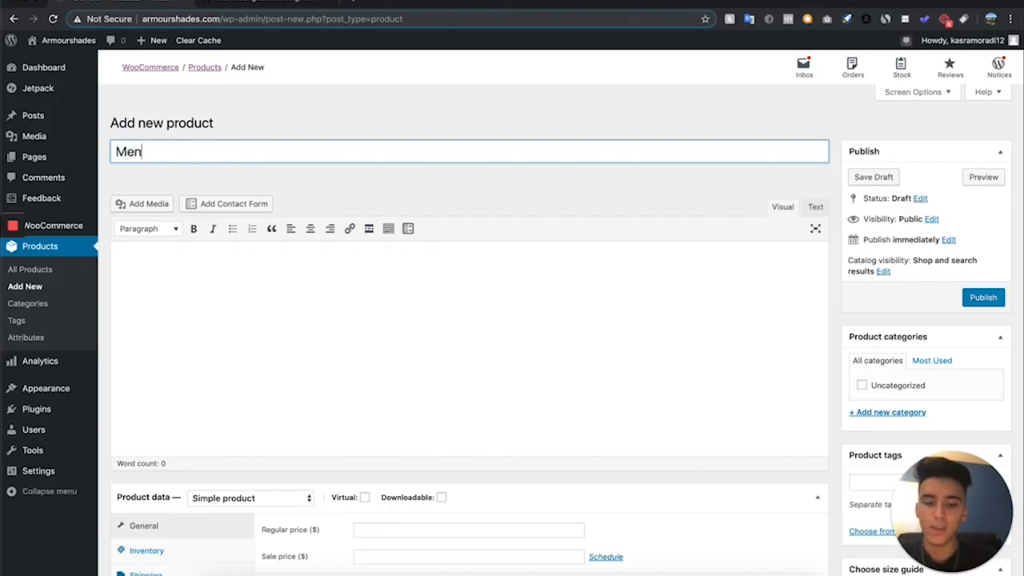
{"action": "type", "text": "s Sunglasses Black"}
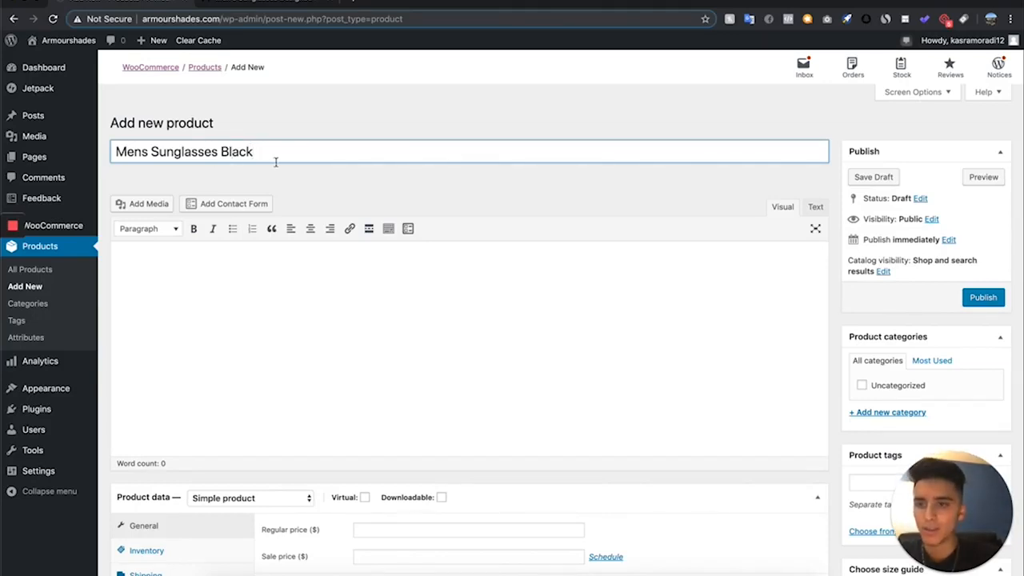
- Examine how products are named and presented in MVMT's mens sunglasses collection, including the Aero sunglasses
{"action": "mouse_move", "coordinate": [3, 163]}
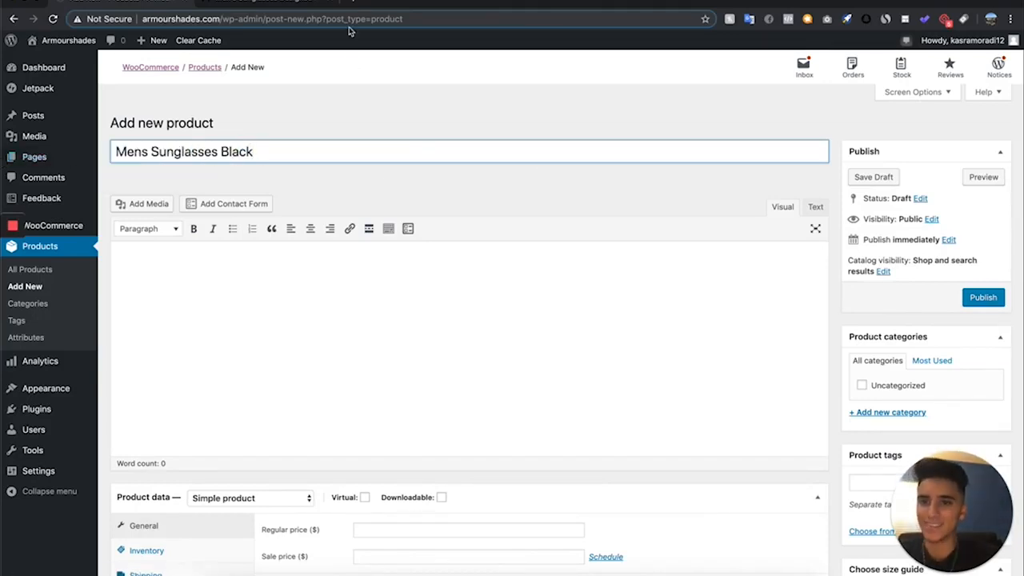
{"action": "left_click", "coordinate": [279, 6]}
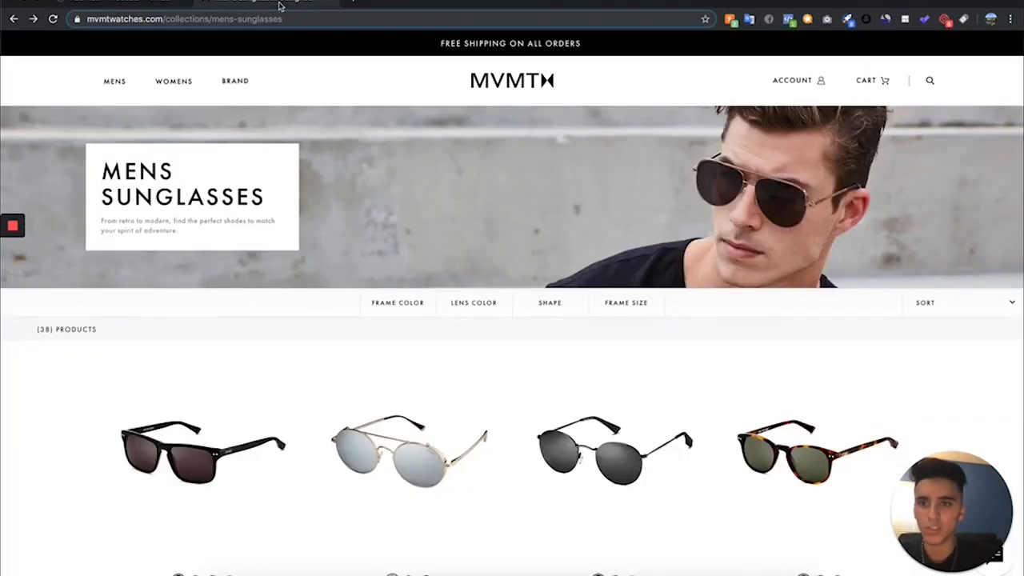
{"action": "scroll", "coordinate": [408, 519], "scroll_direction": "down", "scroll_amount": 3}
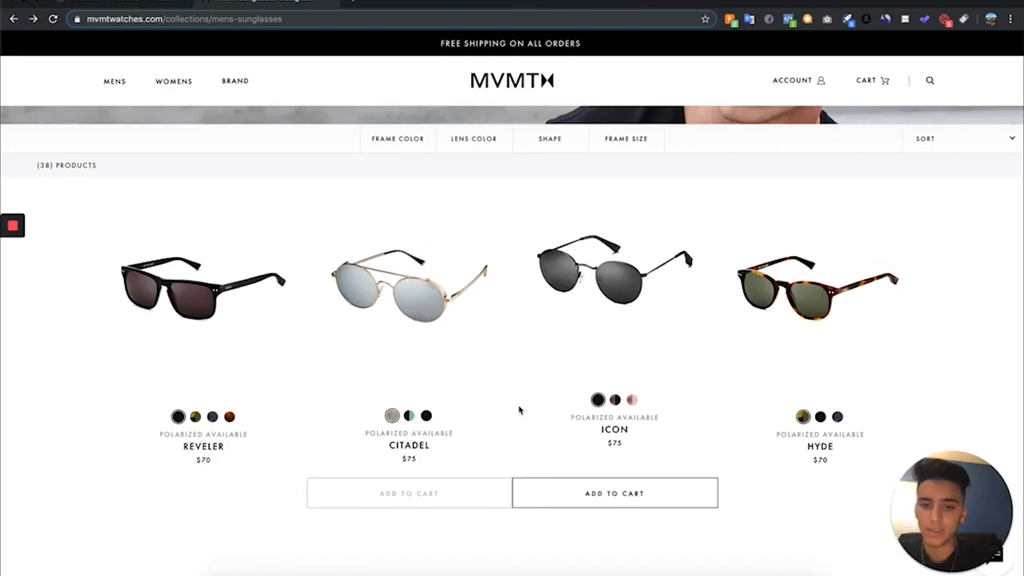
{"action": "scroll", "coordinate": [913, 444], "scroll_direction": "down", "scroll_amount": 5}
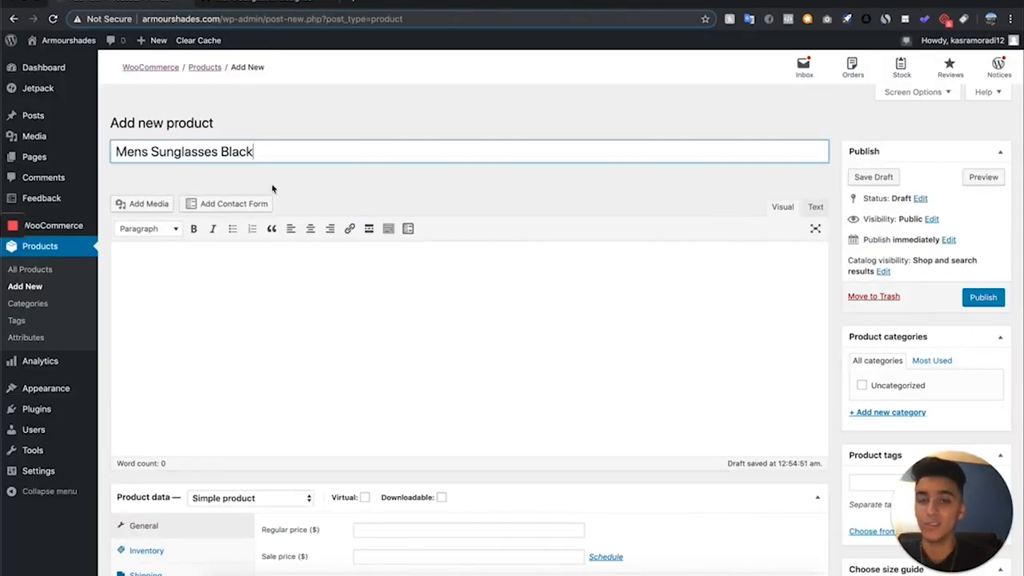
{"action": "left_click", "coordinate": [288, 2]}
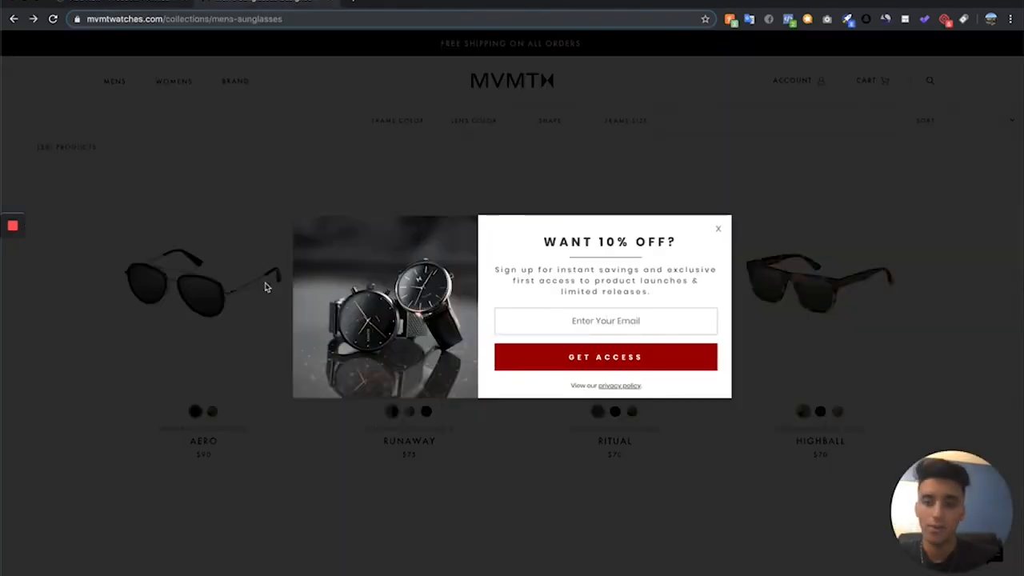
{"action": "left_click", "coordinate": [220, 302]}
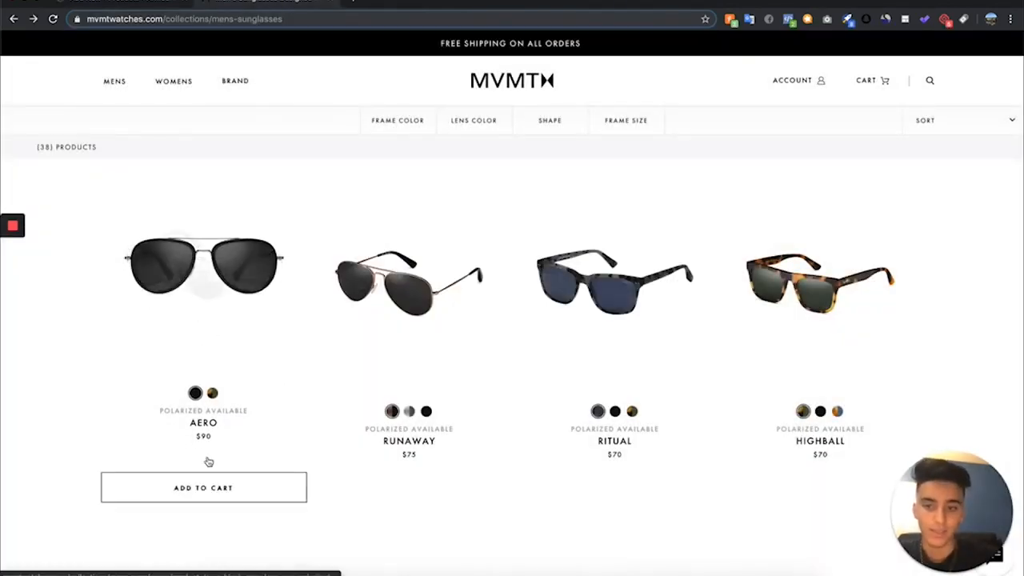
{"action": "scroll", "coordinate": [209, 462], "scroll_direction": "up", "scroll_amount": 2}
{"action": "scroll", "coordinate": [218, 416], "scroll_direction": "down", "scroll_amount": 2}
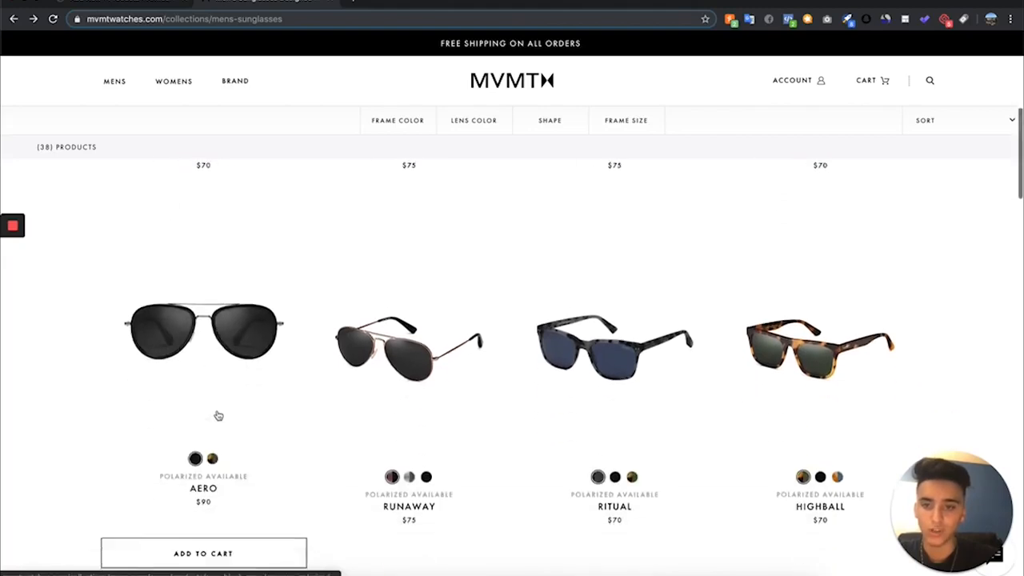
{"action": "left_click", "coordinate": [208, 277]}
{"action": "scroll", "coordinate": [406, 469], "scroll_direction": "down", "scroll_amount": 1}
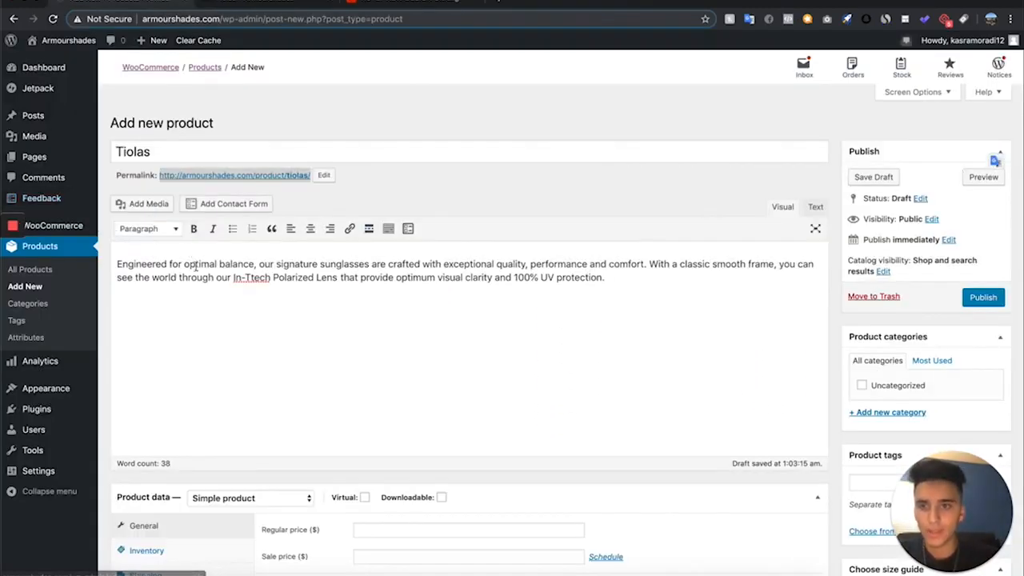
- Correct the misspelled lens technology name to In-Tech in the Tiolas product description
{"action": "left_click", "coordinate": [155, 275]}
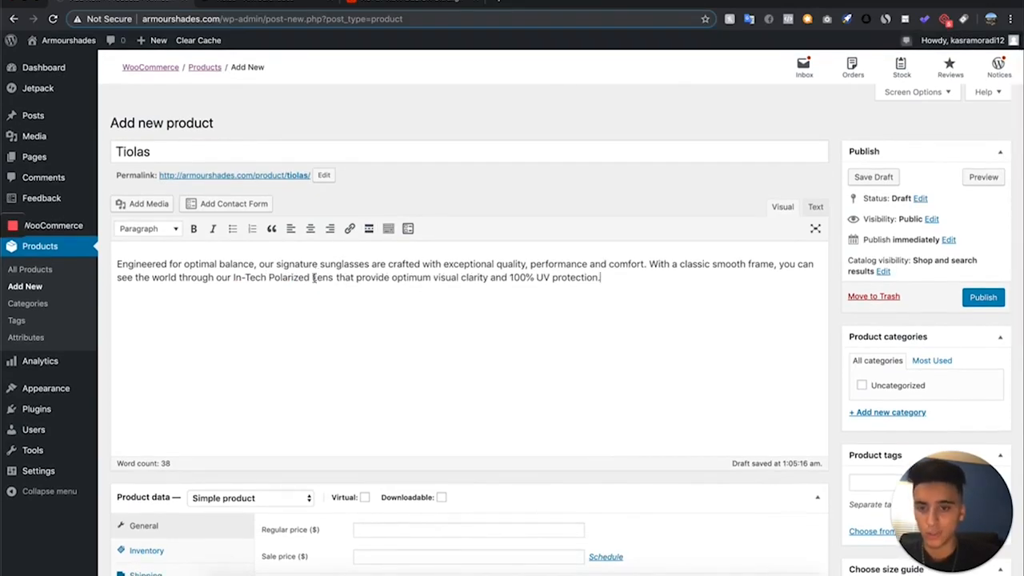
{"action": "scroll", "coordinate": [317, 278], "scroll_direction": "down", "scroll_amount": 3}
{"action": "scroll", "coordinate": [316, 281], "scroll_direction": "down", "scroll_amount": 2}
{"action": "scroll", "coordinate": [318, 284], "scroll_direction": "up", "scroll_amount": 1}
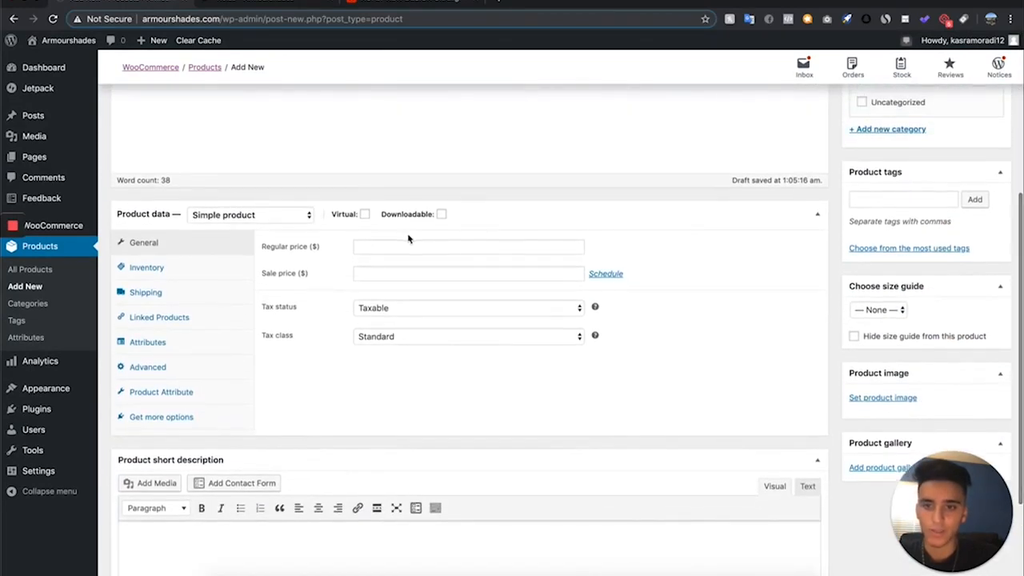
- Switch to the AOFLY listing on AliExpress and check the supplier price of the sunglasses
{"action": "left_click", "coordinate": [392, 6]}
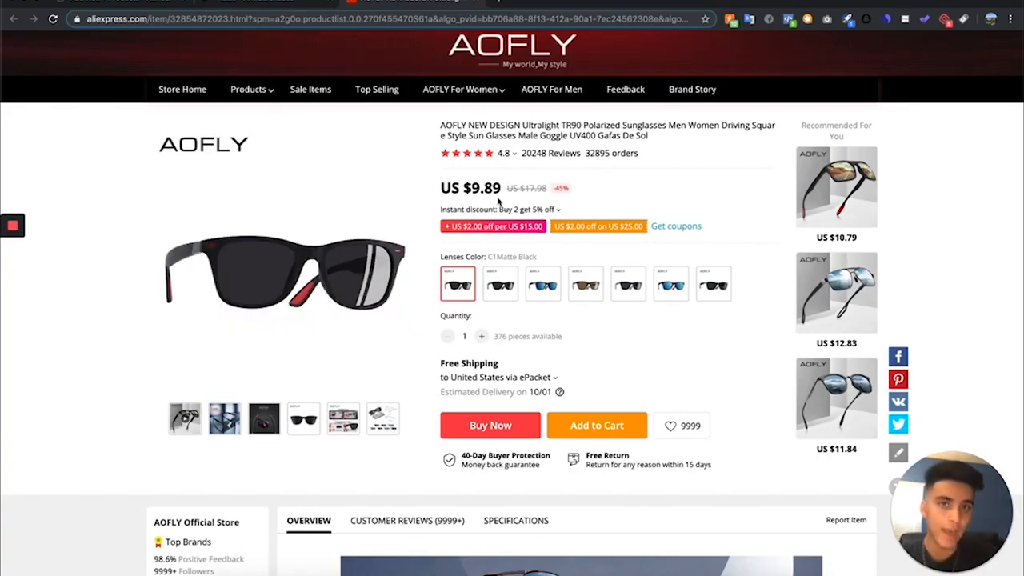
{"action": "left_click_drag", "start_coordinate": [501, 192], "coordinate": [467, 190]}
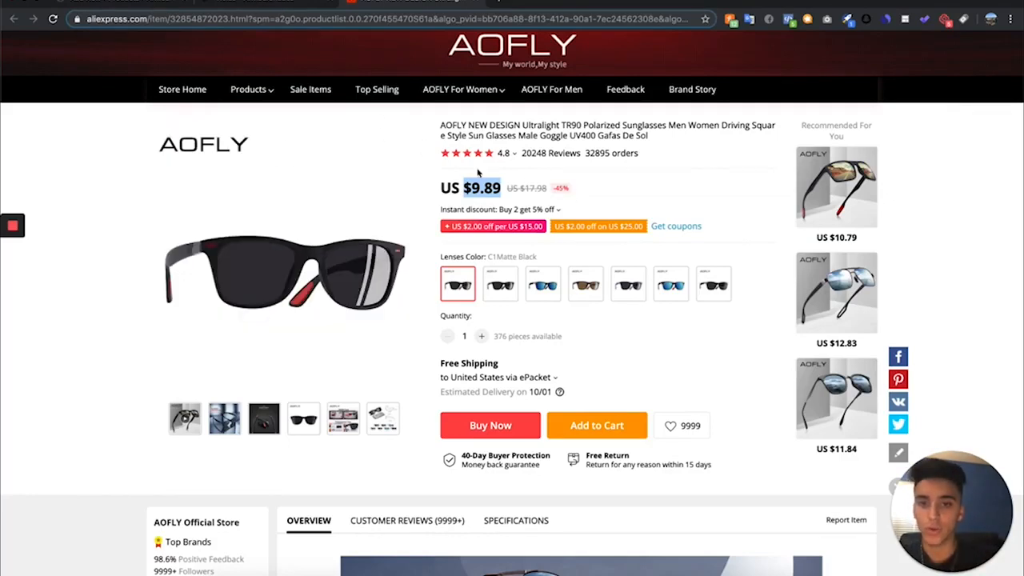
{"action": "left_click", "coordinate": [456, 187]}
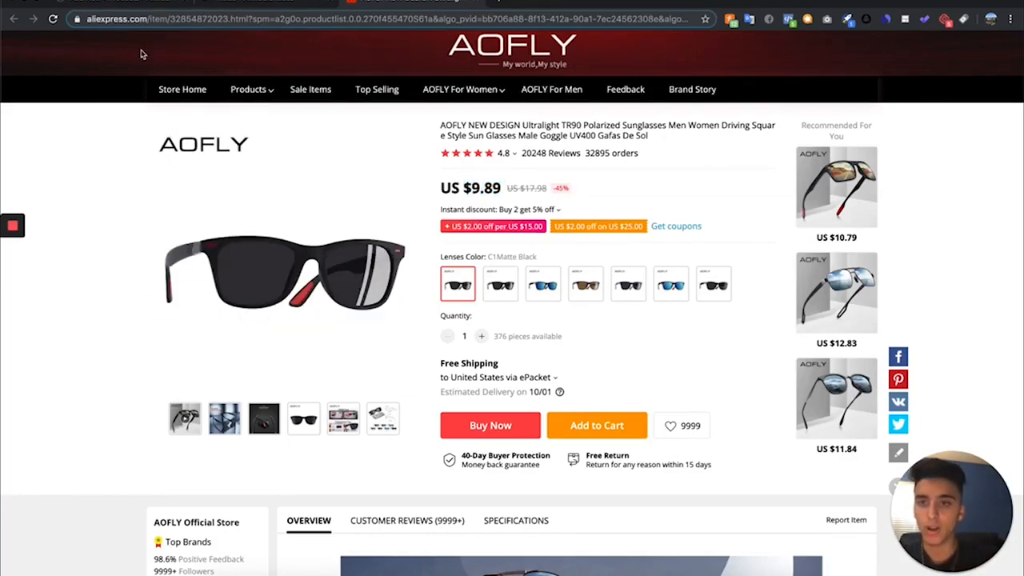
- Return to the Tiolas product in WordPress and set its sale price to 37.99
{"action": "left_click", "coordinate": [156, 4]}
{"action": "scroll", "coordinate": [313, 408], "scroll_direction": "down", "scroll_amount": 3}
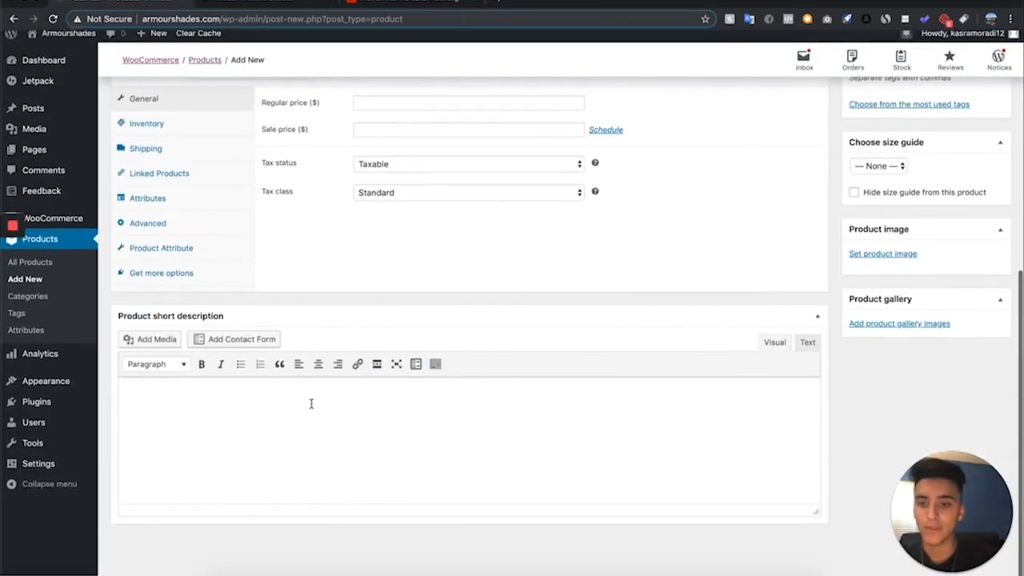
{"action": "scroll", "coordinate": [350, 181], "scroll_direction": "up", "scroll_amount": 8}
{"action": "scroll", "coordinate": [349, 168], "scroll_direction": "down", "scroll_amount": 5}
{"action": "scroll", "coordinate": [366, 105], "scroll_direction": "up", "scroll_amount": 1}
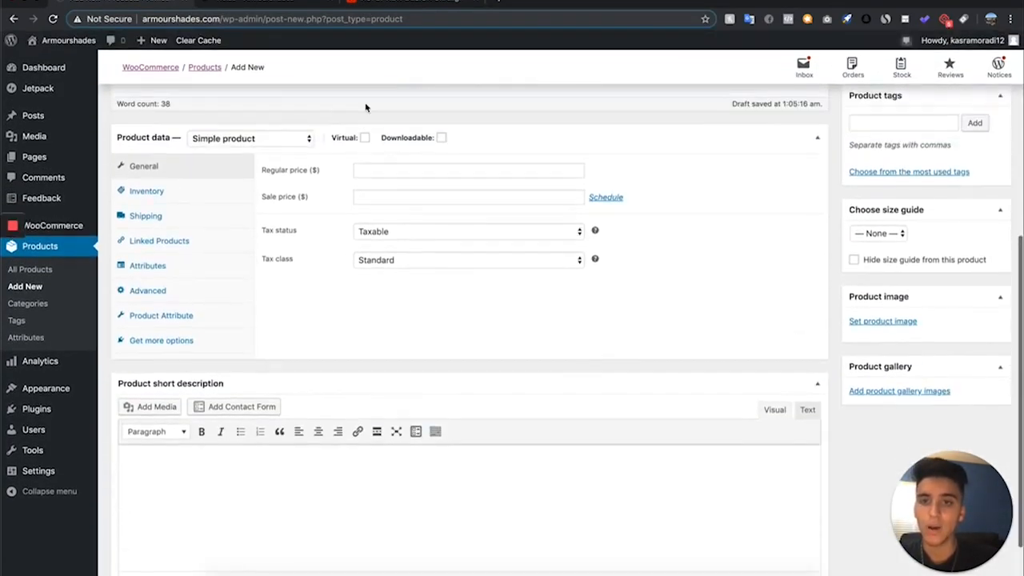
{"action": "left_click", "coordinate": [383, 174]}
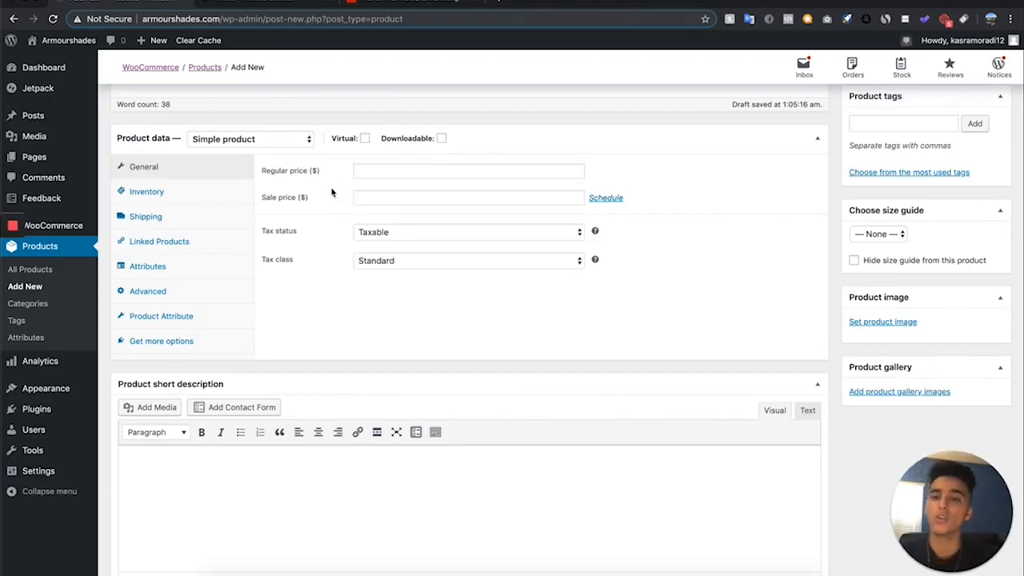
{"action": "left_click", "coordinate": [365, 198]}
{"action": "type", "text": "37.99"}
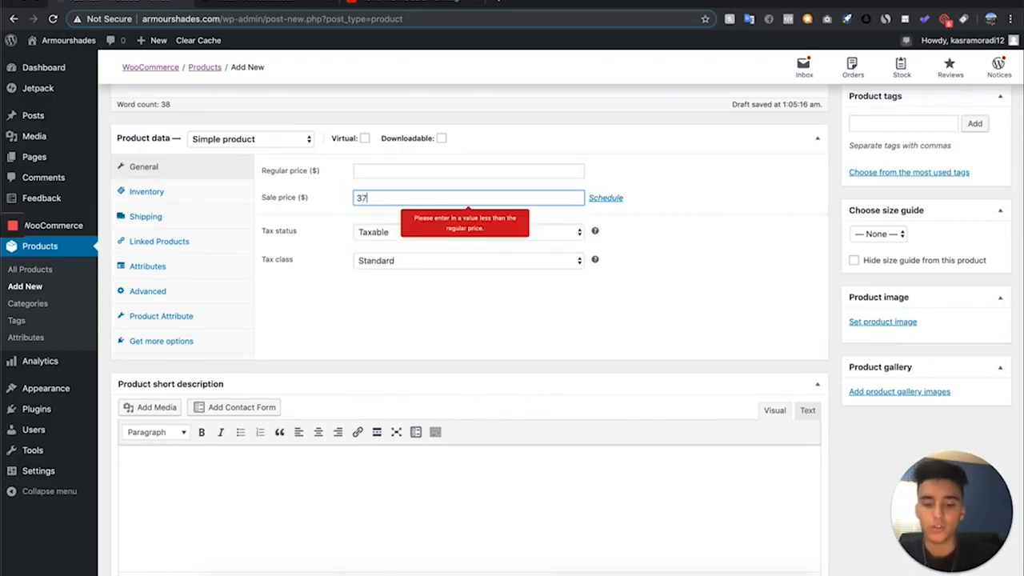
- Set the regular price of the Tiolas product to 80.00
{"action": "left_click", "coordinate": [400, 170]}
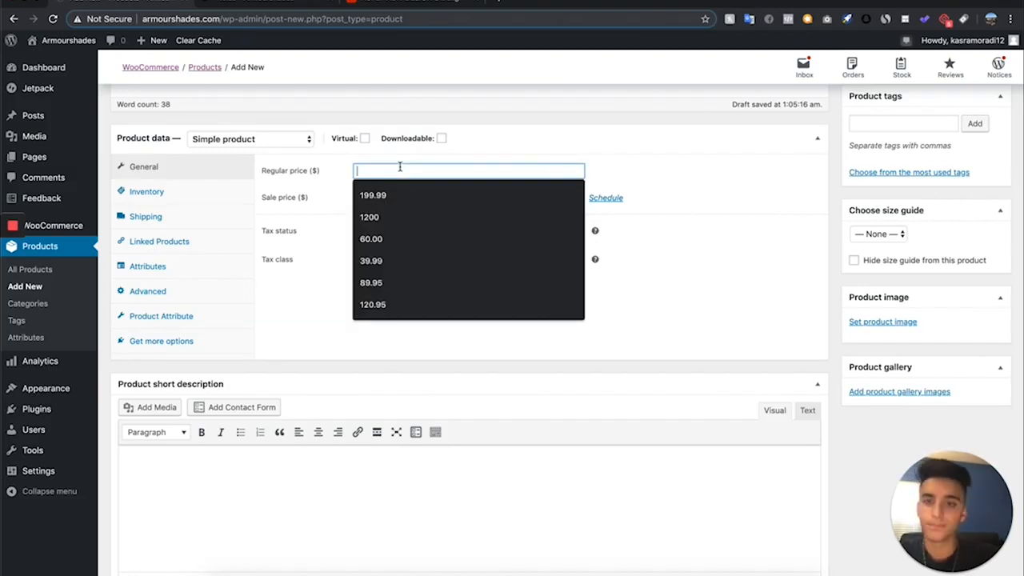
{"action": "type", "text": "8"}
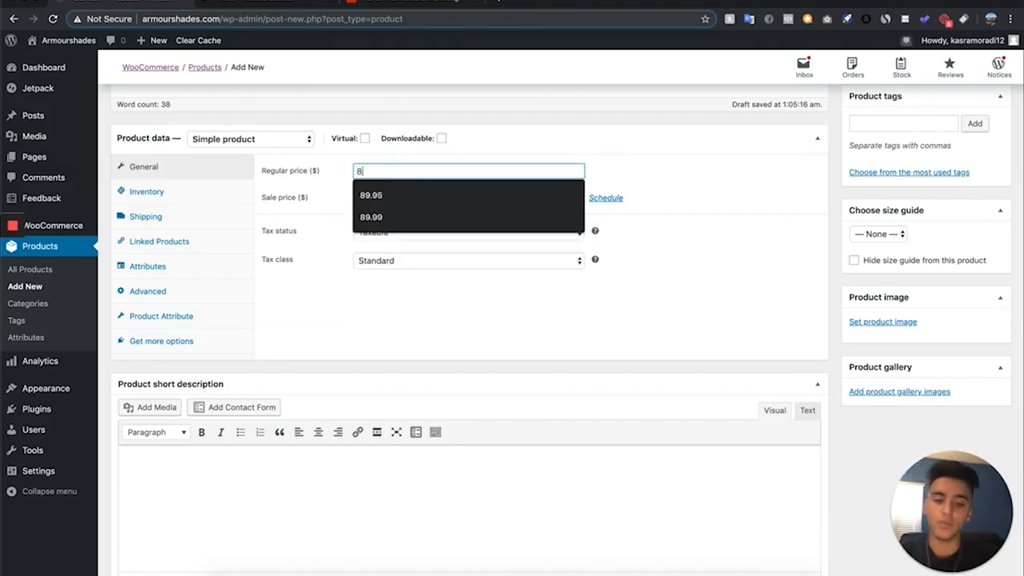
{"action": "type", "text": "0,l00"}
{"action": "key", "text": "BackSpace"}
{"action": "key", "text": "BackSpace"}
{"action": "key", "text": "BackSpace"}
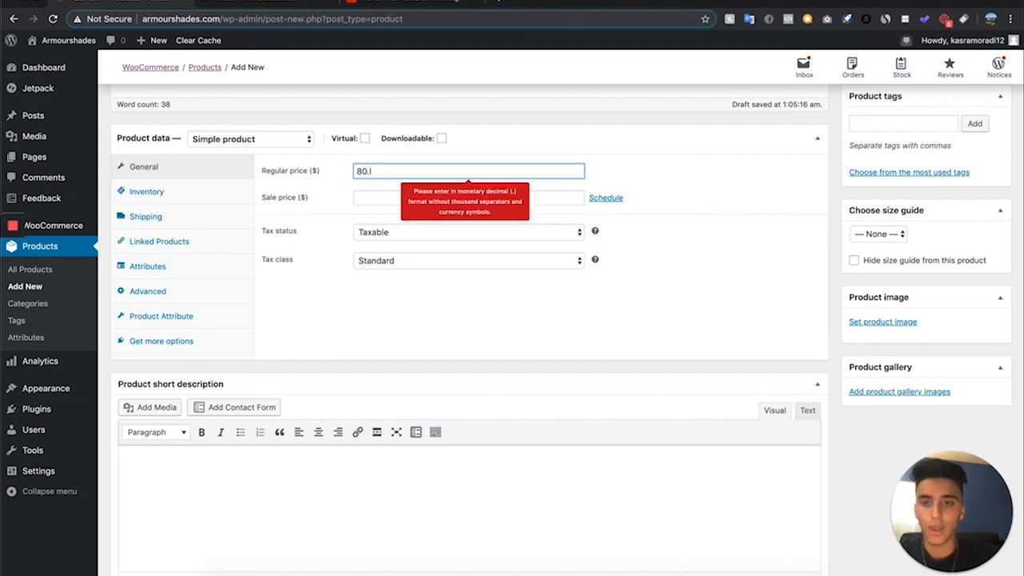
{"action": "type", "text": "00"}
- Set the sale price of the Tiolas product to 39.99
{"action": "left_click", "coordinate": [409, 197]}
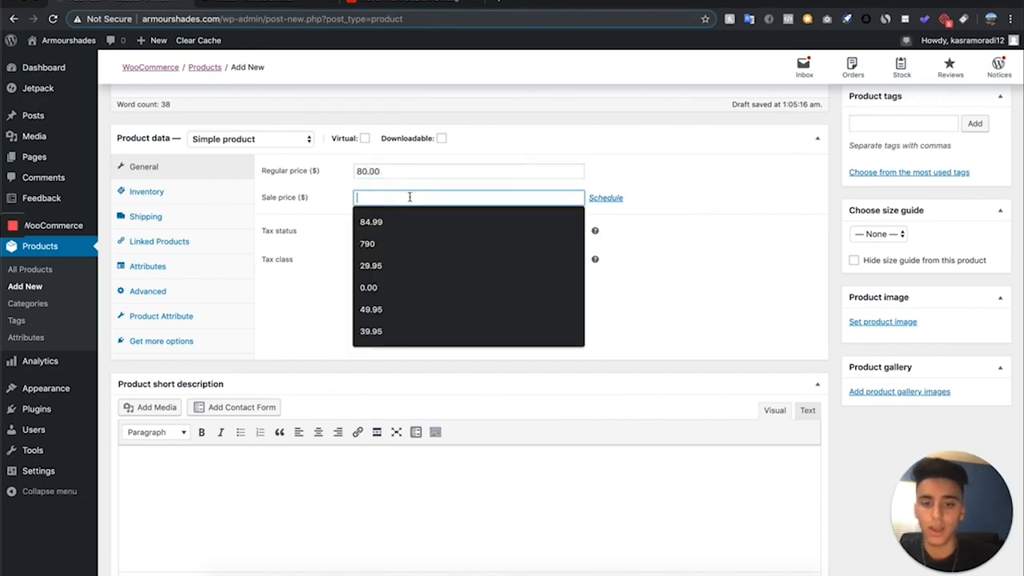
{"action": "type", "text": "27."}
{"action": "key", "text": "BackSpace"}
{"action": "key", "text": "BackSpace"}
{"action": "key", "text": "BackSpace"}
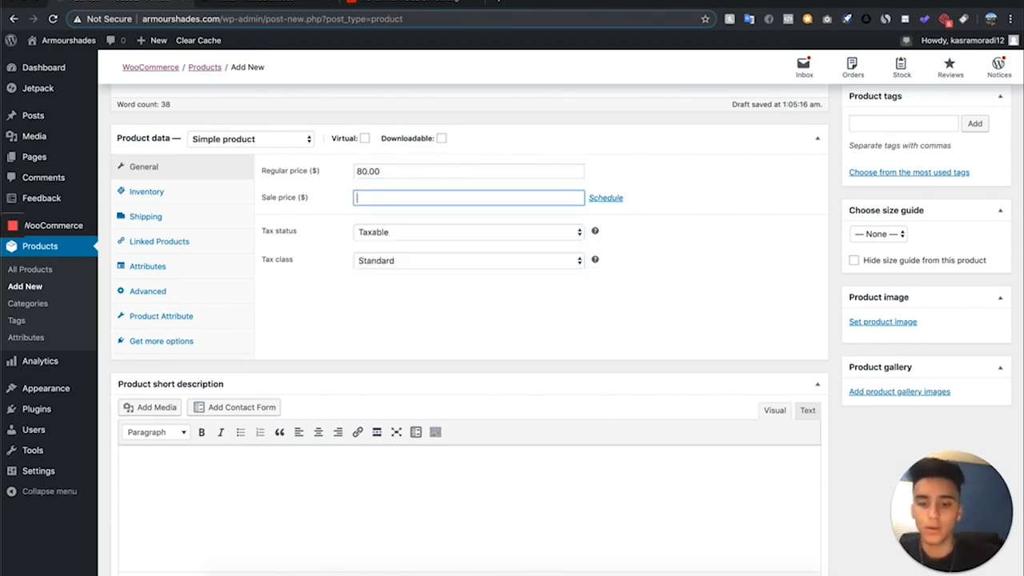
{"action": "type", "text": "39.99"}
{"action": "left_click", "coordinate": [773, 165]}
- Set the product's tax status to None and its tax class to Zero rate
{"action": "scroll", "coordinate": [793, 205], "scroll_direction": "up", "scroll_amount": 3}
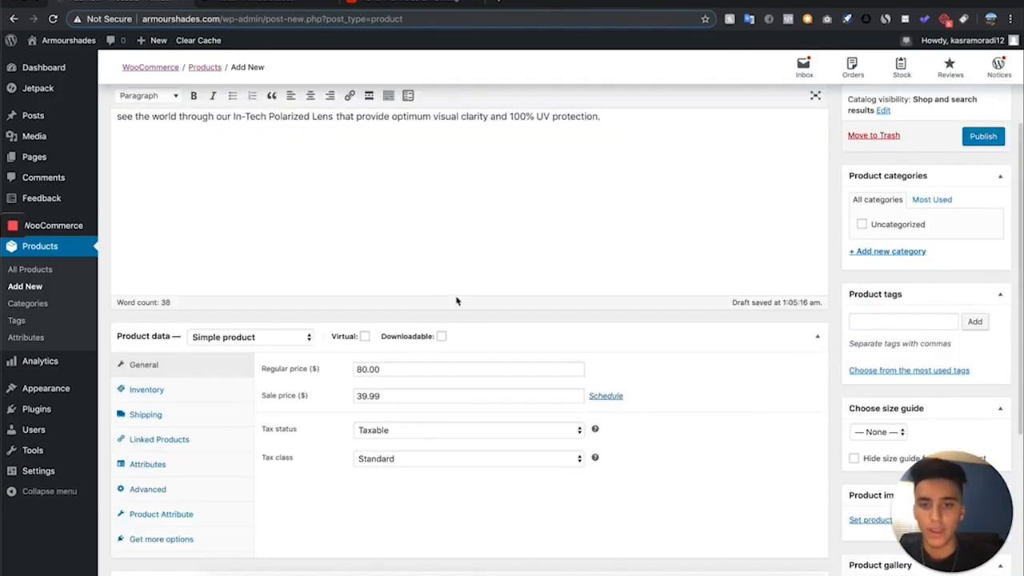
{"action": "scroll", "coordinate": [449, 503], "scroll_direction": "up", "scroll_amount": 1}
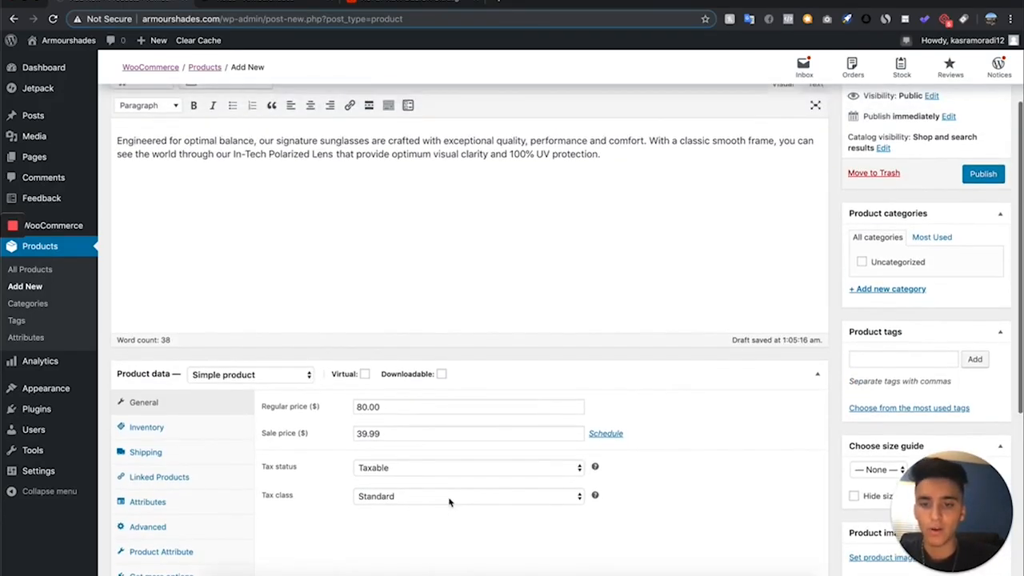
{"action": "scroll", "coordinate": [451, 501], "scroll_direction": "down", "scroll_amount": 1}
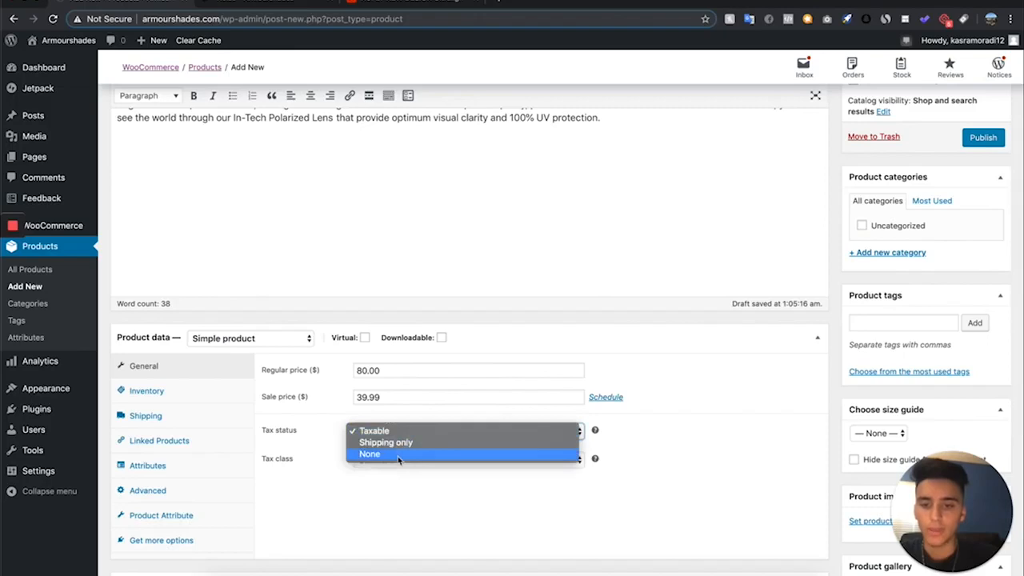
{"action": "left_click", "coordinate": [397, 456]}
{"action": "scroll", "coordinate": [390, 483], "scroll_direction": "down", "scroll_amount": 1}
{"action": "left_click", "coordinate": [396, 447]}
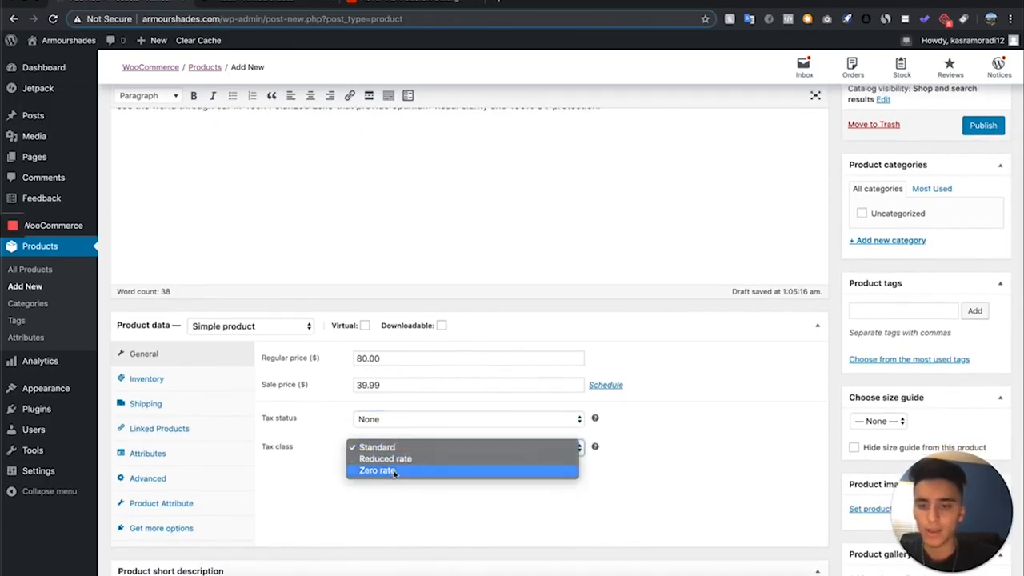
{"action": "left_click", "coordinate": [392, 470]}
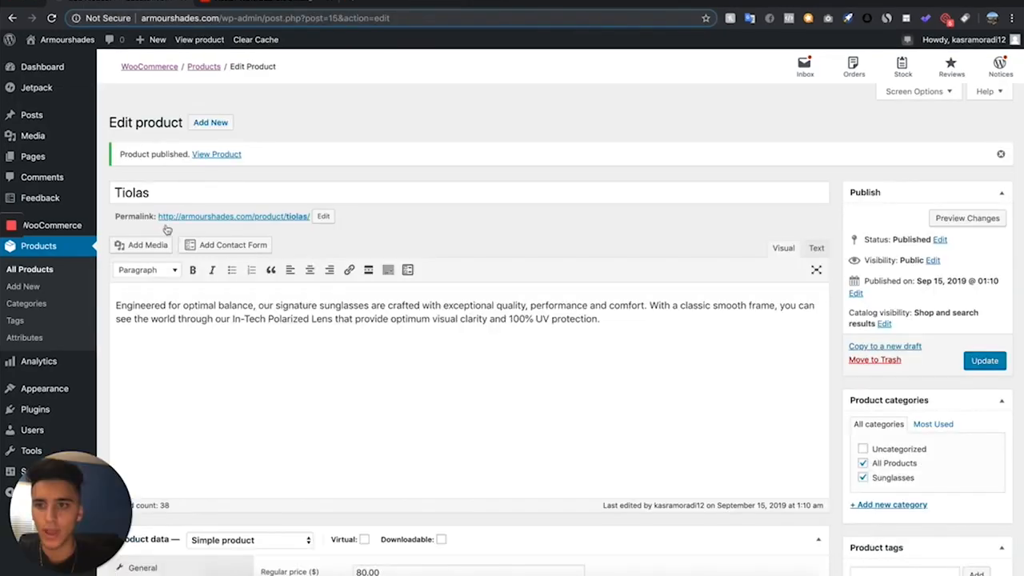
- Upload 1.png from the videos tore folder and set it as the Tiolas product image
{"action": "scroll", "coordinate": [307, 391], "scroll_direction": "down", "scroll_amount": 6}
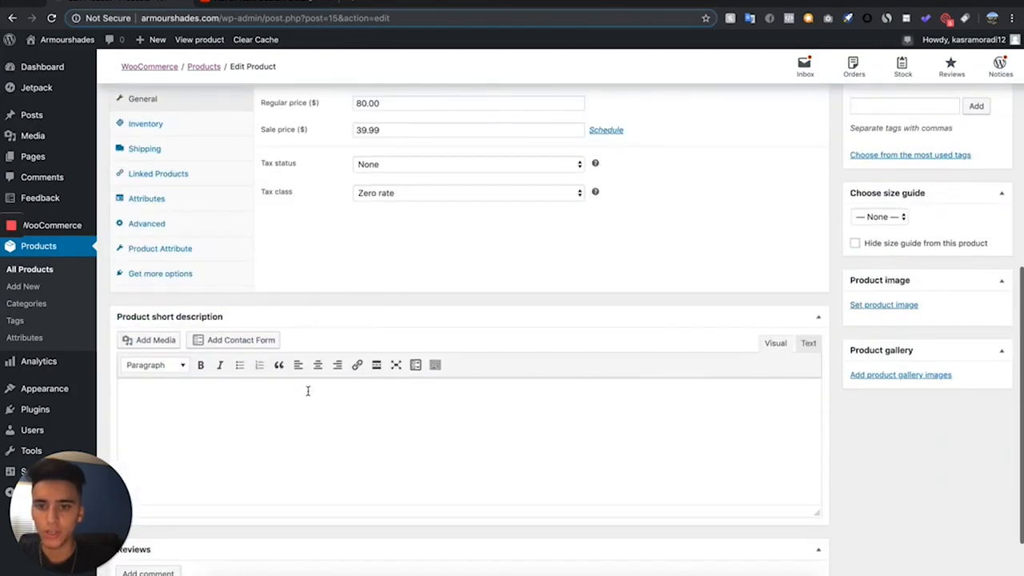
{"action": "scroll", "coordinate": [343, 302], "scroll_direction": "up", "scroll_amount": 2}
{"action": "scroll", "coordinate": [529, 337], "scroll_direction": "down", "scroll_amount": 3}
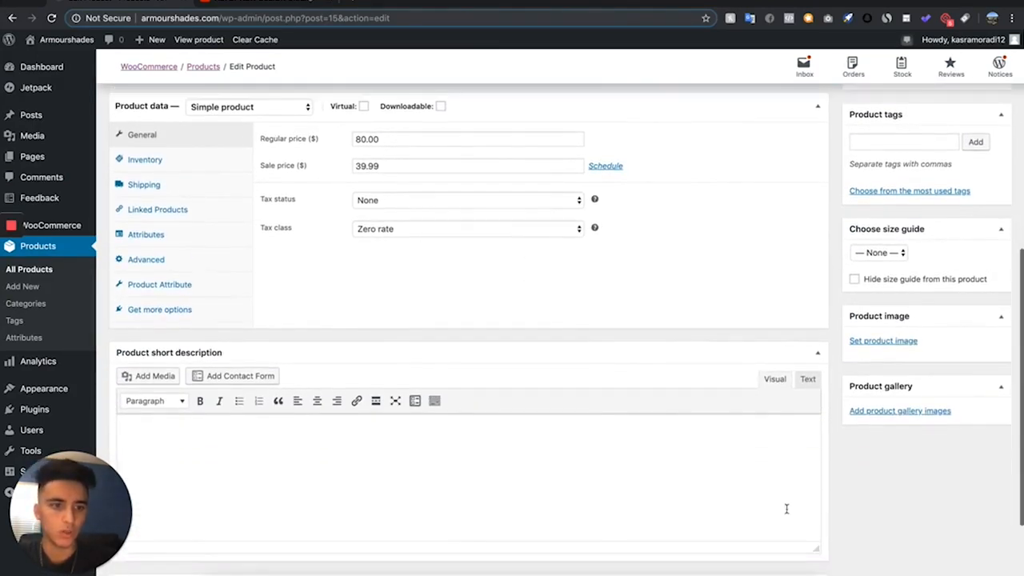
{"action": "left_click", "coordinate": [905, 341]}
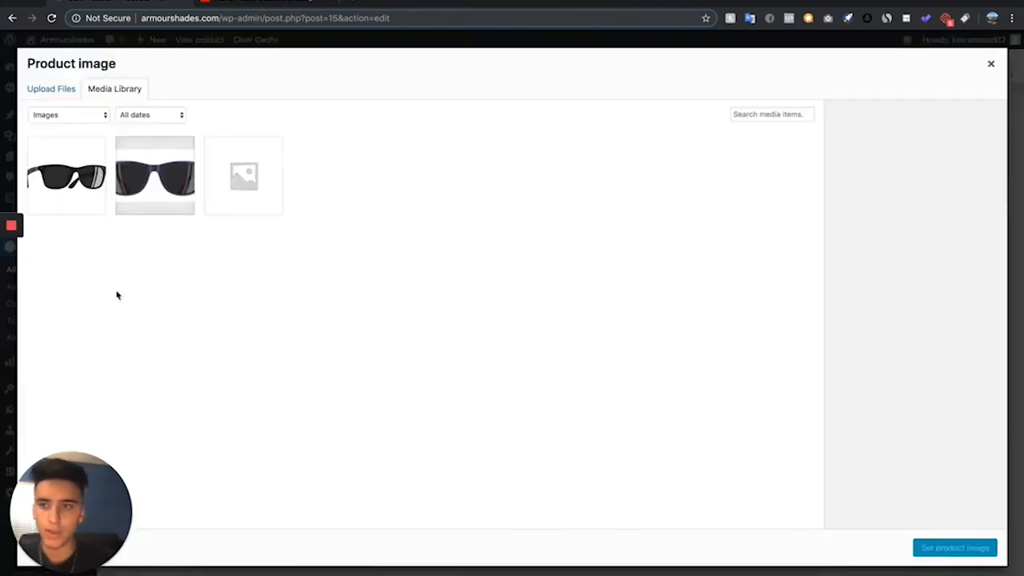
{"action": "left_click", "coordinate": [220, 573]}
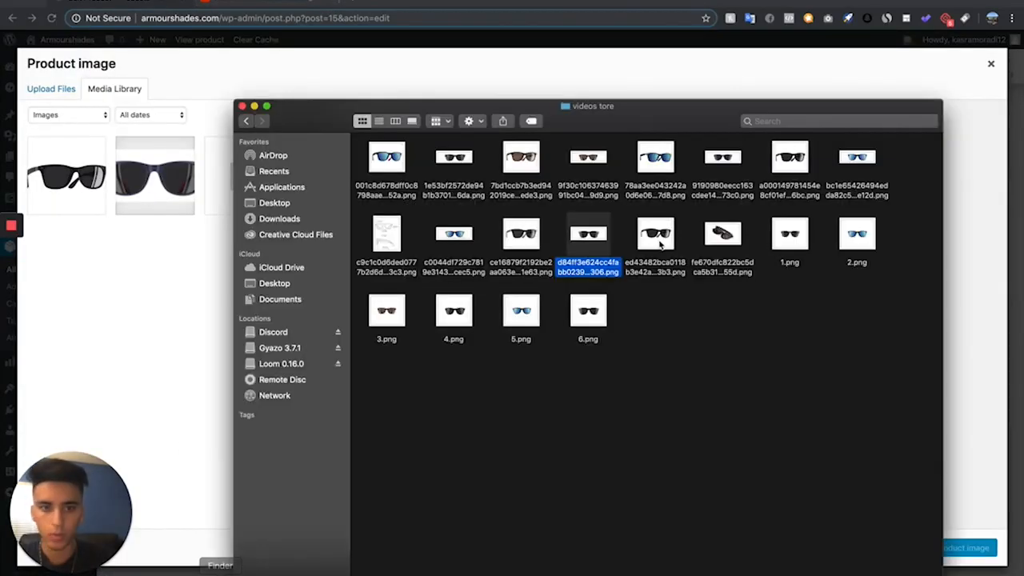
{"action": "left_click", "coordinate": [632, 396]}
{"action": "left_click_drag", "start_coordinate": [790, 233], "coordinate": [183, 304]}
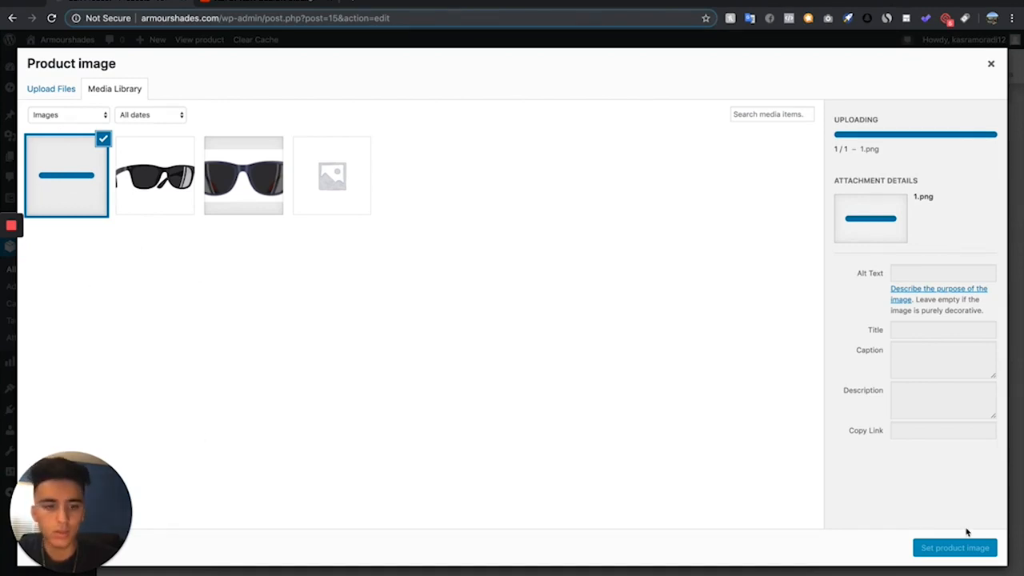
{"action": "left_click", "coordinate": [968, 551]}
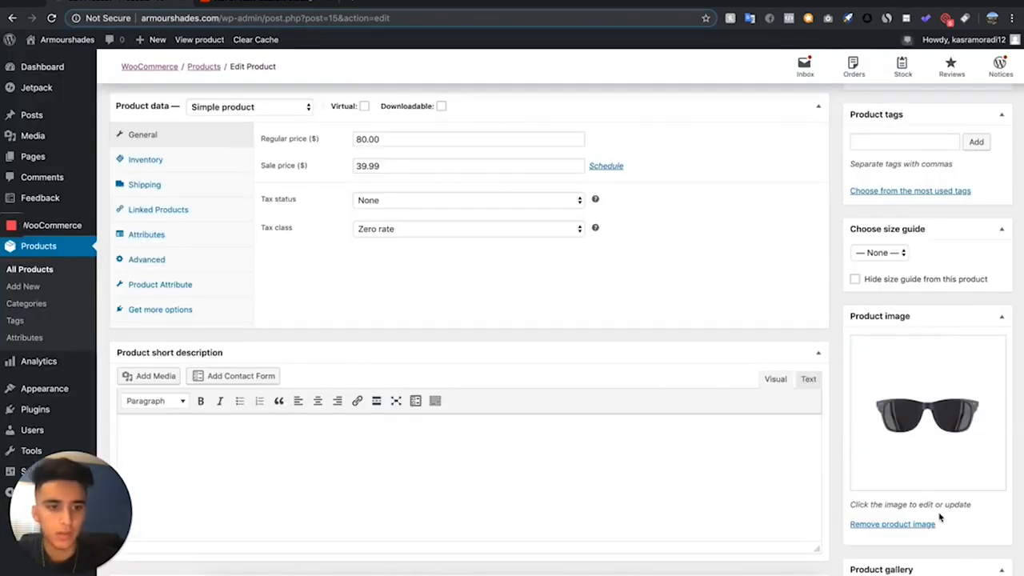
- Upload the angled black sunglasses picture ce16879f2192be2aa063e25847741e63.png and add it to the product gallery
{"action": "scroll", "coordinate": [940, 518], "scroll_direction": "down", "scroll_amount": 3}
{"action": "left_click", "coordinate": [910, 484]}
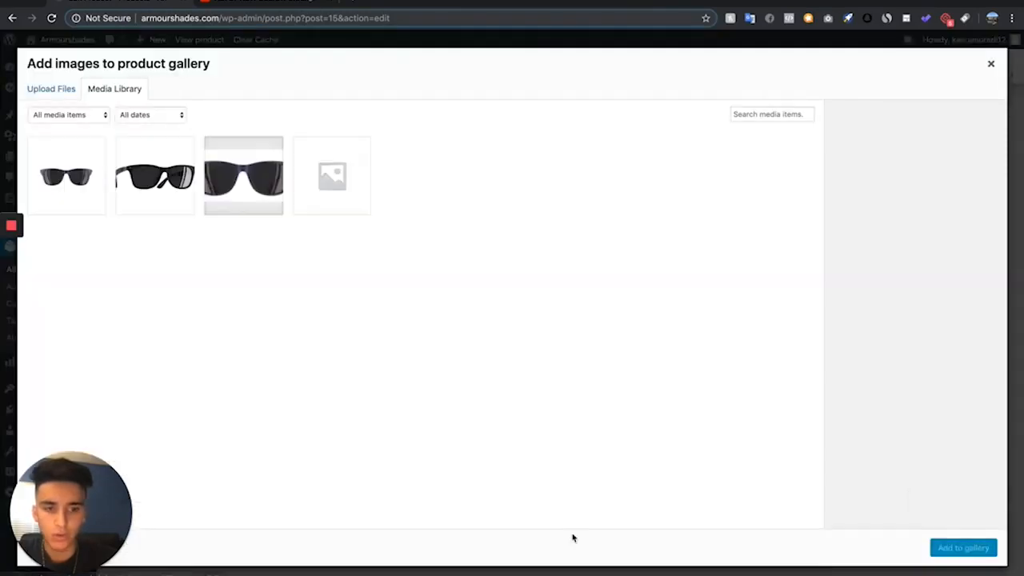
{"action": "left_click", "coordinate": [217, 572]}
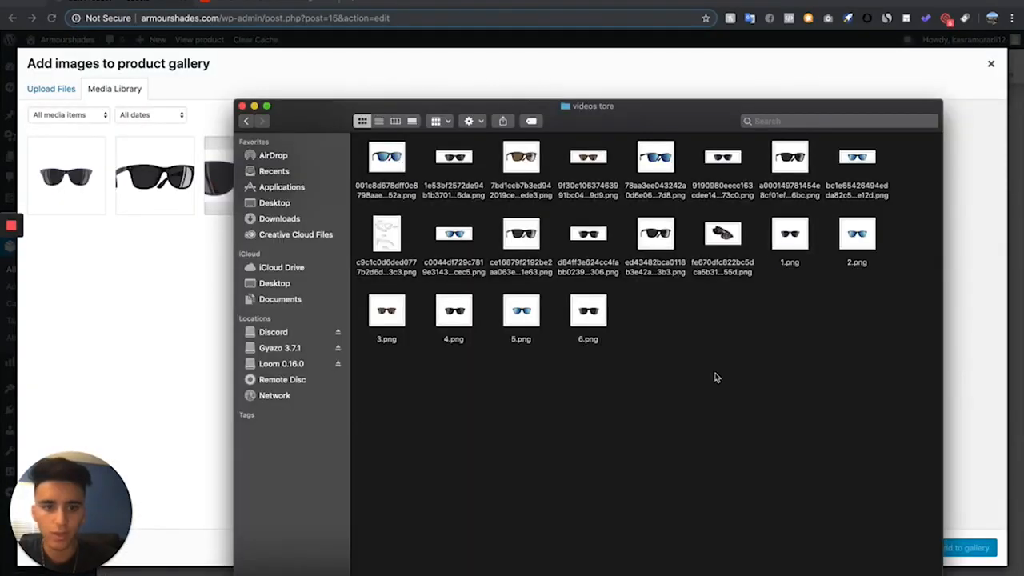
{"action": "left_click_drag", "start_coordinate": [520, 240], "coordinate": [77, 231]}
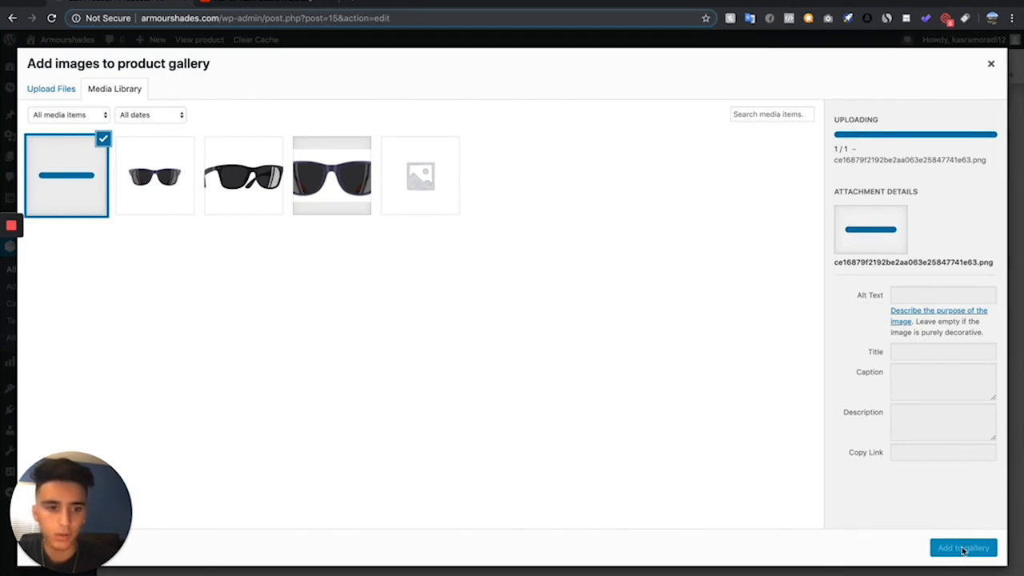
{"action": "left_click", "coordinate": [963, 550]}
- Check over the Tiolas product's details and update the published product with its new images
{"action": "scroll", "coordinate": [515, 199], "scroll_direction": "down", "scroll_amount": 1}
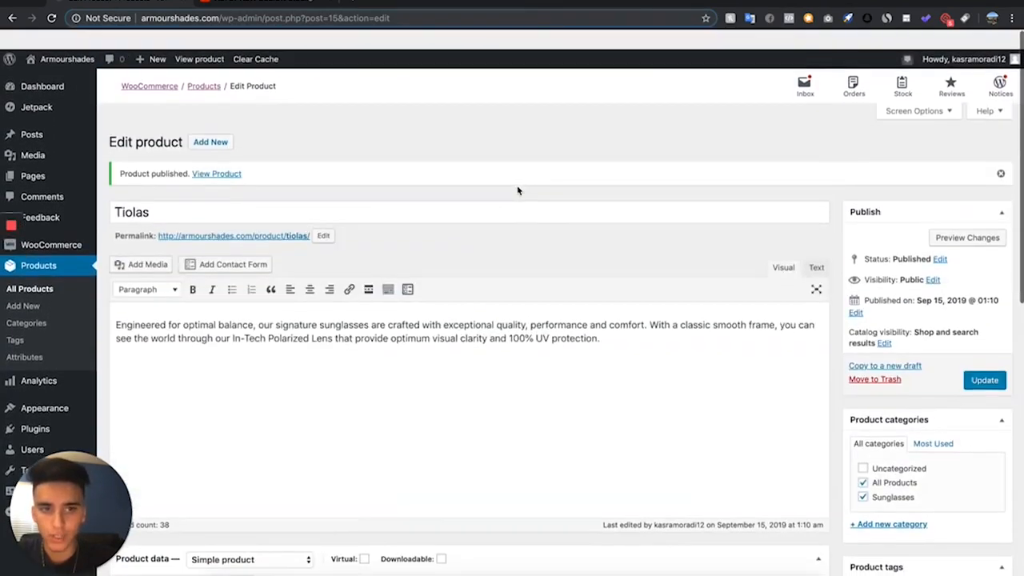
{"action": "scroll", "coordinate": [517, 188], "scroll_direction": "down", "scroll_amount": 4}
{"action": "scroll", "coordinate": [517, 188], "scroll_direction": "up", "scroll_amount": 4}
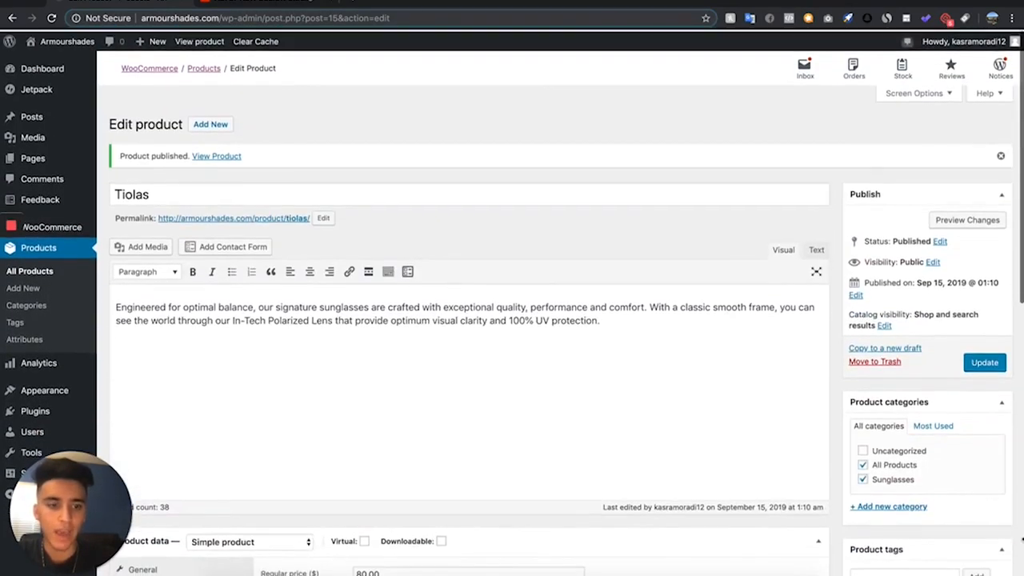
{"action": "scroll", "coordinate": [849, 309], "scroll_direction": "down", "scroll_amount": 3}
{"action": "scroll", "coordinate": [849, 310], "scroll_direction": "up", "scroll_amount": 1}
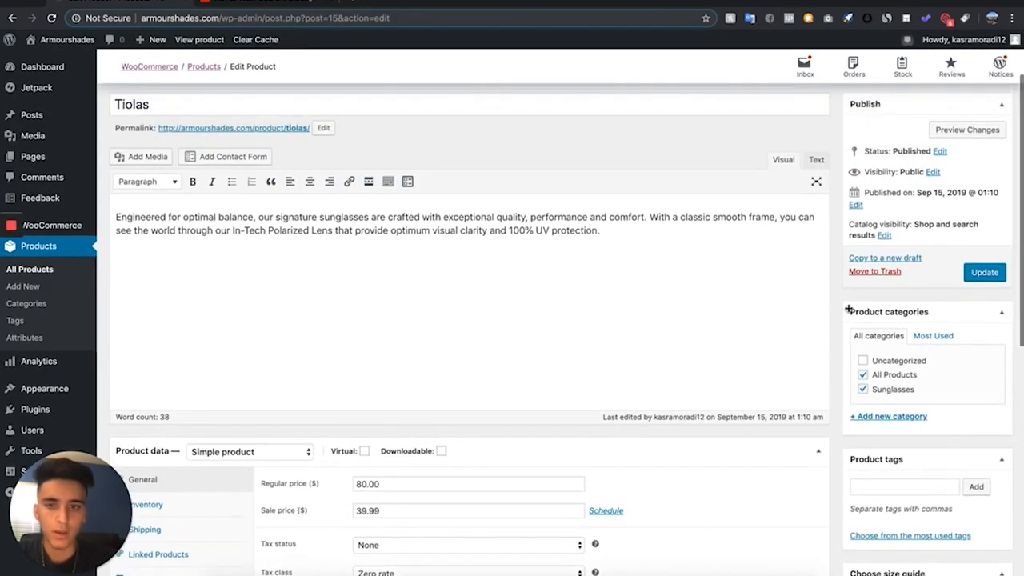
{"action": "scroll", "coordinate": [583, 322], "scroll_direction": "up", "scroll_amount": 3}
{"action": "scroll", "coordinate": [481, 368], "scroll_direction": "down", "scroll_amount": 4}
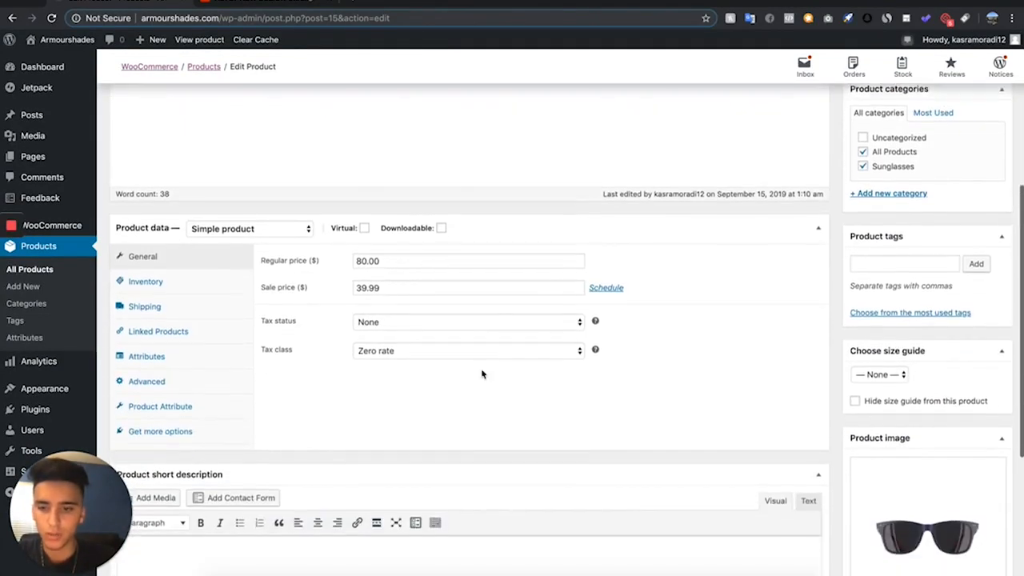
{"action": "scroll", "coordinate": [478, 274], "scroll_direction": "up", "scroll_amount": 4}
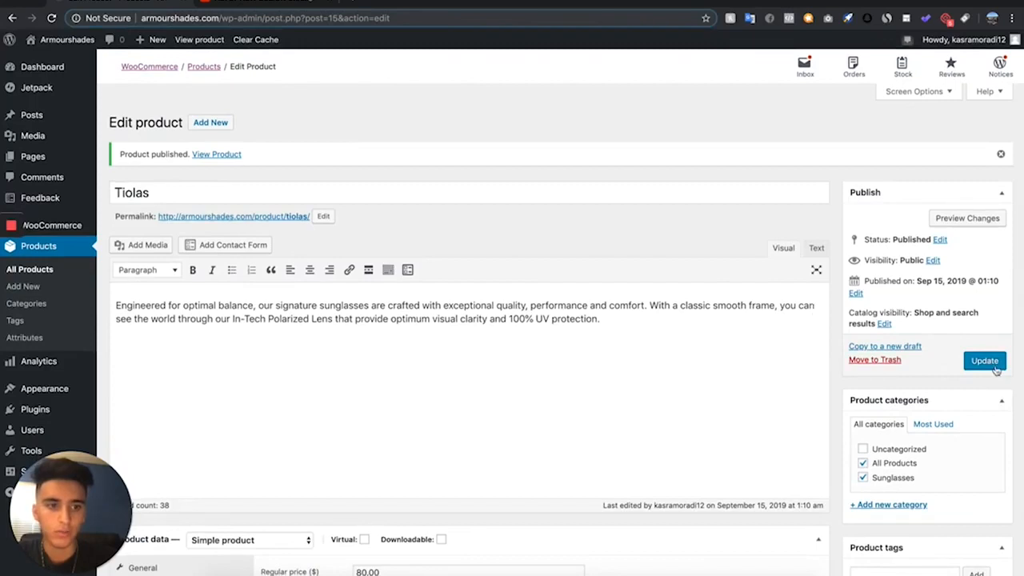
{"action": "left_click", "coordinate": [985, 361]}
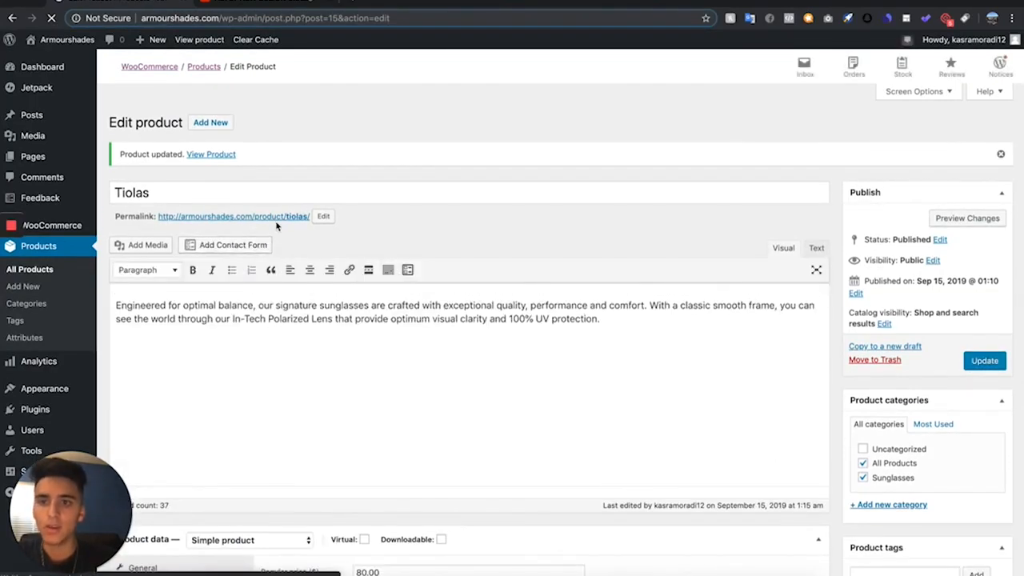
- Open the live Tiolas product page in a new tab and examine its images, pricing and description
{"action": "right_click", "coordinate": [281, 224]}
{"action": "left_click", "coordinate": [304, 224]}
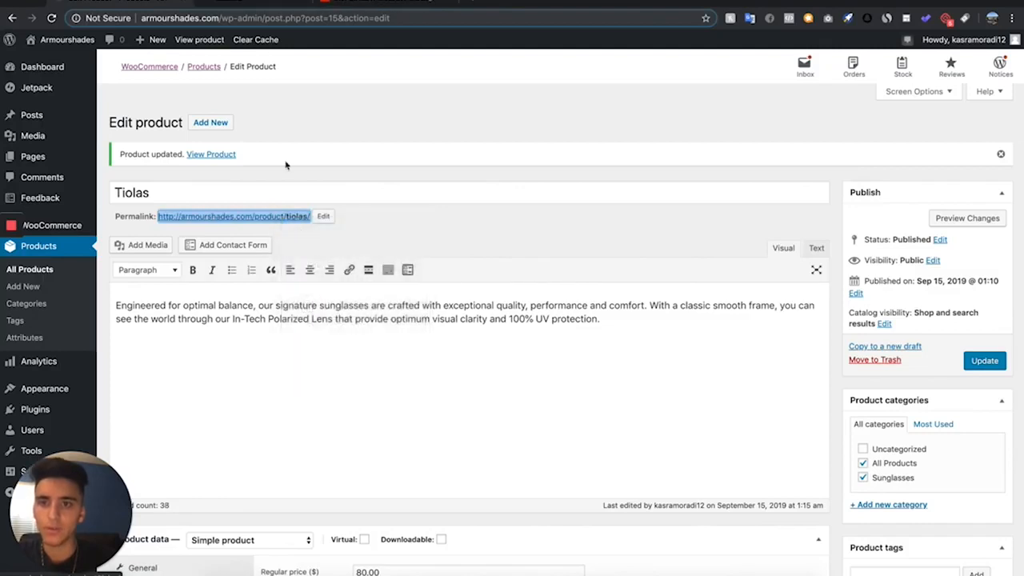
{"action": "left_click", "coordinate": [240, 2]}
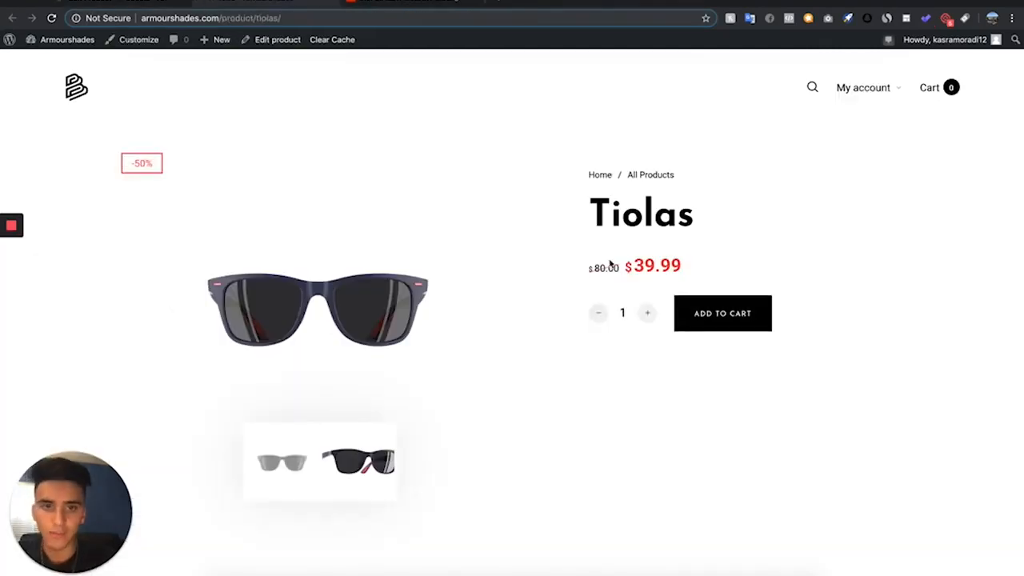
{"action": "scroll", "coordinate": [488, 205], "scroll_direction": "down", "scroll_amount": 1}
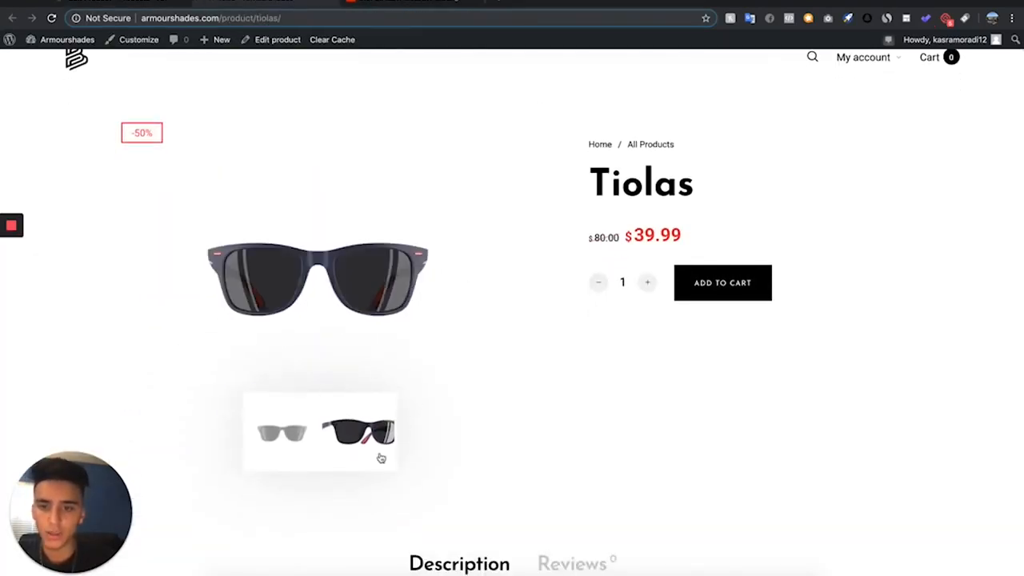
{"action": "left_click", "coordinate": [380, 457]}
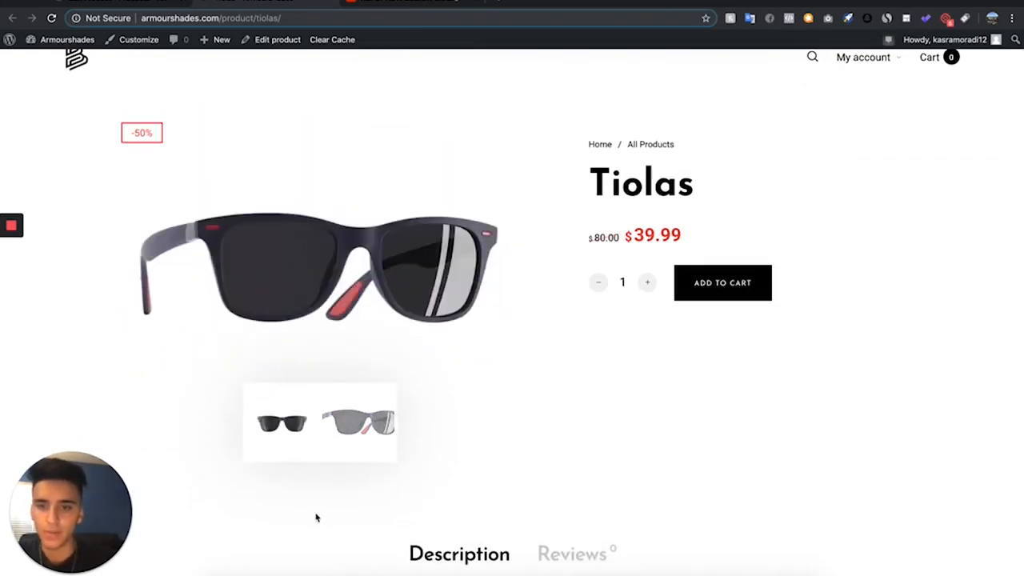
{"action": "scroll", "coordinate": [316, 519], "scroll_direction": "down", "scroll_amount": 3}
{"action": "scroll", "coordinate": [316, 517], "scroll_direction": "up", "scroll_amount": 4}
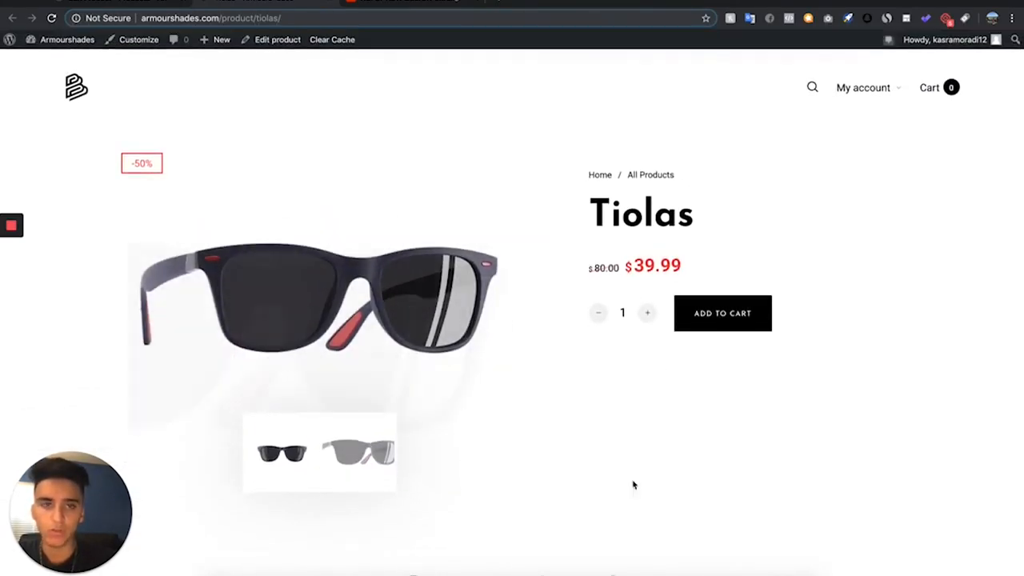
{"action": "scroll", "coordinate": [601, 281], "scroll_direction": "down", "scroll_amount": 4}
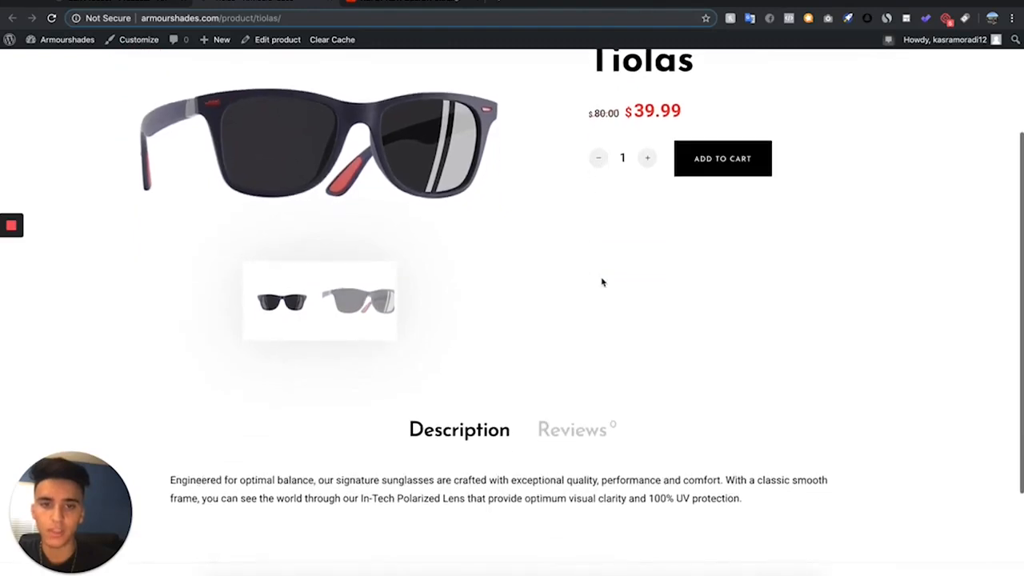
{"action": "scroll", "coordinate": [601, 280], "scroll_direction": "up", "scroll_amount": 4}
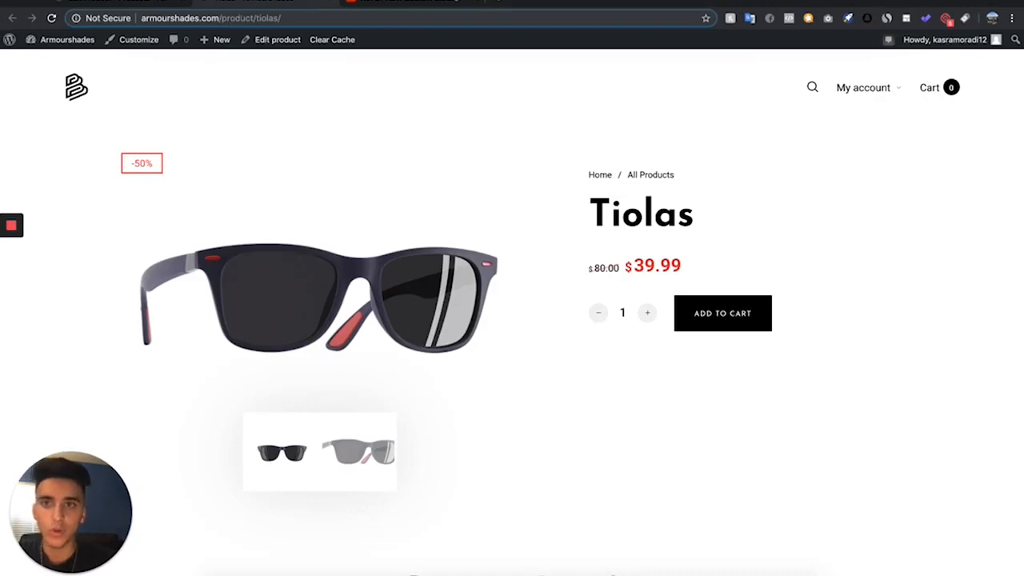
- Return to the WordPress admin and duplicate the Tiolas product from the product list
{"action": "left_click", "coordinate": [114, 2]}
{"action": "scroll", "coordinate": [362, 467], "scroll_direction": "down", "scroll_amount": 2}
{"action": "scroll", "coordinate": [362, 467], "scroll_direction": "up", "scroll_amount": 2}
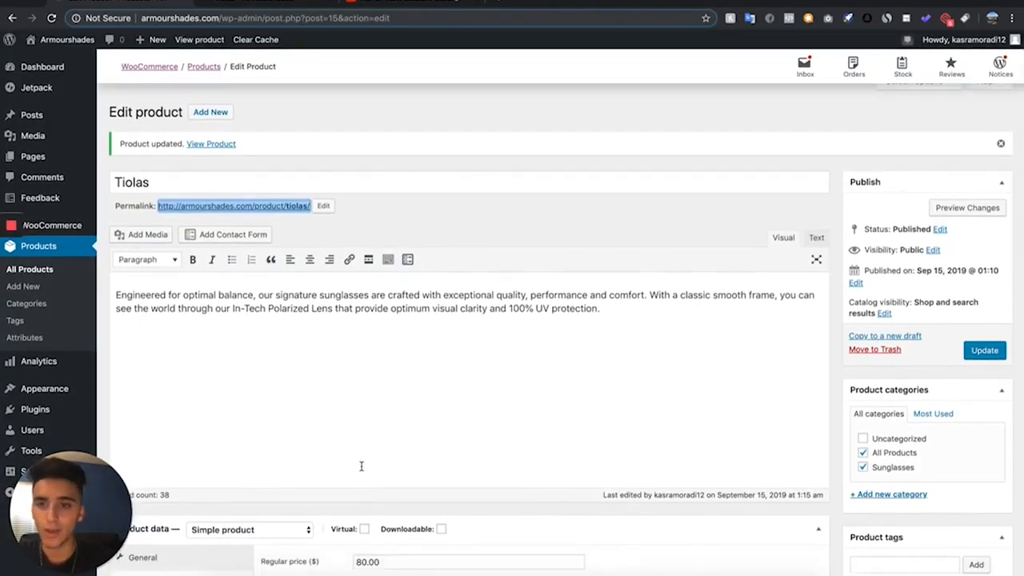
{"action": "scroll", "coordinate": [361, 467], "scroll_direction": "down", "scroll_amount": 10}
{"action": "scroll", "coordinate": [361, 466], "scroll_direction": "up", "scroll_amount": 12}
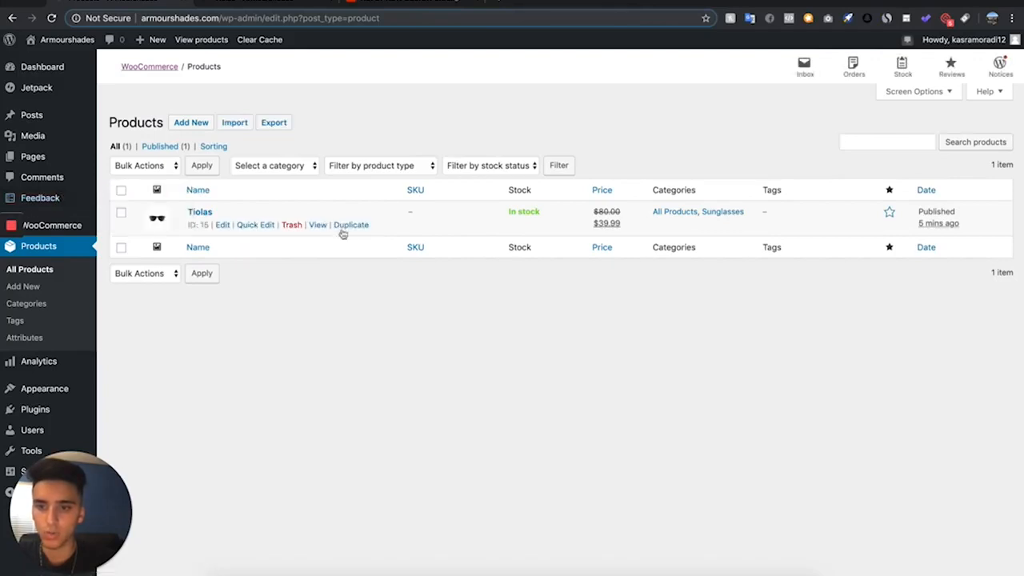
{"action": "left_click", "coordinate": [354, 226]}
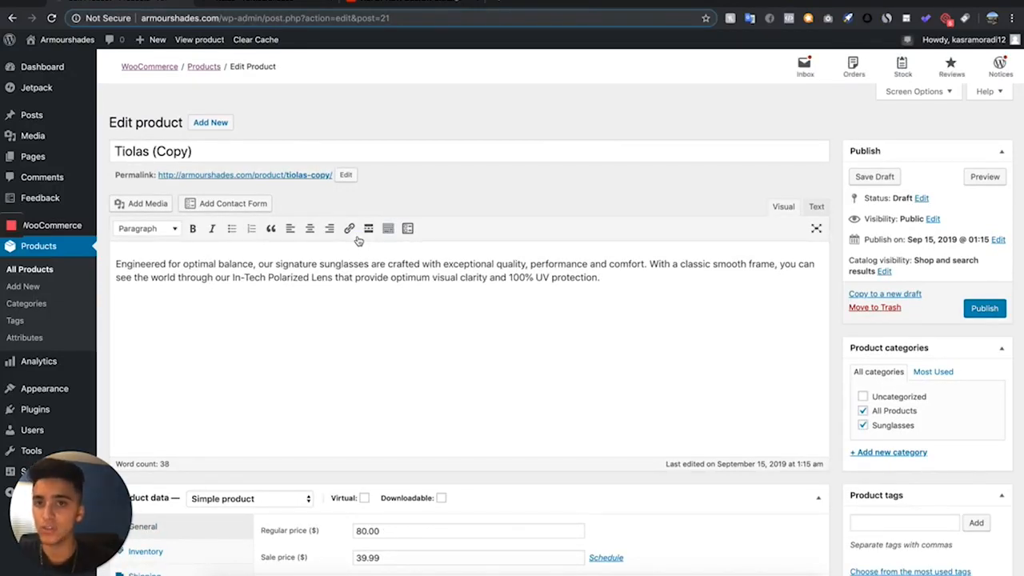
- Set the product type of Tiolas (Copy) to Variable product
{"action": "scroll", "coordinate": [224, 279], "scroll_direction": "down", "scroll_amount": 1}
{"action": "scroll", "coordinate": [224, 278], "scroll_direction": "down", "scroll_amount": 5}
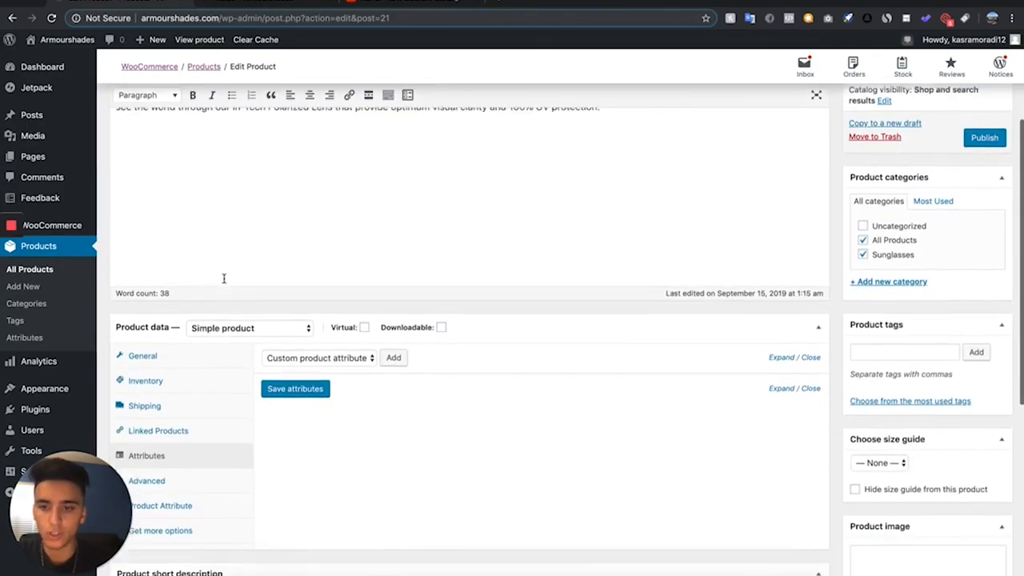
{"action": "left_click", "coordinate": [237, 293]}
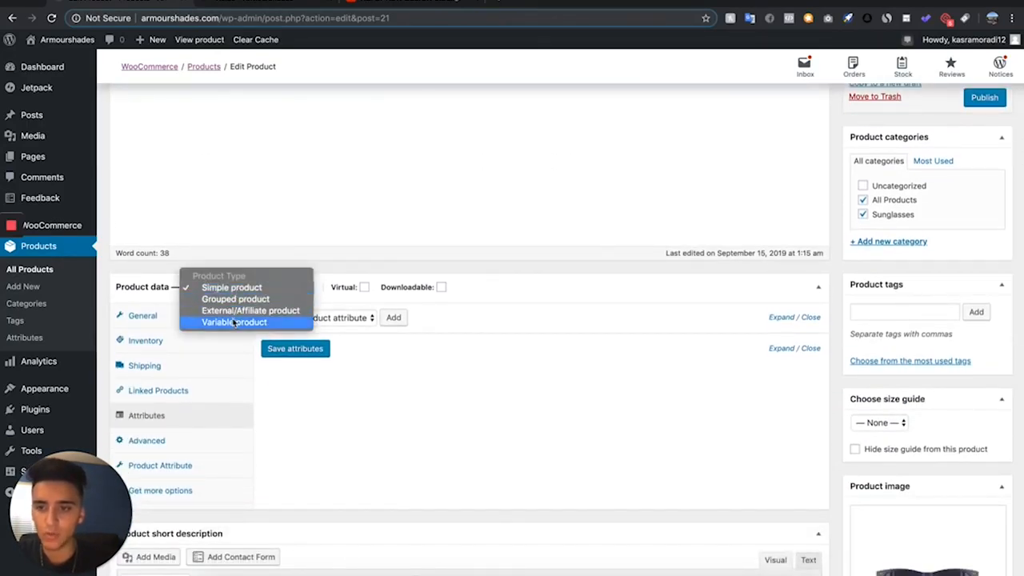
{"action": "left_click", "coordinate": [234, 322]}
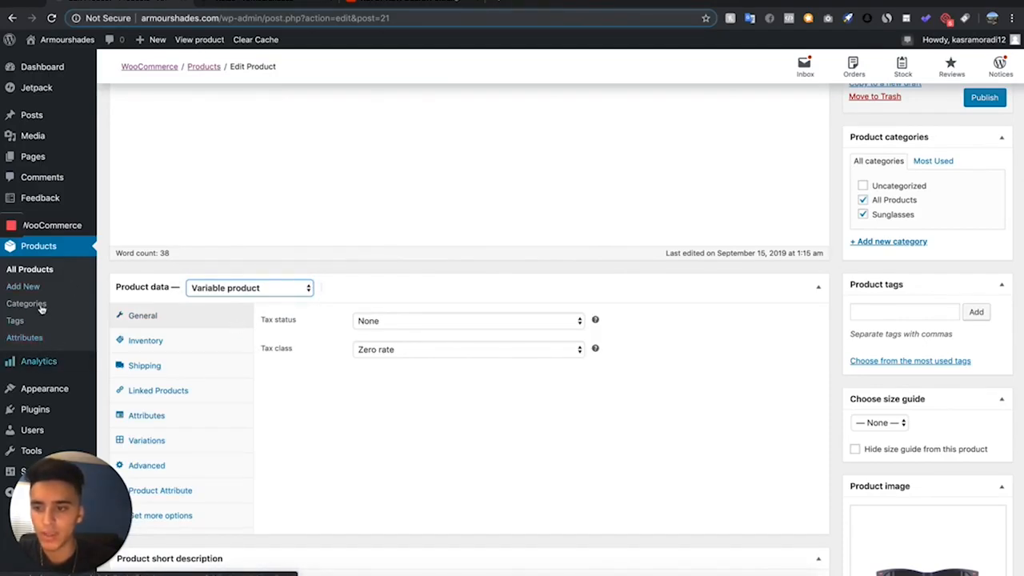
- Open the product attributes page in a new tab, glancing at the live Tiolas page for comparison
{"action": "right_click", "coordinate": [48, 339]}
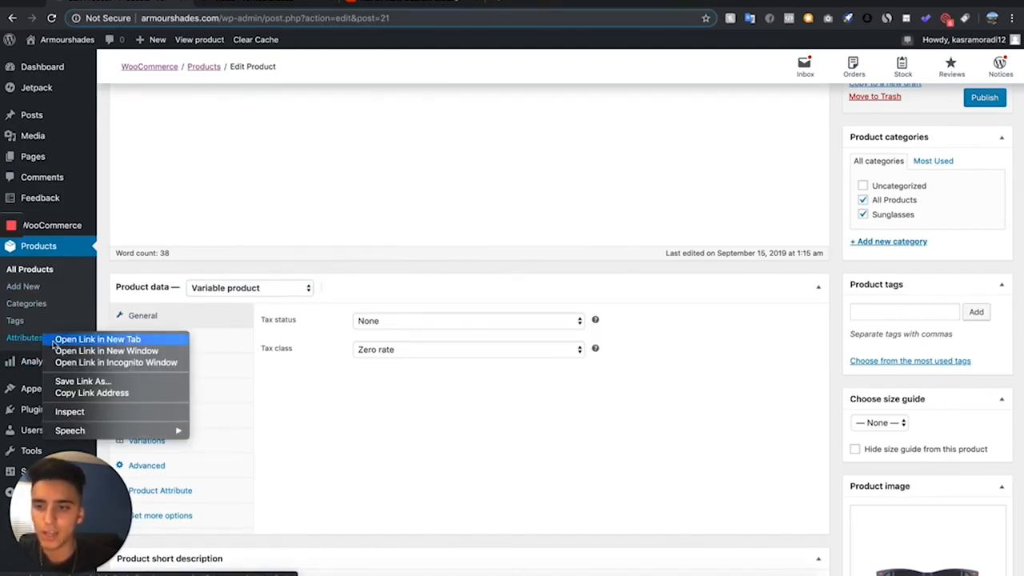
{"action": "left_click", "coordinate": [55, 340]}
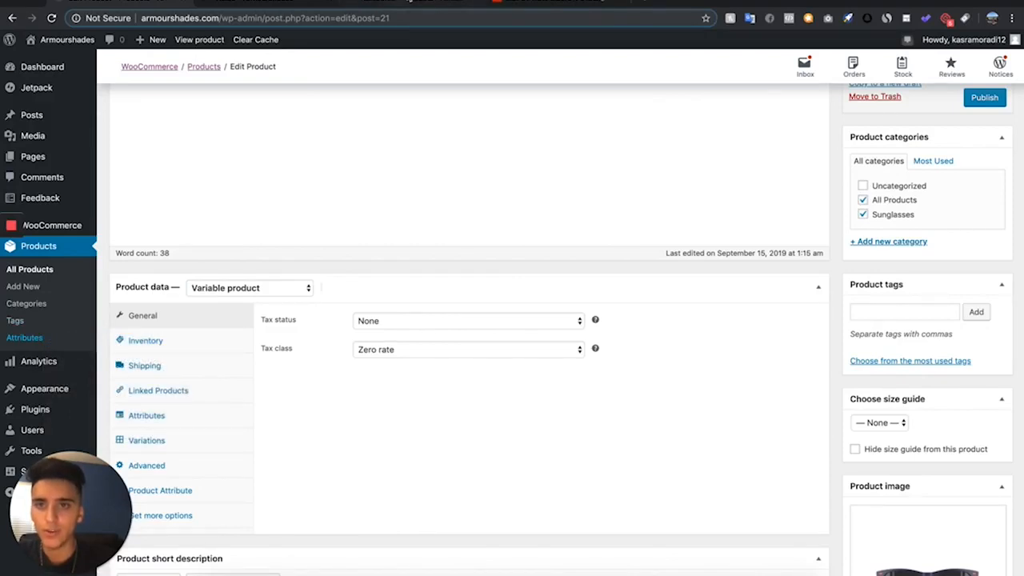
{"action": "left_click", "coordinate": [279, 1]}
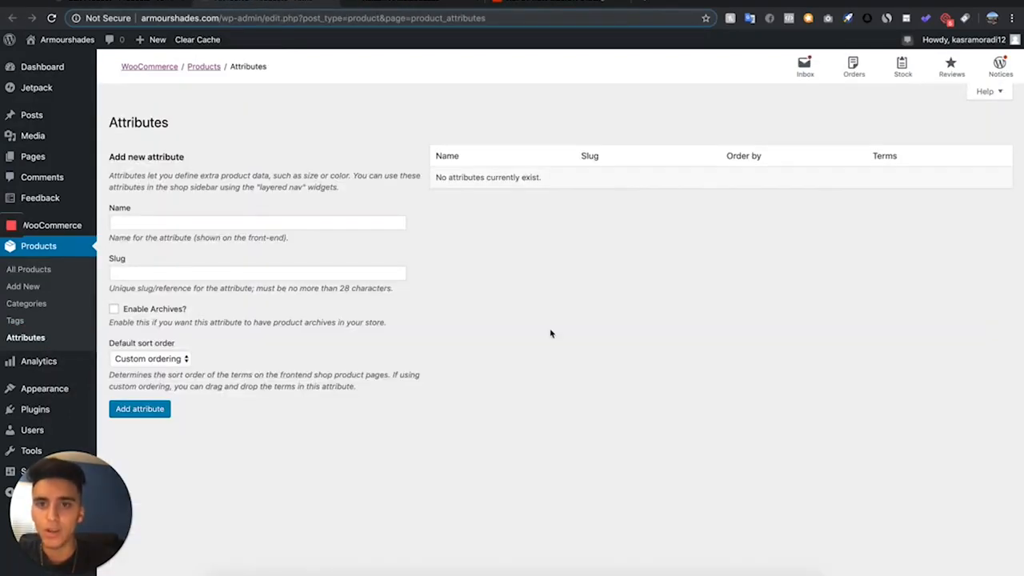
{"action": "left_click", "coordinate": [382, 4]}
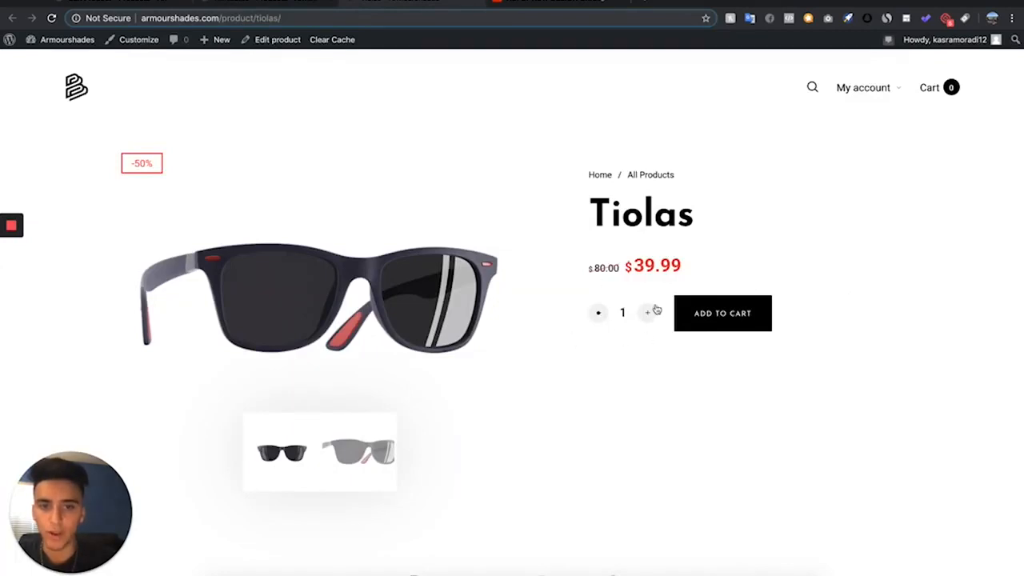
{"action": "left_click", "coordinate": [261, 4]}
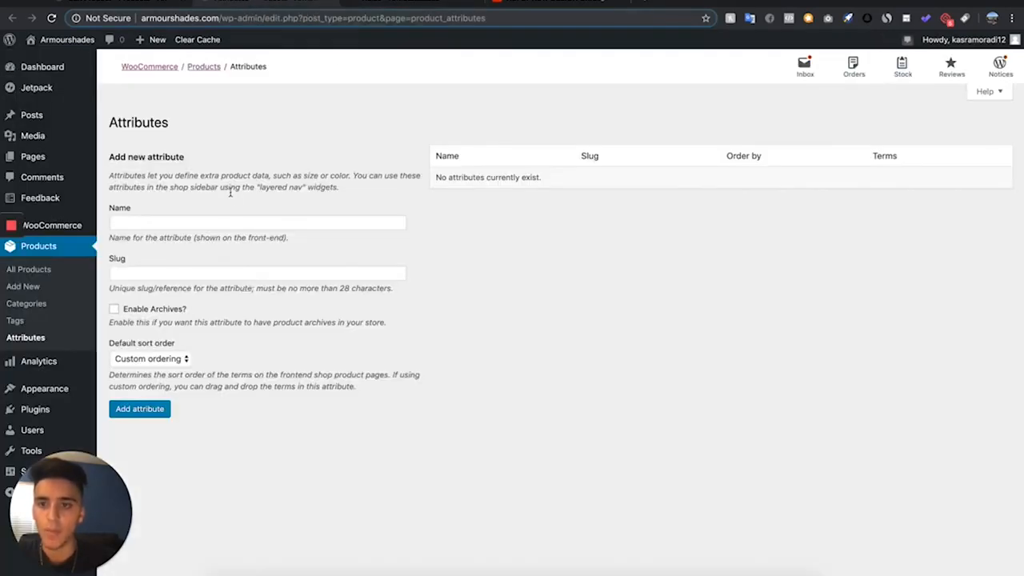
- Add two product attributes named Color and Size
{"action": "left_click", "coordinate": [228, 224]}
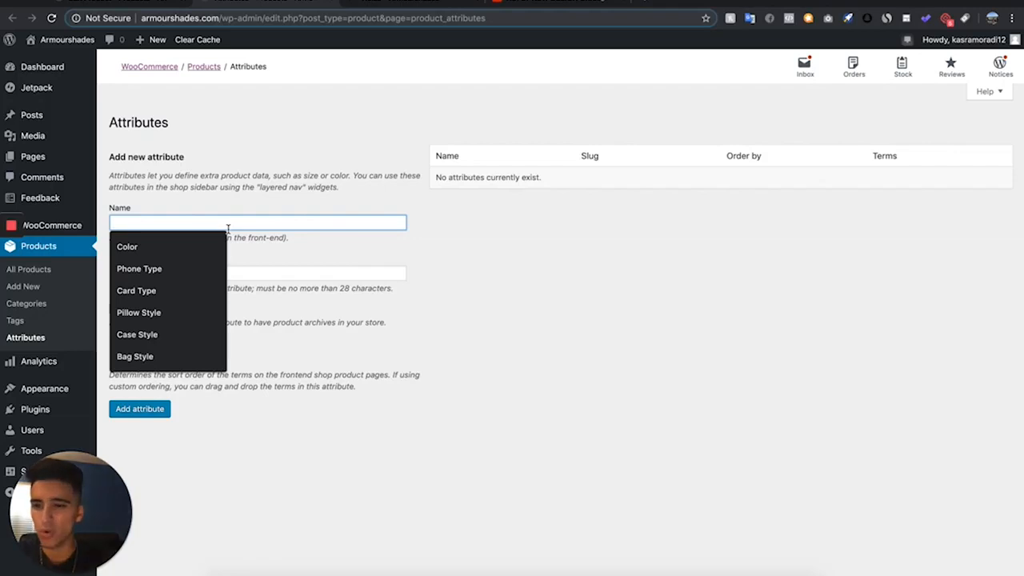
{"action": "left_click", "coordinate": [154, 239]}
{"action": "left_click", "coordinate": [156, 414]}
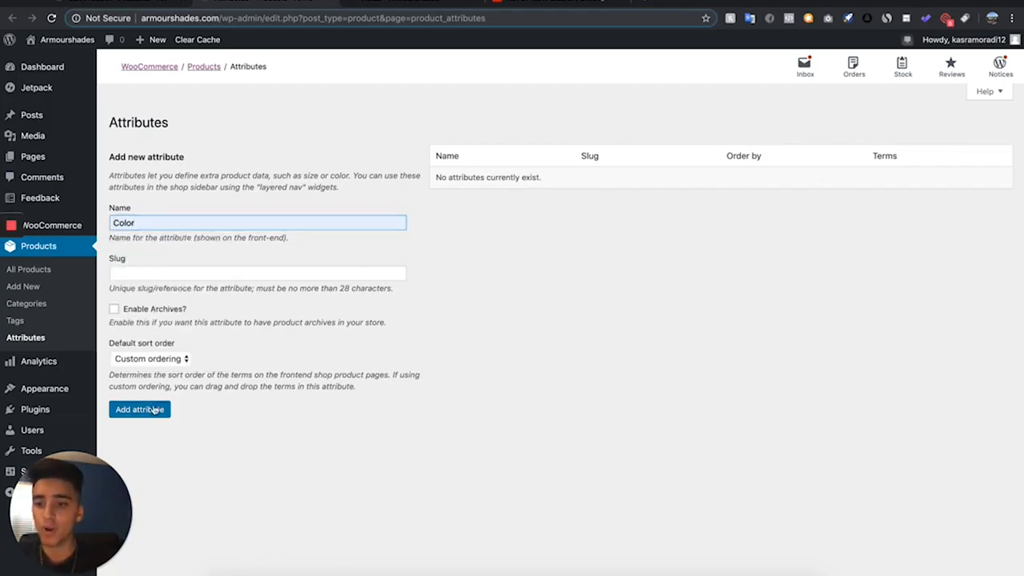
{"action": "left_click", "coordinate": [259, 223]}
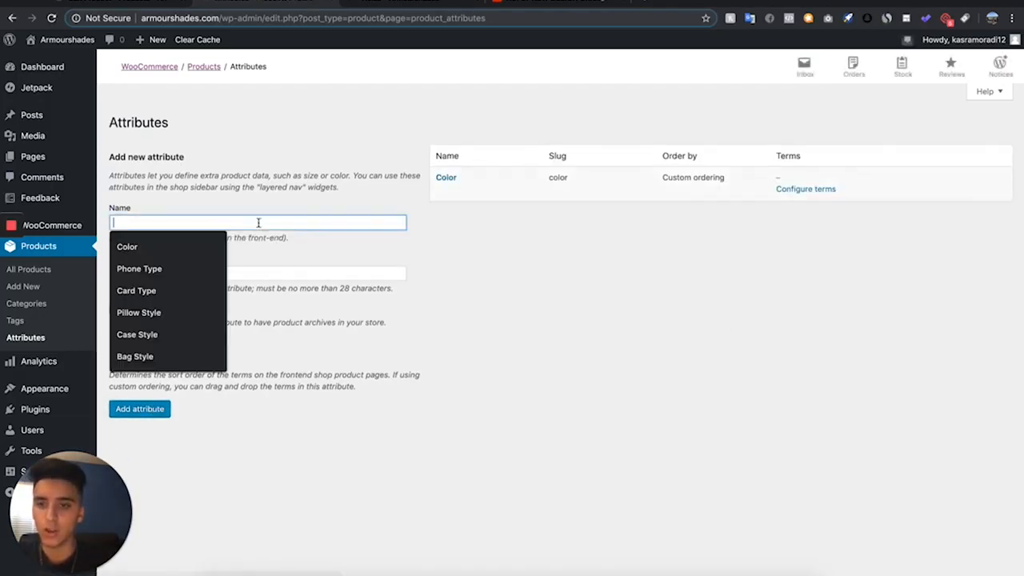
{"action": "type", "text": "Size"}
{"action": "left_click", "coordinate": [117, 409]}
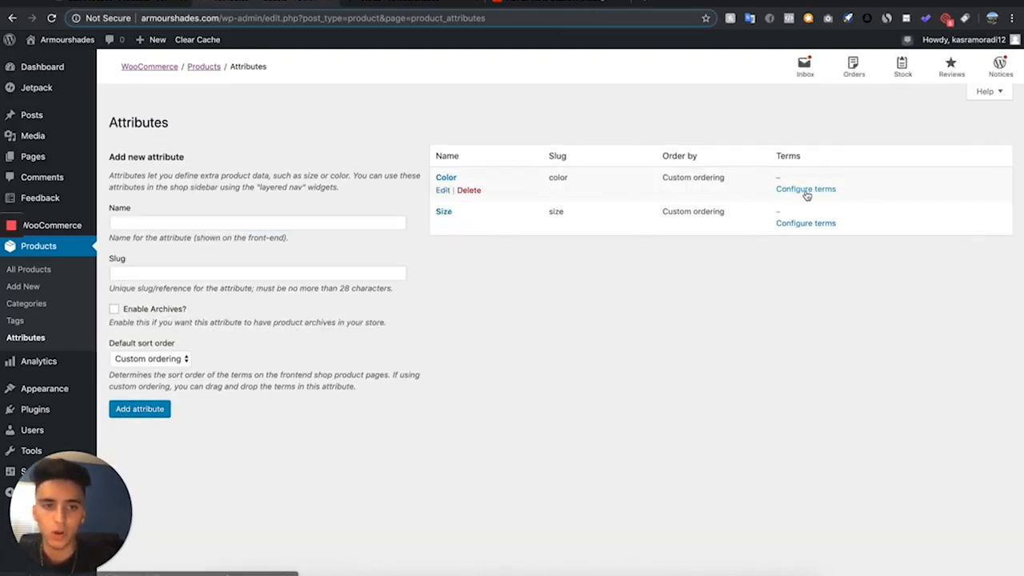
- Configure the Color attribute with the terms Black, White and Blue
{"action": "left_click", "coordinate": [805, 190]}
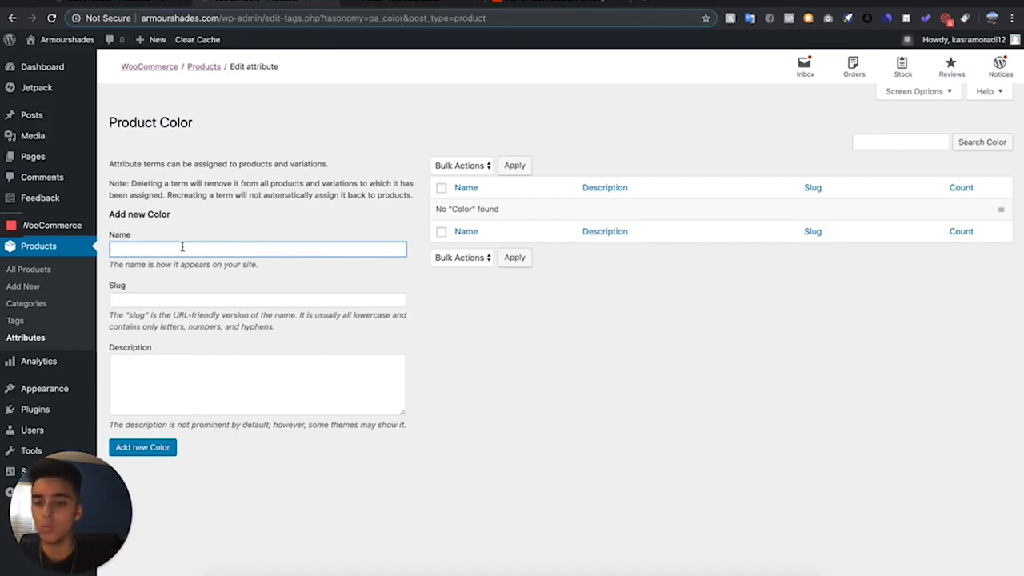
{"action": "type", "text": "Black"}
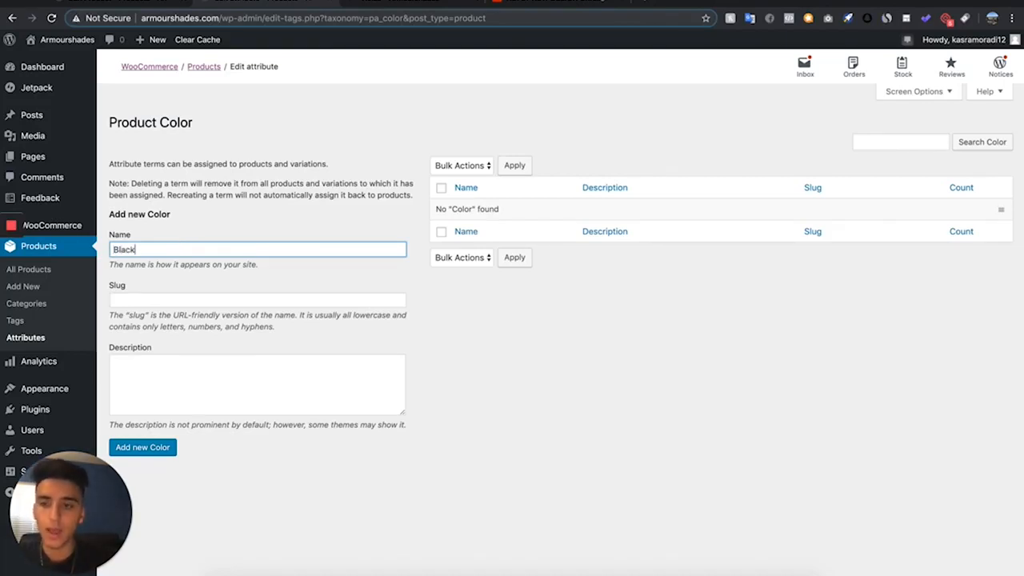
{"action": "key", "text": "Return"}
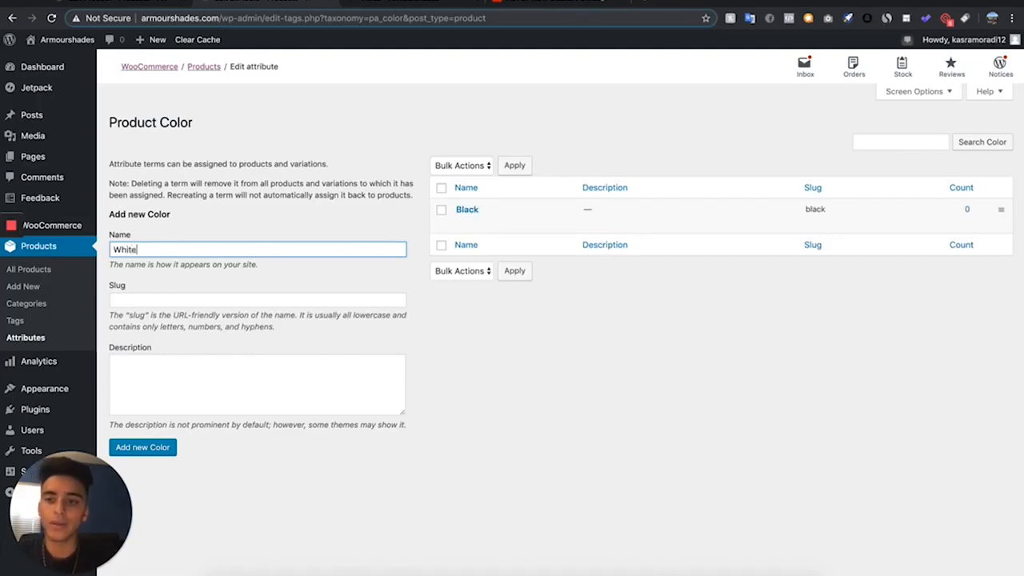
{"action": "key", "text": "Return"}
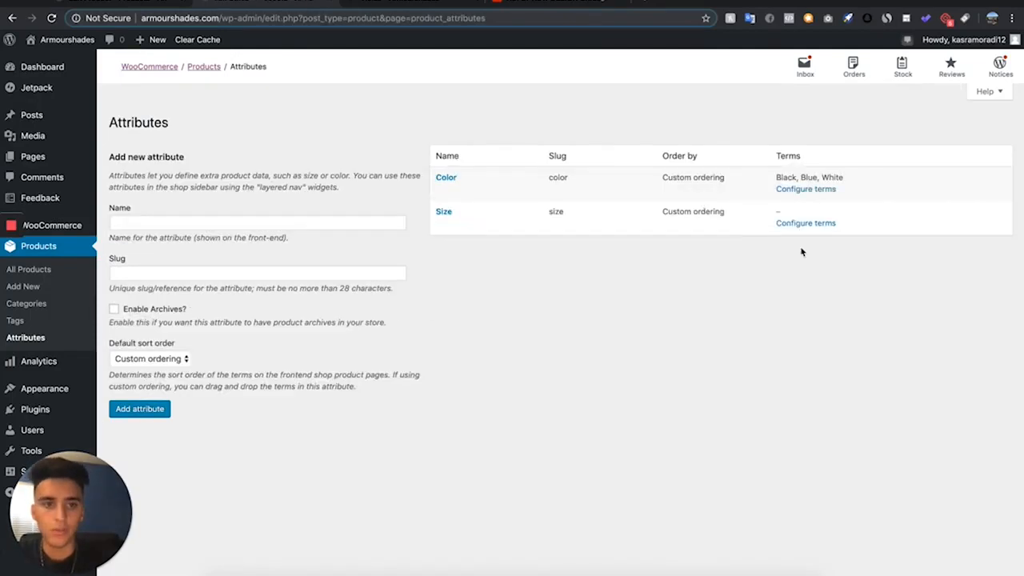
- Configure the Size attribute with the terms S, M and L
{"action": "left_click", "coordinate": [808, 224]}
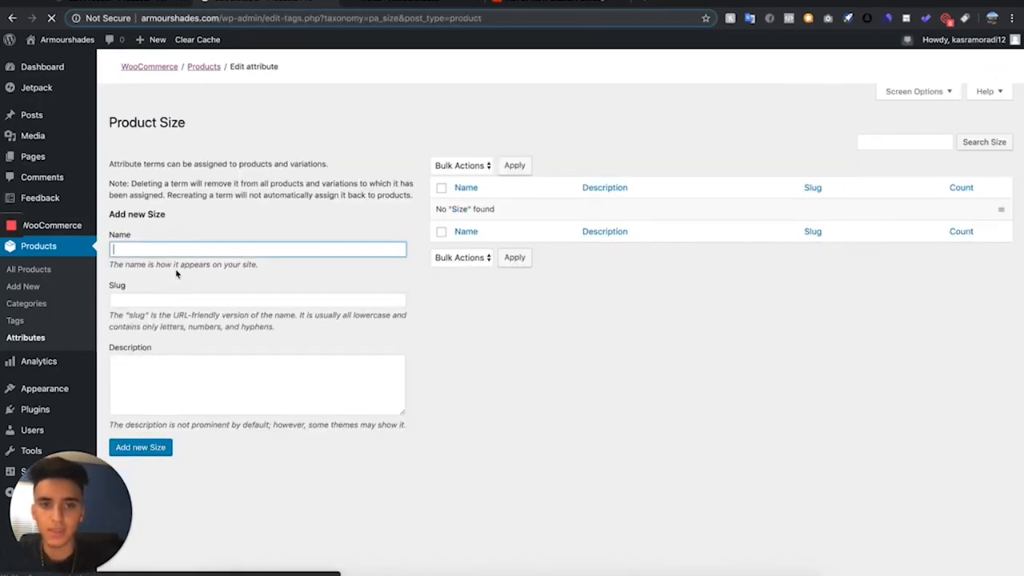
{"action": "type", "text": "S"}
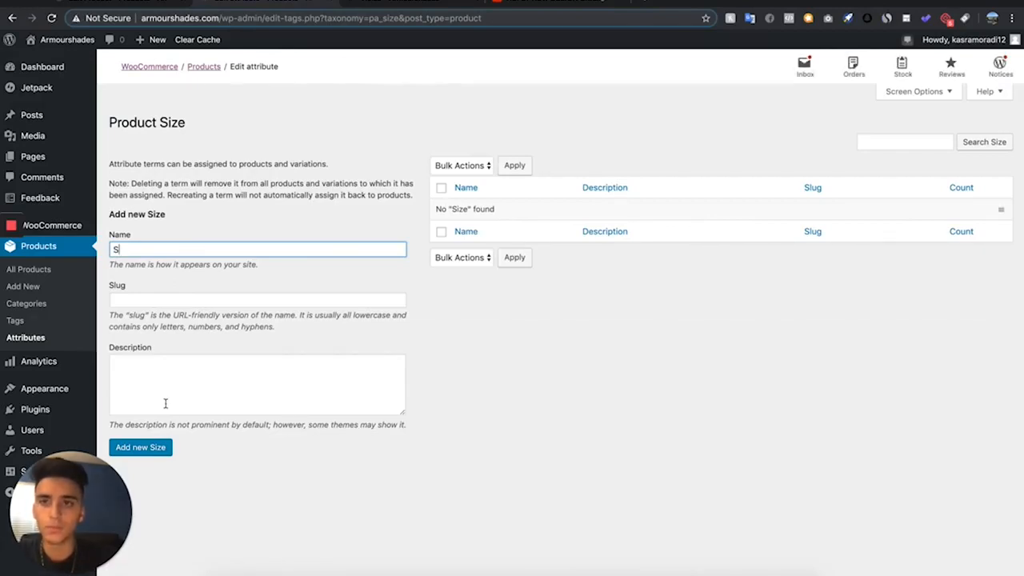
{"action": "left_click", "coordinate": [140, 447]}
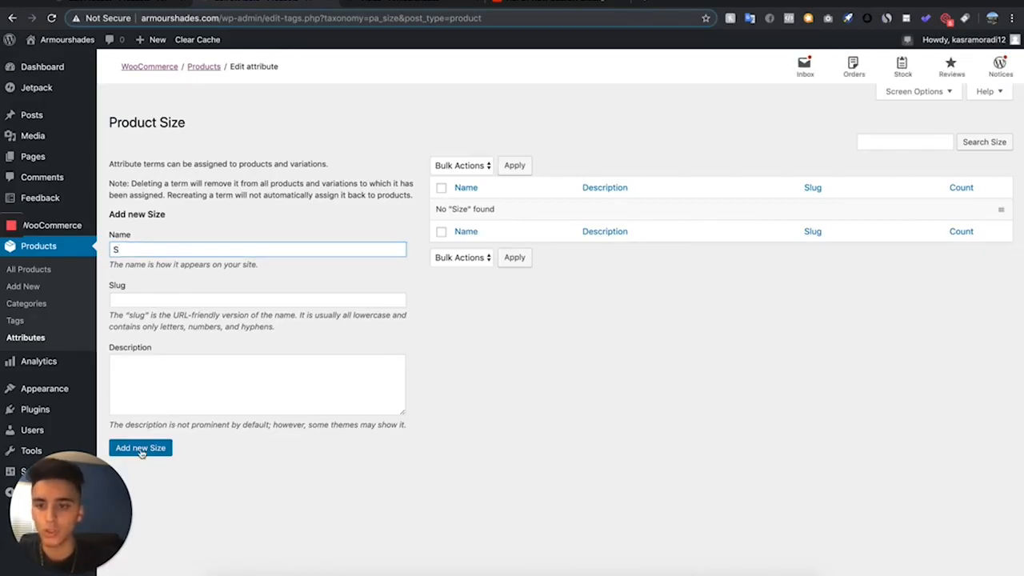
{"action": "left_click", "coordinate": [150, 249]}
{"action": "type", "text": "M"}
{"action": "key", "text": "Return"}
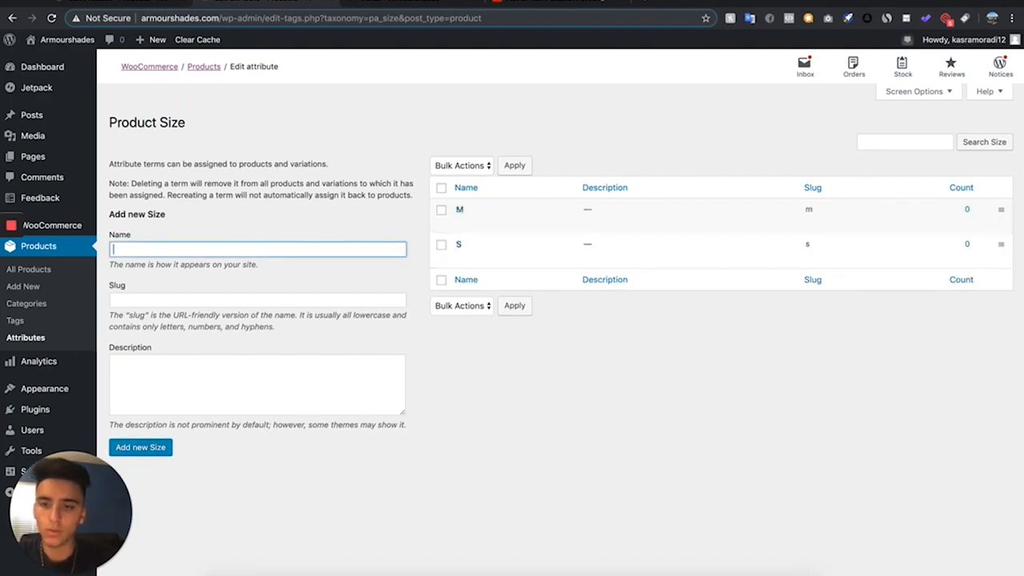
{"action": "type", "text": "L"}
{"action": "key", "text": "Return"}
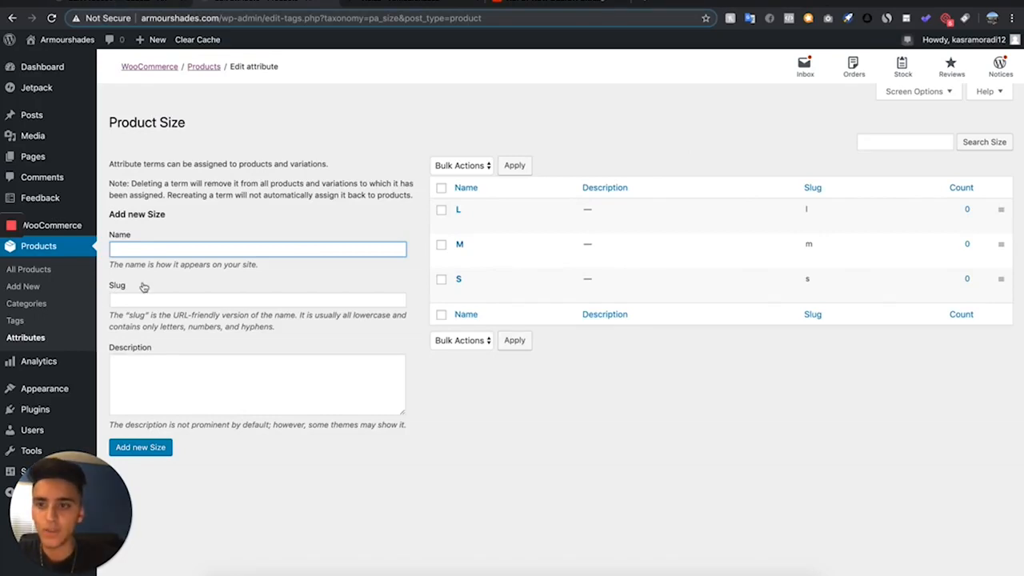
- Reload the Tiolas (Copy) edit page, make it a Variable product and expand its product data
{"action": "left_click", "coordinate": [124, 4]}
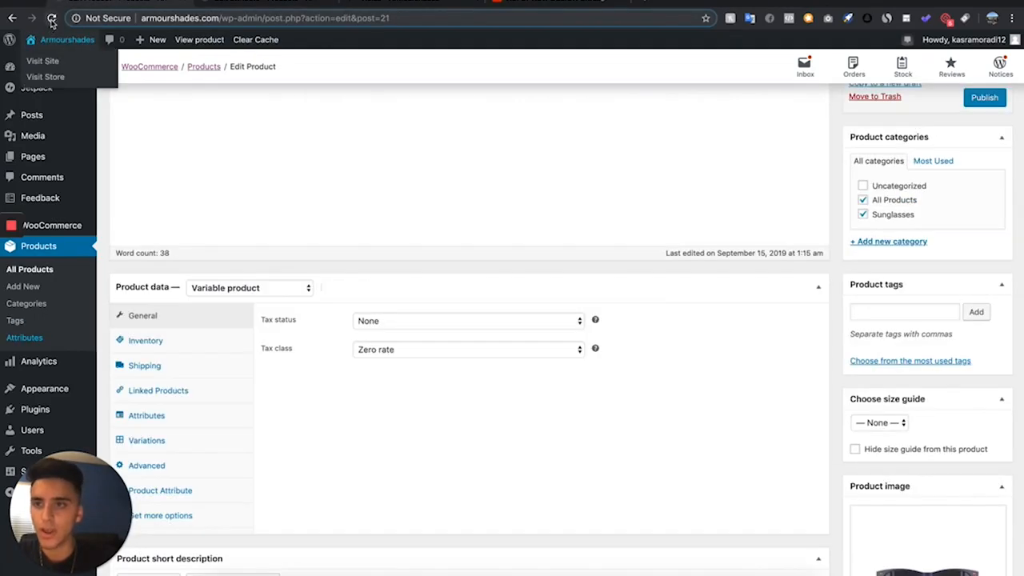
{"action": "left_click", "coordinate": [51, 17]}
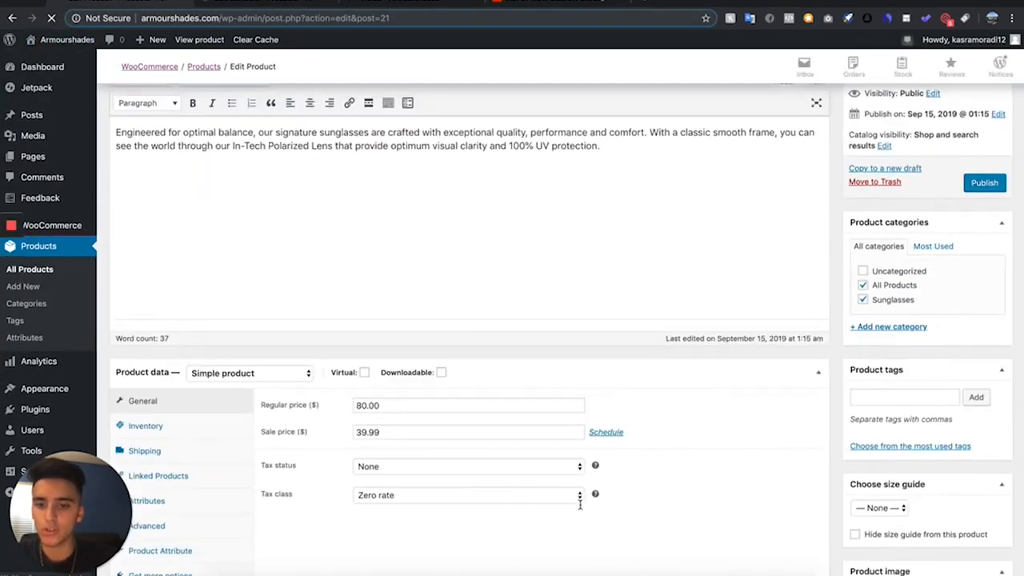
{"action": "left_click", "coordinate": [210, 194]}
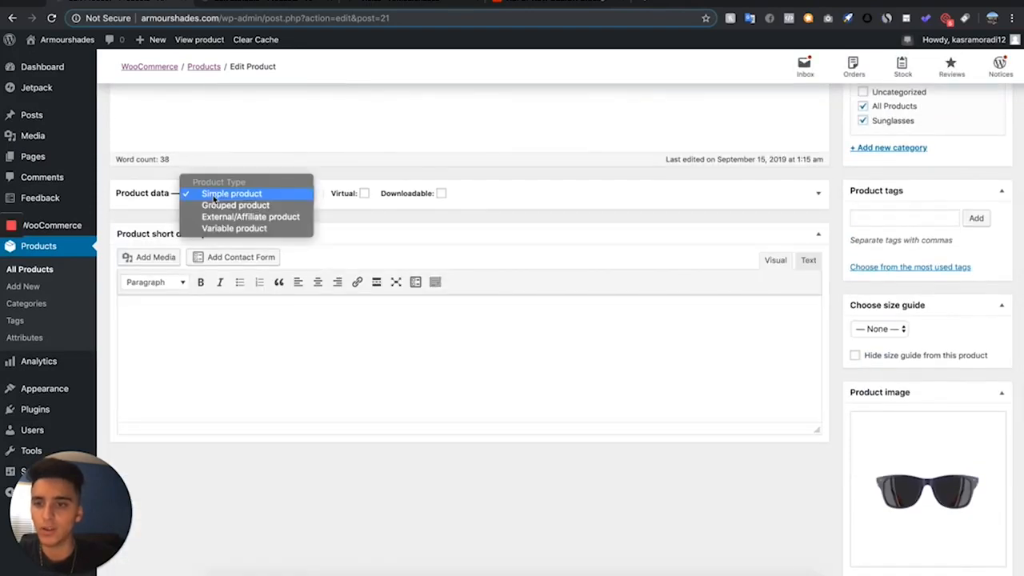
{"action": "left_click", "coordinate": [238, 228]}
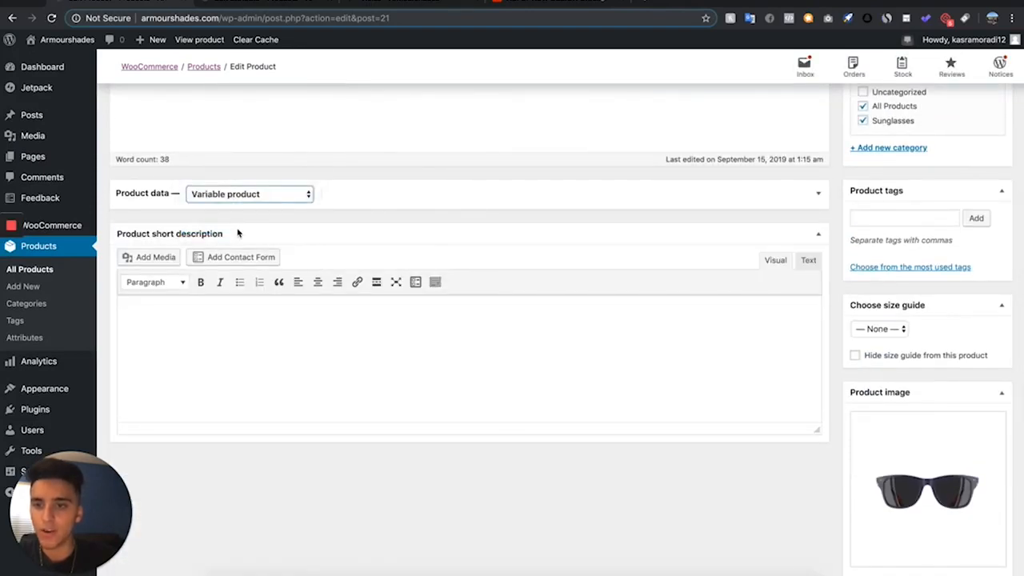
{"action": "left_click", "coordinate": [414, 190]}
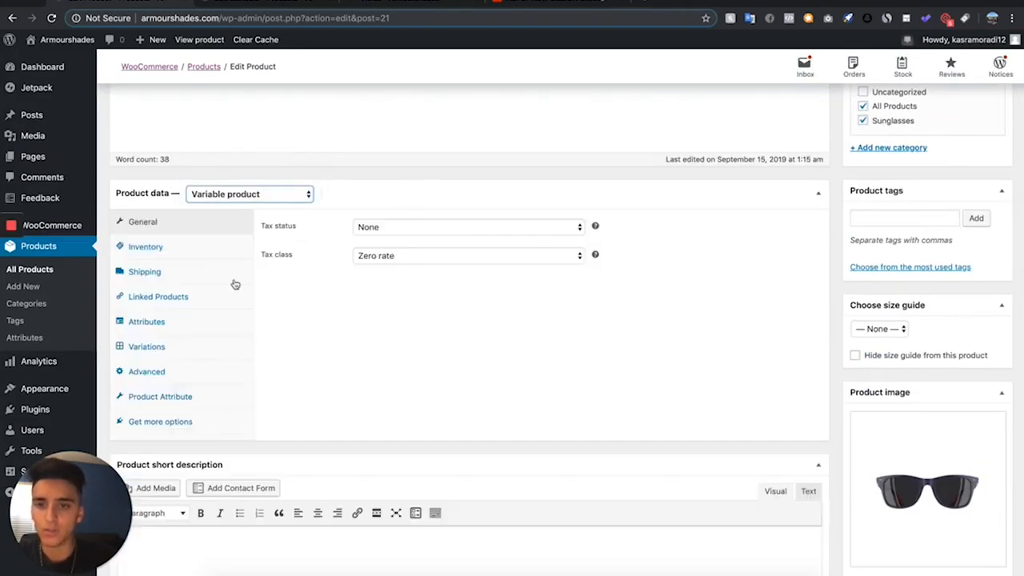
- Add the Color attribute to the Tiolas (Copy) product's attributes
{"action": "left_click", "coordinate": [171, 330]}
{"action": "left_click", "coordinate": [309, 227]}
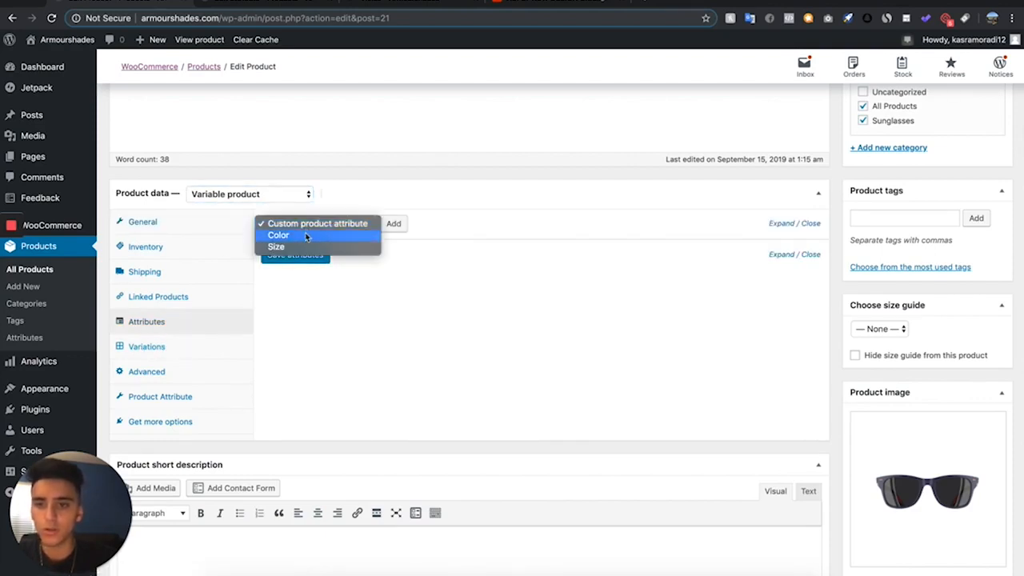
{"action": "left_click", "coordinate": [302, 235]}
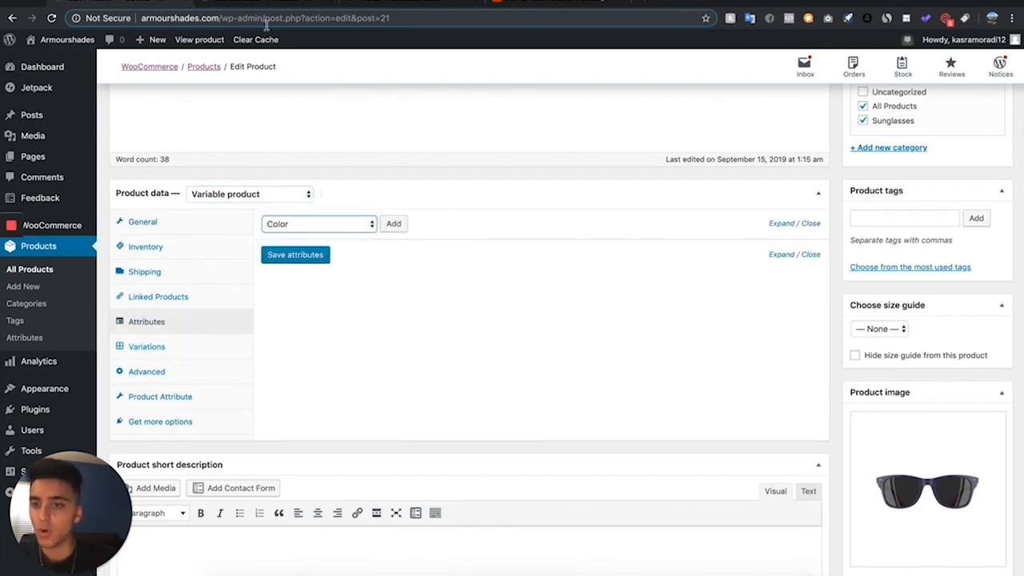
{"action": "left_click", "coordinate": [364, 225]}
{"action": "left_click", "coordinate": [337, 201]}
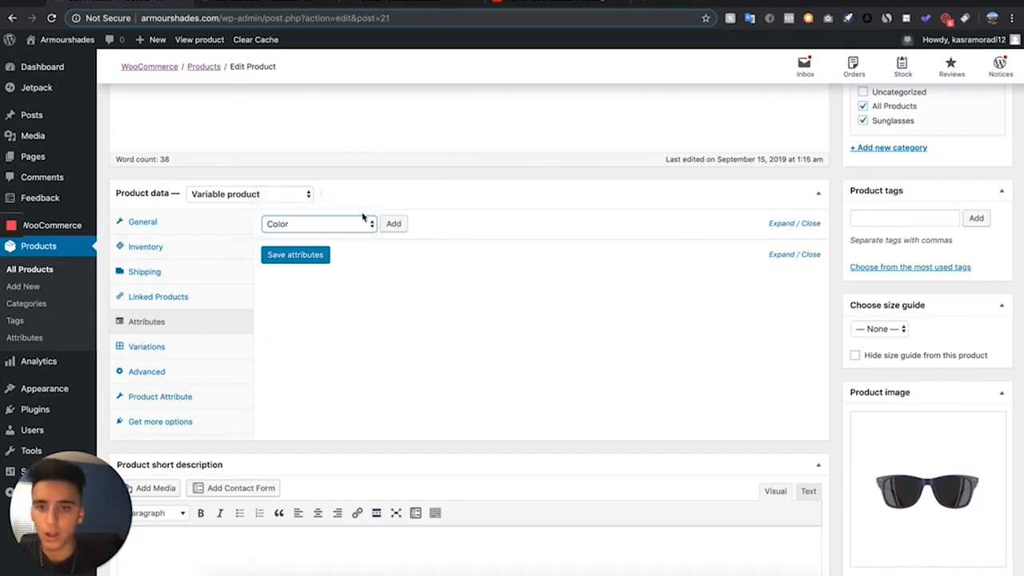
{"action": "left_click", "coordinate": [392, 225]}
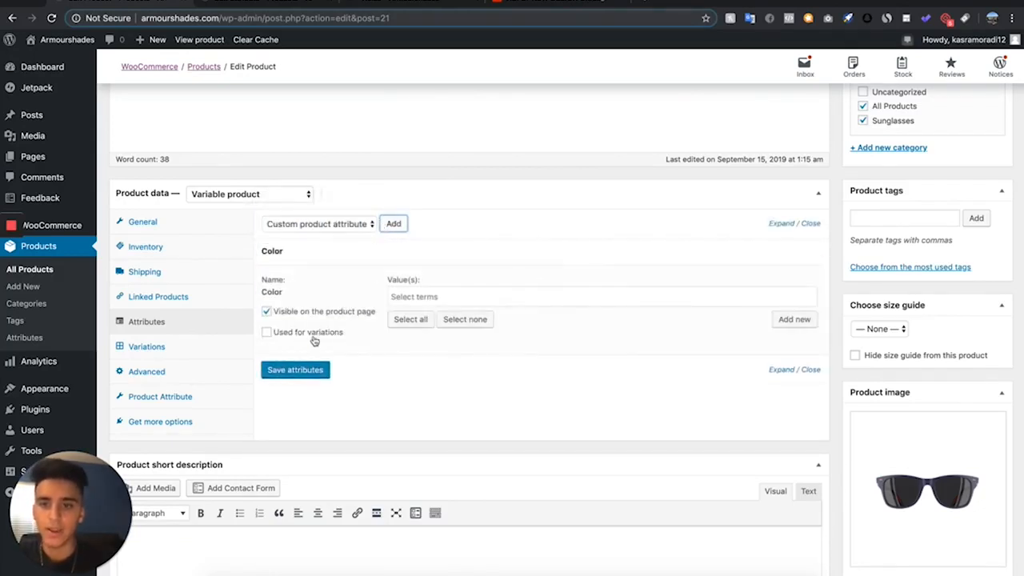
- Enable the Color attribute for variations and assign it the values Black, White and Blue
{"action": "left_click", "coordinate": [267, 333]}
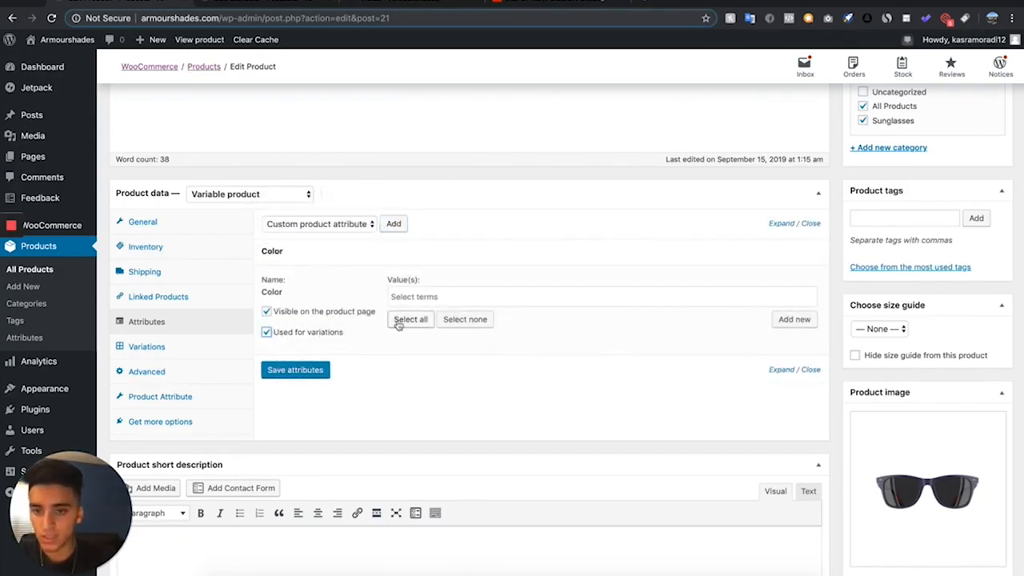
{"action": "left_click", "coordinate": [413, 292]}
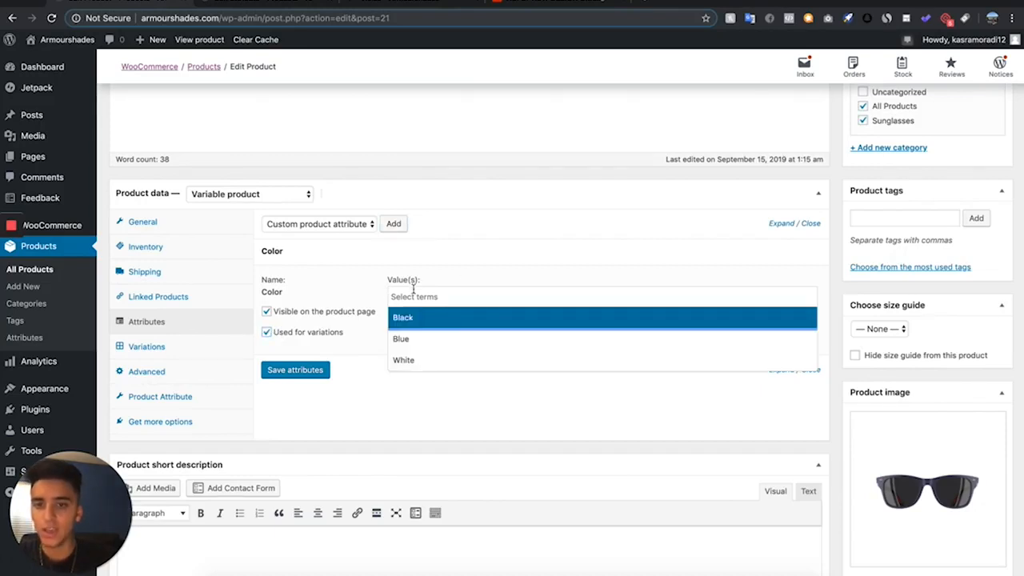
{"action": "left_click", "coordinate": [422, 326]}
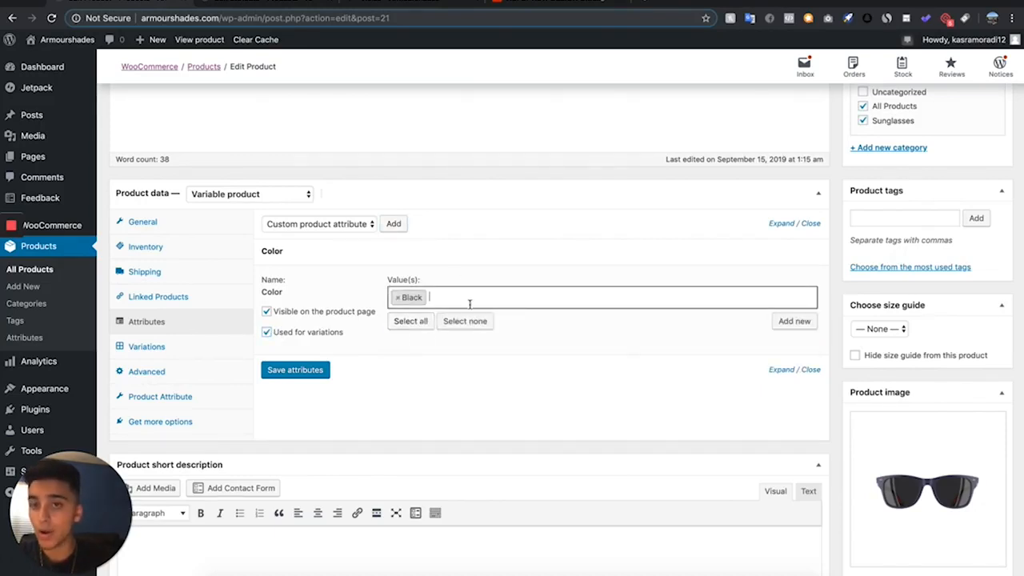
{"action": "left_click", "coordinate": [470, 304]}
{"action": "left_click", "coordinate": [446, 361]}
{"action": "left_click", "coordinate": [481, 300]}
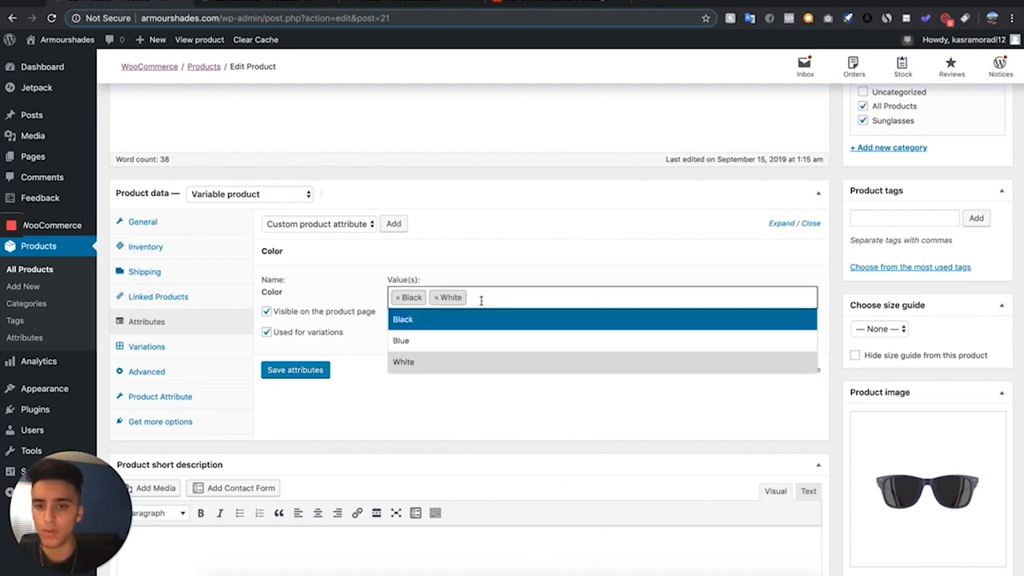
{"action": "left_click", "coordinate": [489, 340]}
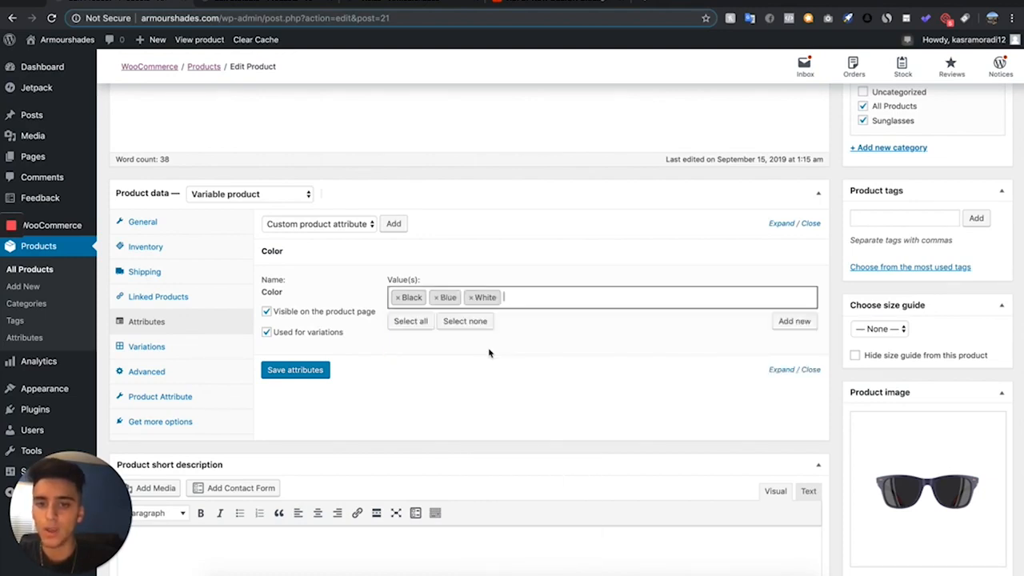
- Save the Color attribute and create variations of the Tiolas (Copy) product from all attributes
{"action": "left_click", "coordinate": [296, 370]}
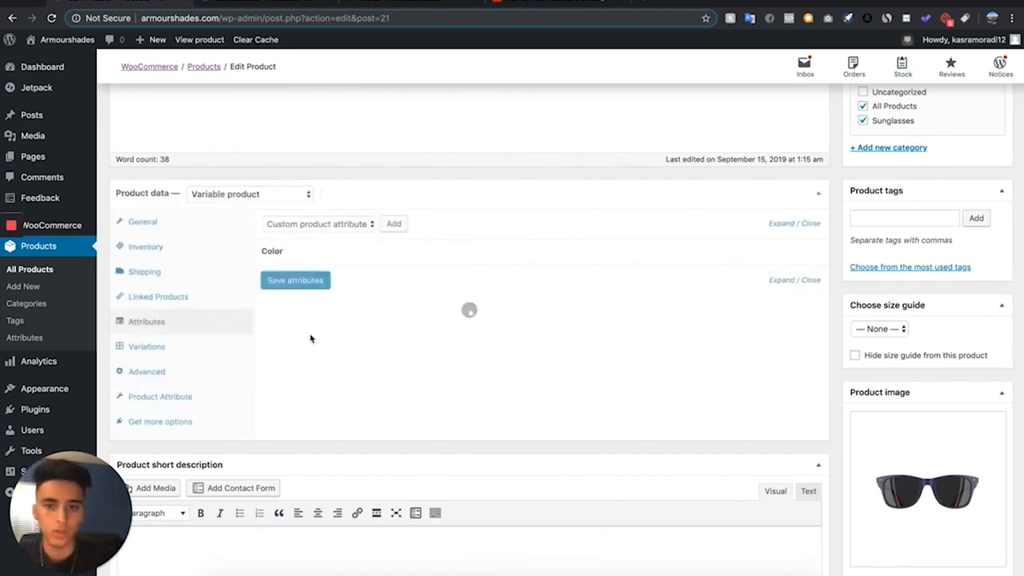
{"action": "left_click", "coordinate": [191, 345]}
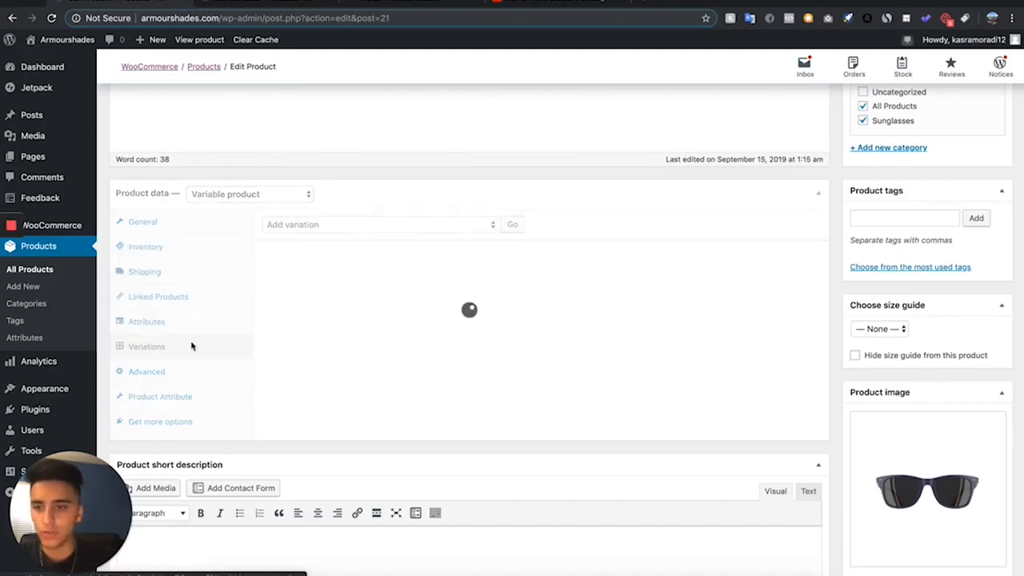
{"action": "left_click", "coordinate": [358, 225]}
{"action": "left_click", "coordinate": [361, 223]}
{"action": "left_click", "coordinate": [354, 227]}
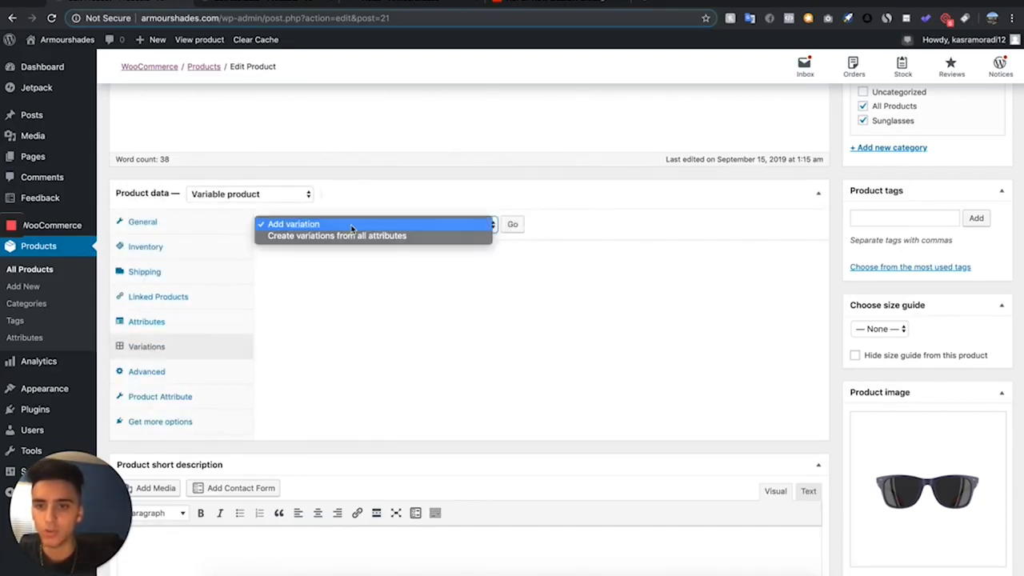
{"action": "left_click", "coordinate": [351, 236]}
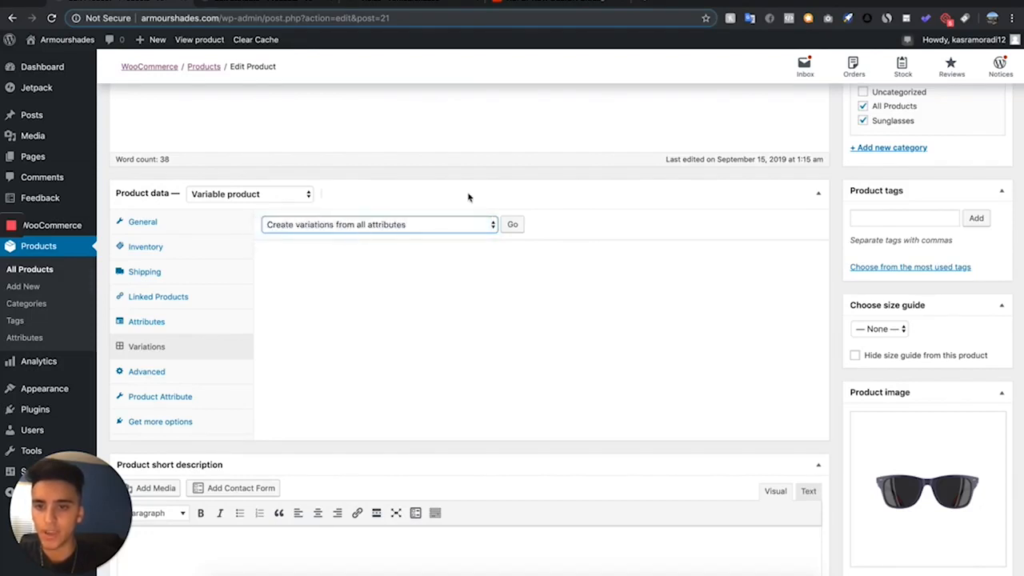
{"action": "left_click", "coordinate": [513, 226]}
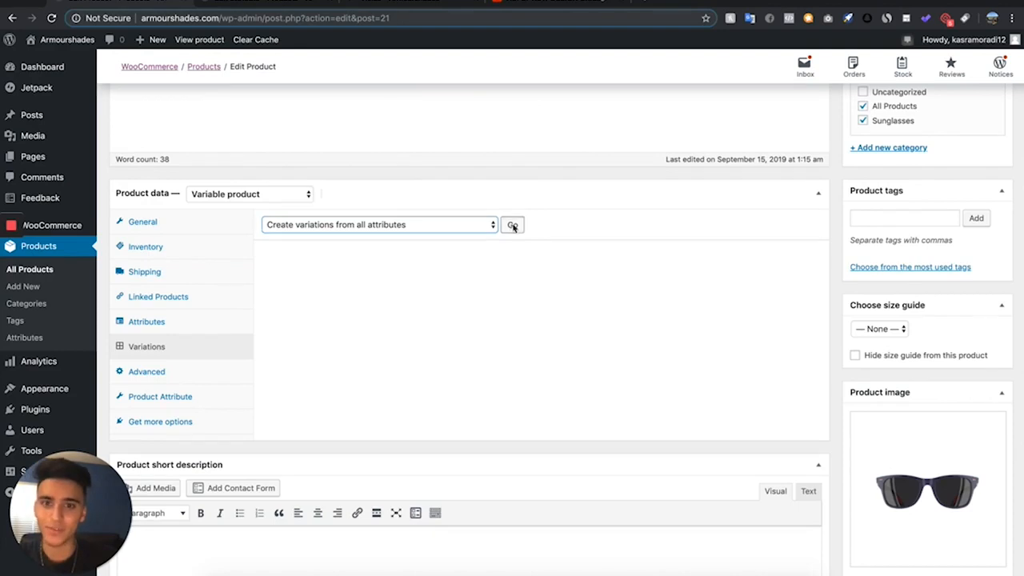
{"action": "left_click", "coordinate": [614, 112]}
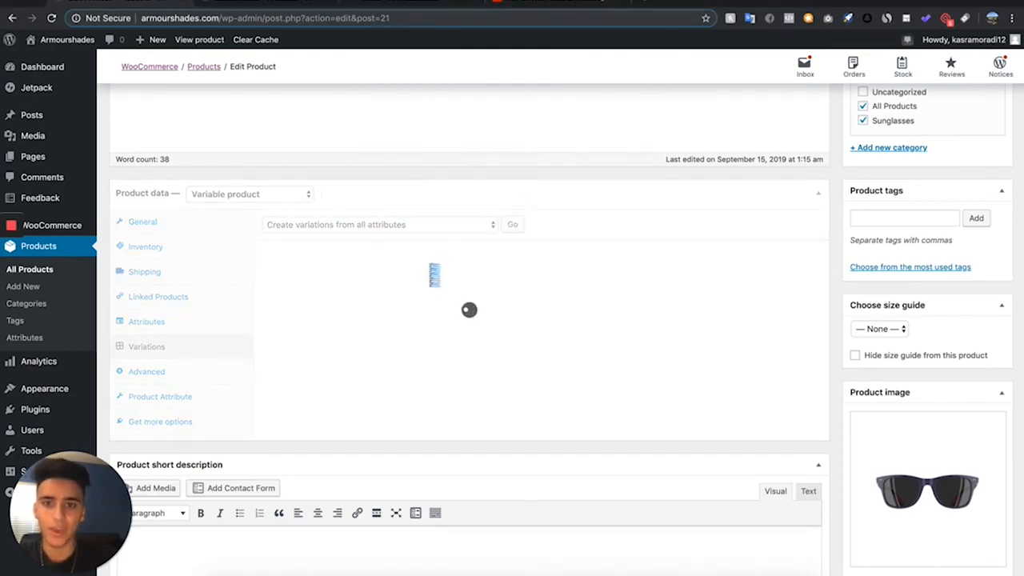
- Expand the Black variation and set 1.png from the media library as its variation image
{"action": "scroll", "coordinate": [443, 133], "scroll_direction": "down", "scroll_amount": 2}
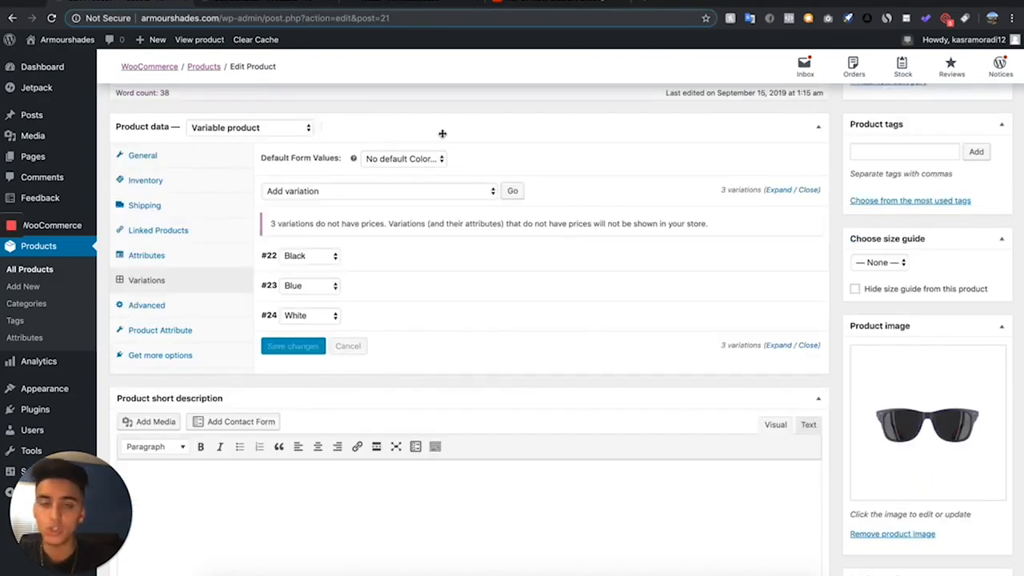
{"action": "left_click", "coordinate": [430, 263]}
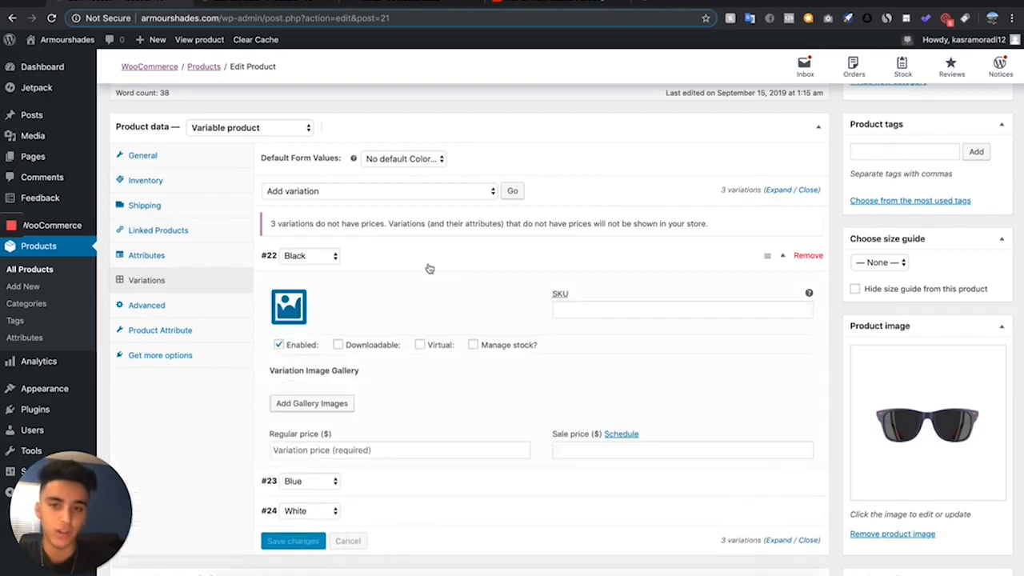
{"action": "scroll", "coordinate": [400, 373], "scroll_direction": "down", "scroll_amount": 1}
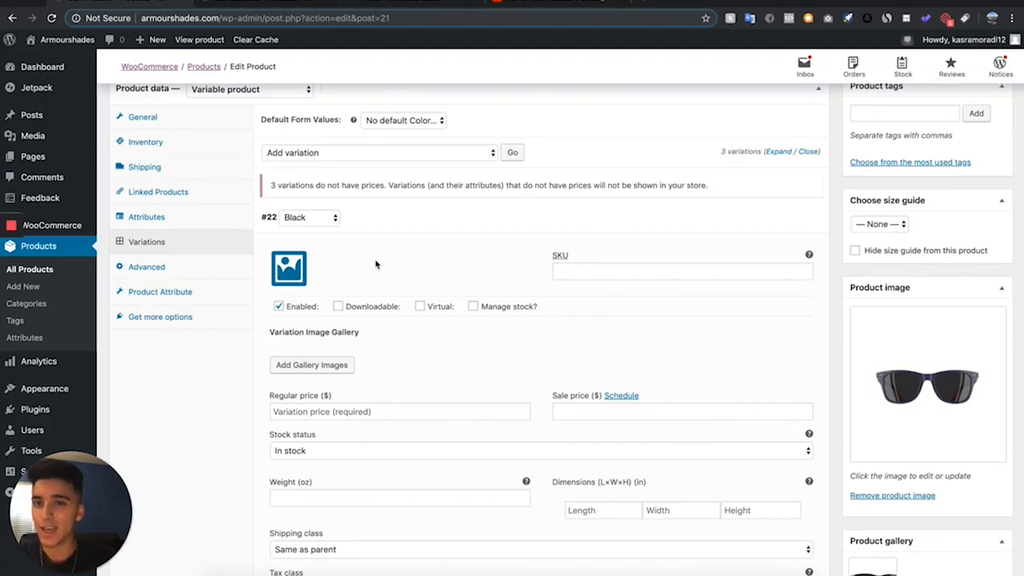
{"action": "scroll", "coordinate": [376, 264], "scroll_direction": "up", "scroll_amount": 2}
{"action": "scroll", "coordinate": [376, 264], "scroll_direction": "down", "scroll_amount": 3}
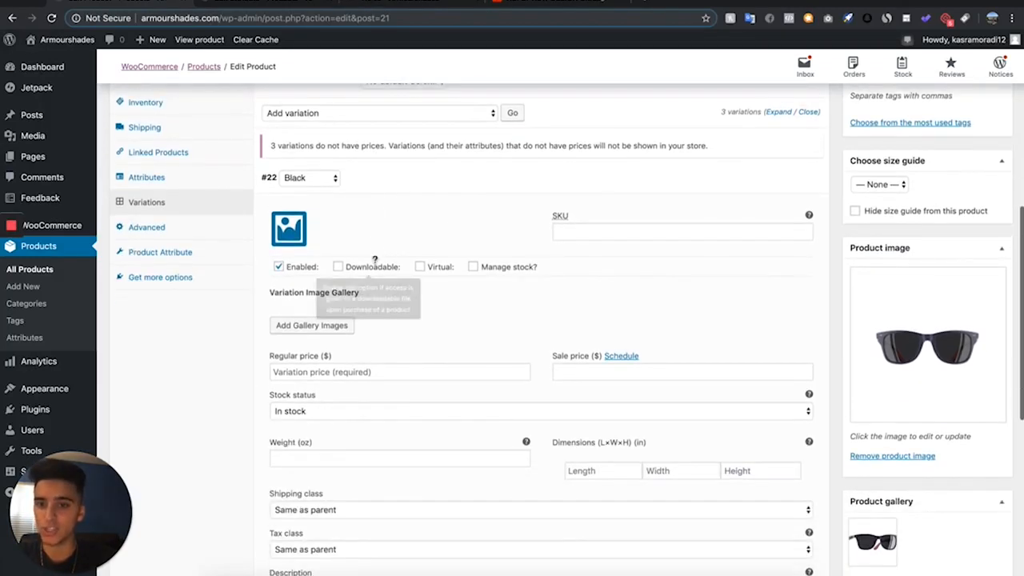
{"action": "left_click", "coordinate": [286, 232]}
{"action": "left_click", "coordinate": [183, 212]}
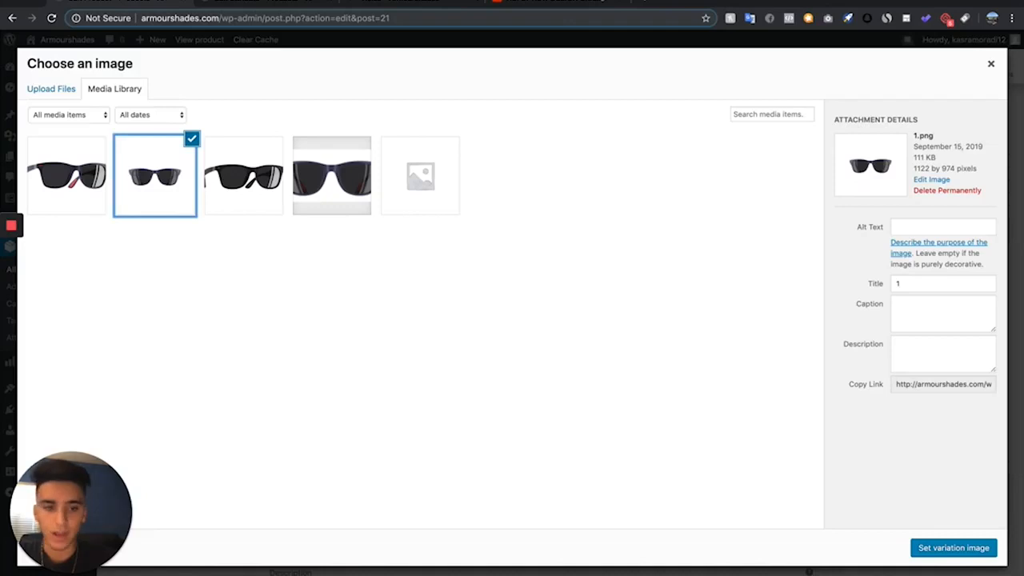
{"action": "left_click", "coordinate": [961, 548]}
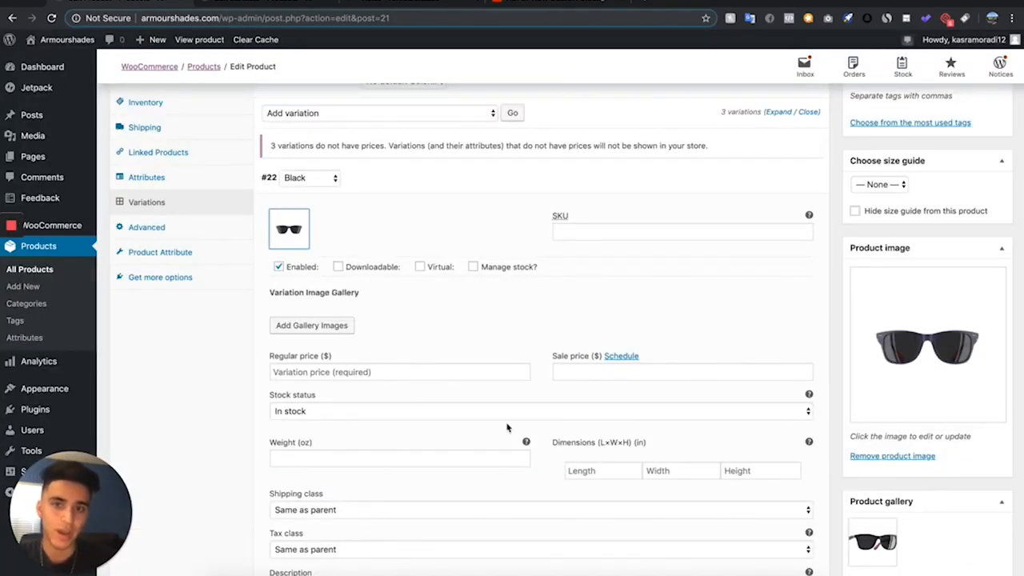
- Give the Black variation a regular price of 80.00 and a sale price of 39.99, then collapse it
{"action": "left_click", "coordinate": [415, 372]}
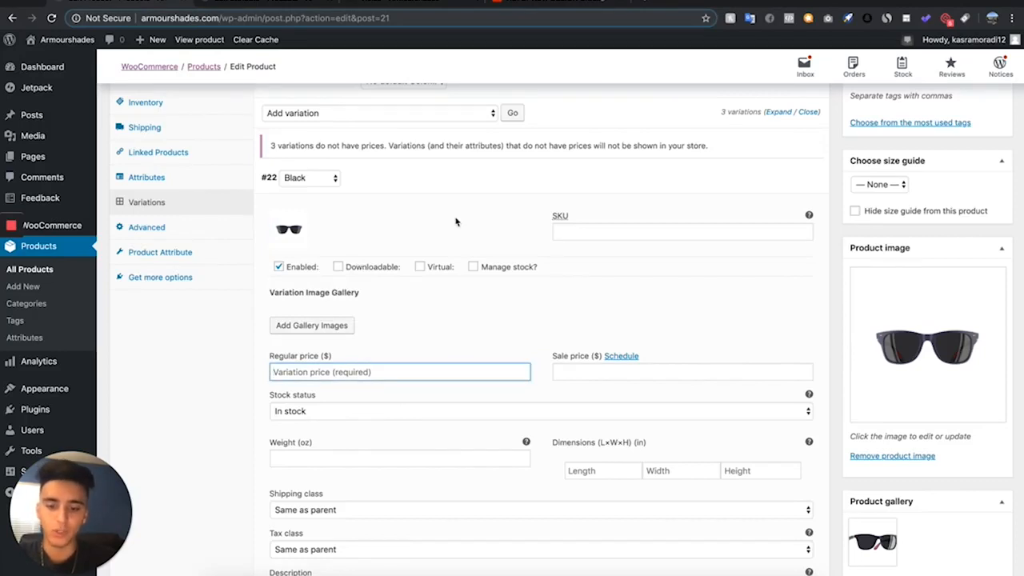
{"action": "type", "text": "80.00"}
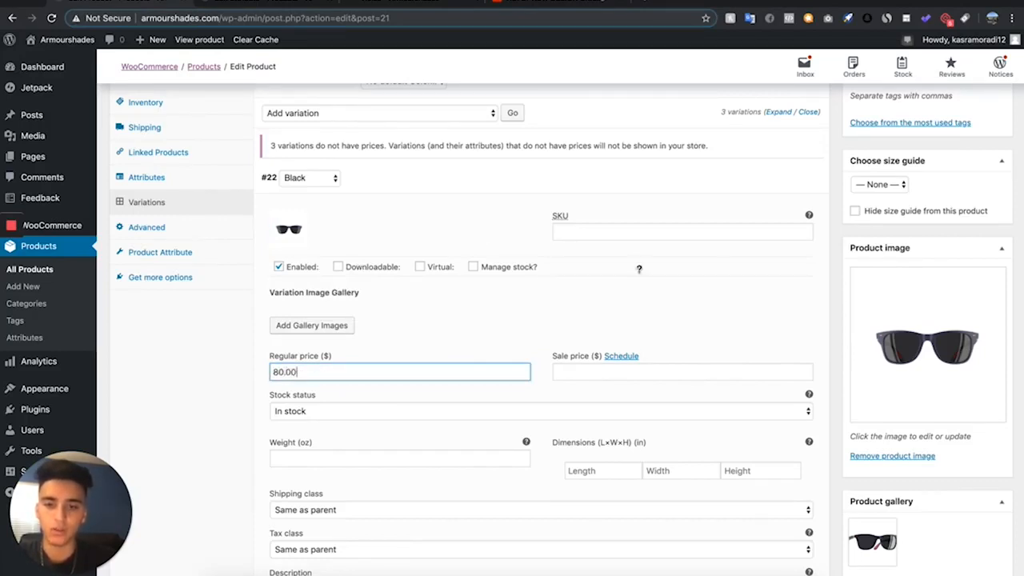
{"action": "key", "text": "Tab"}
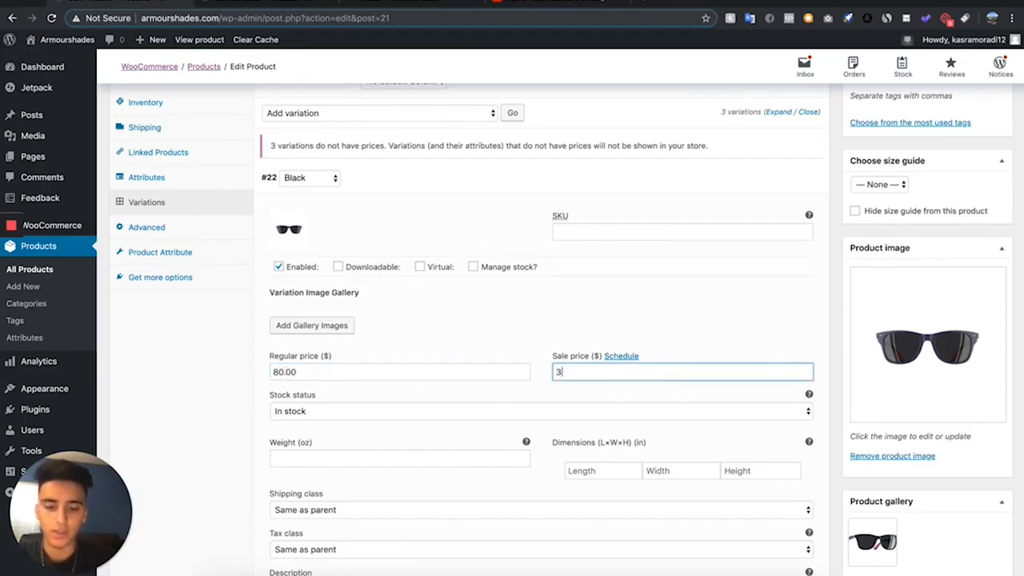
{"action": "left_click", "coordinate": [418, 182]}
- Give the Blue variation its own image, regular price 80.00 and sale price 39.99, and save the variation changes
{"action": "left_click", "coordinate": [405, 206]}
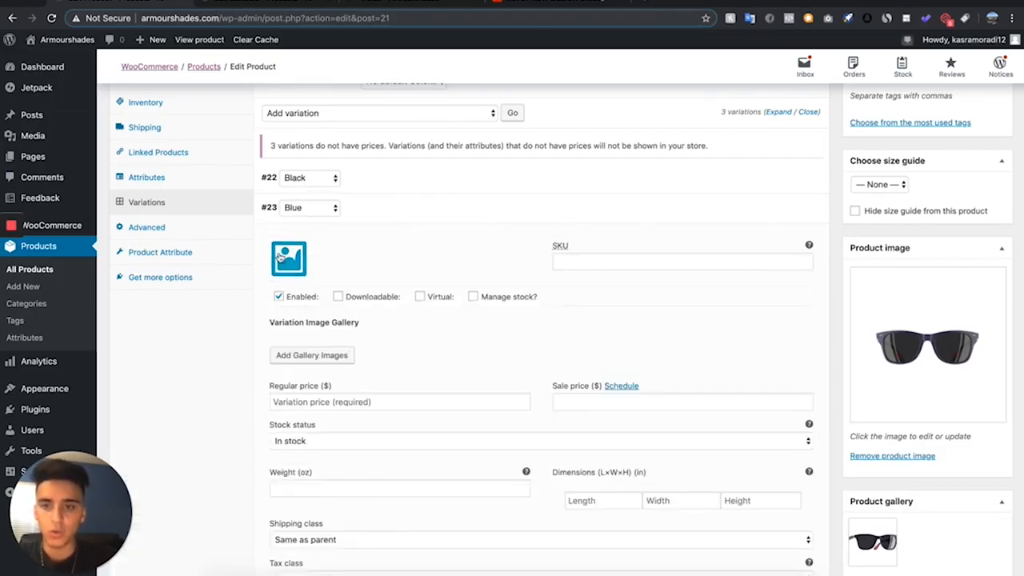
{"action": "left_click", "coordinate": [276, 258]}
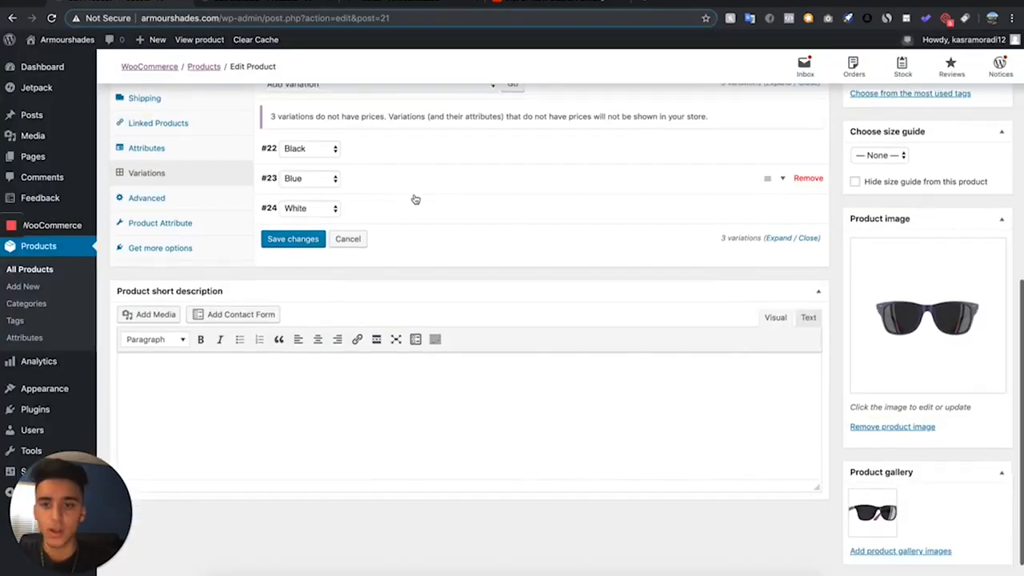
{"action": "scroll", "coordinate": [360, 208], "scroll_direction": "down", "scroll_amount": 1}
{"action": "left_click", "coordinate": [293, 215]}
{"action": "scroll", "coordinate": [254, 259], "scroll_direction": "up", "scroll_amount": 10}
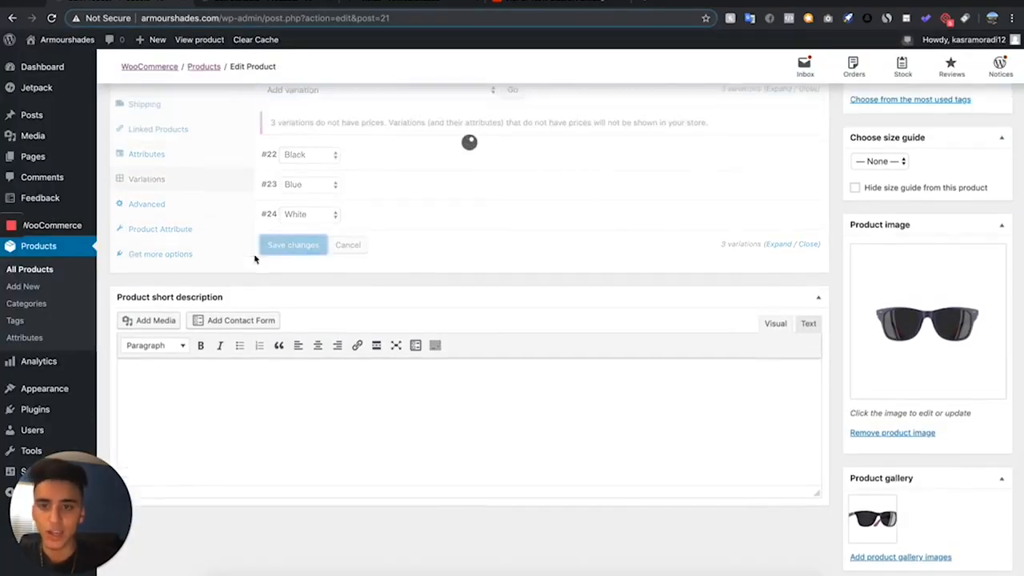
- Publish the Tiolas (Copy) product and open its store page in a new browser tab
{"action": "scroll", "coordinate": [255, 246], "scroll_direction": "down", "scroll_amount": 2}
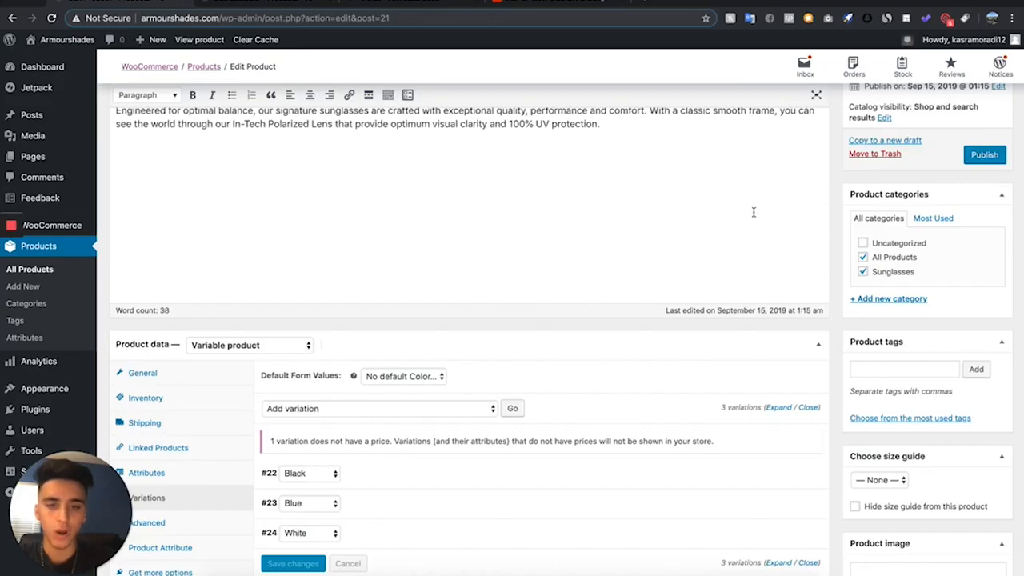
{"action": "left_click", "coordinate": [985, 156]}
{"action": "scroll", "coordinate": [380, 261], "scroll_direction": "up", "scroll_amount": 4}
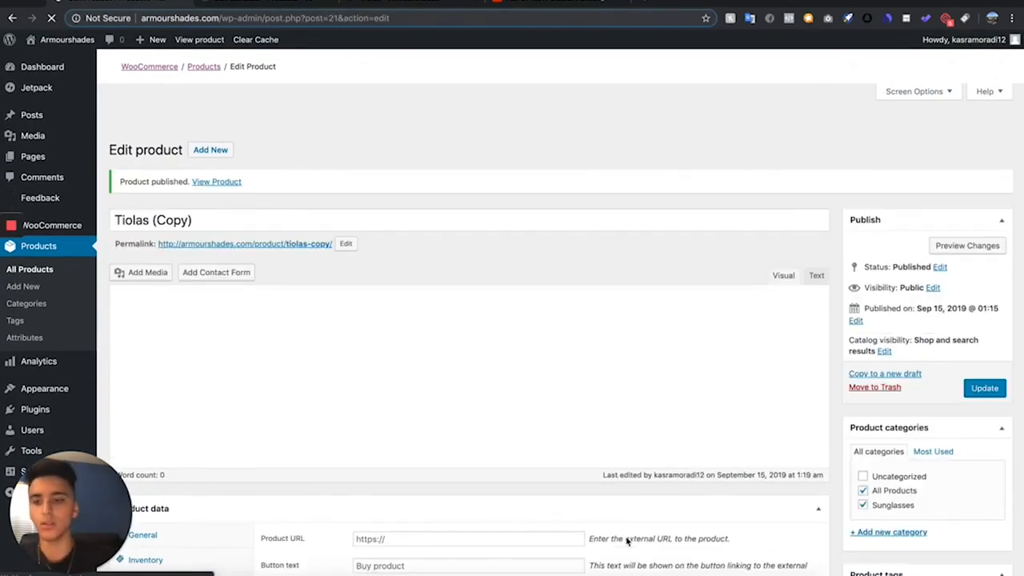
{"action": "right_click", "coordinate": [282, 216]}
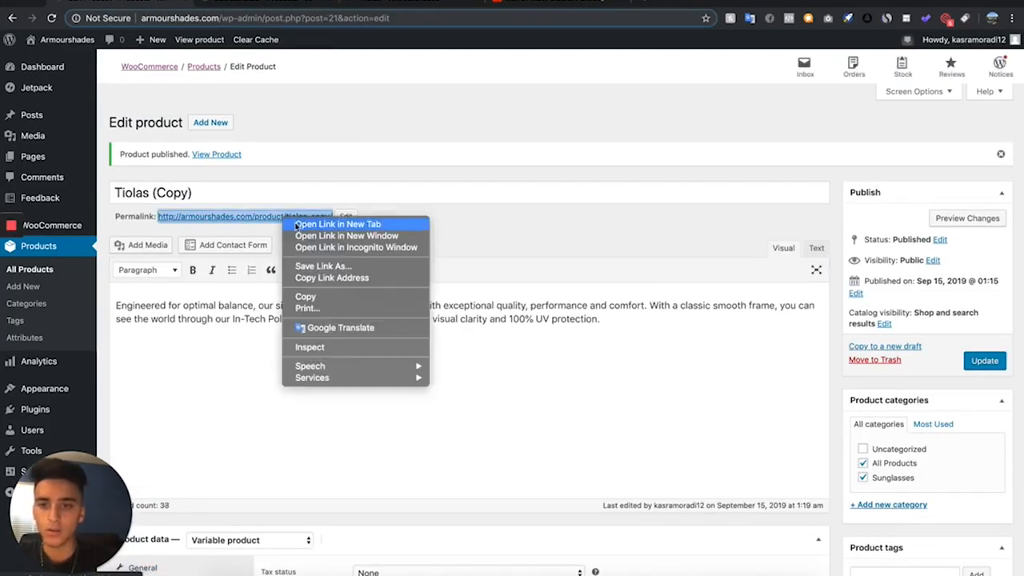
{"action": "left_click", "coordinate": [298, 224]}
{"action": "left_click", "coordinate": [526, 7]}
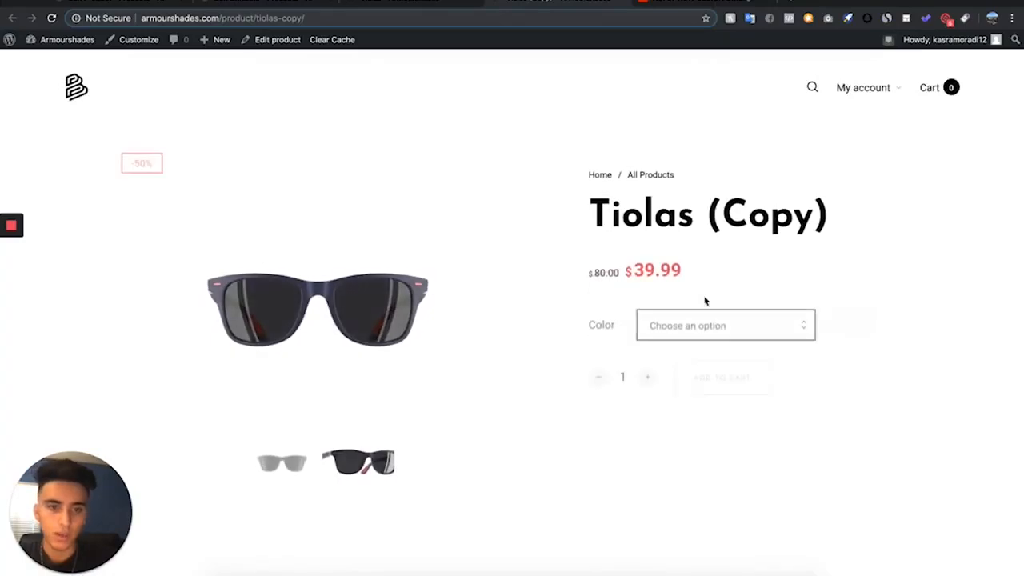
- Try the Blue and Black color options on the product page to check each variation's picture
{"action": "left_click", "coordinate": [679, 312]}
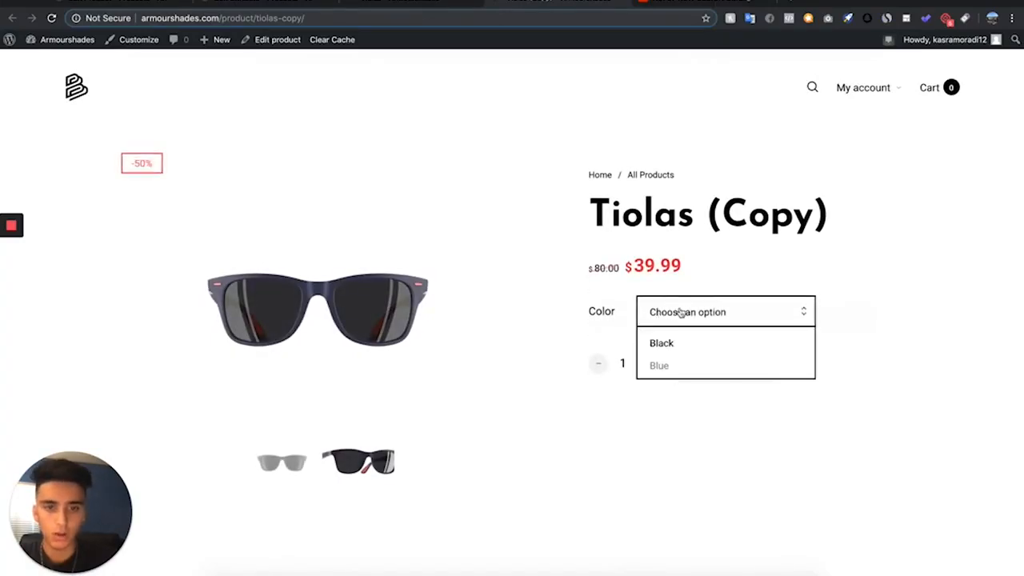
{"action": "left_click", "coordinate": [661, 366]}
{"action": "left_click", "coordinate": [673, 320]}
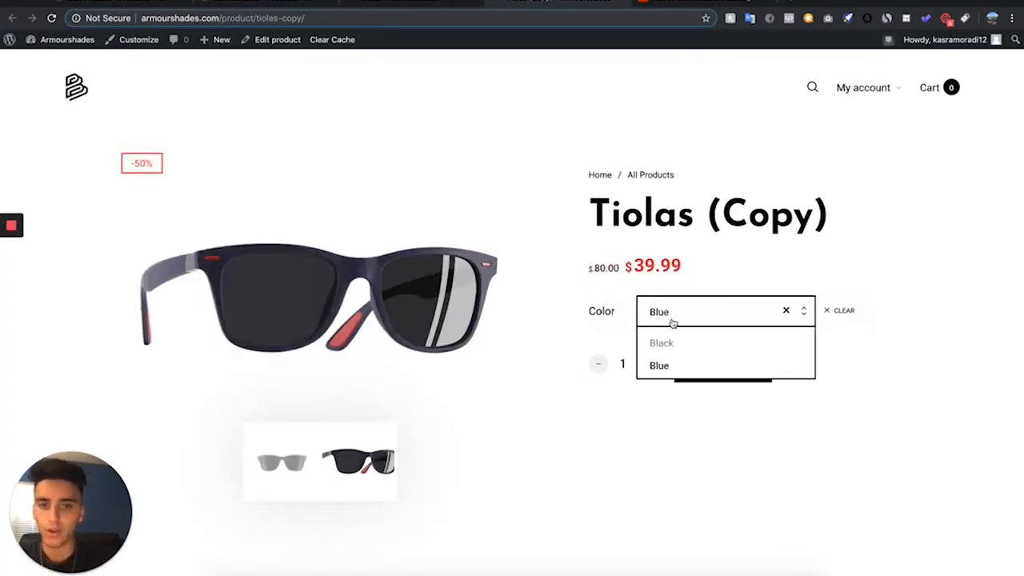
{"action": "left_click", "coordinate": [663, 342]}
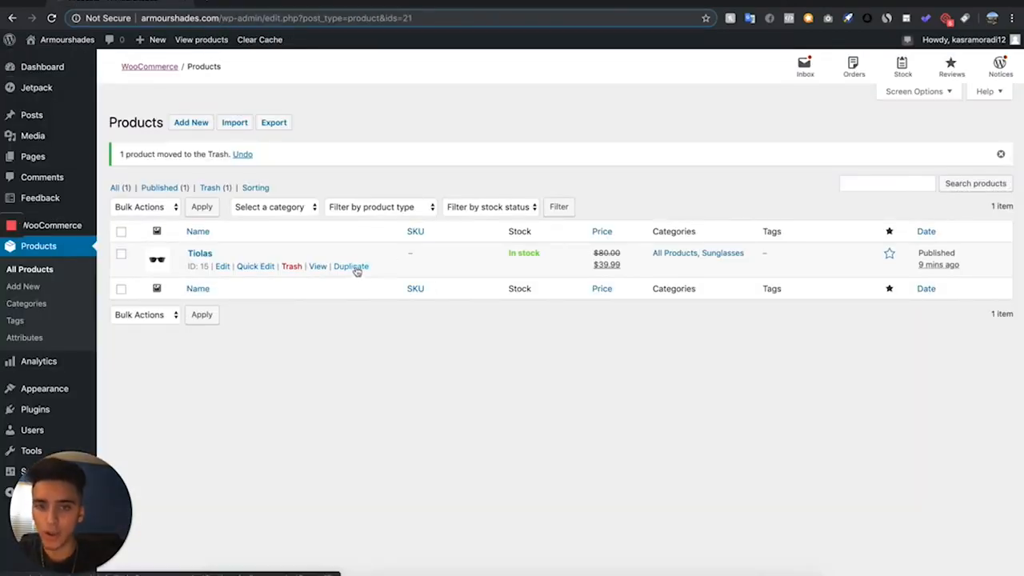
- Duplicate the original Tiolas product and title the new copy Pomane
{"action": "left_click", "coordinate": [357, 270]}
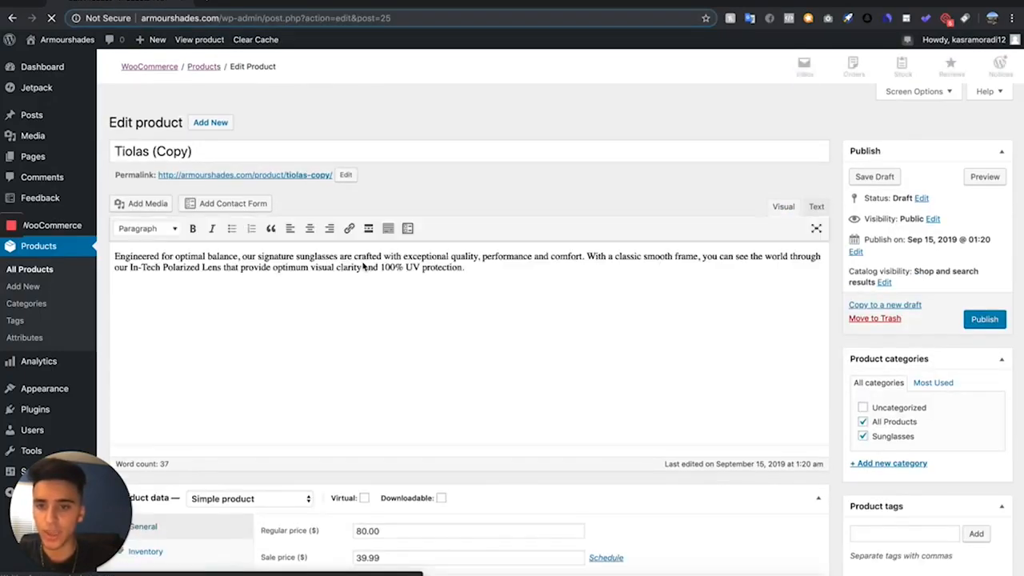
{"action": "left_click", "coordinate": [278, 153]}
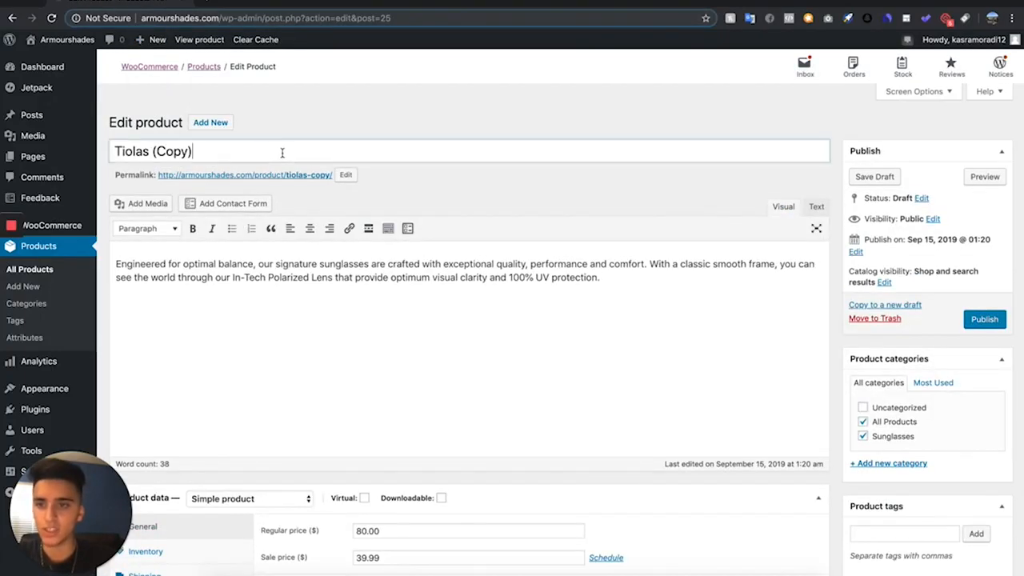
{"action": "left_click_drag", "start_coordinate": [281, 153], "coordinate": [92, 148]}
{"action": "mouse_move", "coordinate": [52, 147]}
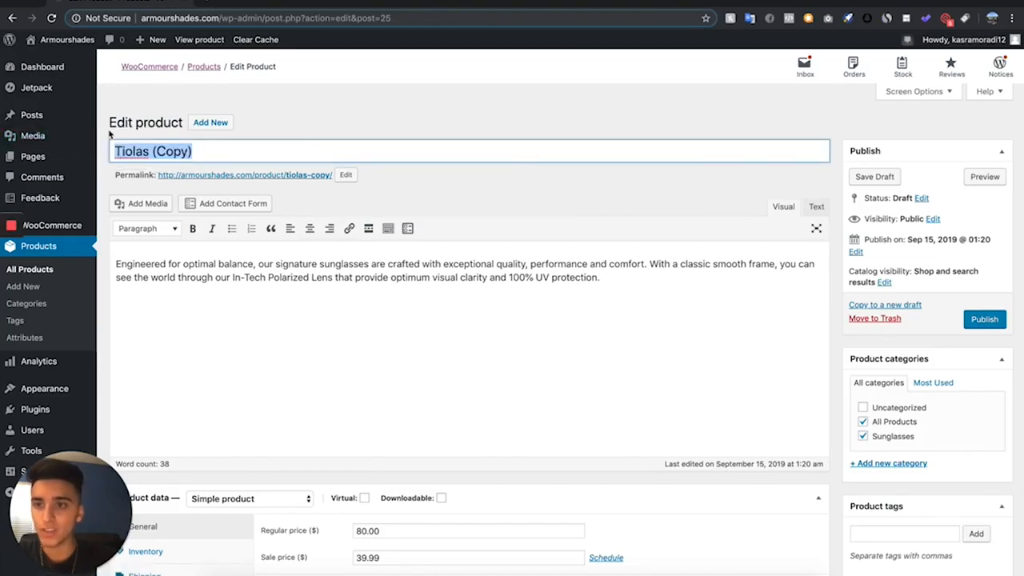
{"action": "scroll", "coordinate": [402, 331], "scroll_direction": "down", "scroll_amount": 5}
{"action": "scroll", "coordinate": [788, 454], "scroll_direction": "up", "scroll_amount": 5}
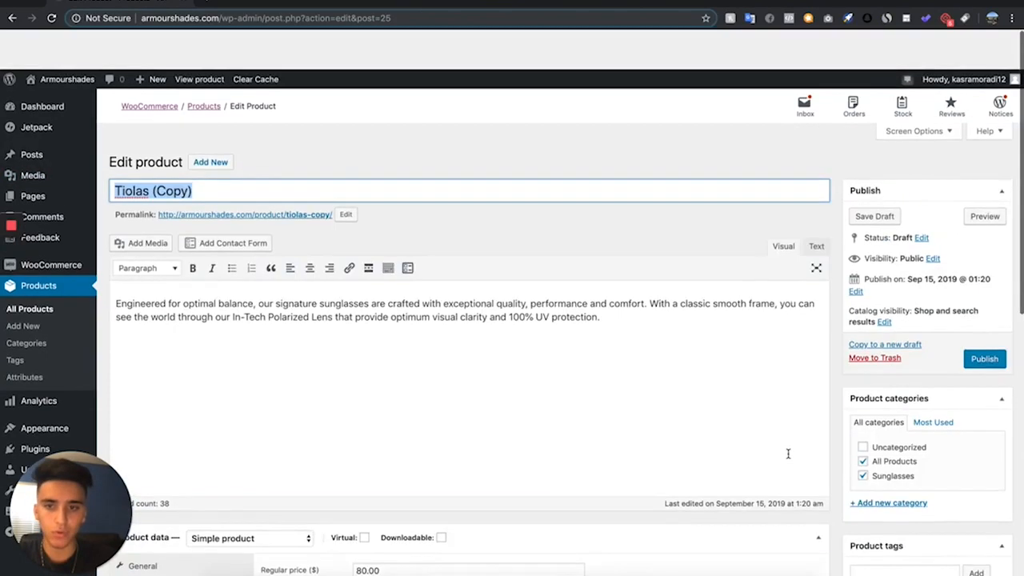
{"action": "scroll", "coordinate": [823, 308], "scroll_direction": "down", "scroll_amount": 4}
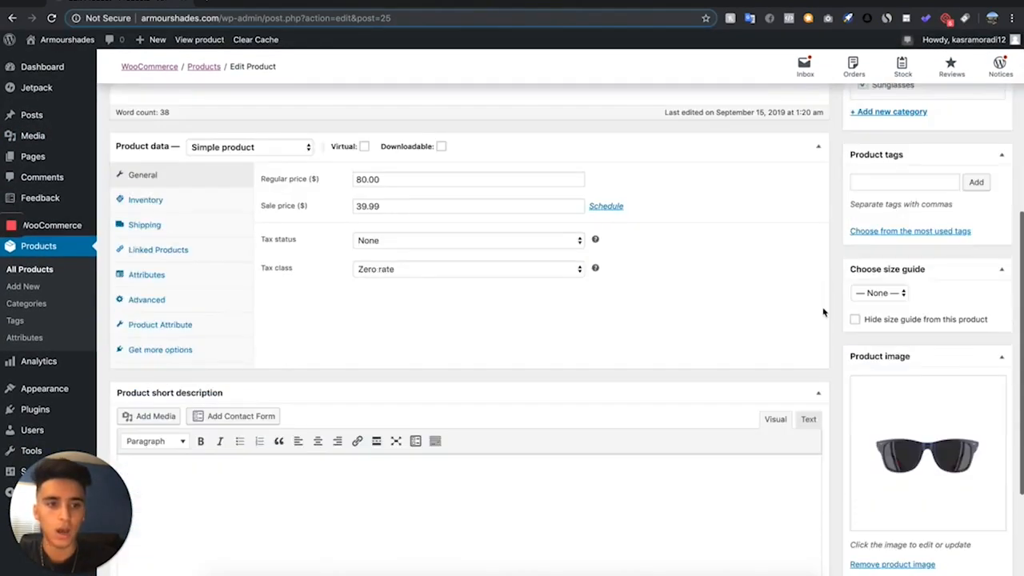
{"action": "scroll", "coordinate": [825, 312], "scroll_direction": "up", "scroll_amount": 3}
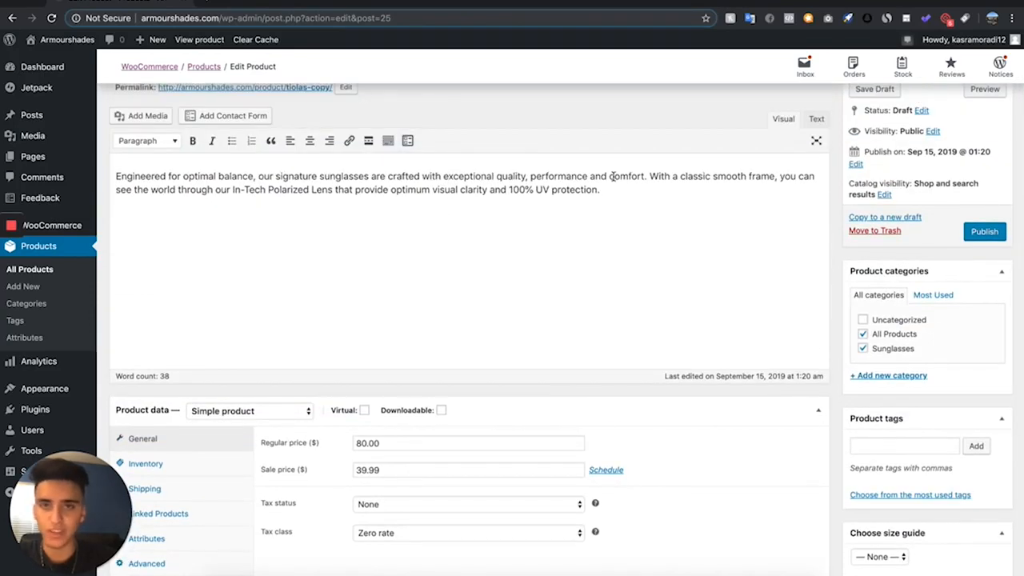
{"action": "scroll", "coordinate": [615, 175], "scroll_direction": "up", "scroll_amount": 2}
{"action": "type", "text": "Pomane"}
{"action": "left_click", "coordinate": [414, 187]}
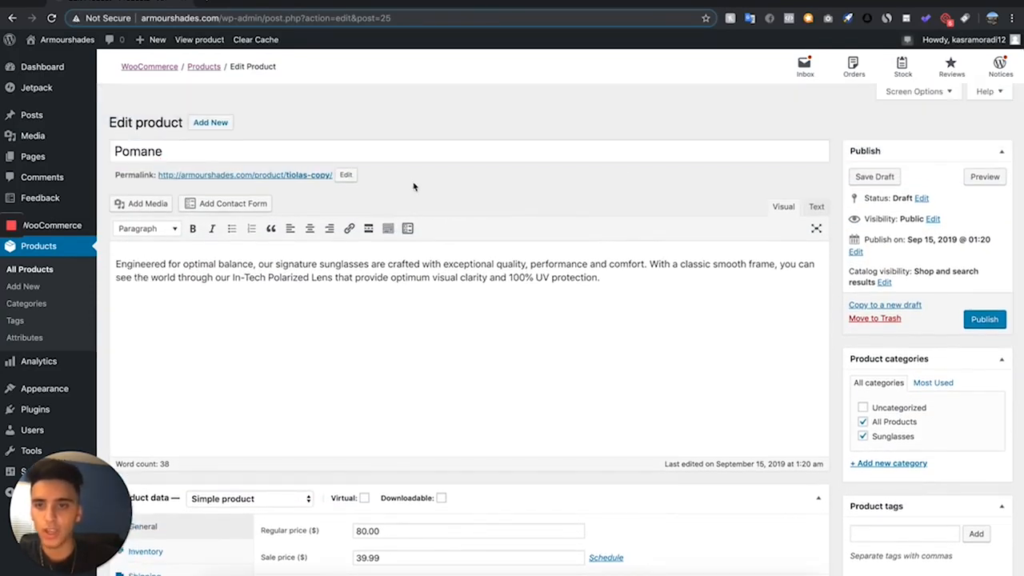
- Replace Pomane's product image with the blue sunglasses picture 2.png, uploaded from the videos tore folder
{"action": "scroll", "coordinate": [234, 307], "scroll_direction": "down", "scroll_amount": 5}
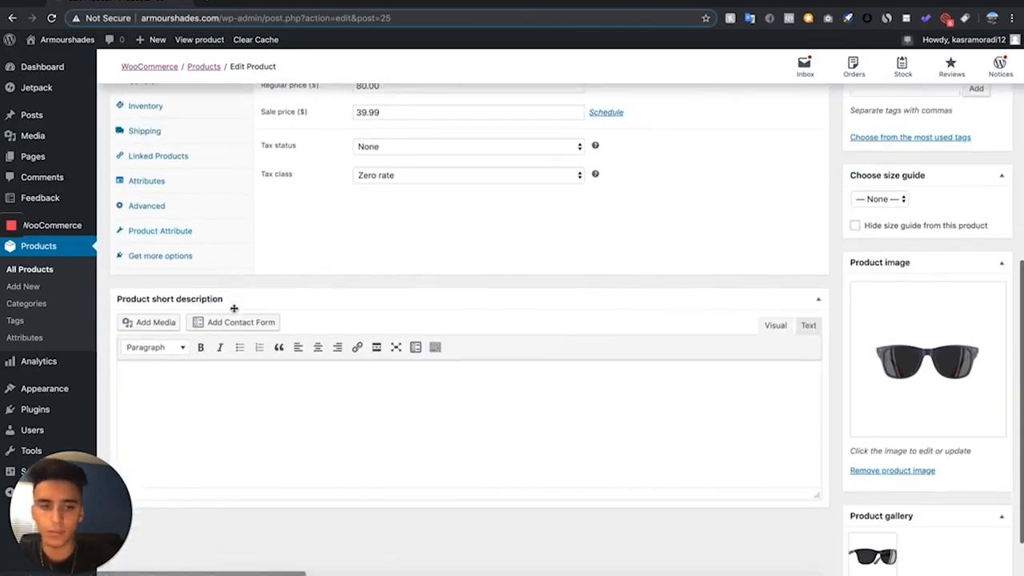
{"action": "left_click", "coordinate": [869, 453]}
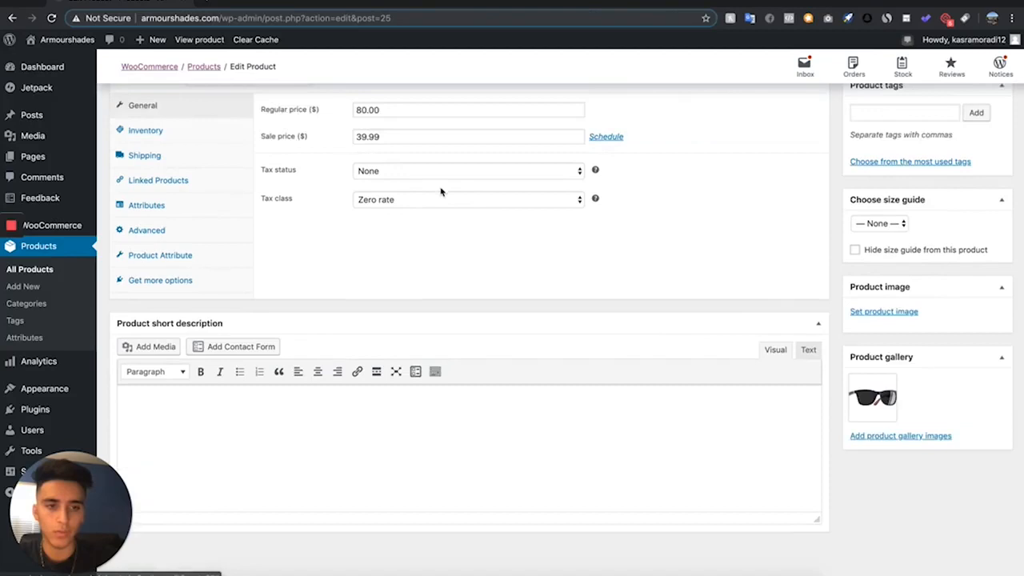
{"action": "left_click", "coordinate": [895, 311]}
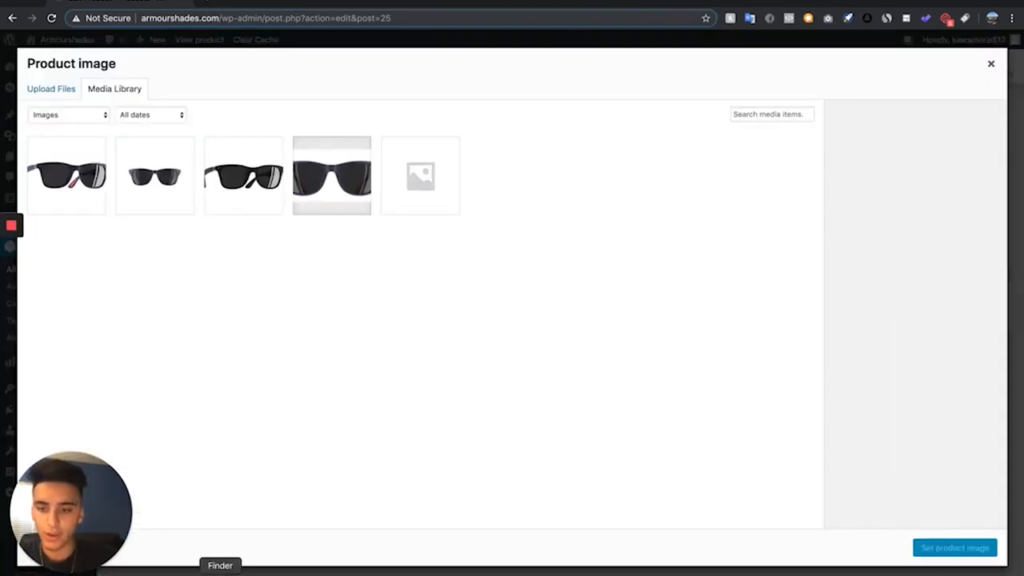
{"action": "left_click", "coordinate": [221, 572]}
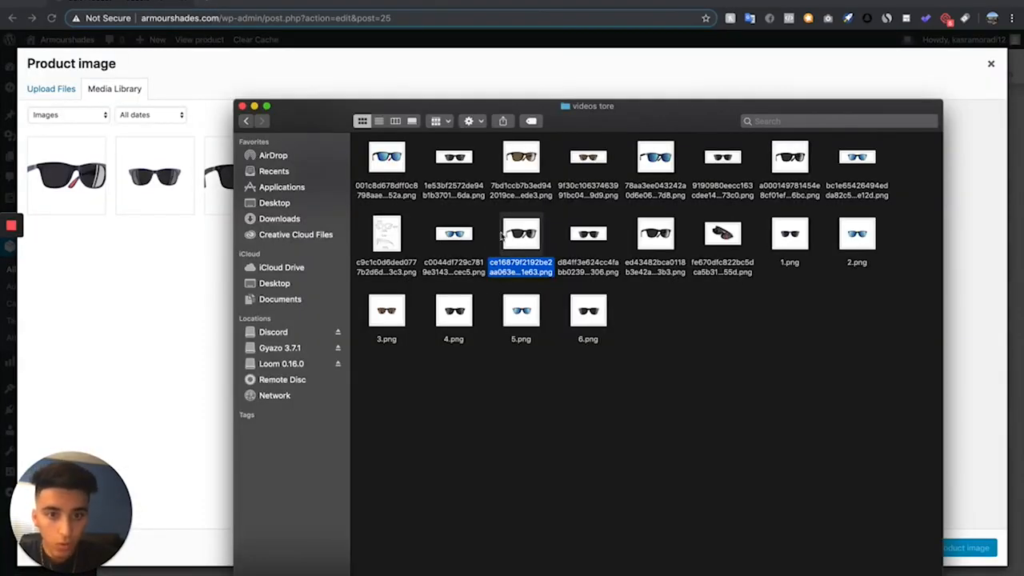
{"action": "left_click_drag", "start_coordinate": [502, 233], "coordinate": [836, 381]}
{"action": "left_click_drag", "start_coordinate": [790, 233], "coordinate": [813, 398]}
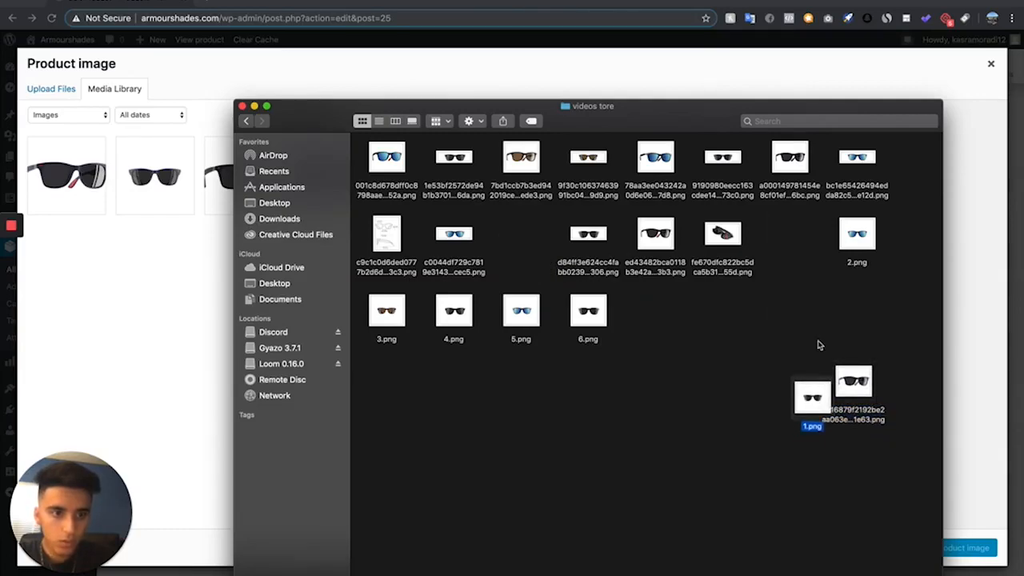
{"action": "left_click_drag", "start_coordinate": [857, 233], "coordinate": [160, 322]}
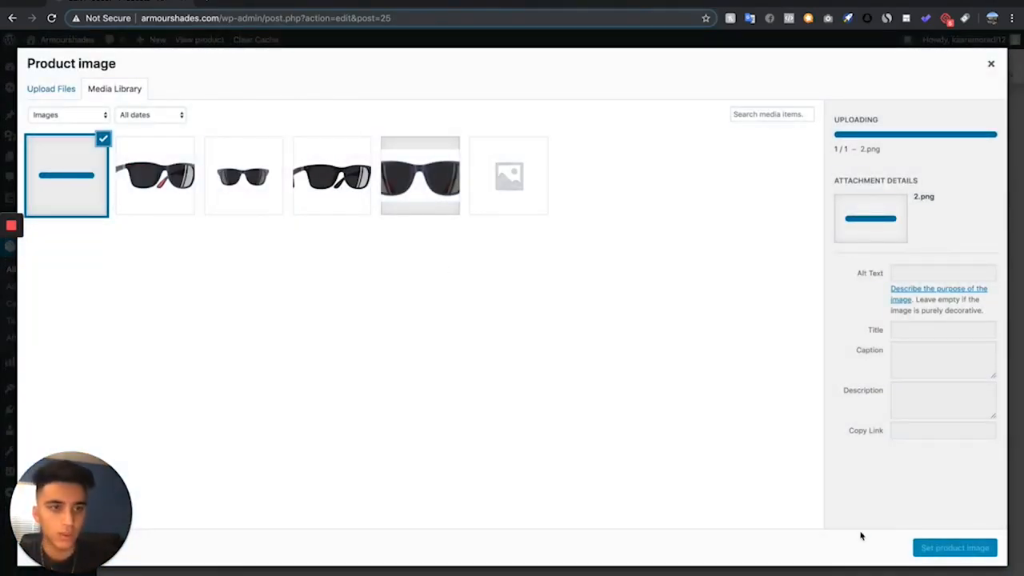
{"action": "left_click", "coordinate": [920, 548]}
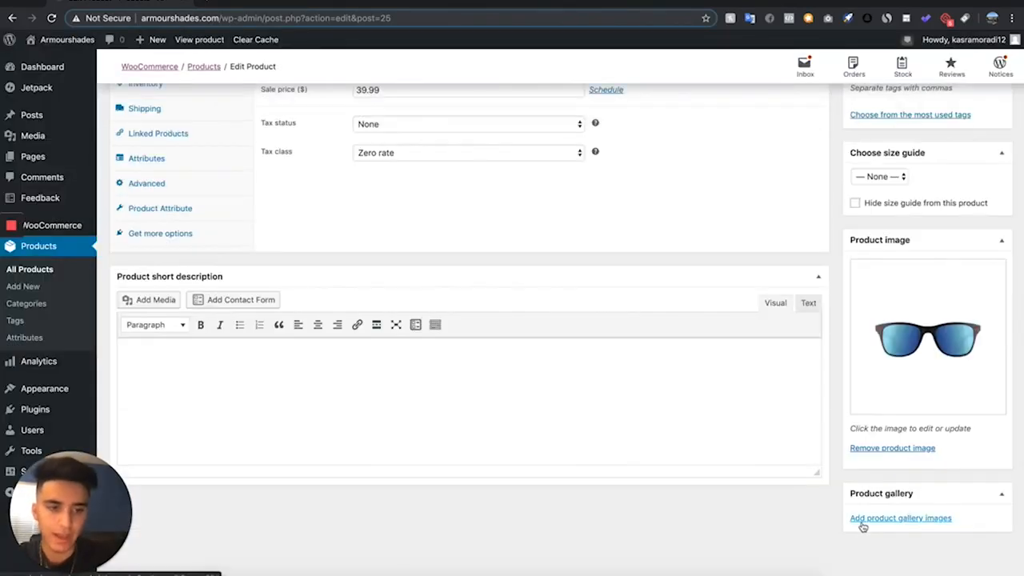
- Add the angled blue sunglasses picture whose file name starts with 001c8d678dff0c8 to Pomane's product gallery
{"action": "left_click", "coordinate": [874, 519]}
{"action": "left_click", "coordinate": [216, 570]}
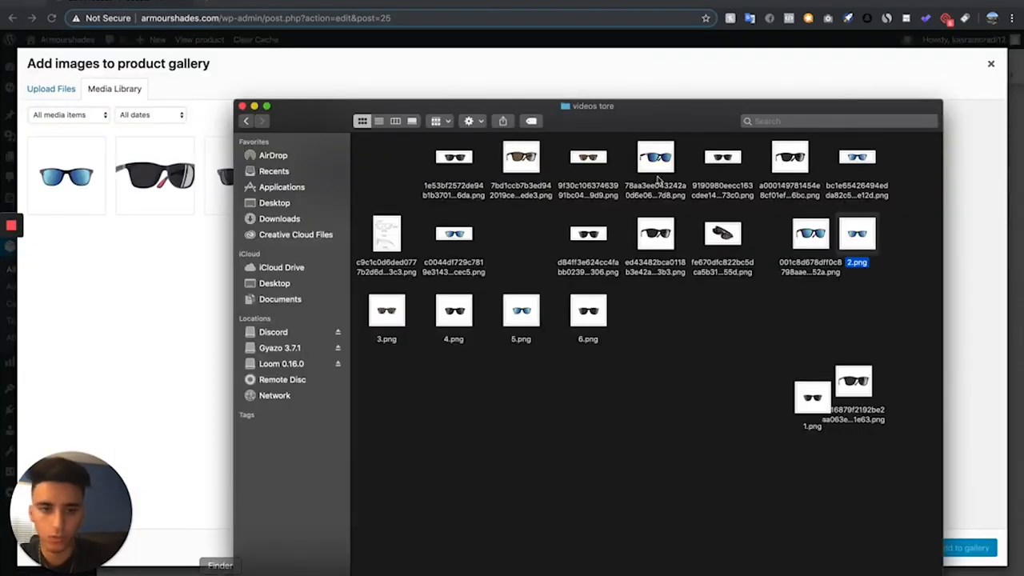
{"action": "left_click", "coordinate": [810, 234]}
{"action": "left_click_drag", "start_coordinate": [811, 234], "coordinate": [117, 267]}
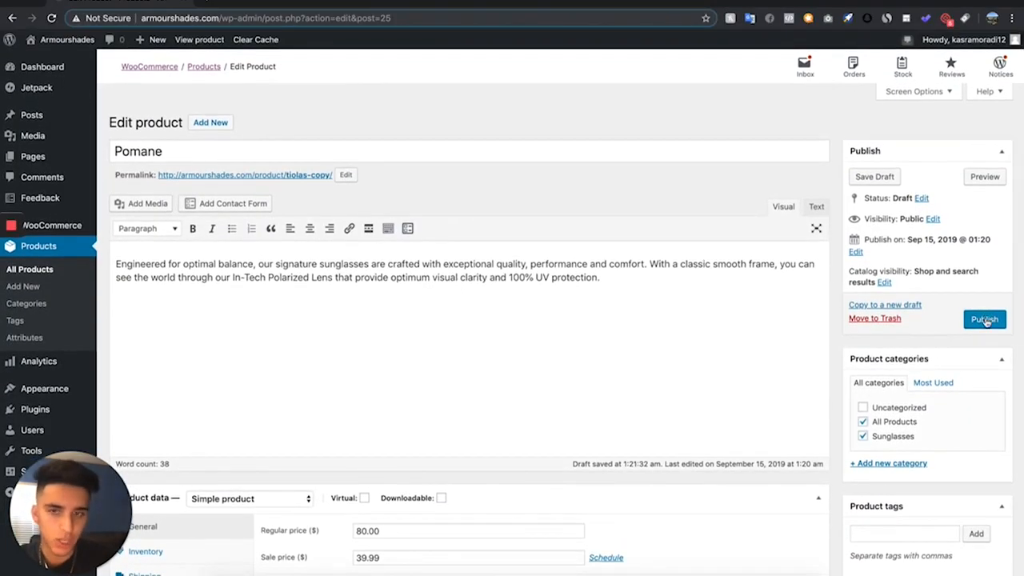
- Publish the Pomane product and open its store page in a new browser tab
{"action": "left_click", "coordinate": [985, 319]}
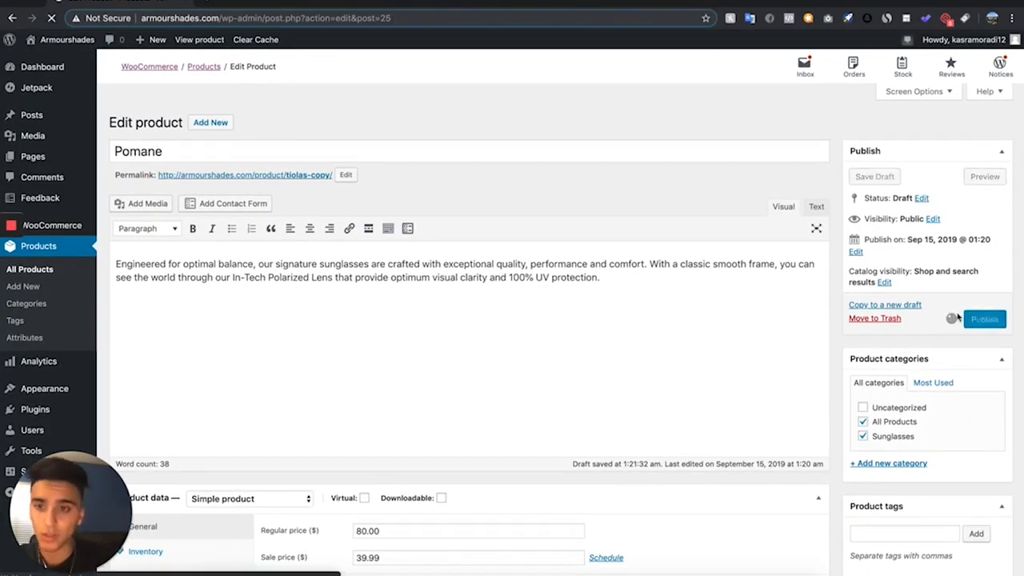
{"action": "right_click", "coordinate": [262, 218]}
{"action": "left_click", "coordinate": [269, 222]}
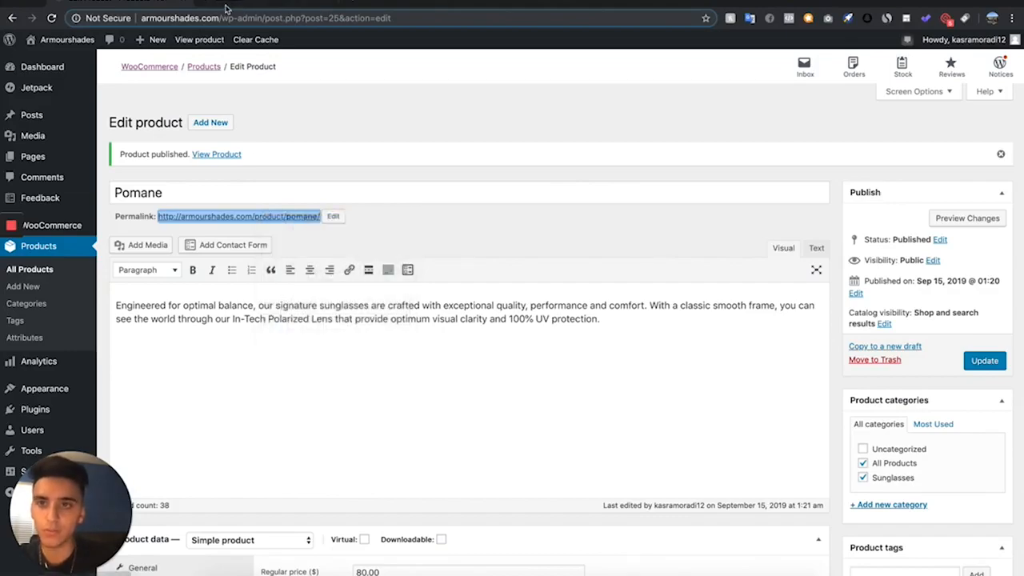
{"action": "left_click", "coordinate": [226, 7]}
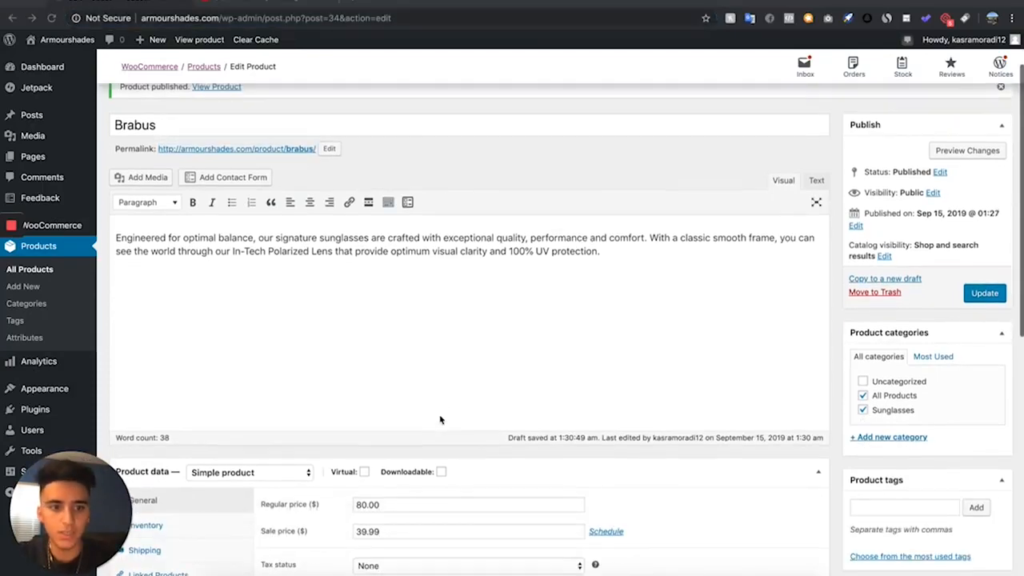
- Leave the Brabus product editor without saving and go to the list of all products
{"action": "scroll", "coordinate": [440, 418], "scroll_direction": "down", "scroll_amount": 5}
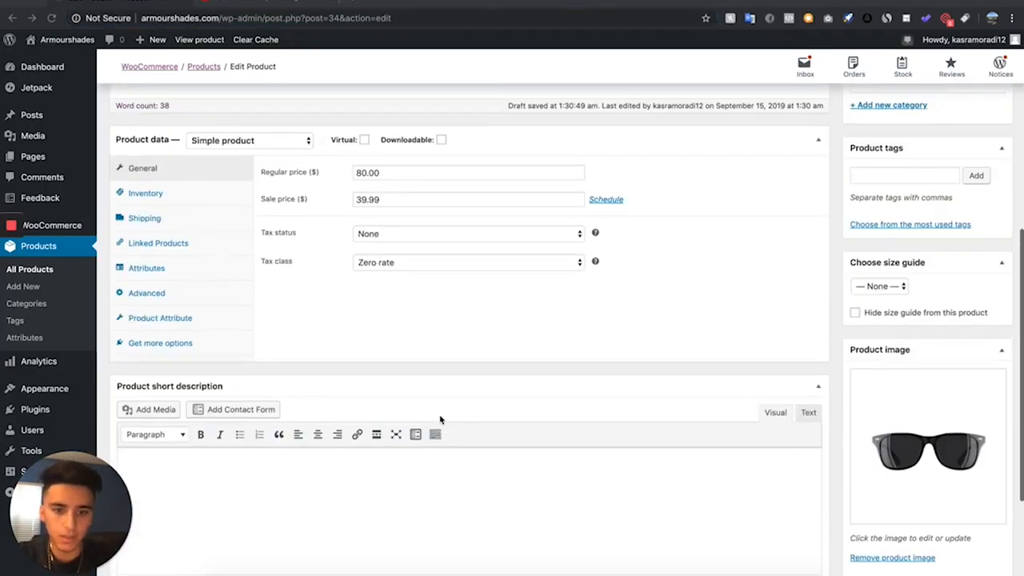
{"action": "scroll", "coordinate": [440, 418], "scroll_direction": "up", "scroll_amount": 2}
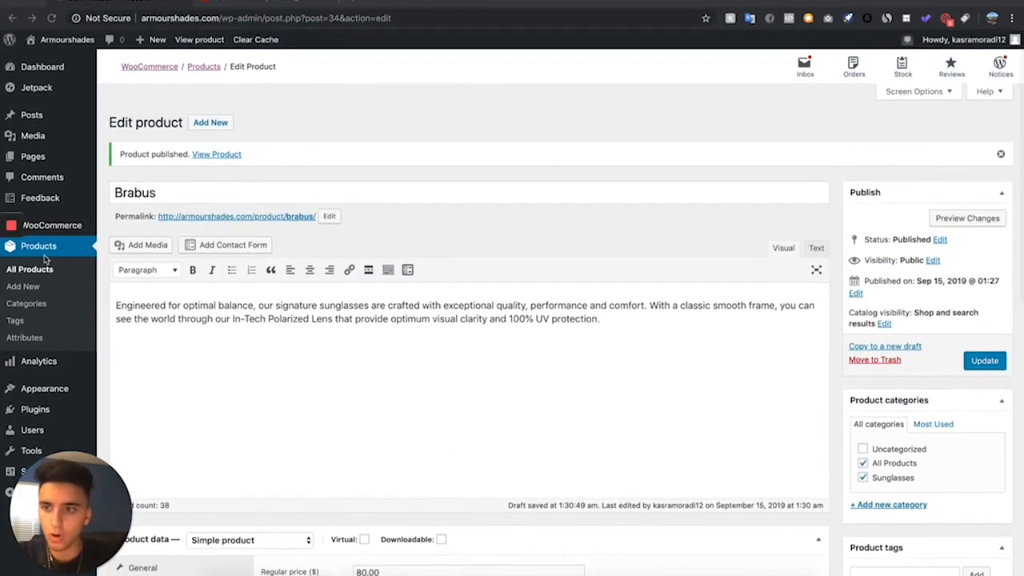
{"action": "left_click", "coordinate": [23, 271]}
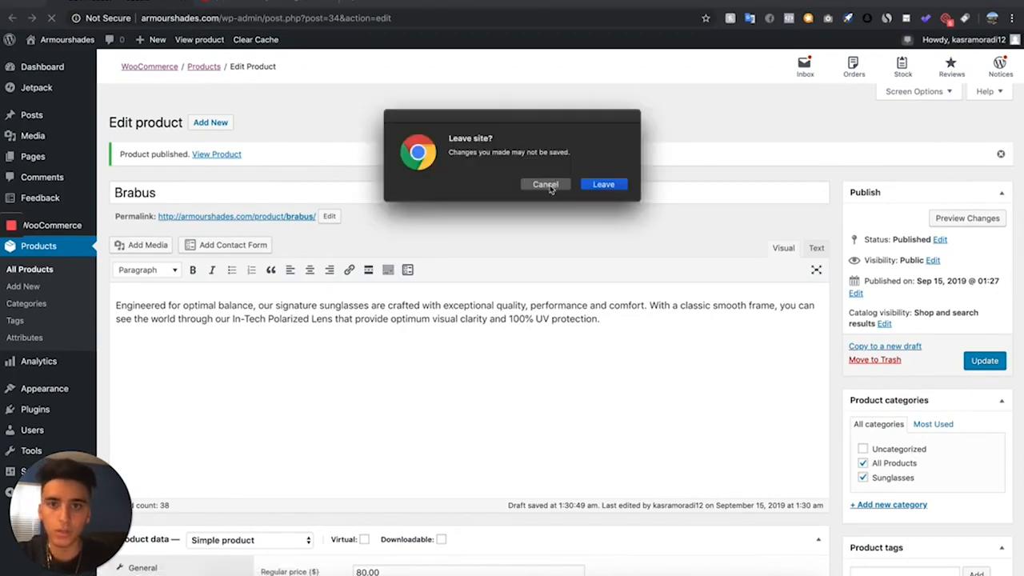
{"action": "left_click", "coordinate": [604, 185]}
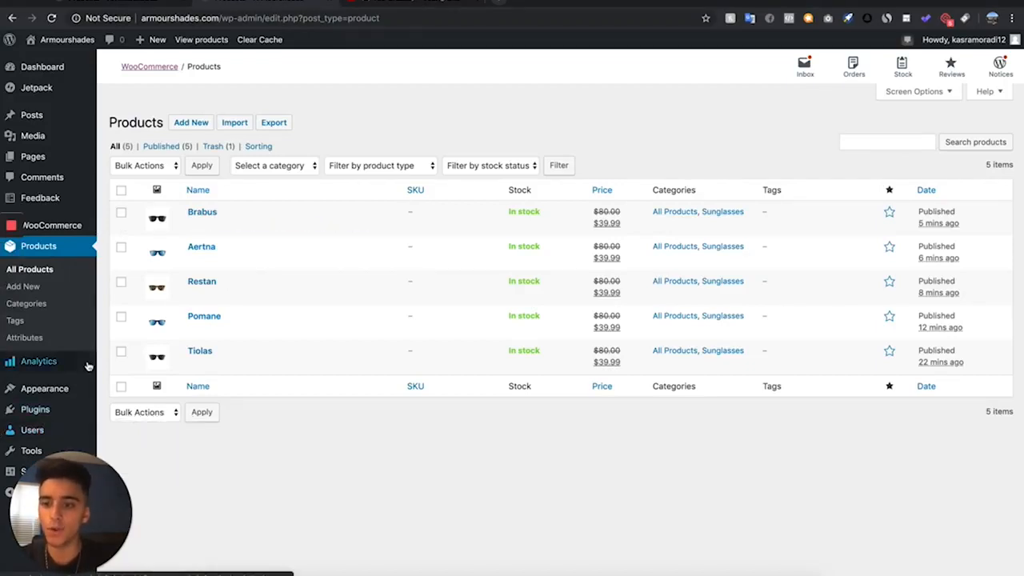
- Start Barberry's Theme Setup Wizard from the installed themes and install all of its listed plugins
{"action": "mouse_move", "coordinate": [76, 397]}
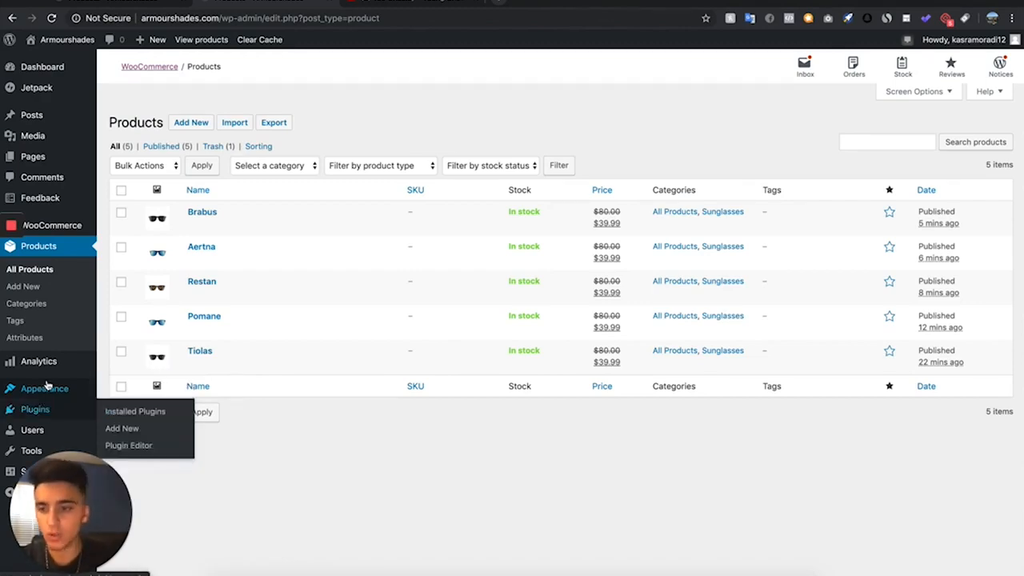
{"action": "left_click", "coordinate": [146, 391]}
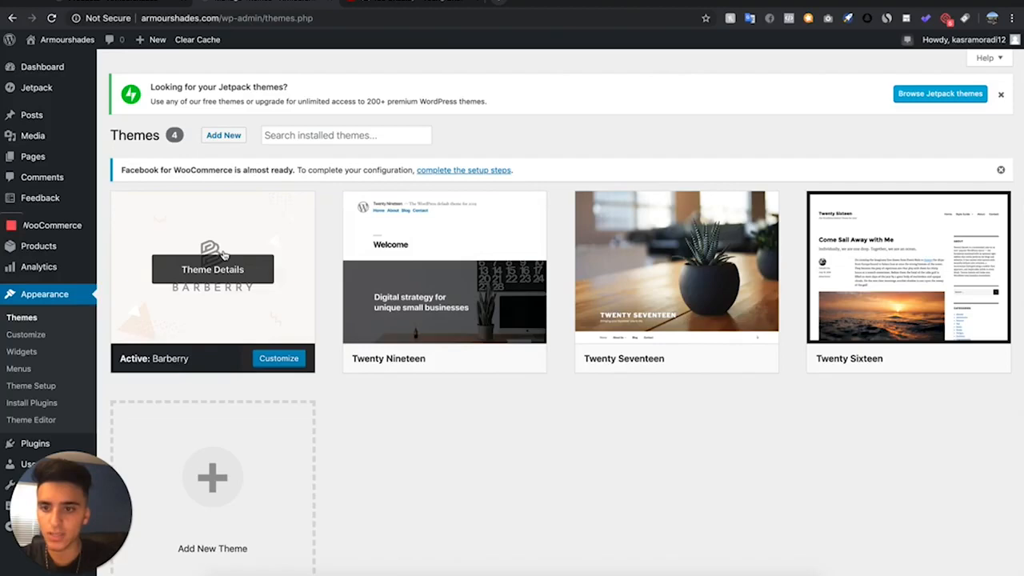
{"action": "left_click", "coordinate": [224, 256]}
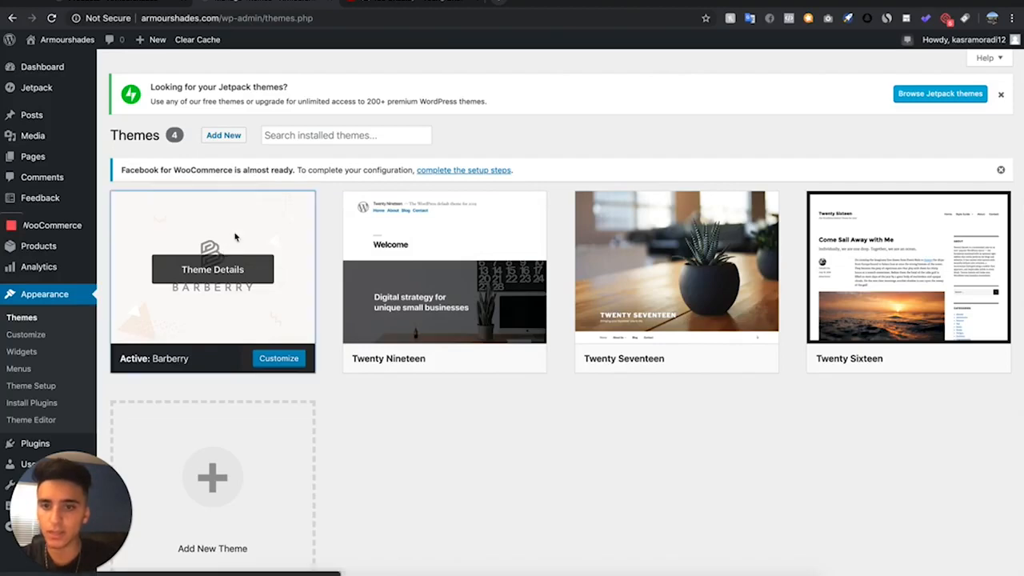
{"action": "left_click", "coordinate": [596, 555]}
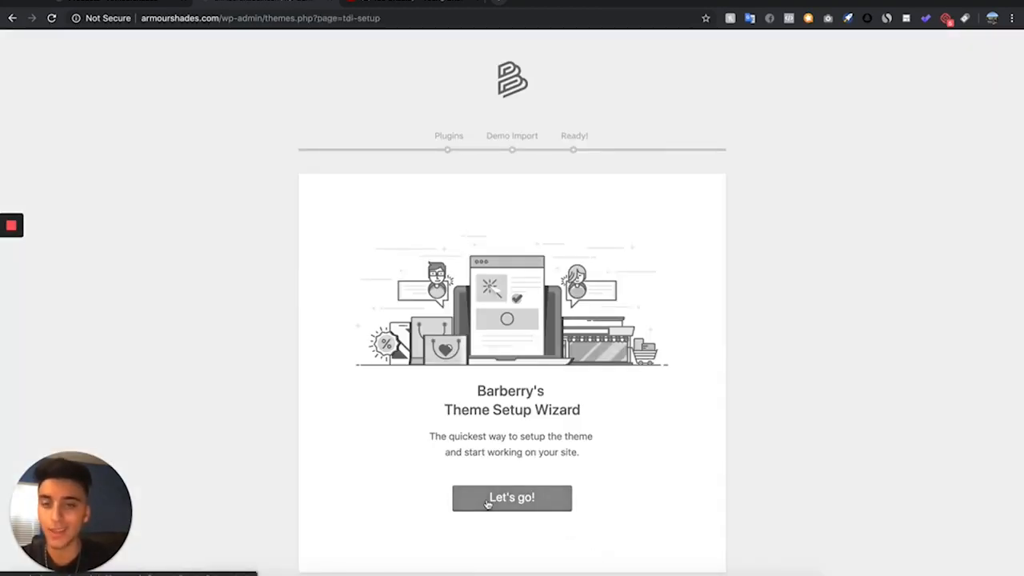
{"action": "left_click", "coordinate": [511, 498]}
{"action": "scroll", "coordinate": [395, 206], "scroll_direction": "down", "scroll_amount": 8}
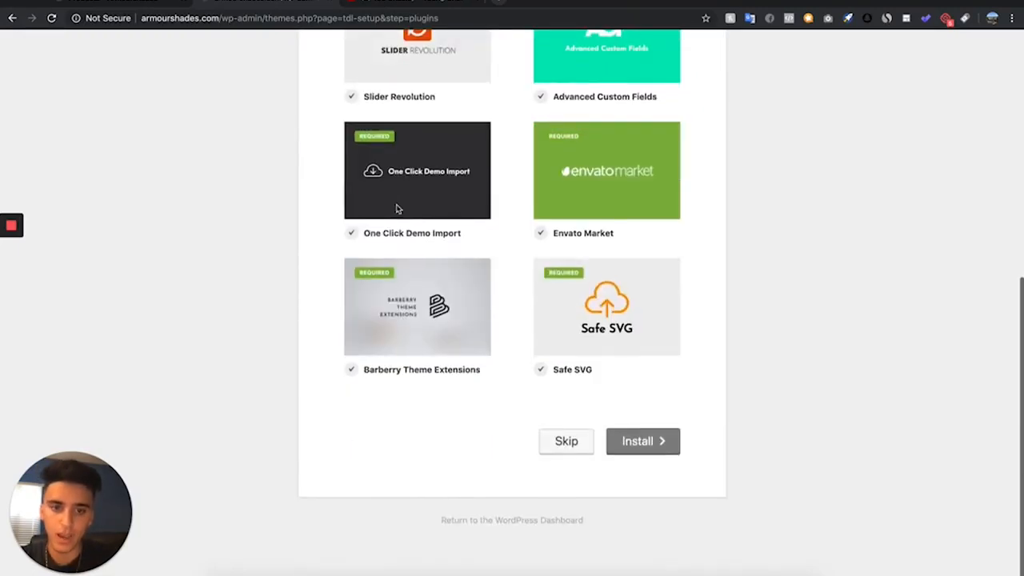
{"action": "left_click", "coordinate": [648, 447]}
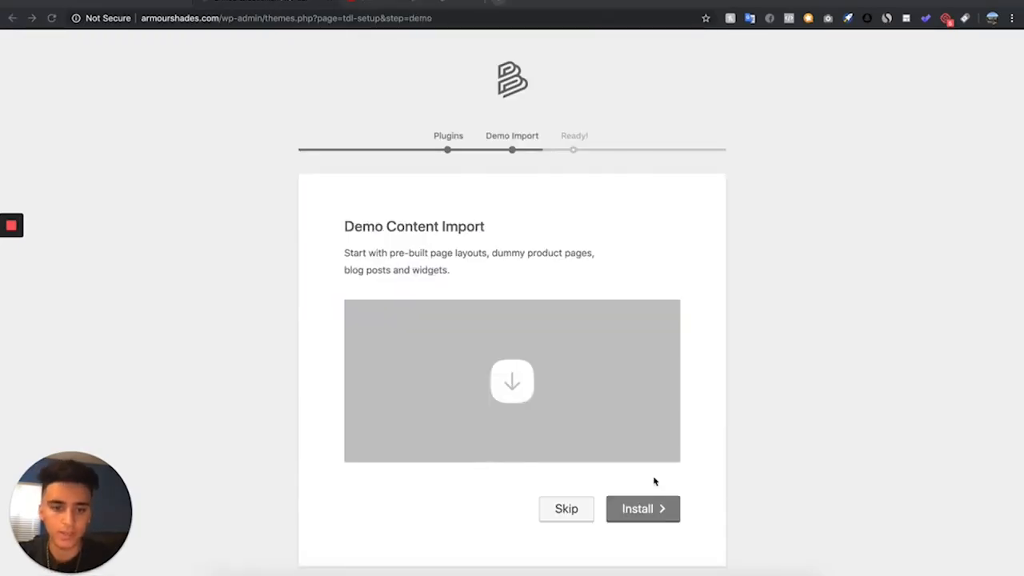
- Install the Barberry demo content and return to the WordPress dashboard from the finished wizard
{"action": "scroll", "coordinate": [654, 481], "scroll_direction": "down", "scroll_amount": 1}
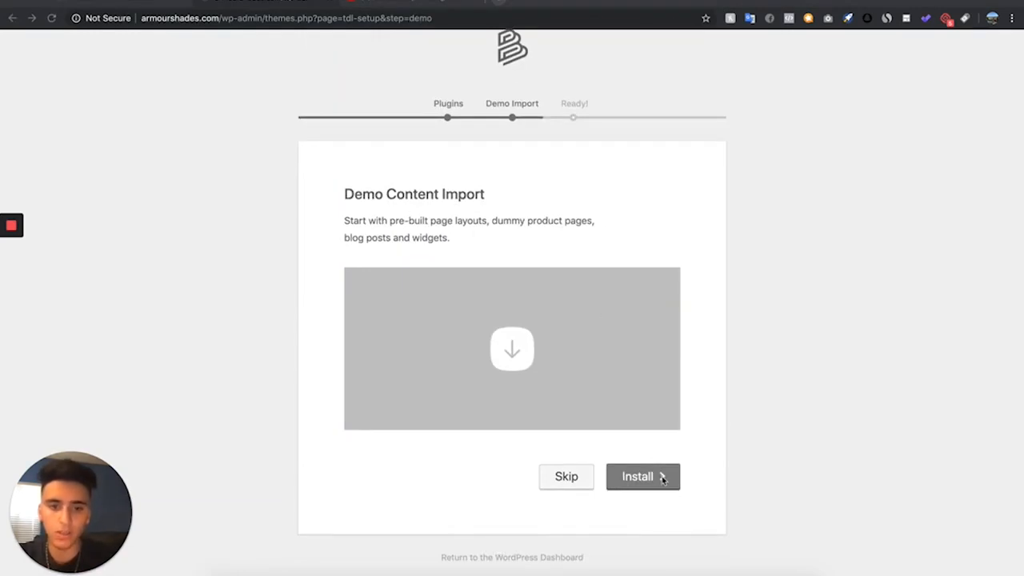
{"action": "left_click", "coordinate": [655, 478]}
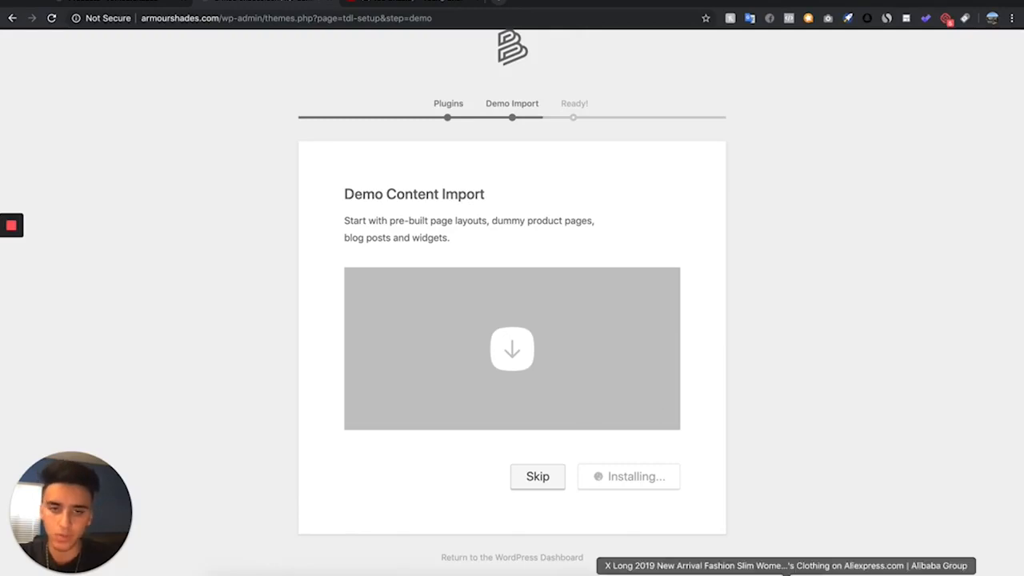
{"action": "scroll", "coordinate": [450, 399], "scroll_direction": "down", "scroll_amount": 2}
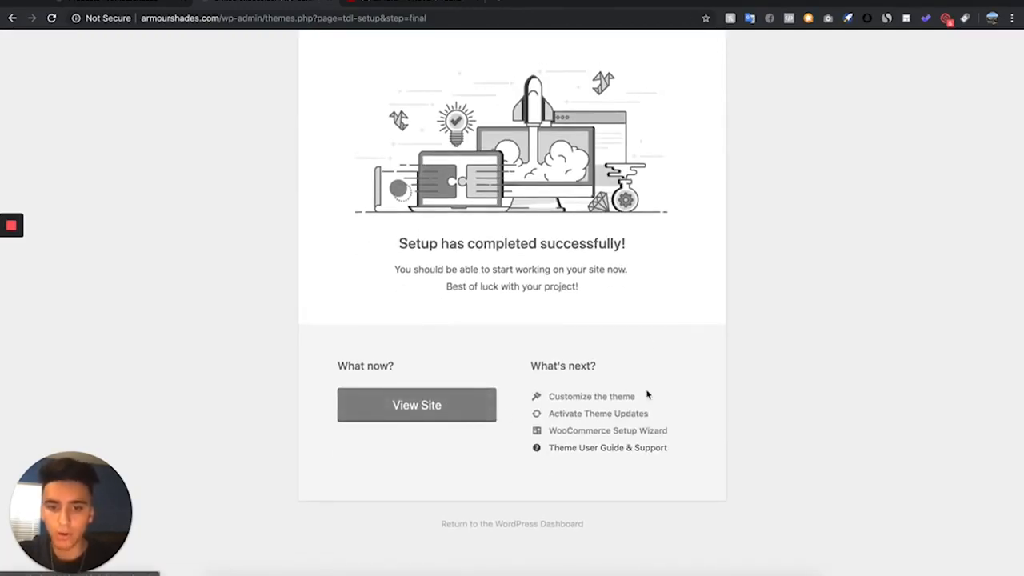
{"action": "left_click", "coordinate": [493, 527]}
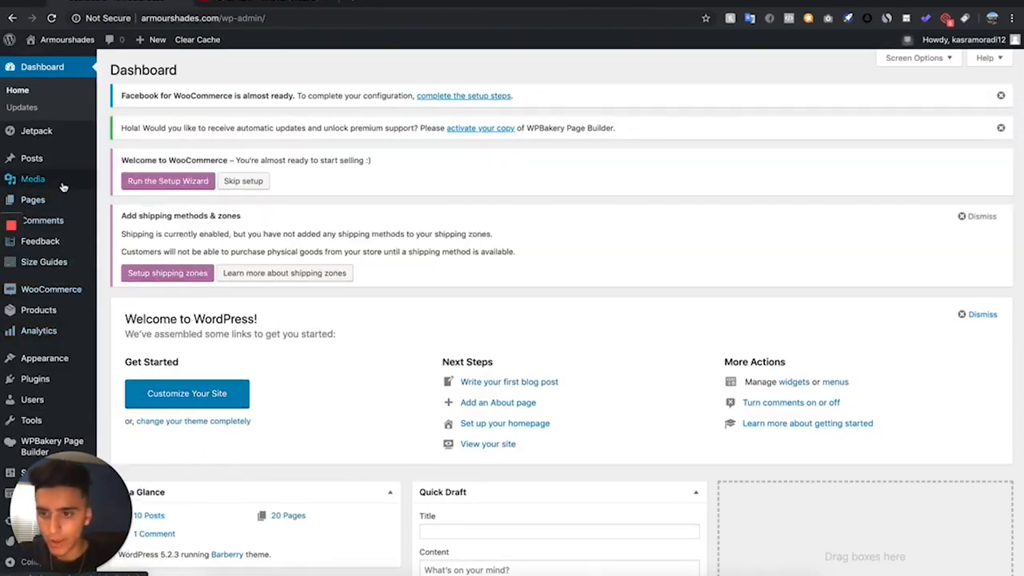
- Open the Home – Classic eCommerce page from the list of all pages for editing and view its live version in another tab
{"action": "mouse_move", "coordinate": [61, 189]}
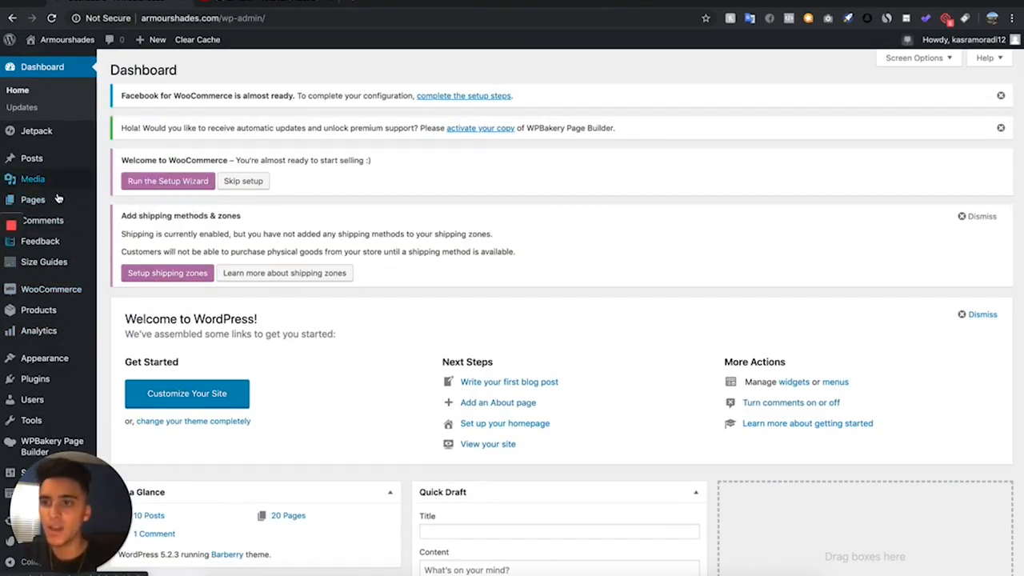
{"action": "mouse_move", "coordinate": [76, 208]}
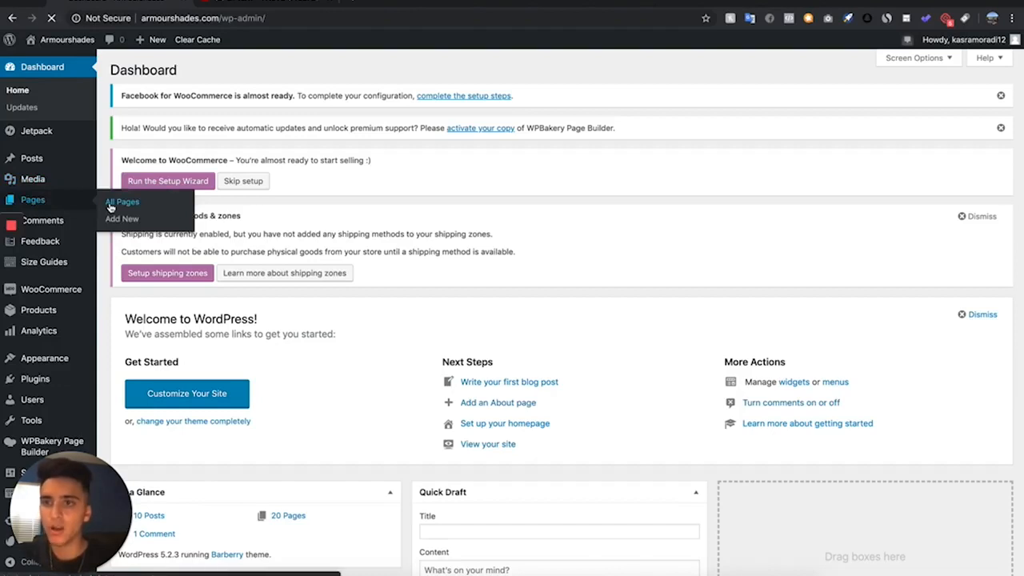
{"action": "left_click", "coordinate": [110, 208]}
{"action": "scroll", "coordinate": [239, 355], "scroll_direction": "down", "scroll_amount": 3}
{"action": "scroll", "coordinate": [238, 356], "scroll_direction": "down", "scroll_amount": 3}
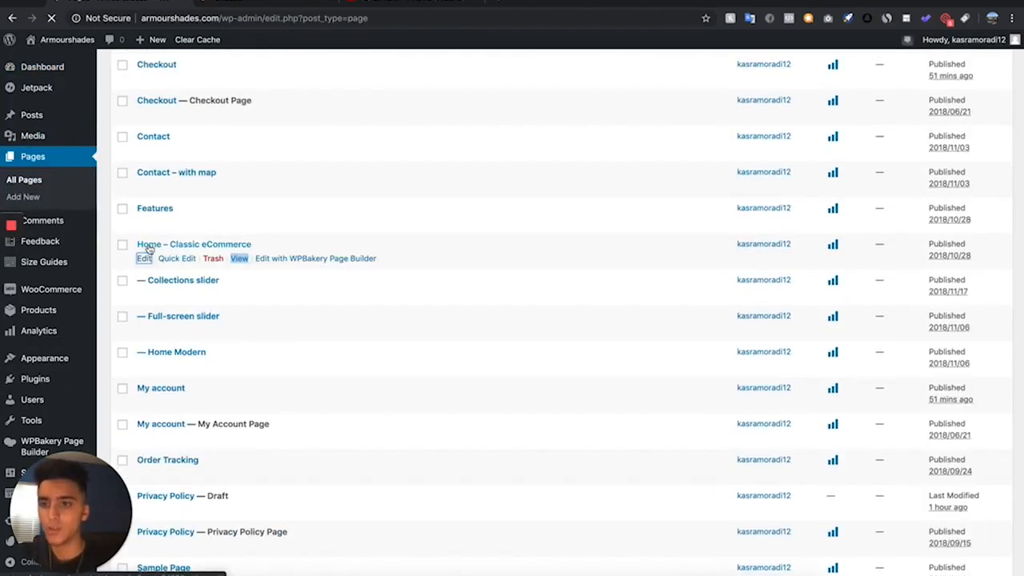
{"action": "left_click", "coordinate": [144, 258]}
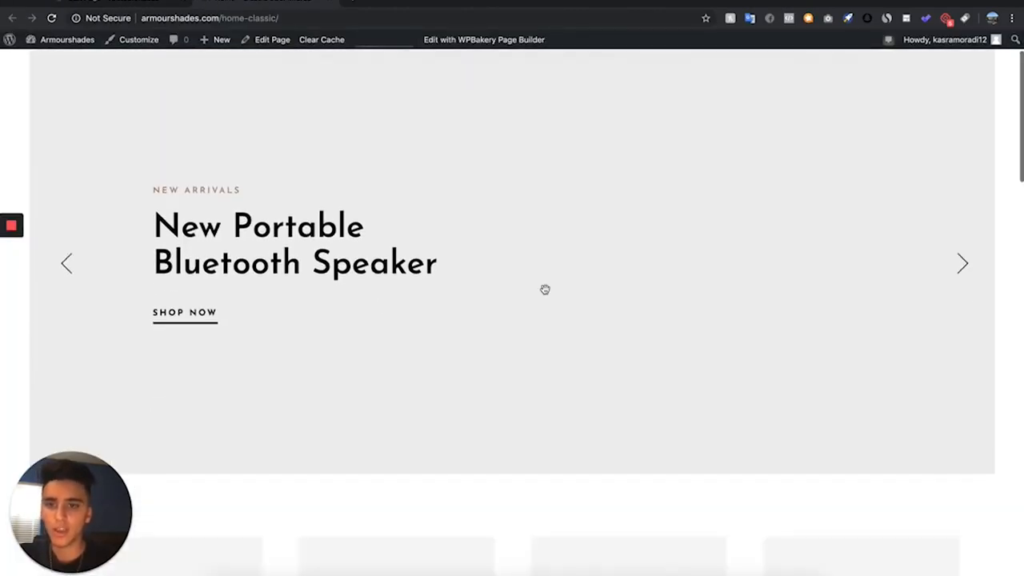
- Look through the live Home – Classic eCommerce page from slider to footer and return to its editor
{"action": "scroll", "coordinate": [545, 289], "scroll_direction": "down", "scroll_amount": 15}
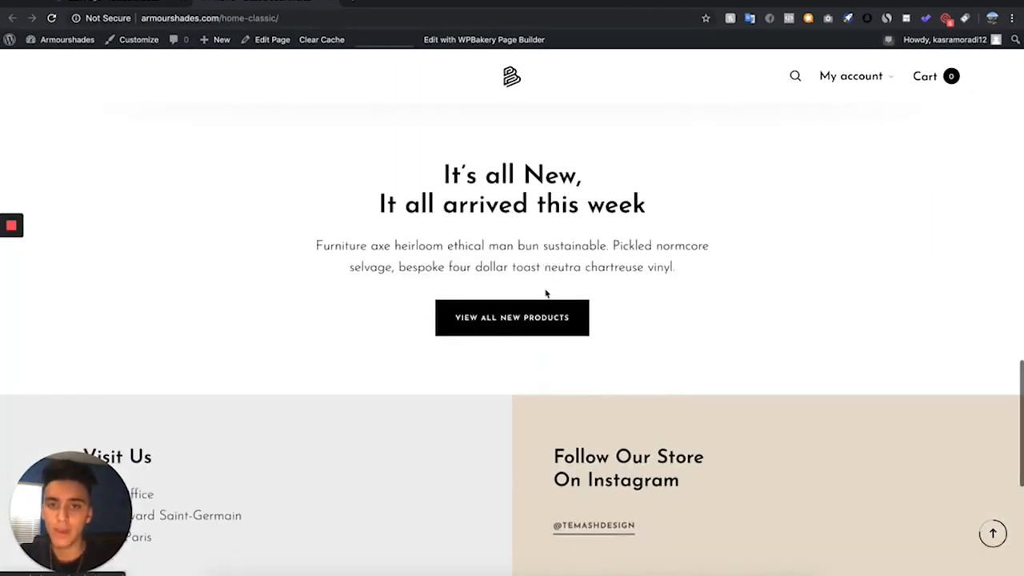
{"action": "scroll", "coordinate": [545, 293], "scroll_direction": "up", "scroll_amount": 6}
{"action": "scroll", "coordinate": [545, 294], "scroll_direction": "down", "scroll_amount": 6}
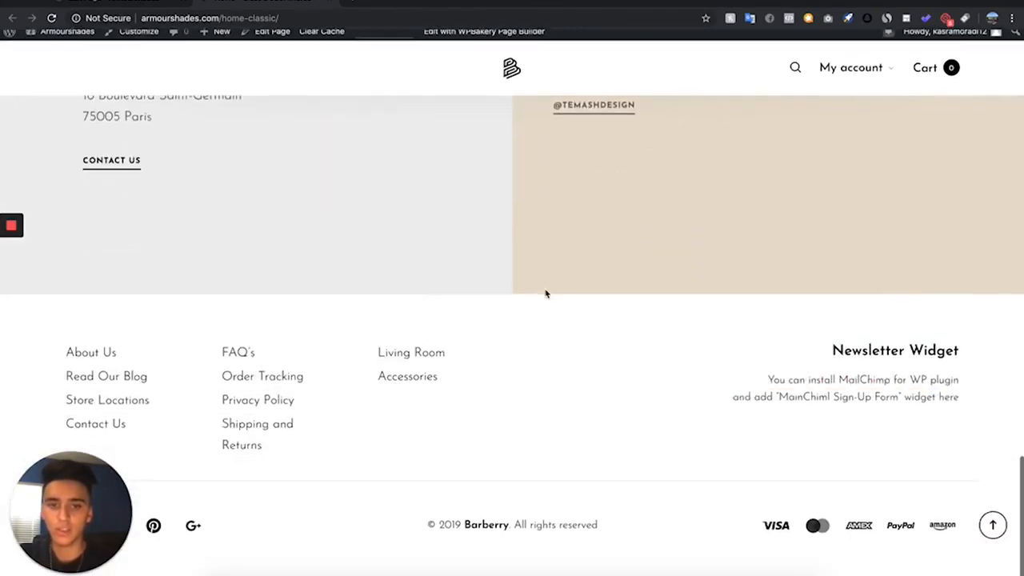
{"action": "scroll", "coordinate": [548, 264], "scroll_direction": "up", "scroll_amount": 20}
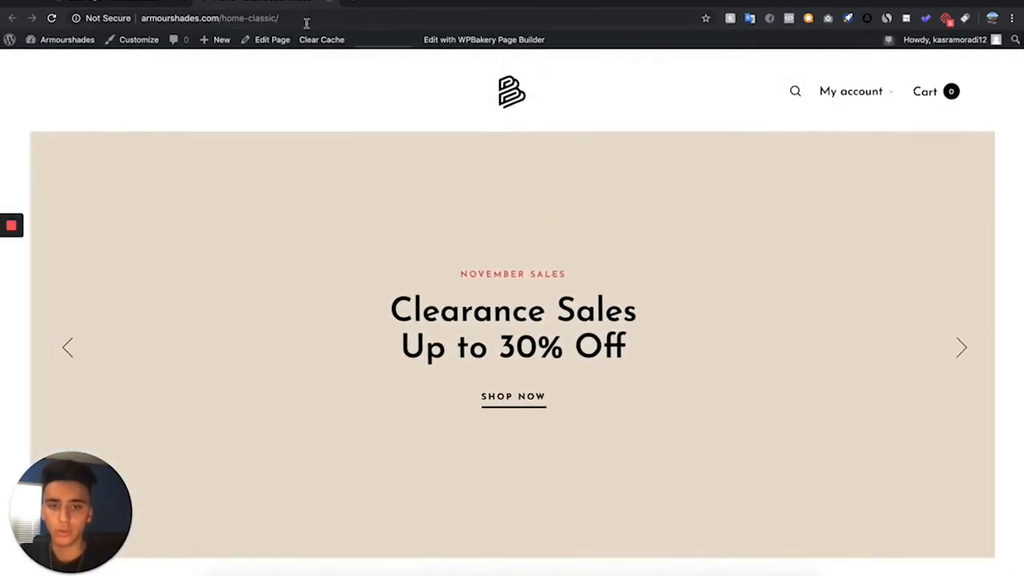
{"action": "left_click", "coordinate": [148, 3]}
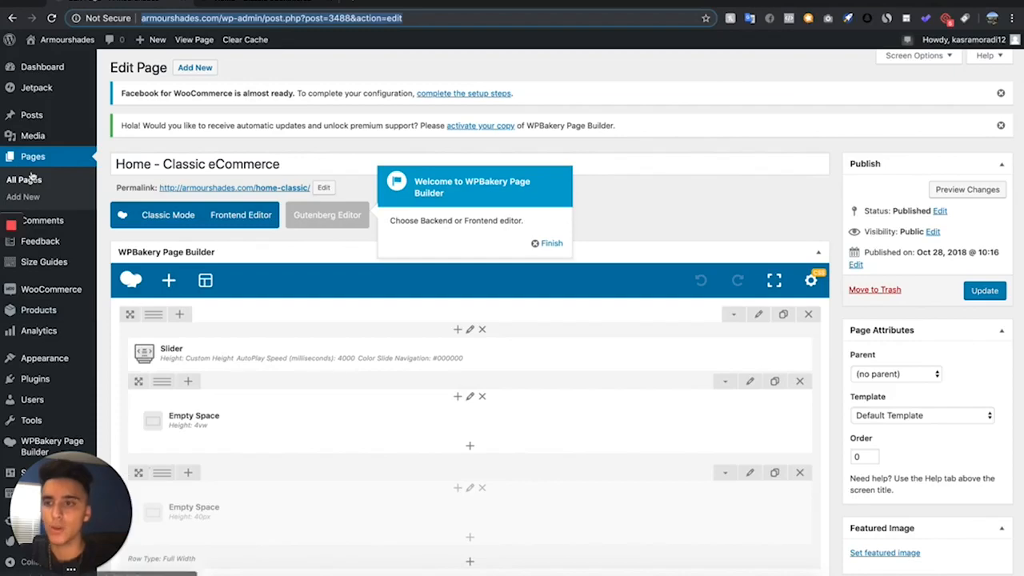
- Dismiss the WPBakery Page Builder welcome tip and examine the page's rows, elements and settings
{"action": "left_click", "coordinate": [552, 243]}
{"action": "scroll", "coordinate": [263, 315], "scroll_direction": "down", "scroll_amount": 5}
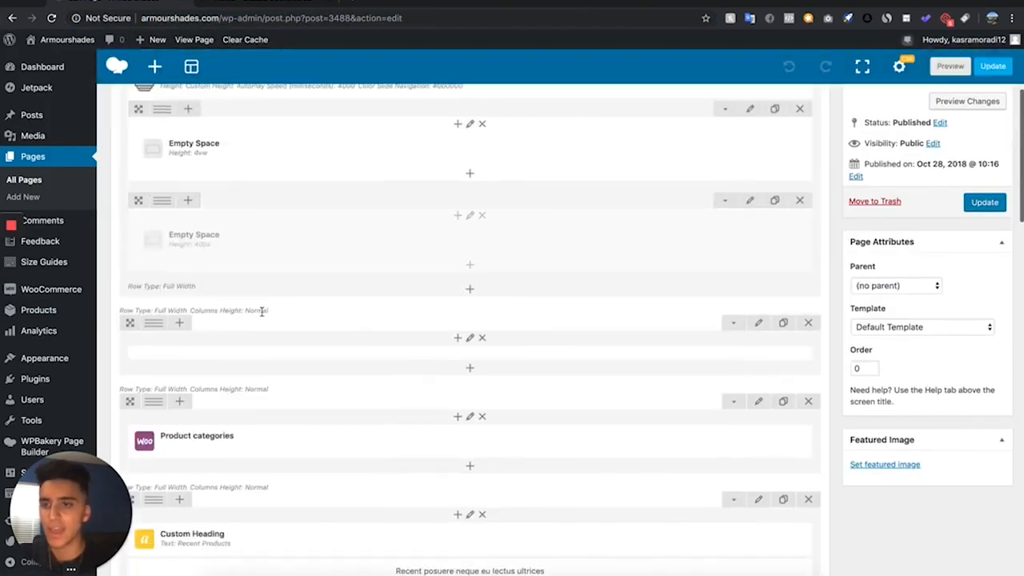
{"action": "scroll", "coordinate": [263, 316], "scroll_direction": "down", "scroll_amount": 1}
{"action": "scroll", "coordinate": [262, 316], "scroll_direction": "down", "scroll_amount": 10}
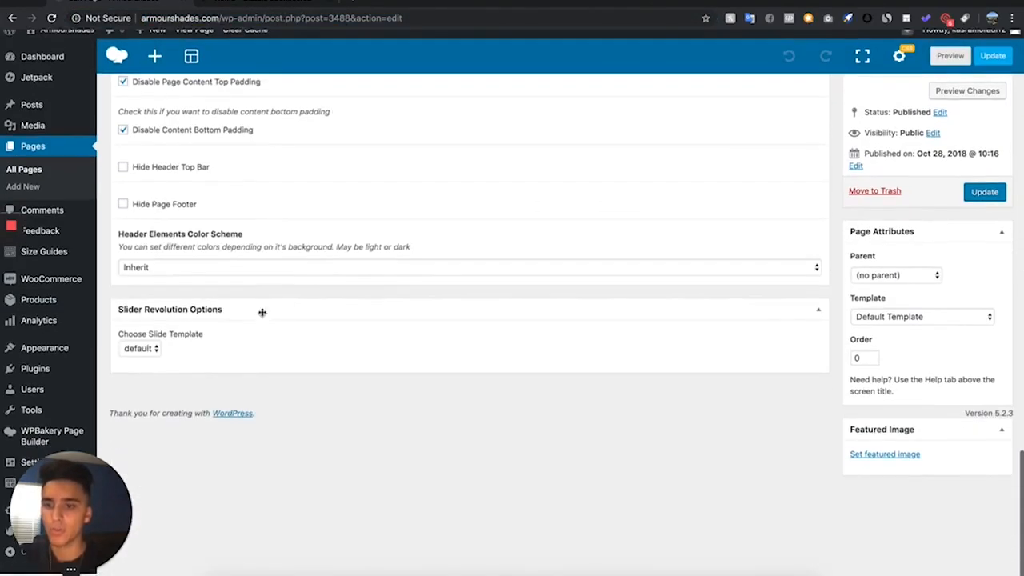
- Dismiss the WPBakery activation notice and the Facebook for WooCommerce notice in the page editor
{"action": "scroll", "coordinate": [262, 316], "scroll_direction": "up", "scroll_amount": 15}
{"action": "scroll", "coordinate": [263, 293], "scroll_direction": "up", "scroll_amount": 2}
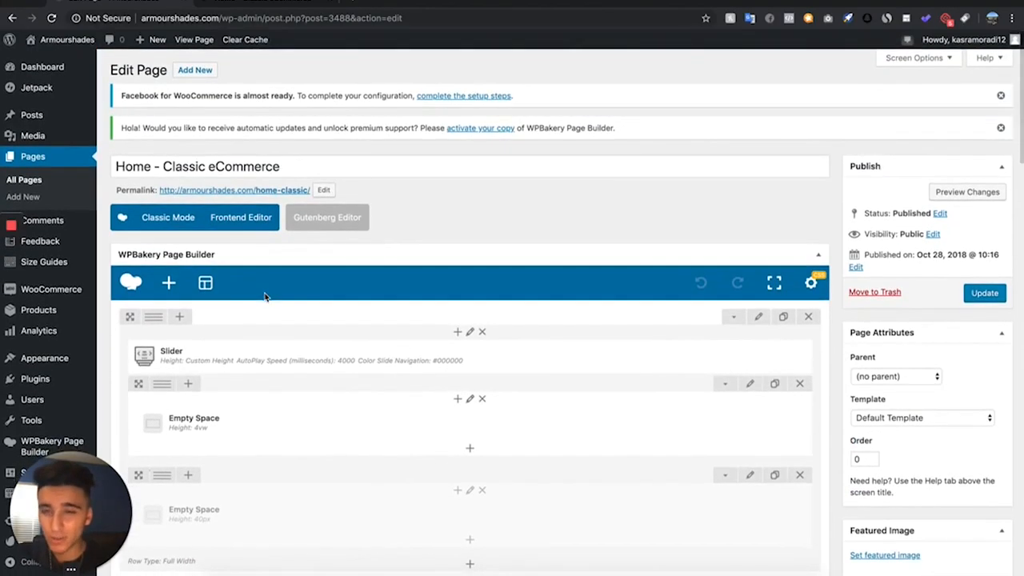
{"action": "scroll", "coordinate": [263, 293], "scroll_direction": "down", "scroll_amount": 2}
{"action": "scroll", "coordinate": [781, 199], "scroll_direction": "up", "scroll_amount": 2}
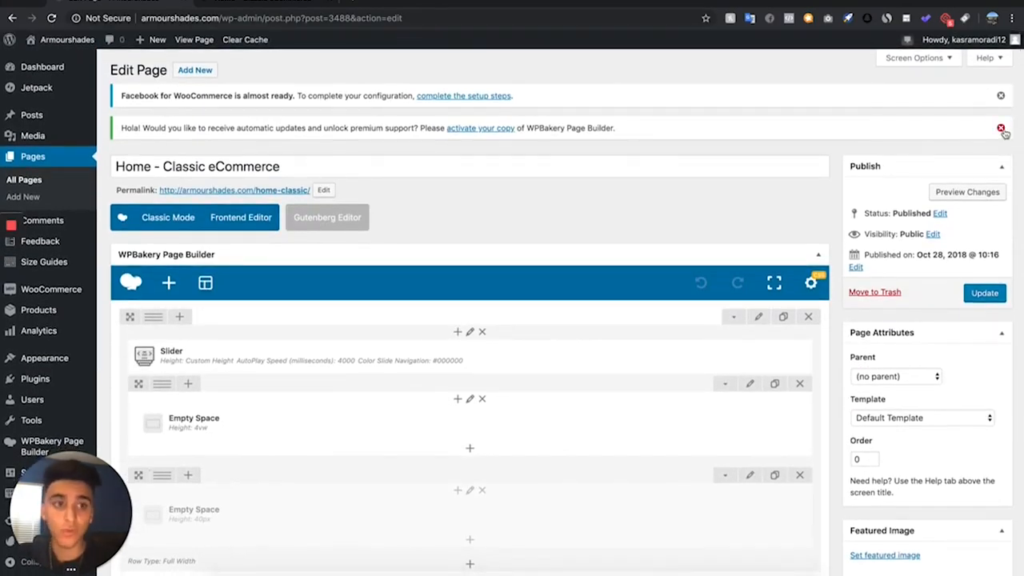
{"action": "left_click", "coordinate": [1001, 129]}
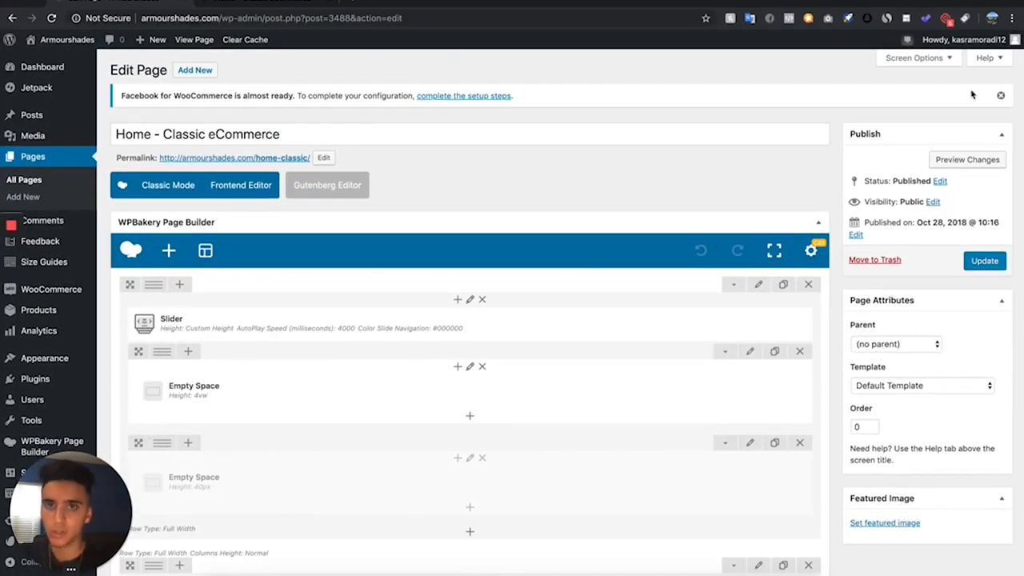
{"action": "left_click", "coordinate": [1001, 96]}
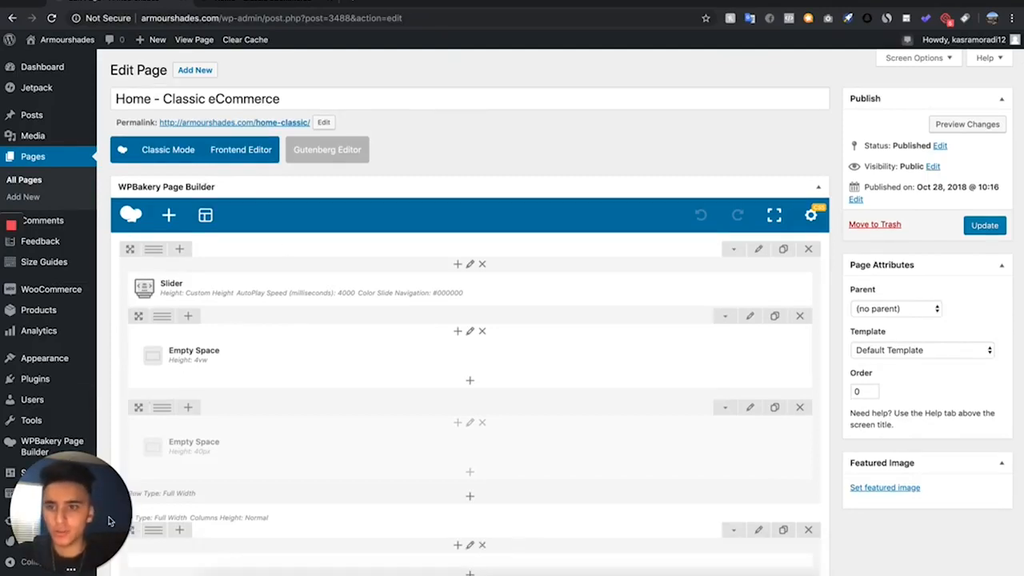
- Open the theme Customizer in a new tab, keeping the page editor open
{"action": "scroll", "coordinate": [48, 358], "scroll_direction": "down", "scroll_amount": 3}
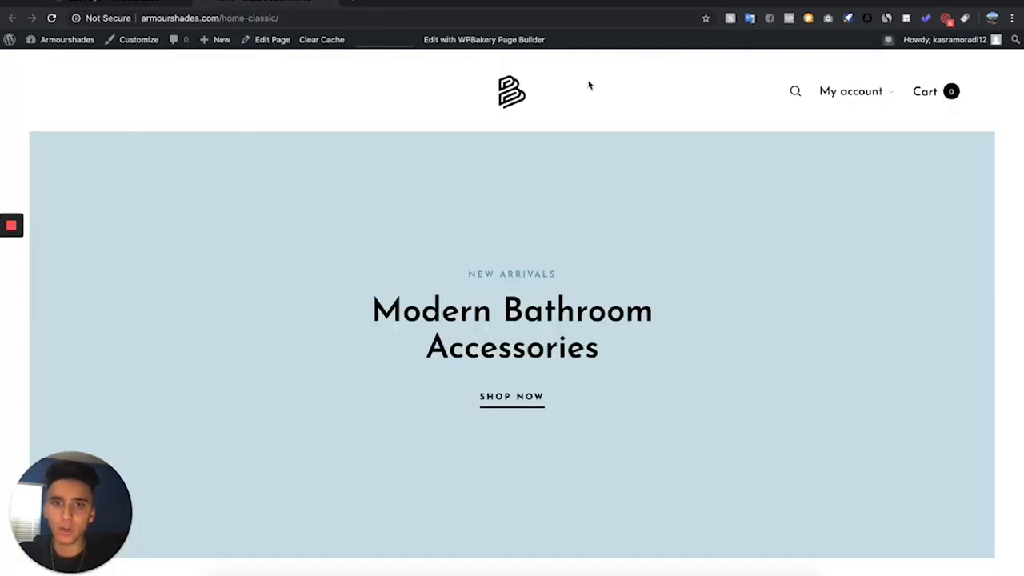
{"action": "left_click", "coordinate": [473, 39]}
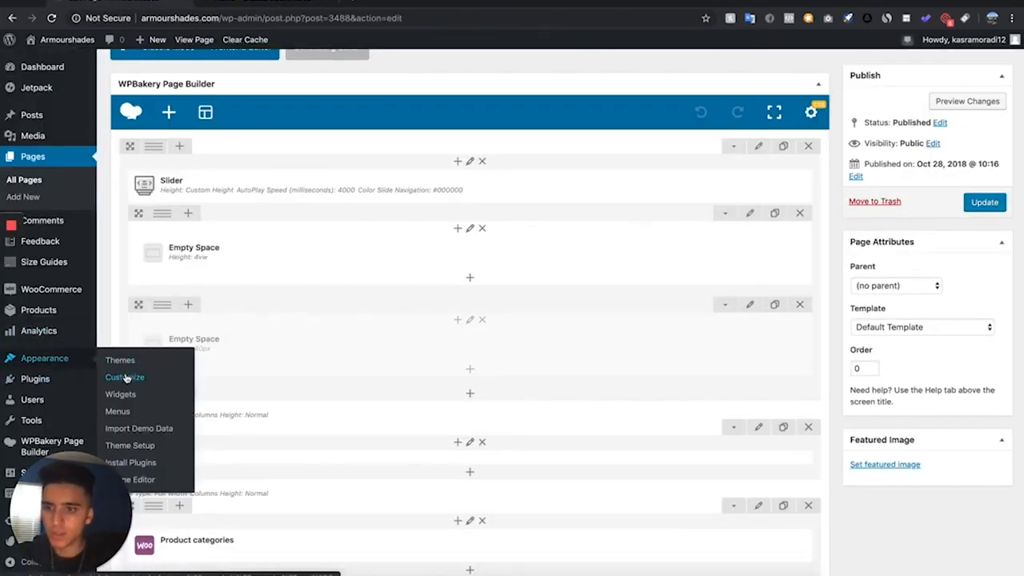
{"action": "right_click", "coordinate": [126, 377]}
{"action": "left_click", "coordinate": [152, 386]}
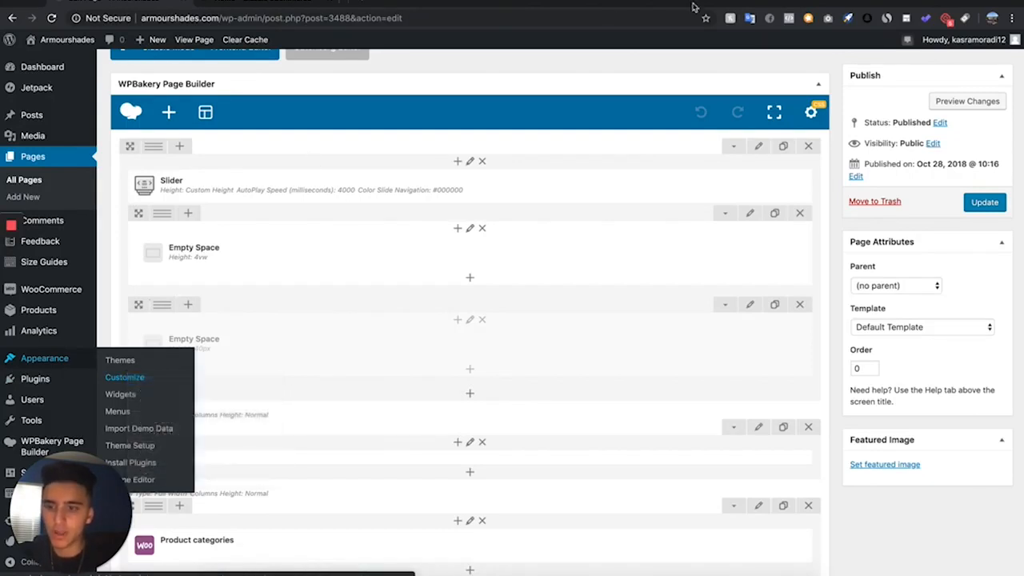
{"action": "left_click", "coordinate": [400, 8]}
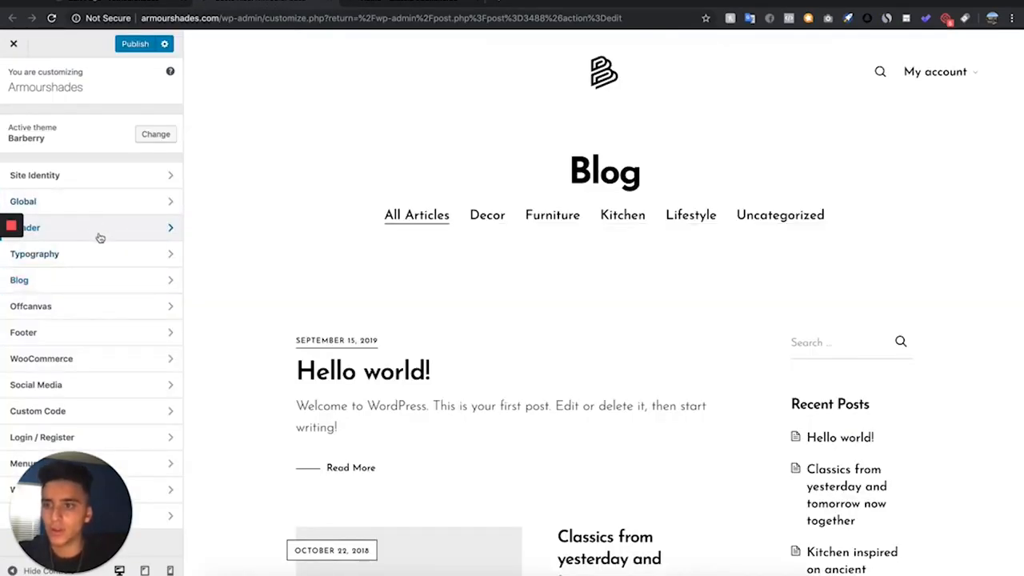
- In the Customizer's header logo settings, replace the main logo with the black ARMRSHADES image
{"action": "left_click", "coordinate": [100, 232]}
{"action": "left_click", "coordinate": [99, 176]}
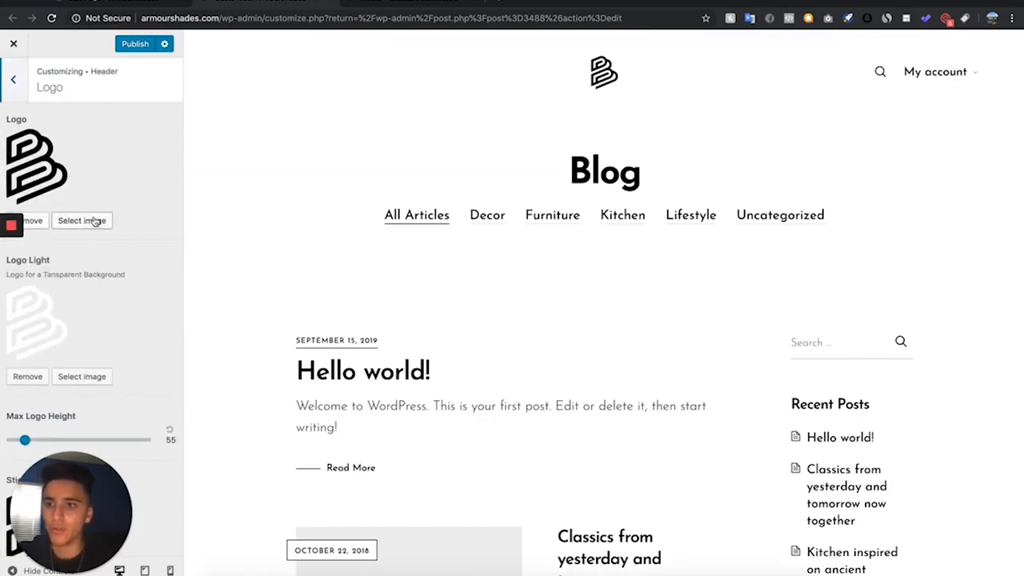
{"action": "left_click", "coordinate": [82, 221]}
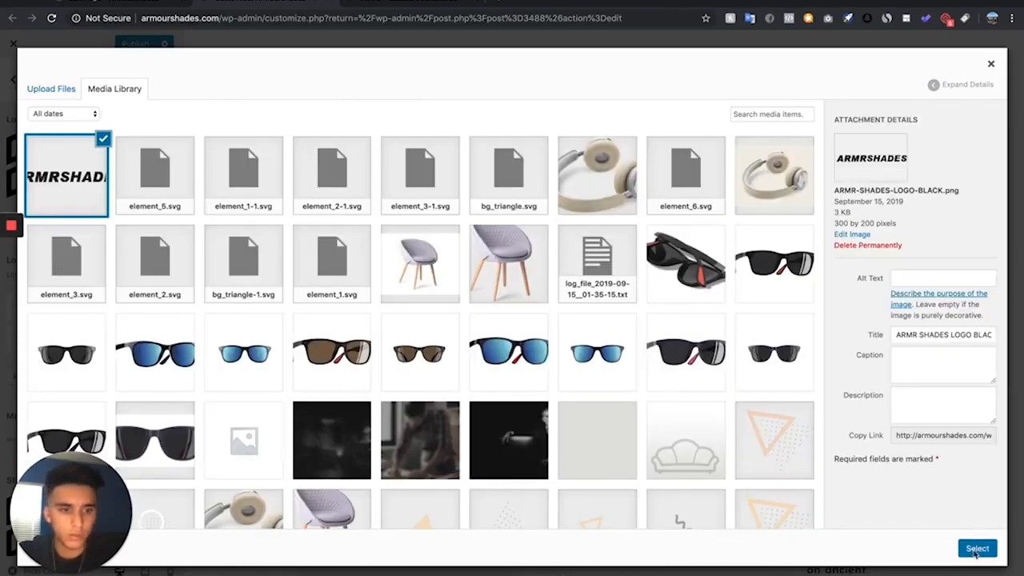
{"action": "left_click", "coordinate": [978, 548]}
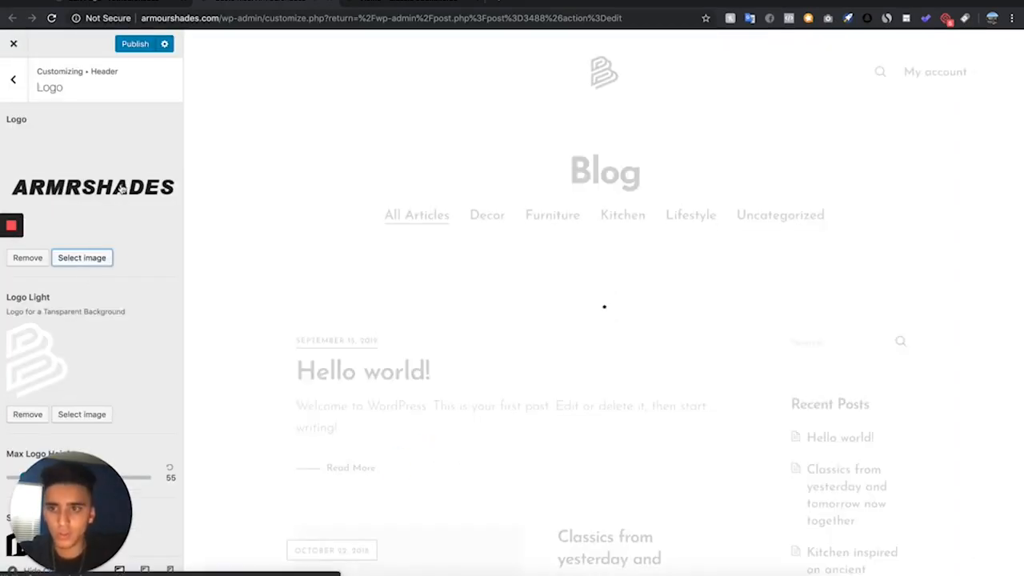
- Upload ARMR SHADES WHITE.png and use it as the light logo for transparent backgrounds
{"action": "scroll", "coordinate": [94, 293], "scroll_direction": "down", "scroll_amount": 1}
{"action": "scroll", "coordinate": [81, 344], "scroll_direction": "down", "scroll_amount": 1}
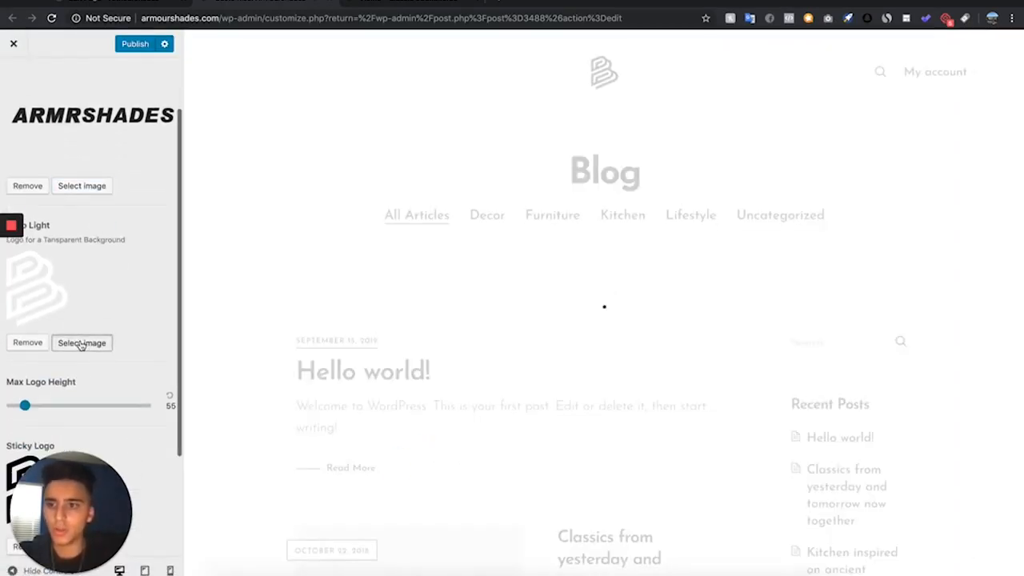
{"action": "left_click", "coordinate": [82, 344]}
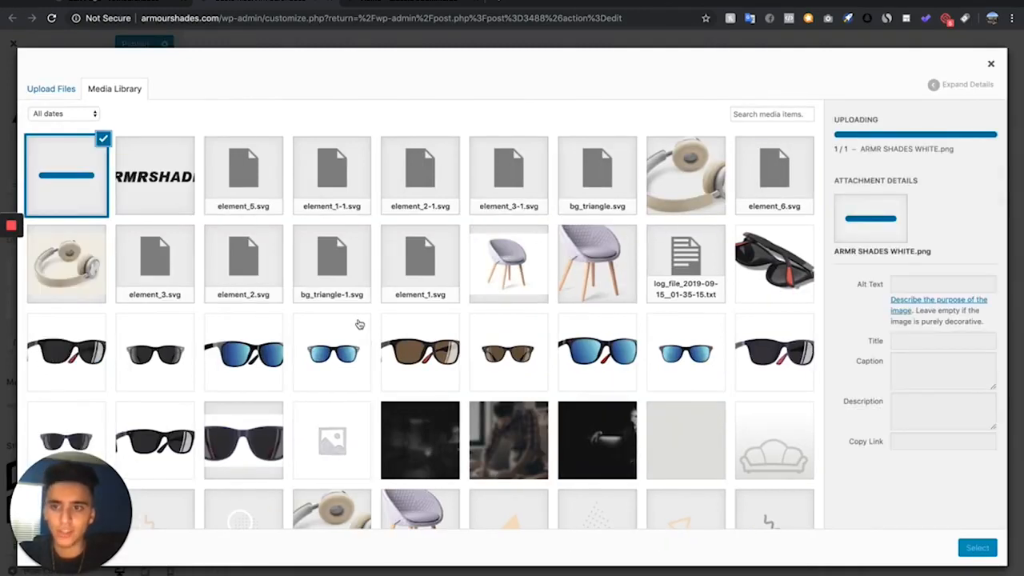
{"action": "left_click", "coordinate": [993, 552]}
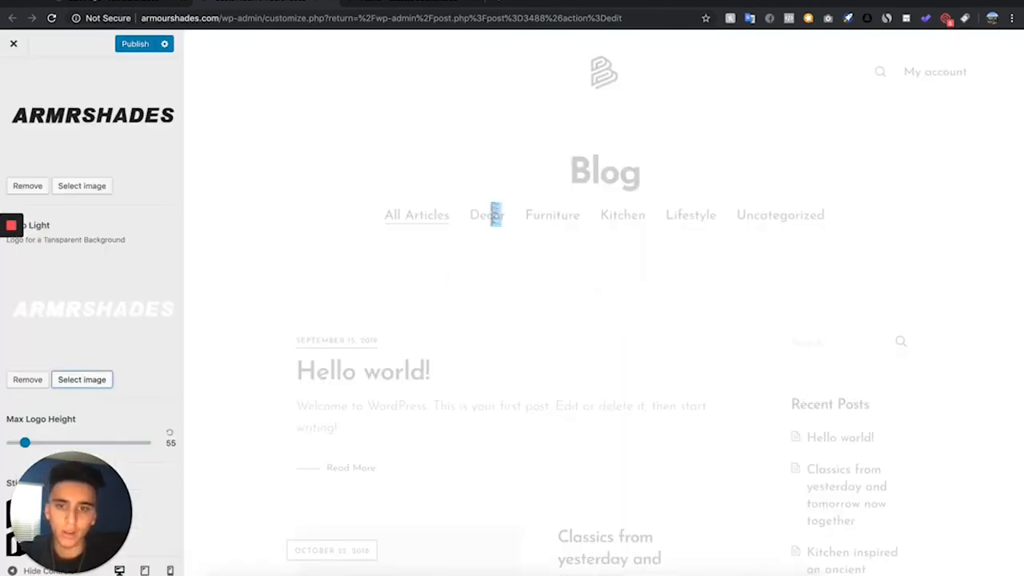
- Replace the sticky logo with the black ARMRSHADES image from the media library
{"action": "scroll", "coordinate": [78, 409], "scroll_direction": "down", "scroll_amount": 3}
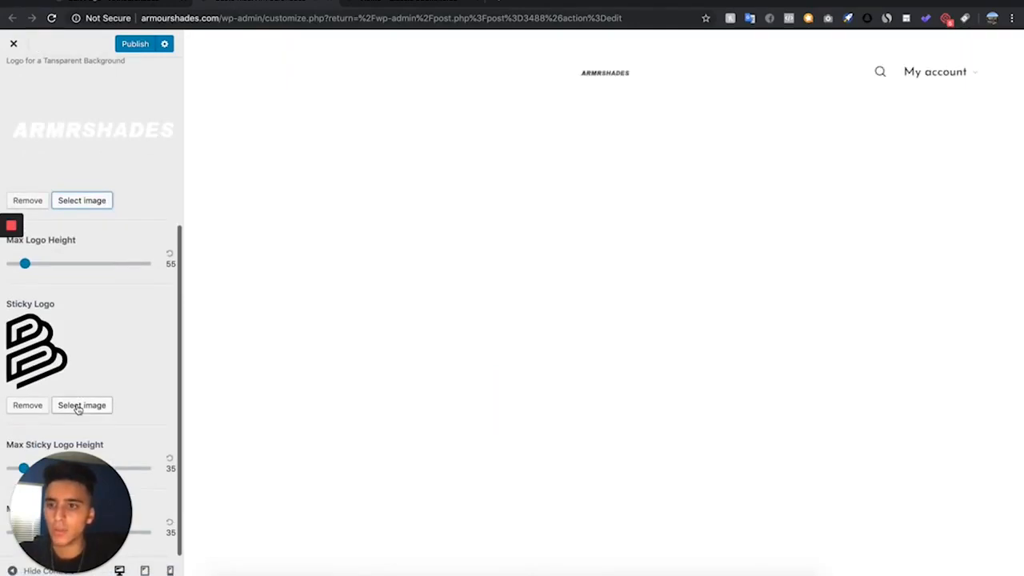
{"action": "left_click", "coordinate": [79, 406]}
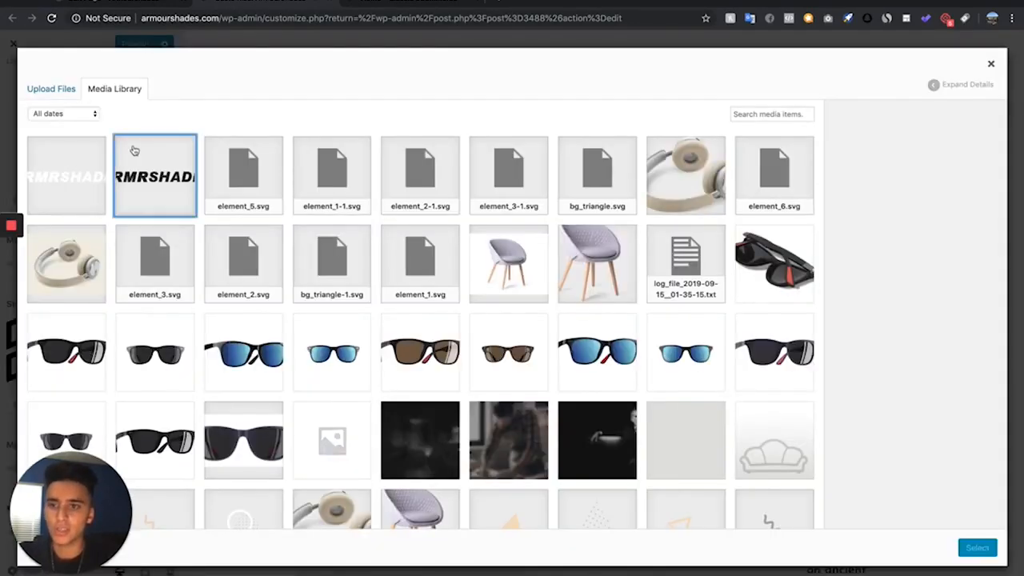
{"action": "left_click", "coordinate": [134, 151]}
{"action": "left_click", "coordinate": [993, 553]}
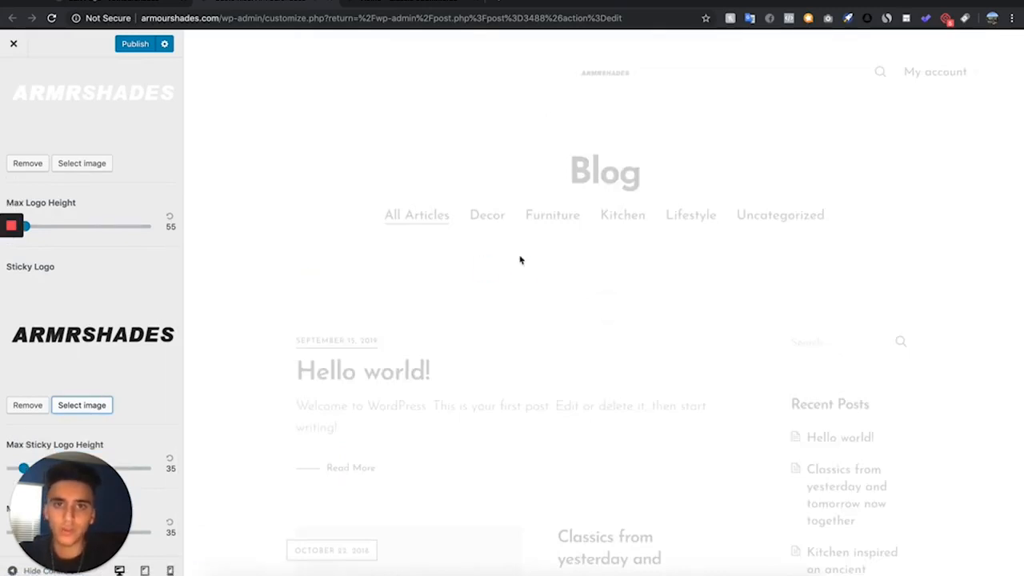
- Set the maximum logo height to 107 and publish it, reloading the live Home – Classic eCommerce page to check the logo
{"action": "scroll", "coordinate": [40, 331], "scroll_direction": "up", "scroll_amount": 5}
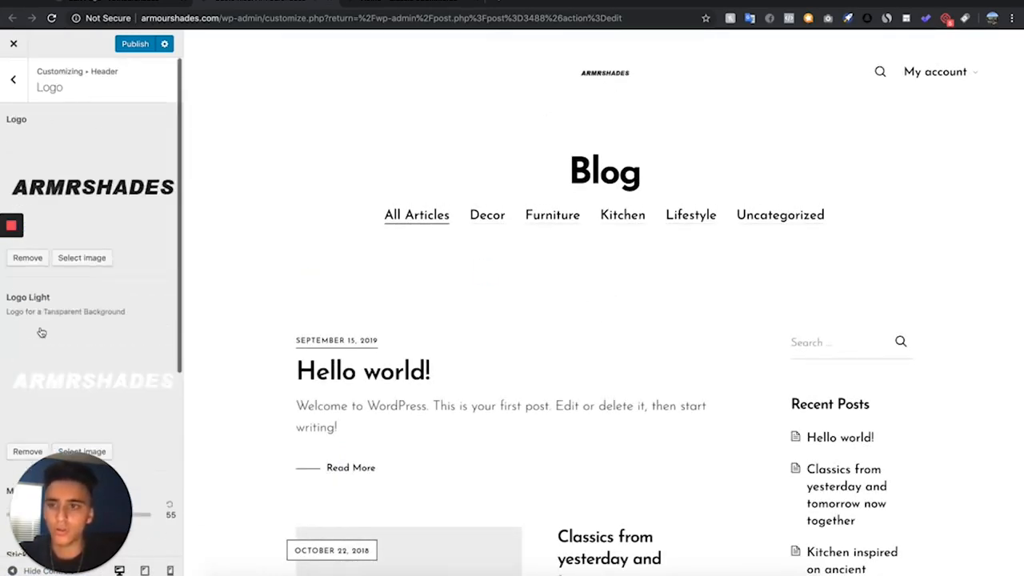
{"action": "scroll", "coordinate": [40, 331], "scroll_direction": "down", "scroll_amount": 4}
{"action": "mouse_move", "coordinate": [39, 331]}
{"action": "left_mouse_down"}
{"action": "mouse_move", "coordinate": [57, 334]}
{"action": "mouse_move", "coordinate": [43, 334]}
{"action": "left_mouse_up"}
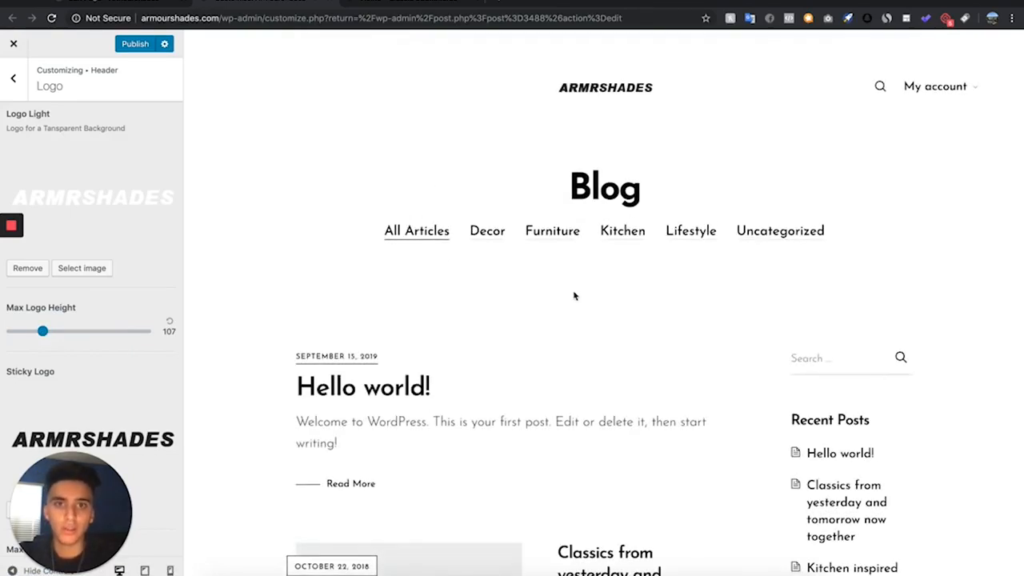
{"action": "left_click", "coordinate": [136, 44]}
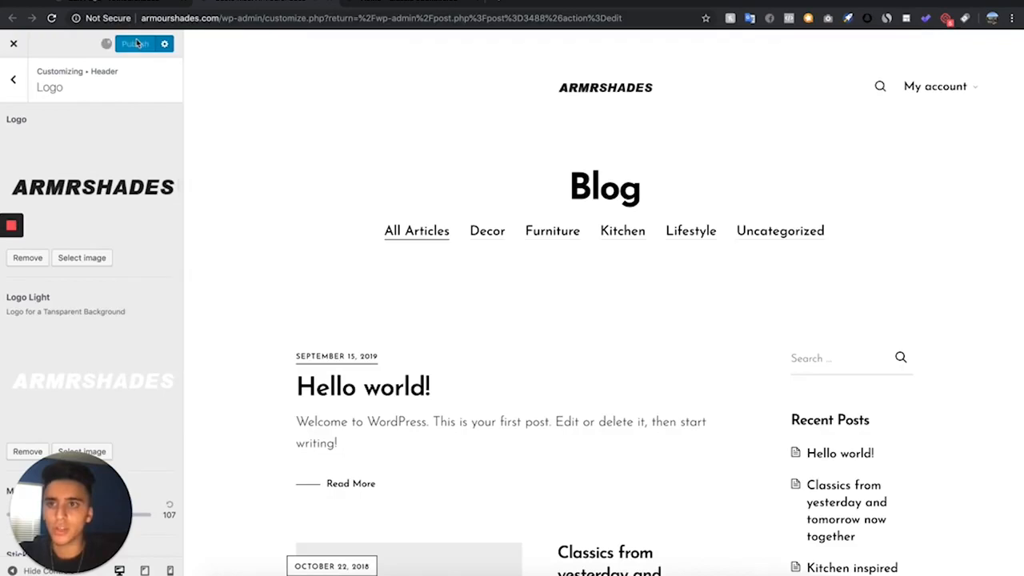
{"action": "left_click", "coordinate": [412, 3]}
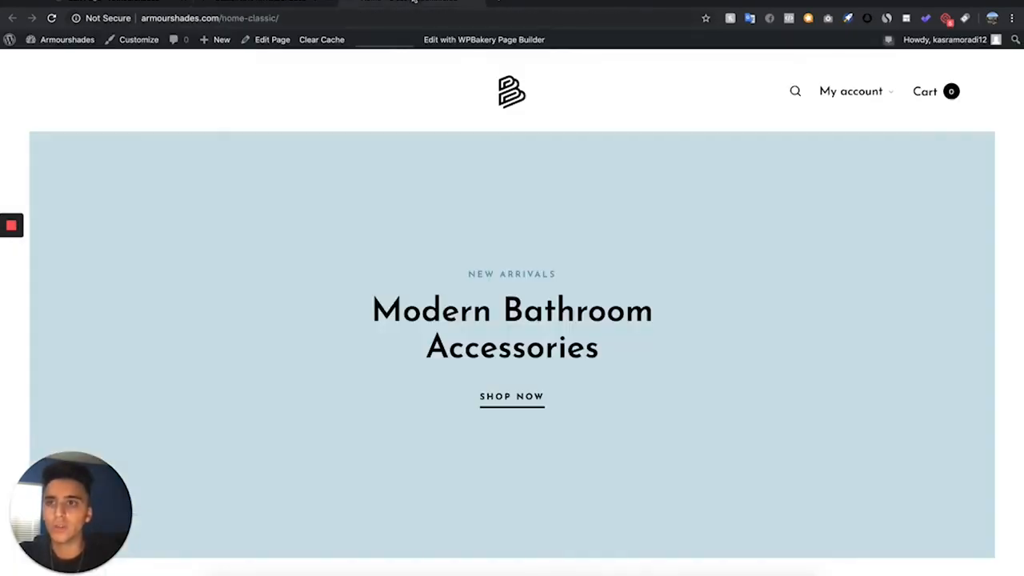
{"action": "left_click", "coordinate": [51, 18]}
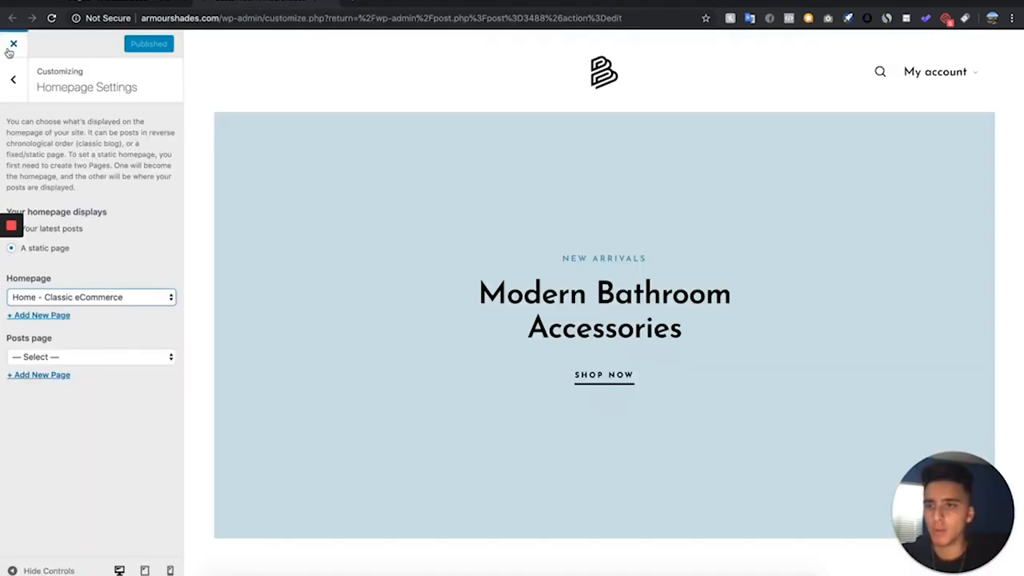
- In the Site Identity settings, replace the tagline with the copied text beginning "Premium Handcrafted Sunglasses for"
{"action": "left_click", "coordinate": [13, 79]}
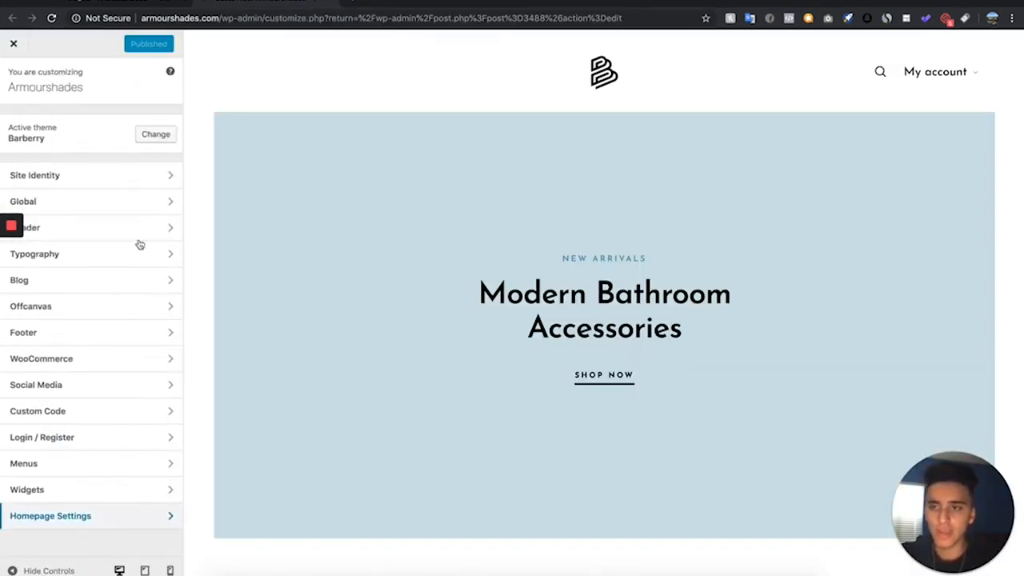
{"action": "left_click", "coordinate": [107, 182]}
{"action": "left_click_drag", "start_coordinate": [127, 177], "coordinate": [2, 96]}
{"action": "key", "text": "BackSpace"}
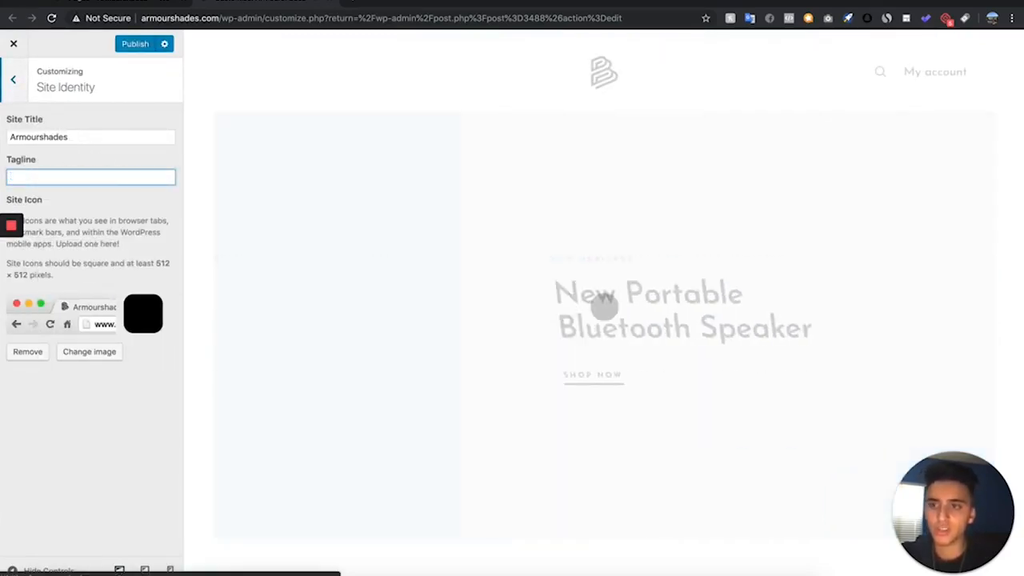
{"action": "key", "text": "super+v"}
- Change the site title to "ARMR Shades" and publish the site identity changes
{"action": "left_click", "coordinate": [42, 138]}
{"action": "key", "text": "BackSpace"}
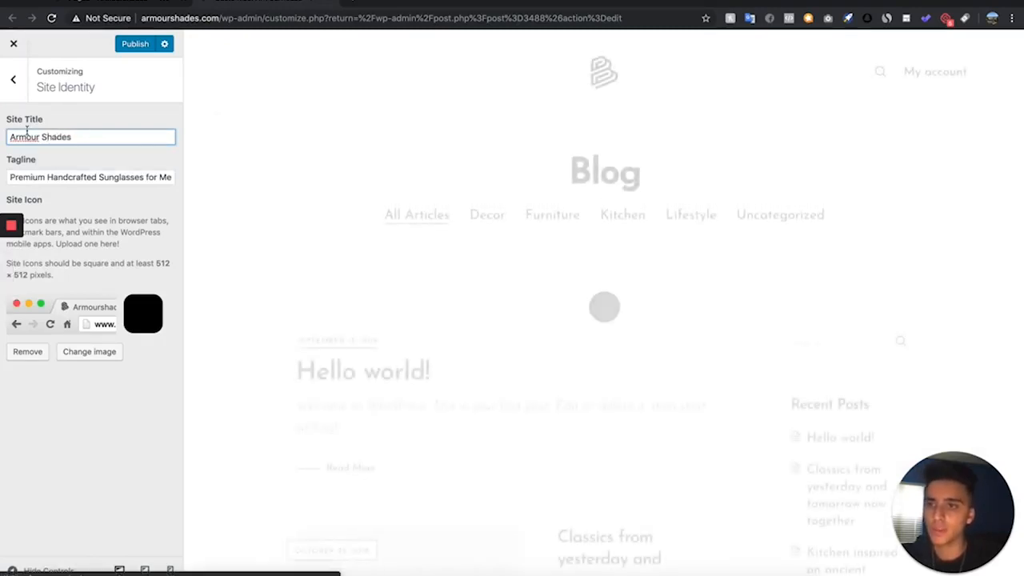
{"action": "key", "text": "BackSpace"}
{"action": "key", "text": "BackSpace"}
{"action": "key", "text": "BackSpace"}
{"action": "key", "text": "BackSpace"}
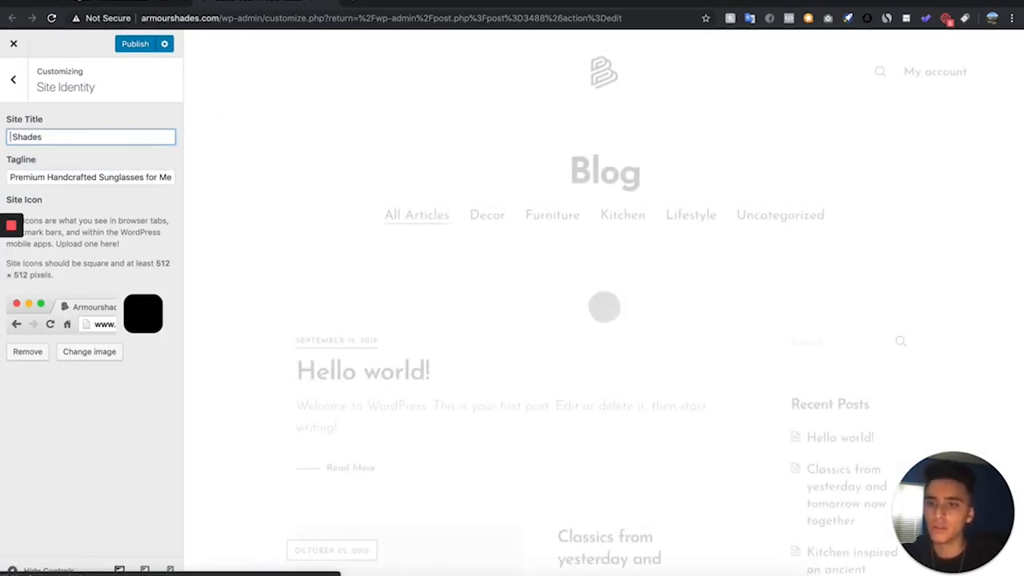
{"action": "type", "text": "ARMR"}
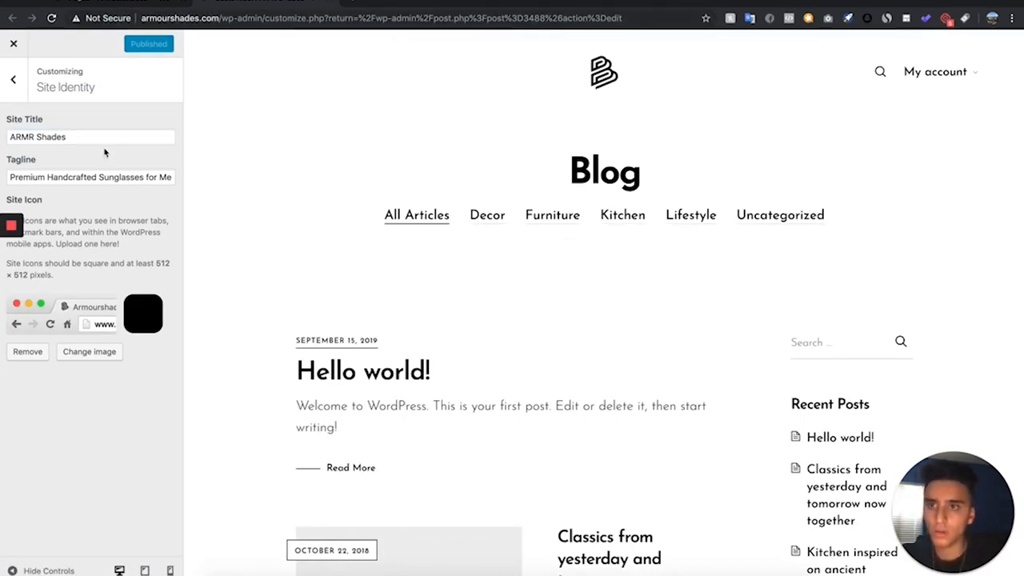
- Replace the site icon with another image from the media library and return to the main Customizer sections
{"action": "left_click", "coordinate": [90, 352]}
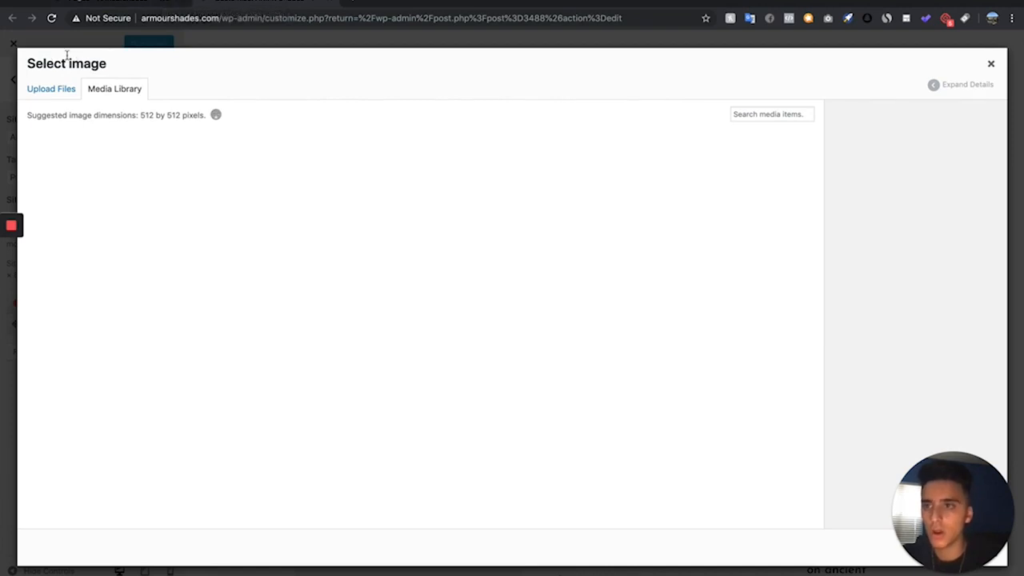
{"action": "left_click", "coordinate": [994, 64]}
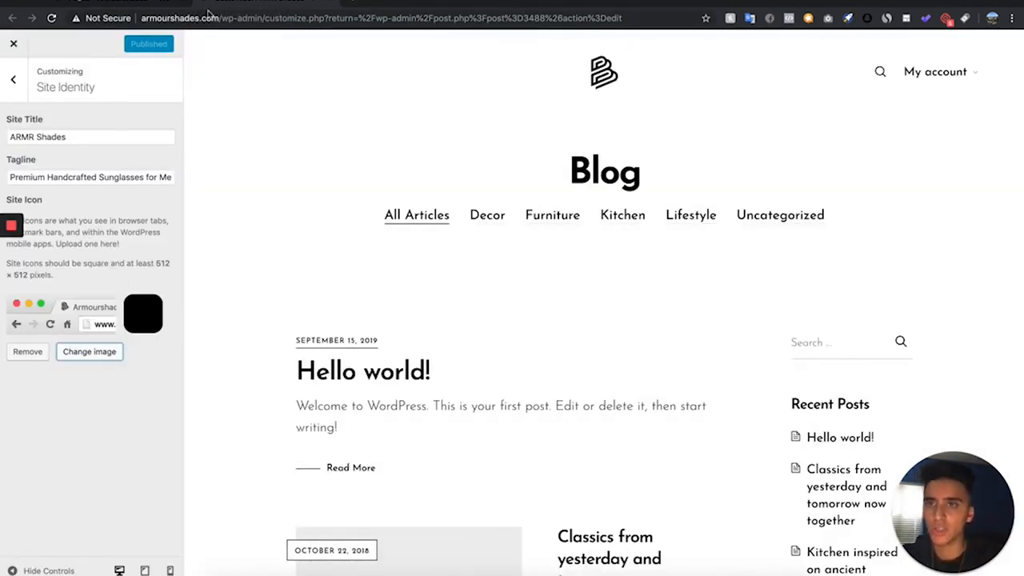
{"action": "left_click", "coordinate": [97, 354]}
{"action": "left_click", "coordinate": [156, 188]}
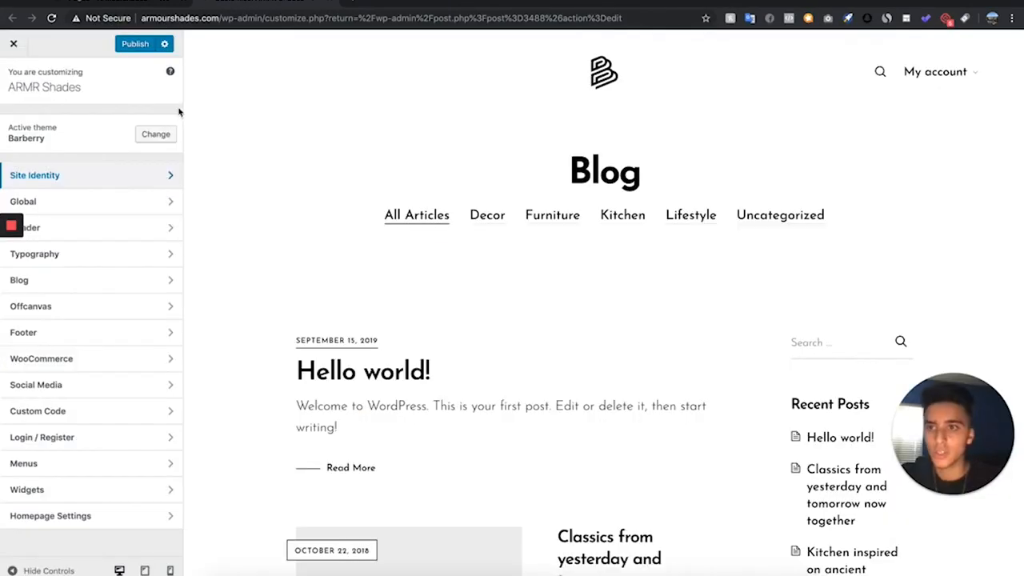
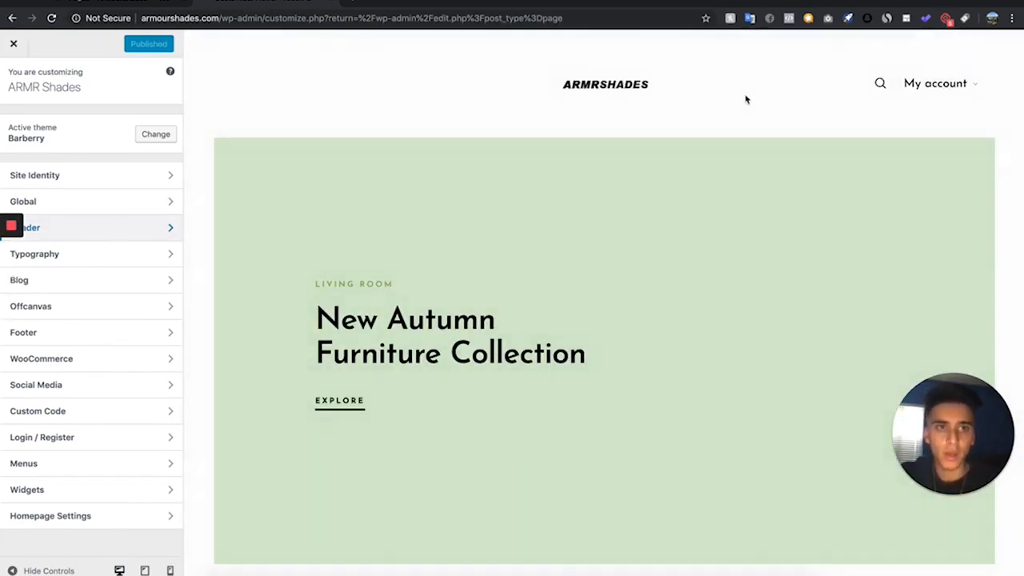
- Turn off My Account in the Header Elements settings and publish the change
{"action": "left_click", "coordinate": [128, 229]}
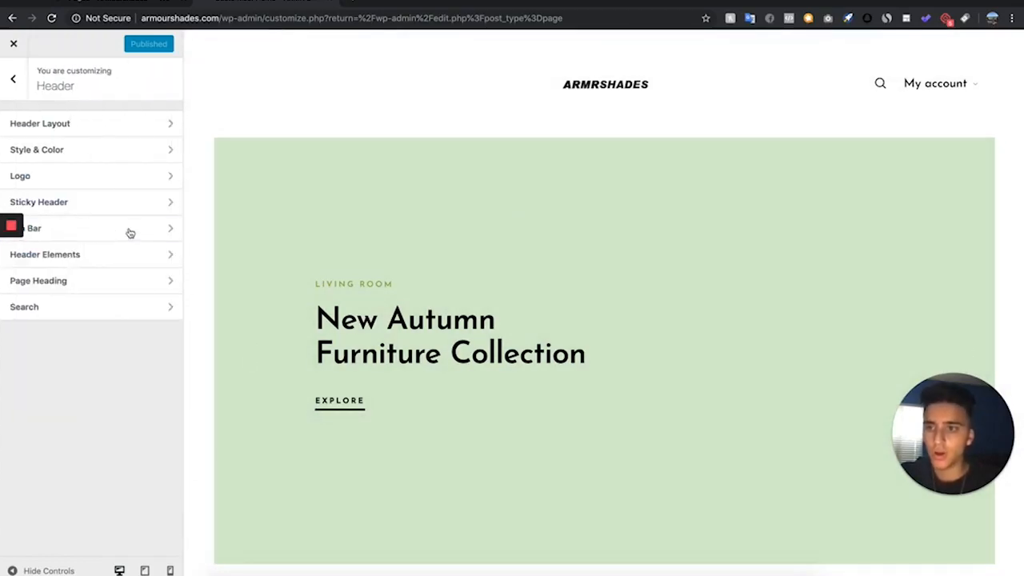
{"action": "left_click", "coordinate": [120, 258]}
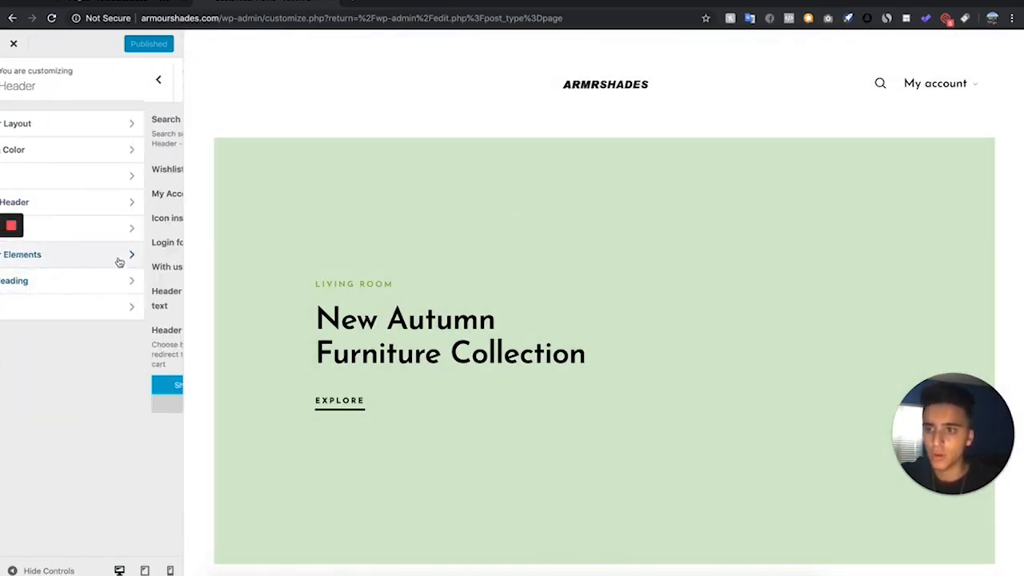
{"action": "left_click", "coordinate": [157, 194]}
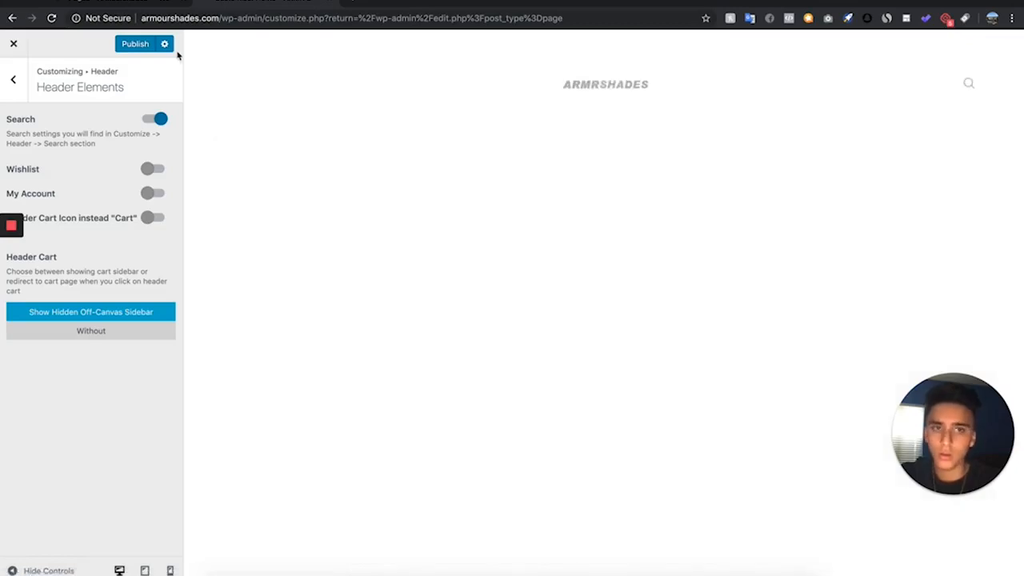
{"action": "left_click", "coordinate": [122, 44]}
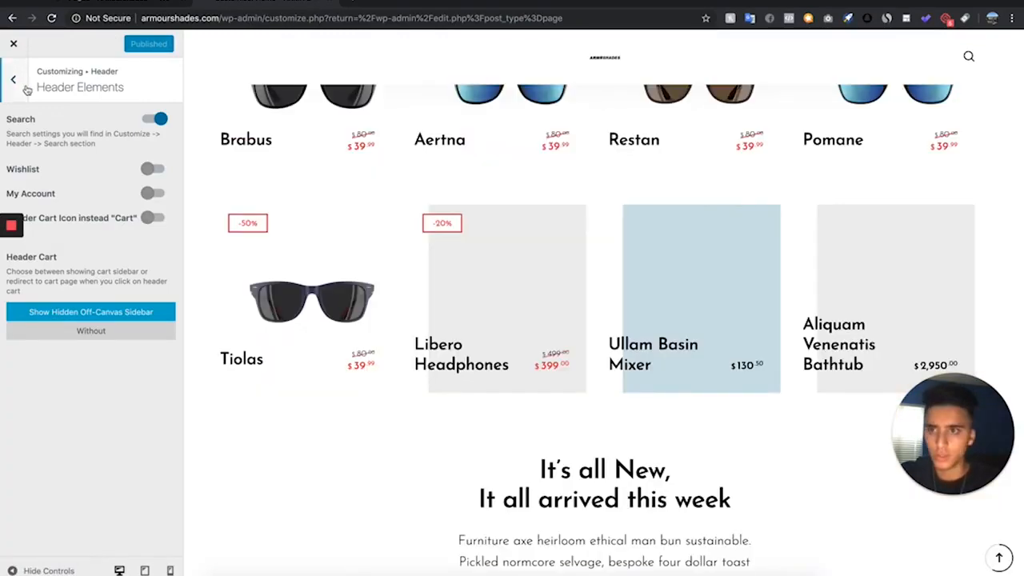
{"action": "left_click", "coordinate": [16, 82]}
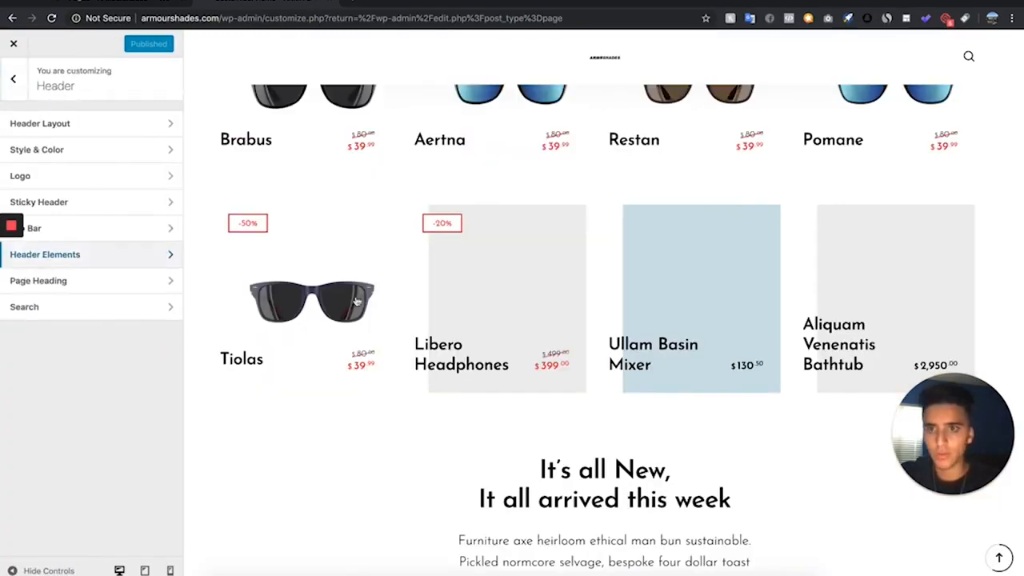
- In the WooCommerce Shop Catalog settings, choose Layout 1 for the product grid and turn off Quick View
{"action": "scroll", "coordinate": [415, 338], "scroll_direction": "up", "scroll_amount": 2}
{"action": "scroll", "coordinate": [420, 300], "scroll_direction": "up", "scroll_amount": 1}
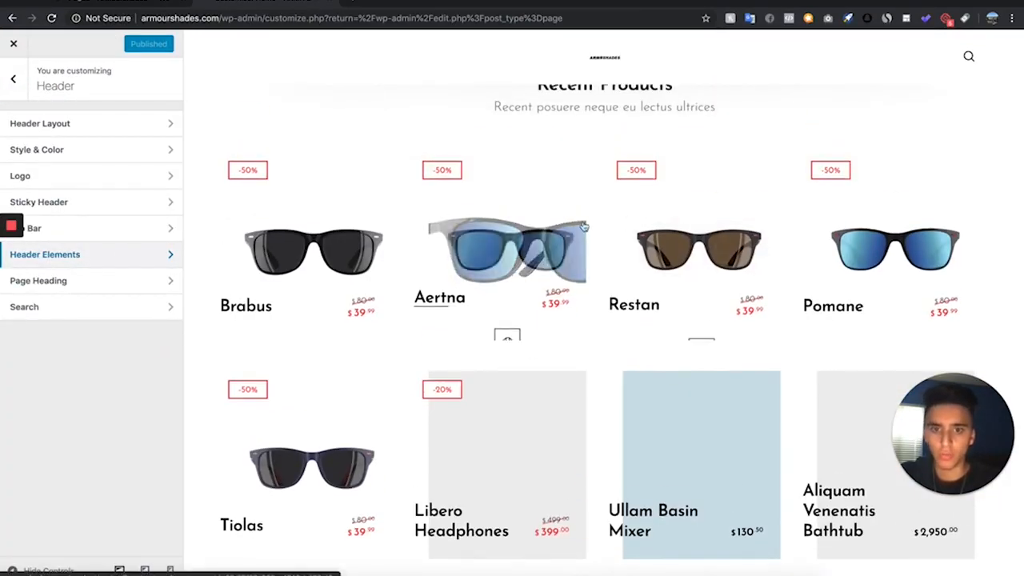
{"action": "left_click", "coordinate": [14, 80]}
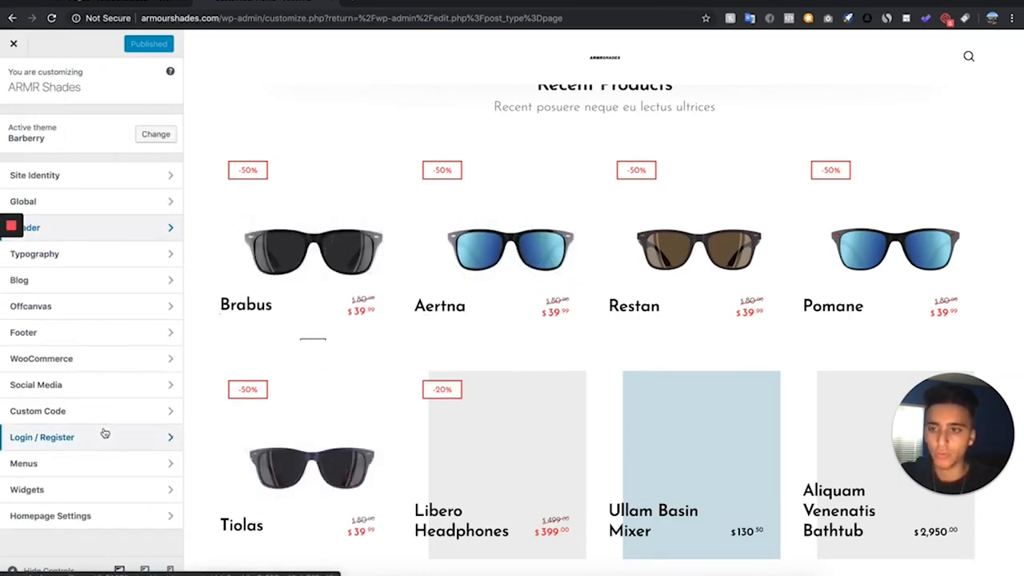
{"action": "left_click", "coordinate": [88, 359]}
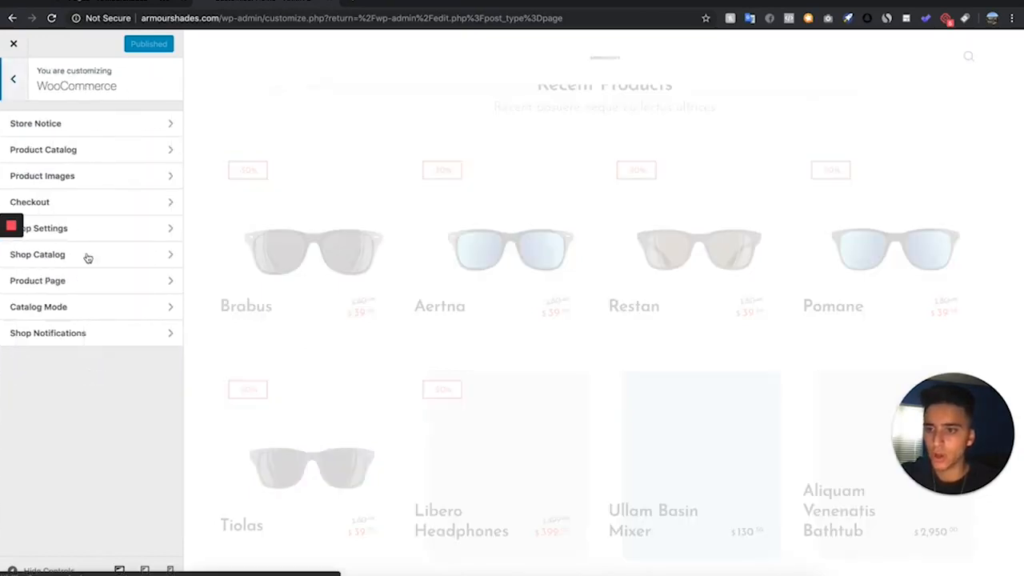
{"action": "left_click", "coordinate": [139, 256]}
{"action": "scroll", "coordinate": [140, 257], "scroll_direction": "down", "scroll_amount": 7}
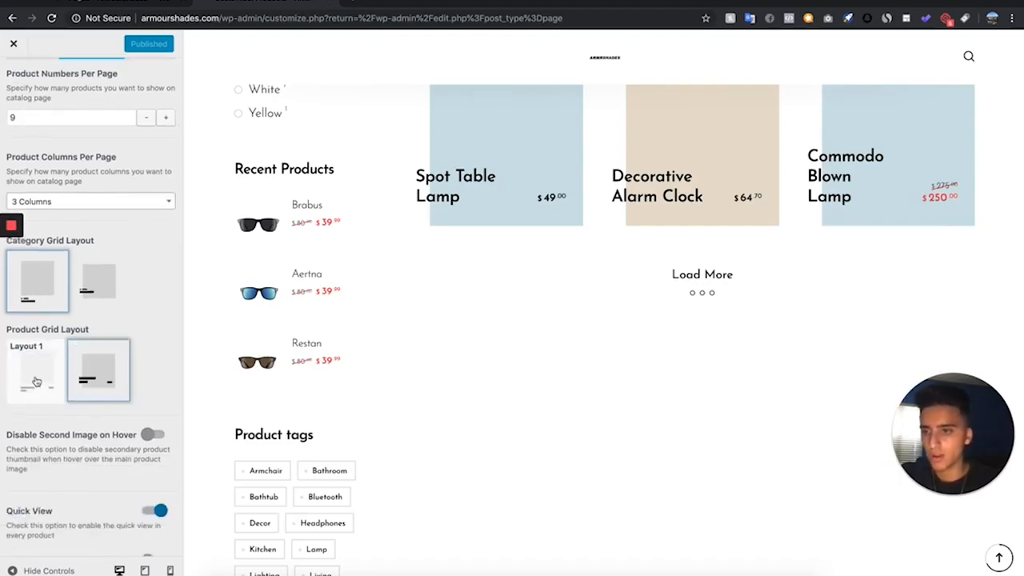
{"action": "left_click", "coordinate": [47, 377]}
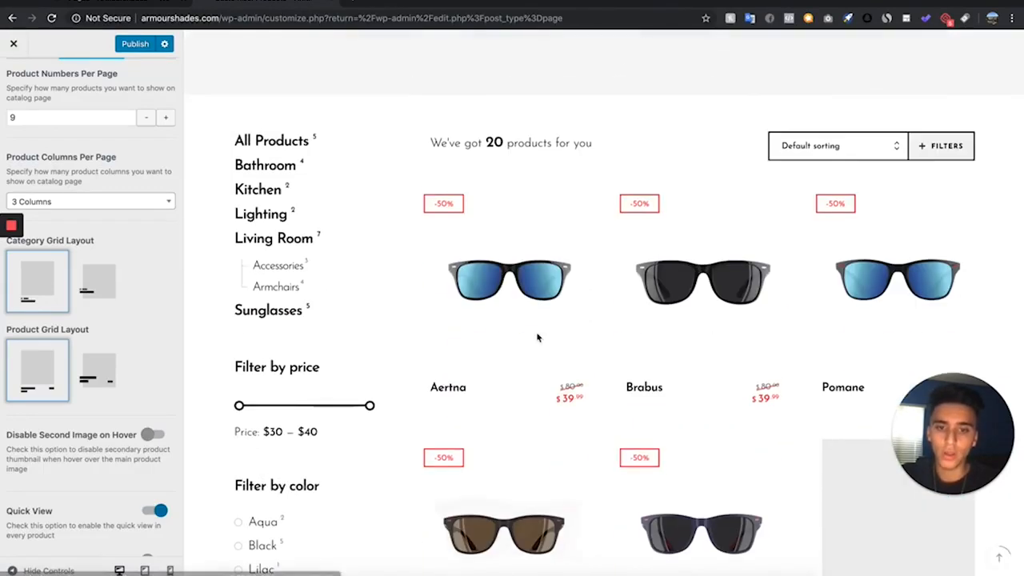
{"action": "scroll", "coordinate": [48, 344], "scroll_direction": "down", "scroll_amount": 2}
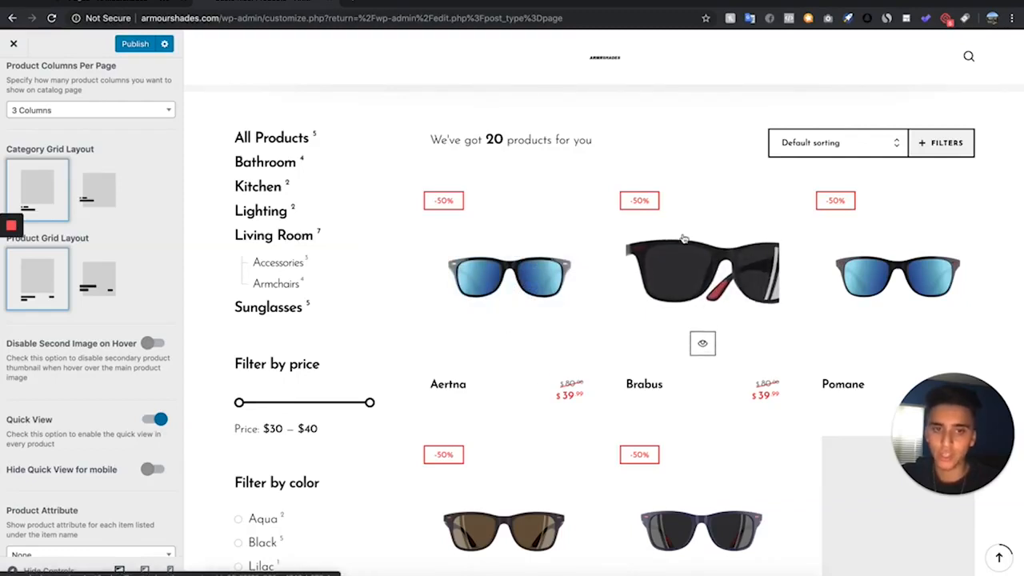
{"action": "left_click", "coordinate": [157, 421]}
- Turn off the shop sidebar and the categories in the page heading for the shop catalog
{"action": "scroll", "coordinate": [148, 384], "scroll_direction": "up", "scroll_amount": 8}
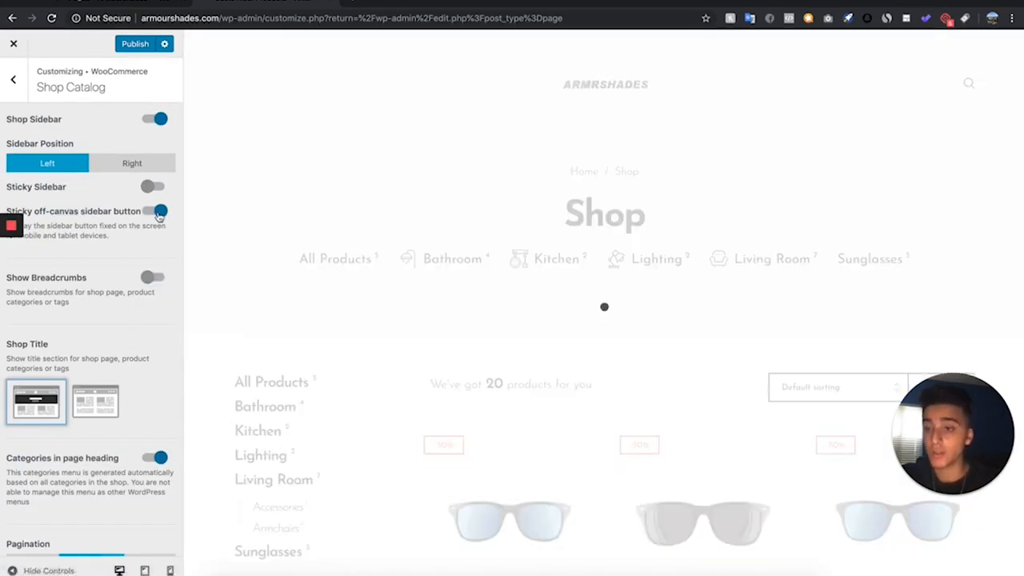
{"action": "left_click", "coordinate": [155, 118]}
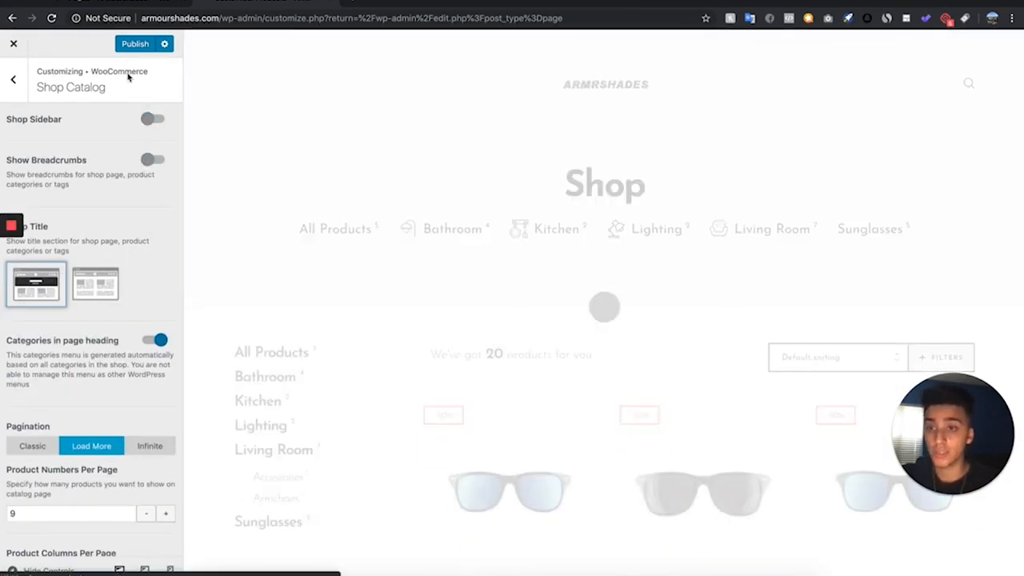
{"action": "scroll", "coordinate": [400, 240], "scroll_direction": "down", "scroll_amount": 1}
{"action": "scroll", "coordinate": [153, 304], "scroll_direction": "down", "scroll_amount": 1}
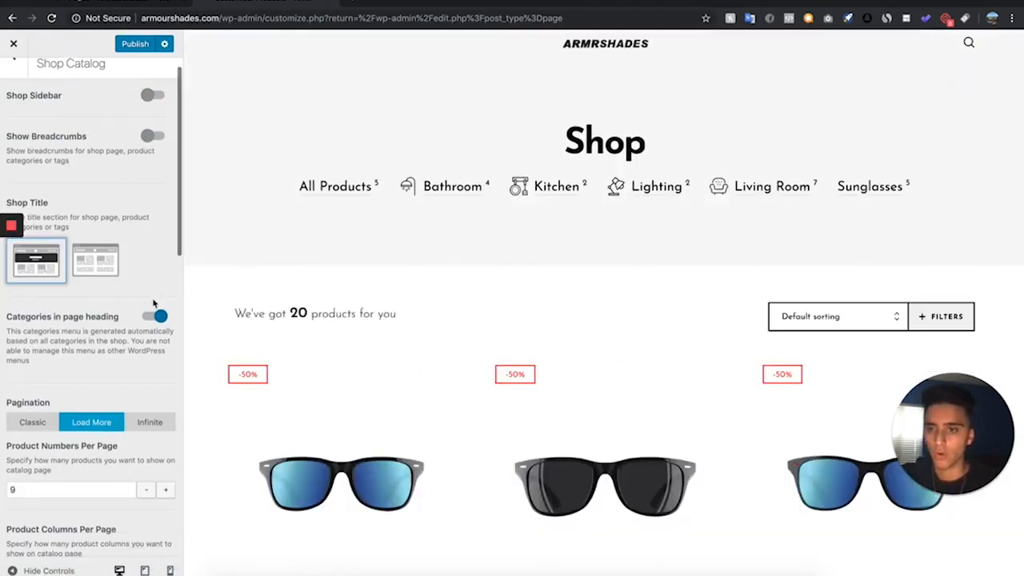
{"action": "left_click", "coordinate": [153, 318]}
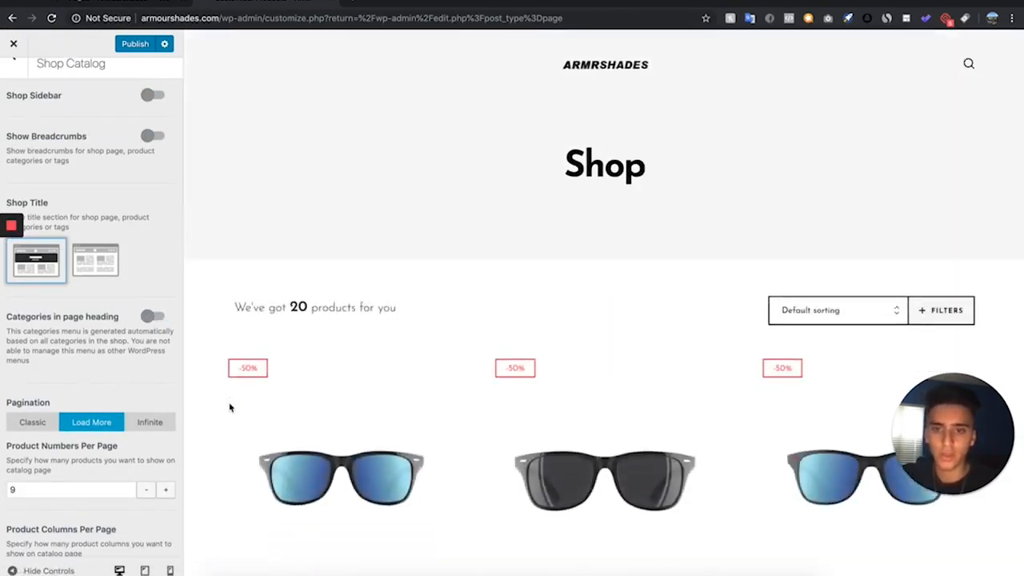
- Set the shop catalog's Shop Title option to Disable
{"action": "scroll", "coordinate": [88, 320], "scroll_direction": "down", "scroll_amount": 2}
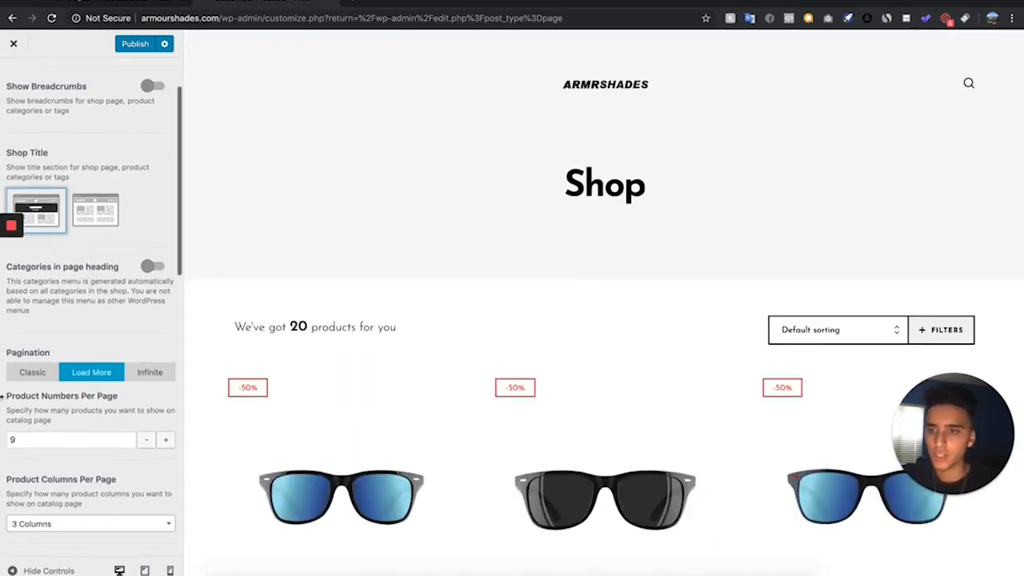
{"action": "scroll", "coordinate": [85, 217], "scroll_direction": "up", "scroll_amount": 3}
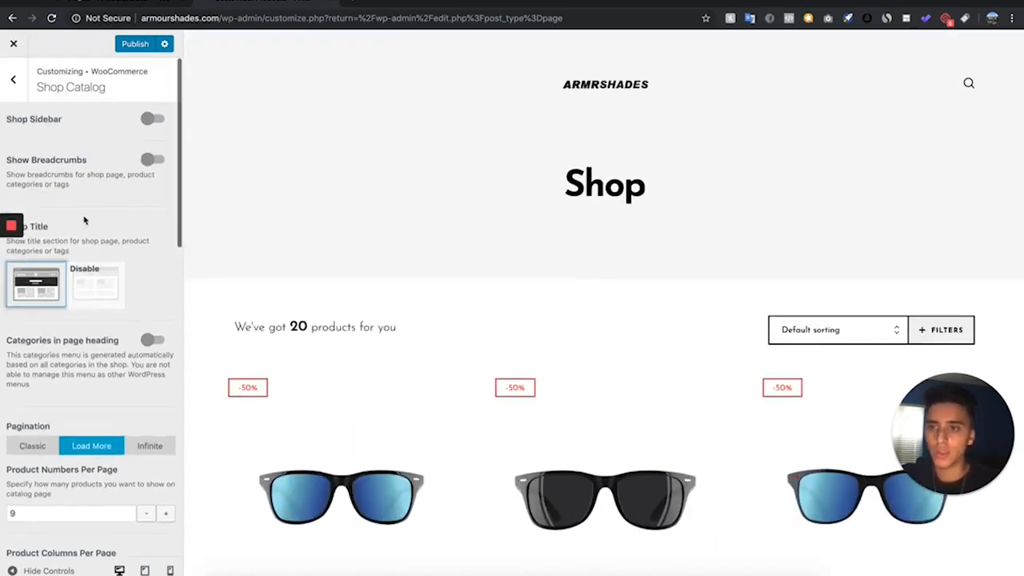
{"action": "left_click", "coordinate": [94, 301]}
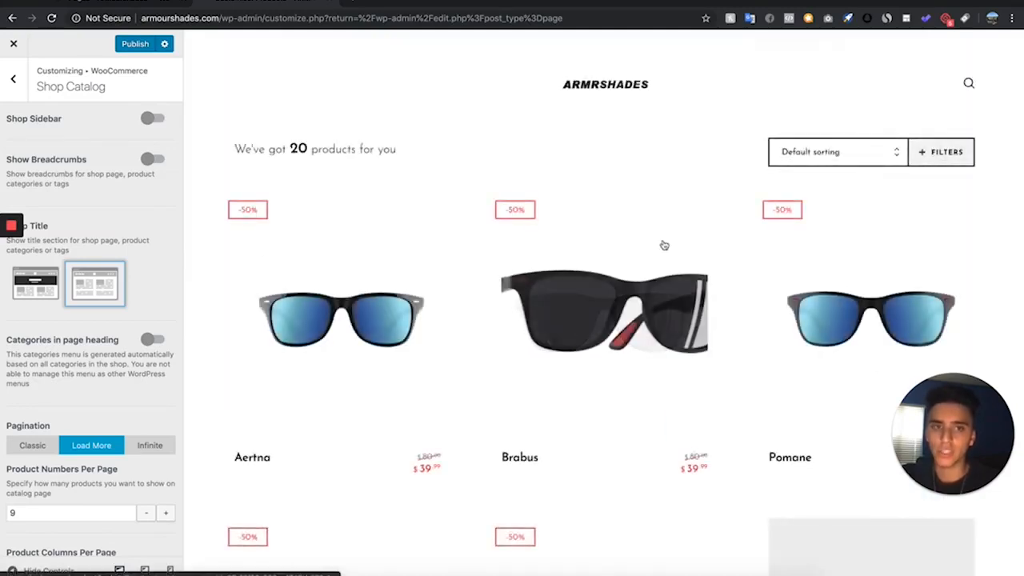
- Set the product labels to Solid, turn off the "New" label on products and publish the shop catalog changes
{"action": "scroll", "coordinate": [663, 245], "scroll_direction": "down", "scroll_amount": 5}
{"action": "scroll", "coordinate": [81, 375], "scroll_direction": "down", "scroll_amount": 3}
{"action": "scroll", "coordinate": [80, 375], "scroll_direction": "down", "scroll_amount": 10}
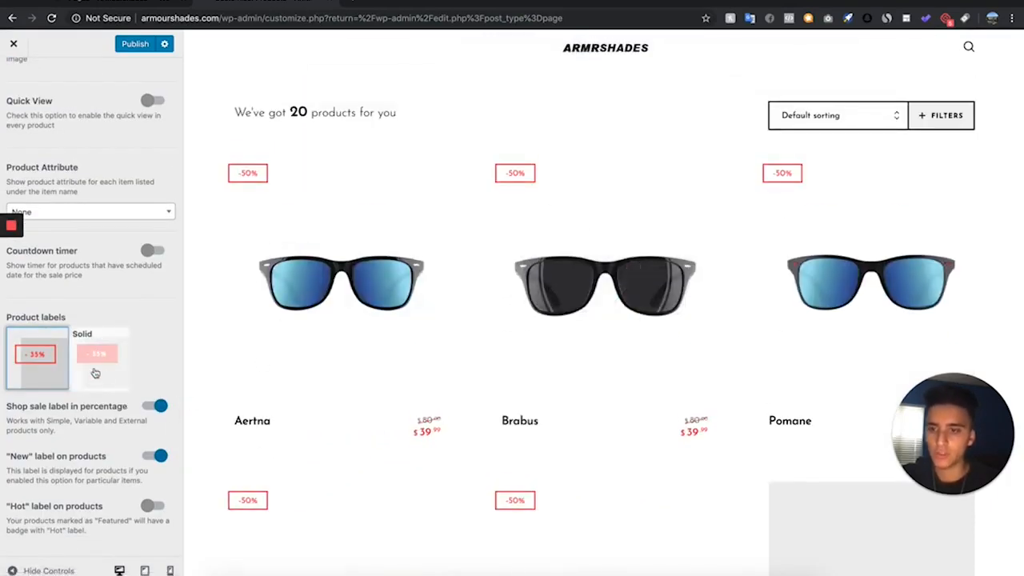
{"action": "left_click", "coordinate": [97, 372]}
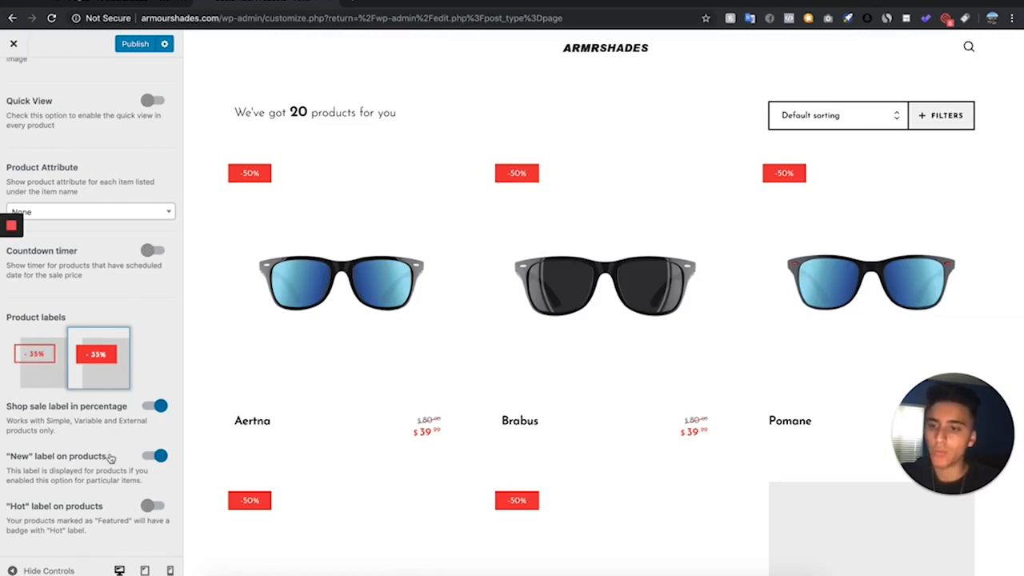
{"action": "left_click", "coordinate": [159, 456]}
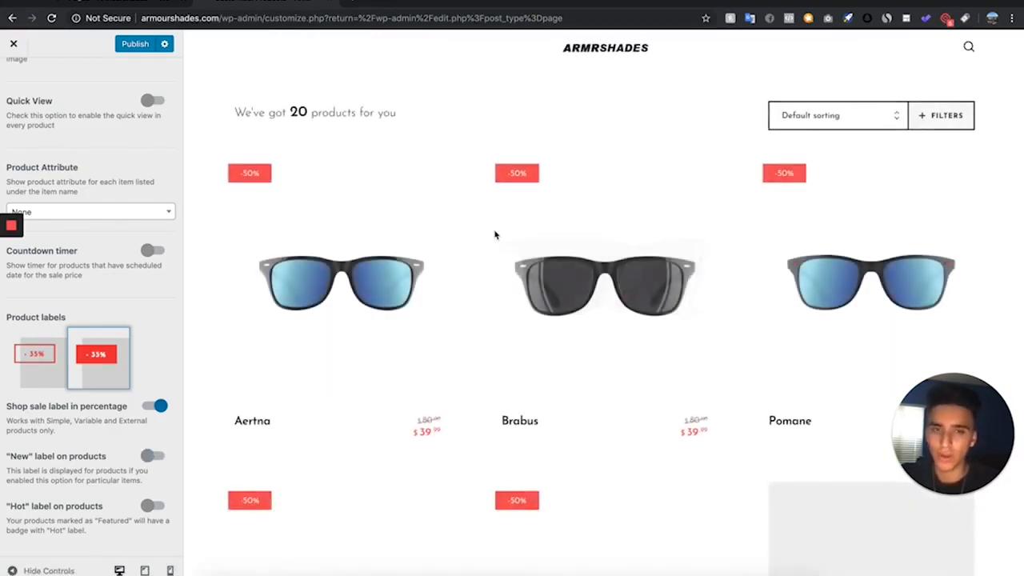
{"action": "scroll", "coordinate": [93, 306], "scroll_direction": "up", "scroll_amount": 15}
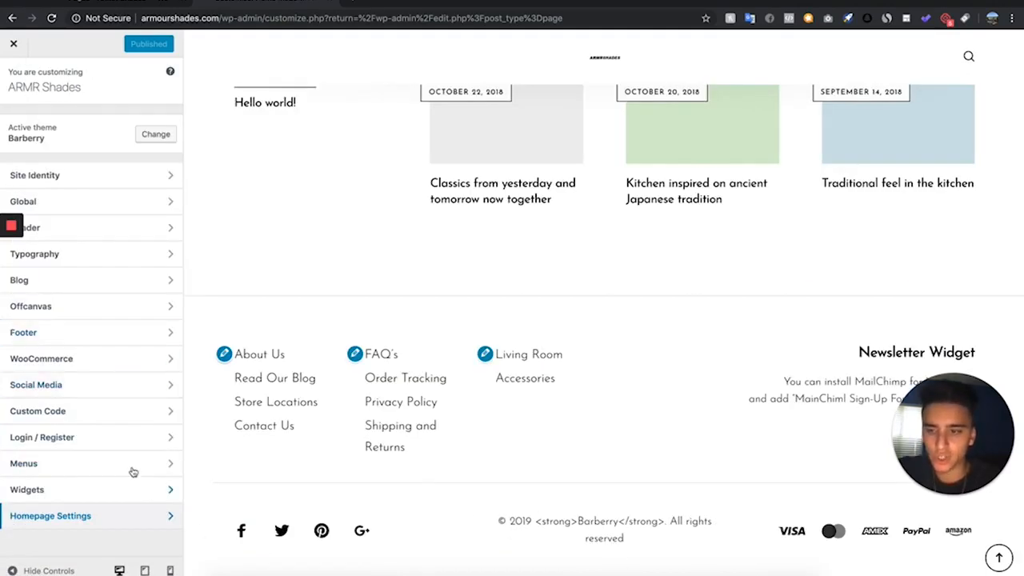
- Turn off the Footer Reveal Effect in the Footer settings
{"action": "left_click", "coordinate": [64, 331]}
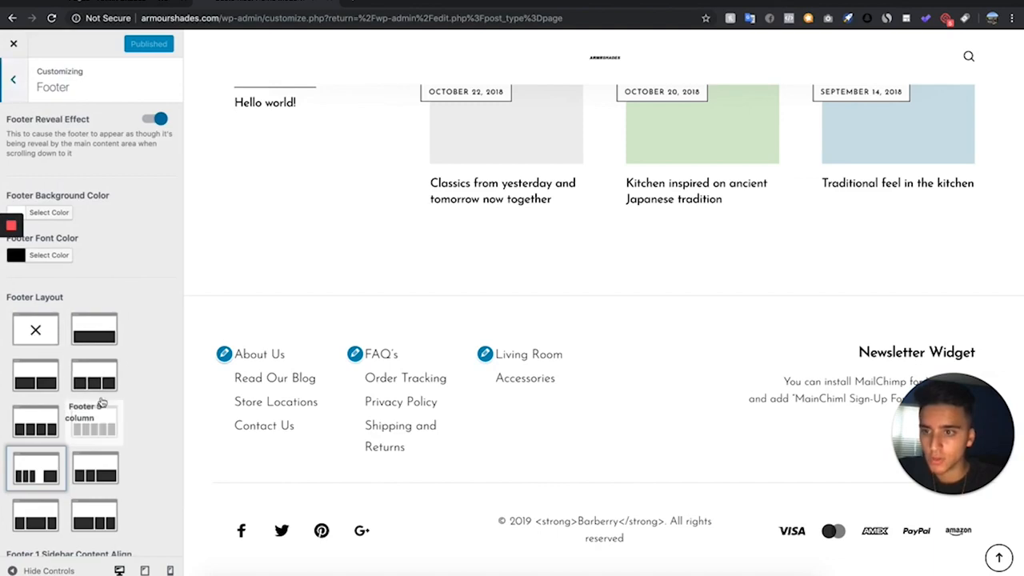
{"action": "scroll", "coordinate": [120, 230], "scroll_direction": "down", "scroll_amount": 1}
{"action": "left_click", "coordinate": [160, 96]}
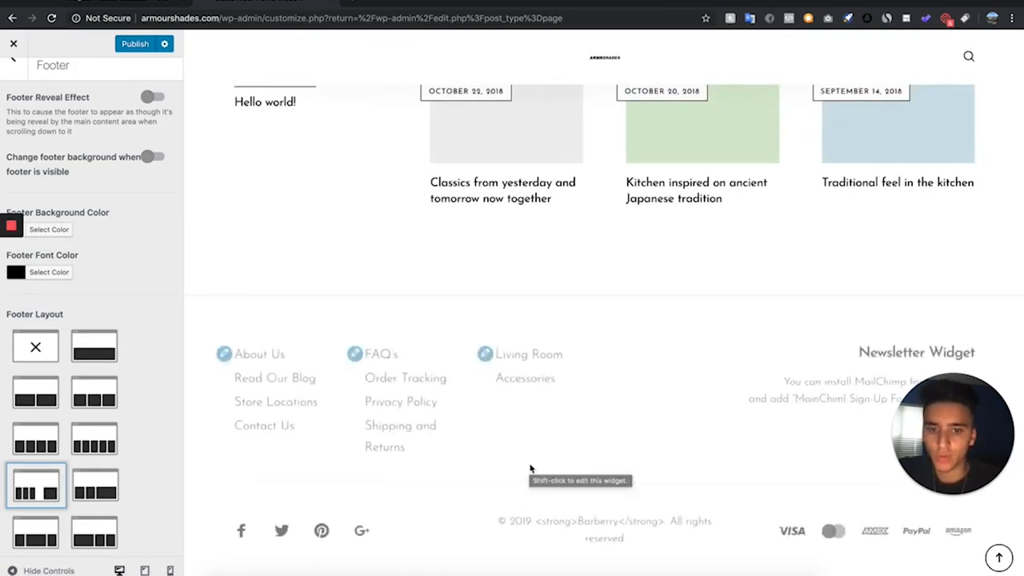
- In the footnote copyright text, replace "Barberry" with "ARMR SHADES" between the strong tags
{"action": "scroll", "coordinate": [51, 314], "scroll_direction": "down", "scroll_amount": 4}
{"action": "scroll", "coordinate": [51, 314], "scroll_direction": "down", "scroll_amount": 15}
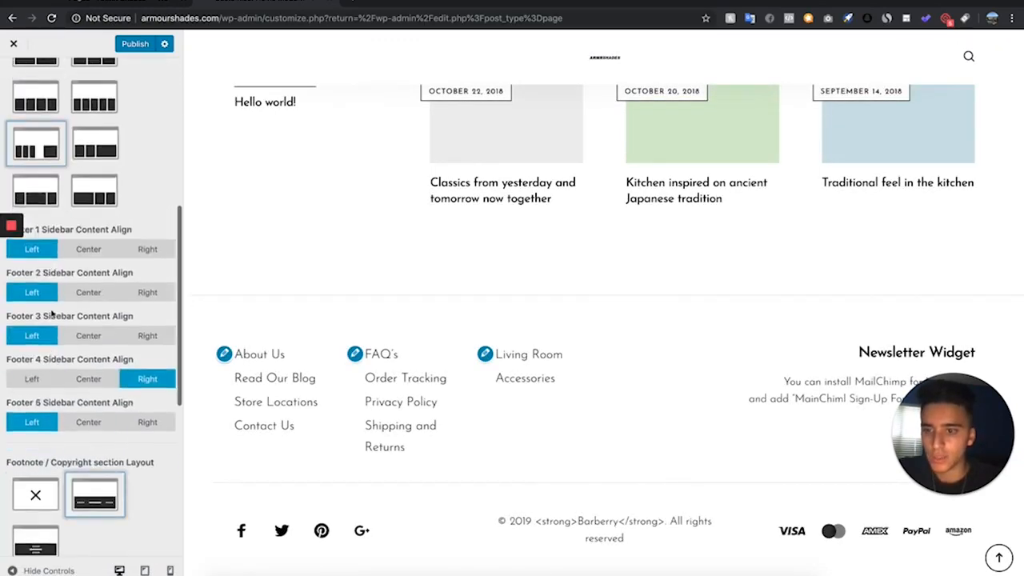
{"action": "left_click_drag", "start_coordinate": [41, 255], "coordinate": [78, 261]}
{"action": "left_click", "coordinate": [113, 258]}
{"action": "left_click", "coordinate": [95, 250]}
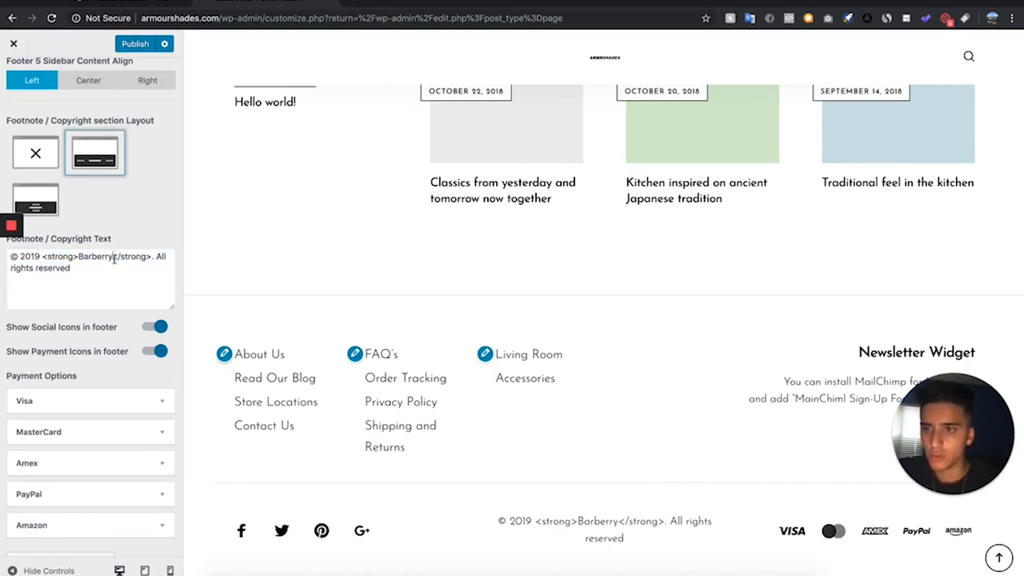
{"action": "key", "text": "BackSpace"}
{"action": "key", "text": "BackSpace"}
{"action": "key", "text": "BackSpace"}
{"action": "key", "text": "BackSpace"}
{"action": "key", "text": "BackSpace"}
{"action": "key", "text": "BackSpace"}
{"action": "key", "text": "BackSpace"}
{"action": "key", "text": "BackSpace"}
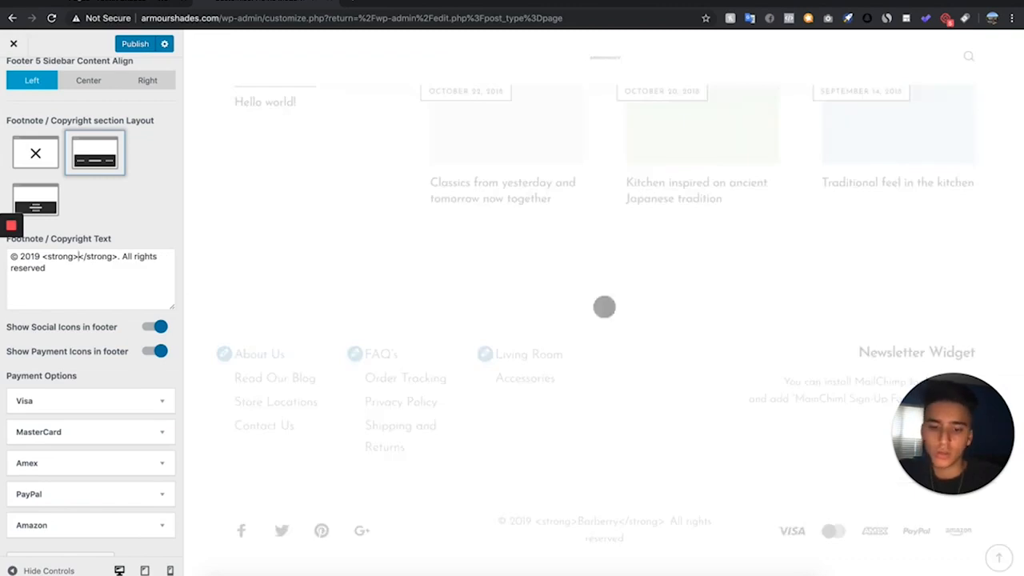
{"action": "type", "text": "ARMR SHADES"}
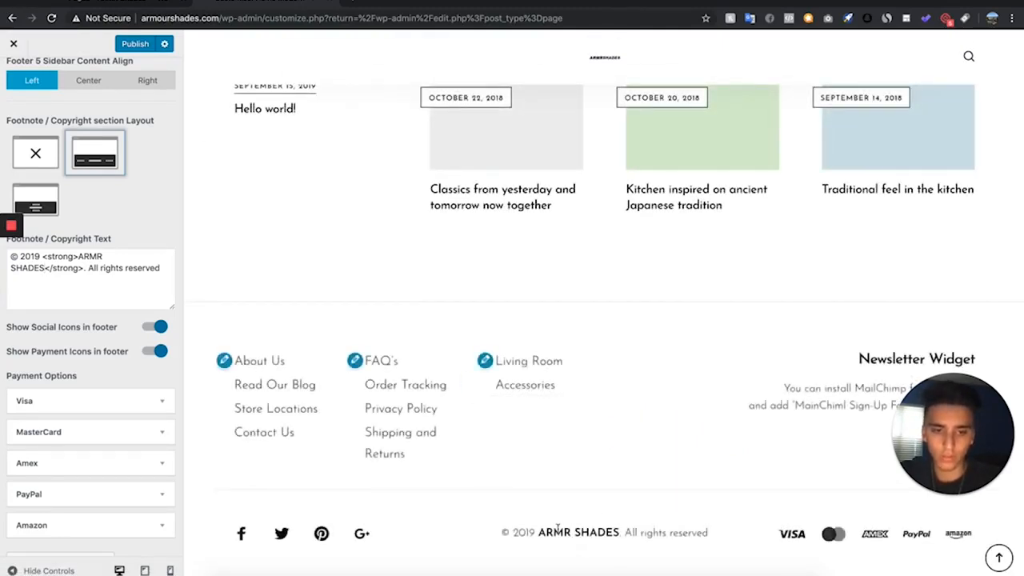
- Remove PayPal and Amazon from the footer's payment options, check the page preview and publish the footer changes
{"action": "scroll", "coordinate": [75, 333], "scroll_direction": "up", "scroll_amount": 3}
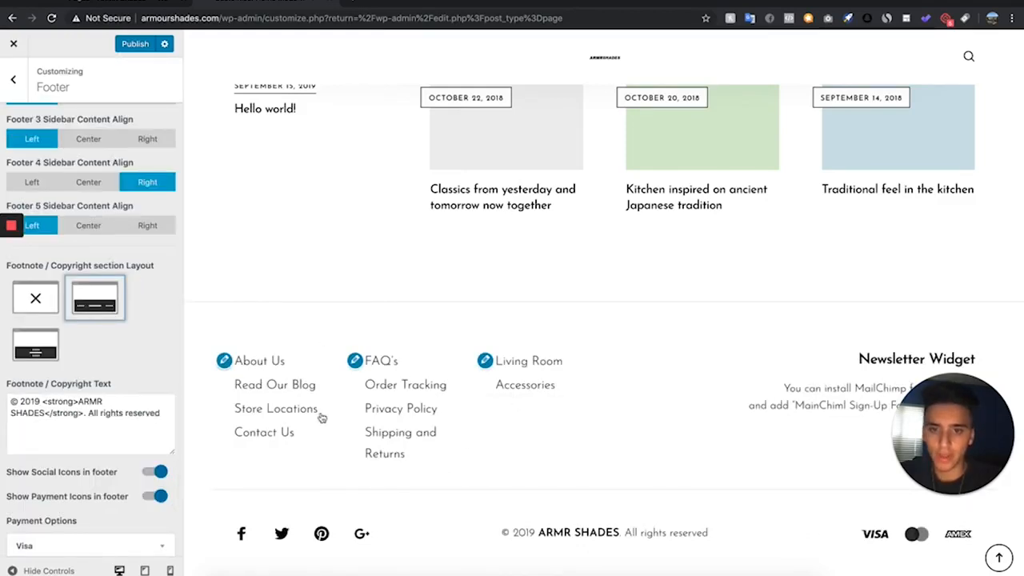
{"action": "scroll", "coordinate": [525, 463], "scroll_direction": "up", "scroll_amount": 2}
{"action": "scroll", "coordinate": [525, 464], "scroll_direction": "down", "scroll_amount": 2}
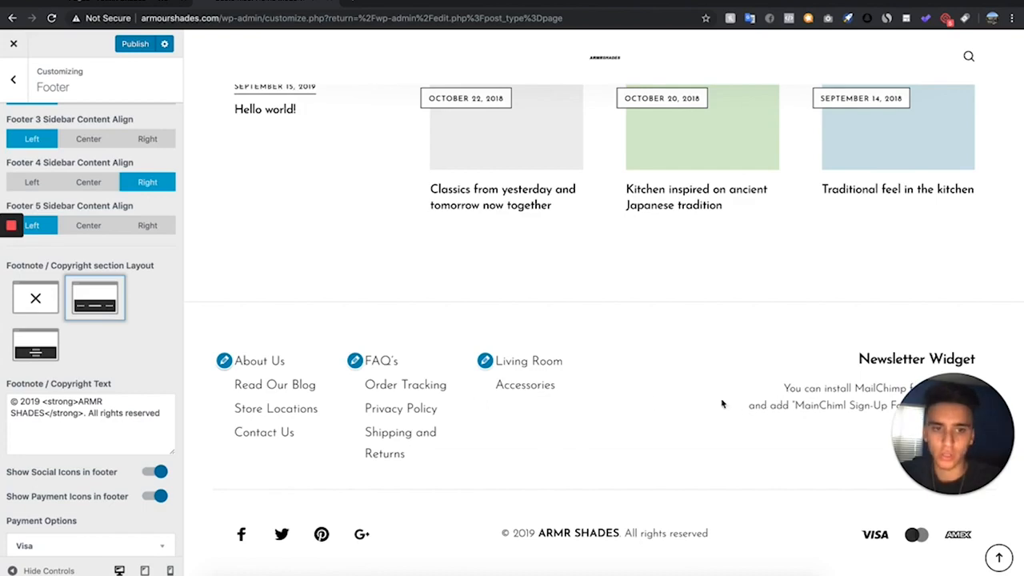
{"action": "scroll", "coordinate": [638, 303], "scroll_direction": "up", "scroll_amount": 1}
{"action": "scroll", "coordinate": [638, 303], "scroll_direction": "down", "scroll_amount": 1}
{"action": "scroll", "coordinate": [638, 302], "scroll_direction": "up", "scroll_amount": 4}
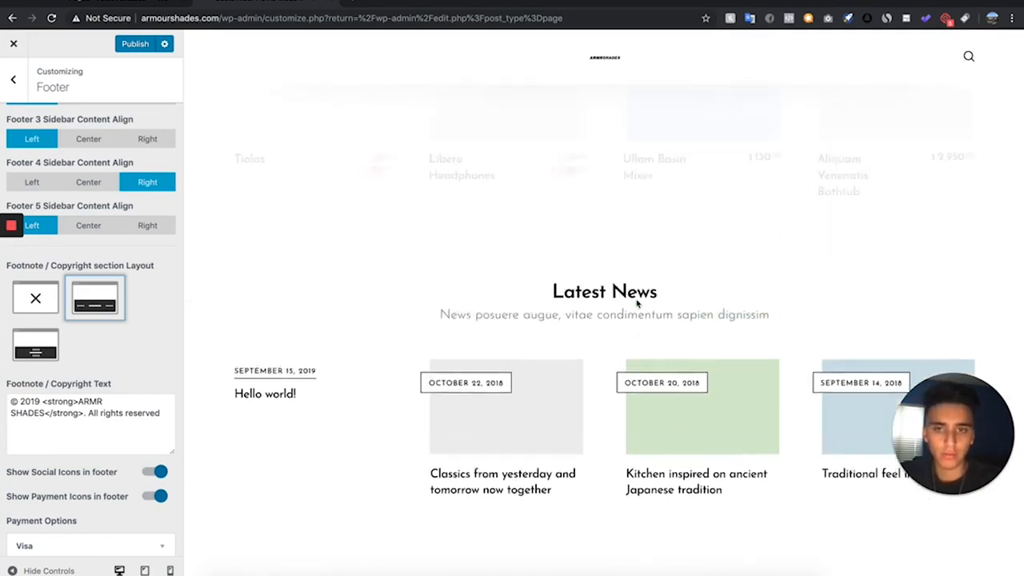
{"action": "scroll", "coordinate": [637, 302], "scroll_direction": "up", "scroll_amount": 2}
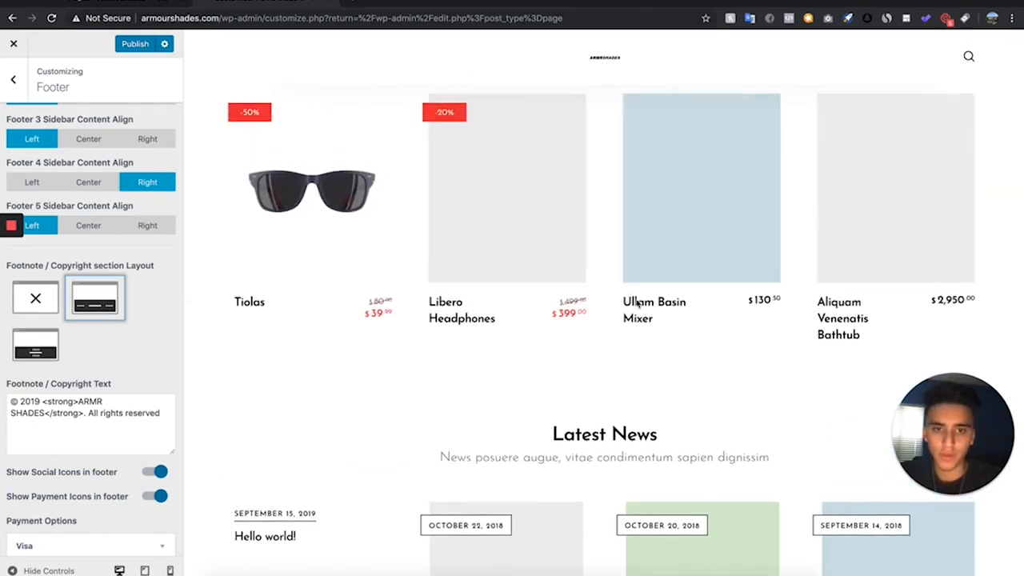
{"action": "left_click", "coordinate": [130, 44]}
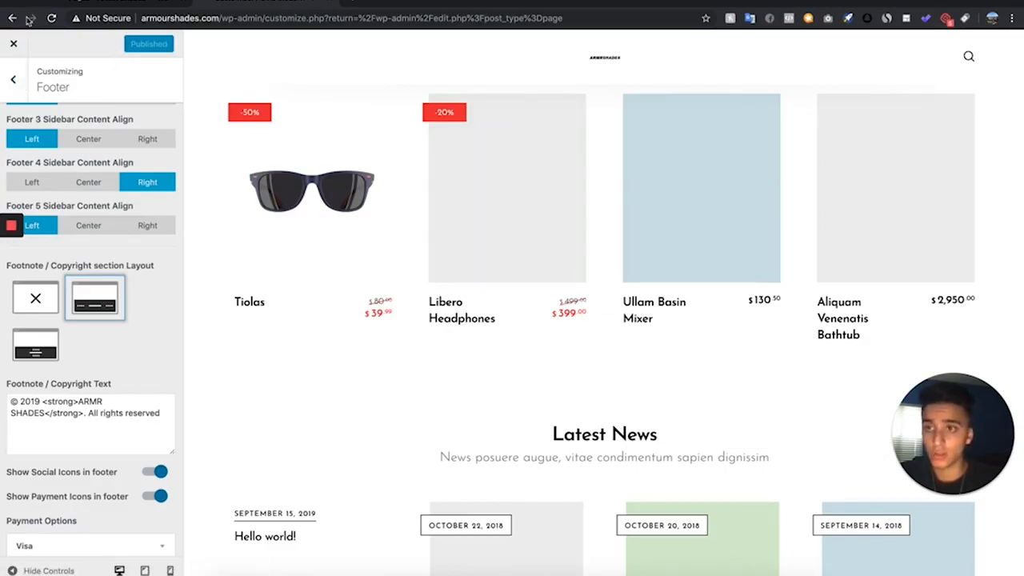
- Close the Customizer and return to the Home page in the WPBakery editor
{"action": "left_click", "coordinate": [14, 43]}
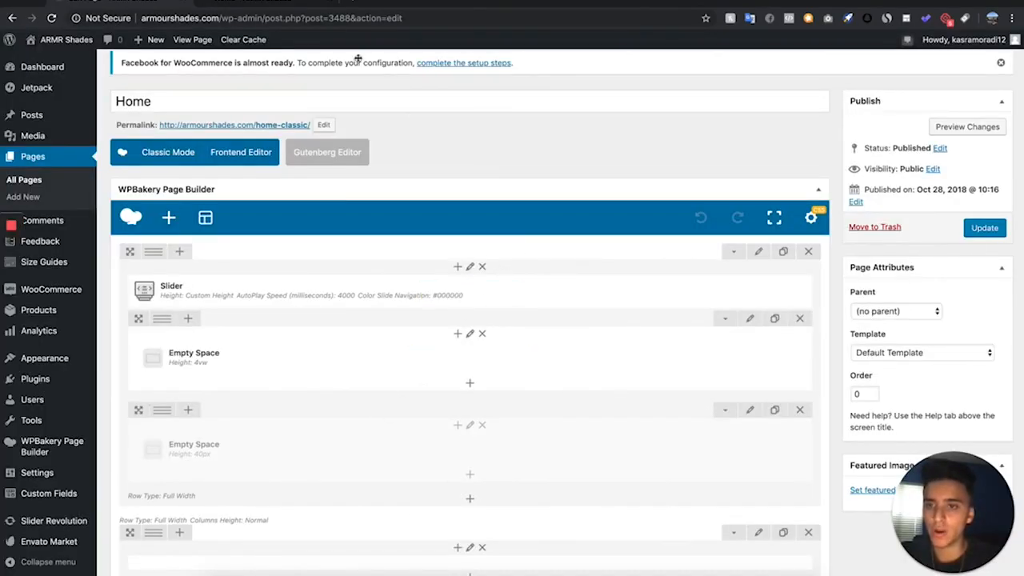
{"action": "left_click", "coordinate": [258, 6]}
{"action": "left_click", "coordinate": [120, 3]}
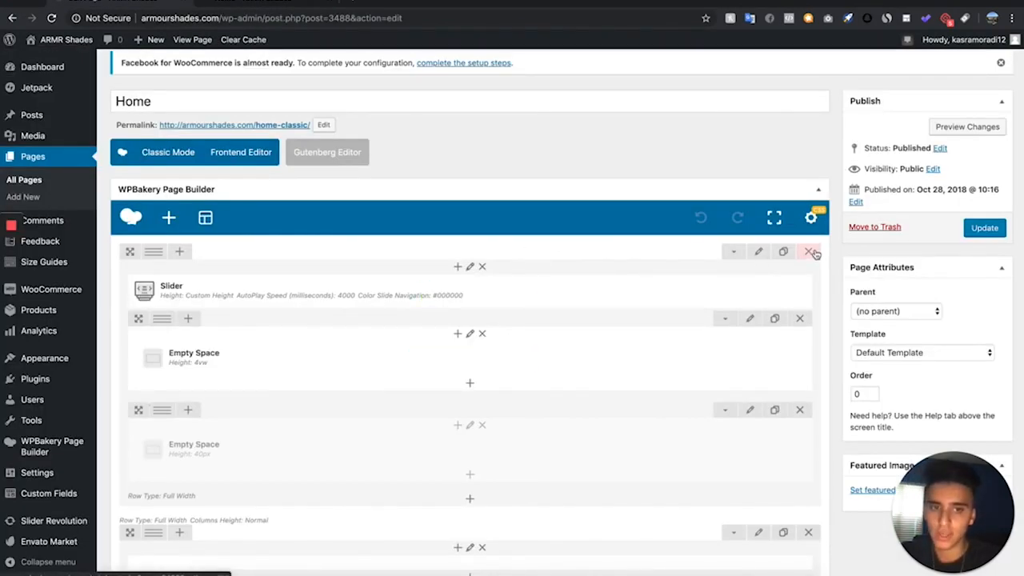
- Try removing the Slider element from the Home page's first row, preview the page, and undo the removal
{"action": "left_click", "coordinate": [513, 292]}
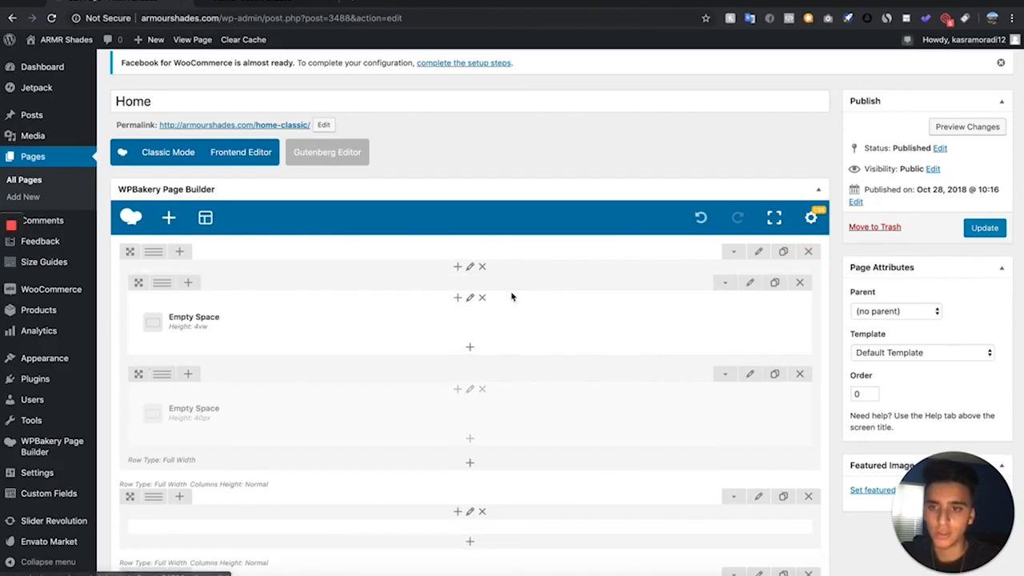
{"action": "left_click", "coordinate": [949, 126]}
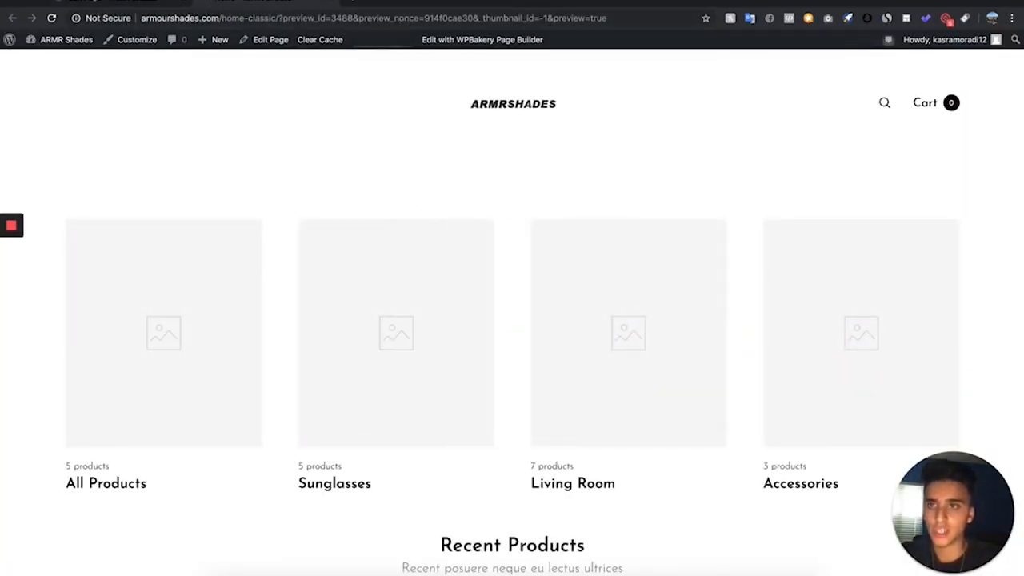
{"action": "left_click", "coordinate": [112, 2]}
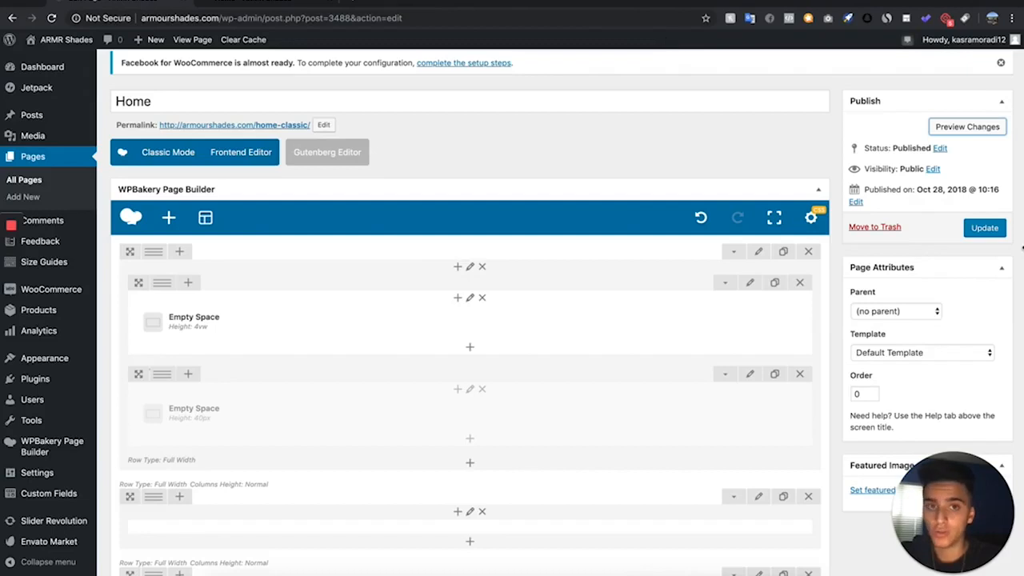
{"action": "left_click", "coordinate": [703, 217]}
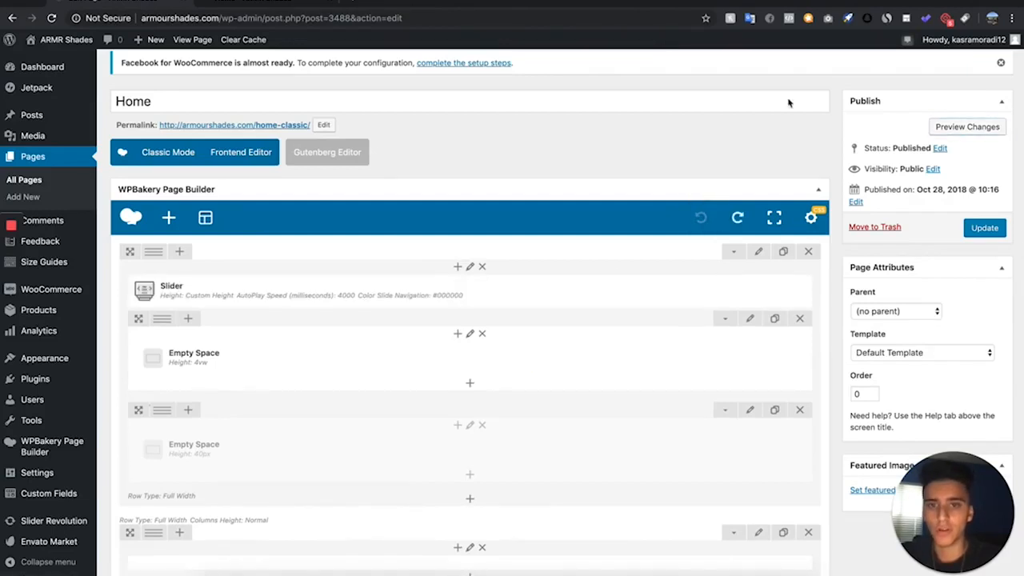
- Preview the Home page with the Slider element in place and return to the page editor
{"action": "left_click", "coordinate": [994, 131]}
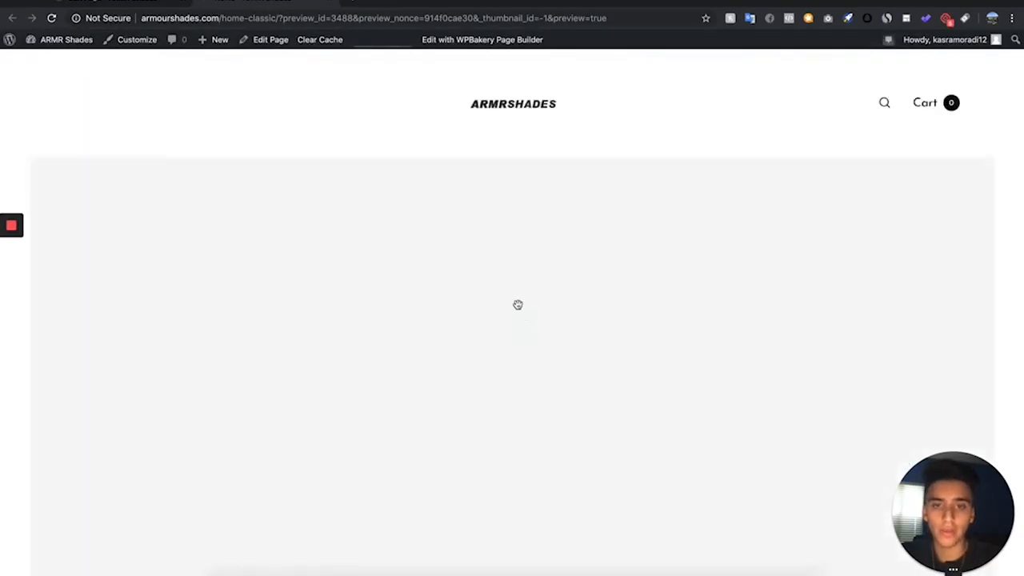
{"action": "scroll", "coordinate": [437, 422], "scroll_direction": "down", "scroll_amount": 3}
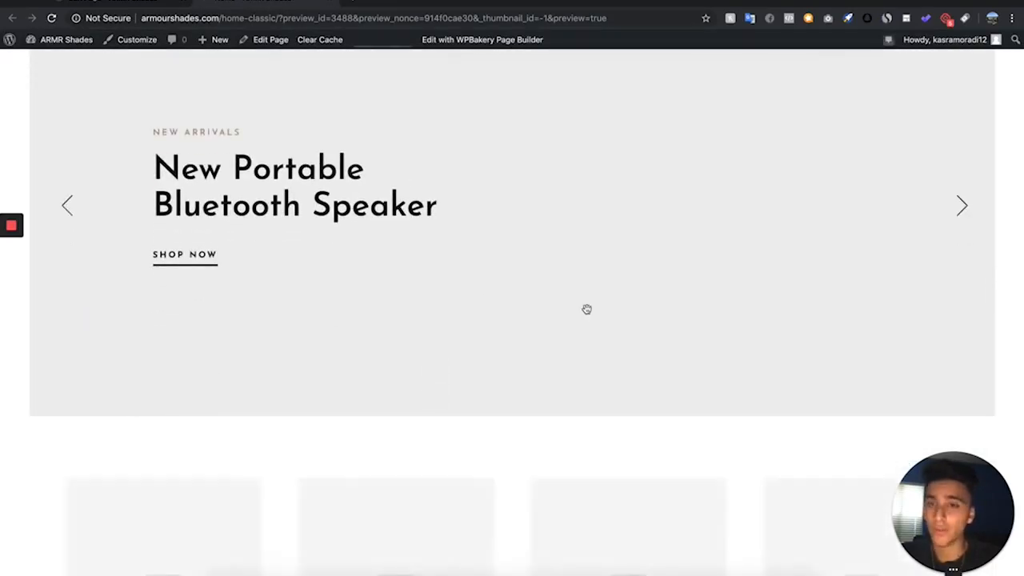
{"action": "left_click", "coordinate": [110, 1]}
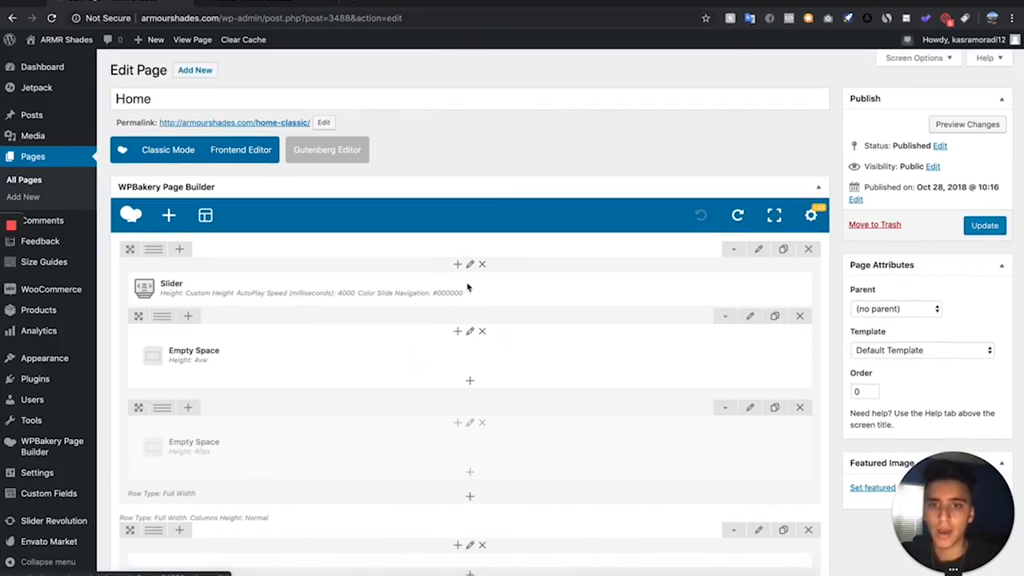
- Replace the Slider element in the first row with a Revolution Slider 6 element, without choosing a module for it
{"action": "left_click", "coordinate": [510, 289]}
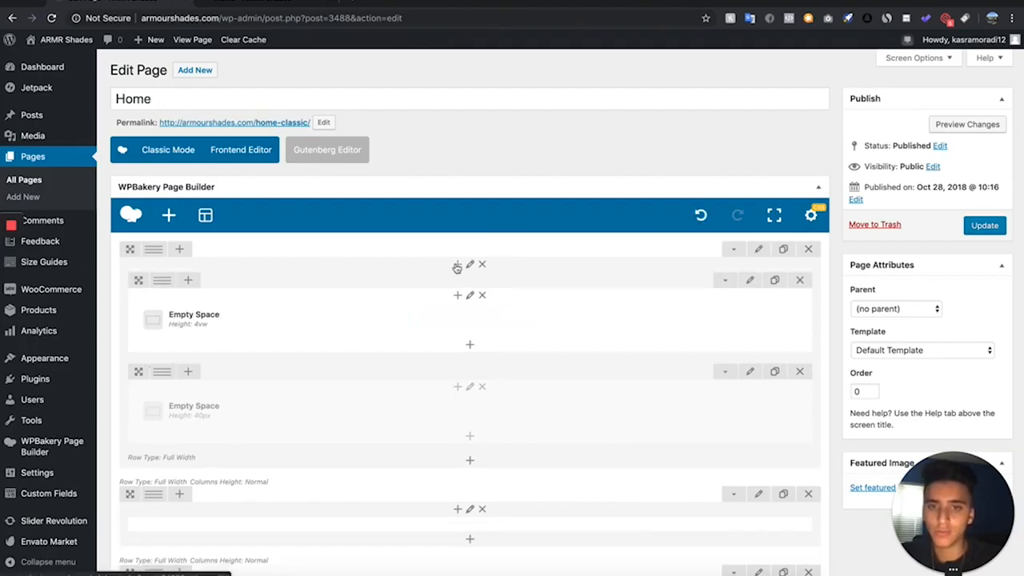
{"action": "left_click", "coordinate": [456, 265]}
{"action": "scroll", "coordinate": [704, 416], "scroll_direction": "down", "scroll_amount": 1}
{"action": "left_click", "coordinate": [708, 430]}
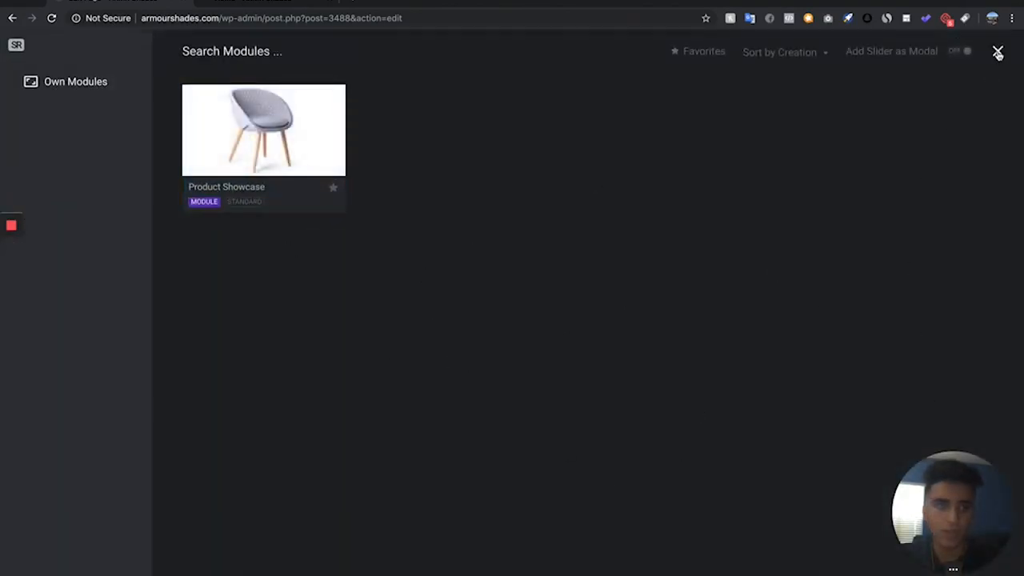
{"action": "left_click", "coordinate": [998, 53]}
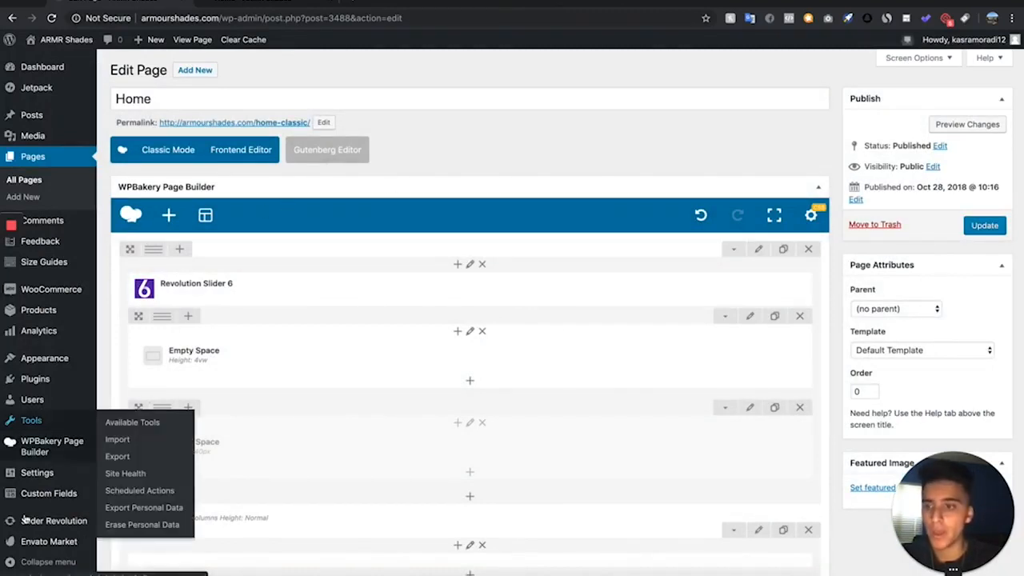
- Open Slider Revolution in a separate browser tab and create a new blank module
{"action": "scroll", "coordinate": [12, 444], "scroll_direction": "down", "scroll_amount": 1}
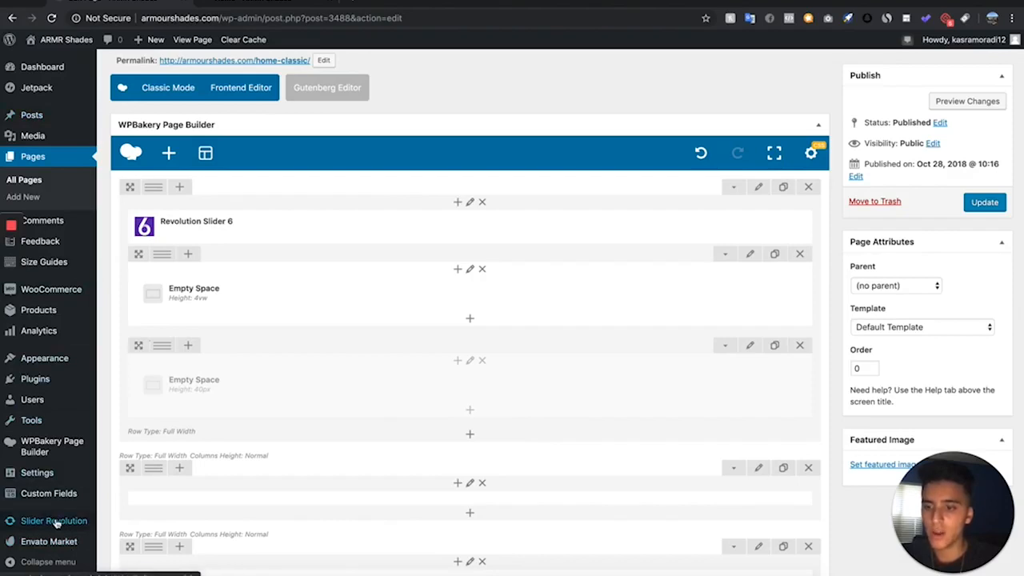
{"action": "right_click", "coordinate": [57, 524]}
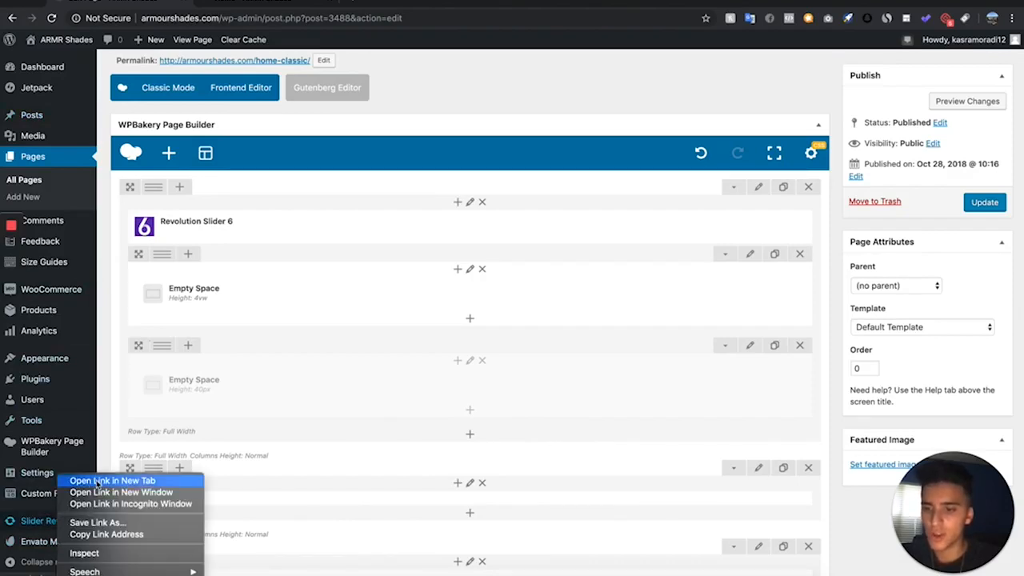
{"action": "left_click", "coordinate": [88, 480]}
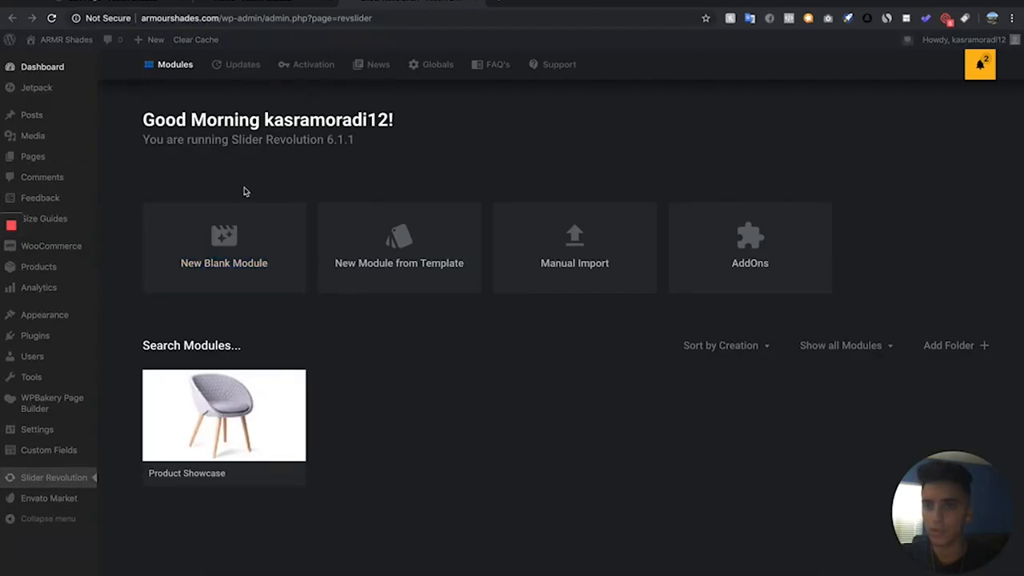
{"action": "left_click", "coordinate": [223, 267]}
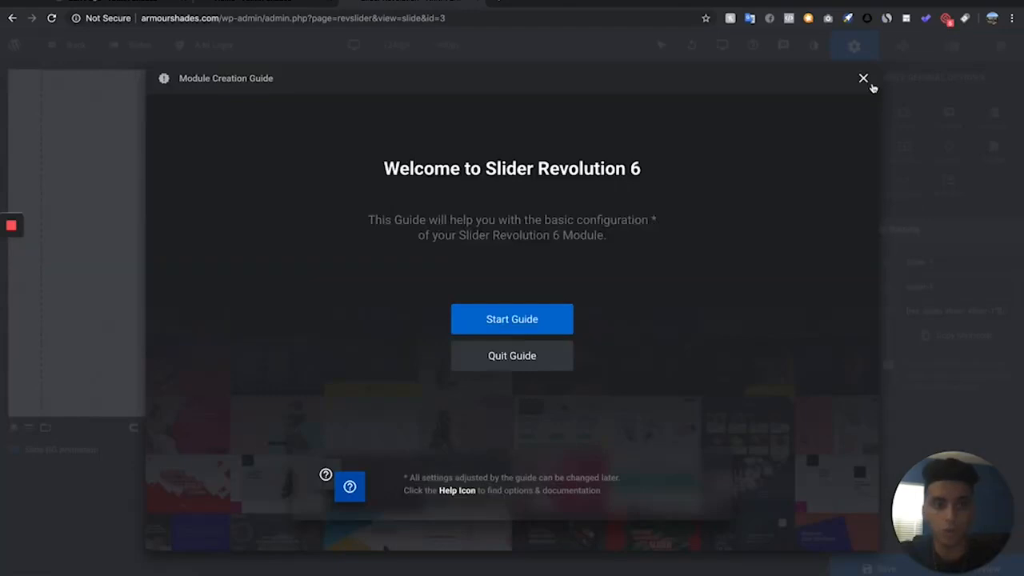
- Review the new module's General options and set its loading spinner to style 7
{"action": "left_click", "coordinate": [865, 78]}
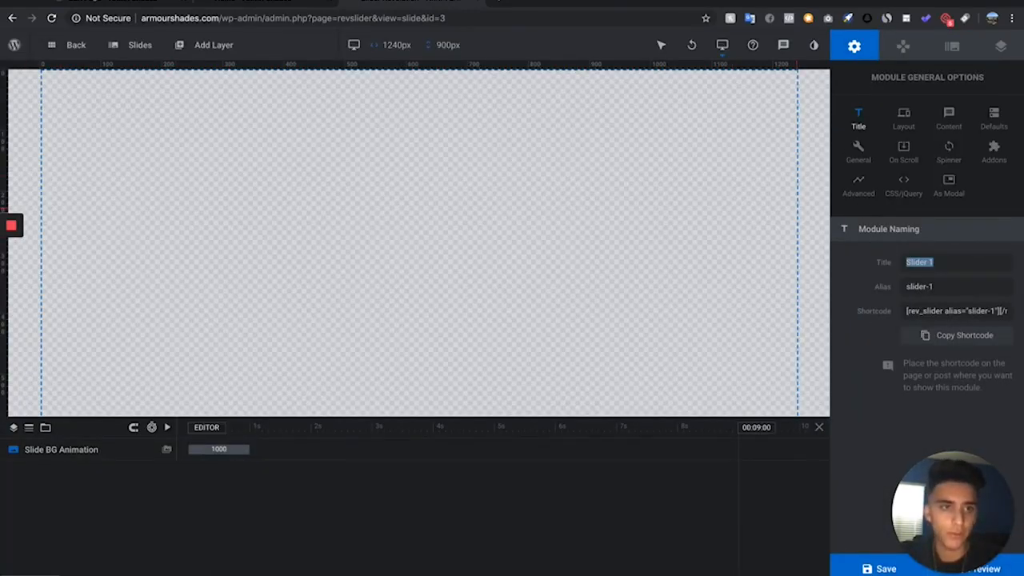
{"action": "left_click", "coordinate": [850, 165]}
{"action": "scroll", "coordinate": [893, 418], "scroll_direction": "down", "scroll_amount": 1}
{"action": "scroll", "coordinate": [893, 418], "scroll_direction": "down", "scroll_amount": 1}
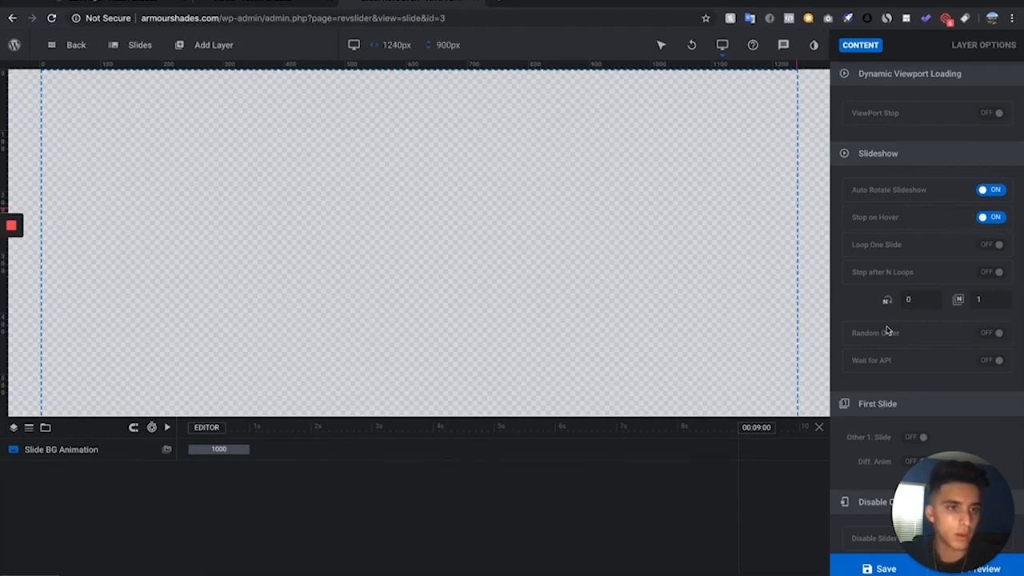
{"action": "scroll", "coordinate": [953, 160], "scroll_direction": "up", "scroll_amount": 3}
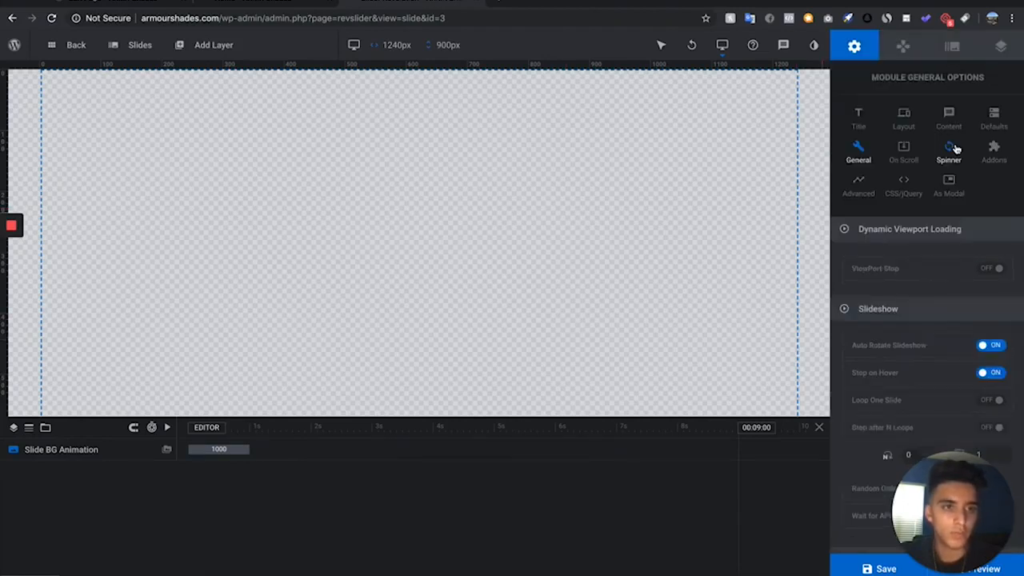
{"action": "left_click", "coordinate": [956, 149]}
{"action": "left_click", "coordinate": [971, 263]}
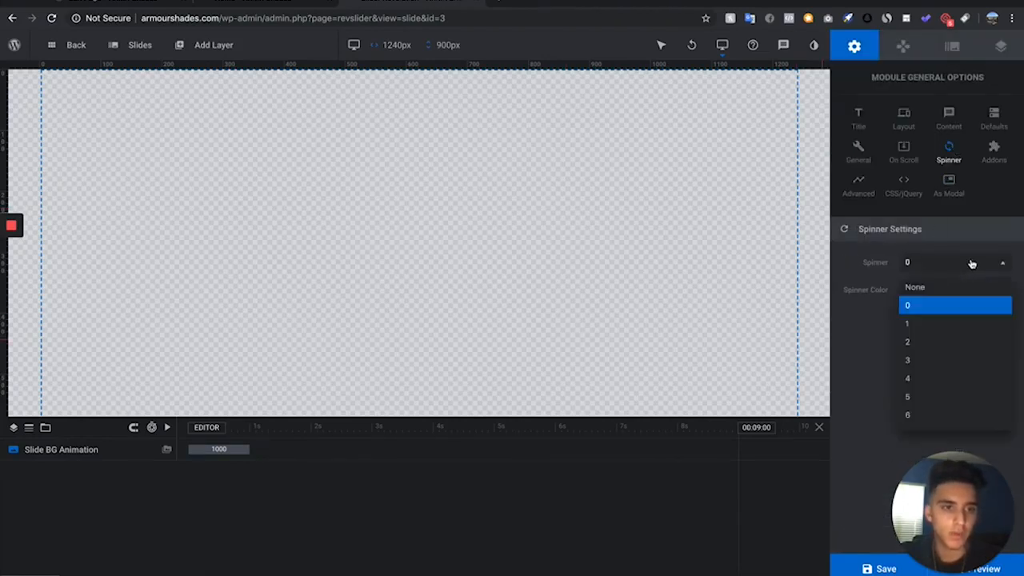
{"action": "scroll", "coordinate": [960, 360], "scroll_direction": "down", "scroll_amount": 1}
{"action": "left_click", "coordinate": [956, 356]}
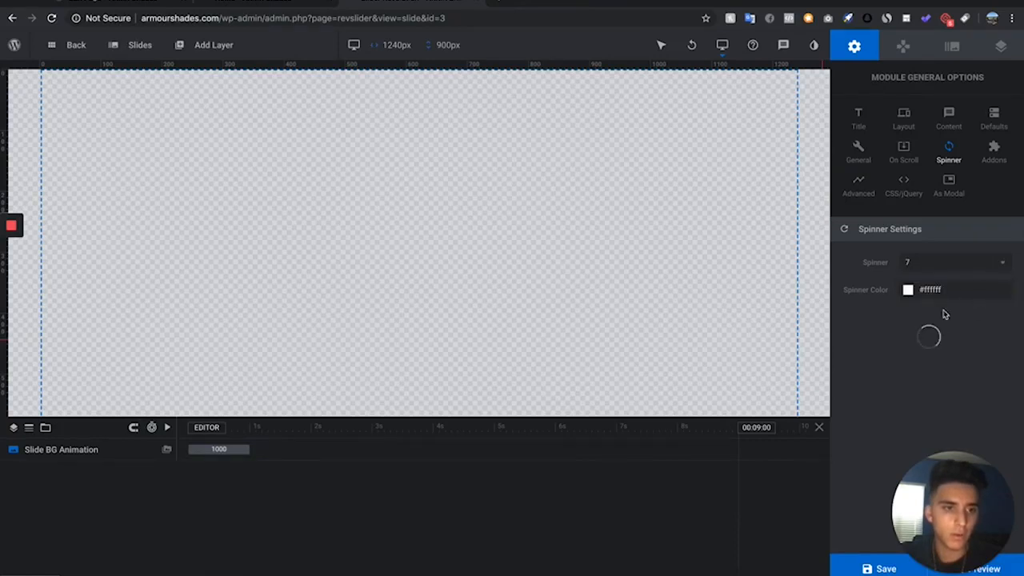
- Set the slide's background source type to Image and open the Media Library to choose the picture
{"action": "left_click", "coordinate": [853, 190]}
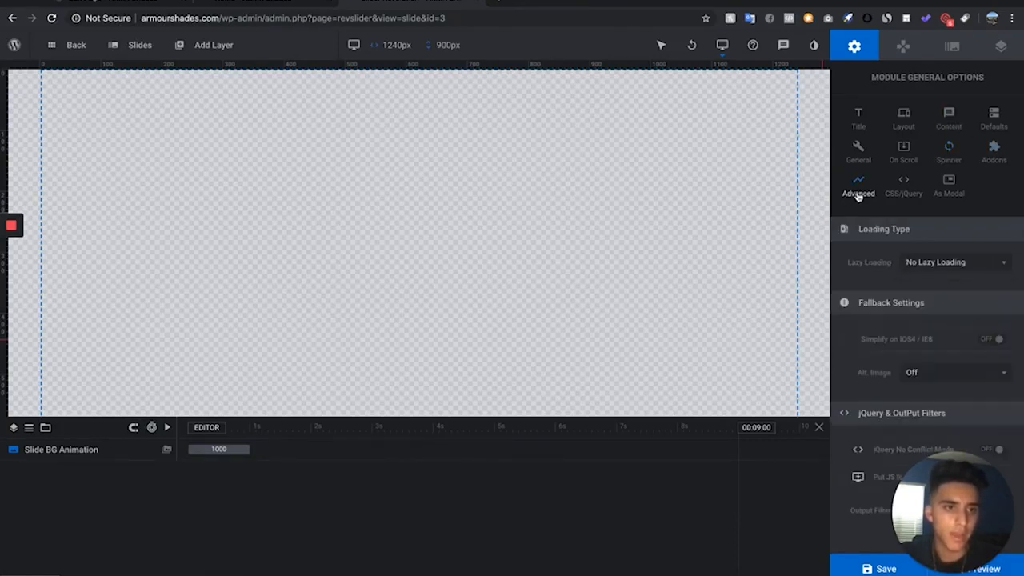
{"action": "left_click", "coordinate": [952, 48]}
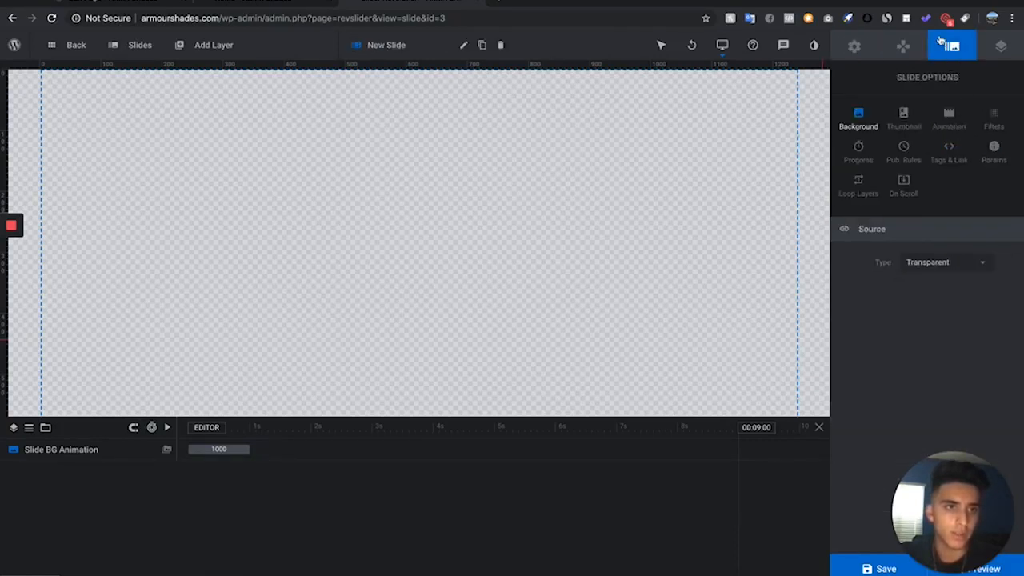
{"action": "left_click", "coordinate": [925, 46]}
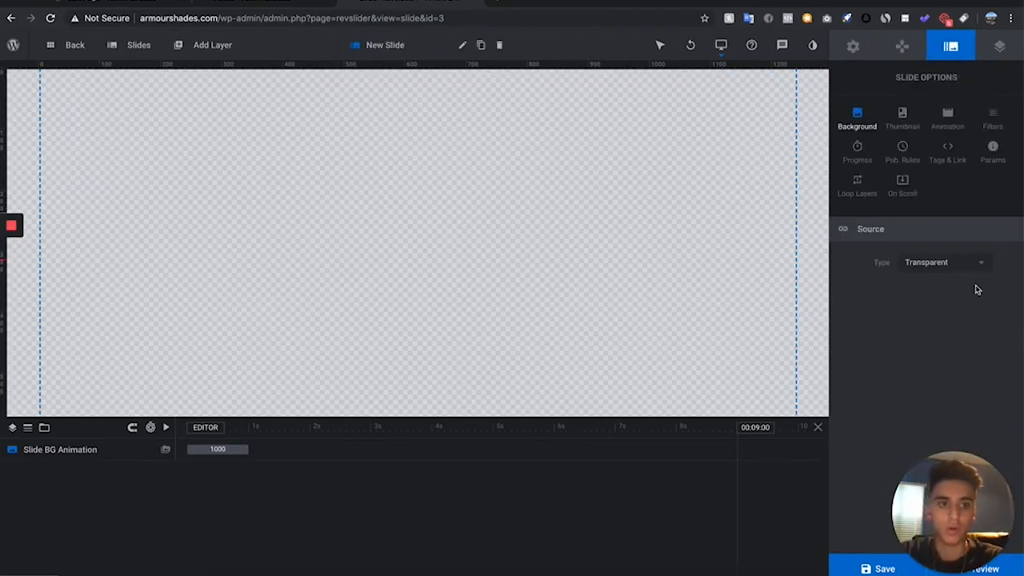
{"action": "left_click", "coordinate": [983, 263]}
{"action": "left_click", "coordinate": [922, 288]}
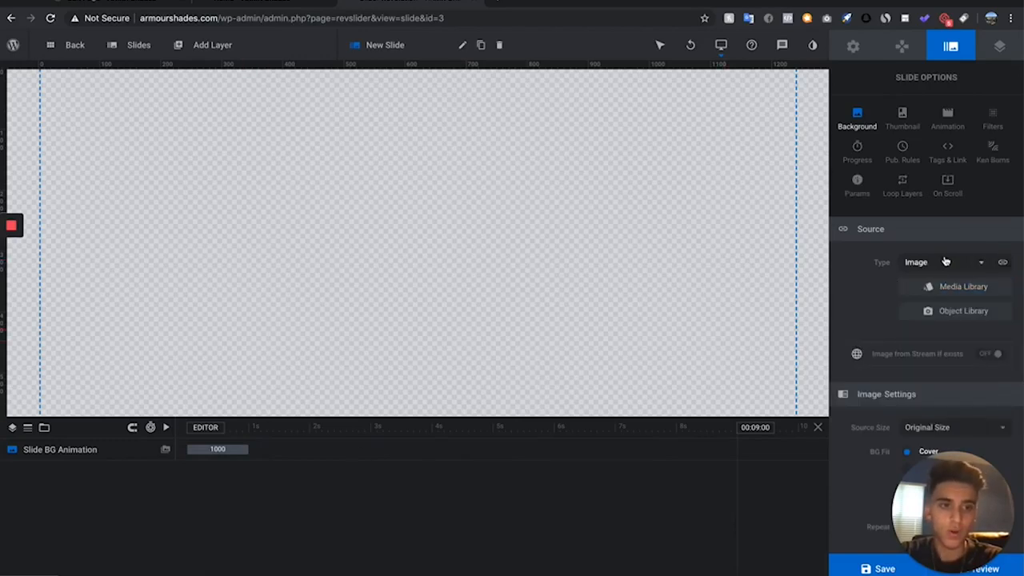
{"action": "left_click", "coordinate": [946, 261]}
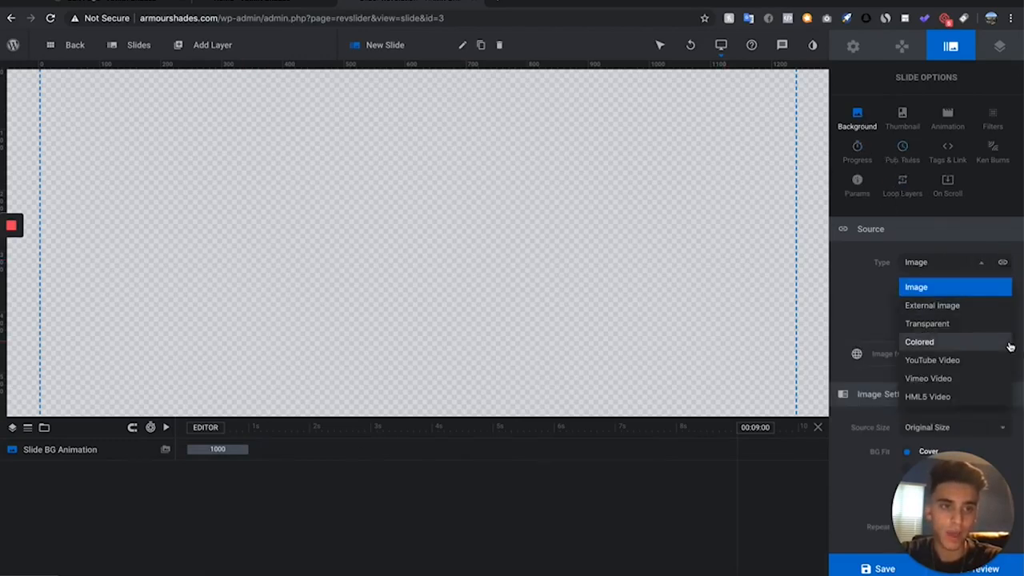
{"action": "left_click", "coordinate": [933, 287]}
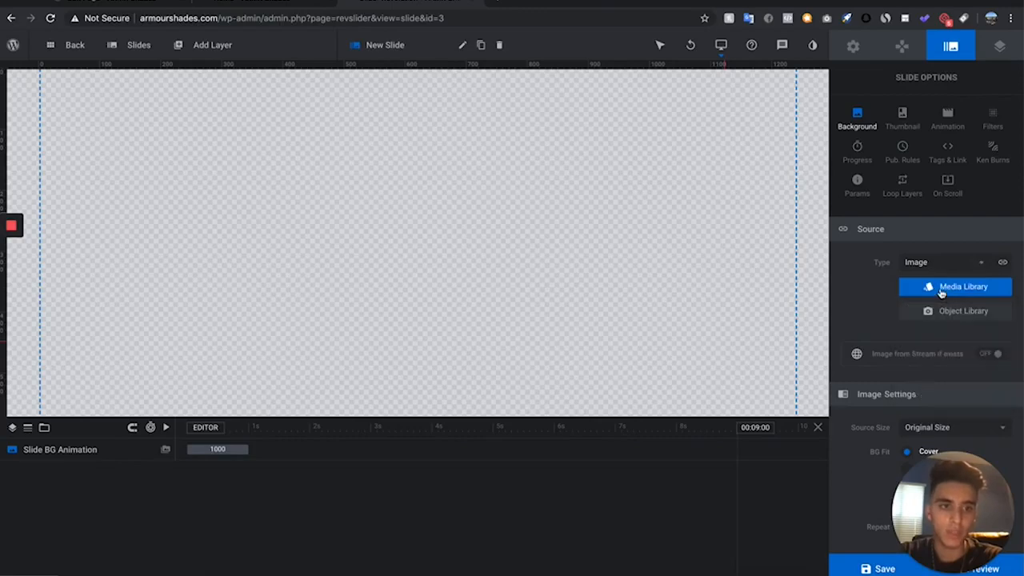
{"action": "left_click", "coordinate": [928, 287]}
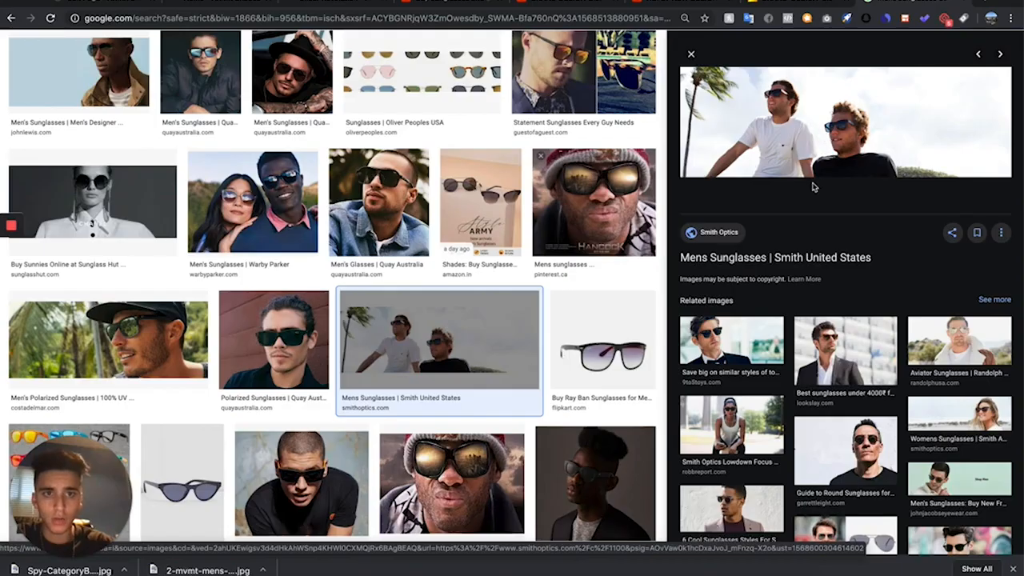
- Save the Smith Optics photo from Google Images as a JPEG and set the photo of the man in a cap as the slide background
{"action": "right_click", "coordinate": [830, 123]}
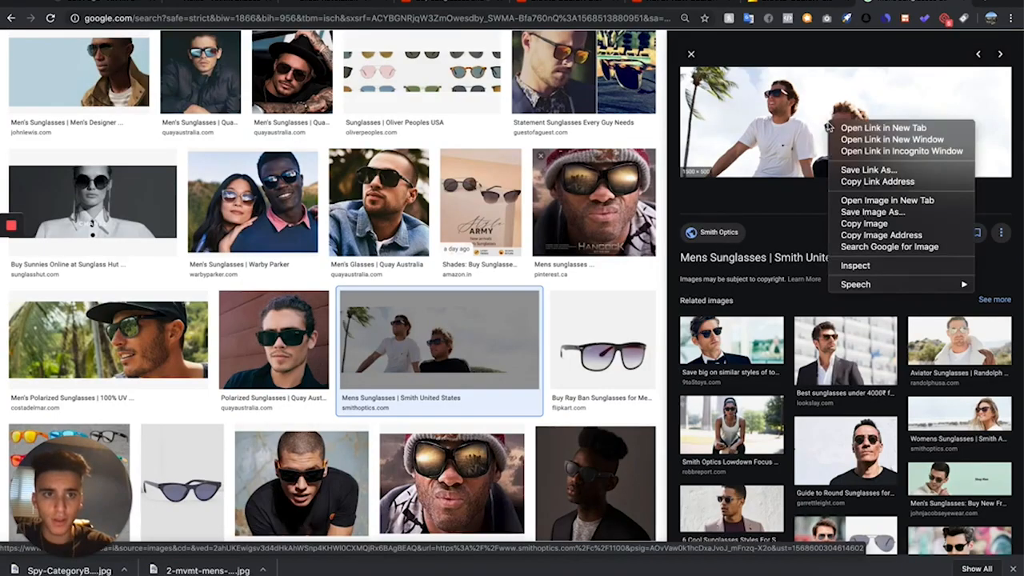
{"action": "left_click", "coordinate": [848, 212]}
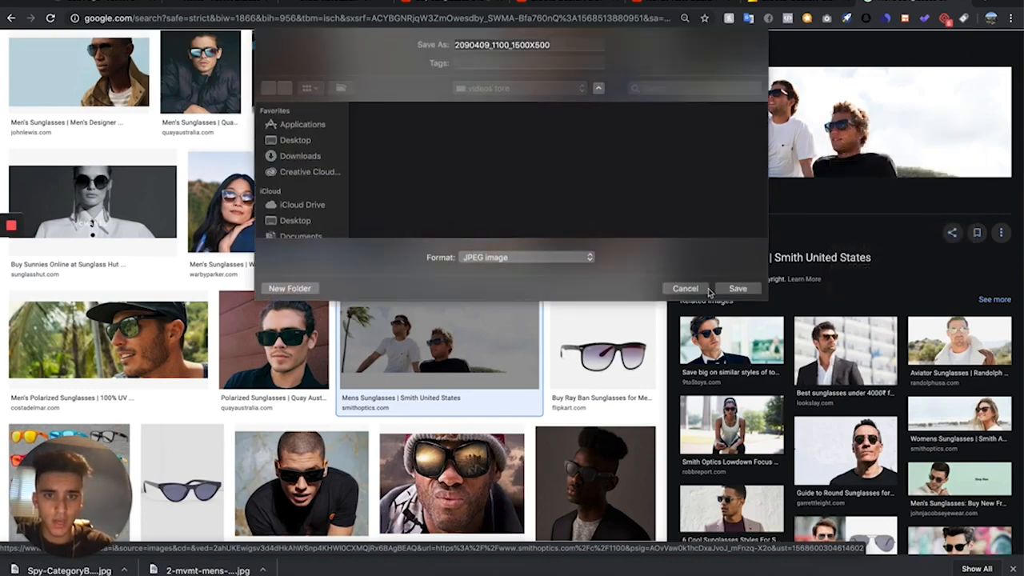
{"action": "left_click", "coordinate": [737, 290]}
{"action": "scroll", "coordinate": [416, 334], "scroll_direction": "up", "scroll_amount": 10}
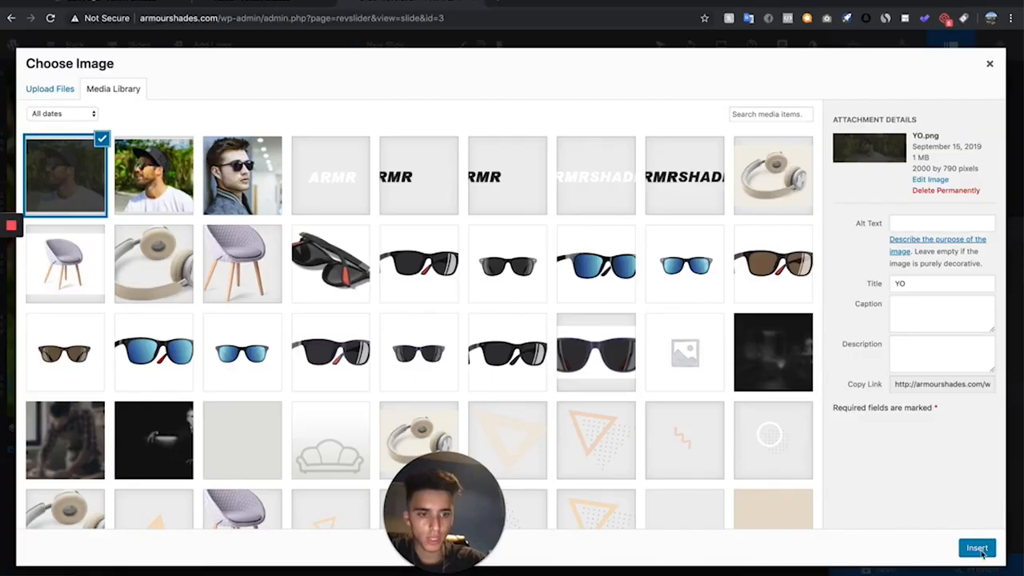
{"action": "left_click", "coordinate": [981, 551]}
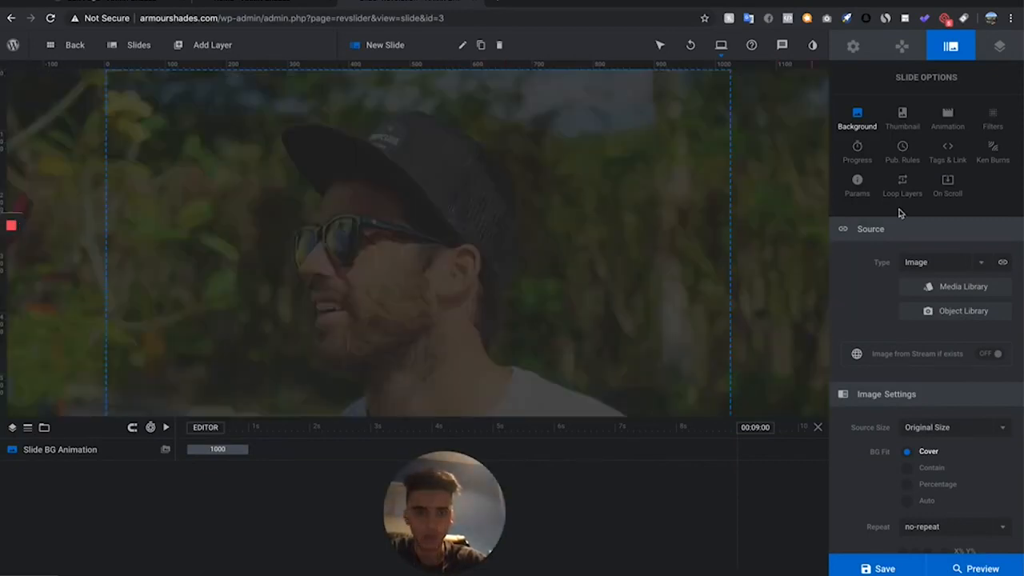
- Add a plain text layer and a quick-style headline layer in Poppins, 60px, 500, placing the headline over the man's cap
{"action": "mouse_move", "coordinate": [213, 48]}
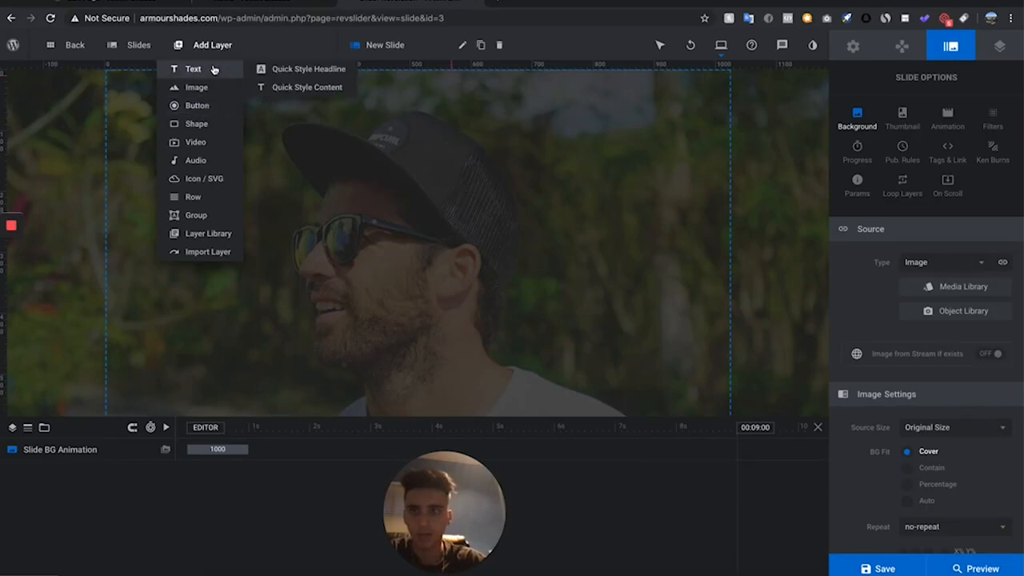
{"action": "left_click", "coordinate": [214, 70]}
{"action": "left_click", "coordinate": [324, 71]}
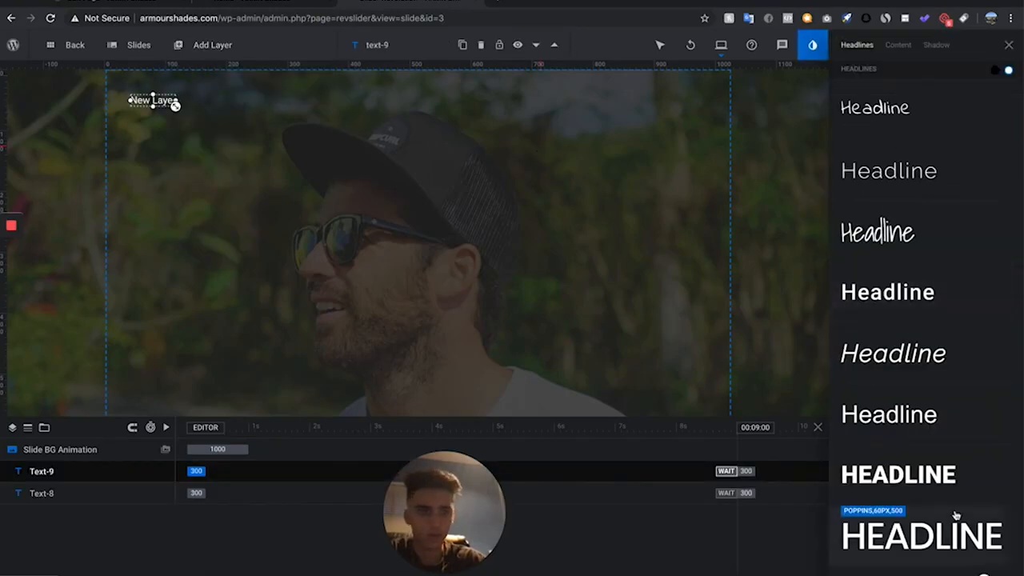
{"action": "scroll", "coordinate": [952, 483], "scroll_direction": "down", "scroll_amount": 1}
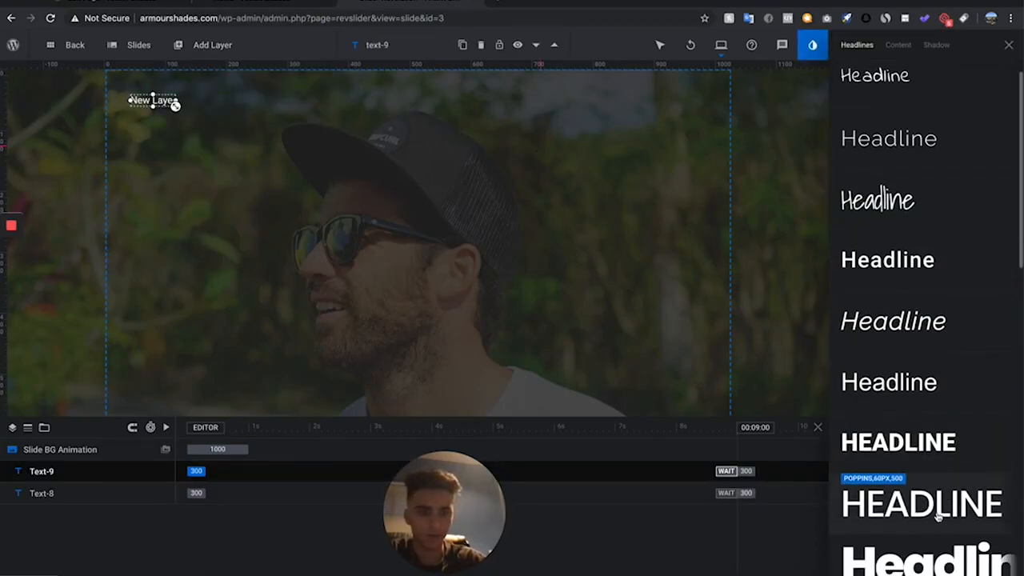
{"action": "left_click", "coordinate": [938, 517]}
{"action": "left_click_drag", "start_coordinate": [234, 123], "coordinate": [367, 209]}
- Delete the small plain text layer near the slide's upper-left corner
{"action": "mouse_move", "coordinate": [98, 41]}
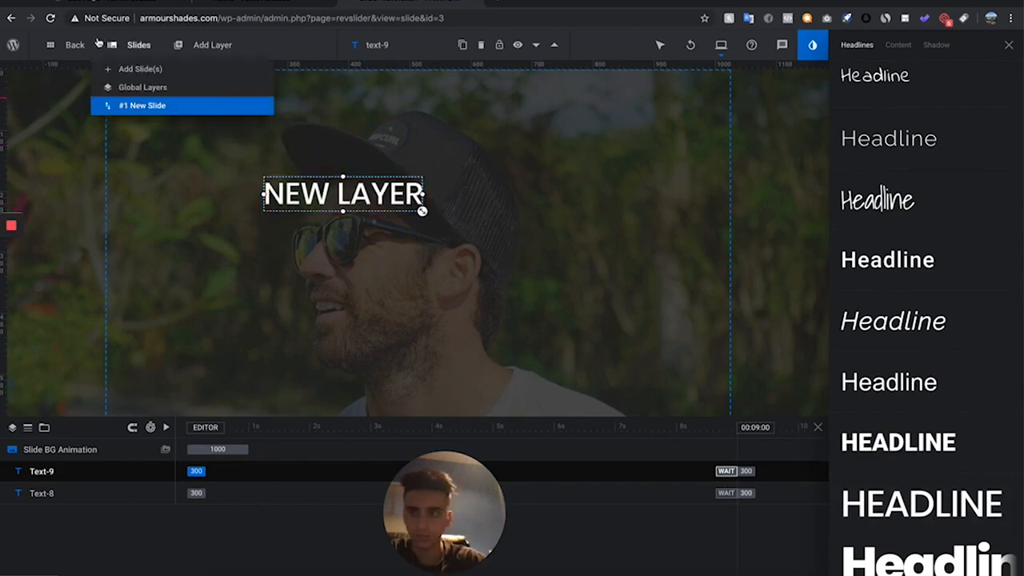
{"action": "left_click", "coordinate": [162, 100]}
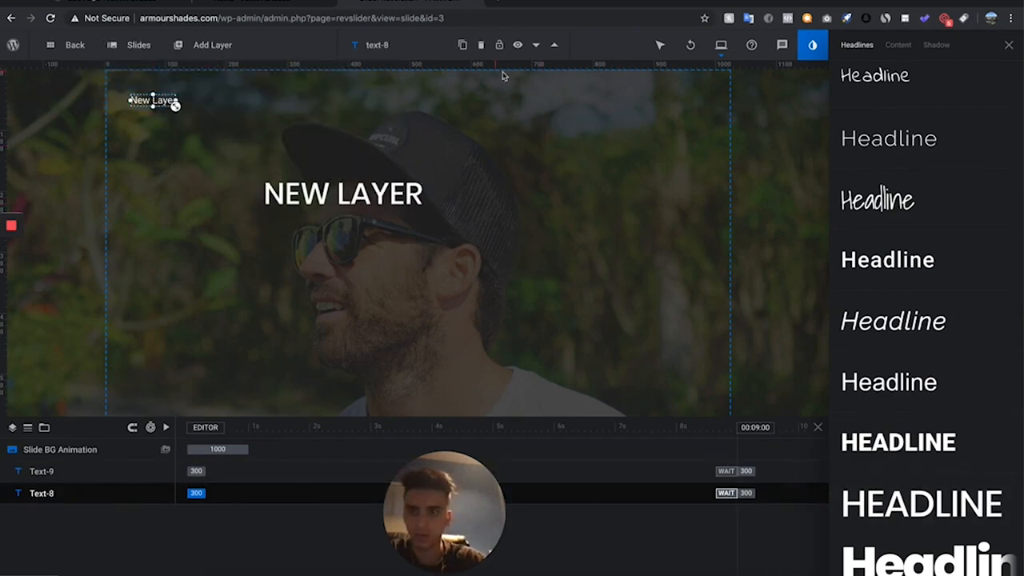
{"action": "left_click", "coordinate": [483, 47]}
- Replace the headline layer's text with "fall 2019 collection"
{"action": "left_click", "coordinate": [375, 204]}
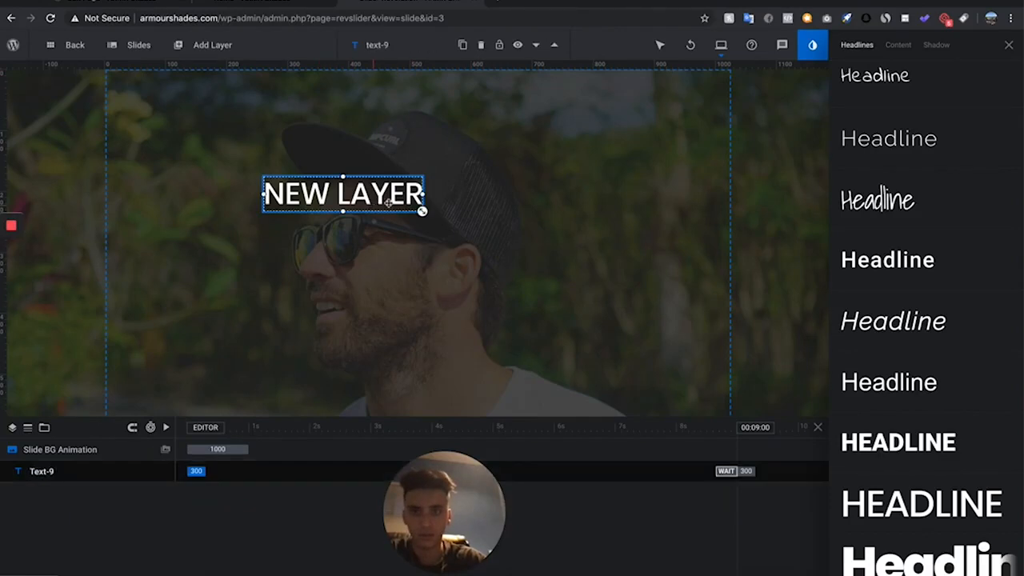
{"action": "left_click", "coordinate": [1009, 47]}
{"action": "left_click_drag", "start_coordinate": [918, 301], "coordinate": [825, 295]}
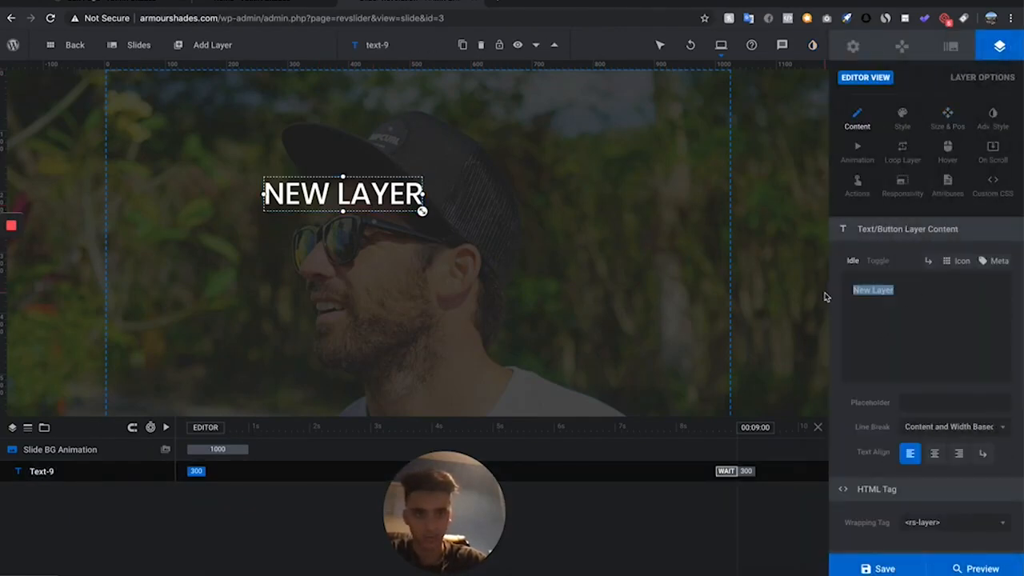
{"action": "type", "text": "fall 220"}
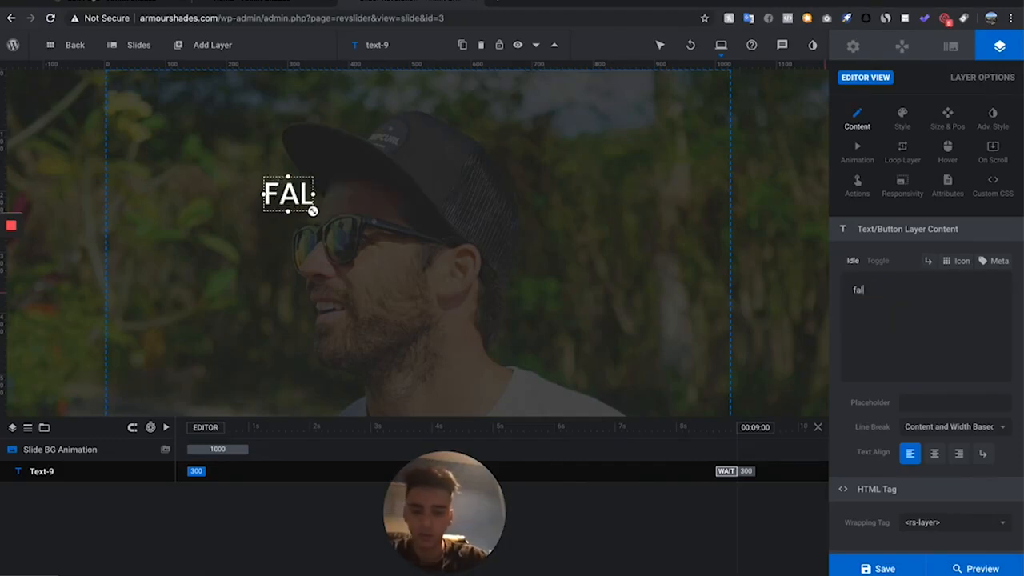
{"action": "key", "text": "BackSpace"}
{"action": "key", "text": "BackSpace"}
{"action": "type", "text": "019 "}
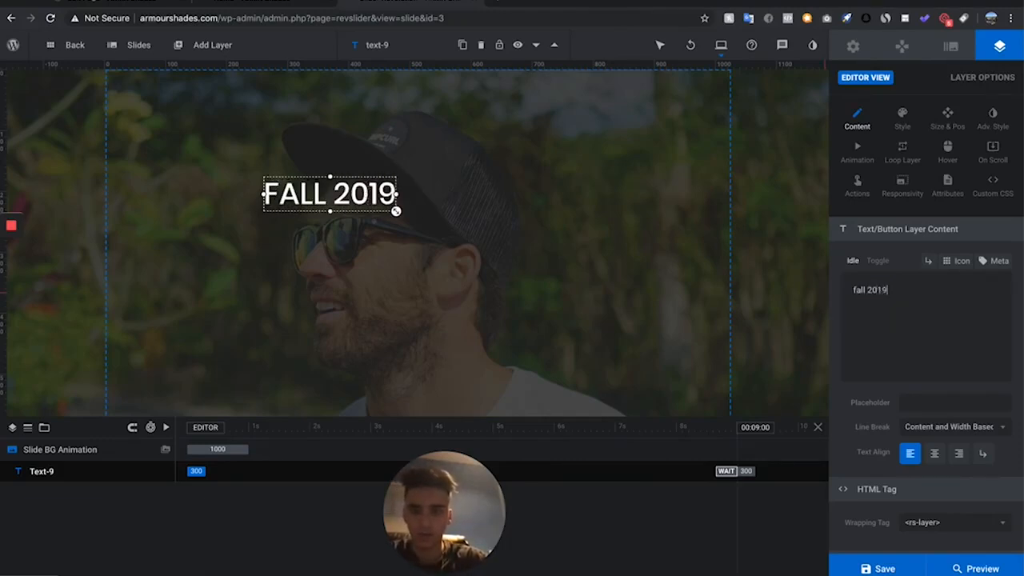
{"action": "type", "text": "collection"}
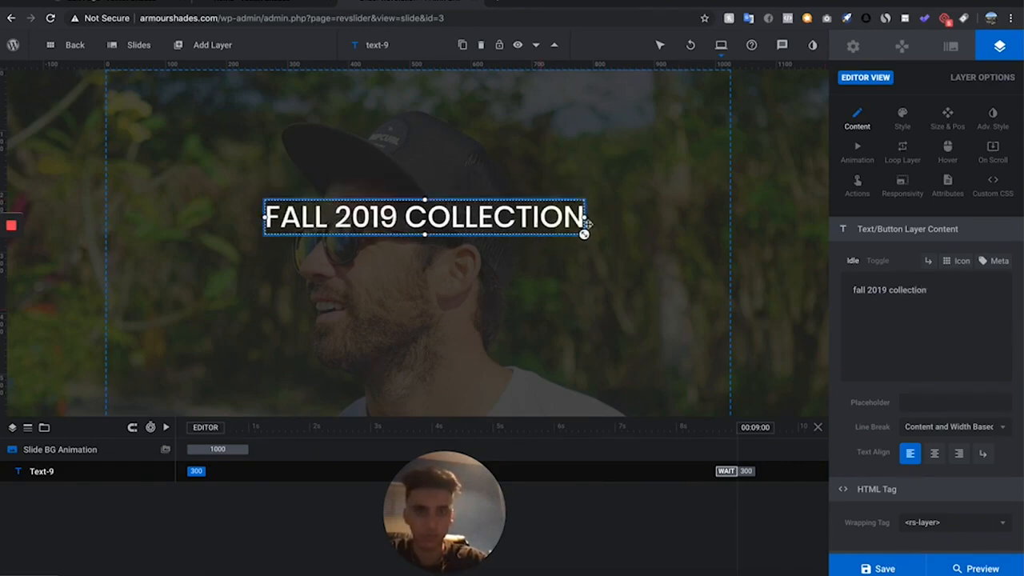
- Centre the headline horizontally and vertically in the layer area and enlarge its text to about 65px
{"action": "left_click", "coordinate": [947, 120]}
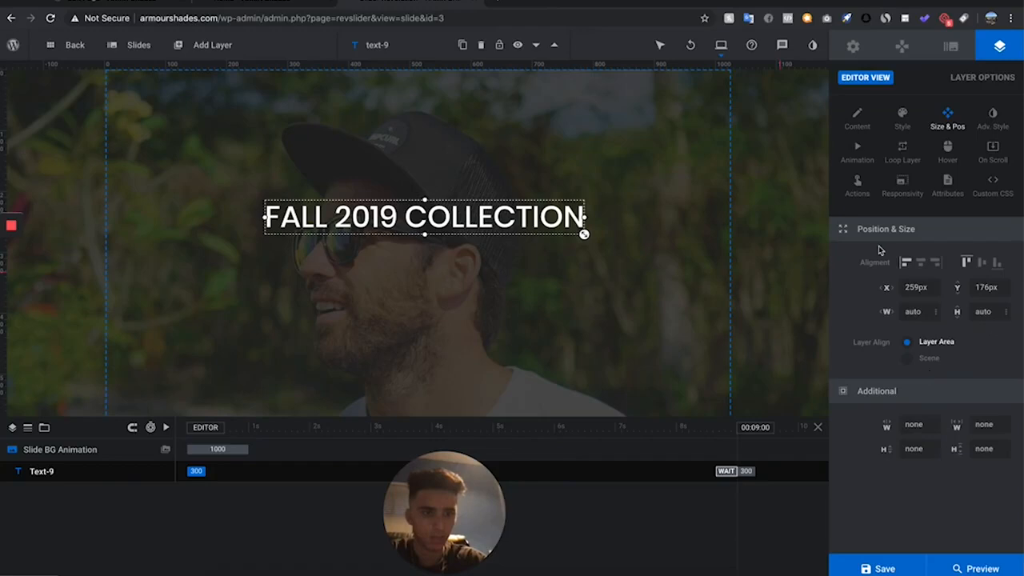
{"action": "left_click", "coordinate": [923, 268]}
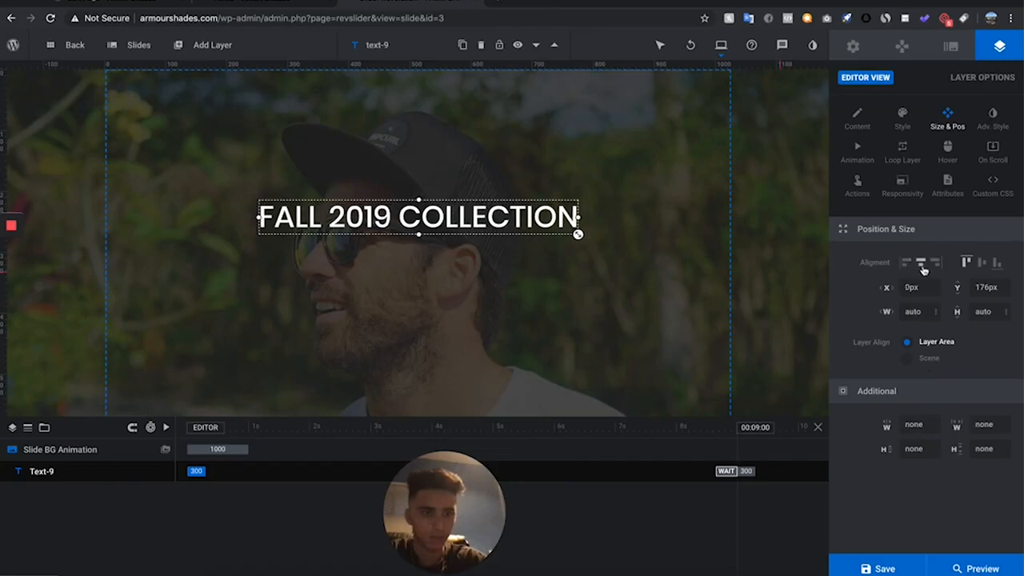
{"action": "left_click", "coordinate": [981, 263]}
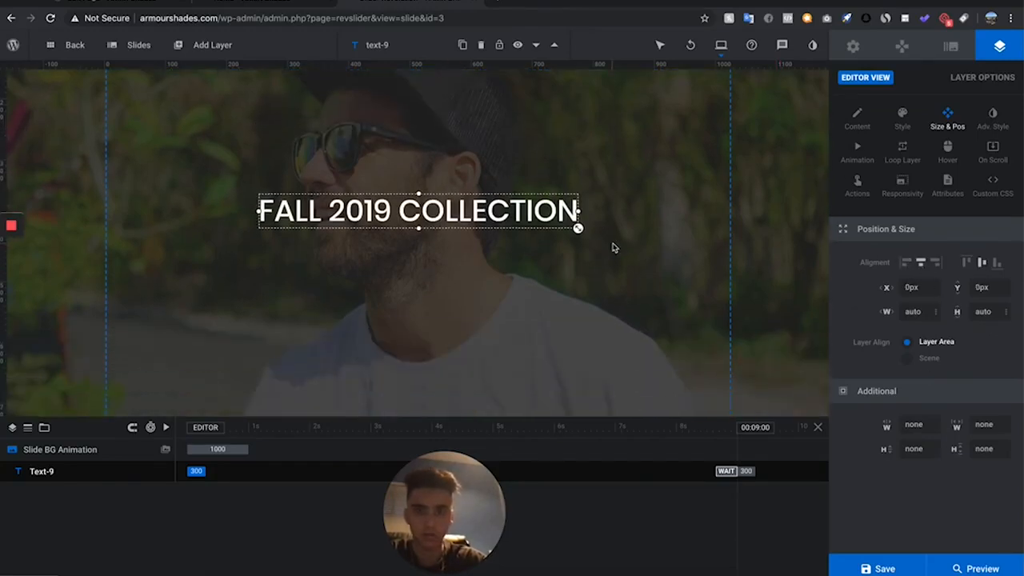
{"action": "mouse_move", "coordinate": [577, 229]}
{"action": "left_mouse_down"}
{"action": "mouse_move", "coordinate": [624, 251]}
{"action": "mouse_move", "coordinate": [583, 236]}
{"action": "left_mouse_up"}
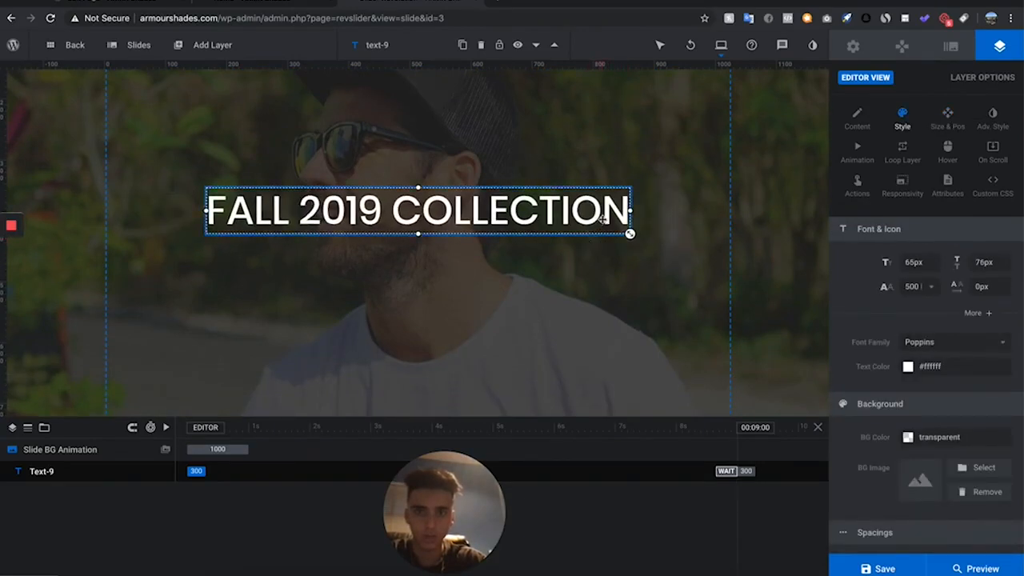
- Add a button layer with a solid blue rectangular quick style, keeping the style's original size
{"action": "mouse_move", "coordinate": [212, 45]}
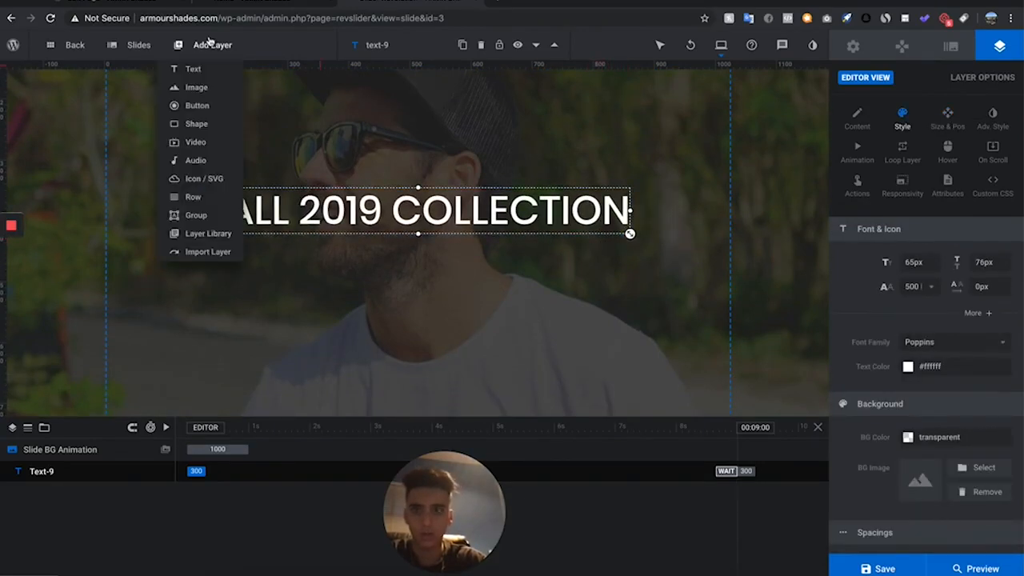
{"action": "left_click", "coordinate": [204, 105]}
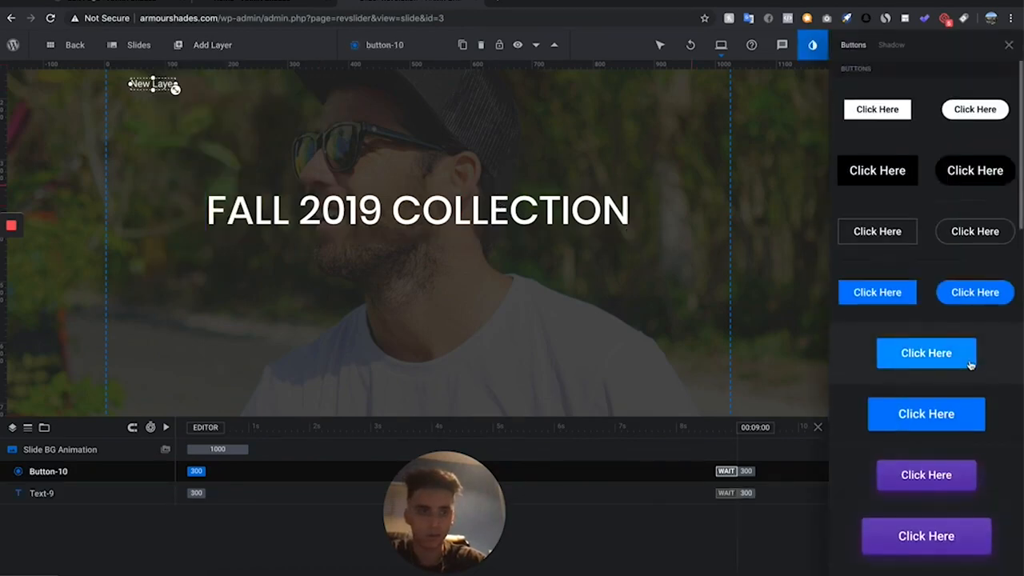
{"action": "scroll", "coordinate": [865, 460], "scroll_direction": "down", "scroll_amount": 3}
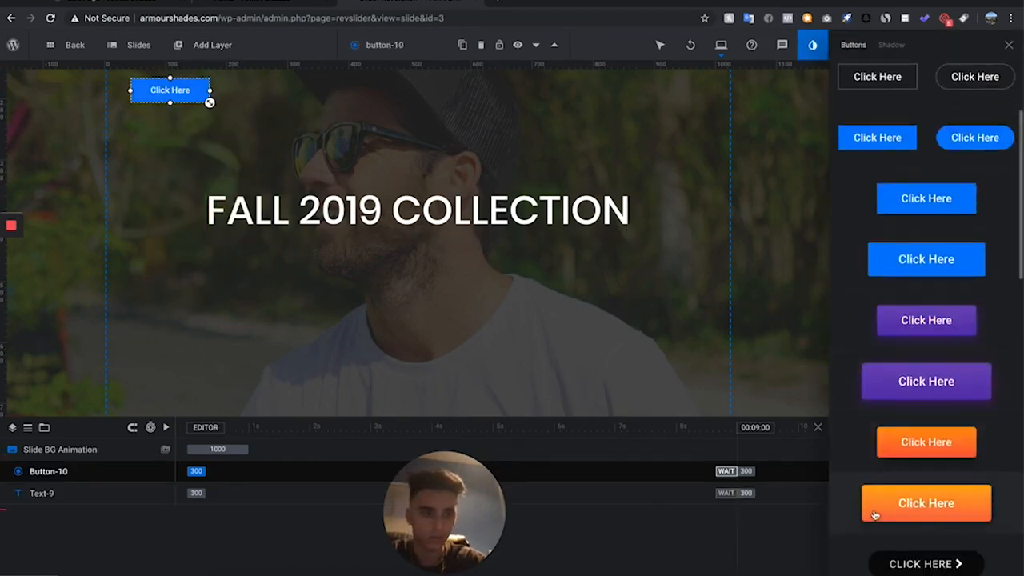
{"action": "left_click_drag", "start_coordinate": [209, 103], "coordinate": [230, 129]}
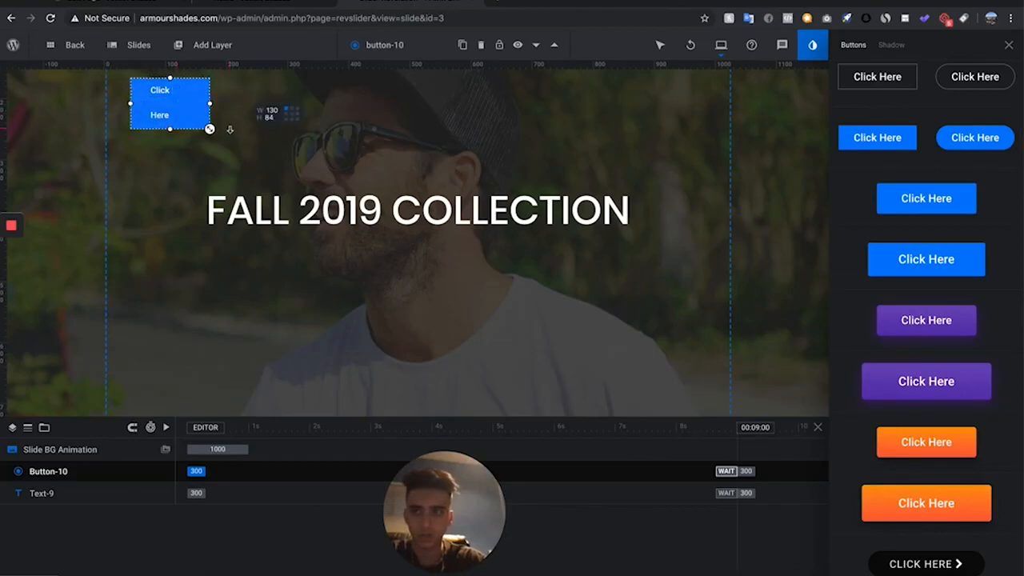
{"action": "key", "text": "ctrl+z"}
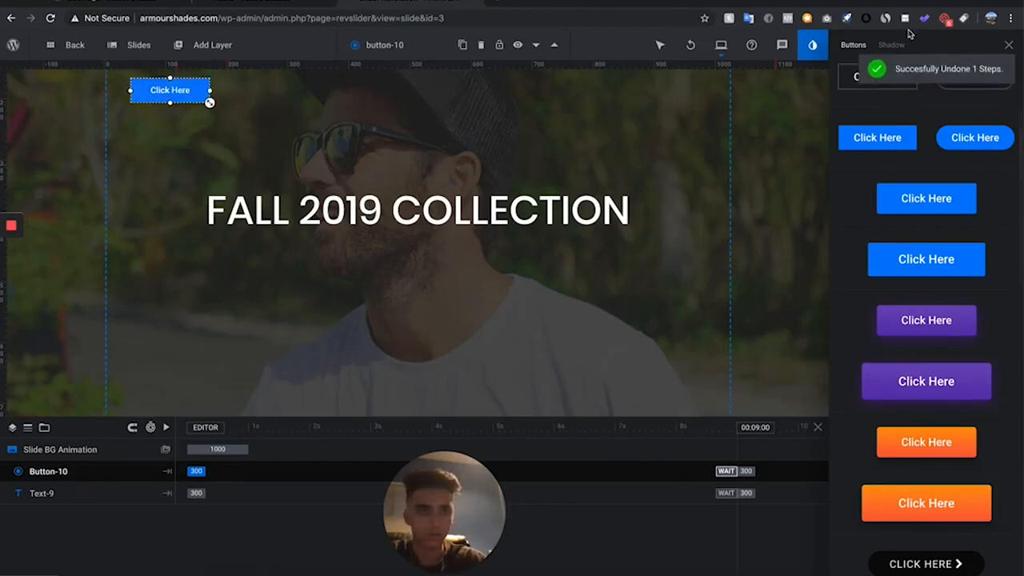
{"action": "left_click", "coordinate": [1009, 46]}
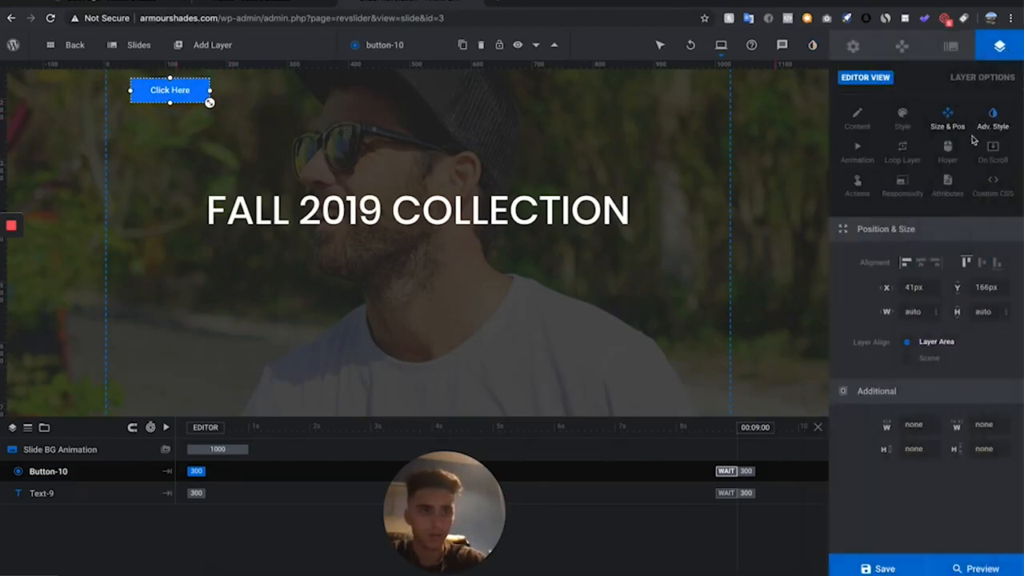
- Centre the new button on the slide and move it down to just below the headline
{"action": "left_click", "coordinate": [923, 267]}
{"action": "left_click", "coordinate": [982, 266]}
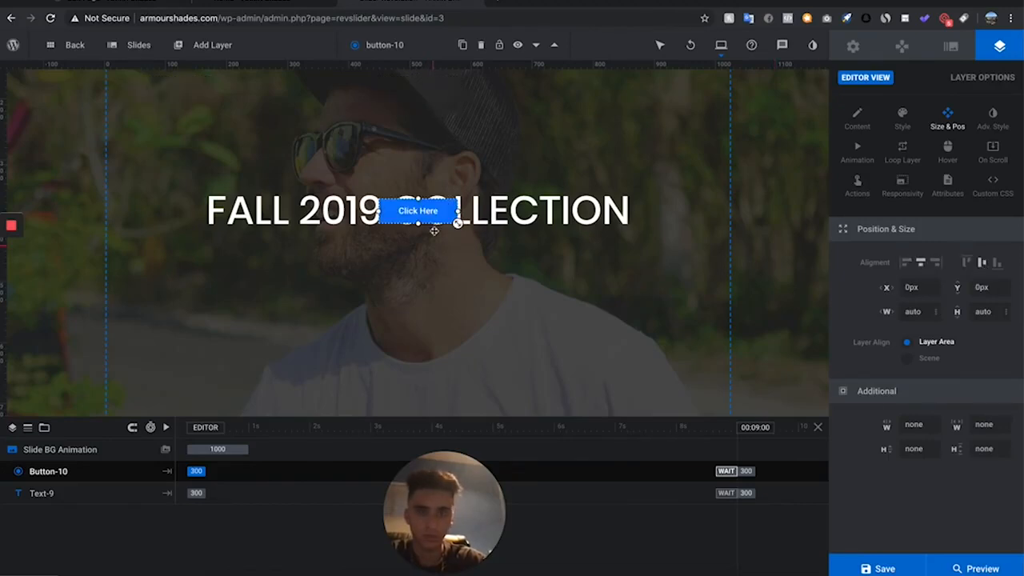
{"action": "left_click_drag", "start_coordinate": [433, 231], "coordinate": [434, 266]}
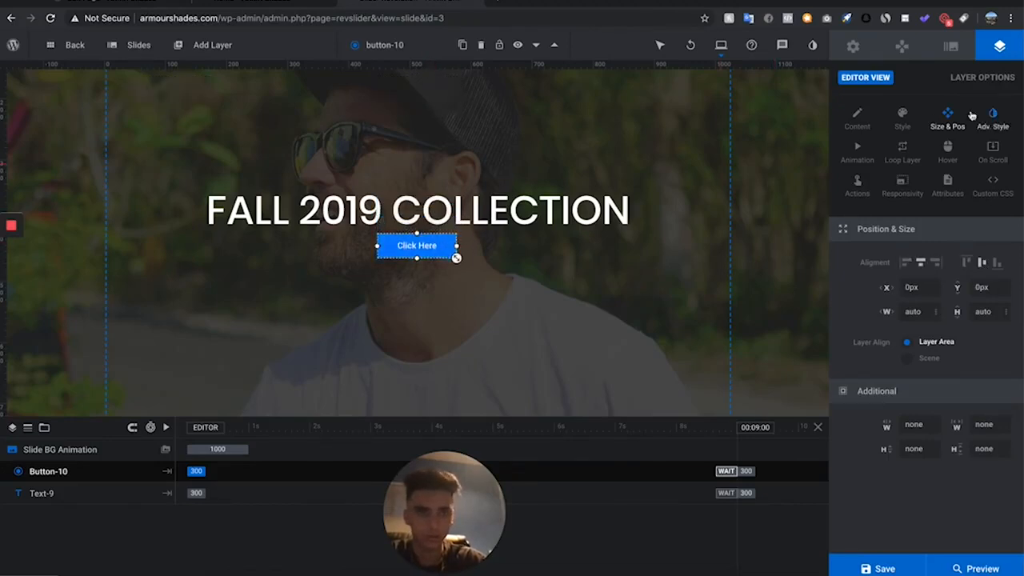
- Change the button's label to "SHOP NOW"
{"action": "left_click", "coordinate": [853, 120]}
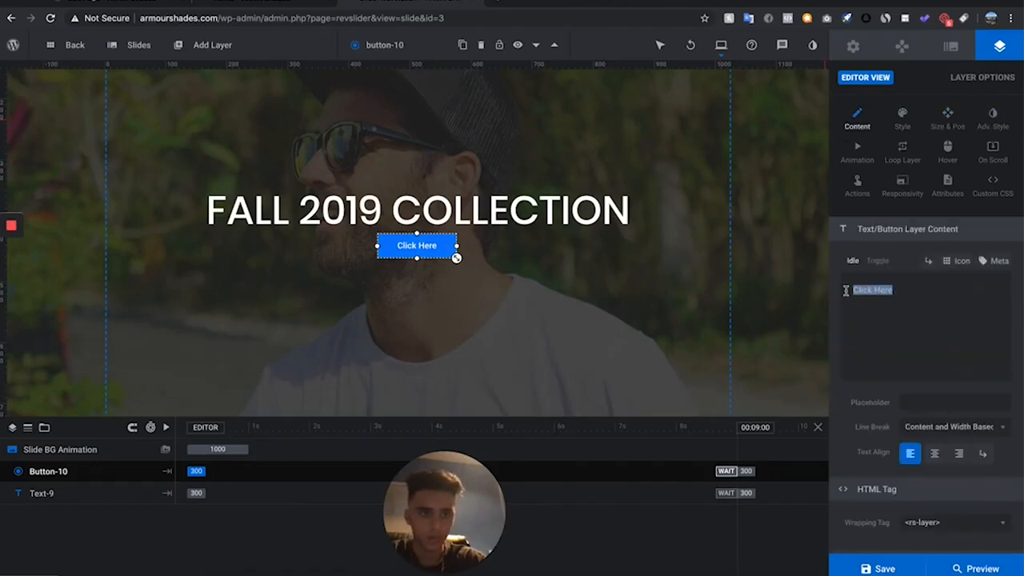
{"action": "key", "text": "BackSpace"}
{"action": "type", "text": "shop"}
{"action": "key", "text": "BackSpace"}
{"action": "key", "text": "BackSpace"}
{"action": "key", "text": "BackSpace"}
{"action": "type", "text": "H"}
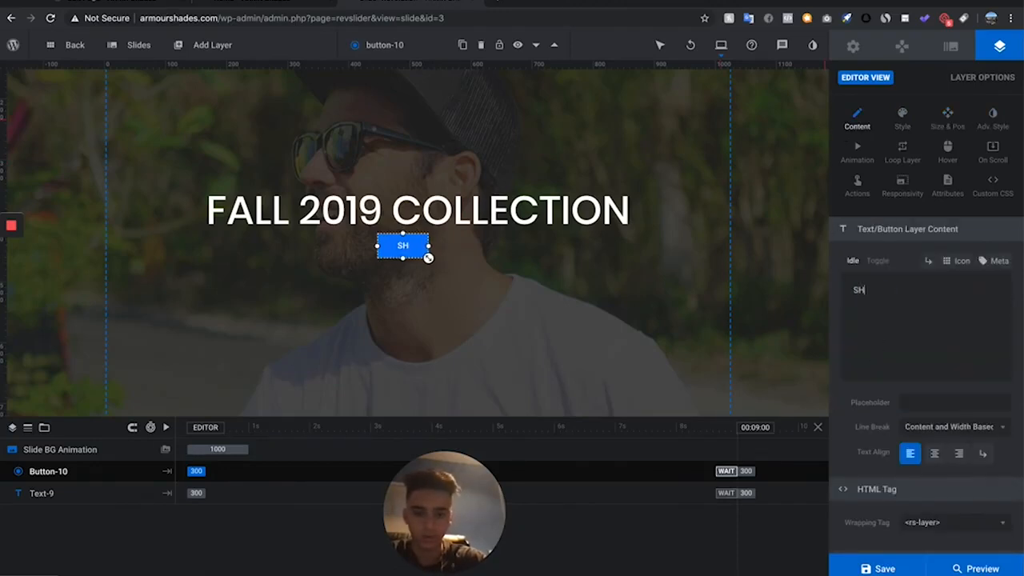
{"action": "type", "text": "OP NOW"}
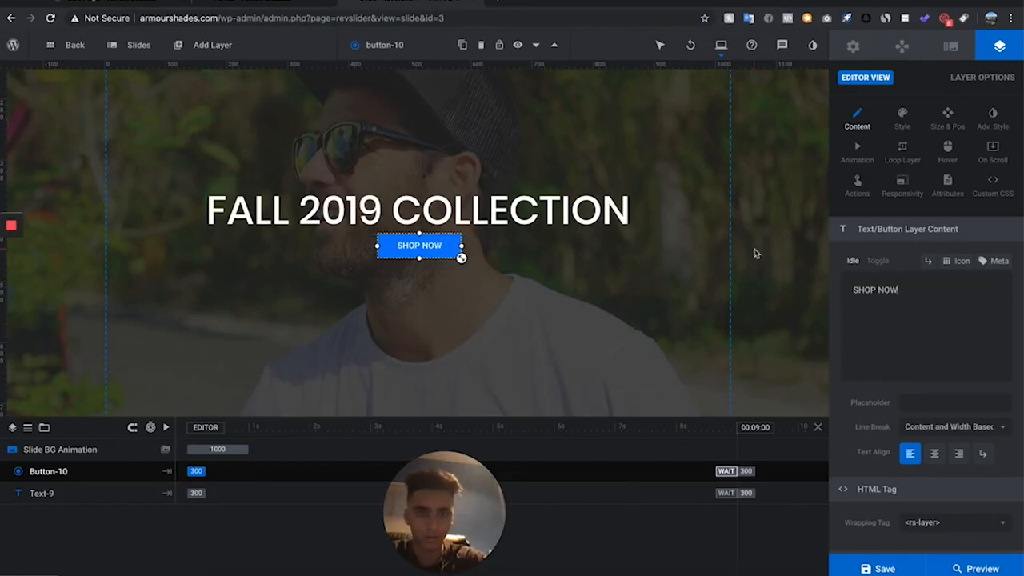
- Set the button's background colour to the light orange #ffb238
{"action": "left_click", "coordinate": [903, 120]}
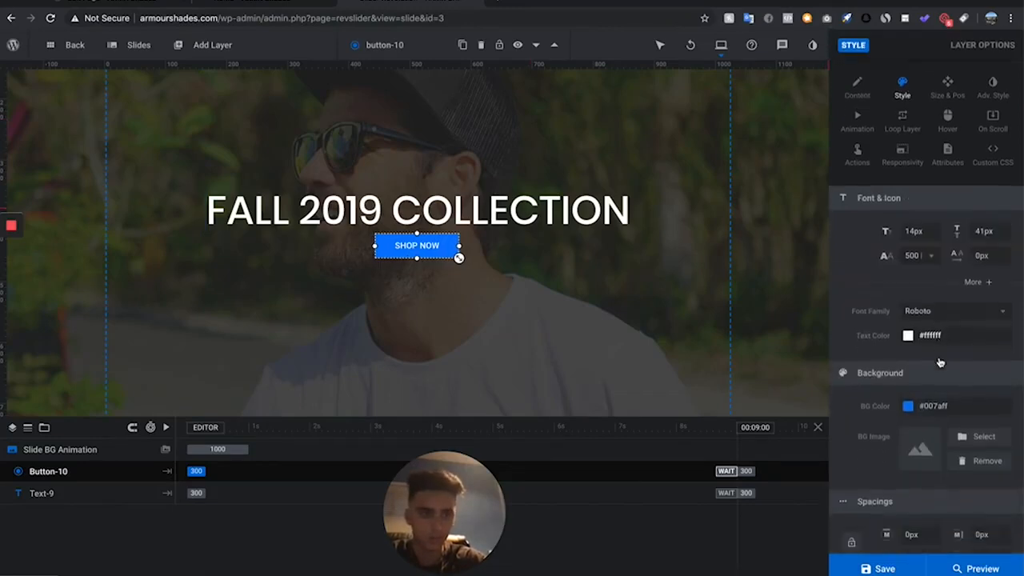
{"action": "left_click", "coordinate": [935, 381]}
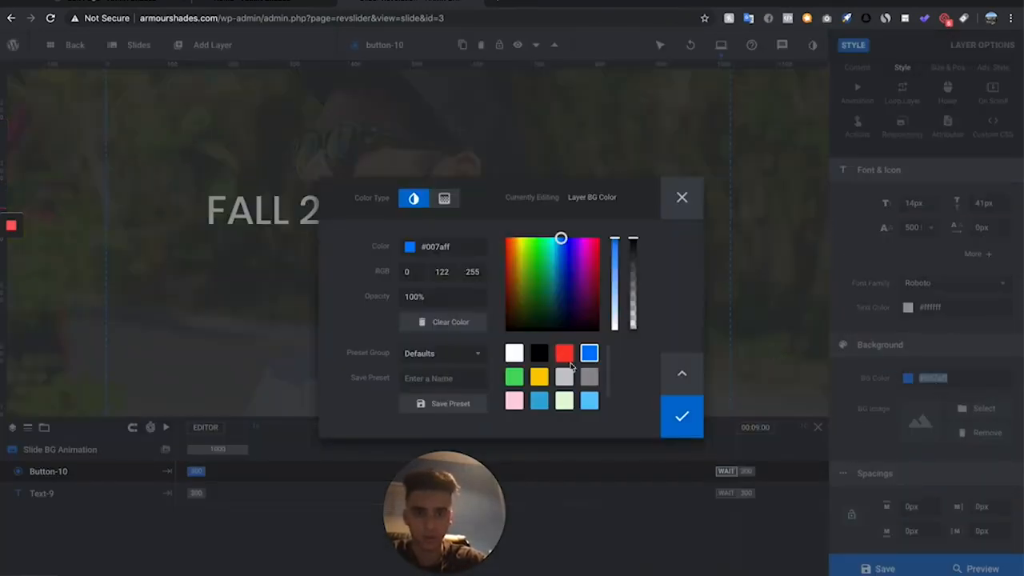
{"action": "left_click_drag", "start_coordinate": [522, 252], "coordinate": [517, 238]}
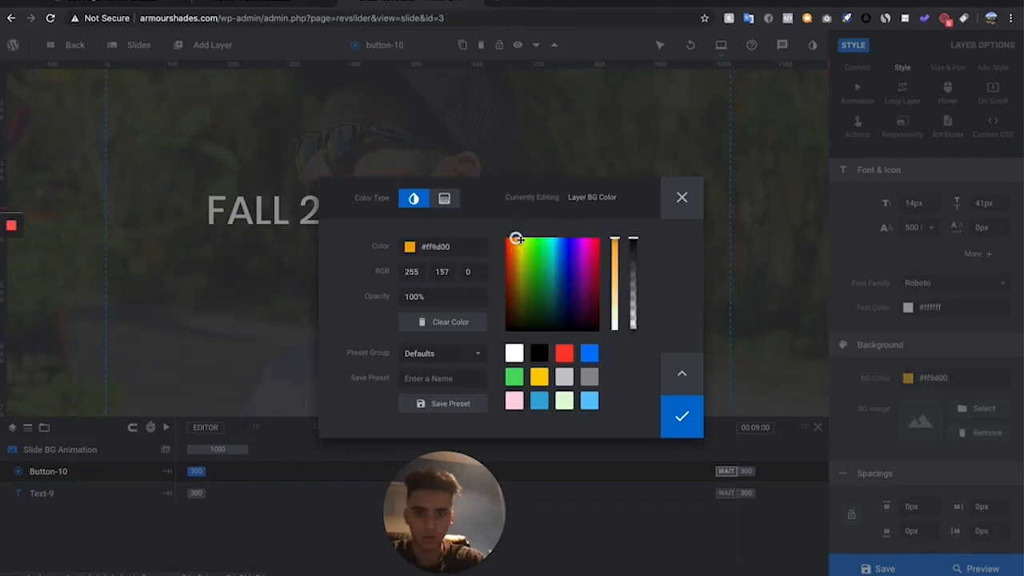
{"action": "left_click", "coordinate": [616, 256]}
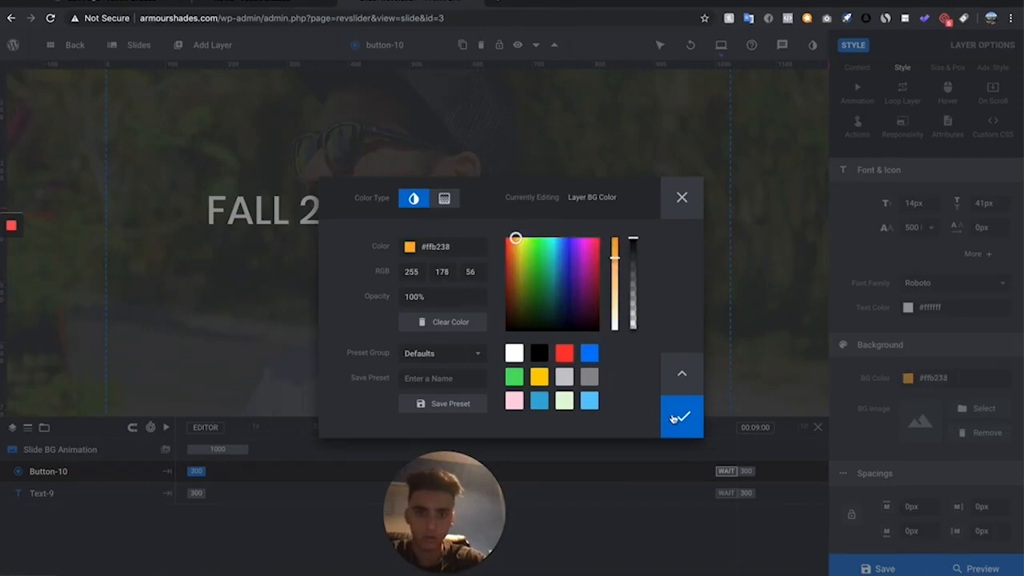
{"action": "left_click", "coordinate": [674, 417]}
- Enlarge the SHOP NOW button to about 17px text, deselect it and save the module
{"action": "mouse_move", "coordinate": [458, 258]}
{"action": "left_mouse_down"}
{"action": "mouse_move", "coordinate": [468, 259]}
{"action": "mouse_move", "coordinate": [451, 264]}
{"action": "left_mouse_up"}
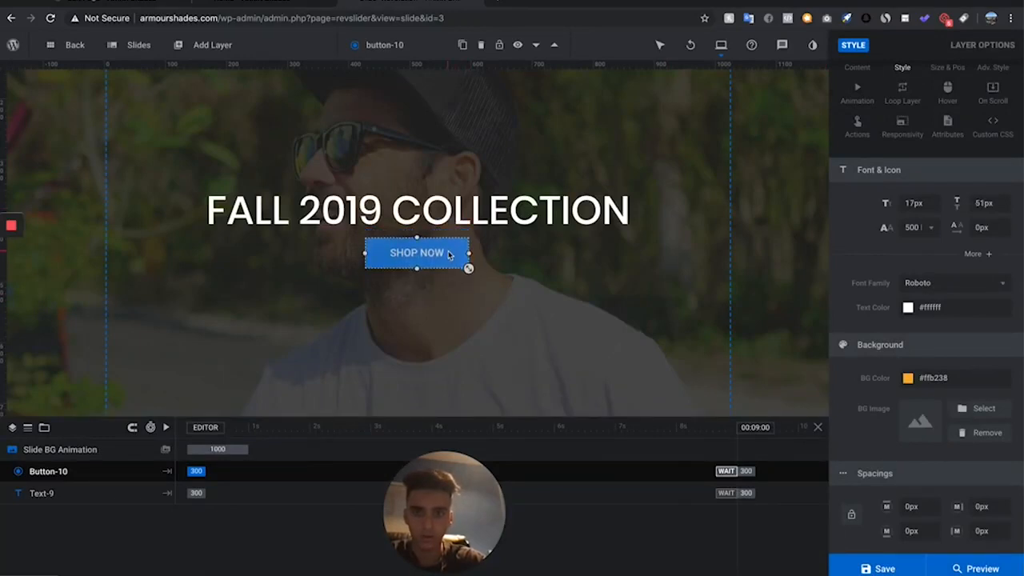
{"action": "left_click", "coordinate": [536, 311]}
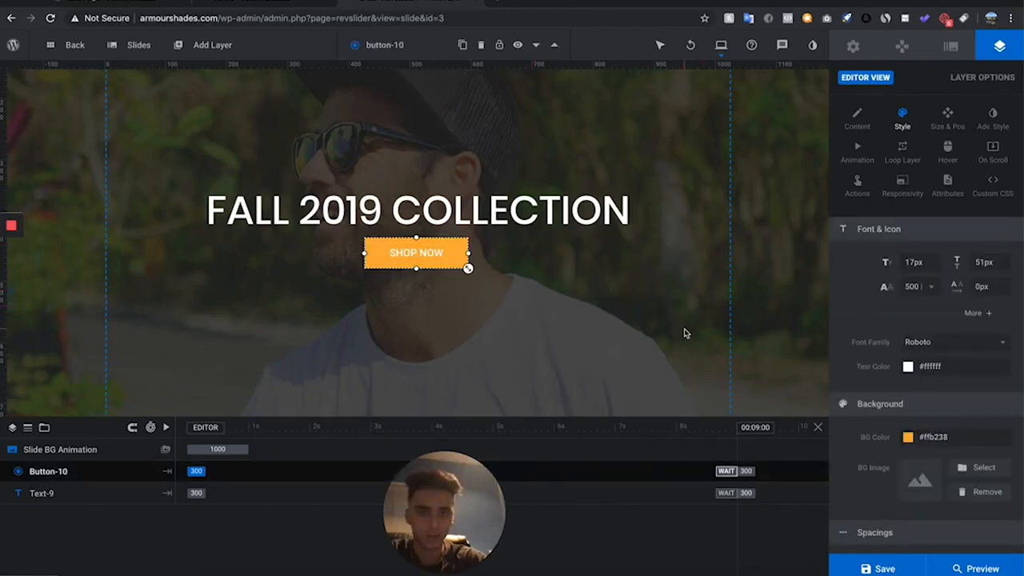
{"action": "left_click", "coordinate": [684, 333]}
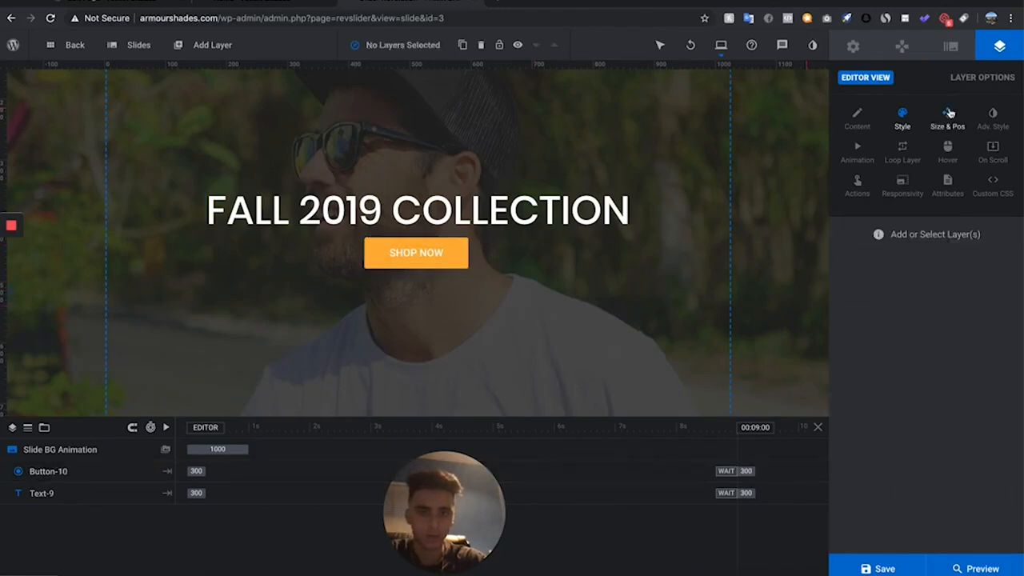
{"action": "left_click", "coordinate": [879, 567]}
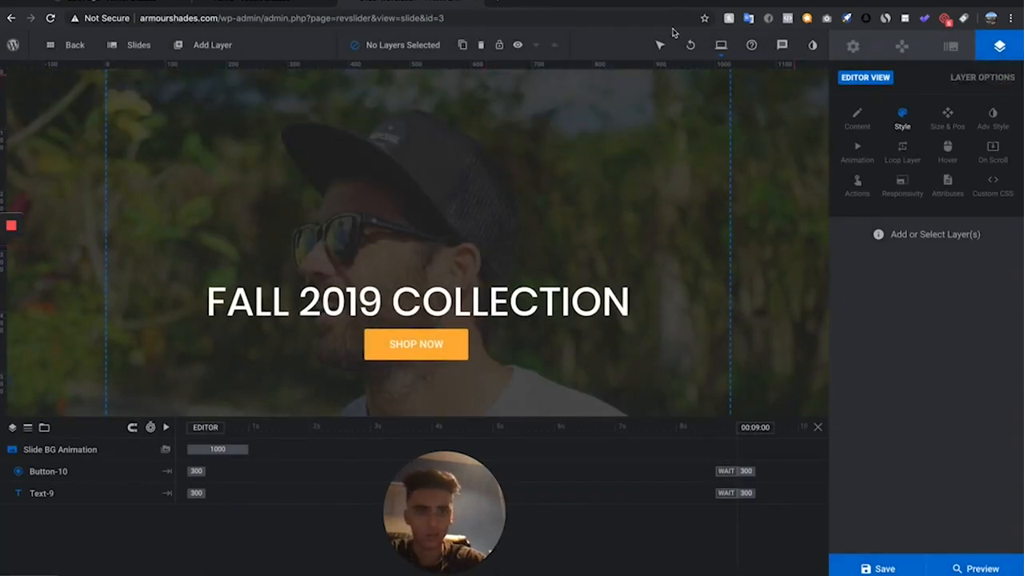
- Switch the editor to the Desktop layout and centre the headline horizontally and vertically there
{"action": "mouse_move", "coordinate": [720, 46]}
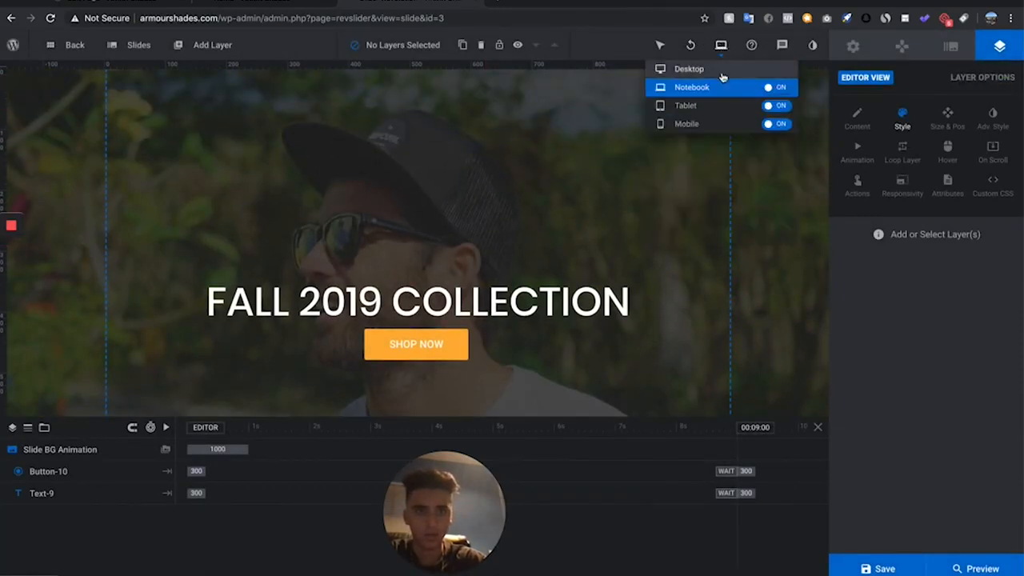
{"action": "left_click", "coordinate": [720, 71]}
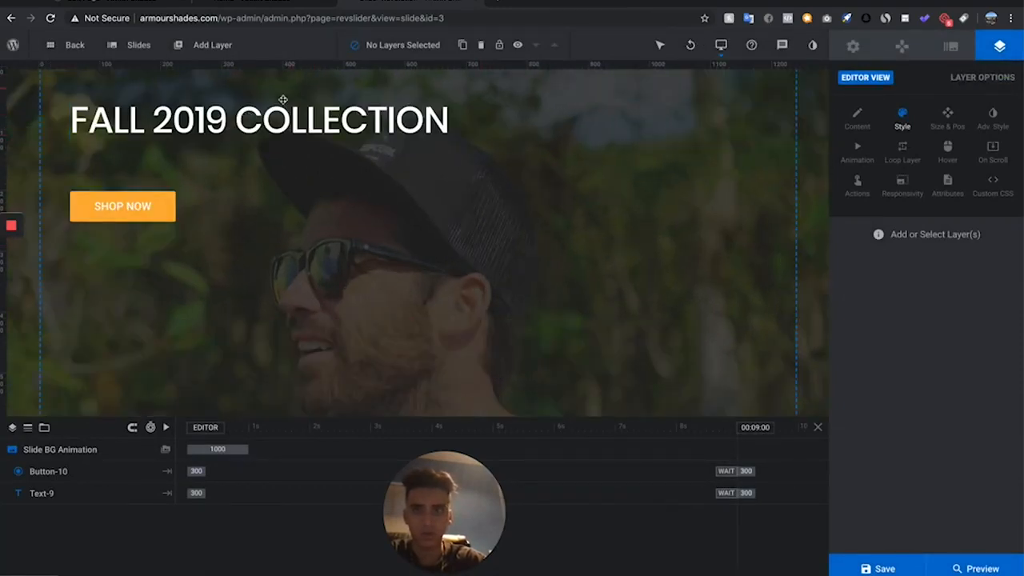
{"action": "left_click", "coordinate": [449, 140]}
{"action": "left_click", "coordinate": [931, 116]}
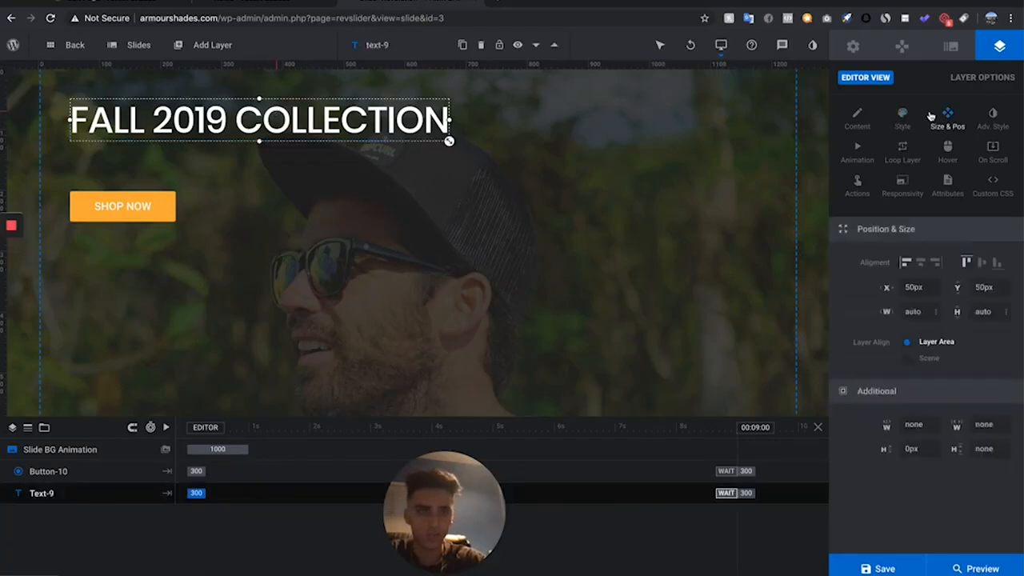
{"action": "left_click", "coordinate": [922, 264]}
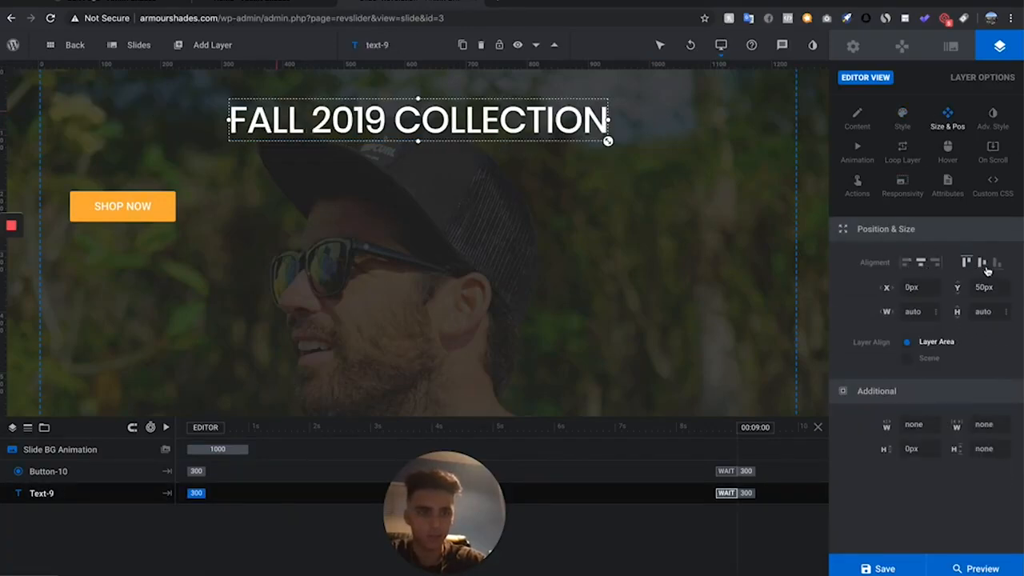
{"action": "left_click", "coordinate": [983, 264]}
- Enlarge the "FALL 2019 COLLECTION" headline in the Desktop layout, keeping it centred on the slide
{"action": "left_click", "coordinate": [123, 206]}
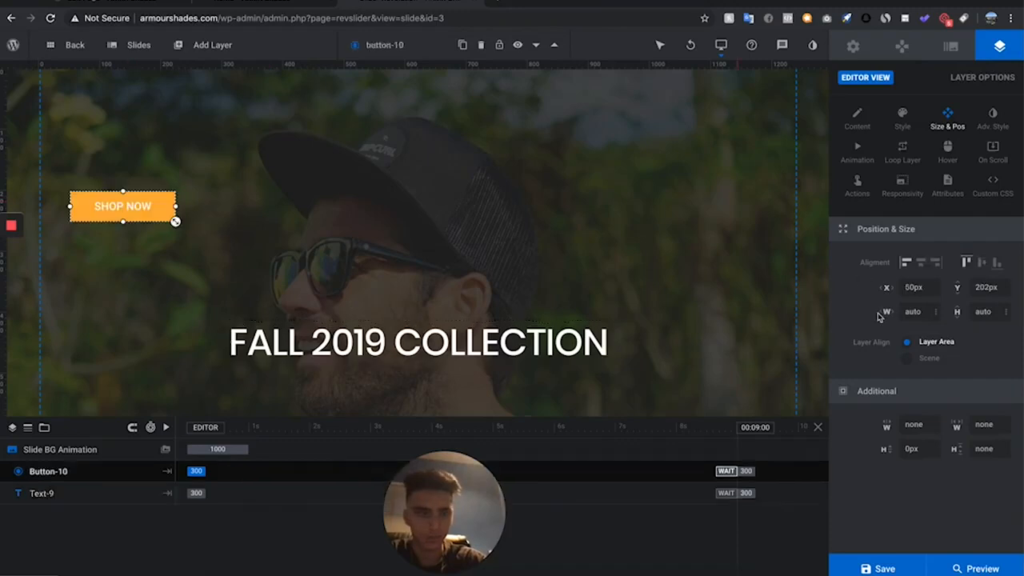
{"action": "left_click", "coordinate": [576, 336]}
{"action": "scroll", "coordinate": [606, 361], "scroll_direction": "down", "scroll_amount": 3}
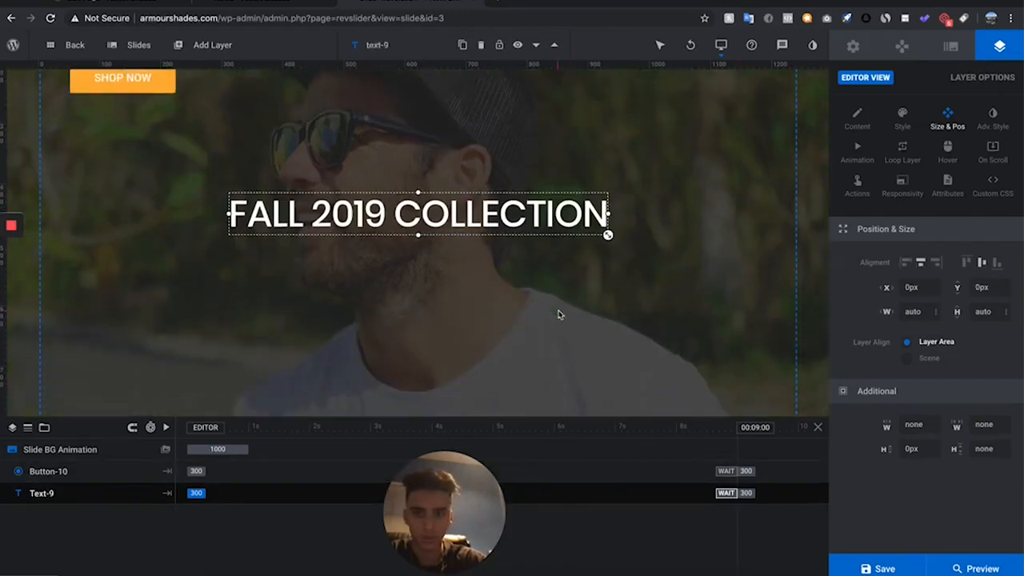
{"action": "left_click_drag", "start_coordinate": [608, 235], "coordinate": [670, 241]}
- Centre the SHOP NOW button directly beneath the headline, enlarge it to about 21px text and save the slide
{"action": "left_click", "coordinate": [123, 87]}
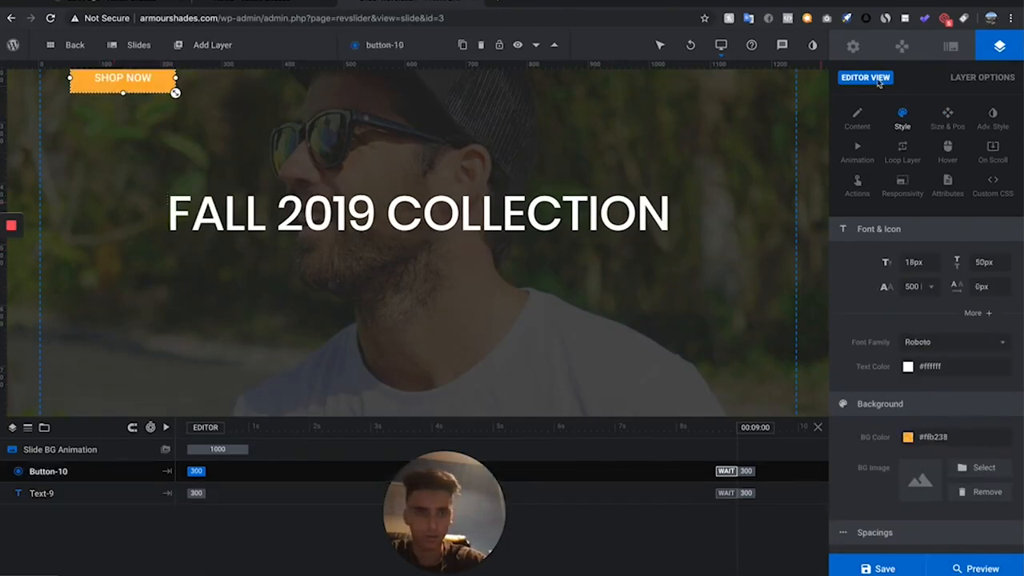
{"action": "left_click", "coordinate": [949, 120]}
{"action": "left_click", "coordinate": [921, 261]}
{"action": "left_click", "coordinate": [981, 263]}
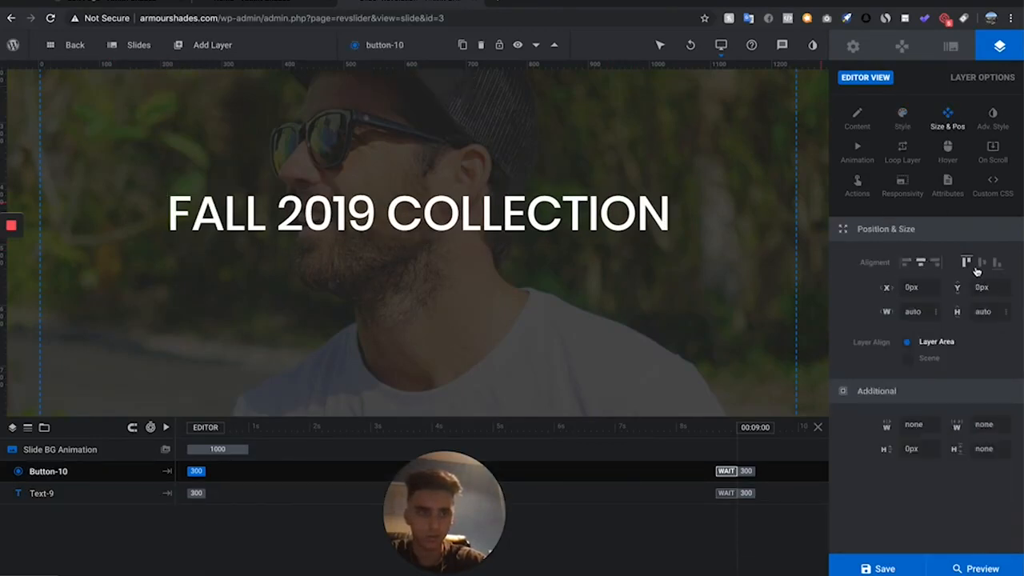
{"action": "left_click_drag", "start_coordinate": [469, 222], "coordinate": [479, 280]}
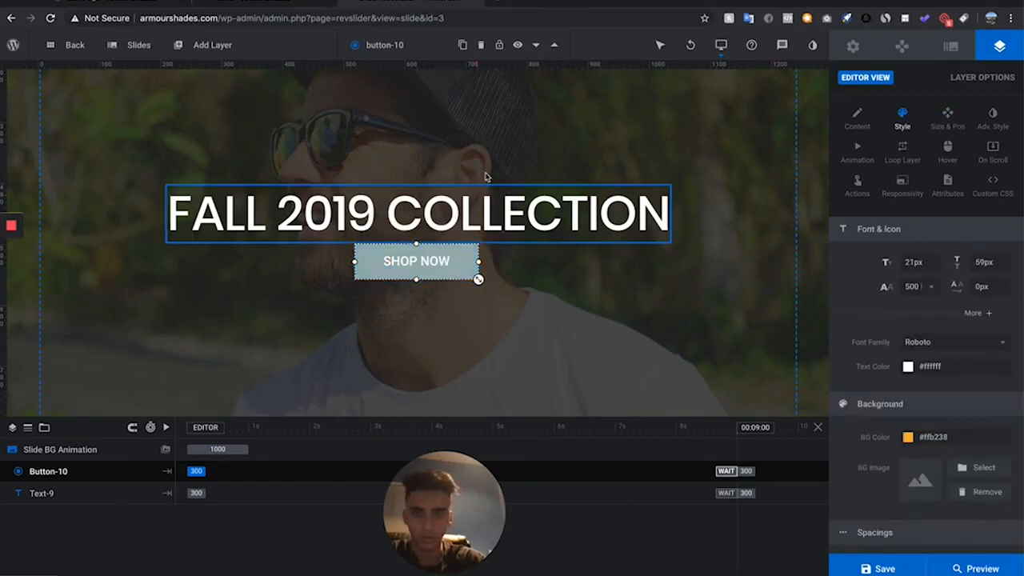
{"action": "scroll", "coordinate": [475, 274], "scroll_direction": "down", "scroll_amount": 1}
{"action": "scroll", "coordinate": [468, 209], "scroll_direction": "up", "scroll_amount": 3}
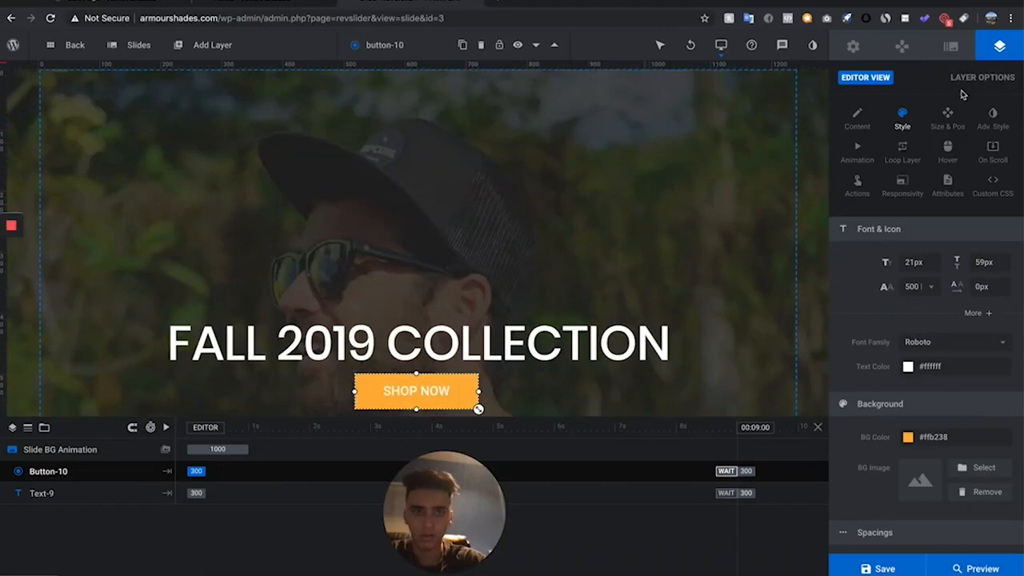
{"action": "left_click", "coordinate": [878, 567]}
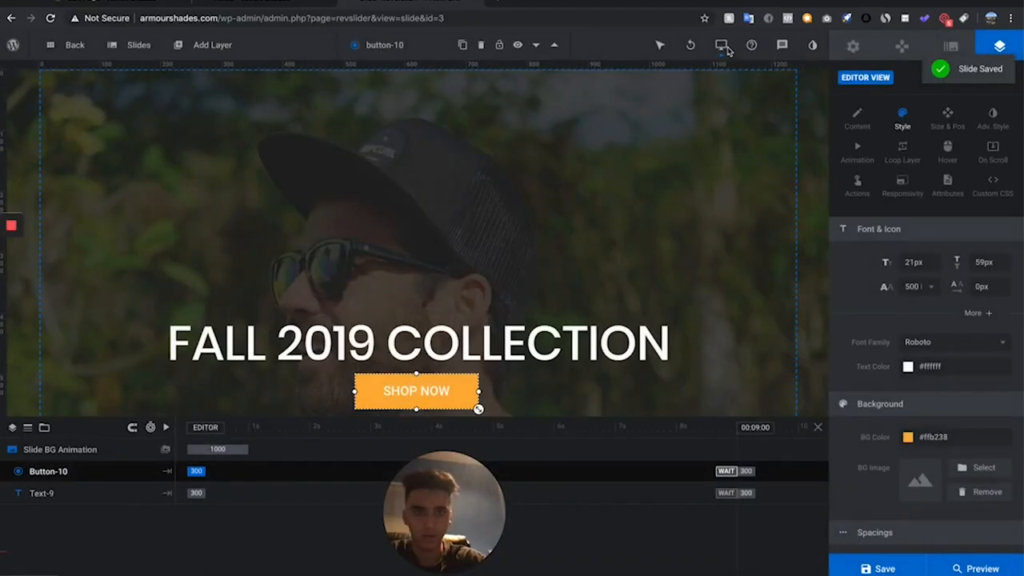
- Switch the editor to the Tablet layout, check the headline and button there, and save the slide
{"action": "left_click", "coordinate": [722, 46]}
{"action": "left_click", "coordinate": [704, 105]}
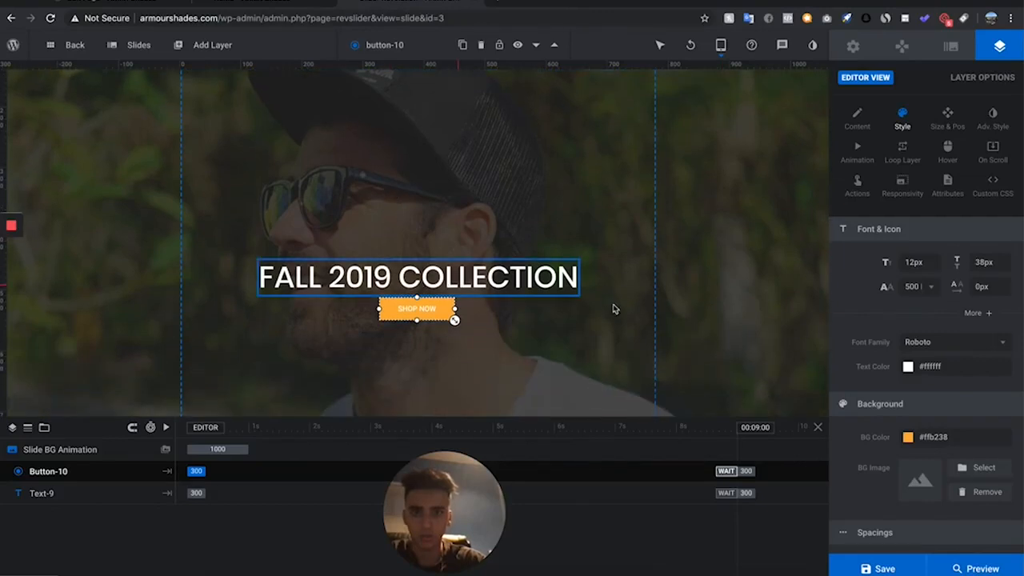
{"action": "left_click", "coordinate": [570, 288]}
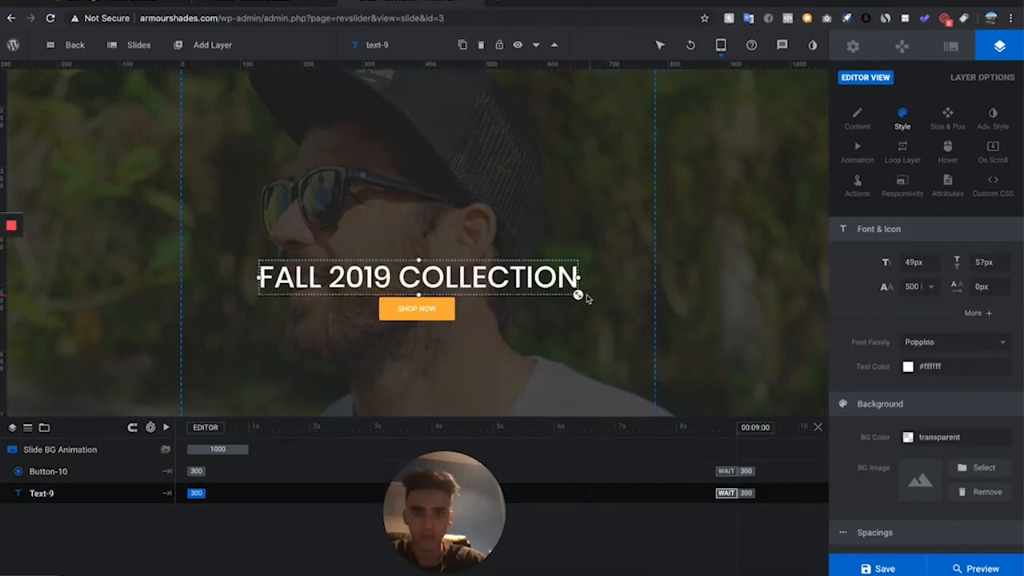
{"action": "left_click", "coordinate": [467, 317]}
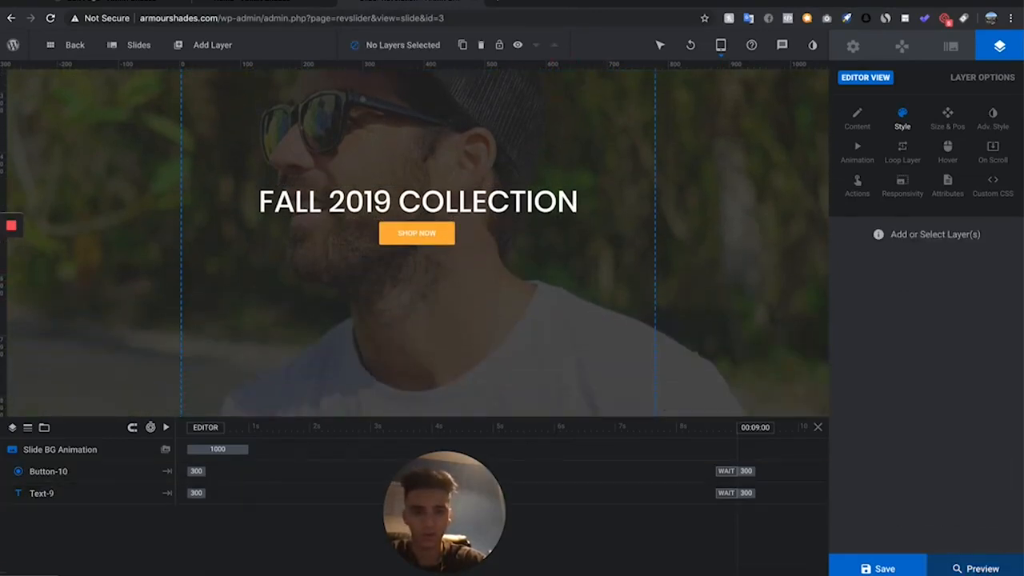
{"action": "left_click", "coordinate": [880, 569]}
- In the Mobile layout, enlarge the headline to about 37px and the SHOP NOW button to about 10px text, then save
{"action": "mouse_move", "coordinate": [720, 45]}
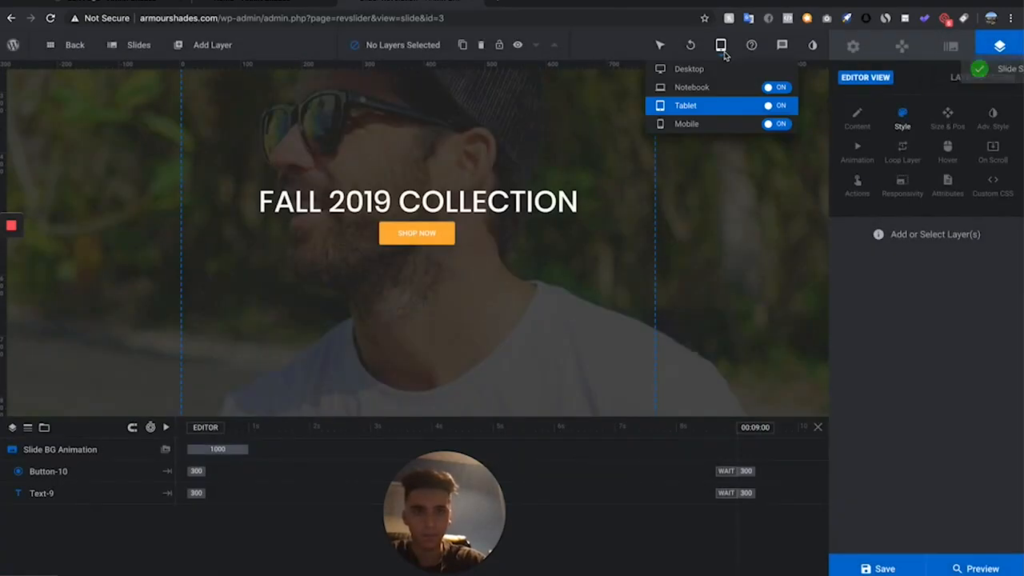
{"action": "left_click", "coordinate": [709, 125]}
{"action": "left_click", "coordinate": [509, 203]}
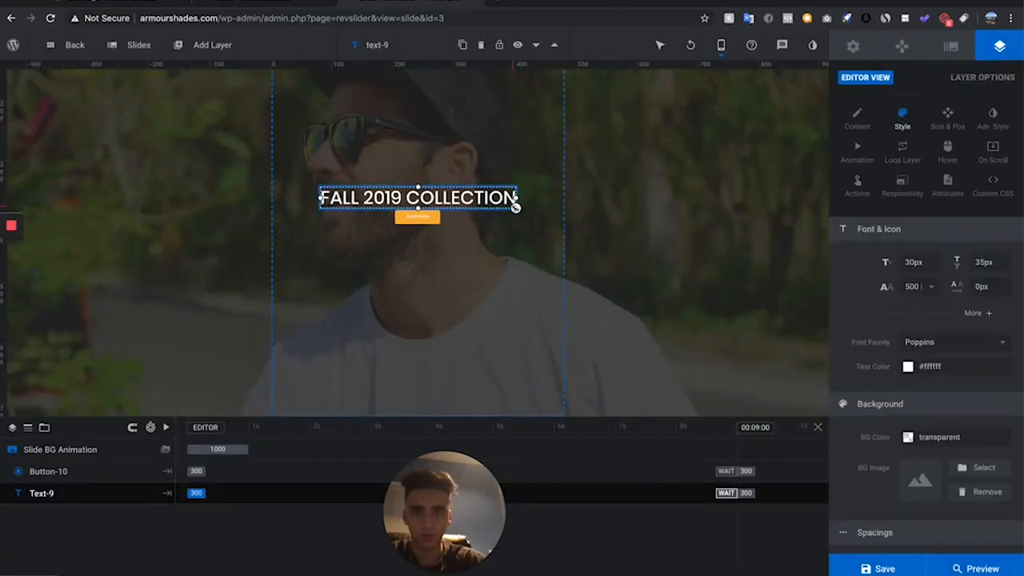
{"action": "left_click_drag", "start_coordinate": [516, 208], "coordinate": [538, 206]}
{"action": "left_click", "coordinate": [418, 226]}
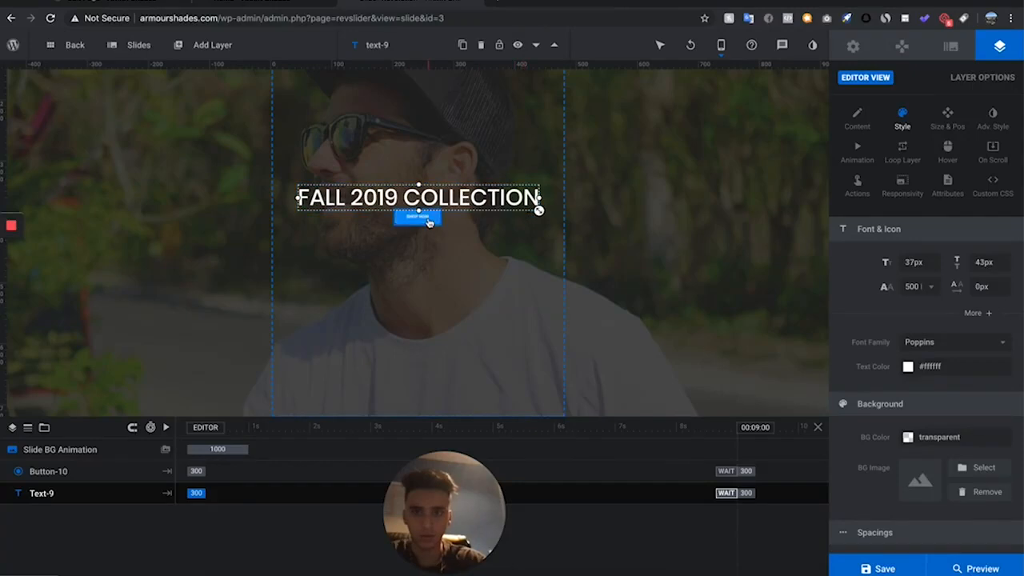
{"action": "left_click_drag", "start_coordinate": [439, 230], "coordinate": [452, 236]}
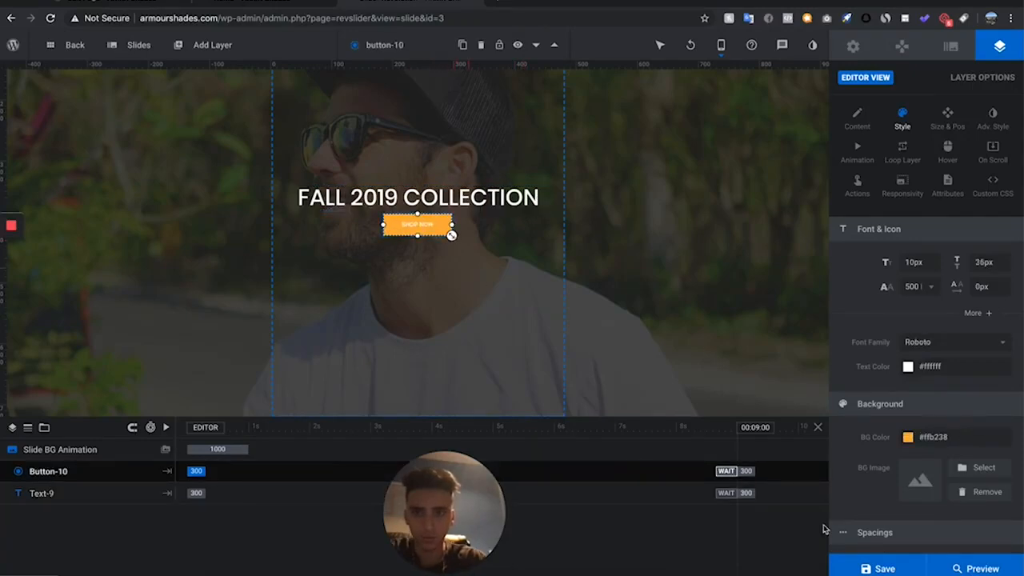
{"action": "left_click", "coordinate": [881, 569]}
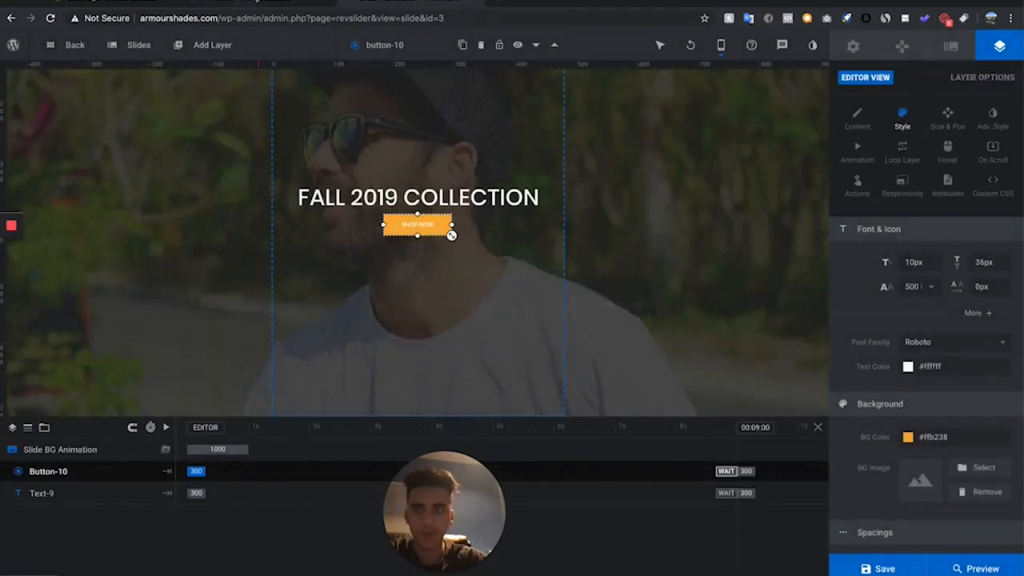
- Return to the Home page editor and choose the Slider 1 module for the Revolution Slider 6 element
{"action": "left_click", "coordinate": [94, 5]}
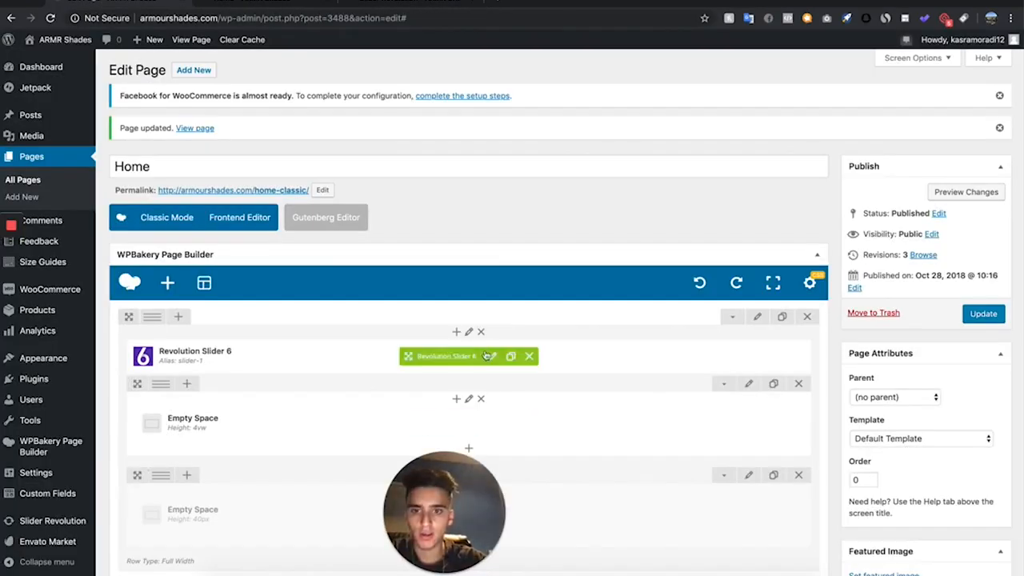
{"action": "left_click", "coordinate": [492, 357]}
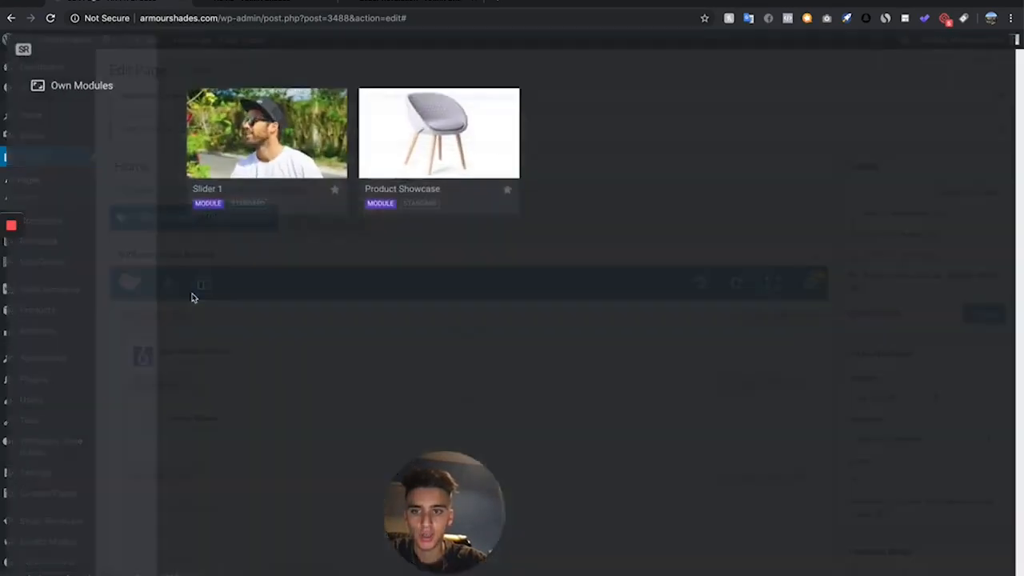
{"action": "left_click", "coordinate": [263, 130]}
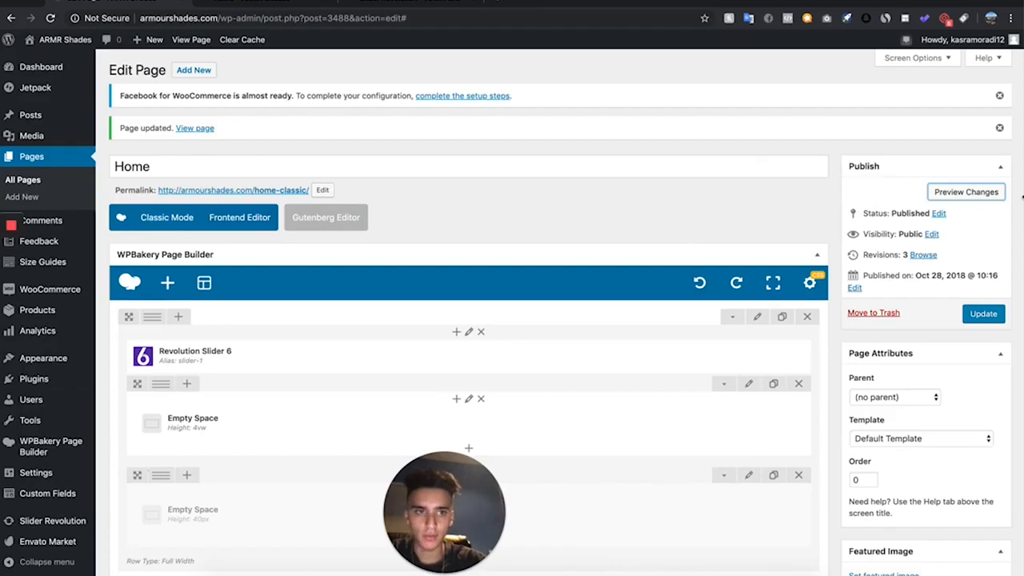
- Preview the Home page changes and examine how the new slide displays
{"action": "left_click", "coordinate": [966, 192]}
{"action": "scroll", "coordinate": [455, 222], "scroll_direction": "down", "scroll_amount": 5}
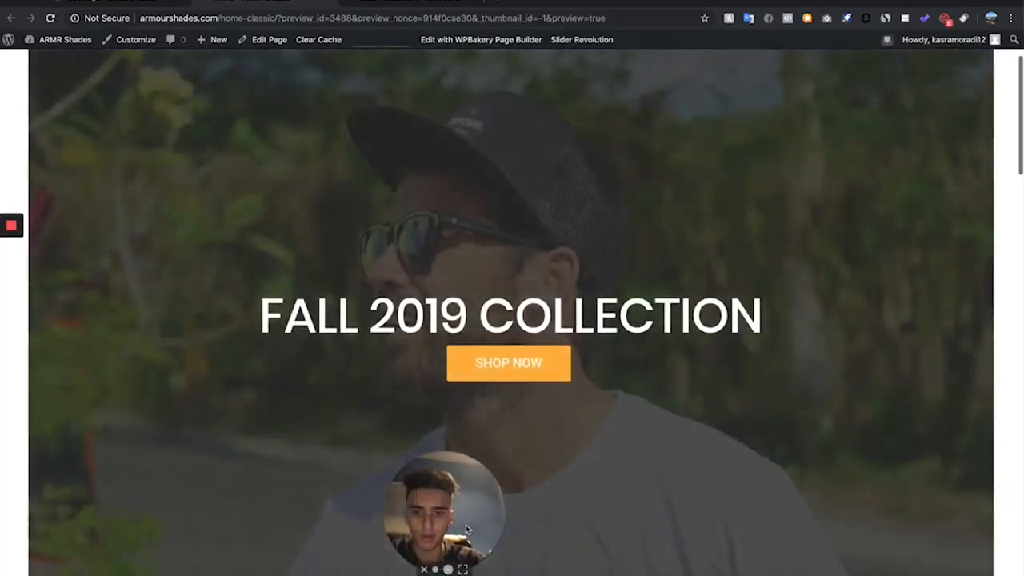
{"action": "left_click_drag", "start_coordinate": [468, 530], "coordinate": [74, 549]}
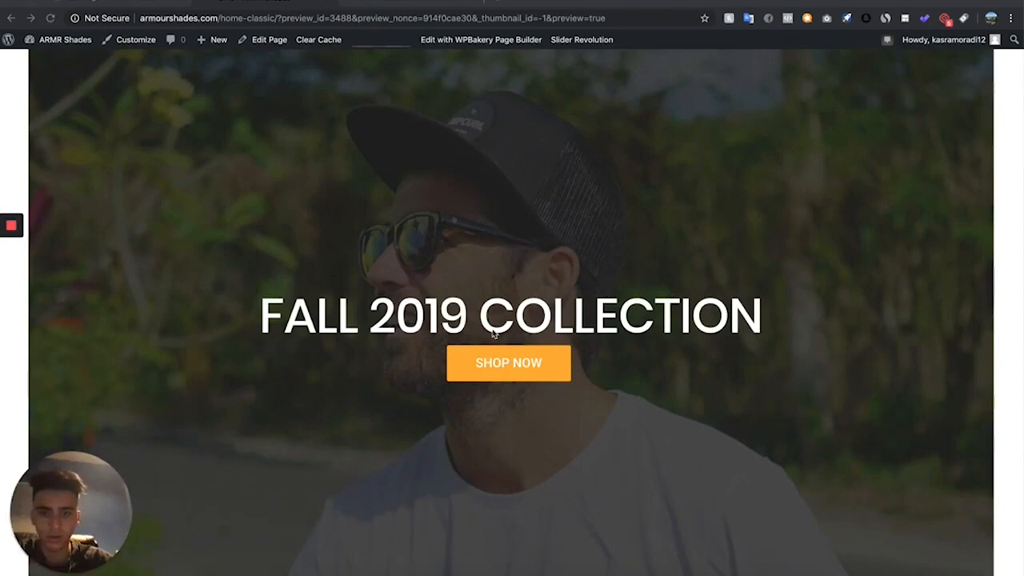
{"action": "scroll", "coordinate": [492, 332], "scroll_direction": "down", "scroll_amount": 3}
{"action": "scroll", "coordinate": [492, 329], "scroll_direction": "up", "scroll_amount": 5}
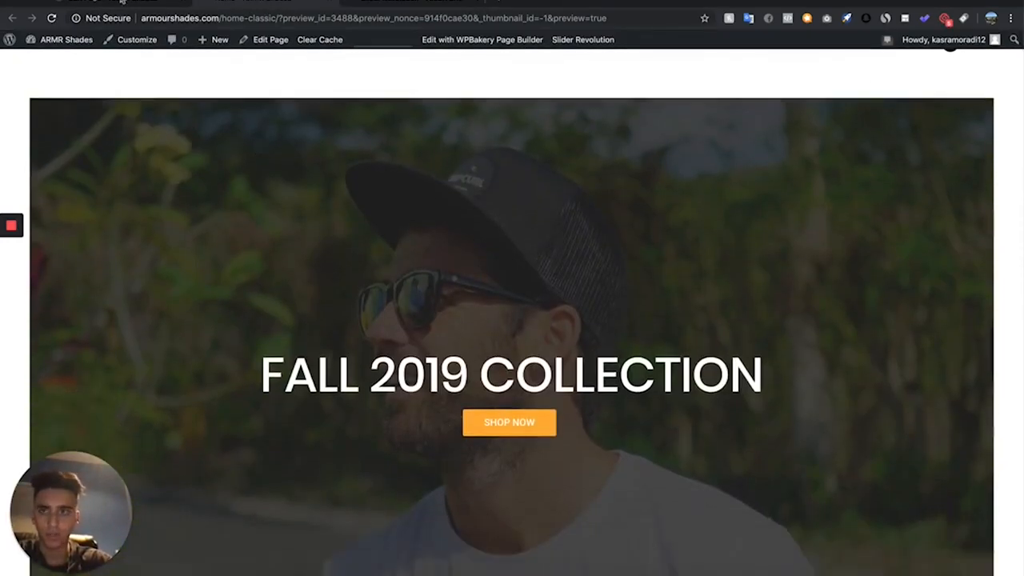
- Update the Home page and review the sections beneath the slider in the preview
{"action": "left_click", "coordinate": [122, 2]}
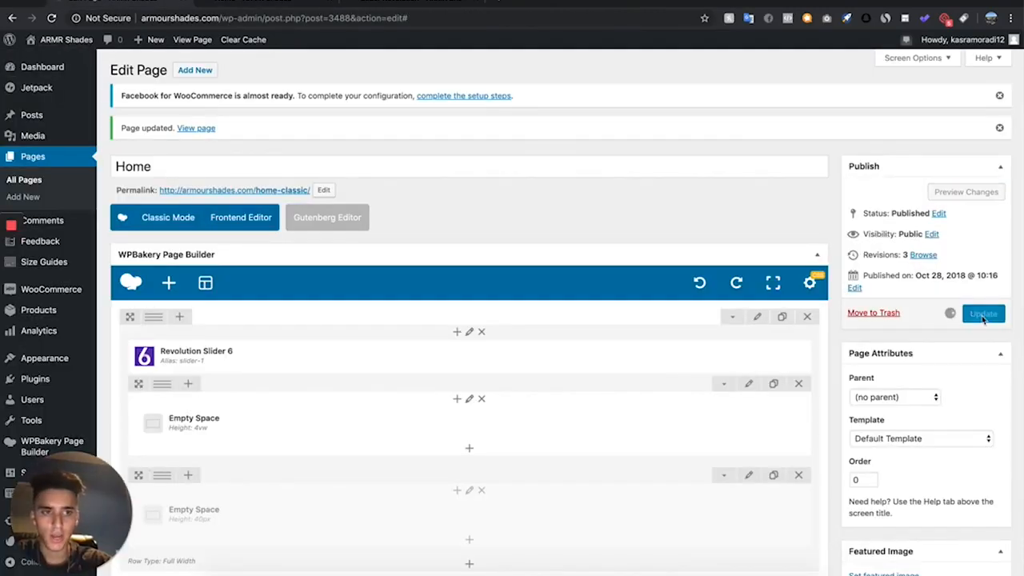
{"action": "left_click", "coordinate": [984, 315]}
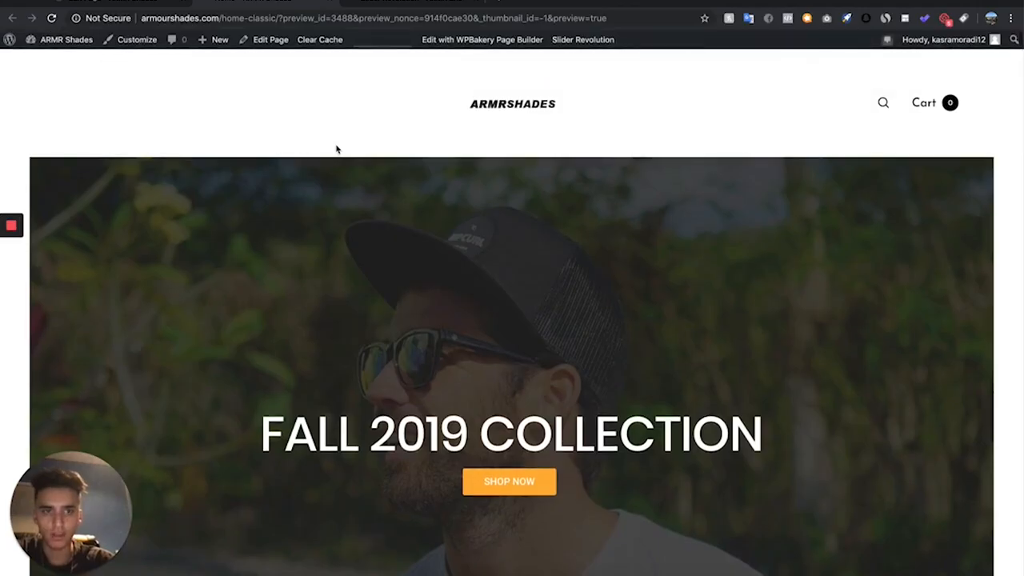
{"action": "scroll", "coordinate": [336, 149], "scroll_direction": "down", "scroll_amount": 10}
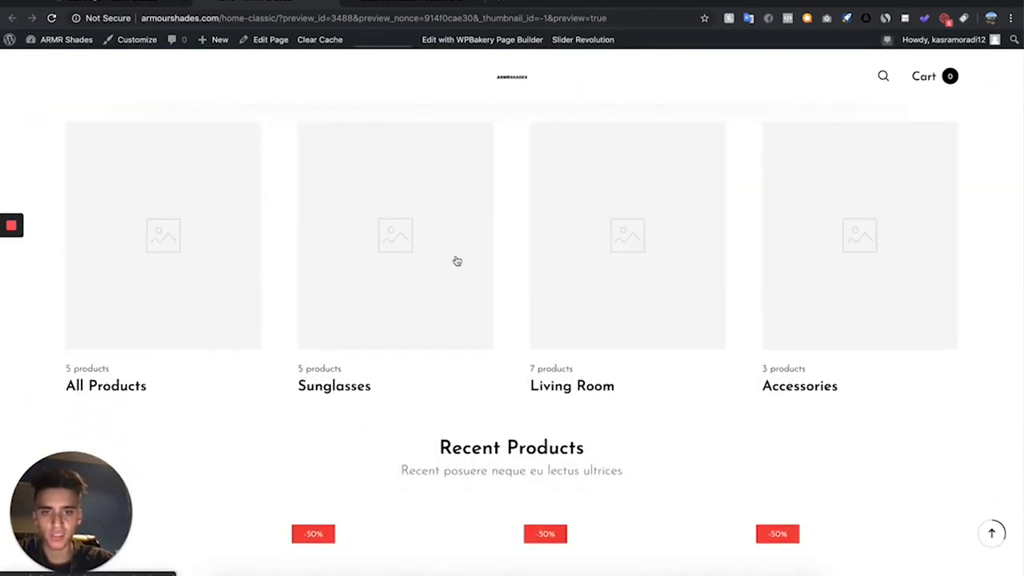
{"action": "scroll", "coordinate": [456, 261], "scroll_direction": "up", "scroll_amount": 1}
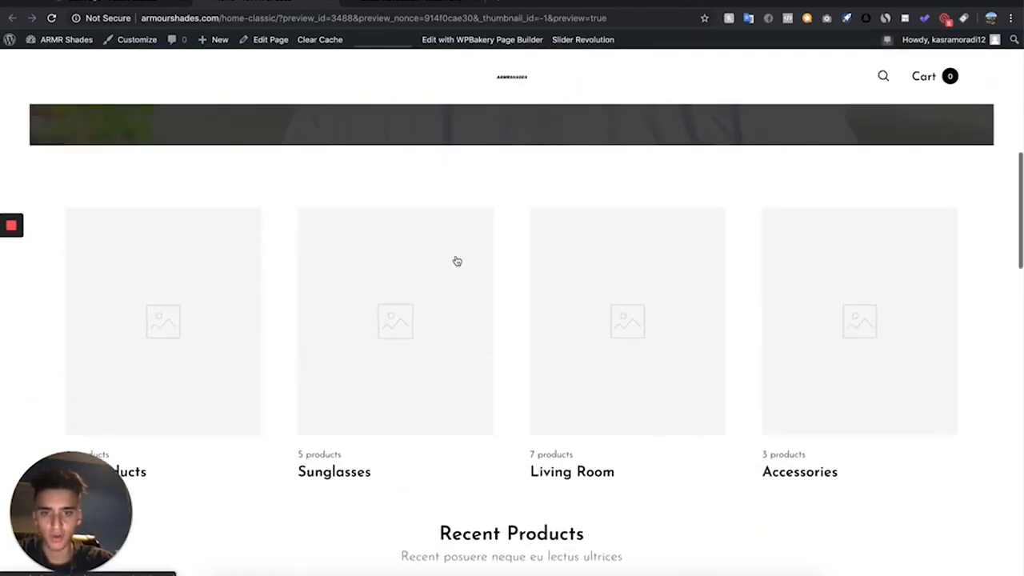
- Delete the Product categories element and its row from the Home page
{"action": "left_click", "coordinate": [119, 3]}
{"action": "scroll", "coordinate": [547, 428], "scroll_direction": "down", "scroll_amount": 4}
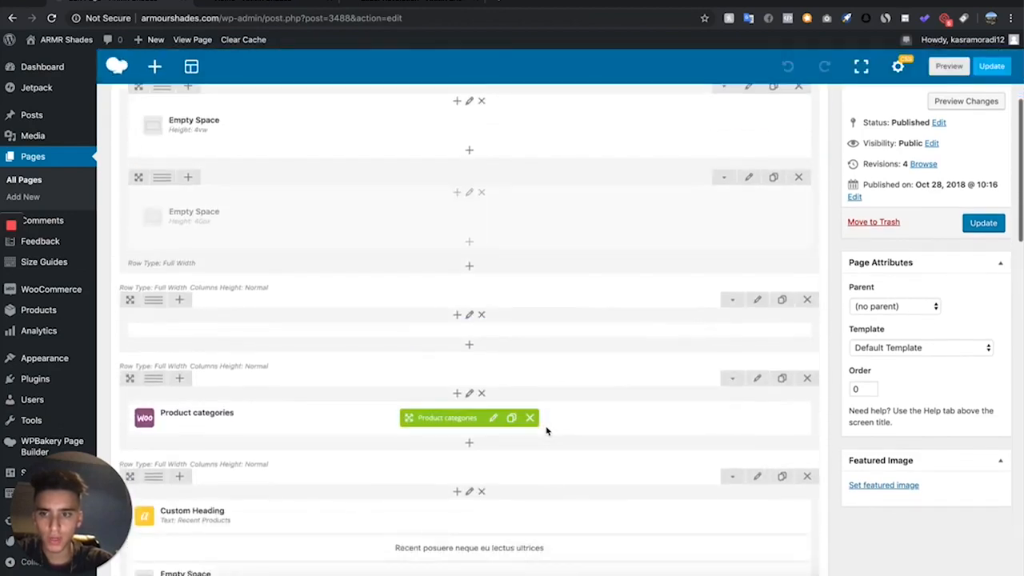
{"action": "scroll", "coordinate": [546, 432], "scroll_direction": "down", "scroll_amount": 3}
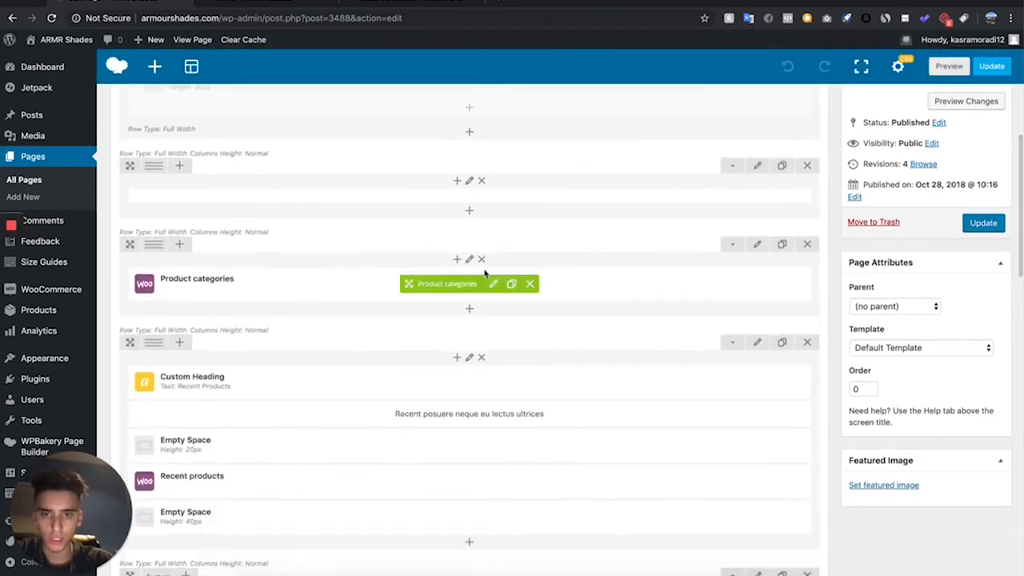
{"action": "left_click", "coordinate": [530, 283]}
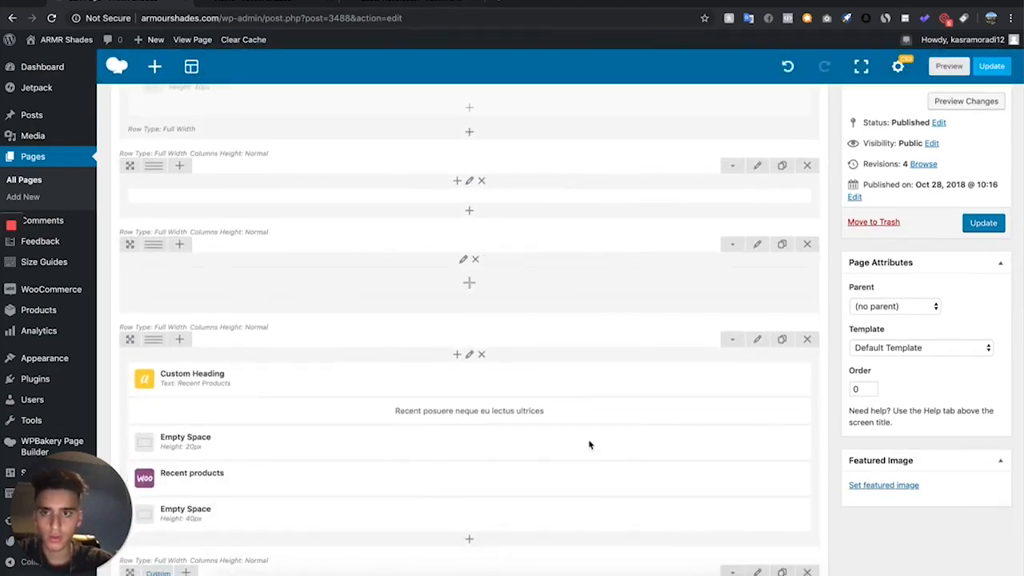
{"action": "left_click", "coordinate": [807, 244]}
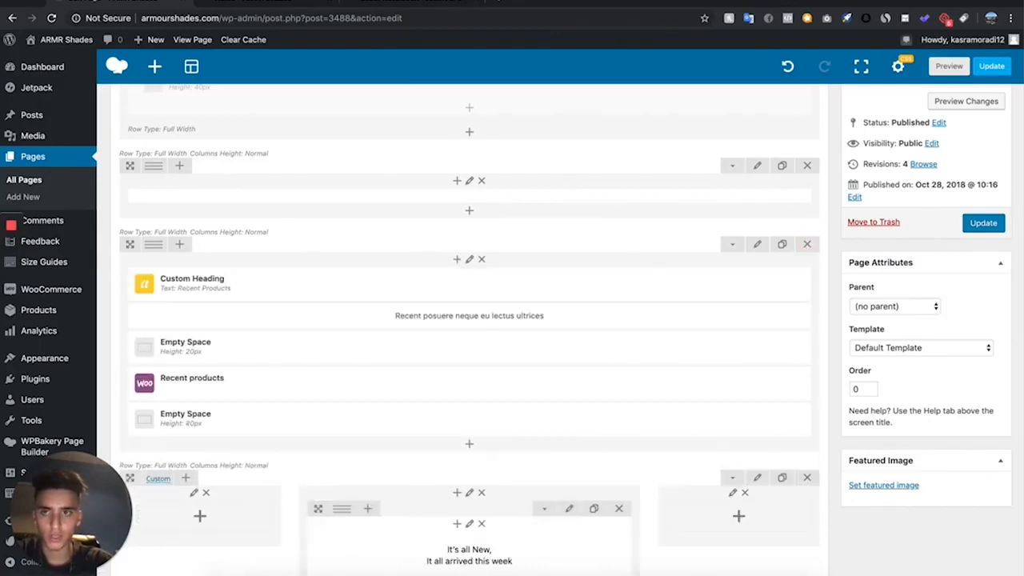
- Compare the Home page preview with the edited layout, then refresh the preview and examine the area around Recent Products
{"action": "left_click", "coordinate": [293, 7]}
{"action": "scroll", "coordinate": [462, 297], "scroll_direction": "down", "scroll_amount": 3}
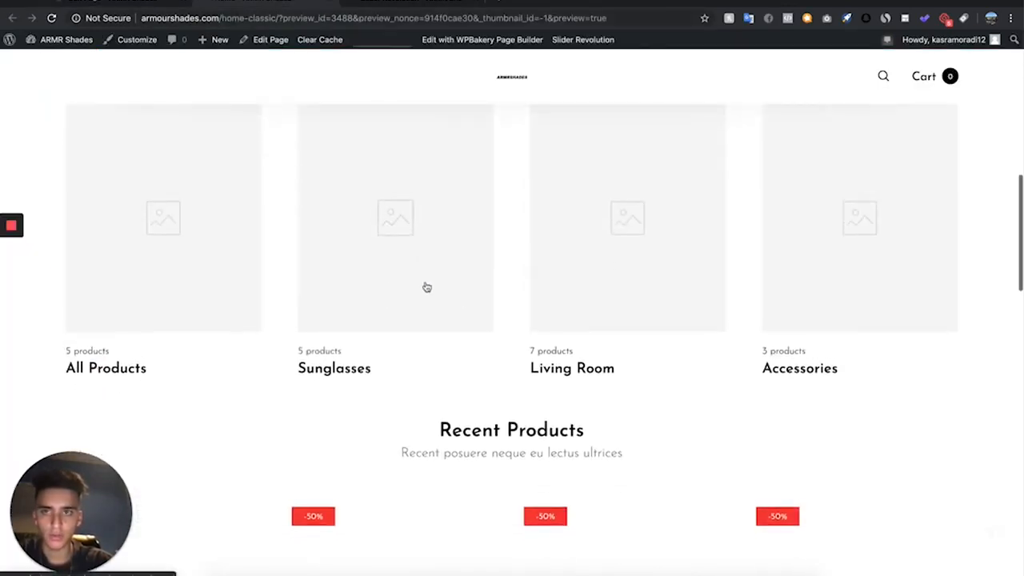
{"action": "left_click", "coordinate": [112, 2]}
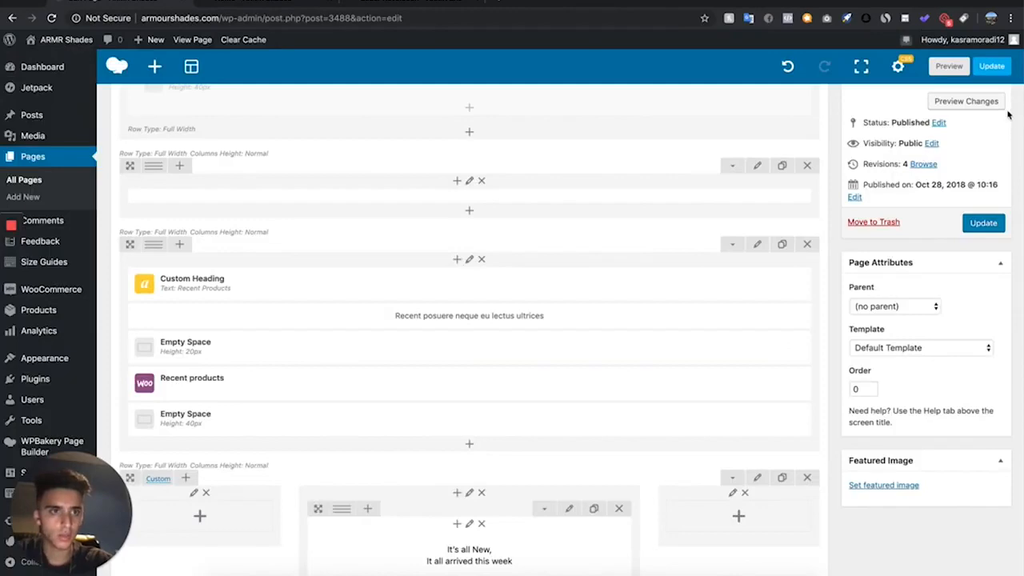
{"action": "left_click", "coordinate": [998, 108]}
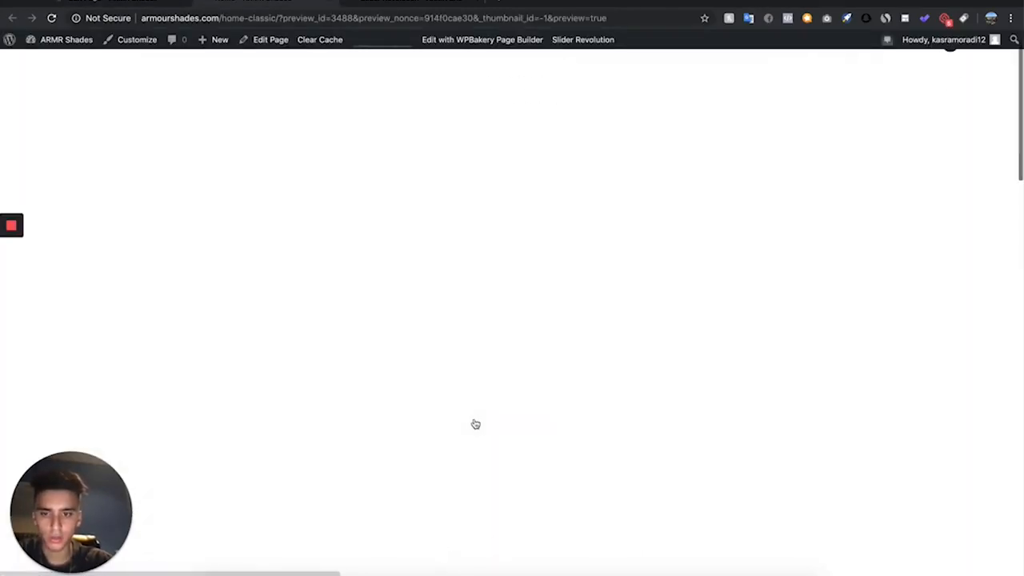
{"action": "scroll", "coordinate": [474, 424], "scroll_direction": "down", "scroll_amount": 6}
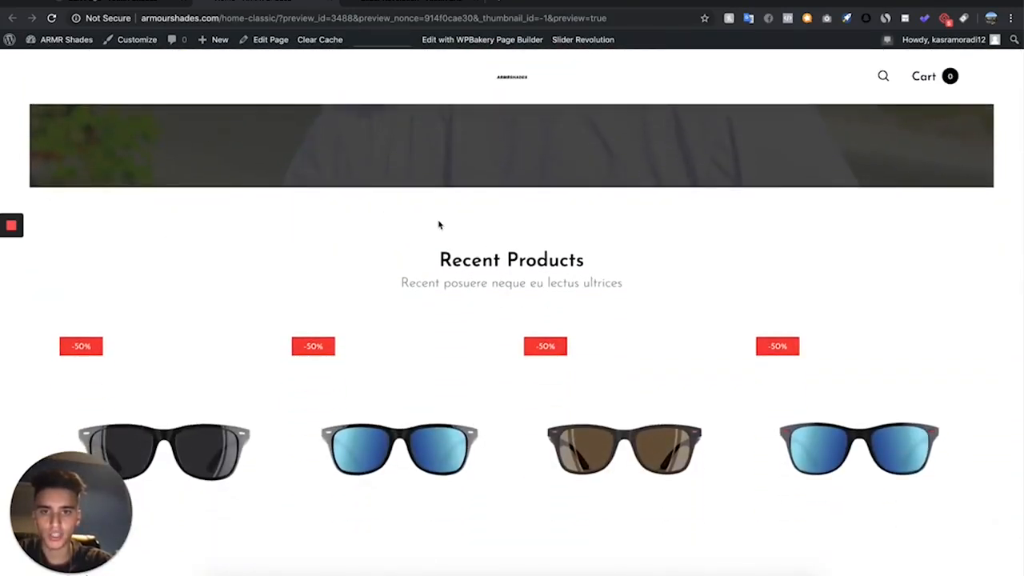
- Delete the placeholder text block beneath the Recent Products heading and check the page preview
{"action": "left_click", "coordinate": [124, 2]}
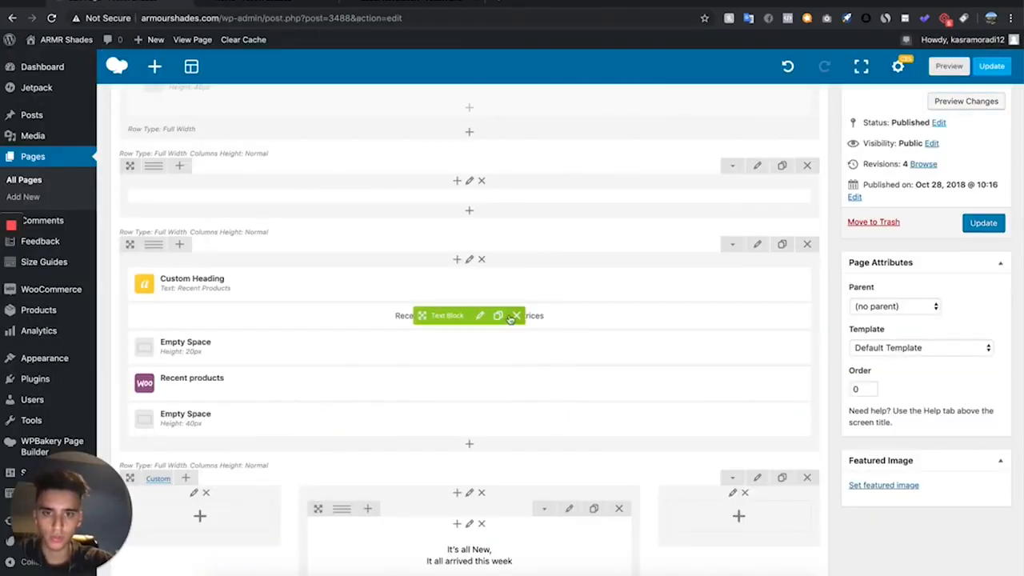
{"action": "left_click", "coordinate": [519, 320]}
{"action": "left_click", "coordinate": [248, 2]}
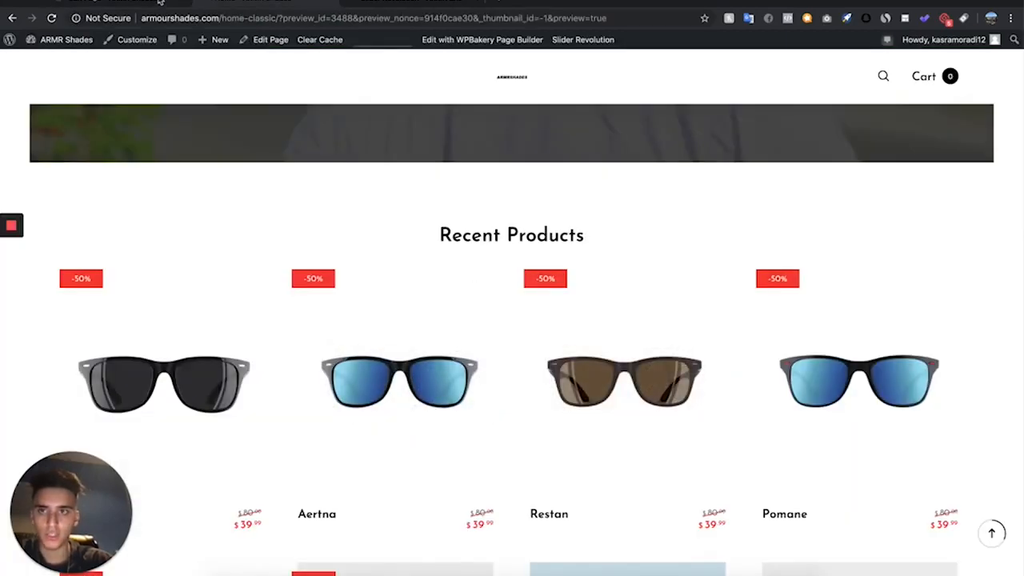
- Change the text of the Recent Products custom heading to BESTSELLERS and save it
{"action": "left_click", "coordinate": [132, 2]}
{"action": "left_click", "coordinate": [490, 282]}
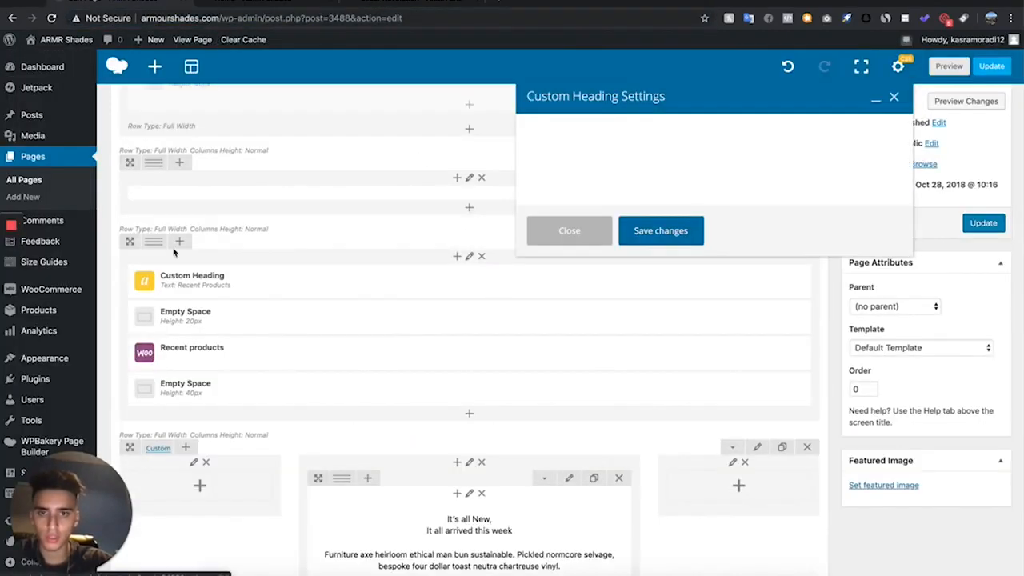
{"action": "left_click_drag", "start_coordinate": [616, 248], "coordinate": [547, 237]}
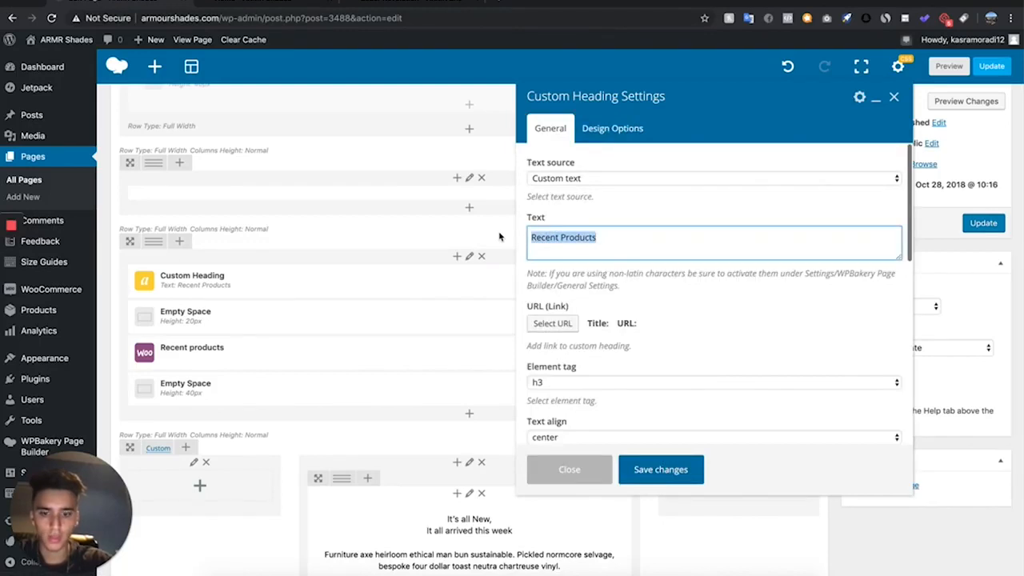
{"action": "type", "text": "bes"}
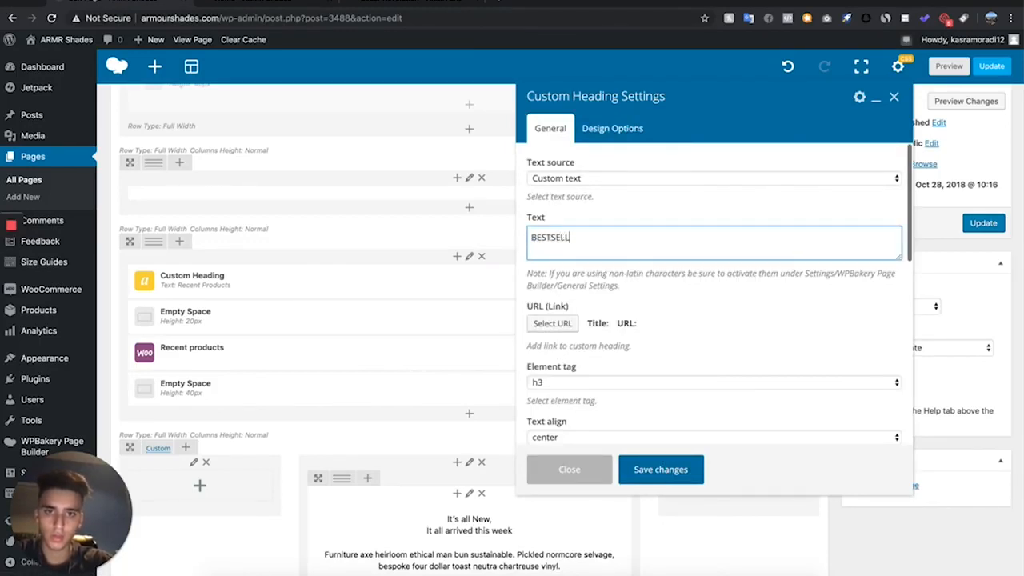
{"action": "left_click", "coordinate": [661, 481]}
- Preview the Home page changes and review the products section and the text block beneath it
{"action": "left_click", "coordinate": [969, 101]}
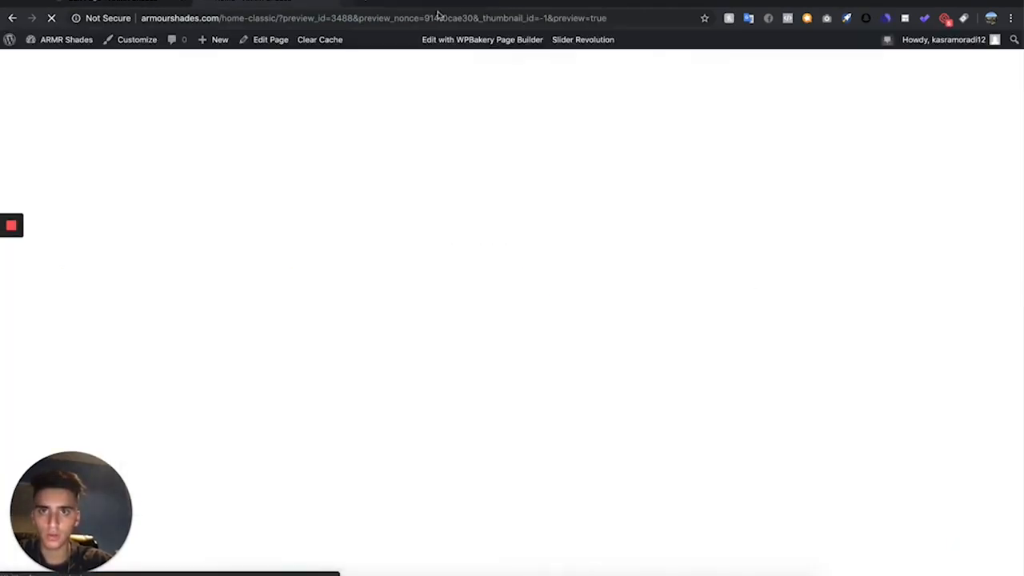
{"action": "scroll", "coordinate": [410, 344], "scroll_direction": "down", "scroll_amount": 8}
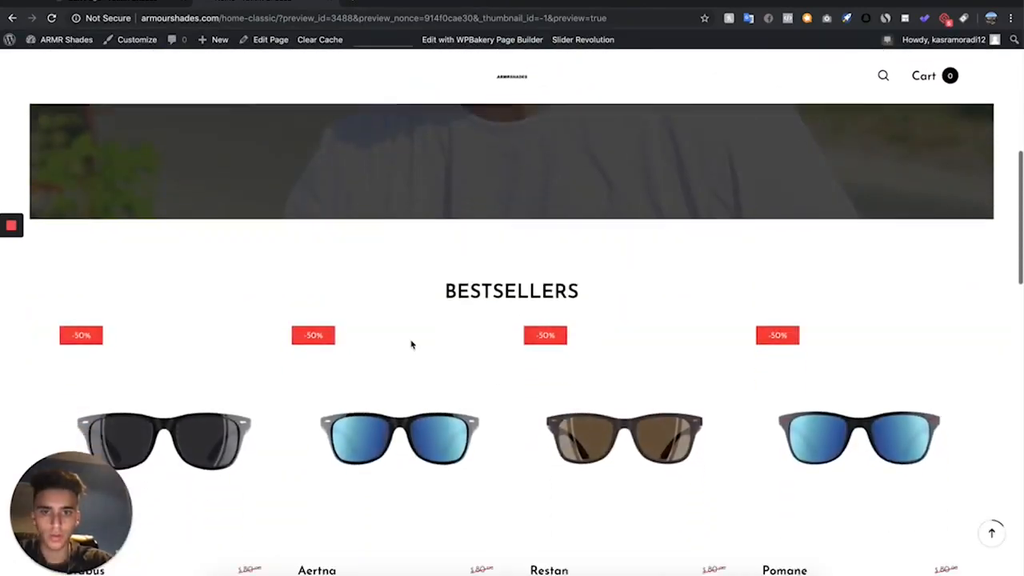
{"action": "scroll", "coordinate": [423, 436], "scroll_direction": "down", "scroll_amount": 8}
{"action": "scroll", "coordinate": [423, 435], "scroll_direction": "up", "scroll_amount": 5}
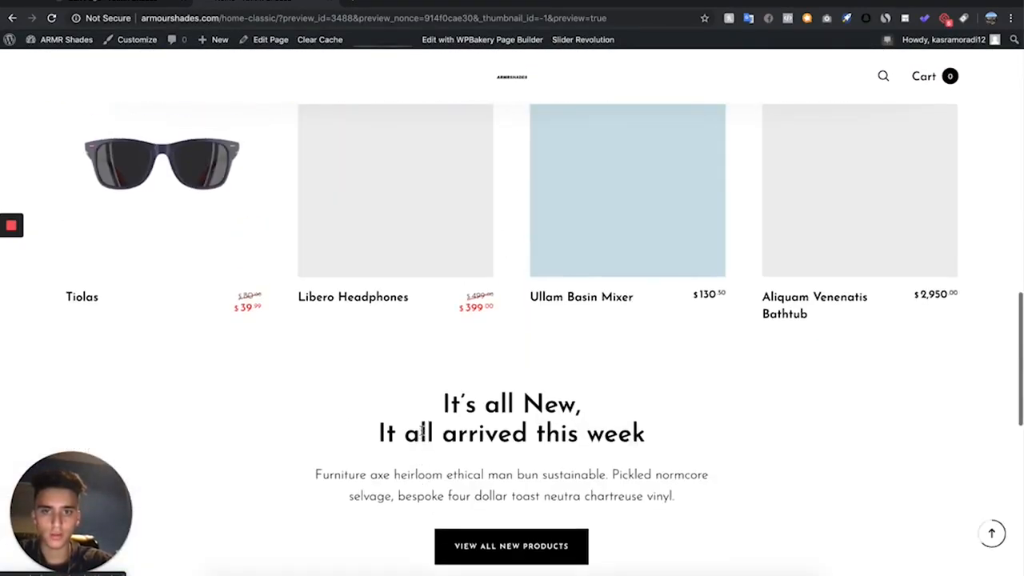
{"action": "scroll", "coordinate": [424, 436], "scroll_direction": "down", "scroll_amount": 3}
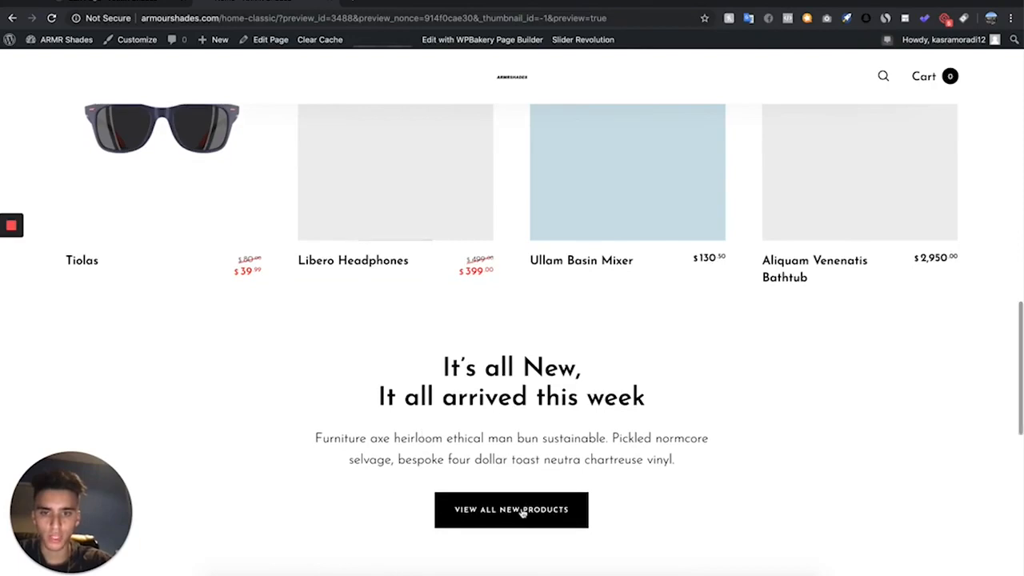
- Delete the "It's all New, It all arrived this week" row from the Home page and check the preview
{"action": "left_click", "coordinate": [126, 5]}
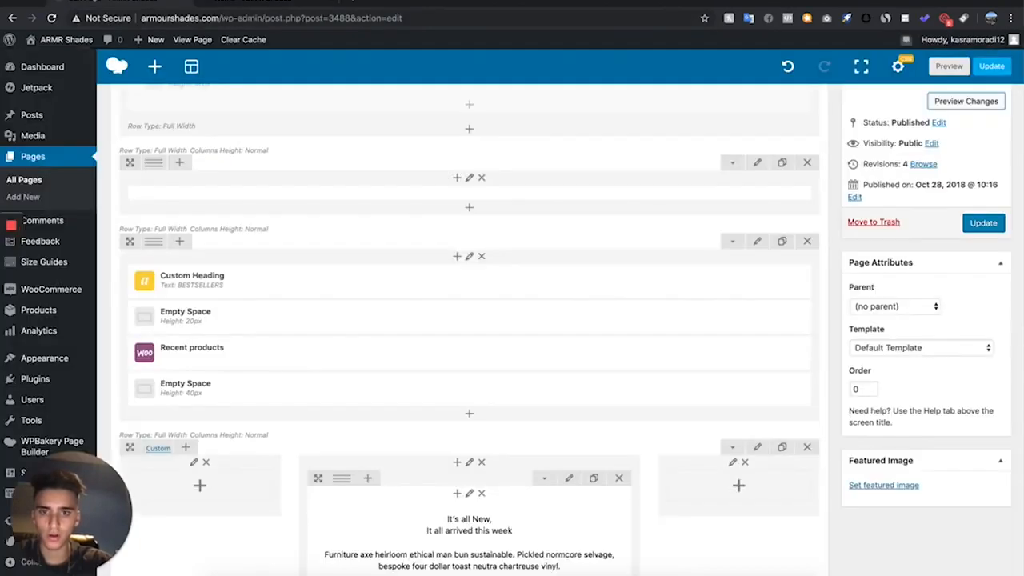
{"action": "scroll", "coordinate": [312, 413], "scroll_direction": "down", "scroll_amount": 3}
{"action": "left_click", "coordinate": [808, 290]}
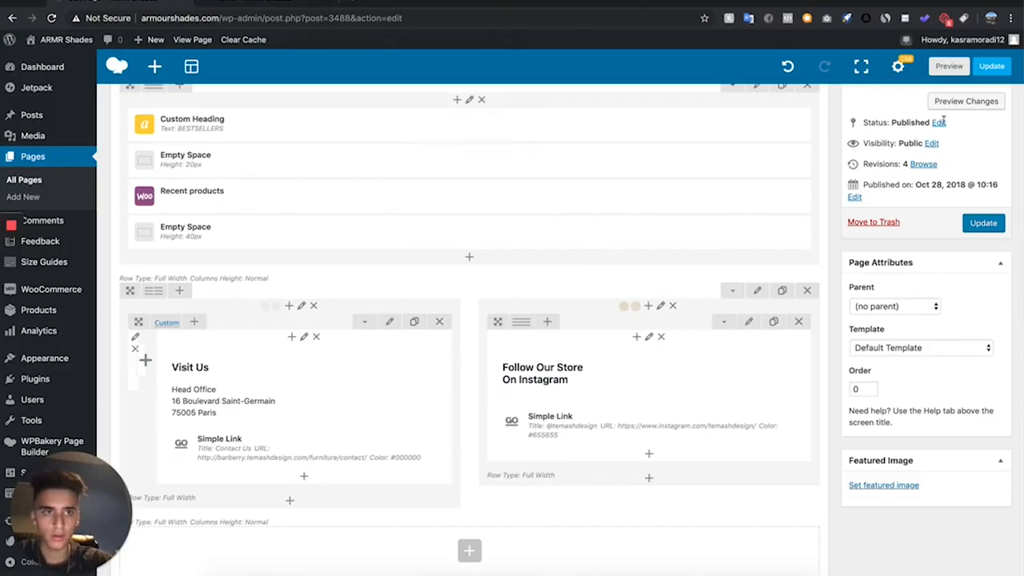
{"action": "left_click", "coordinate": [972, 103]}
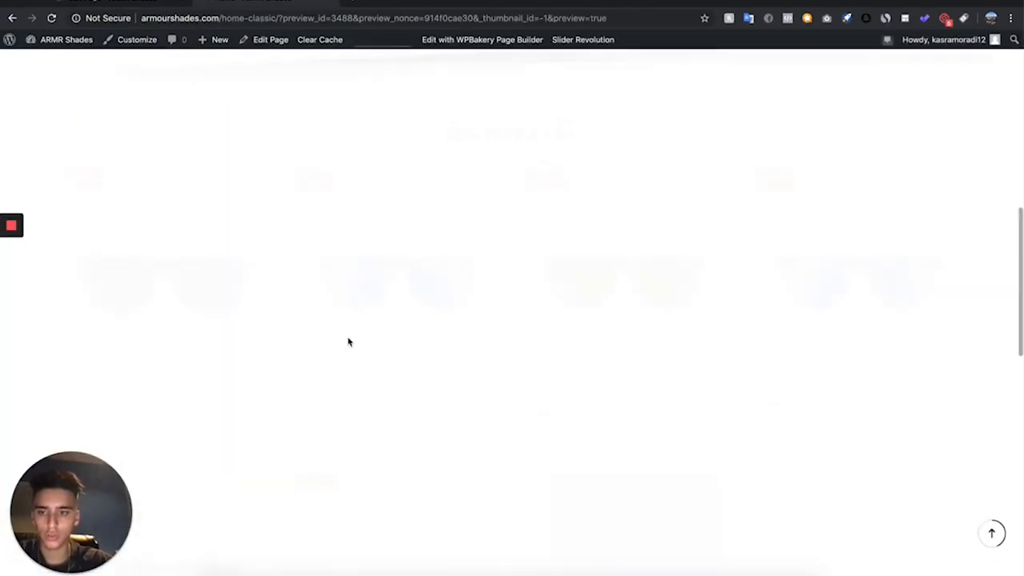
{"action": "scroll", "coordinate": [348, 343], "scroll_direction": "down", "scroll_amount": 5}
{"action": "scroll", "coordinate": [348, 342], "scroll_direction": "down", "scroll_amount": 4}
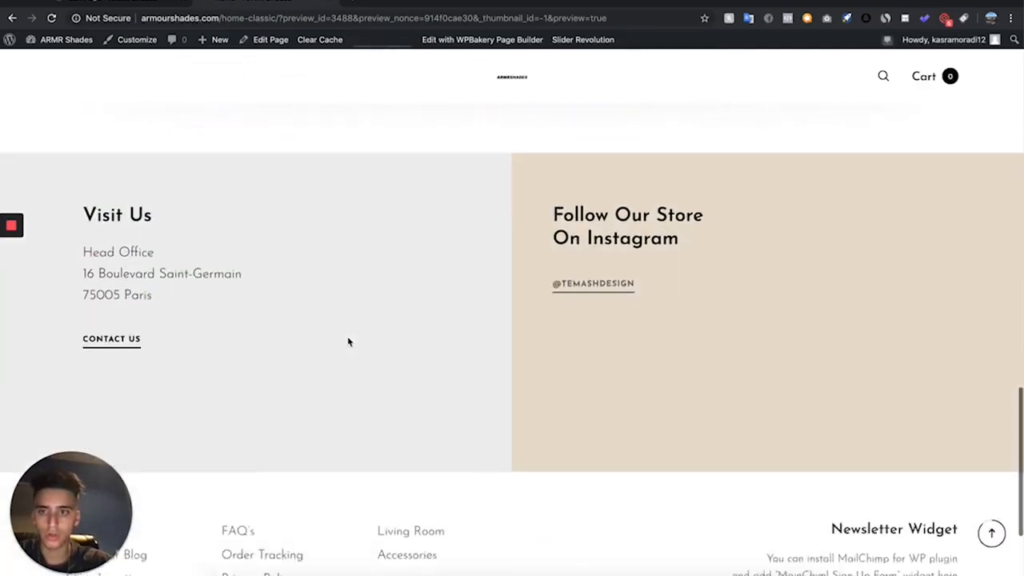
{"action": "scroll", "coordinate": [348, 343], "scroll_direction": "up", "scroll_amount": 2}
{"action": "scroll", "coordinate": [214, 278], "scroll_direction": "up", "scroll_amount": 1}
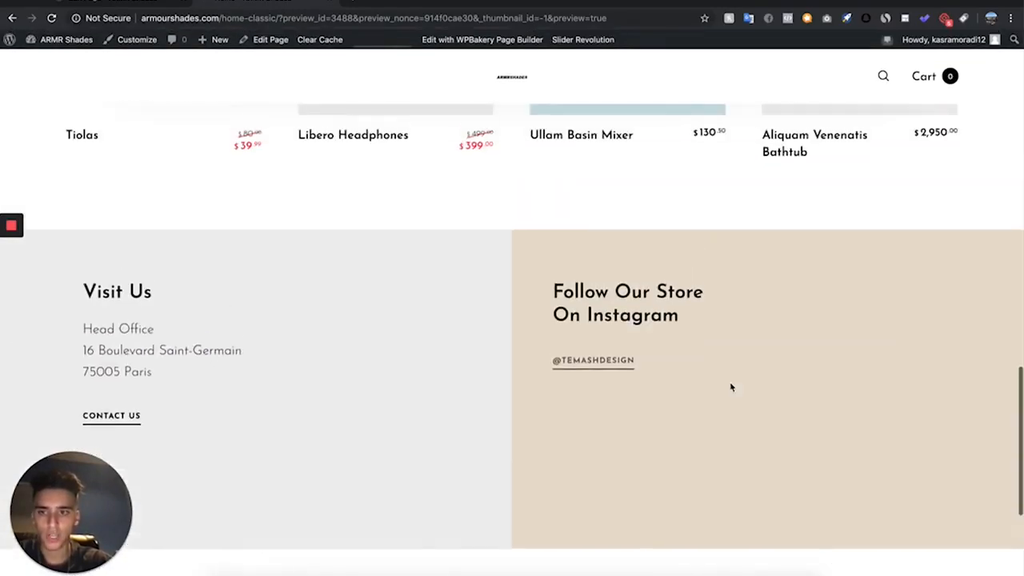
- Rewrite the Visit Us text block with the heading "Contact Us", a bold "Email" label and the store's support e-mail, and save it
{"action": "left_click", "coordinate": [128, 3]}
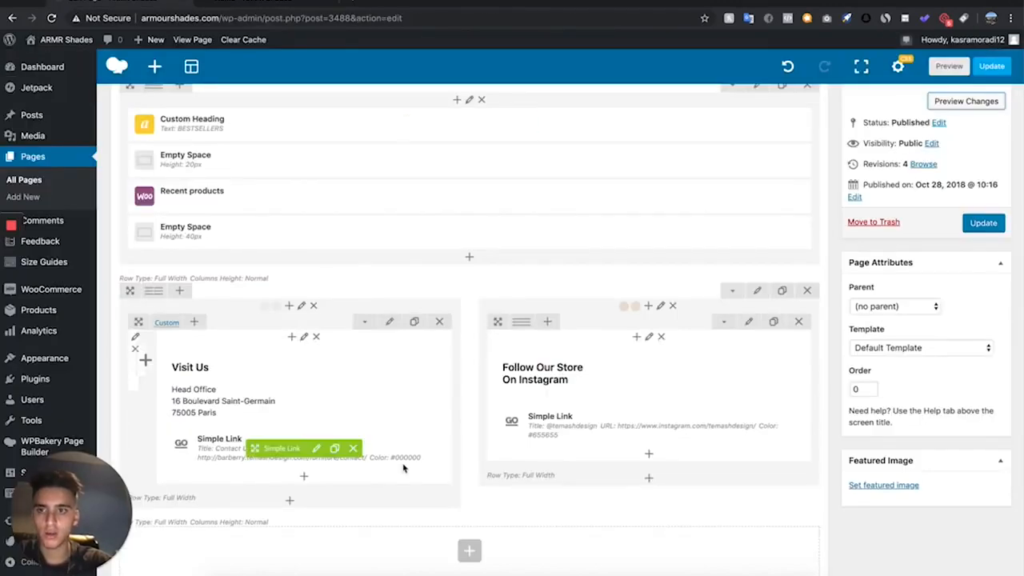
{"action": "scroll", "coordinate": [404, 464], "scroll_direction": "down", "scroll_amount": 4}
{"action": "scroll", "coordinate": [299, 339], "scroll_direction": "up", "scroll_amount": 3}
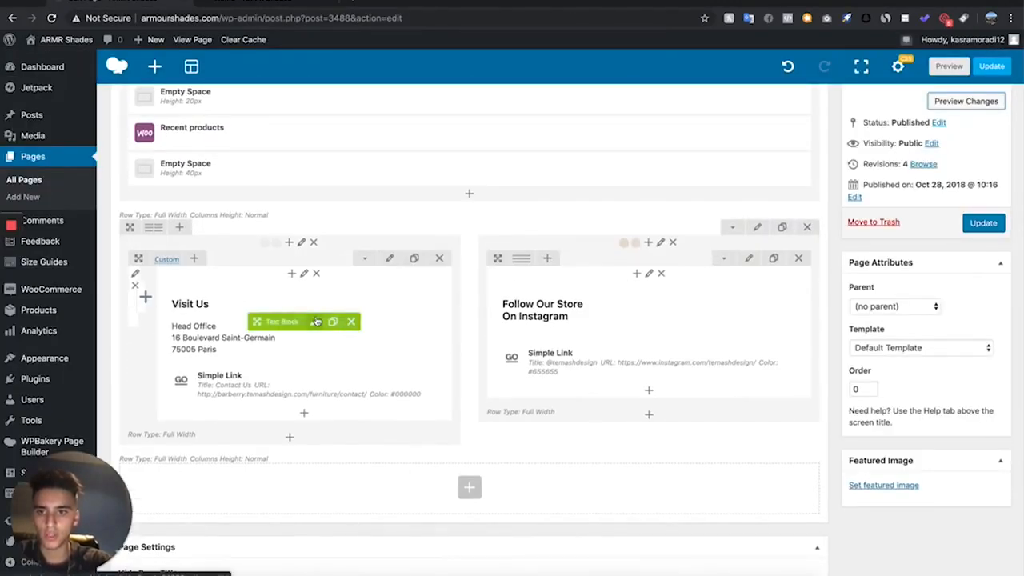
{"action": "left_click", "coordinate": [314, 322]}
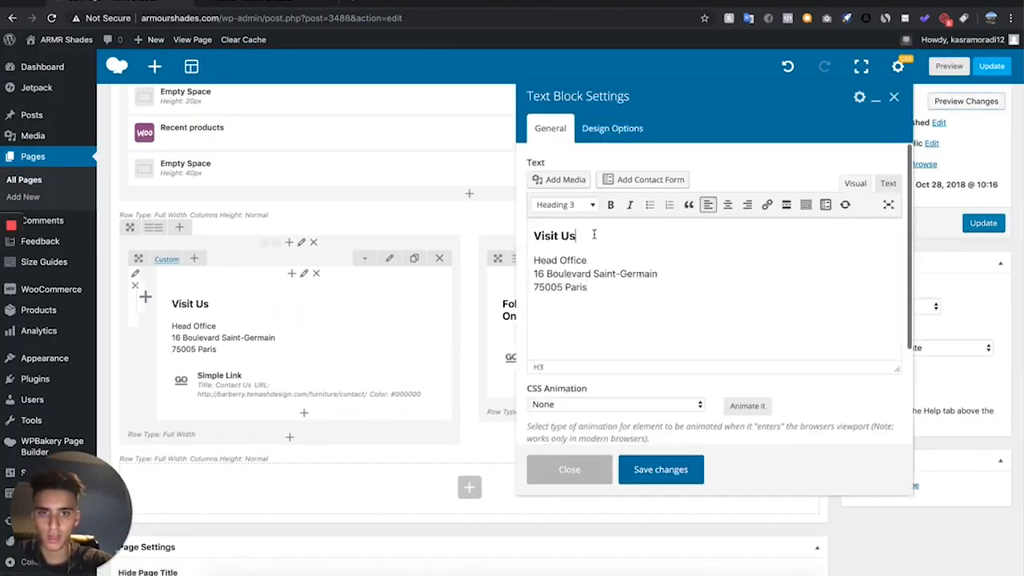
{"action": "type", "text": "CONTA"}
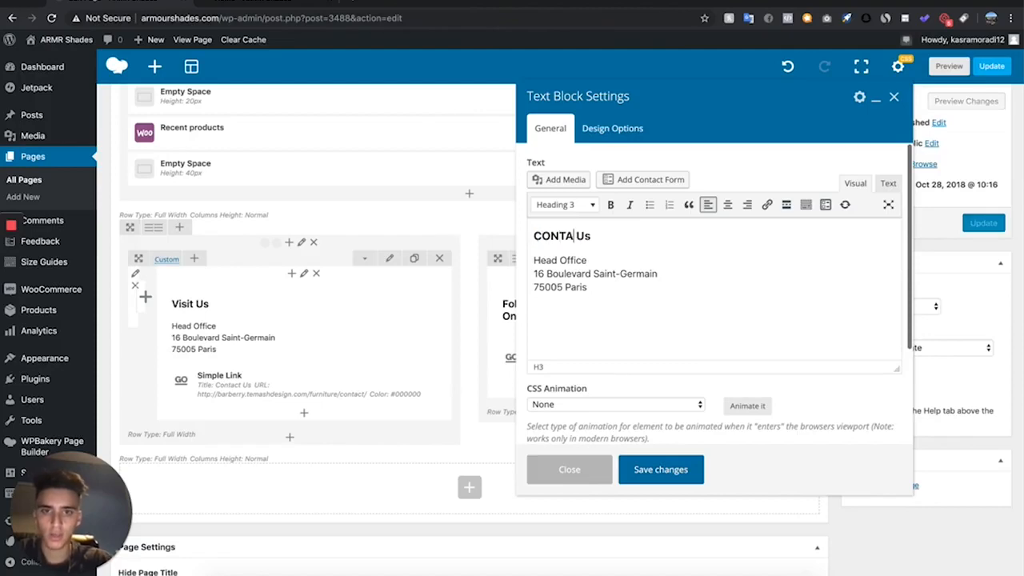
{"action": "type", "text": "h"}
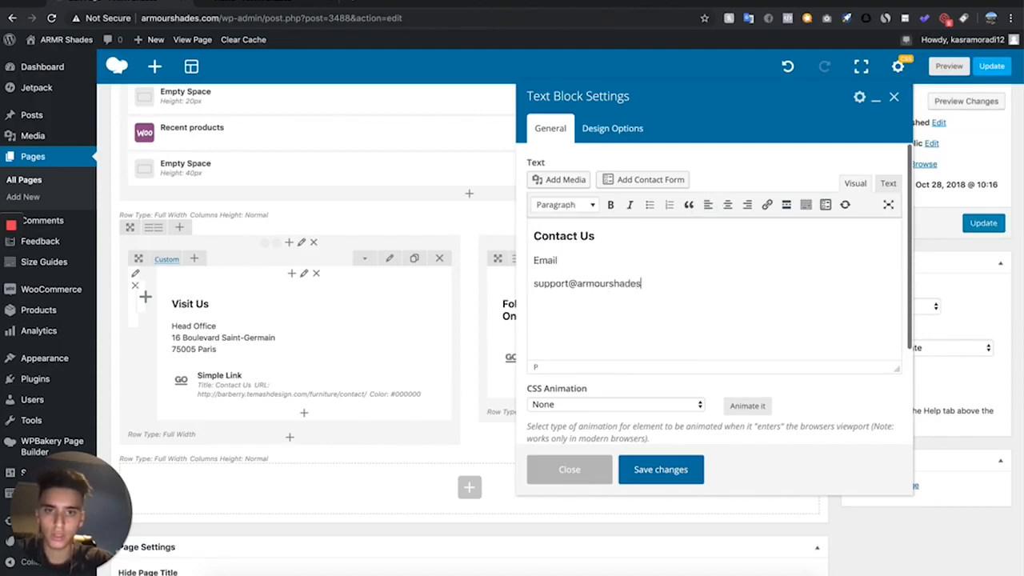
{"action": "type", "text": ".com"}
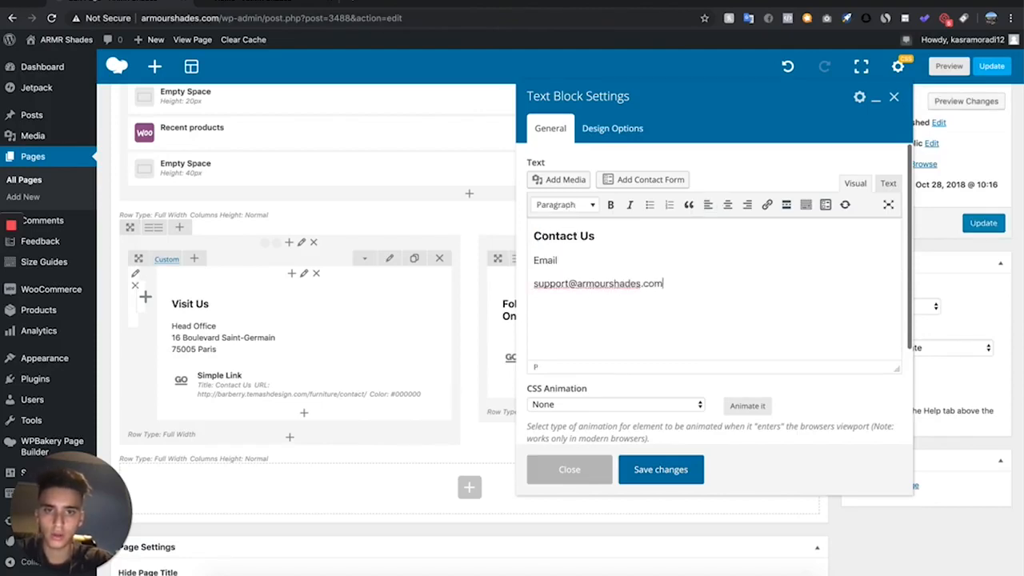
{"action": "left_click_drag", "start_coordinate": [568, 258], "coordinate": [535, 259]}
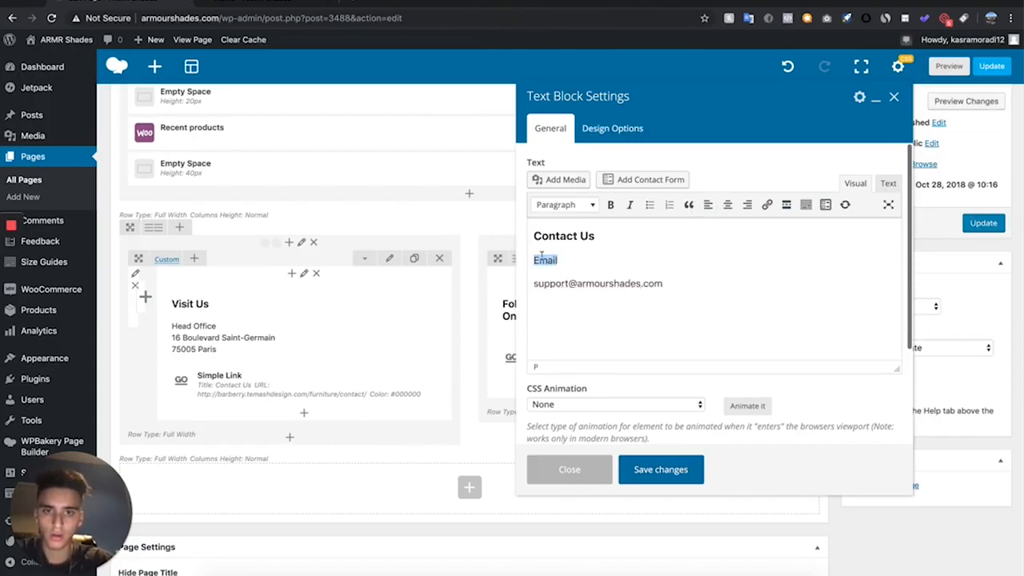
{"action": "left_click", "coordinate": [609, 205]}
{"action": "left_click", "coordinate": [683, 472]}
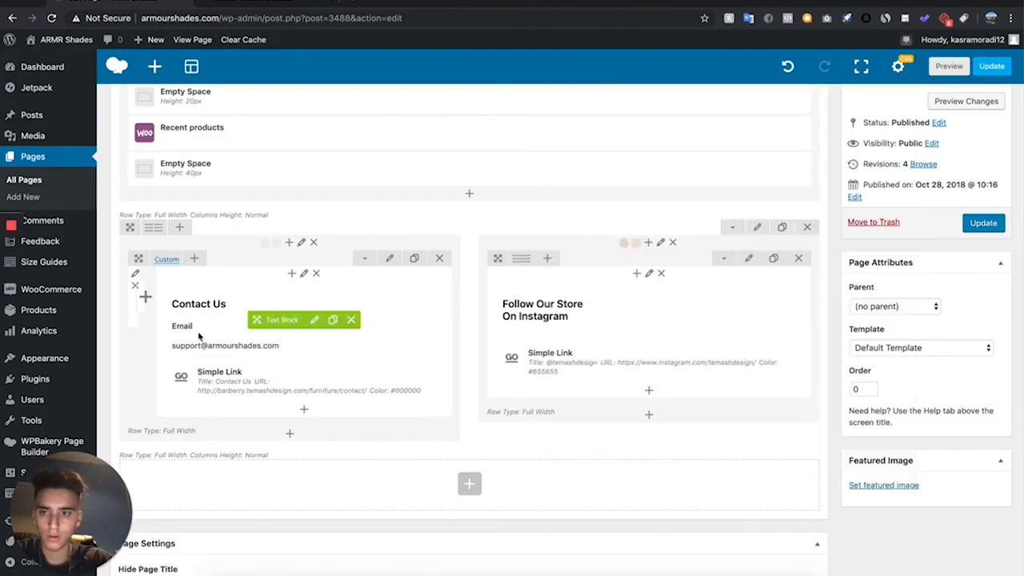
- Inspect the Contact Us link's title and URL settings, and check the contact section in the page preview
{"action": "left_click", "coordinate": [317, 384]}
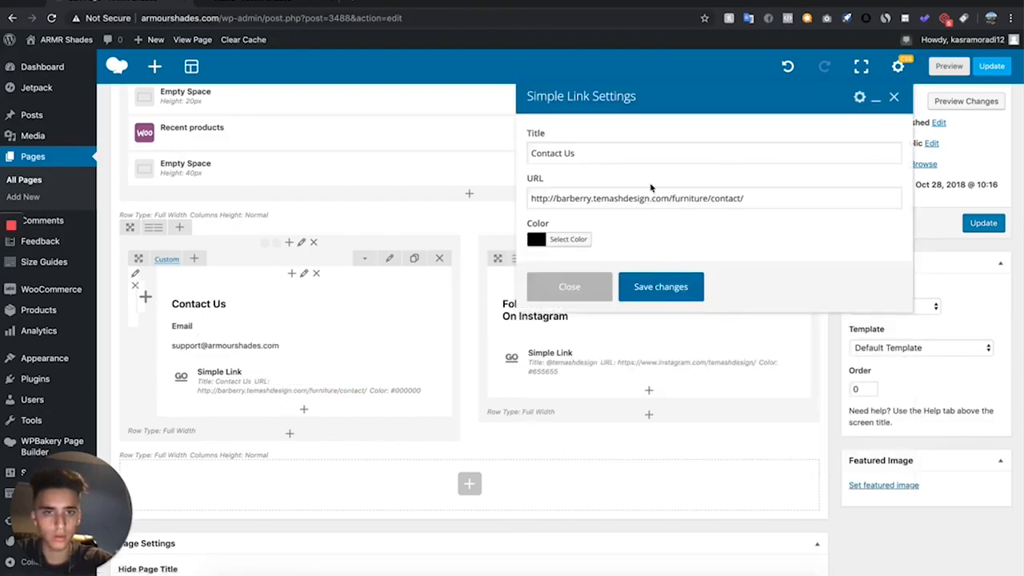
{"action": "left_click", "coordinate": [766, 201]}
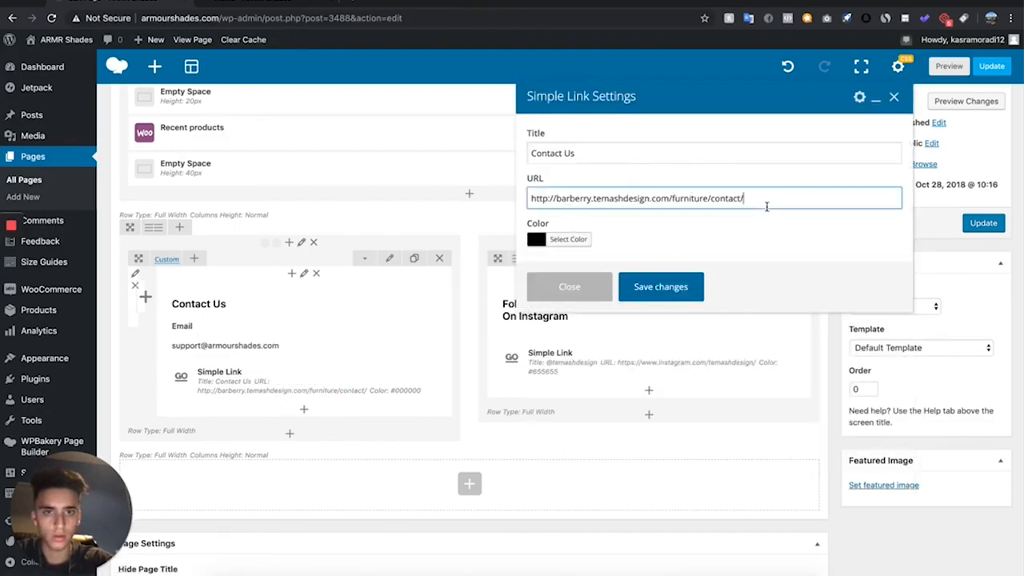
{"action": "left_click", "coordinate": [569, 285]}
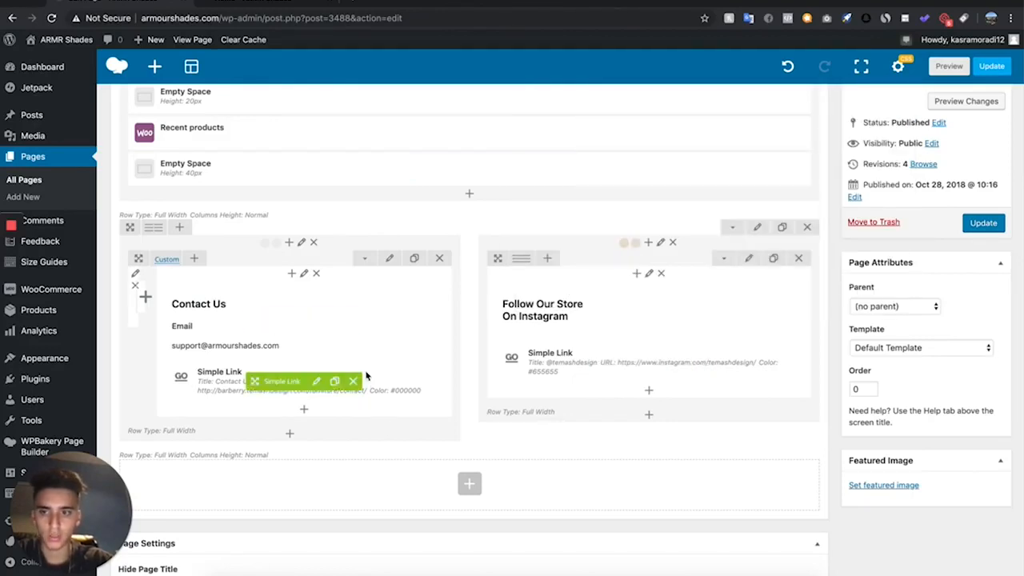
{"action": "left_click", "coordinate": [949, 66]}
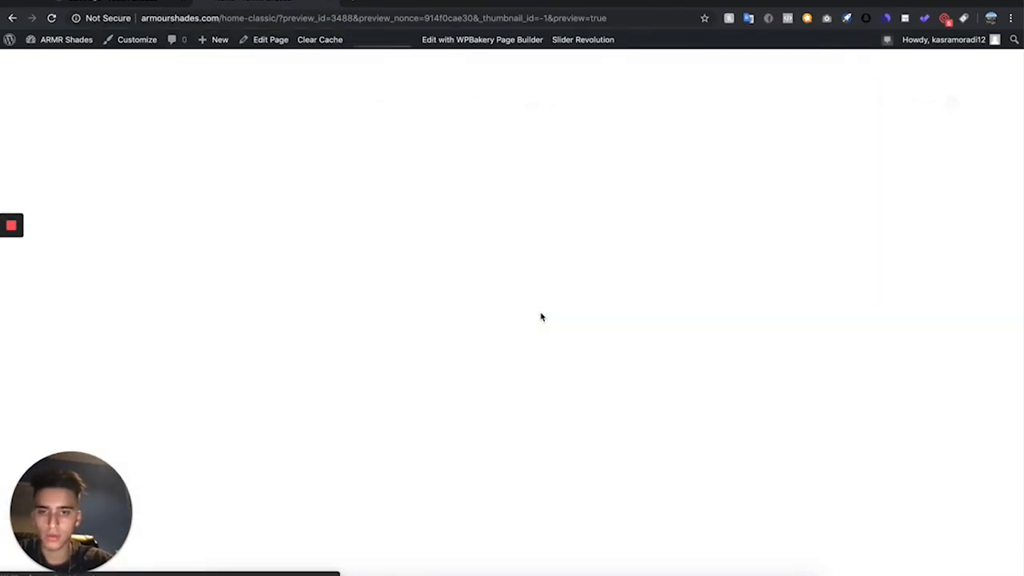
{"action": "scroll", "coordinate": [541, 317], "scroll_direction": "down", "scroll_amount": 20}
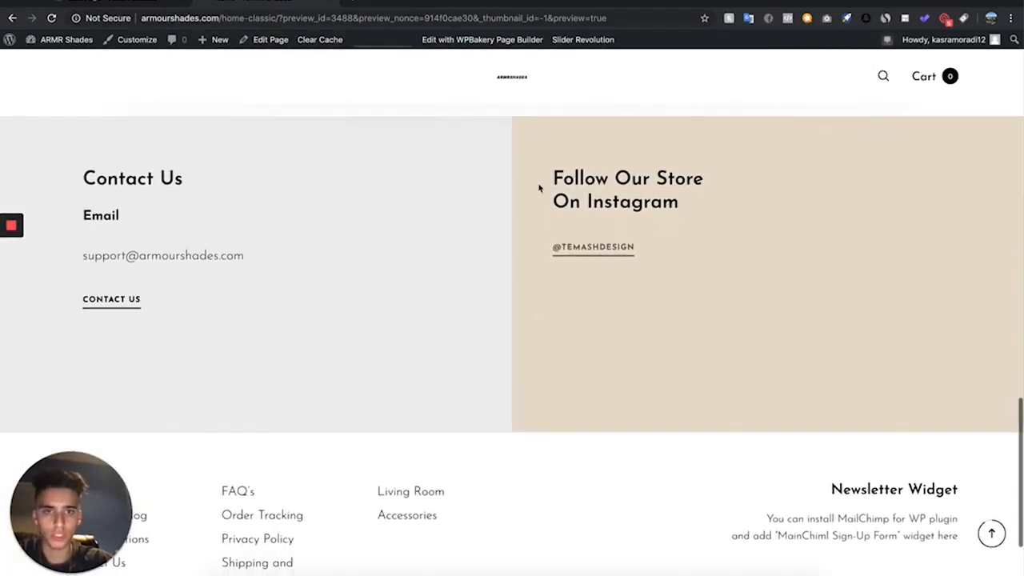
- Change the "Follow Our Store On Instagram" text block to read "Follow Us On Instagram" and save it
{"action": "left_click", "coordinate": [108, 4]}
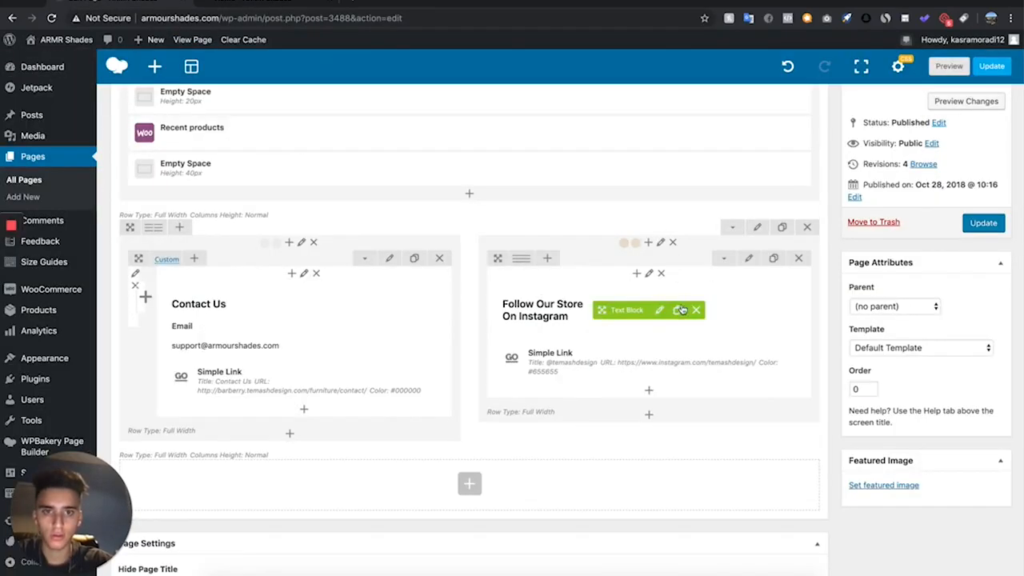
{"action": "left_click", "coordinate": [660, 311]}
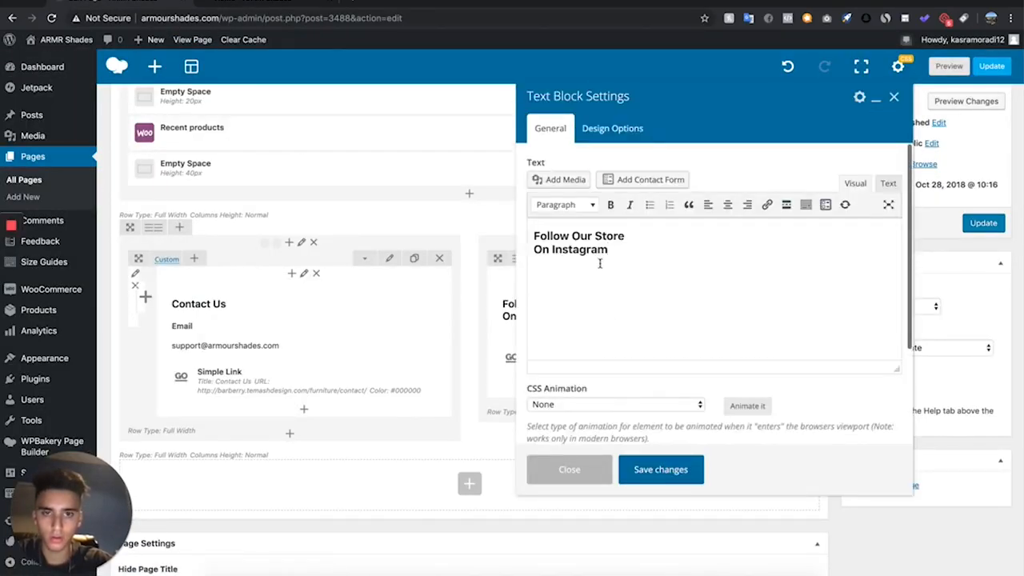
{"action": "left_click_drag", "start_coordinate": [609, 250], "coordinate": [570, 234]}
{"action": "type", "text": "us"}
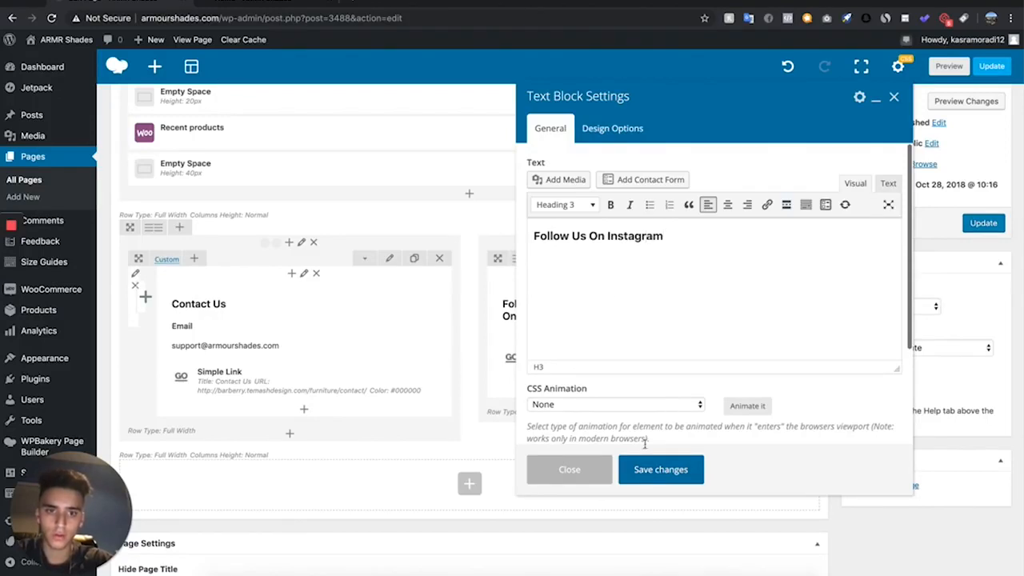
{"action": "left_click", "coordinate": [645, 469]}
{"action": "left_click", "coordinate": [661, 350]}
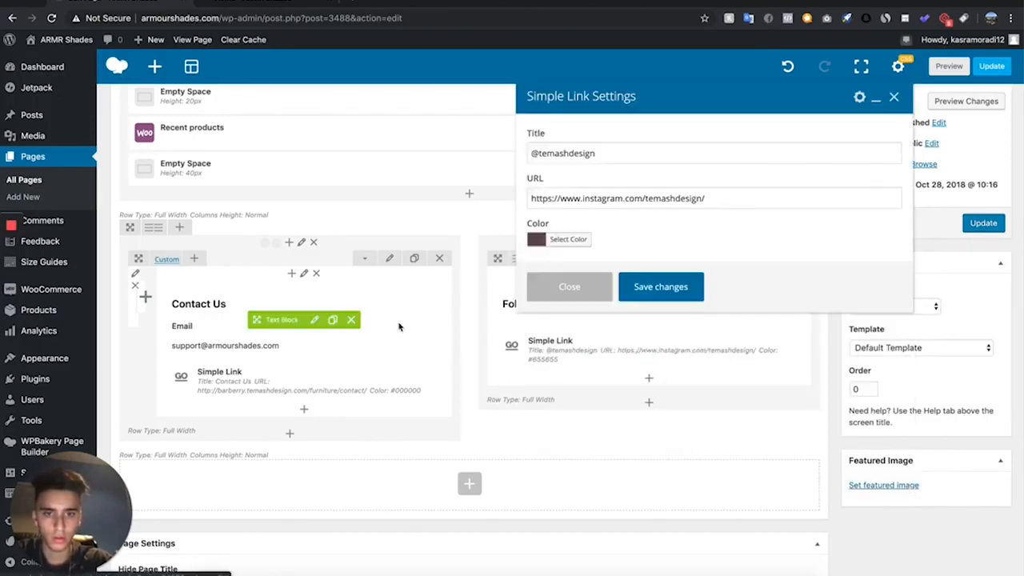
{"action": "left_click_drag", "start_coordinate": [630, 153], "coordinate": [533, 154]}
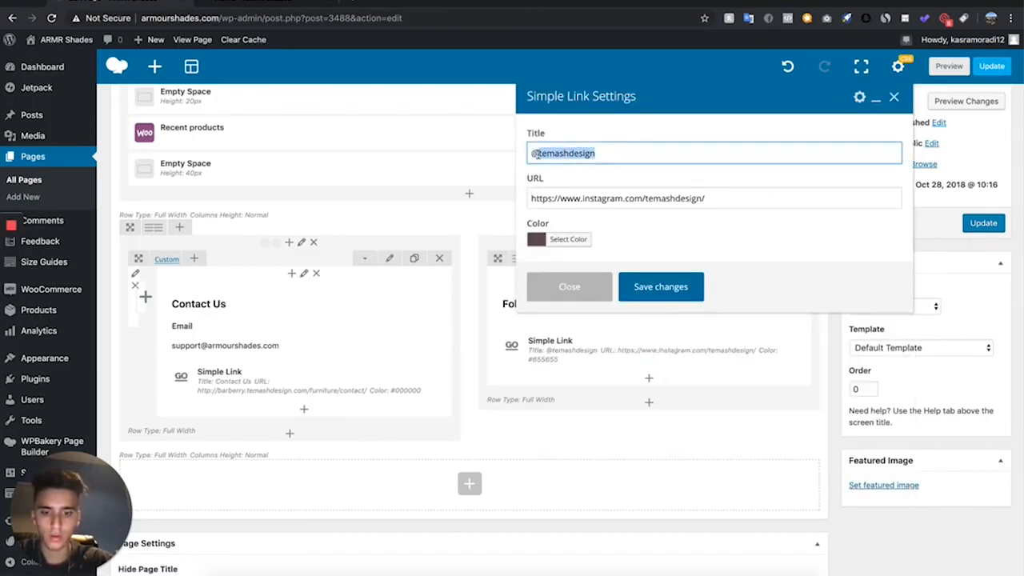
{"action": "key", "text": "BackSpace"}
{"action": "type", "text": "ARMRSHADES"}
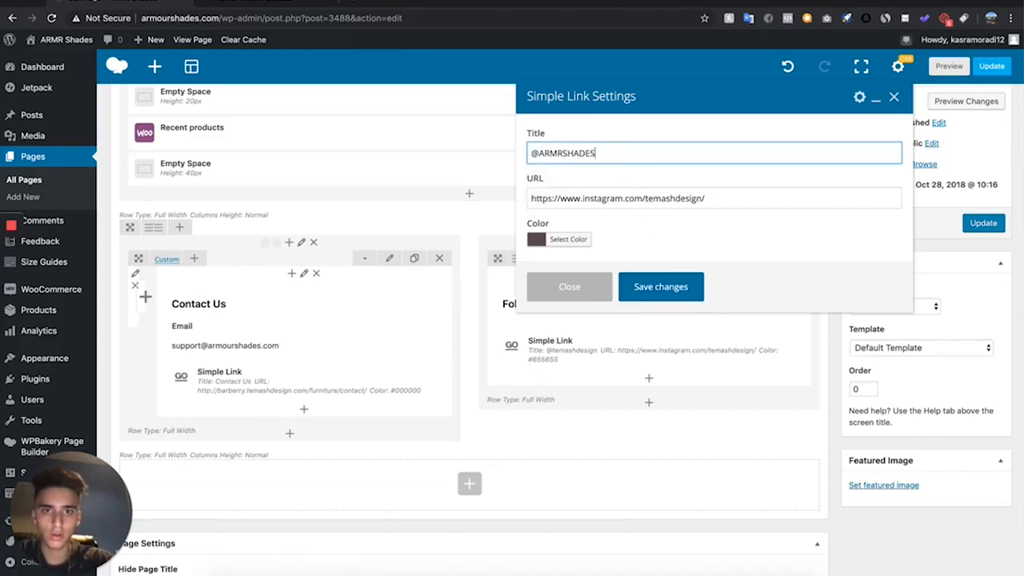
{"action": "key", "text": "Tab"}
{"action": "left_click_drag", "start_coordinate": [713, 198], "coordinate": [649, 198]}
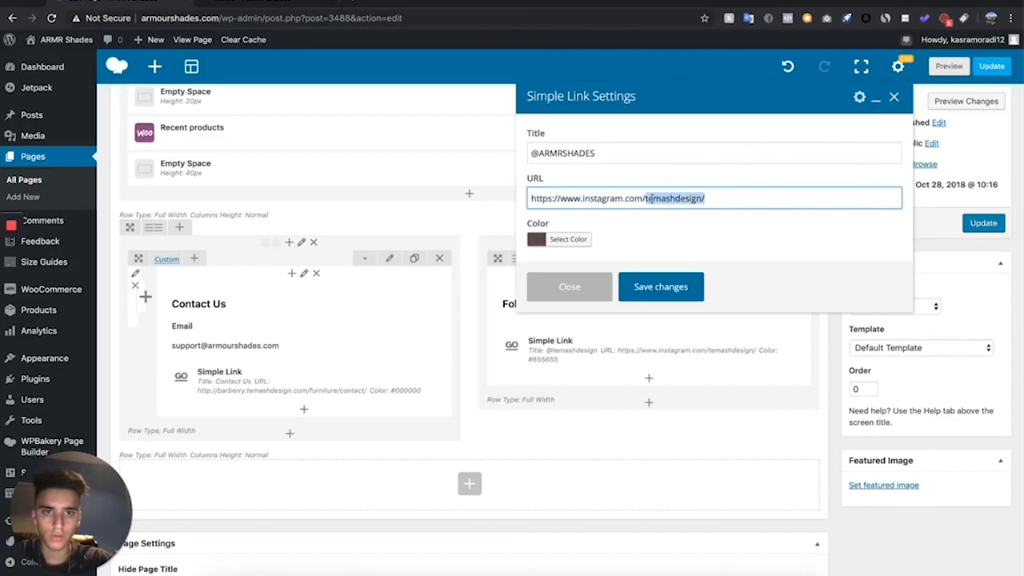
{"action": "key", "text": "BackSpace"}
{"action": "type", "text": "armrsha"}
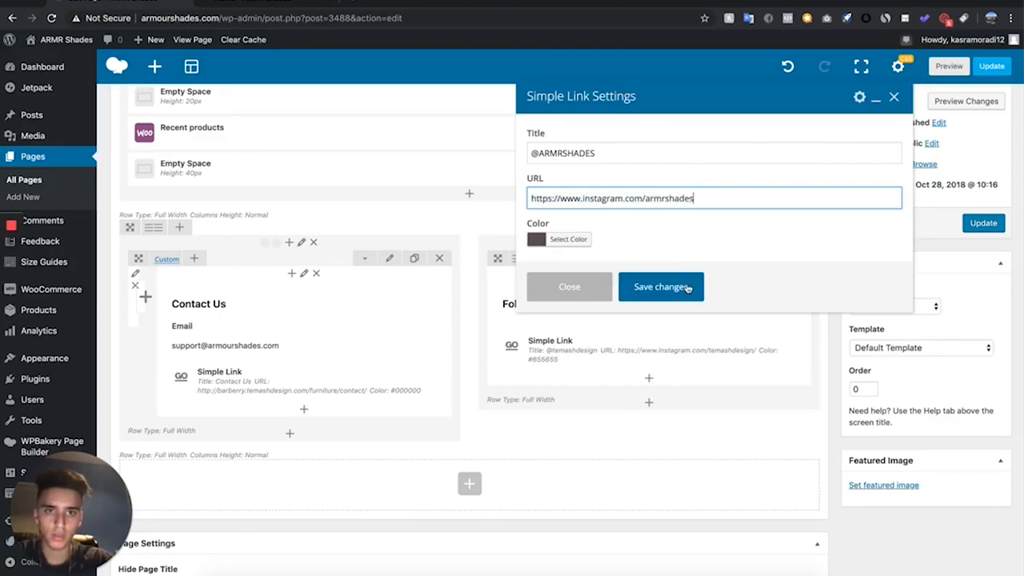
{"action": "left_click", "coordinate": [687, 289]}
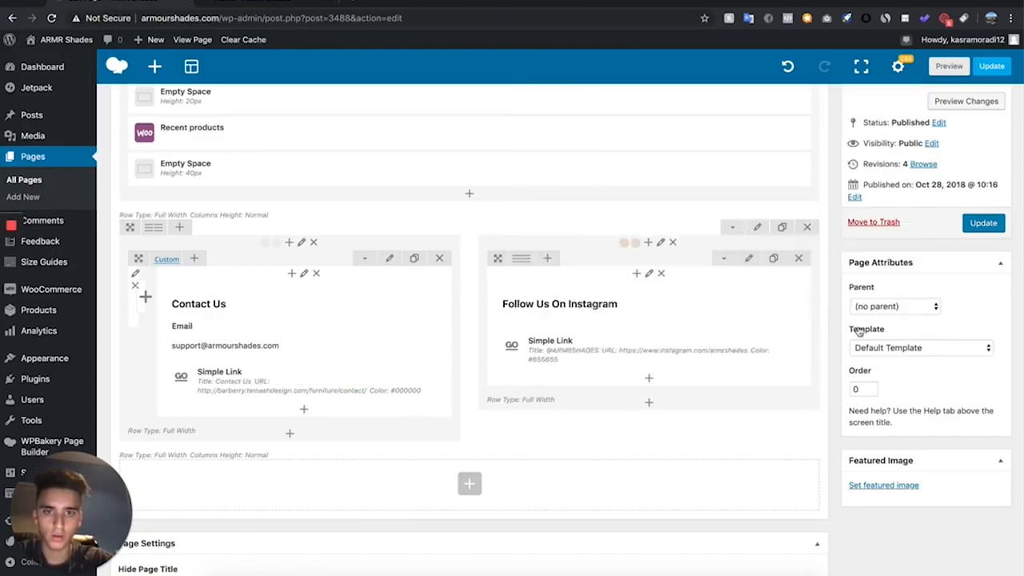
{"action": "left_click", "coordinate": [950, 68]}
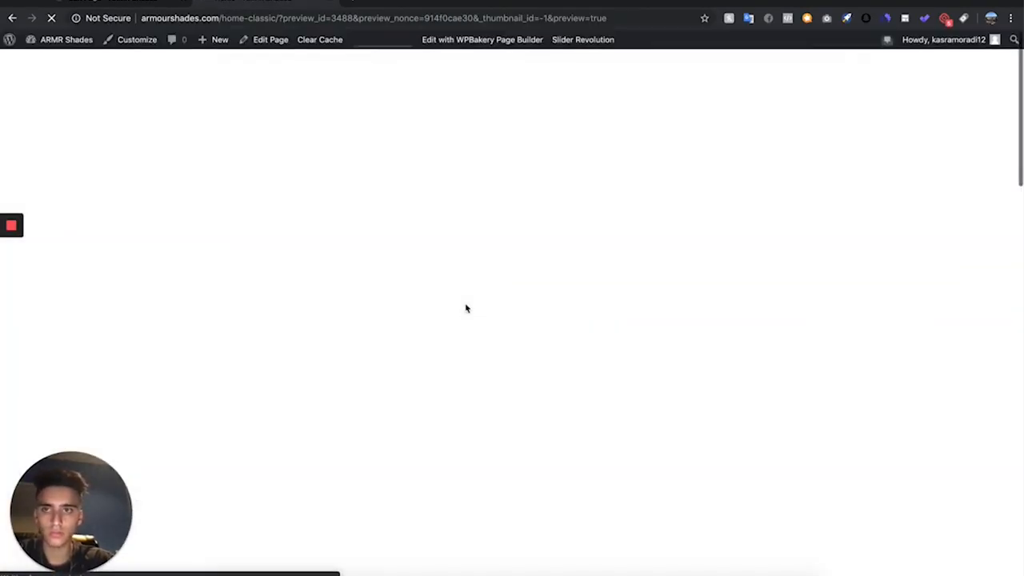
{"action": "scroll", "coordinate": [468, 308], "scroll_direction": "down", "scroll_amount": 15}
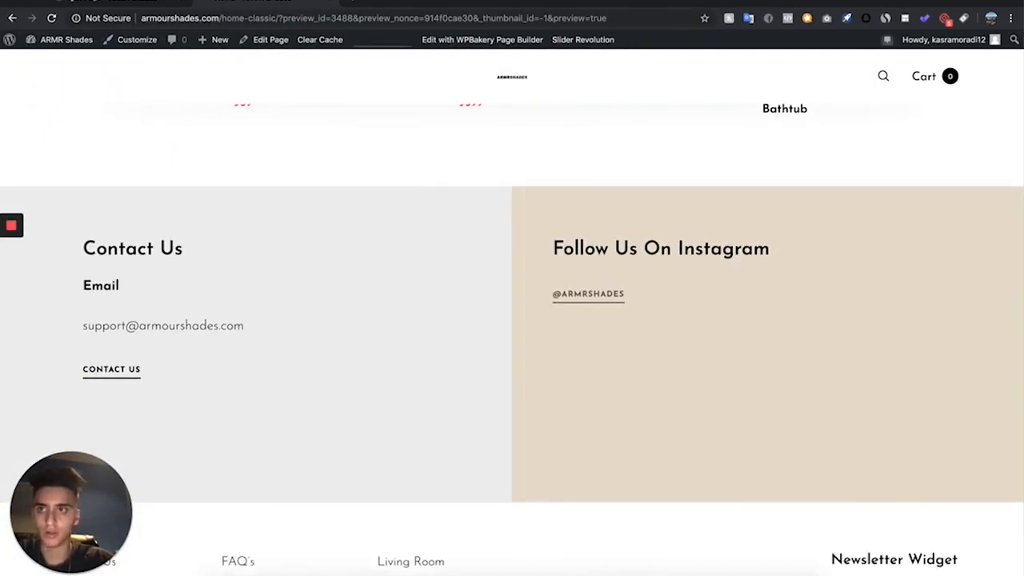
- Clear the background colour and remove the background image of the column holding the Instagram block
{"action": "left_click", "coordinate": [120, 2]}
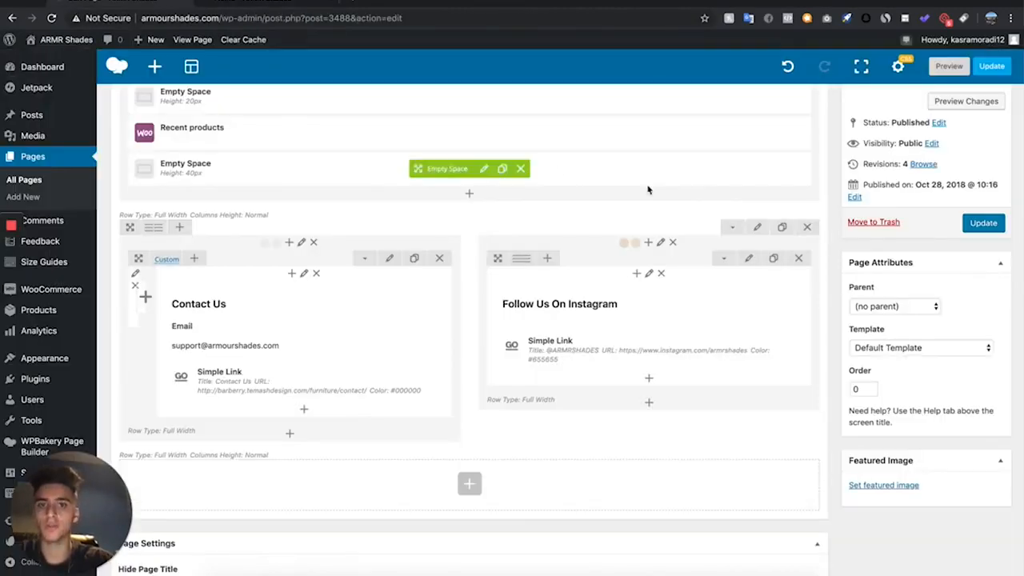
{"action": "left_click", "coordinate": [661, 244]}
{"action": "left_click", "coordinate": [613, 136]}
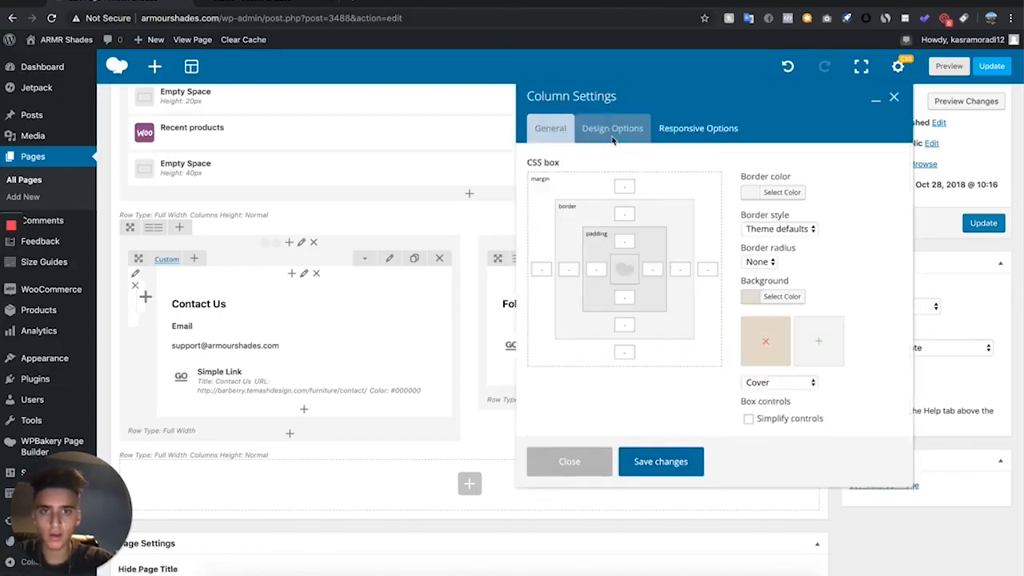
{"action": "left_click", "coordinate": [783, 297]}
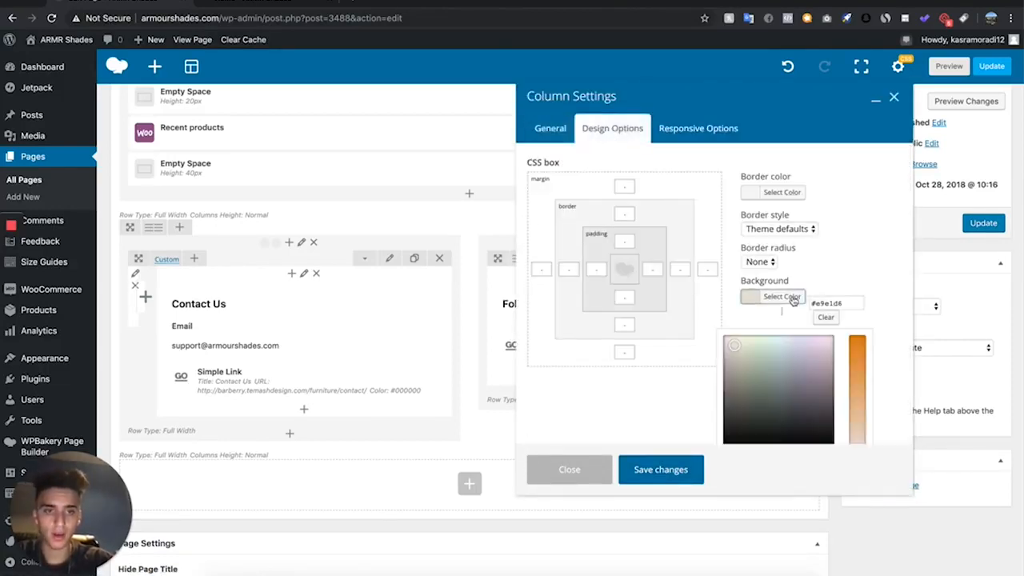
{"action": "left_click", "coordinate": [828, 318]}
{"action": "left_click", "coordinate": [792, 303]}
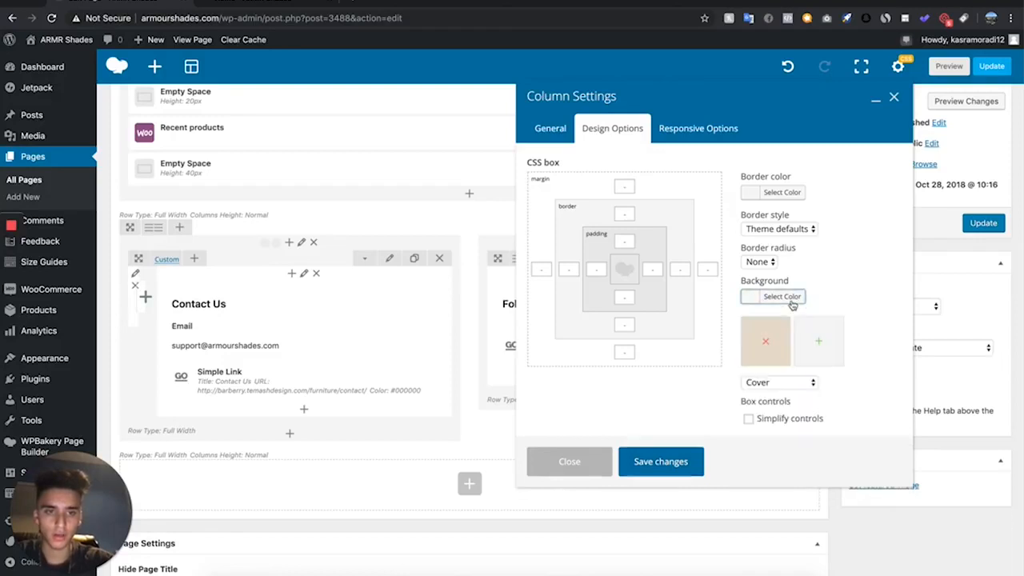
- Give the Instagram column a light orange background colour and save the column settings
{"action": "left_click", "coordinate": [786, 297]}
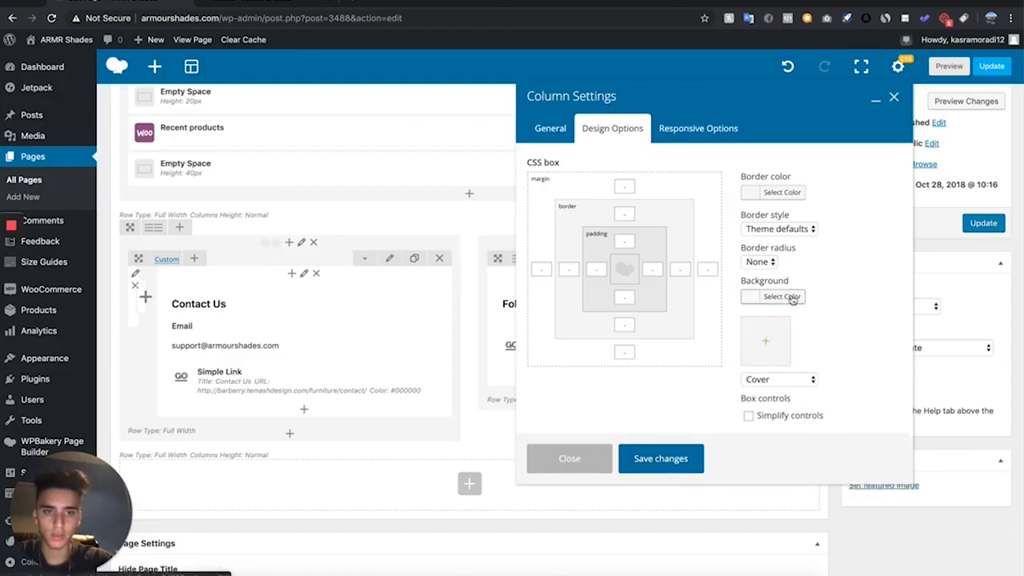
{"action": "scroll", "coordinate": [827, 356], "scroll_direction": "down", "scroll_amount": 2}
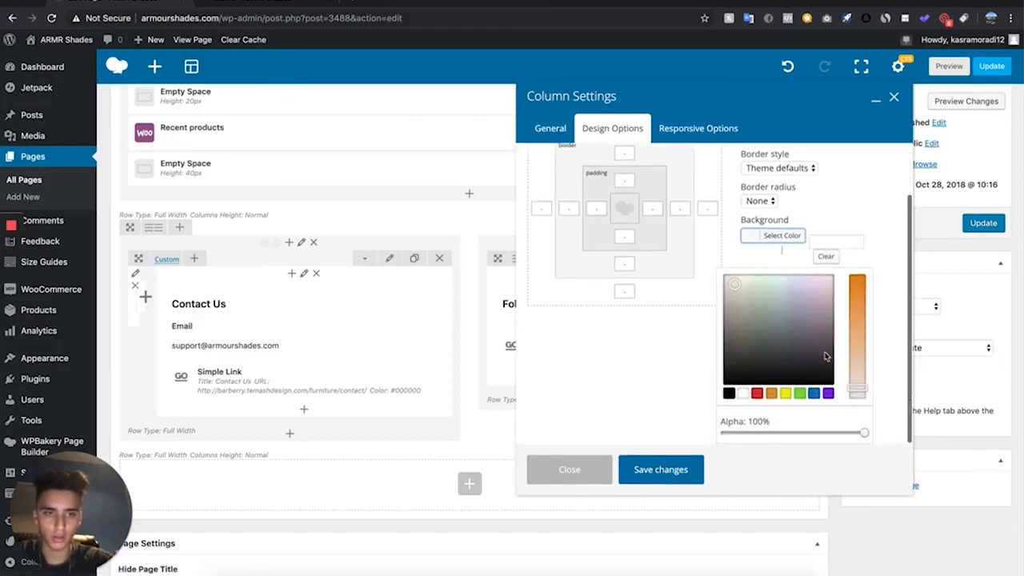
{"action": "left_click", "coordinate": [772, 394]}
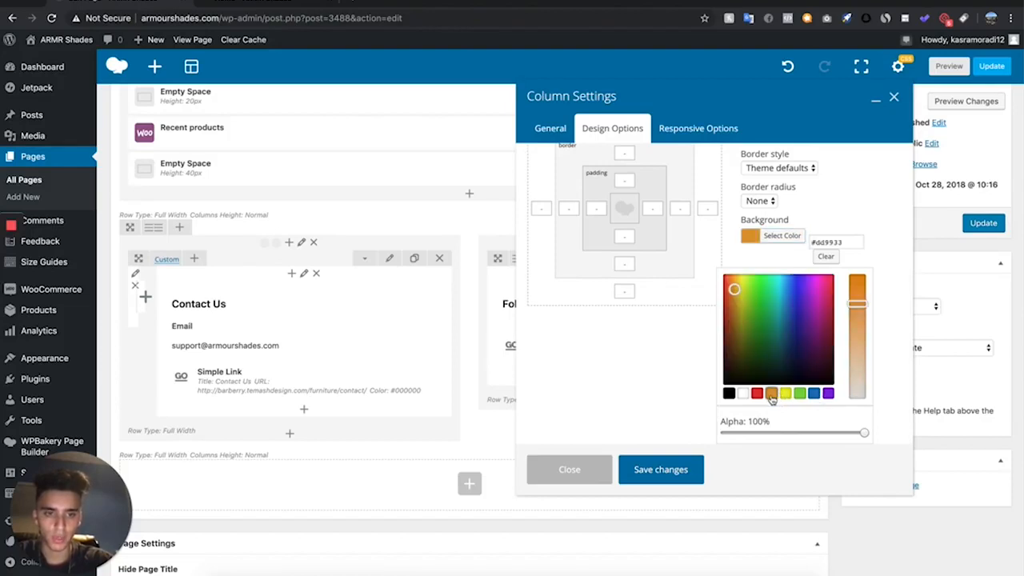
{"action": "left_click_drag", "start_coordinate": [735, 289], "coordinate": [733, 274]}
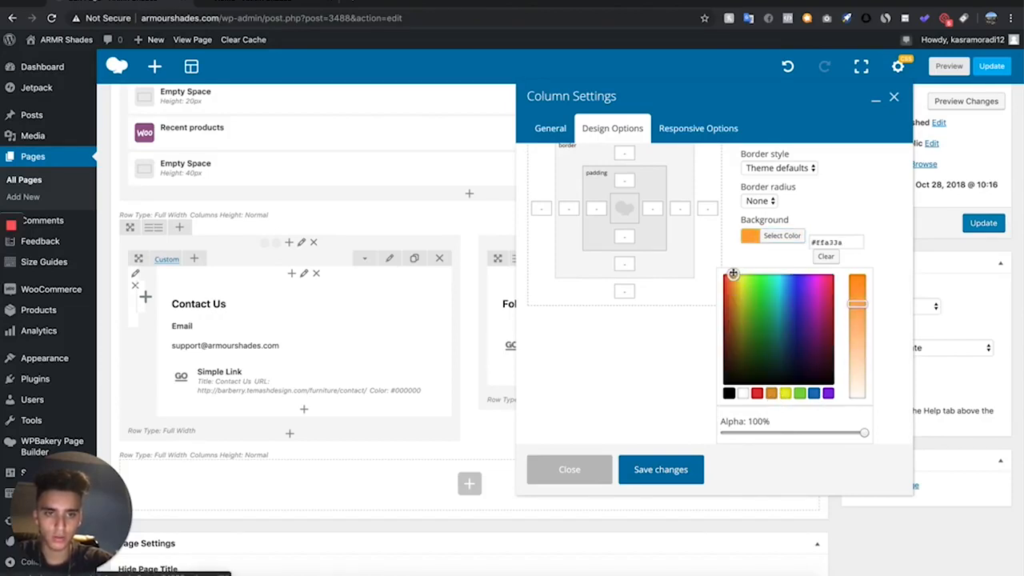
{"action": "left_click_drag", "start_coordinate": [856, 298], "coordinate": [860, 342]}
{"action": "left_click", "coordinate": [671, 479]}
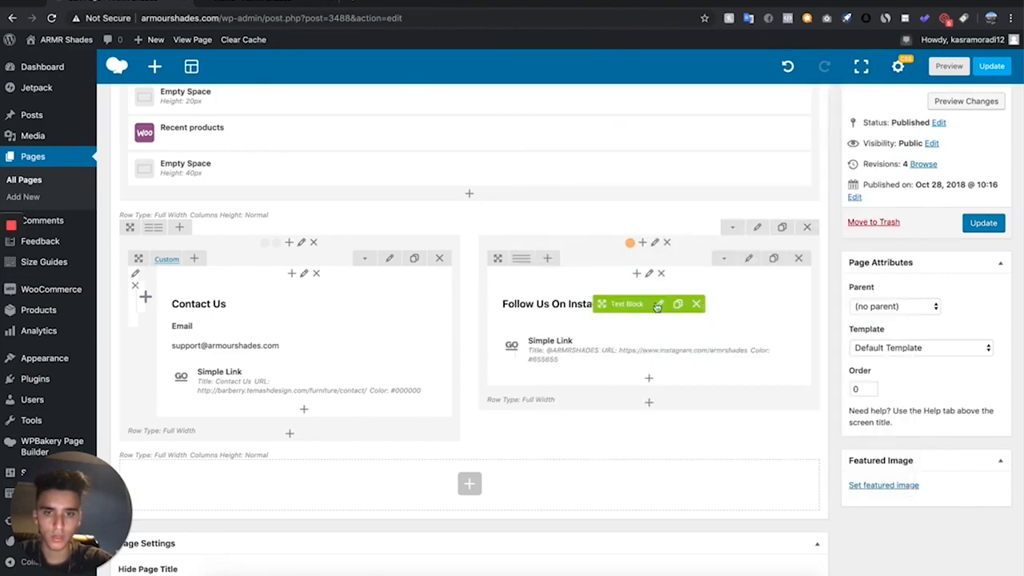
- Colour the "Follow Us On Instagram" heading white in its text block and save it
{"action": "left_click", "coordinate": [658, 305]}
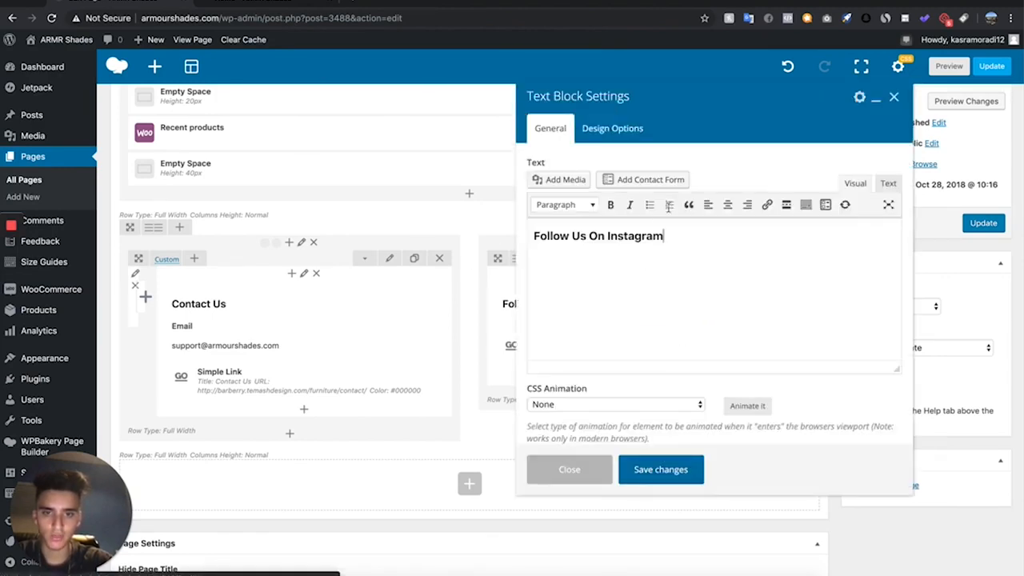
{"action": "left_click", "coordinate": [679, 246]}
{"action": "triple_click", "coordinate": [629, 238]}
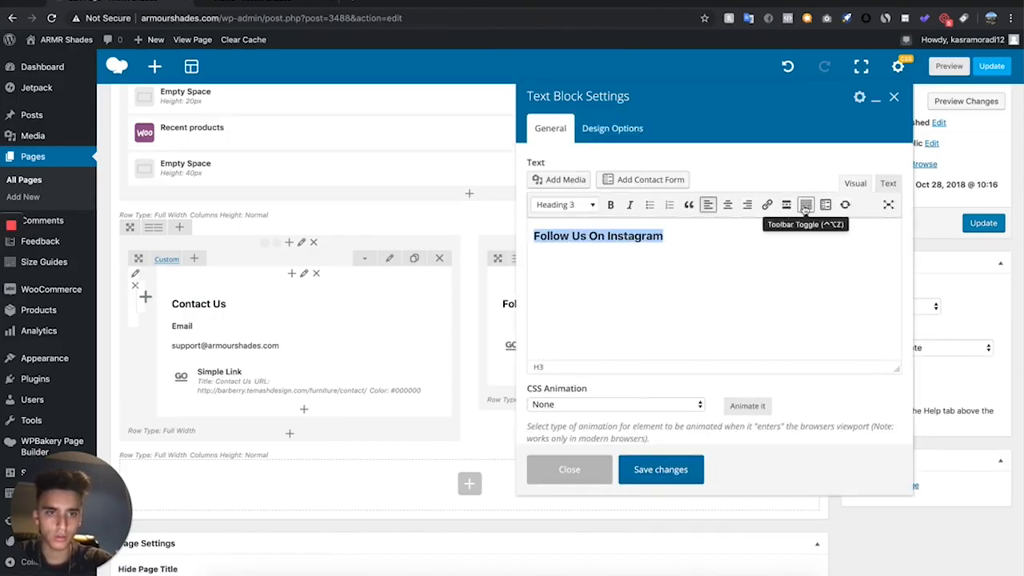
{"action": "left_click", "coordinate": [803, 206]}
{"action": "left_click", "coordinate": [590, 224]}
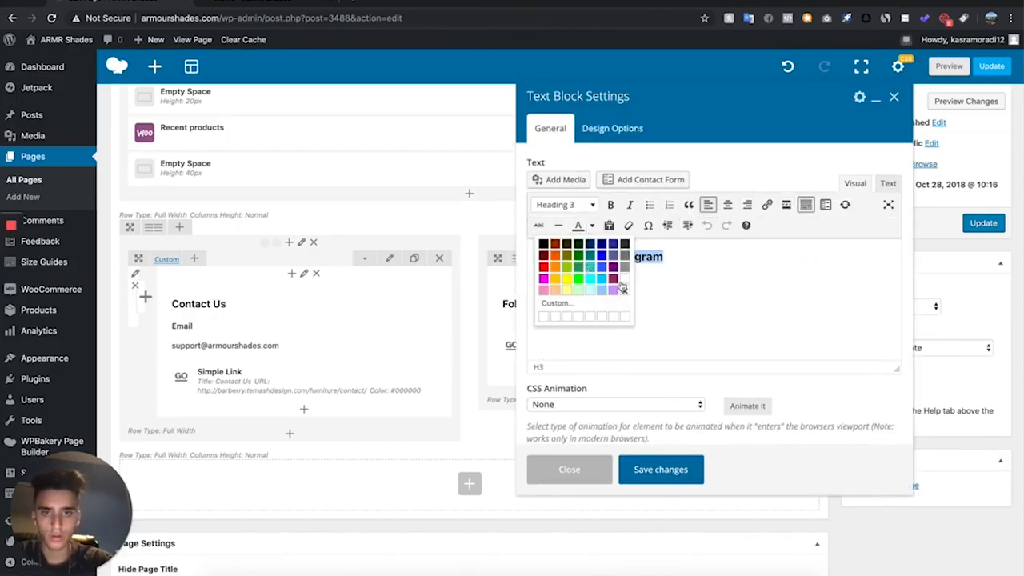
{"action": "left_click", "coordinate": [625, 286]}
{"action": "left_click", "coordinate": [661, 470]}
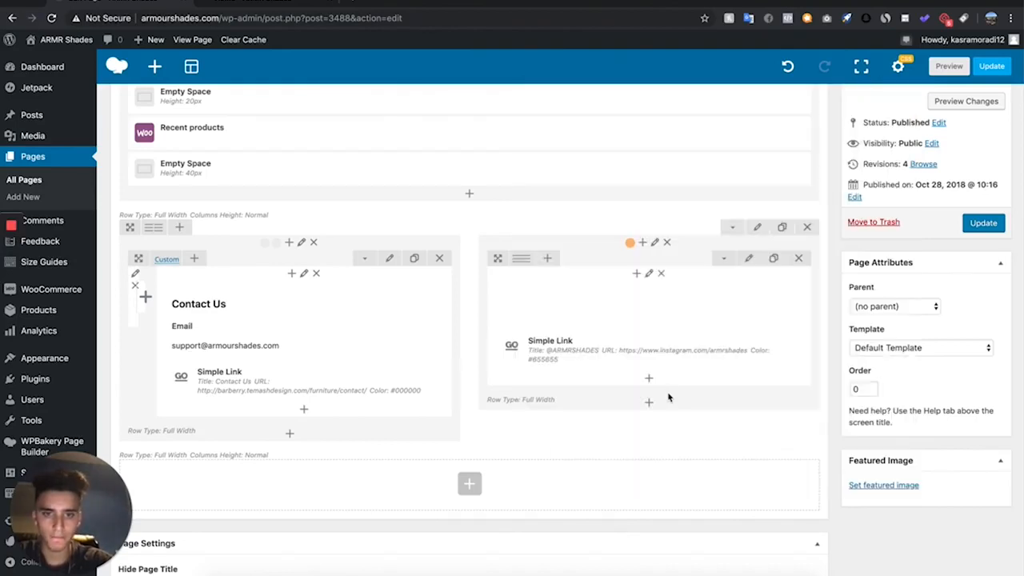
{"action": "left_click", "coordinate": [662, 357]}
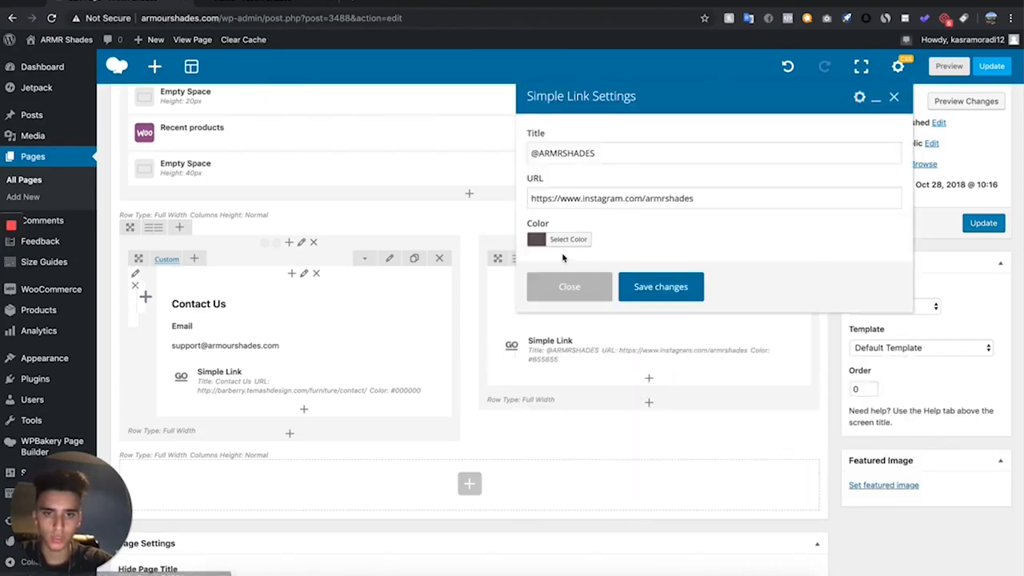
{"action": "left_click", "coordinate": [560, 239]}
{"action": "left_click", "coordinate": [540, 272]}
{"action": "left_click", "coordinate": [474, 231]}
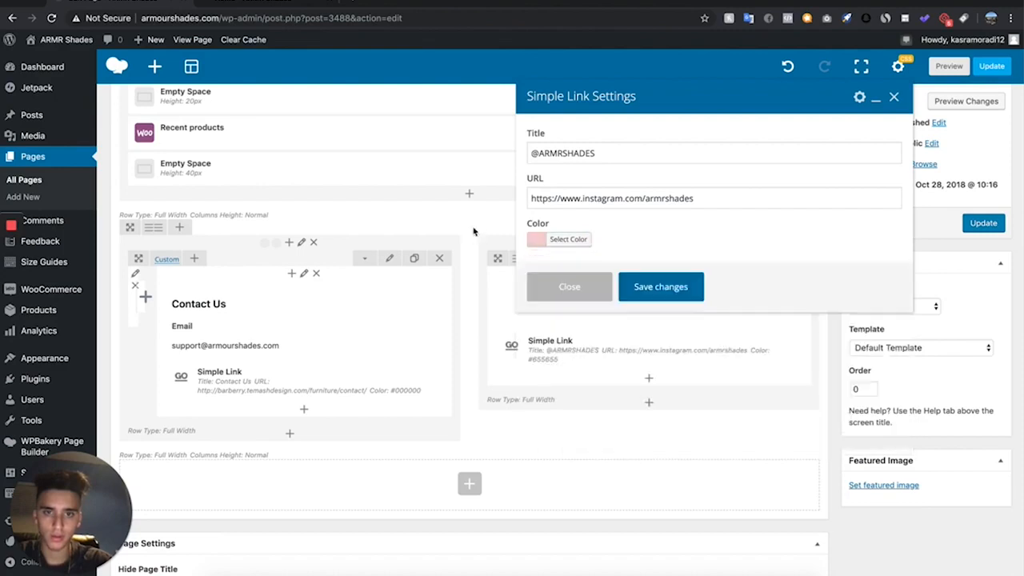
{"action": "left_click", "coordinate": [565, 239]}
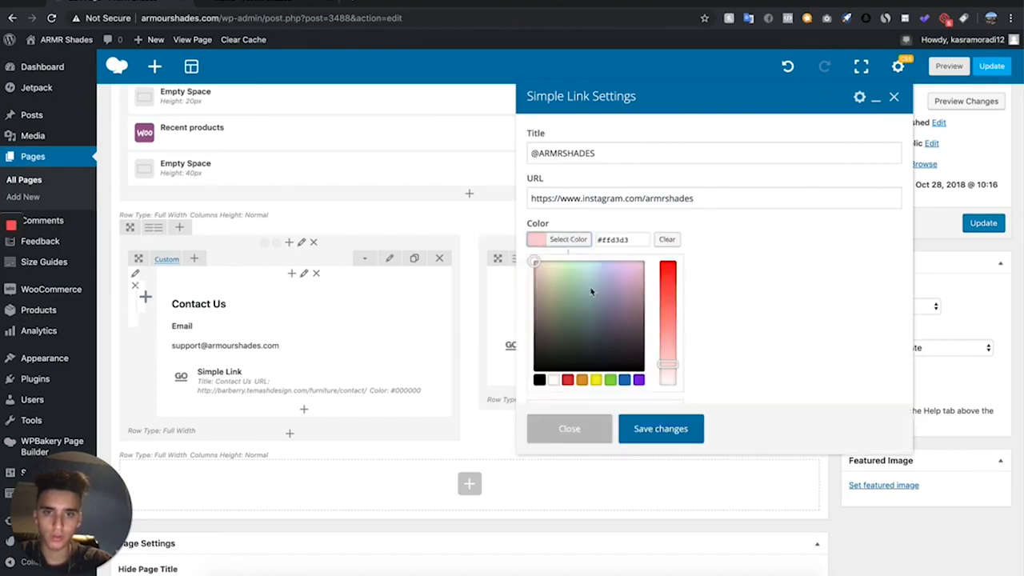
{"action": "left_click", "coordinate": [554, 381]}
{"action": "left_click", "coordinate": [654, 439]}
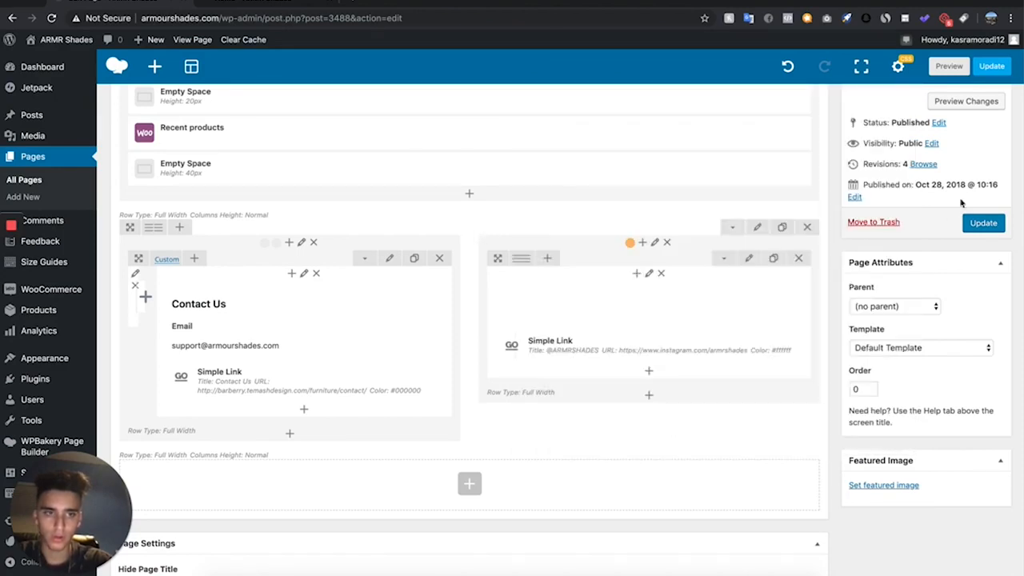
- Preview the page changes and review the Instagram section, footer and bestsellers product grid
{"action": "left_click", "coordinate": [968, 102]}
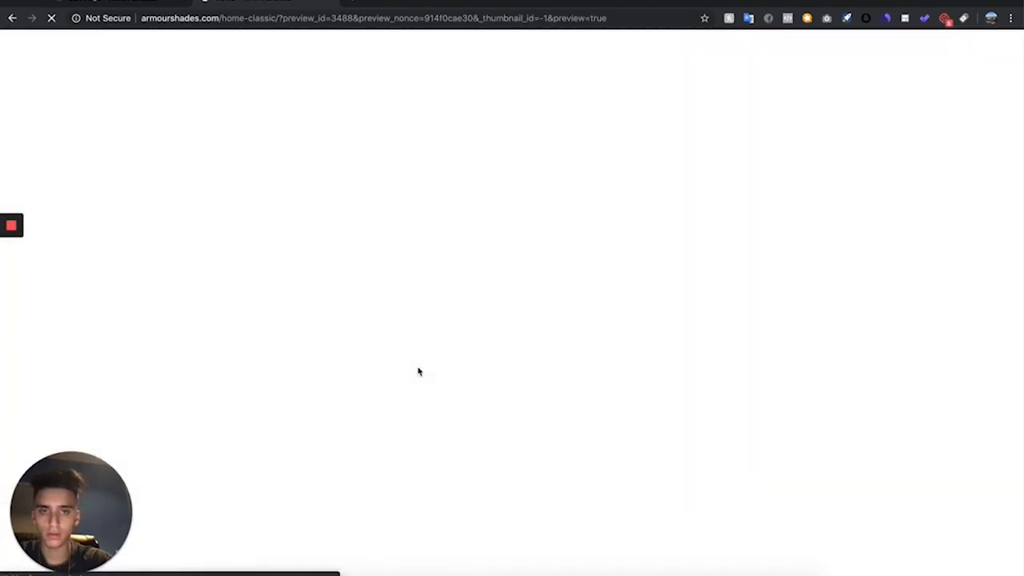
{"action": "scroll", "coordinate": [419, 369], "scroll_direction": "down", "scroll_amount": 15}
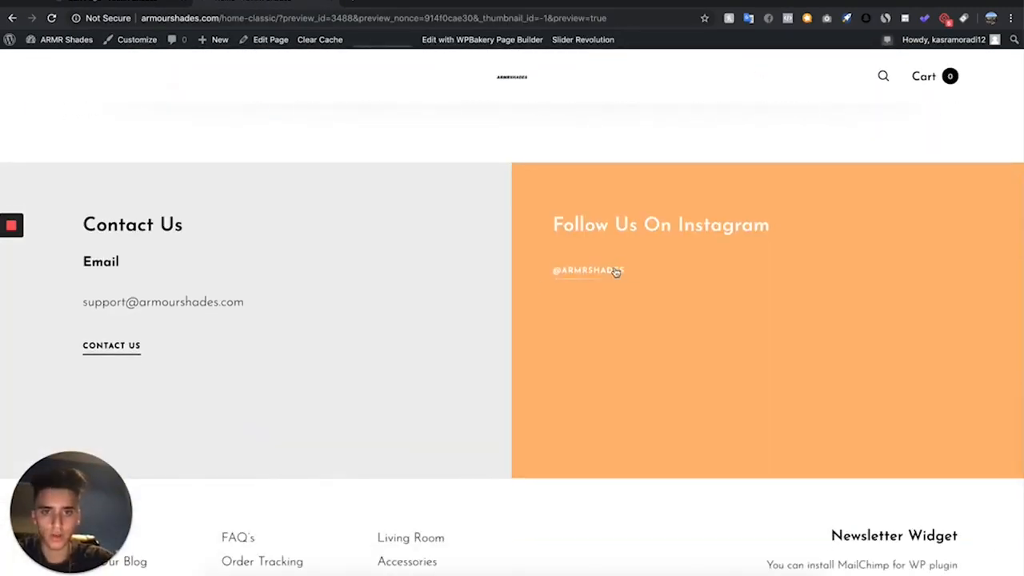
{"action": "scroll", "coordinate": [119, 448], "scroll_direction": "down", "scroll_amount": 2}
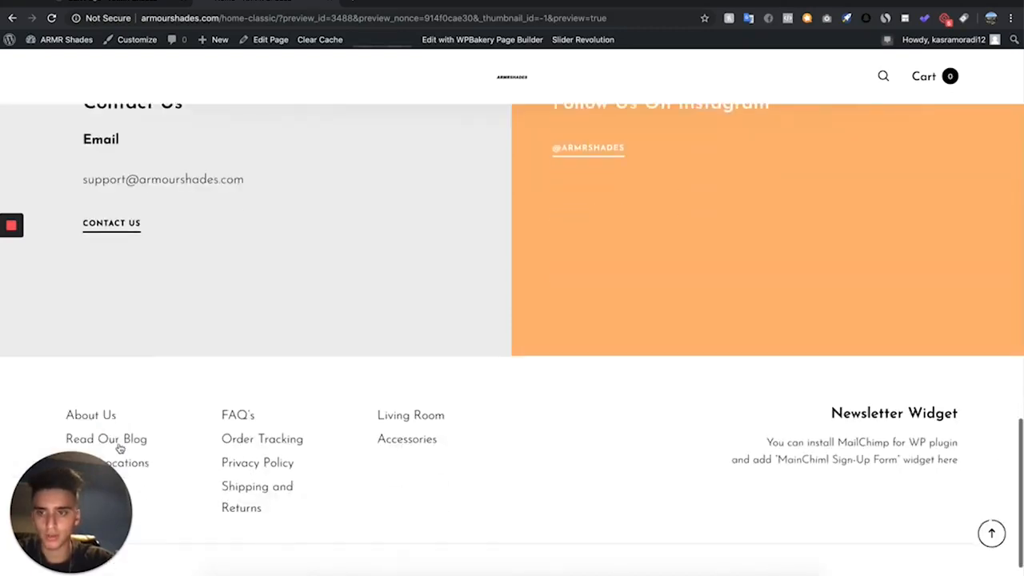
{"action": "scroll", "coordinate": [121, 445], "scroll_direction": "up", "scroll_amount": 5}
{"action": "scroll", "coordinate": [122, 440], "scroll_direction": "up", "scroll_amount": 10}
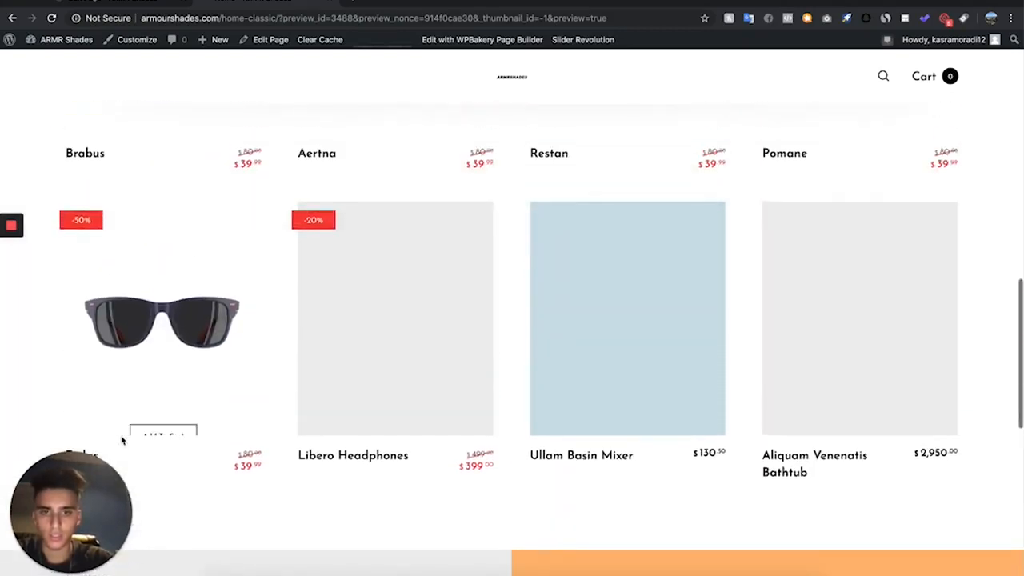
{"action": "scroll", "coordinate": [122, 440], "scroll_direction": "down", "scroll_amount": 10}
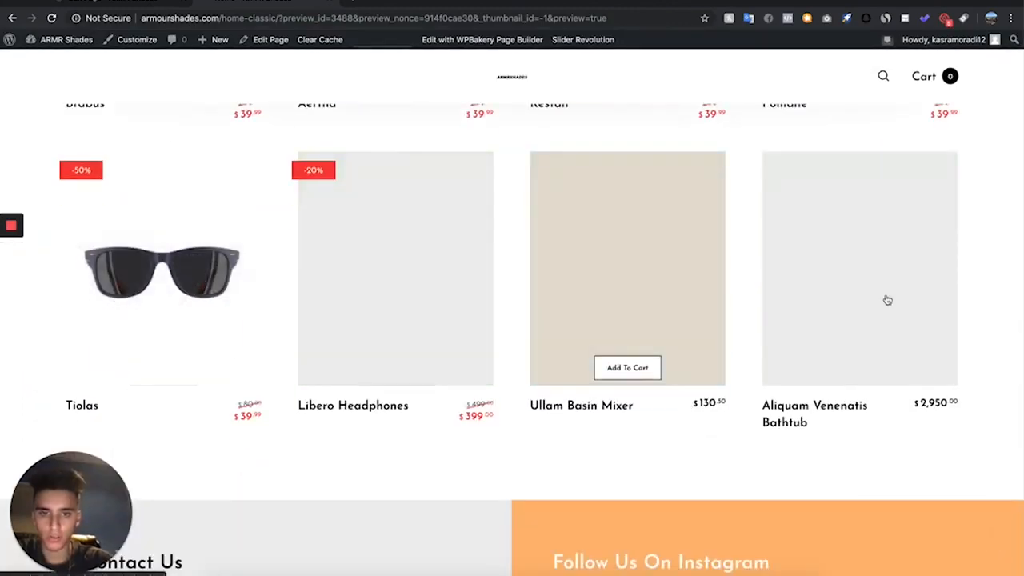
- Delete the Recent products element from the BESTSELLERS row and add a WooCommerce Product category element there
{"action": "scroll", "coordinate": [440, 288], "scroll_direction": "up", "scroll_amount": 3}
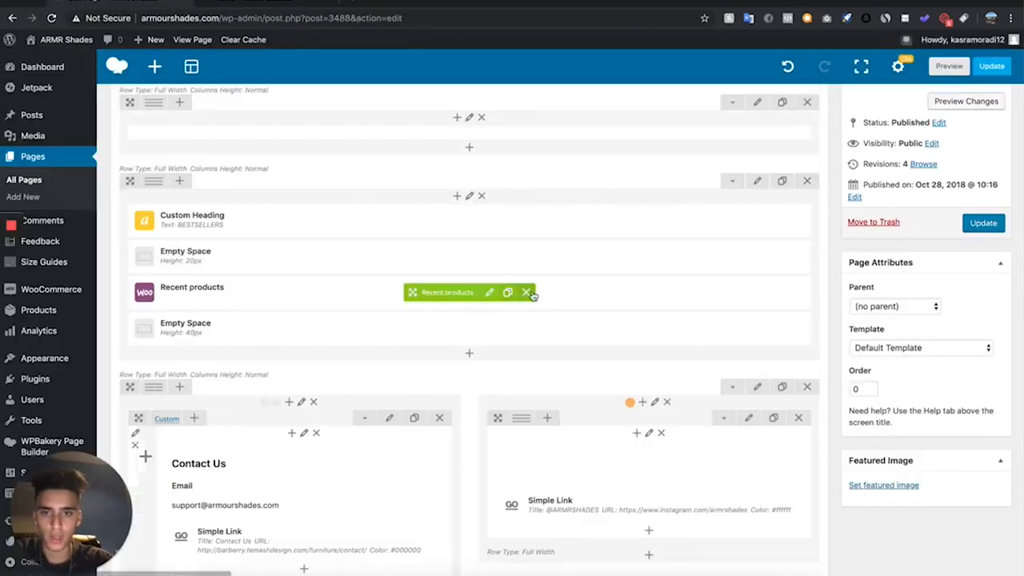
{"action": "left_click", "coordinate": [521, 291]}
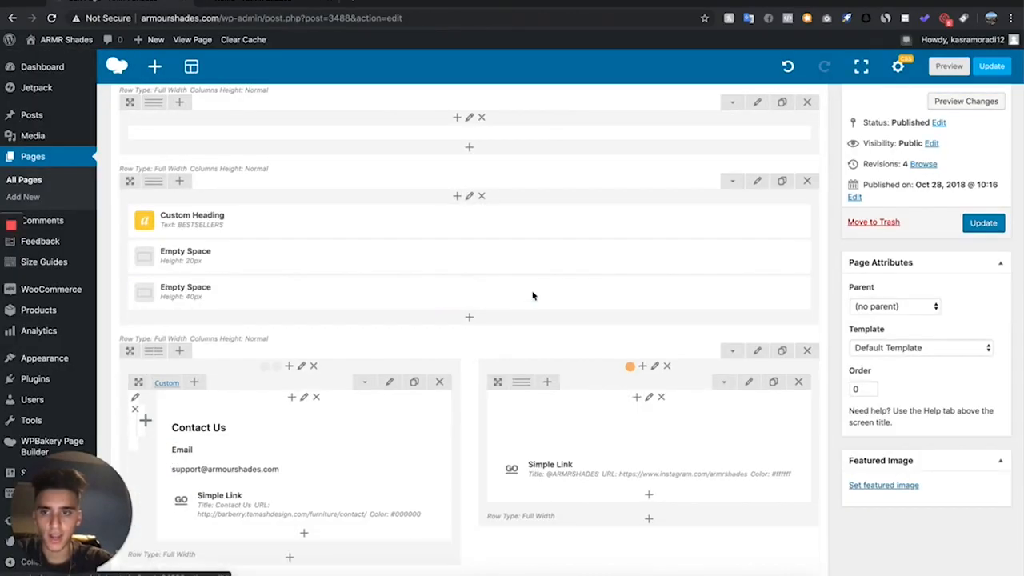
{"action": "left_click", "coordinate": [467, 319]}
{"action": "scroll", "coordinate": [539, 363], "scroll_direction": "down", "scroll_amount": 4}
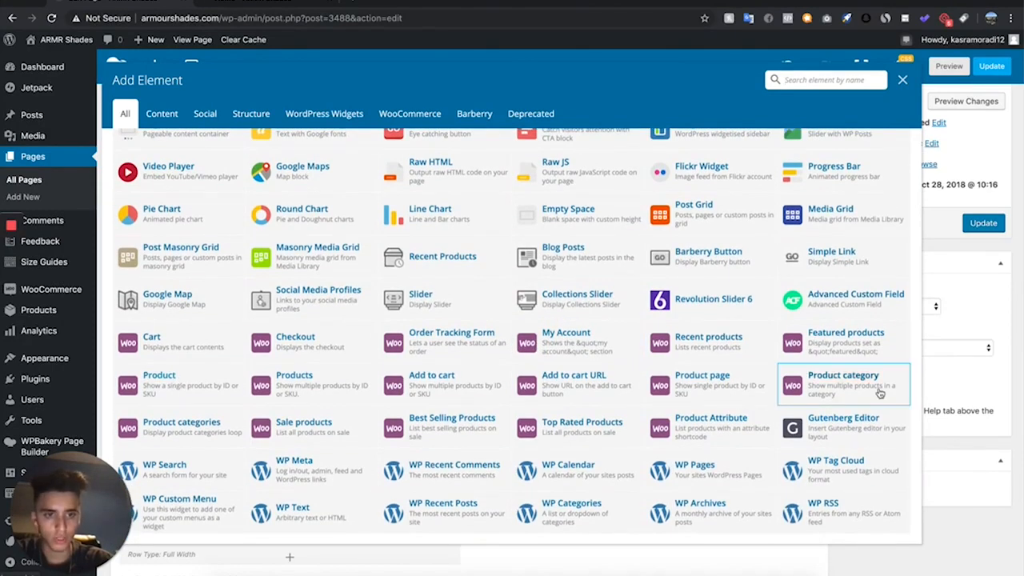
{"action": "left_click", "coordinate": [879, 393]}
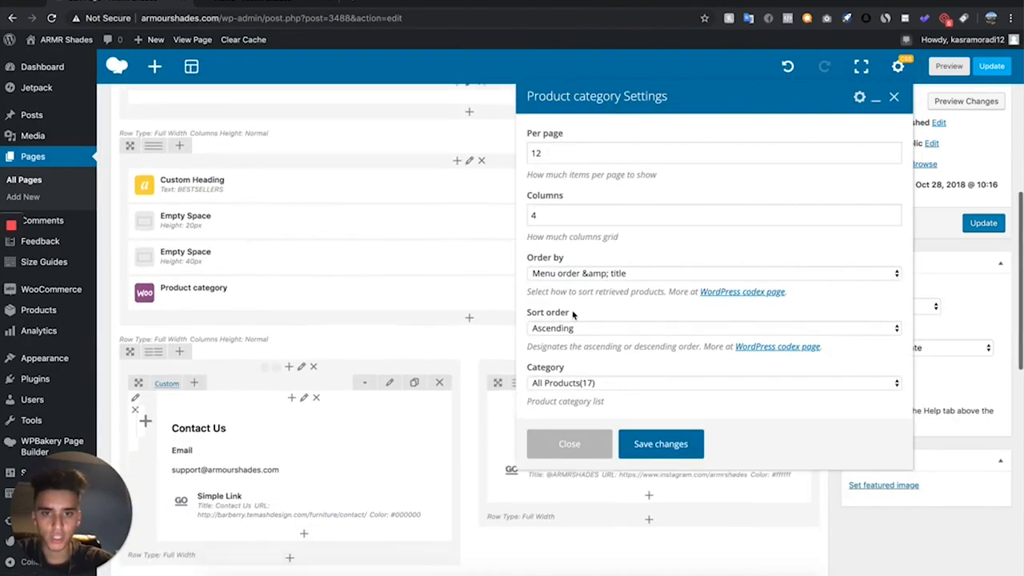
- Save the Product category element with 12 items per page, ordered by menu order and title, and move it above the 40px Empty Space
{"action": "left_click", "coordinate": [623, 276]}
{"action": "left_click", "coordinate": [595, 350]}
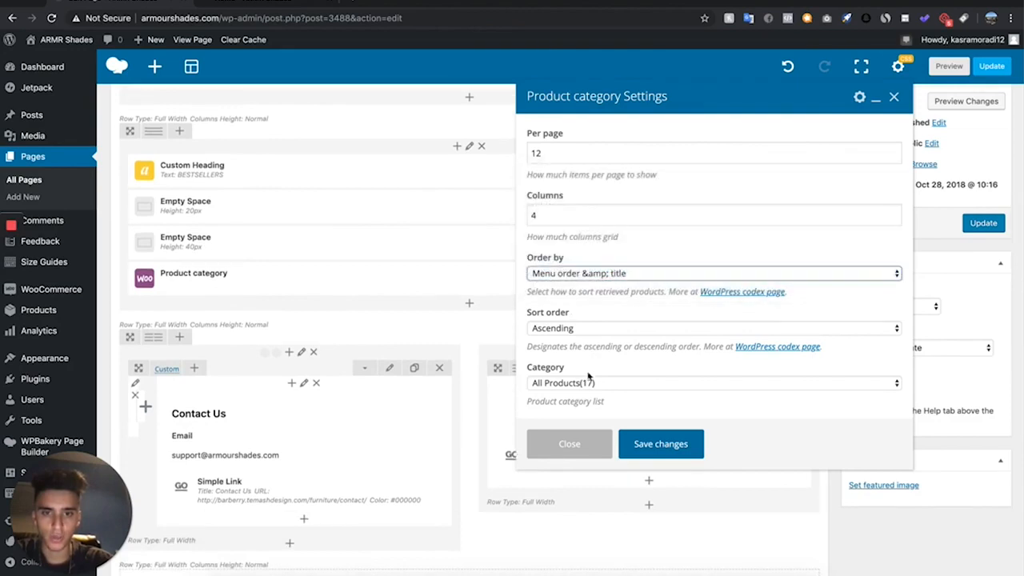
{"action": "left_click", "coordinate": [544, 153]}
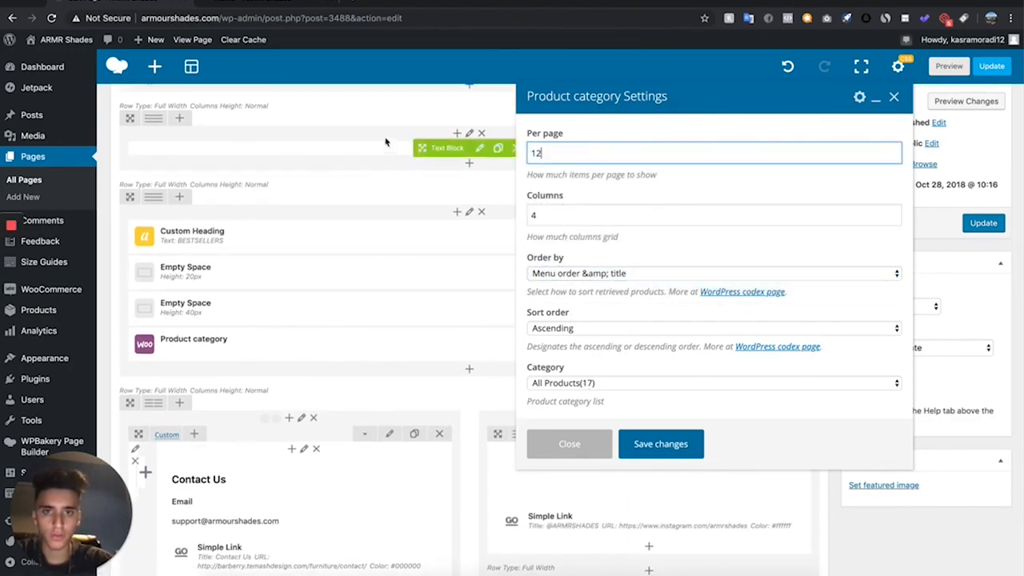
{"action": "key", "text": "Tab"}
{"action": "left_click", "coordinate": [661, 444]}
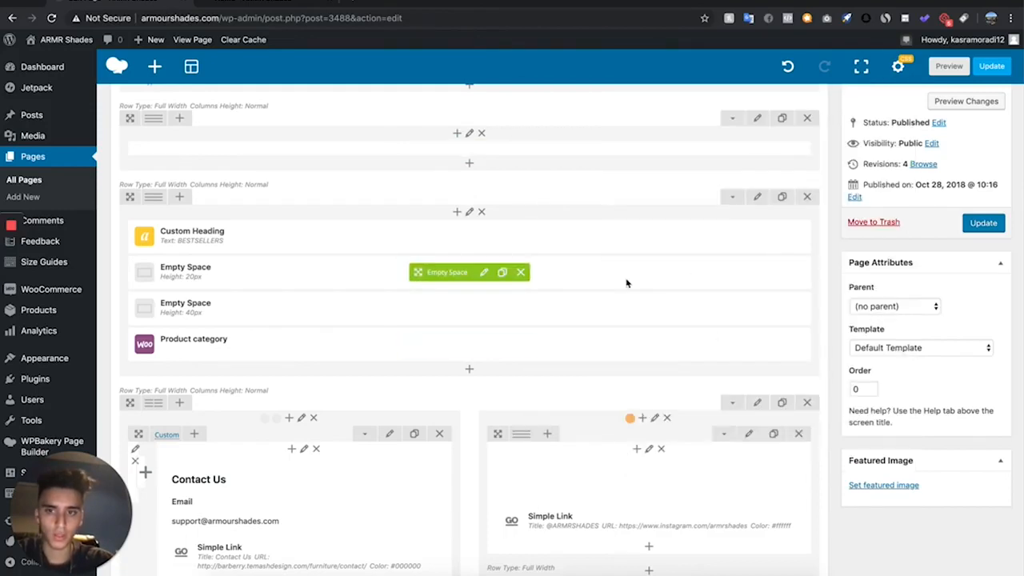
{"action": "left_click_drag", "start_coordinate": [462, 345], "coordinate": [460, 288]}
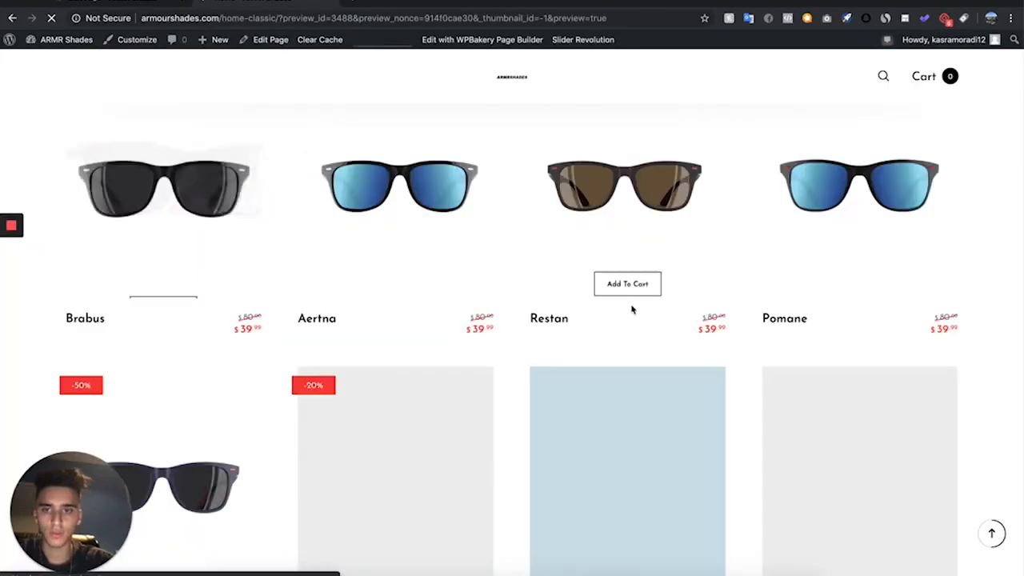
- Preview the updated Home page and examine the bestsellers grid, contact and Instagram sections, and the hero banner
{"action": "scroll", "coordinate": [631, 308], "scroll_direction": "down", "scroll_amount": 3}
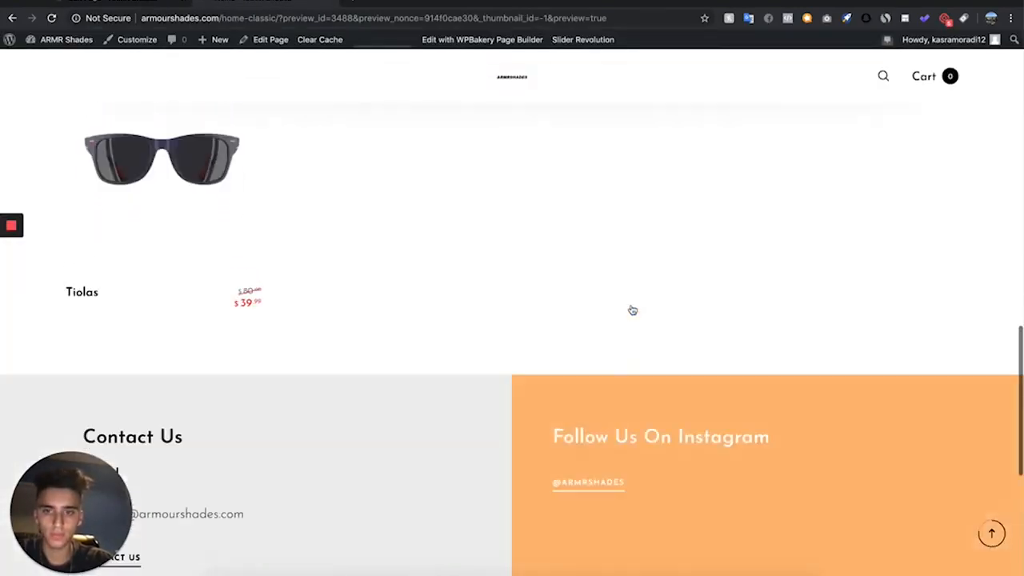
{"action": "scroll", "coordinate": [632, 310], "scroll_direction": "up", "scroll_amount": 2}
{"action": "scroll", "coordinate": [632, 310], "scroll_direction": "down", "scroll_amount": 3}
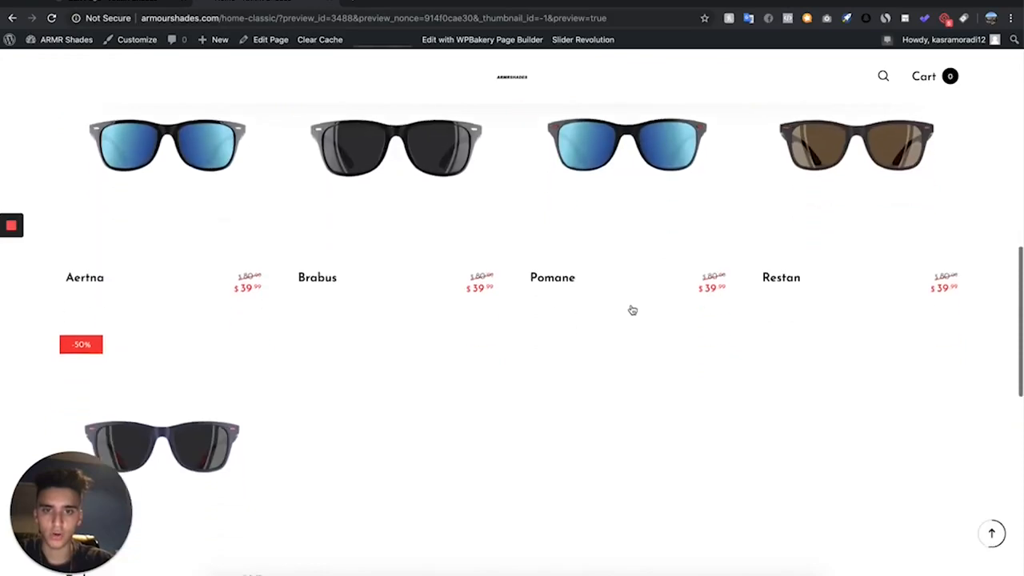
{"action": "scroll", "coordinate": [382, 434], "scroll_direction": "down", "scroll_amount": 1}
{"action": "scroll", "coordinate": [382, 432], "scroll_direction": "up", "scroll_amount": 2}
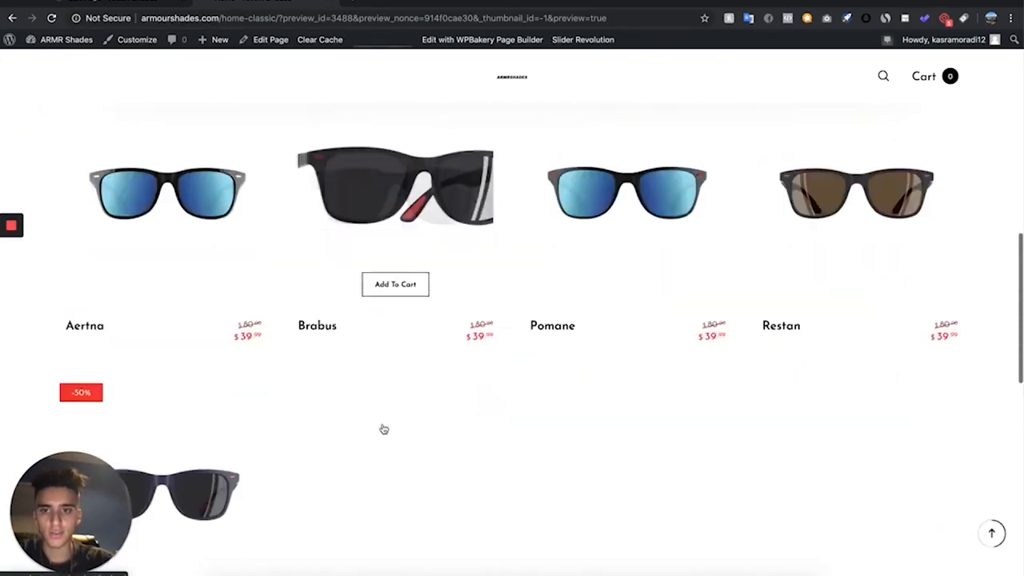
{"action": "scroll", "coordinate": [383, 433], "scroll_direction": "down", "scroll_amount": 2}
{"action": "scroll", "coordinate": [383, 429], "scroll_direction": "down", "scroll_amount": 4}
{"action": "scroll", "coordinate": [384, 427], "scroll_direction": "up", "scroll_amount": 10}
{"action": "scroll", "coordinate": [384, 428], "scroll_direction": "down", "scroll_amount": 5}
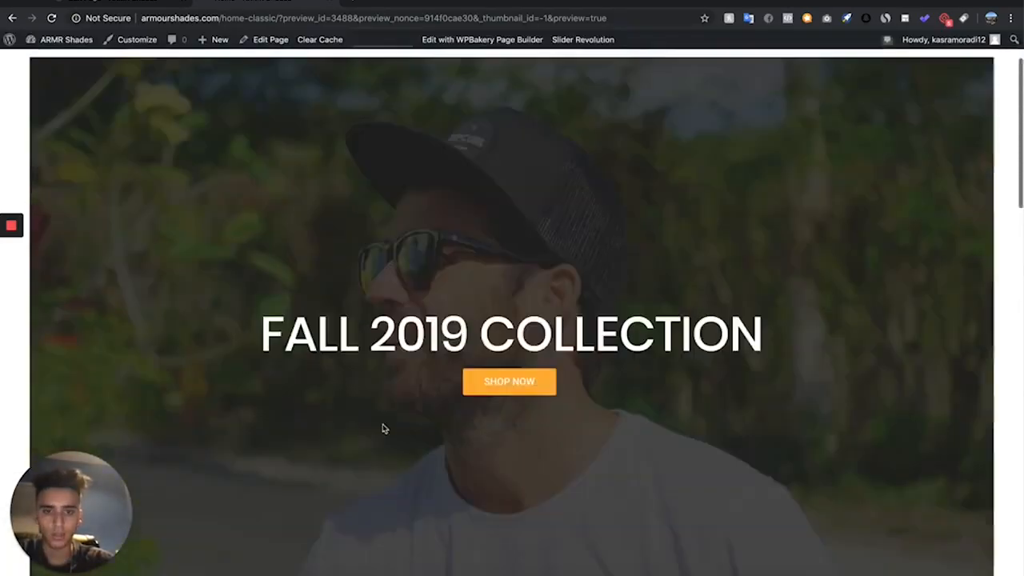
{"action": "scroll", "coordinate": [384, 430], "scroll_direction": "up", "scroll_amount": 5}
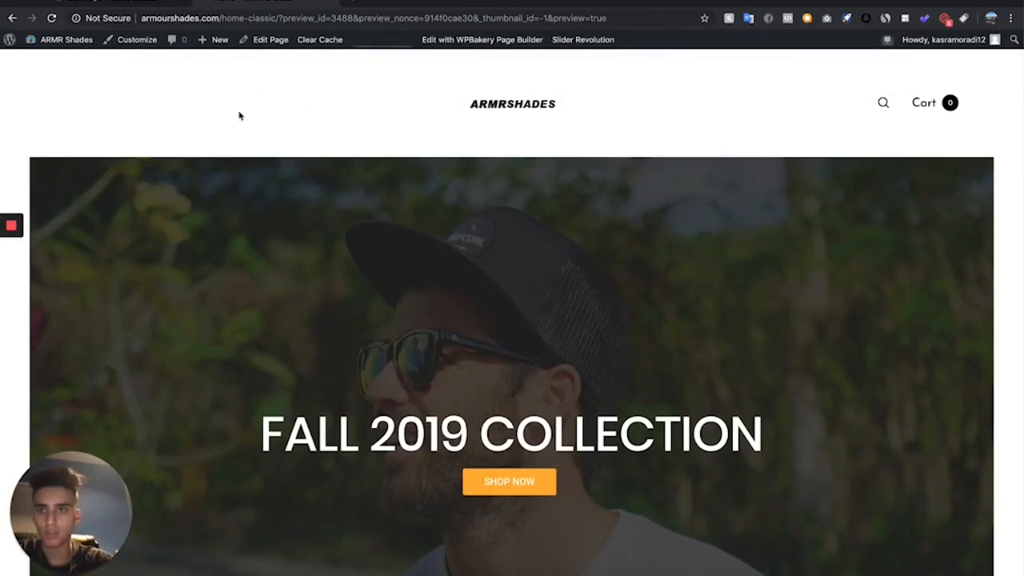
- Check the Home page preview down to the footer and update the page in the editor
{"action": "scroll", "coordinate": [305, 126], "scroll_direction": "down", "scroll_amount": 10}
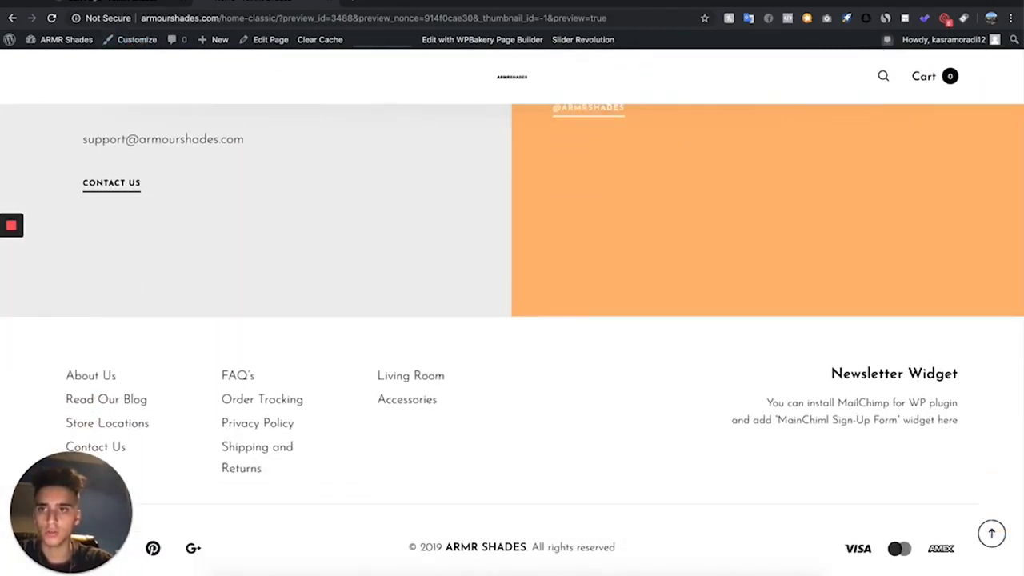
{"action": "left_click", "coordinate": [144, 2]}
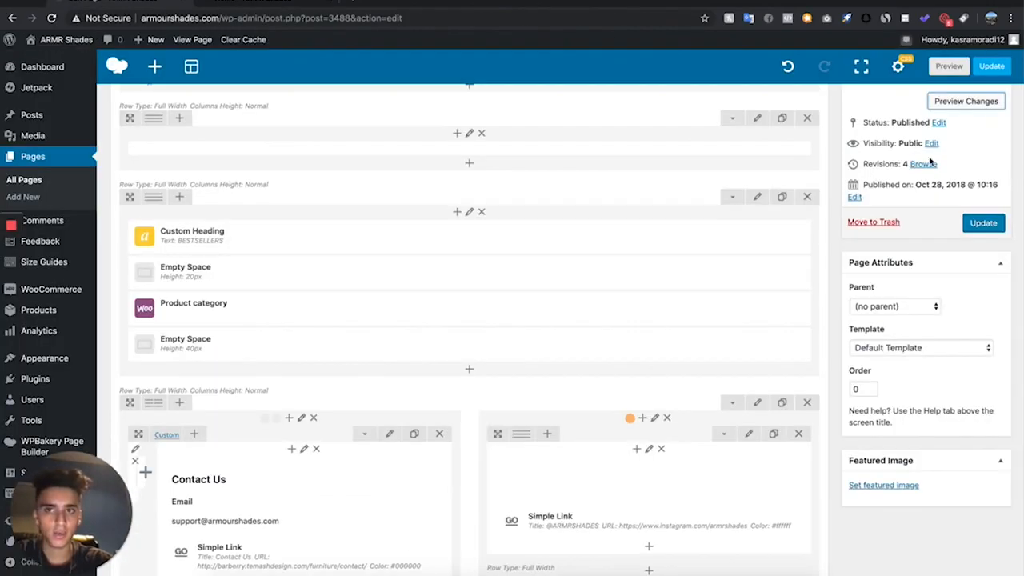
{"action": "left_click", "coordinate": [997, 226]}
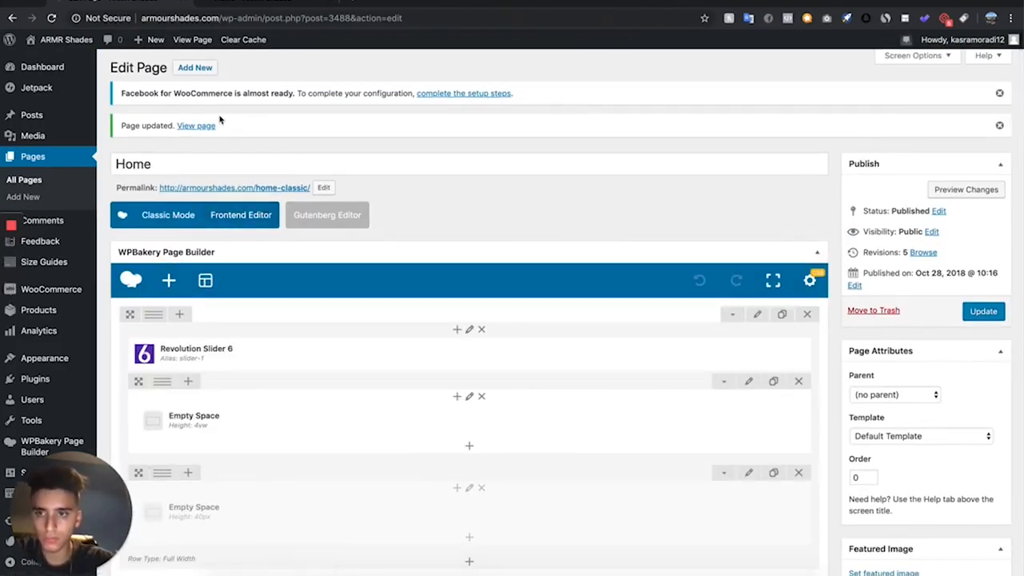
- Open the list of all pages and look through the existing pages
{"action": "left_click", "coordinate": [14, 184]}
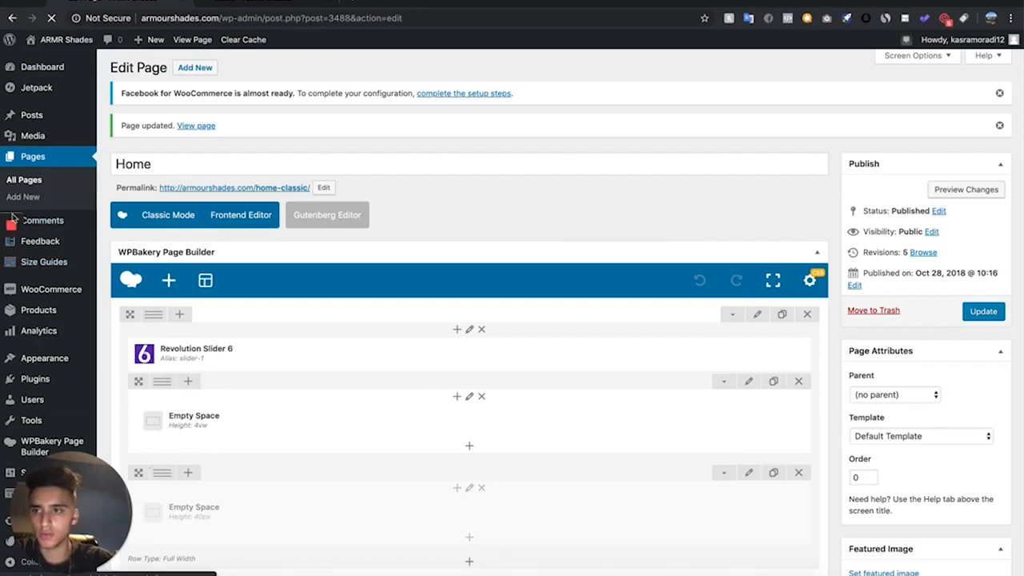
{"action": "scroll", "coordinate": [267, 302], "scroll_direction": "down", "scroll_amount": 2}
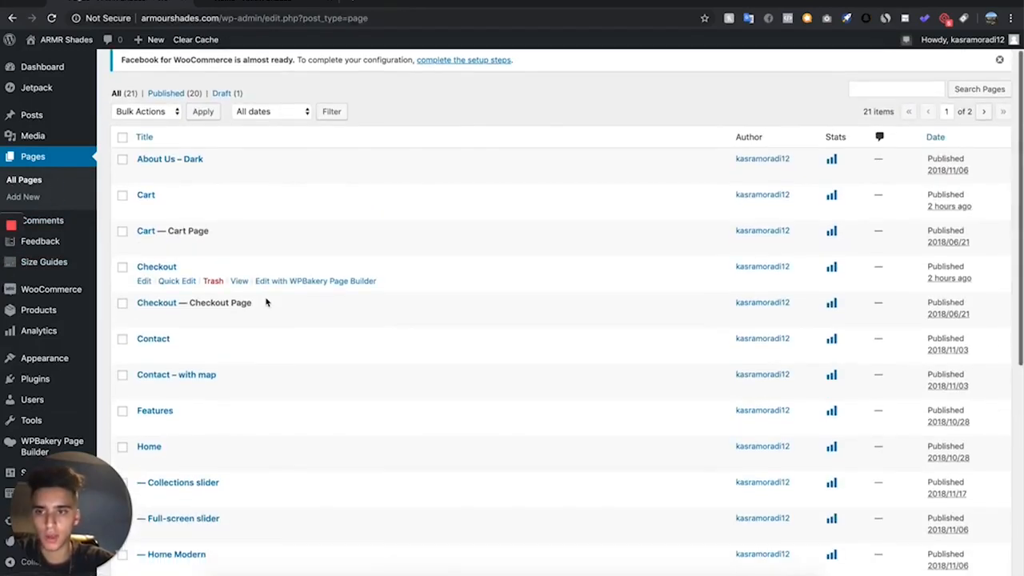
{"action": "scroll", "coordinate": [155, 105], "scroll_direction": "up", "scroll_amount": 1}
{"action": "scroll", "coordinate": [174, 72], "scroll_direction": "up", "scroll_amount": 1}
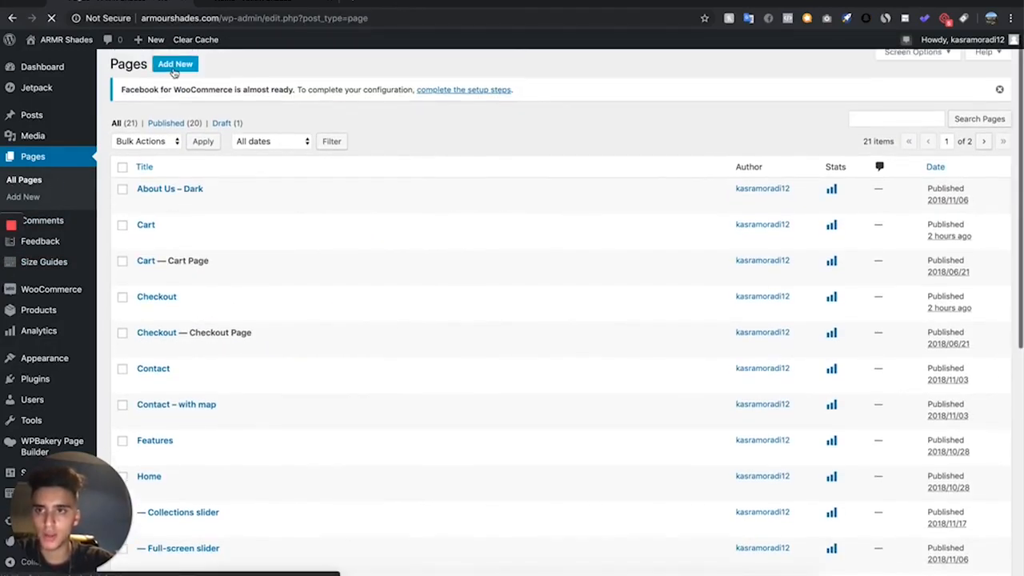
{"action": "scroll", "coordinate": [213, 199], "scroll_direction": "up", "scroll_amount": 1}
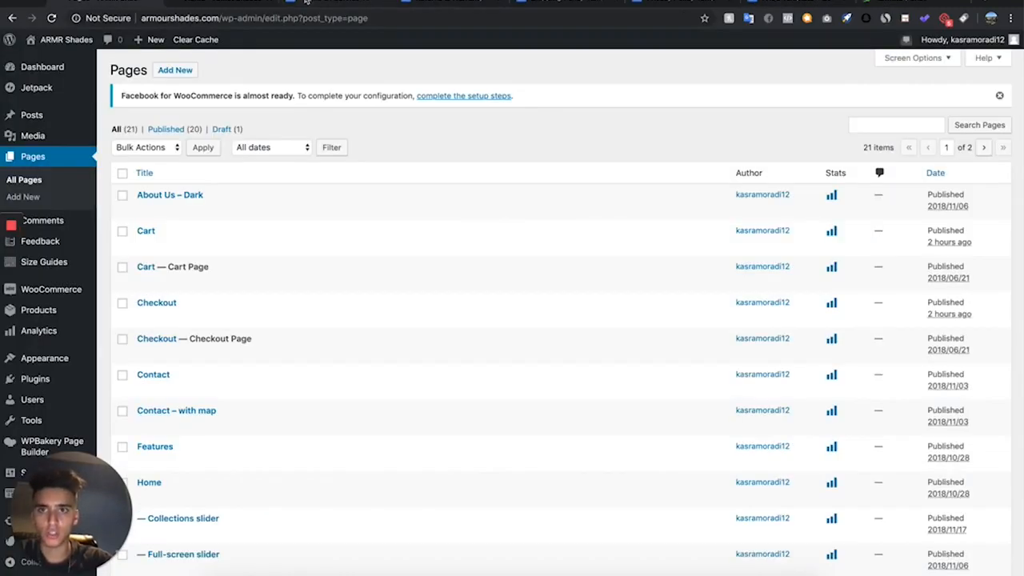
- Switch to the Terms Of Service Template in Google Docs and search it for "armour" to check the brand name occurrences
{"action": "left_click", "coordinate": [306, 2]}
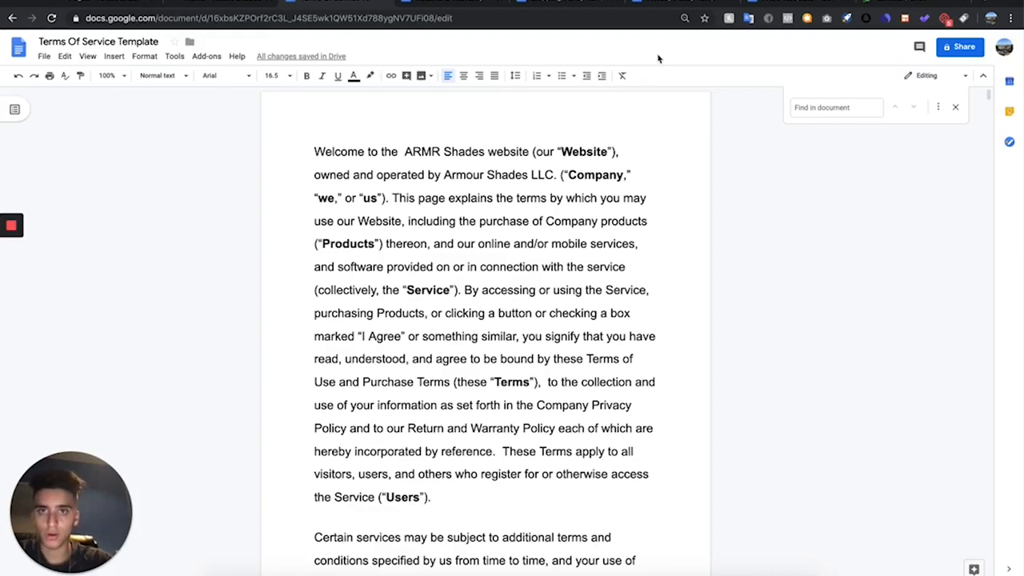
{"action": "key", "text": "Escape"}
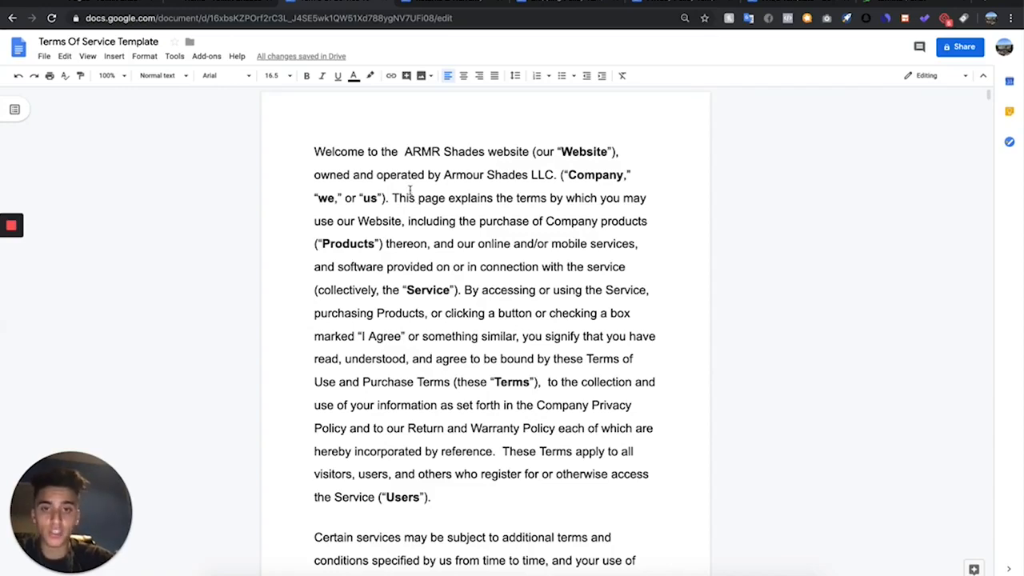
{"action": "left_click_drag", "start_coordinate": [404, 145], "coordinate": [490, 154]}
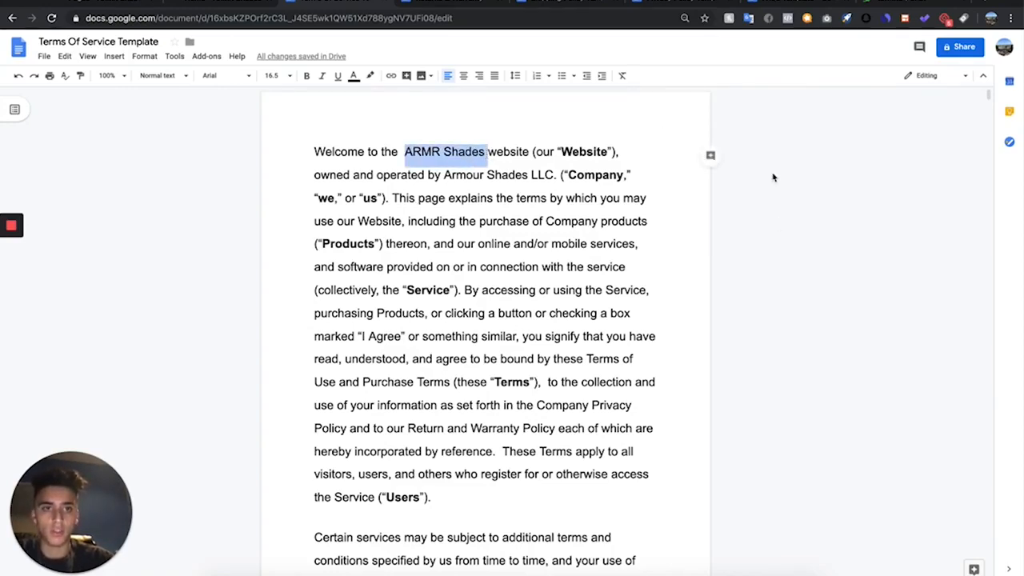
{"action": "key", "text": "ctrl+f"}
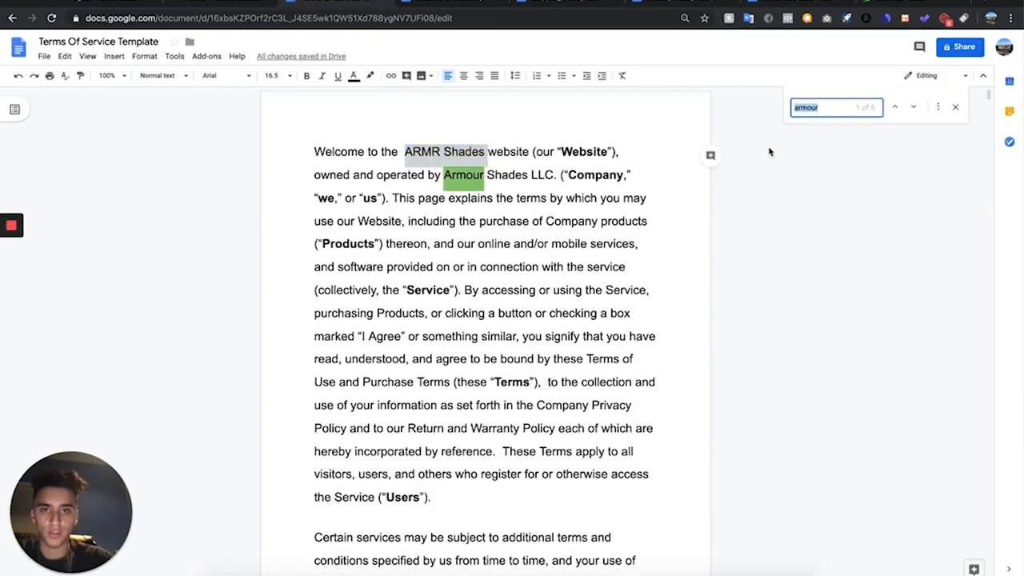
{"action": "key", "text": "Return"}
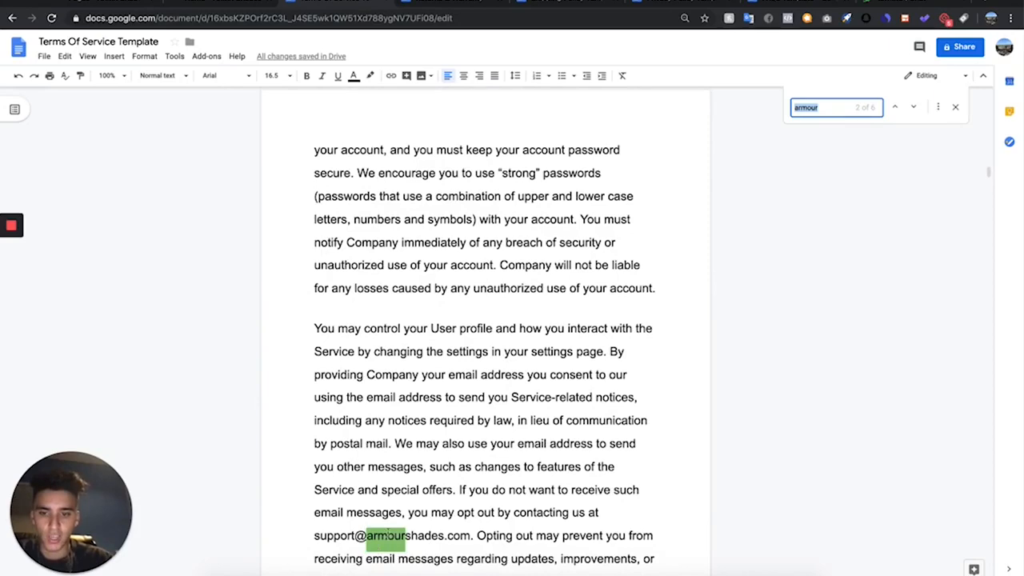
- Look through the other policy template documents, including the Returns & Warranty Policy Template, and return to the Terms Of Service Template
{"action": "left_click", "coordinate": [565, 4]}
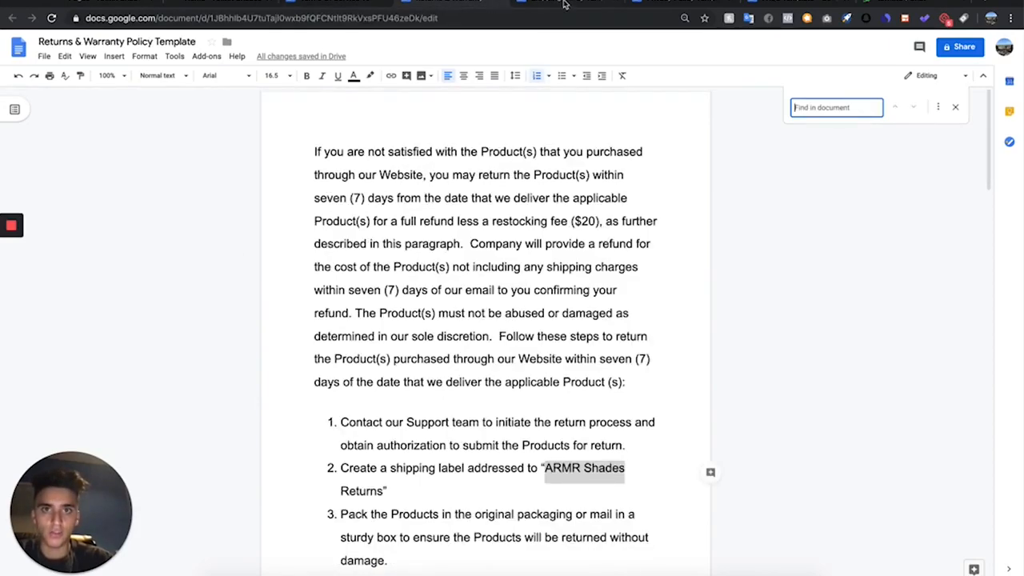
{"action": "left_click", "coordinate": [625, 4]}
{"action": "left_click", "coordinate": [662, 3]}
{"action": "left_click", "coordinate": [357, 5]}
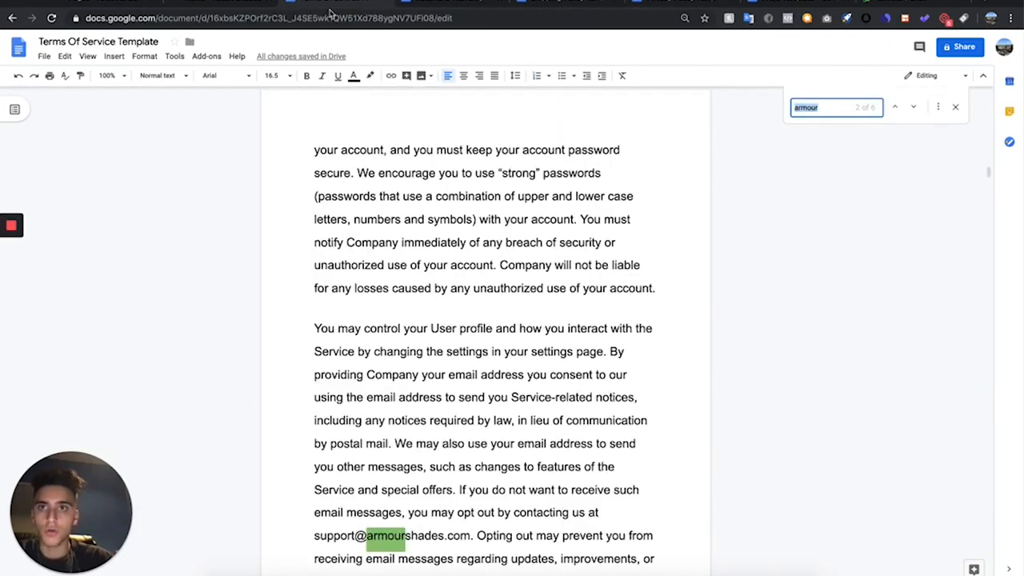
- Copy the entire text of the Terms Of Service Template
{"action": "scroll", "coordinate": [451, 181], "scroll_direction": "up", "scroll_amount": 15}
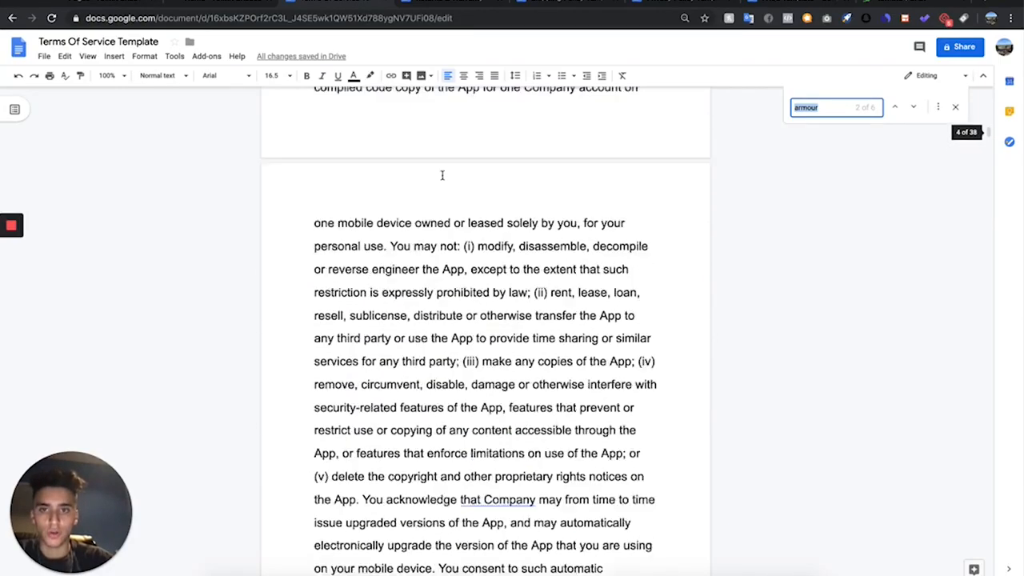
{"action": "left_click", "coordinate": [344, 168]}
{"action": "key", "text": "ctrl+a"}
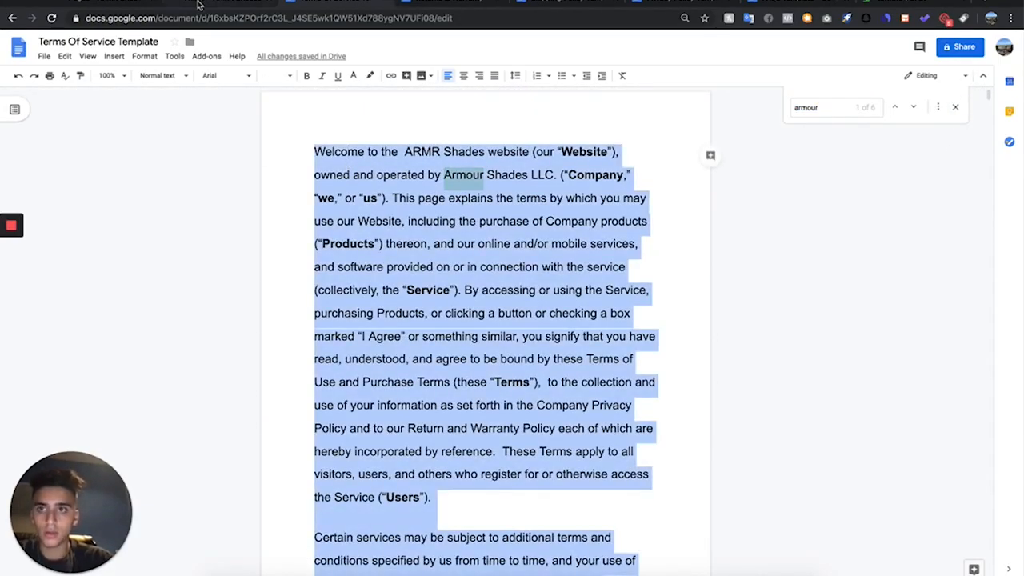
- Add a new WordPress page titled "Terms Of Service" and paste the copied template text as its content
{"action": "left_click", "coordinate": [93, 4]}
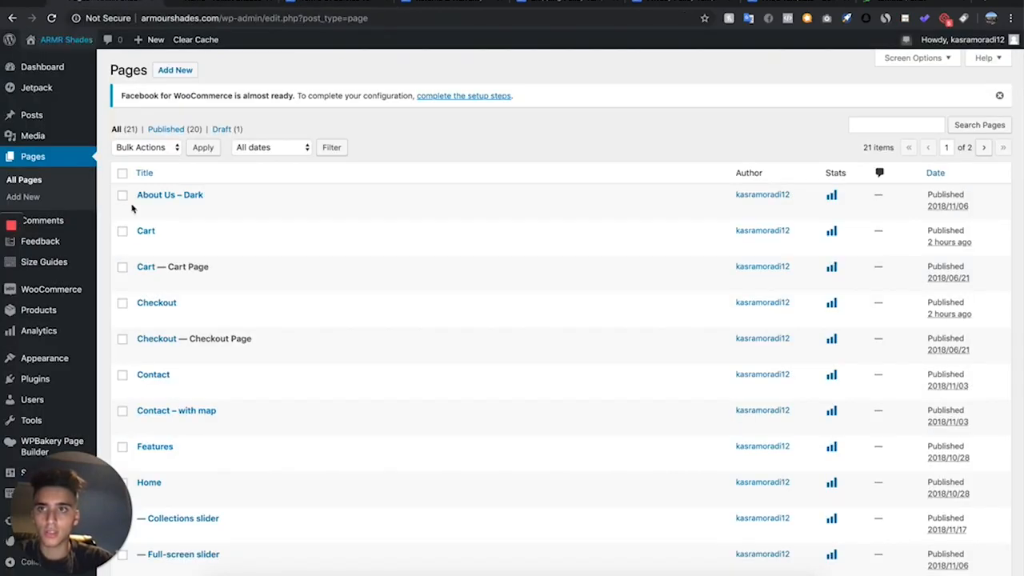
{"action": "left_click", "coordinate": [192, 70]}
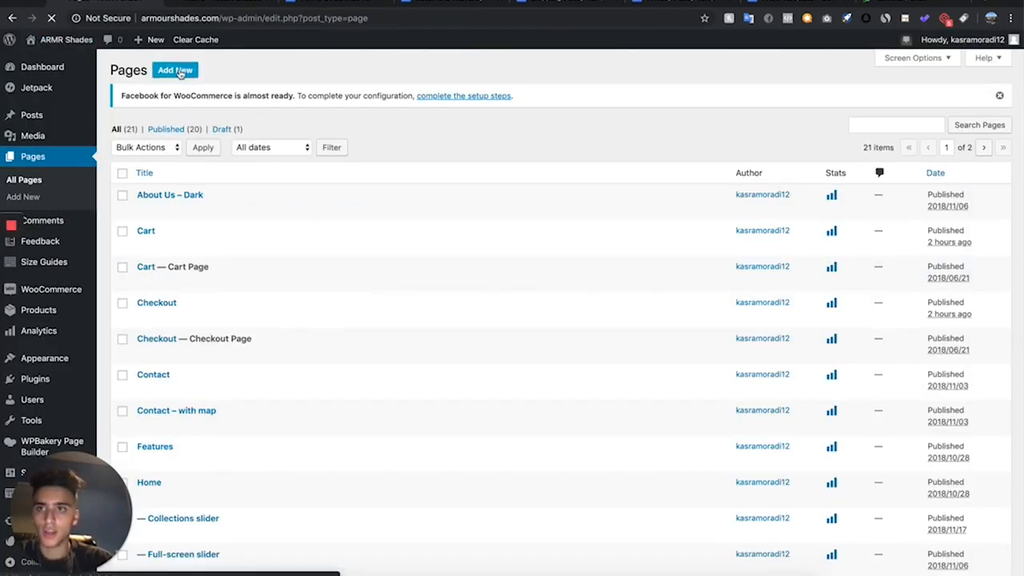
{"action": "type", "text": "Of Service"}
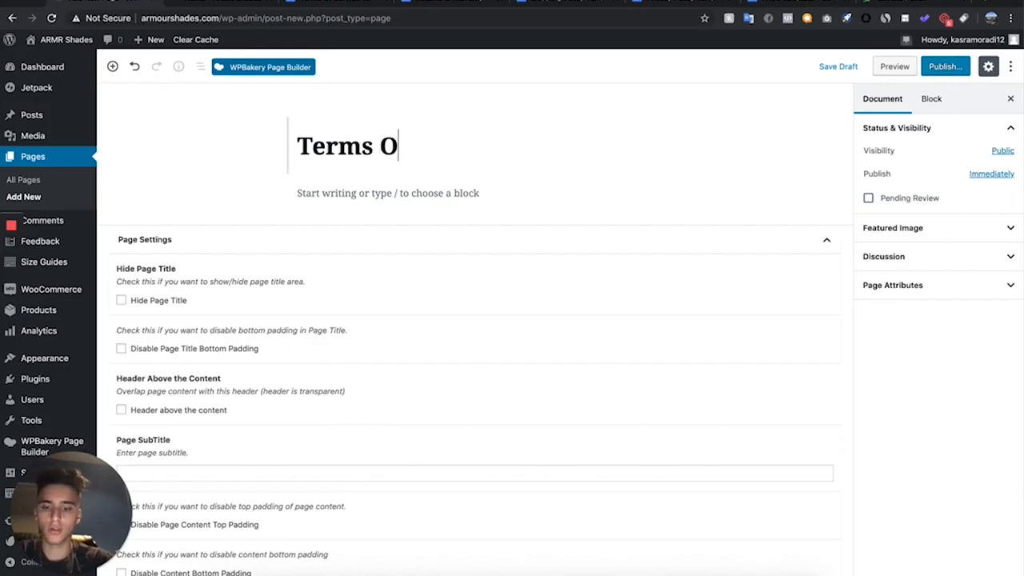
{"action": "left_click", "coordinate": [349, 193]}
{"action": "key", "text": "super+v"}
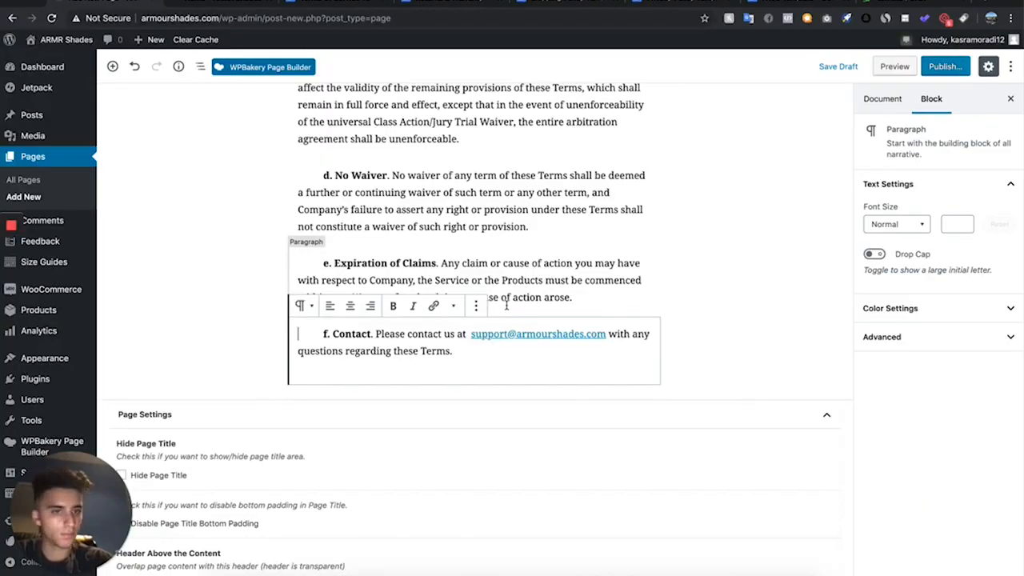
- Review the pasted text from the end up to the title and publish the Terms Of Service page
{"action": "scroll", "coordinate": [507, 305], "scroll_direction": "up", "scroll_amount": 20}
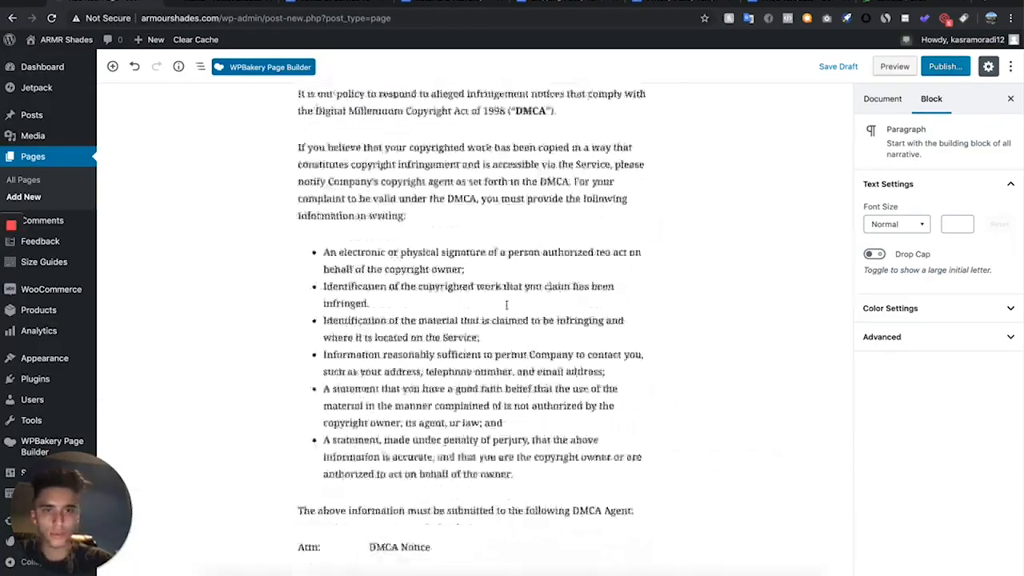
{"action": "scroll", "coordinate": [506, 305], "scroll_direction": "up", "scroll_amount": 20}
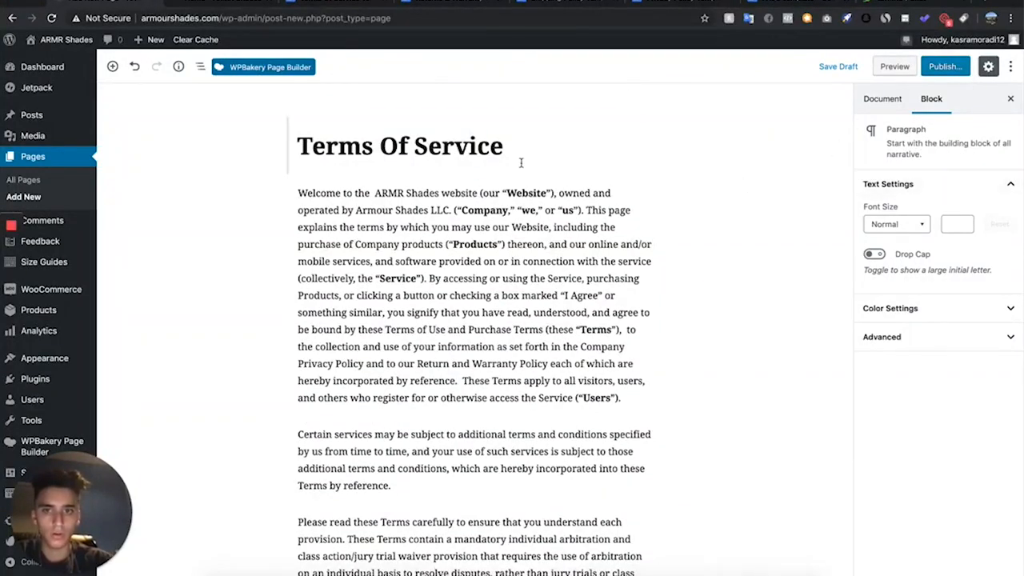
{"action": "left_click", "coordinate": [957, 70]}
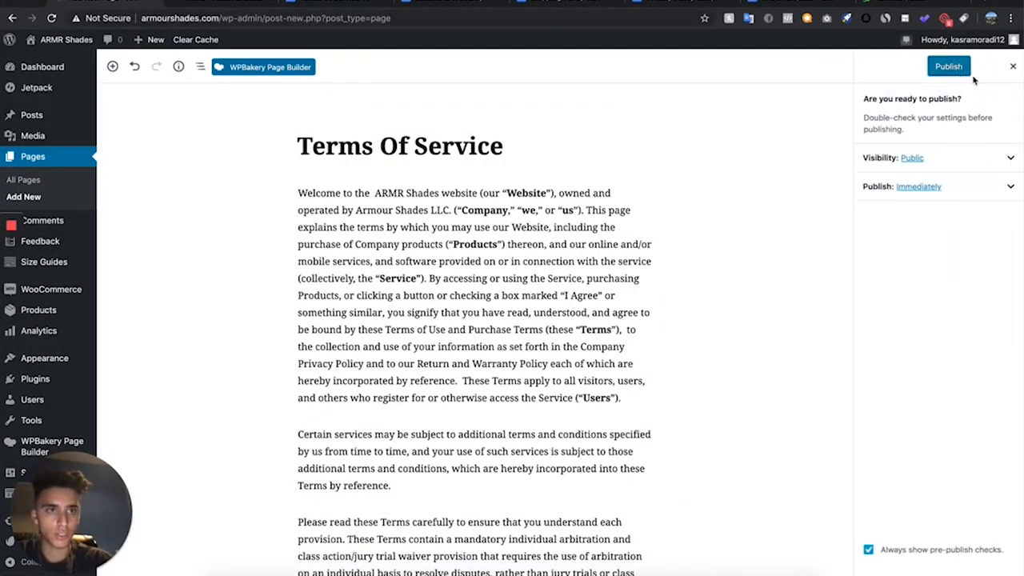
{"action": "left_click", "coordinate": [952, 67]}
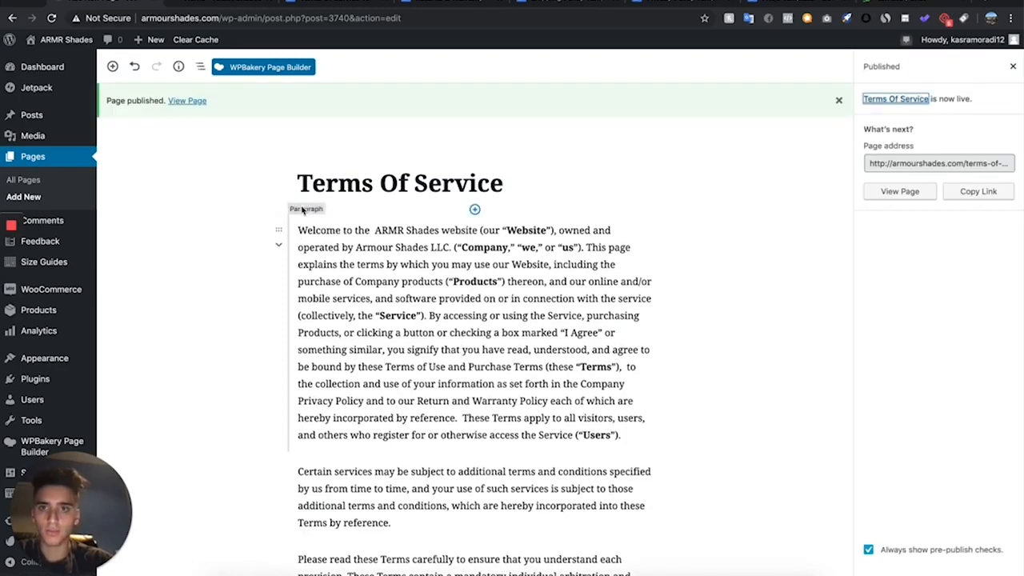
- View the published Terms Of Service page in a new tab and switch to the next policy template document
{"action": "right_click", "coordinate": [189, 103]}
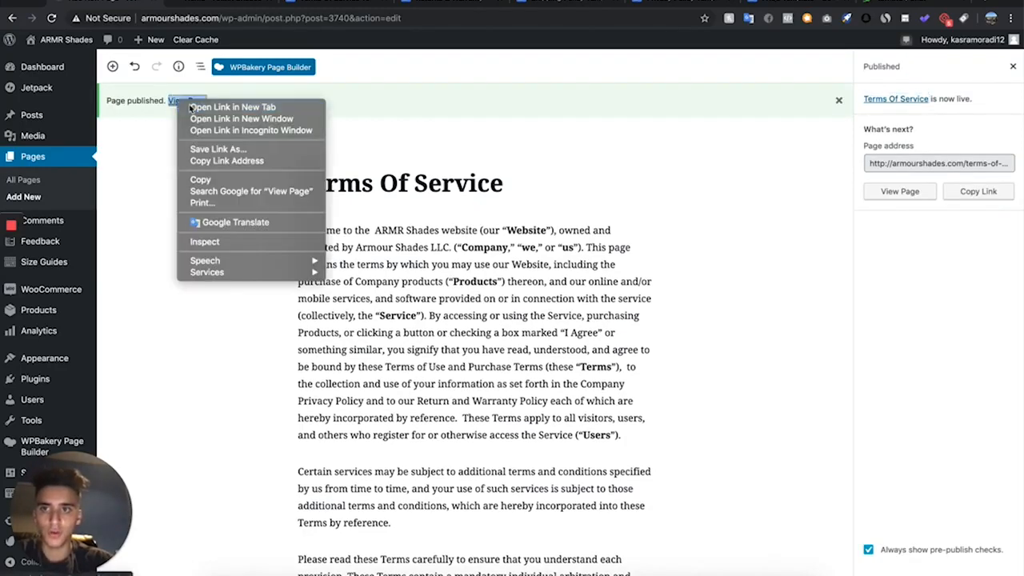
{"action": "left_click", "coordinate": [192, 107]}
{"action": "left_click", "coordinate": [210, 4]}
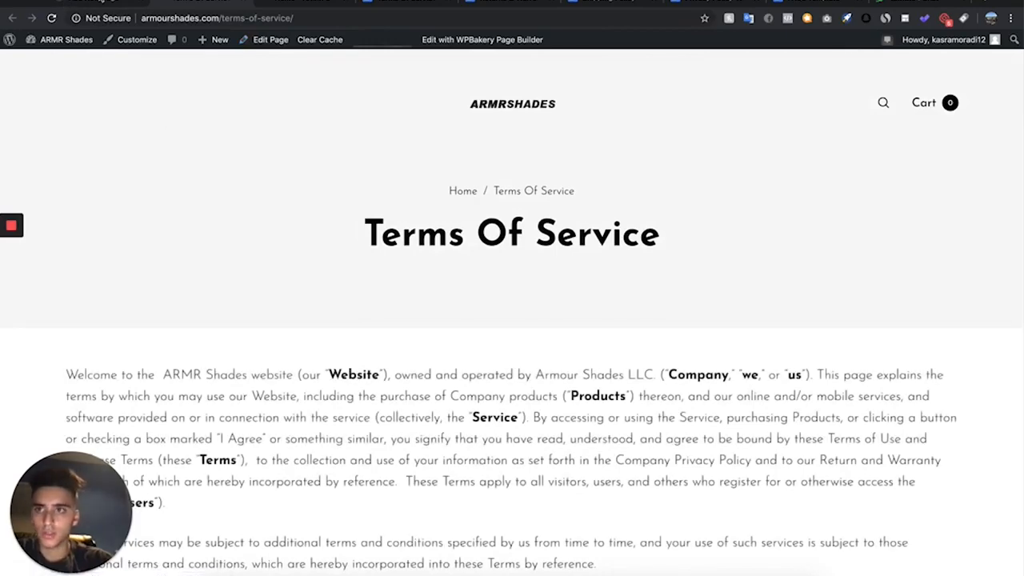
{"action": "left_click", "coordinate": [104, 3]}
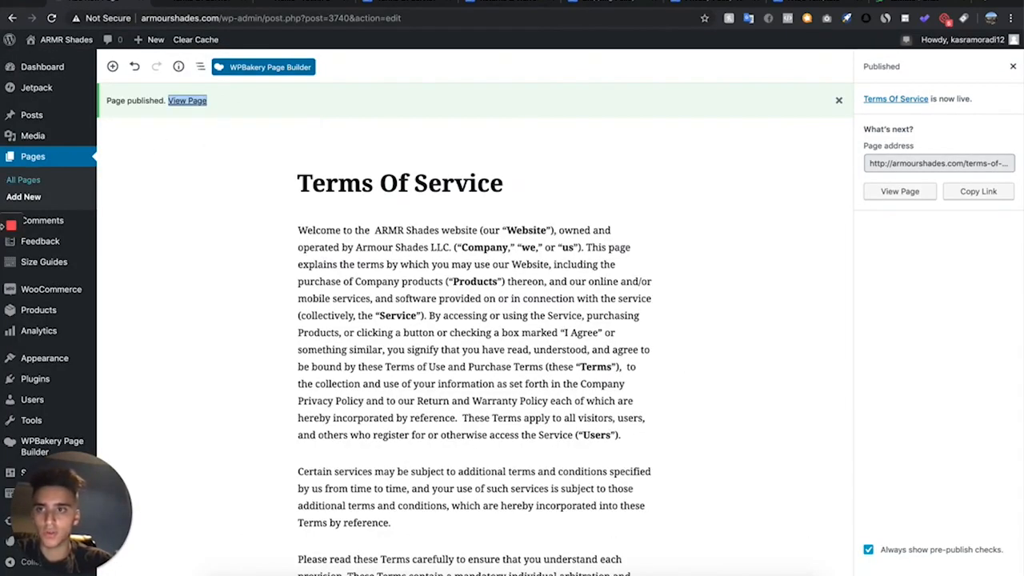
{"action": "left_click", "coordinate": [475, 4]}
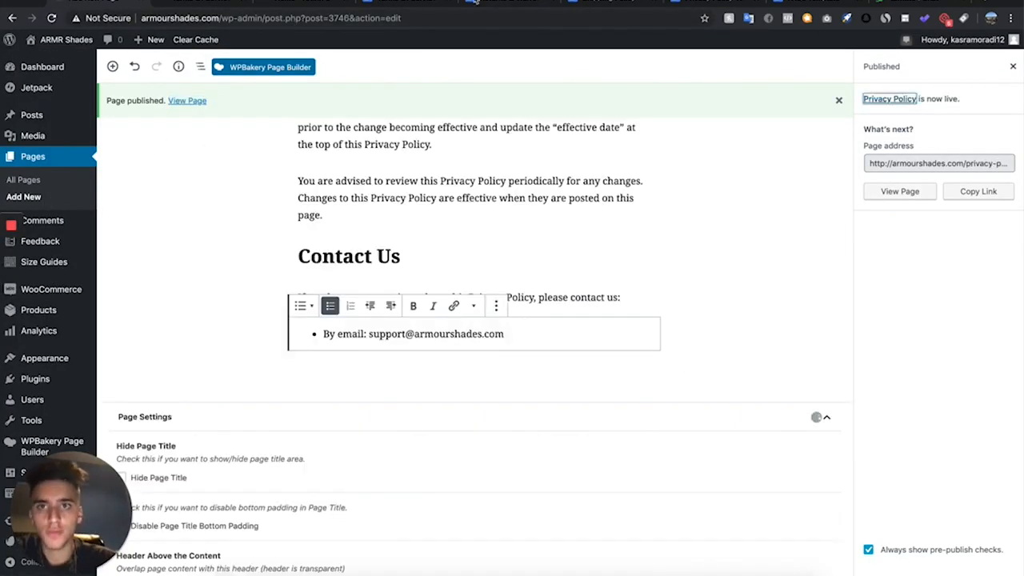
- Start a new page titled FAQS and switch it to the WPBakery Page Builder editor, leaving the block editor without saving
{"action": "left_click", "coordinate": [61, 199]}
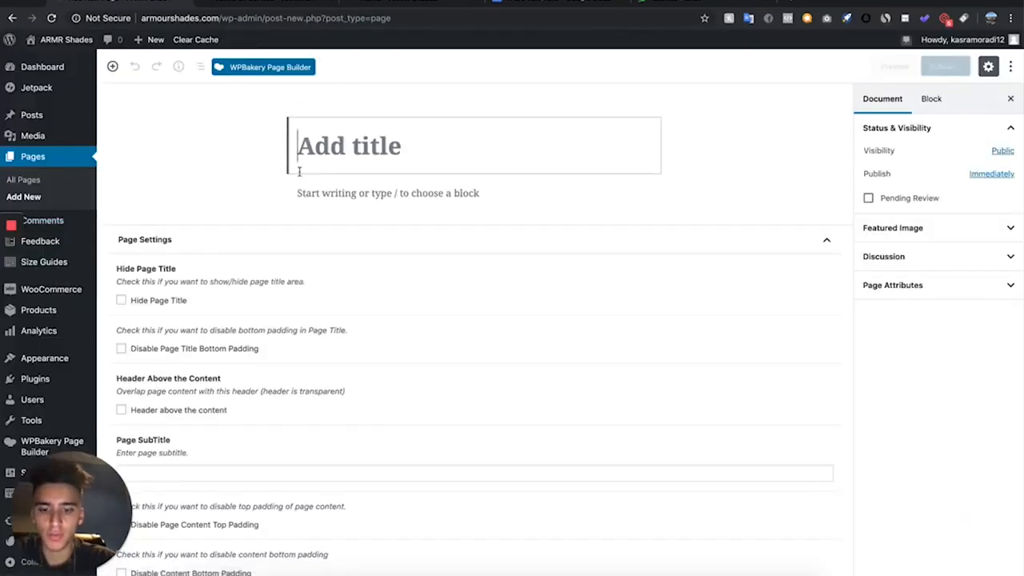
{"action": "type", "text": "FAQS"}
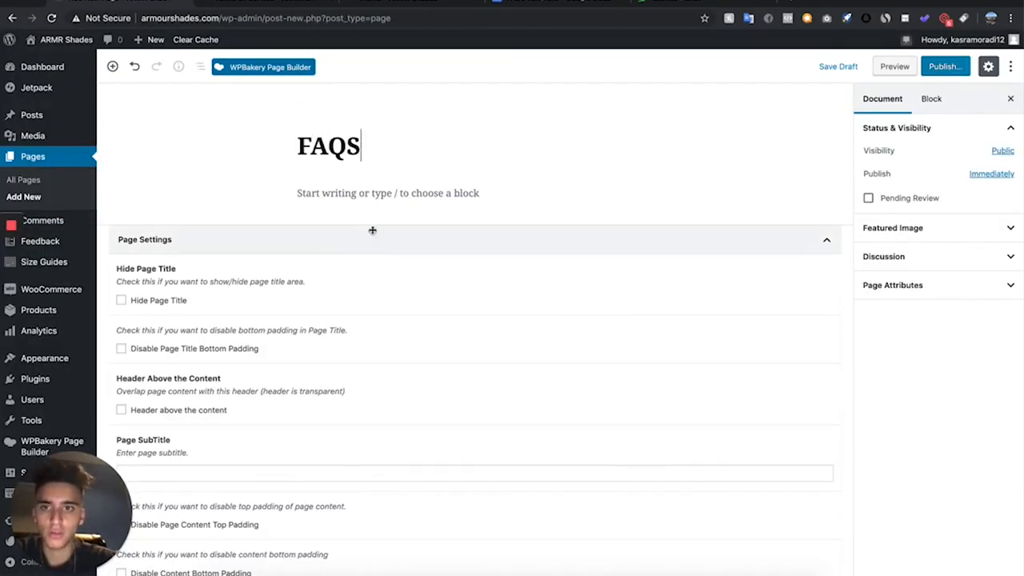
{"action": "left_click", "coordinate": [386, 192]}
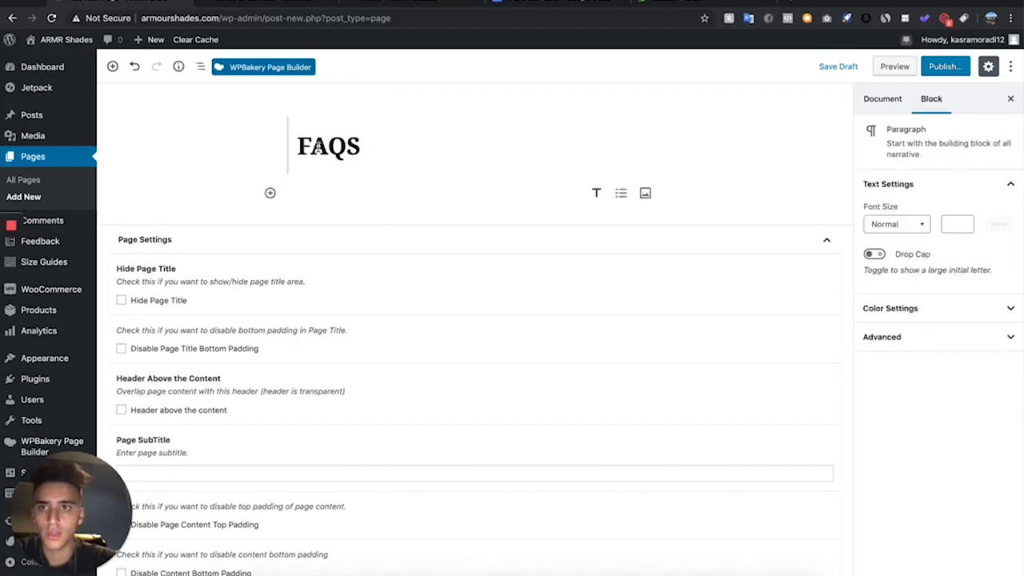
{"action": "left_click", "coordinate": [353, 64]}
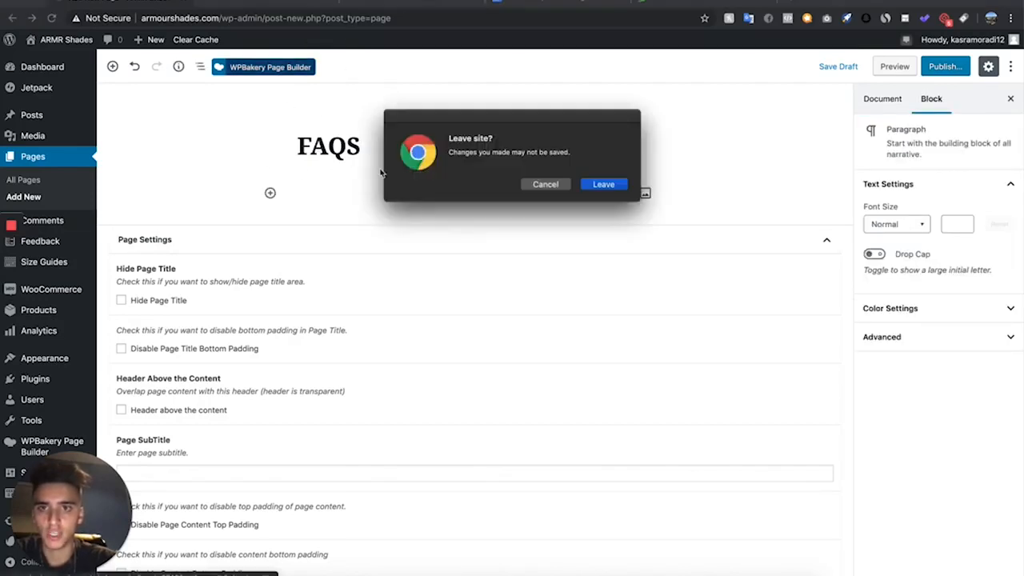
{"action": "left_click", "coordinate": [617, 180]}
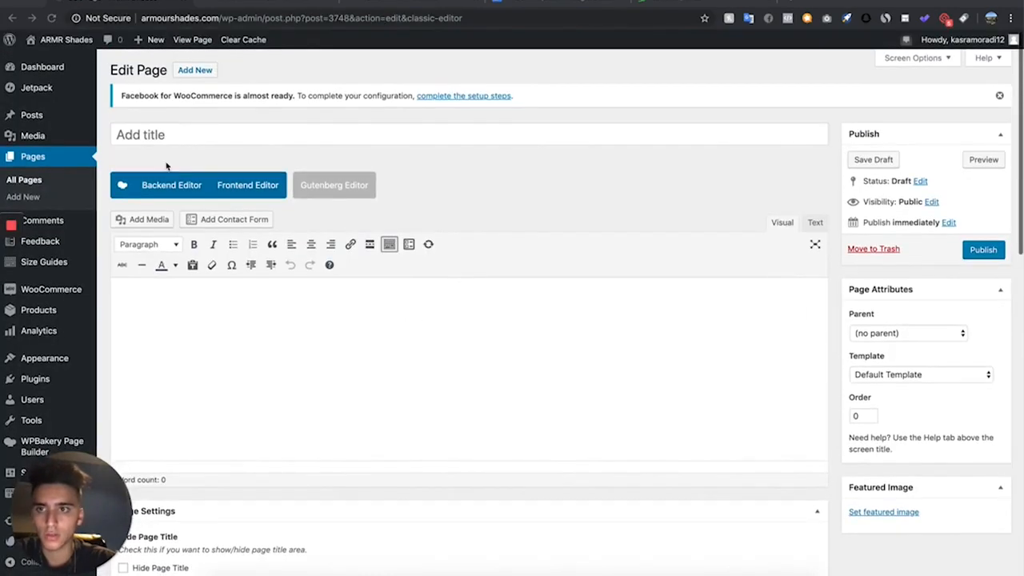
- Title the new page "FAQs" and switch it to the WPBakery backend editor
{"action": "left_click", "coordinate": [181, 137]}
{"action": "type", "text": "FA"}
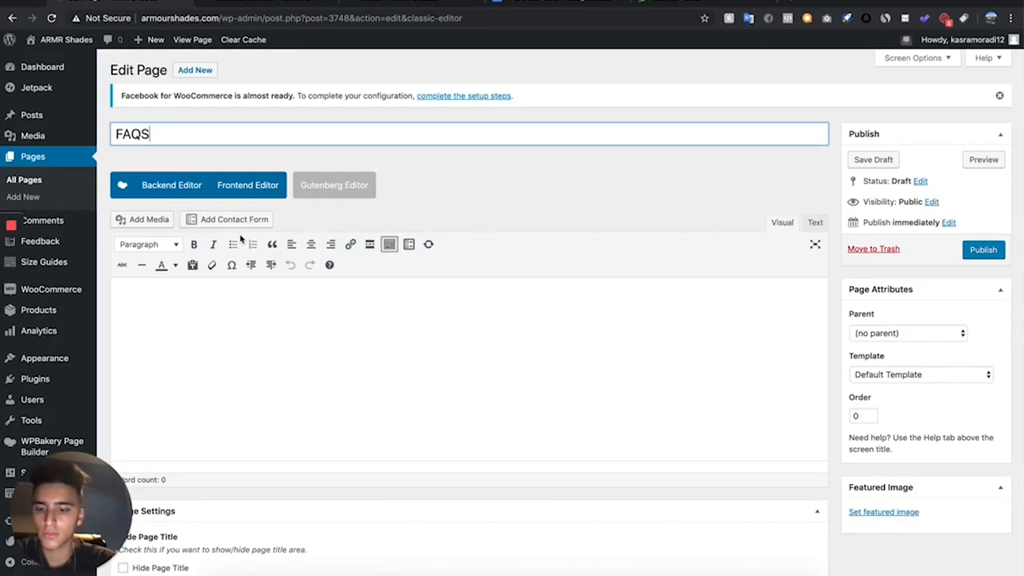
{"action": "type", "text": "Qs"}
{"action": "left_click", "coordinate": [153, 185]}
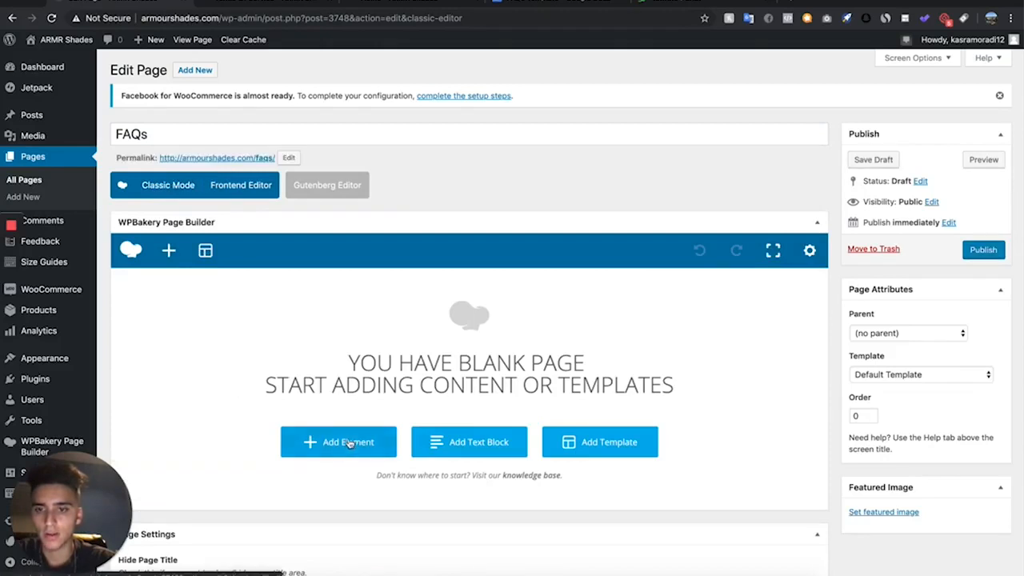
- Find the FAQ element by searching "fa" and add it to the blank FAQs page
{"action": "left_click", "coordinate": [351, 442]}
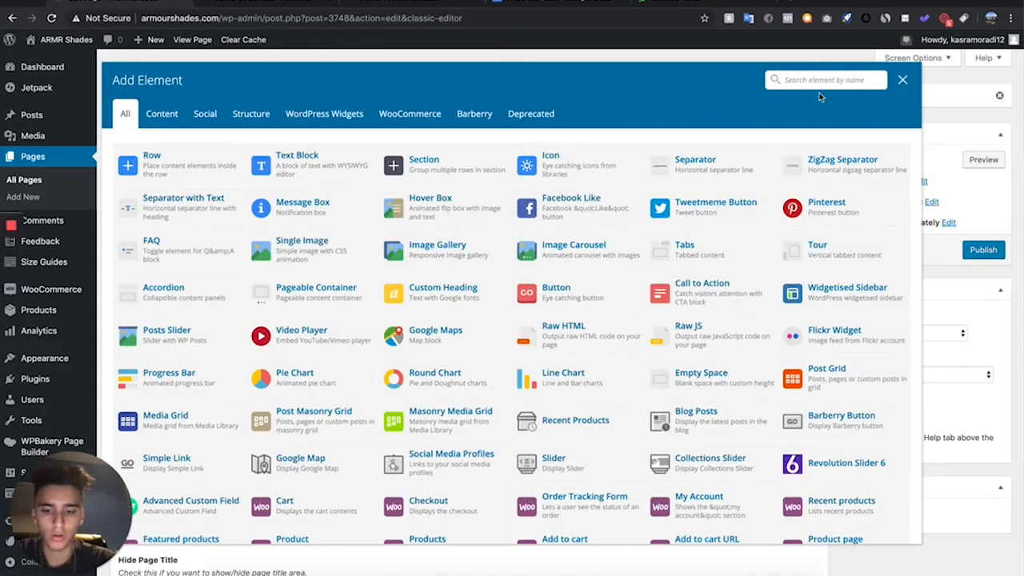
{"action": "type", "text": "fa"}
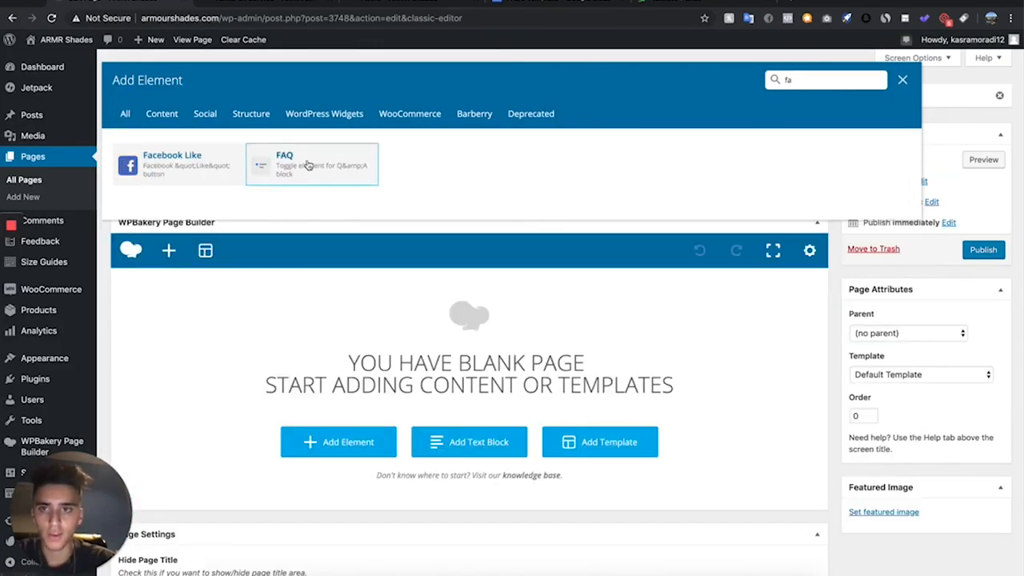
{"action": "left_click", "coordinate": [310, 164]}
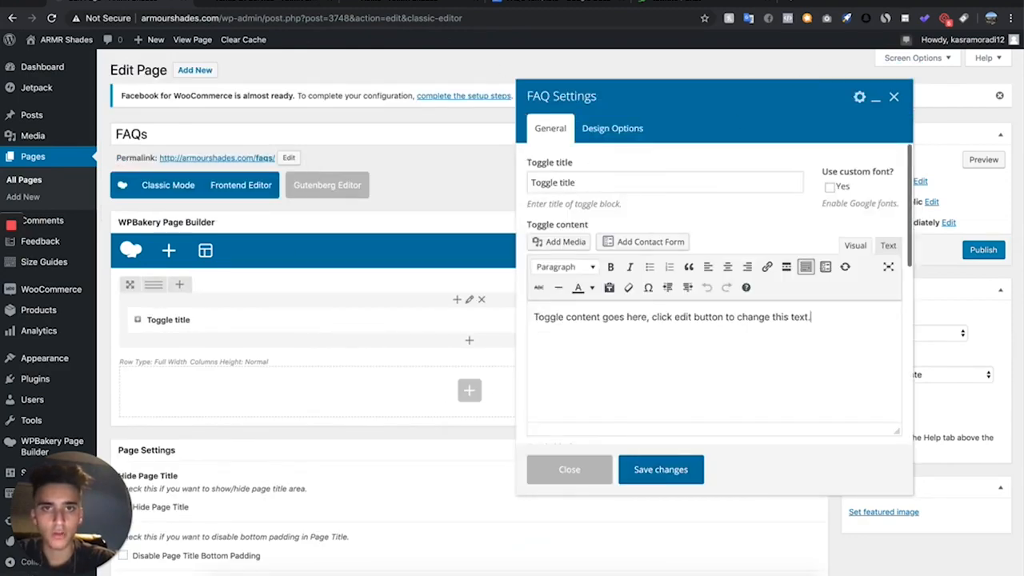
- Copy the first question from the FAQs Template document and set it as the toggle title, "Why was my order cancelled?"
{"action": "left_click", "coordinate": [535, 2]}
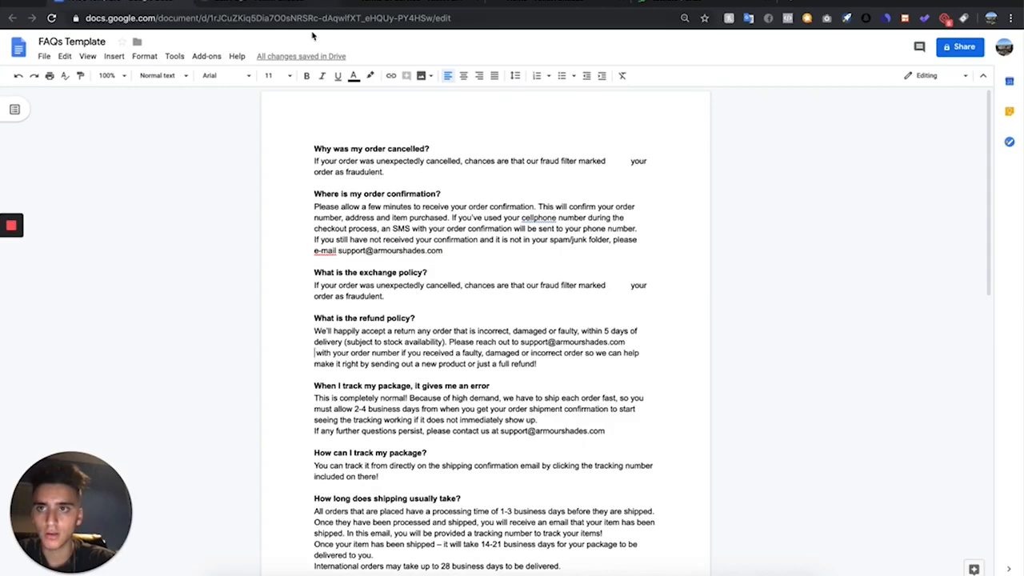
{"action": "left_click_drag", "start_coordinate": [312, 147], "coordinate": [435, 147]}
{"action": "key", "text": "ctrl+c"}
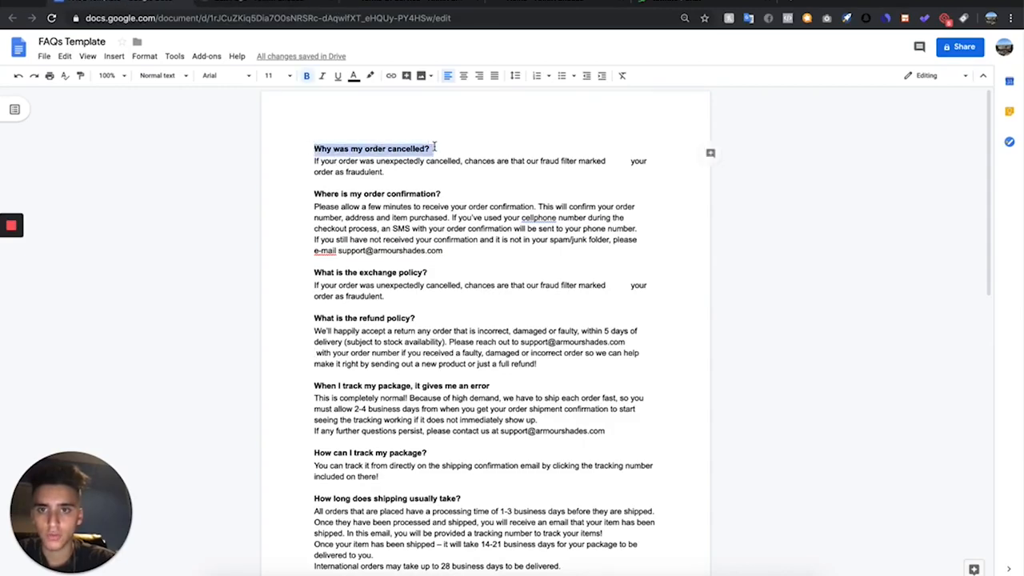
{"action": "left_click", "coordinate": [236, 3]}
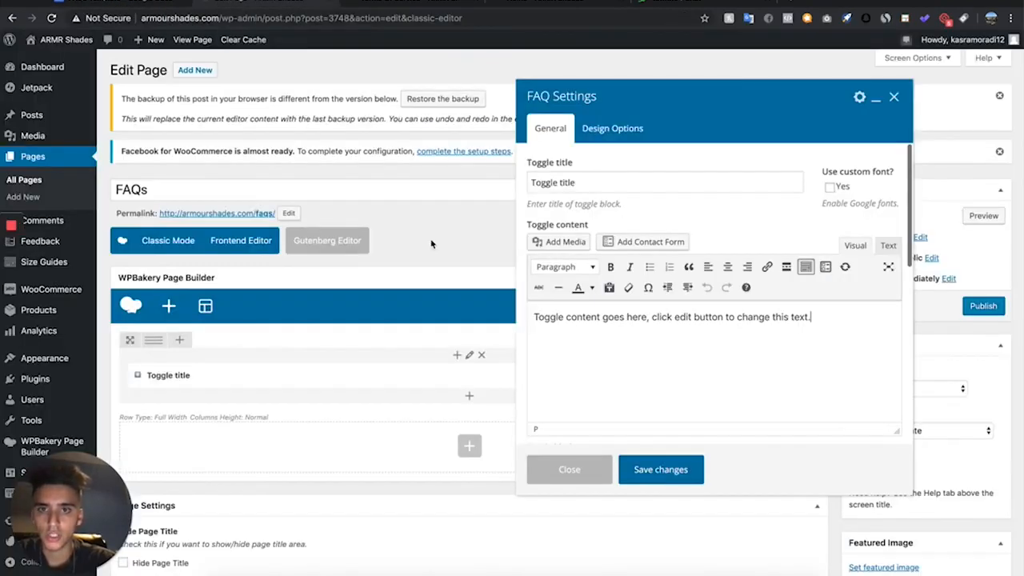
{"action": "left_click_drag", "start_coordinate": [600, 185], "coordinate": [527, 186]}
{"action": "key", "text": "ctrl+v"}
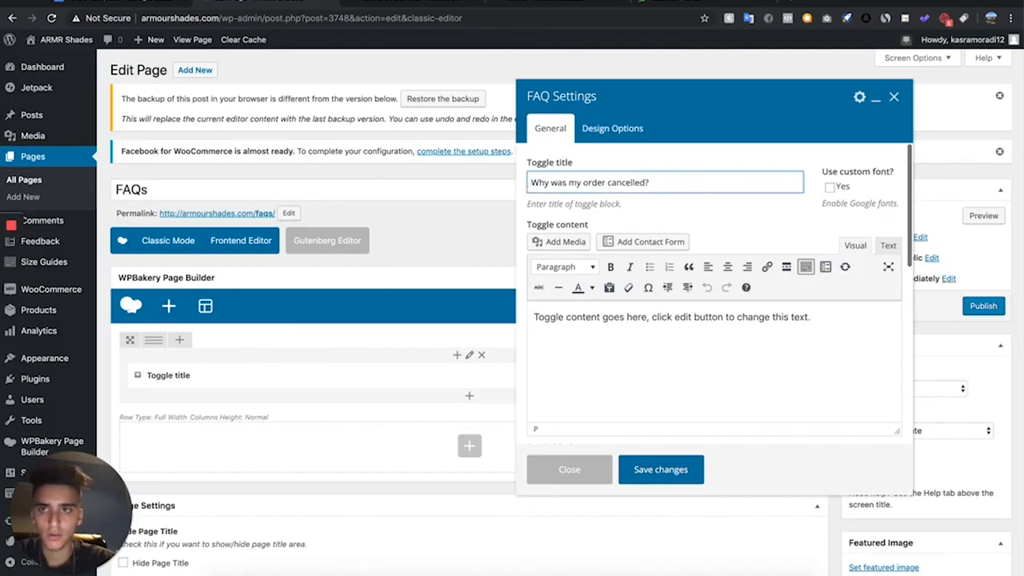
- Replace the toggle's placeholder content with the order cancellation answer from the FAQs Template document and save the element
{"action": "left_click", "coordinate": [124, 3]}
{"action": "left_click_drag", "start_coordinate": [385, 171], "coordinate": [317, 161]}
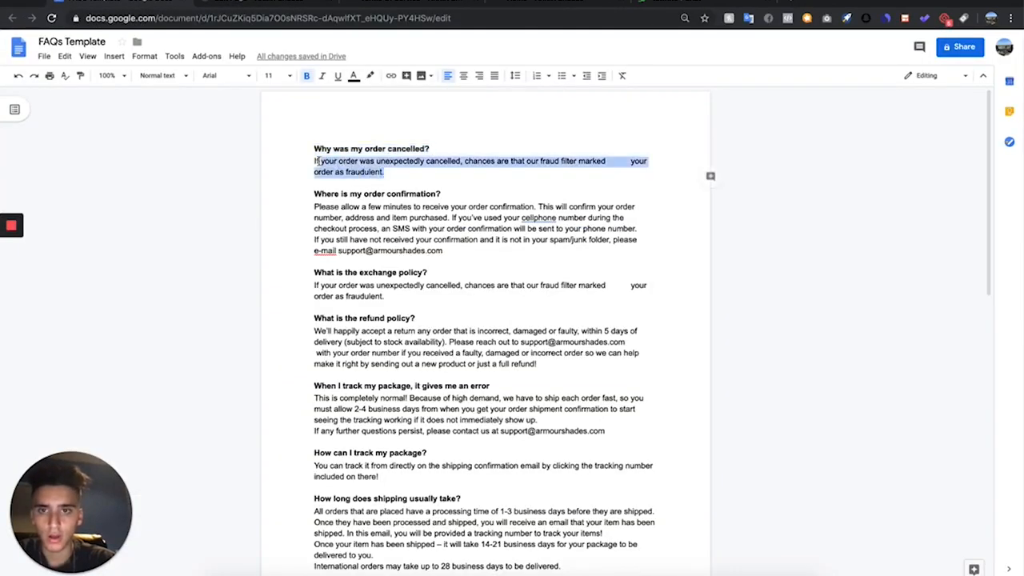
{"action": "left_click", "coordinate": [275, 4]}
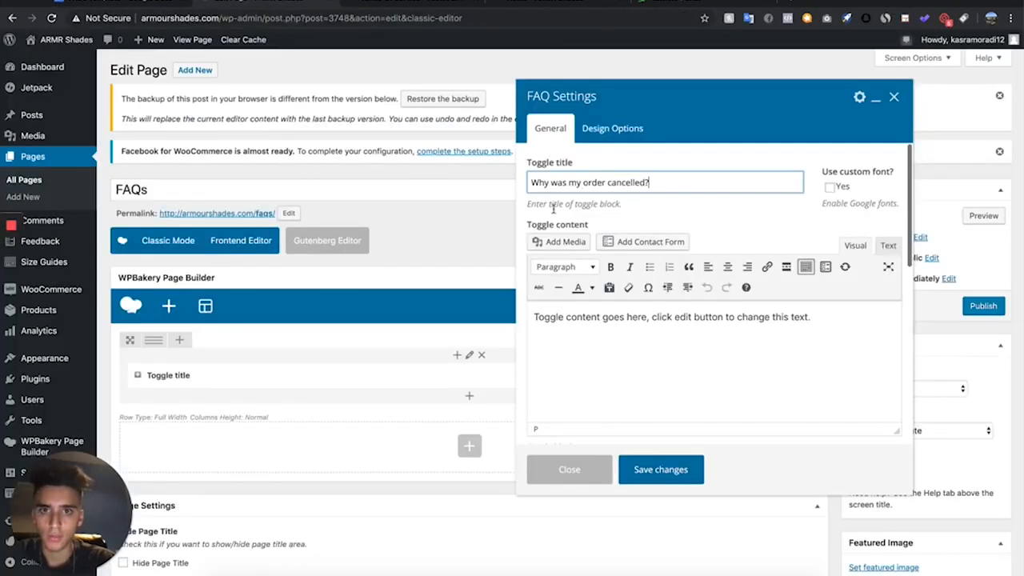
{"action": "left_click_drag", "start_coordinate": [837, 327], "coordinate": [478, 309]}
{"action": "type", "text": "If your order was unexpectedly cancelled, chances are that our fraud filter marked your order as fraudulent."}
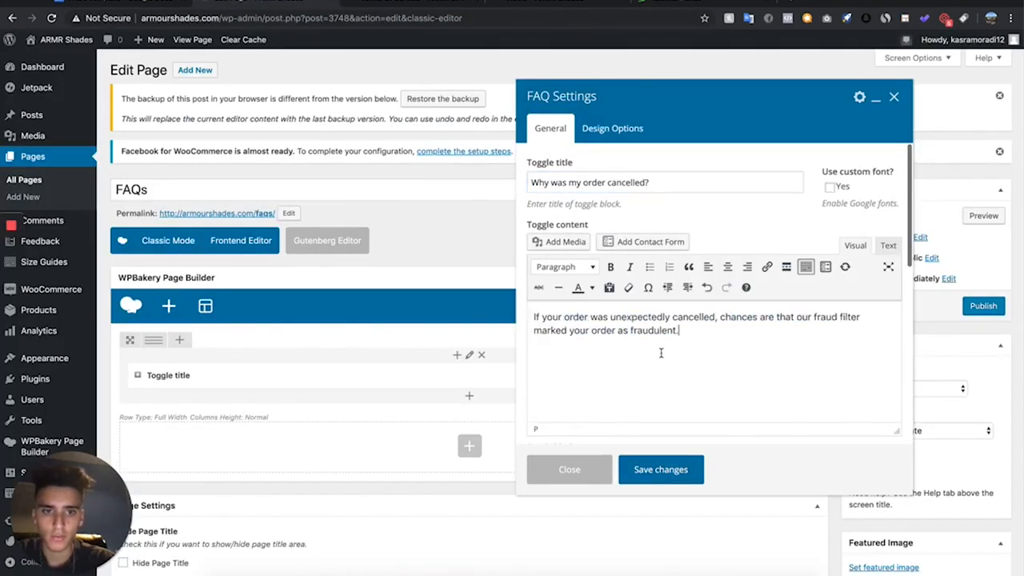
{"action": "left_click", "coordinate": [661, 469]}
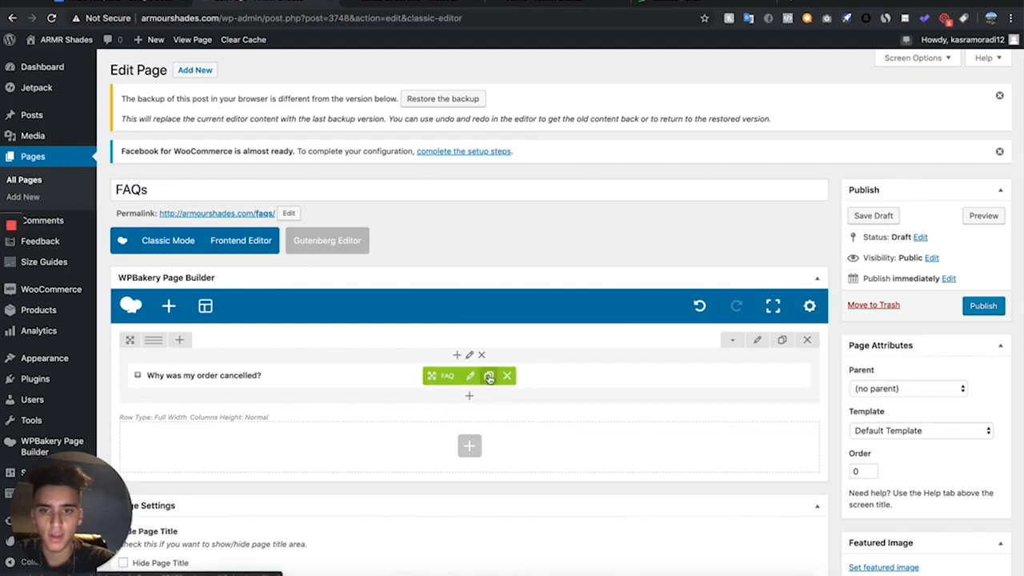
- Duplicate the "Why was my order cancelled?" FAQ element until the row holds five toggles
{"action": "left_click", "coordinate": [487, 376]}
{"action": "left_click", "coordinate": [486, 376]}
{"action": "left_click", "coordinate": [487, 376]}
{"action": "left_click", "coordinate": [486, 377]}
{"action": "scroll", "coordinate": [302, 347], "scroll_direction": "down", "scroll_amount": 1}
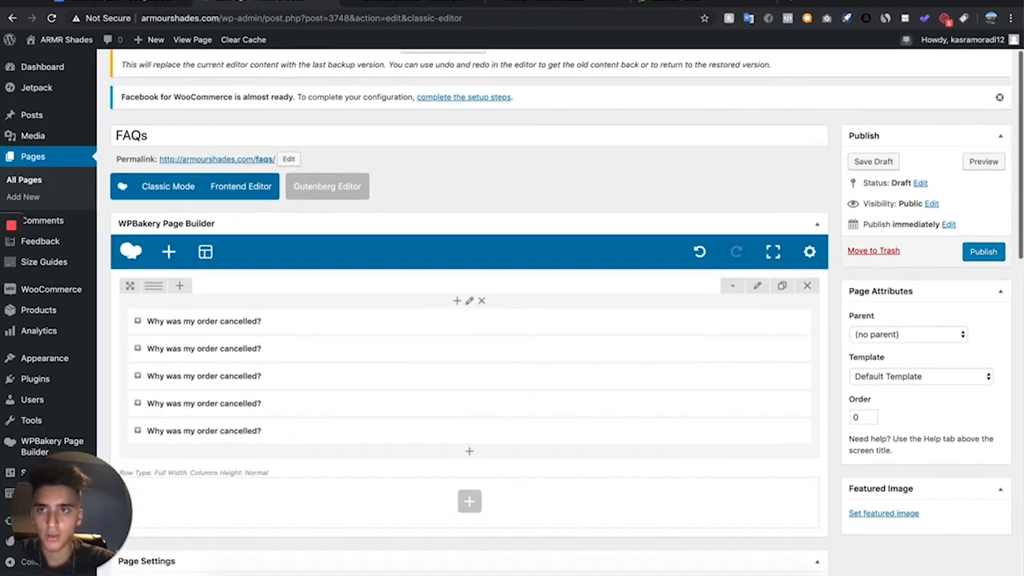
- Retitle the second FAQ toggle "Where is my order confirmation?" using the question copied from the FAQs Template document
{"action": "left_click", "coordinate": [124, 3]}
{"action": "left_click_drag", "start_coordinate": [443, 193], "coordinate": [277, 193]}
{"action": "key", "text": "ctrl+c"}
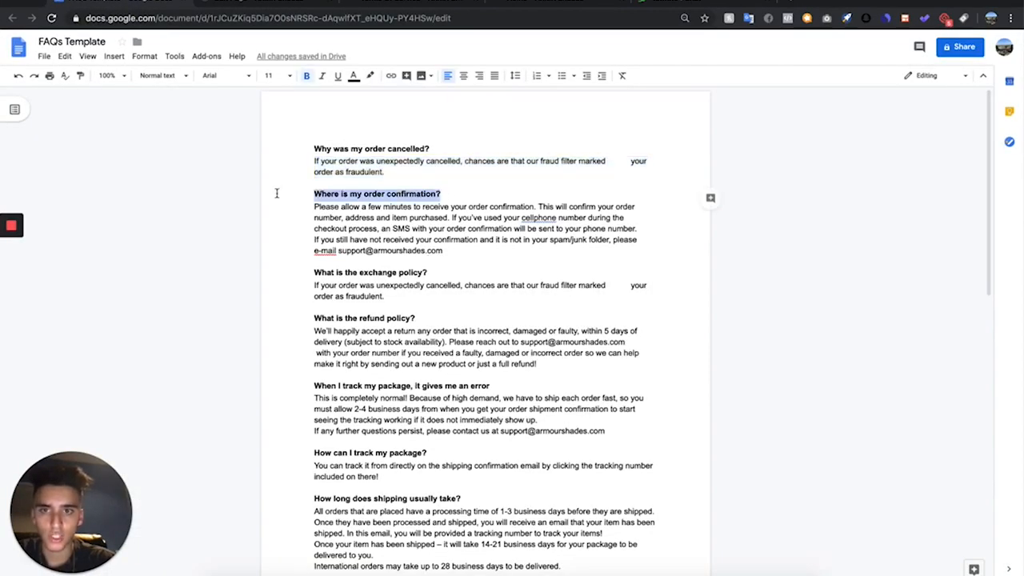
{"action": "left_click", "coordinate": [264, 4]}
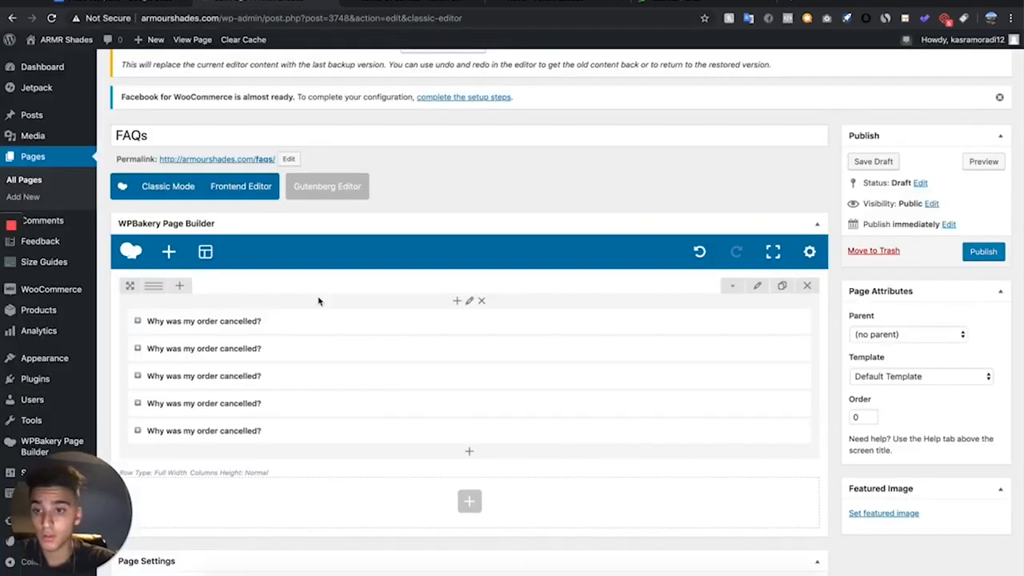
{"action": "left_click", "coordinate": [470, 349]}
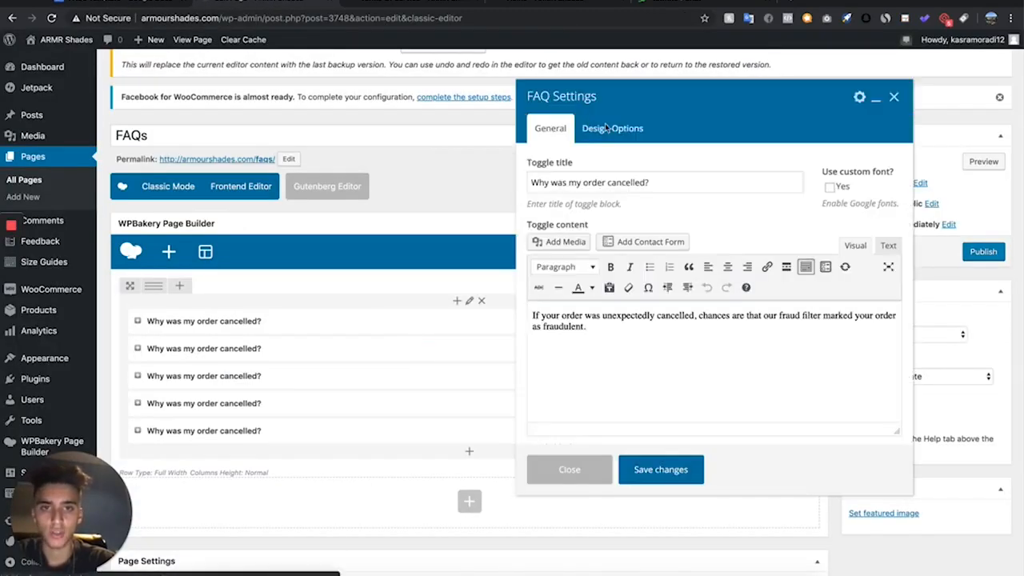
{"action": "triple_click", "coordinate": [655, 178]}
{"action": "key", "text": "ctrl+v"}
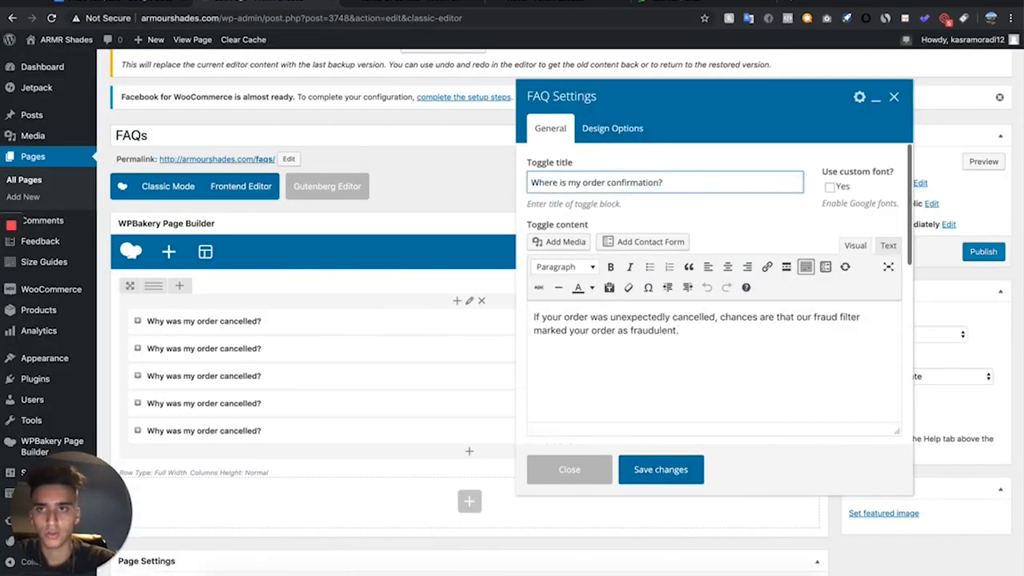
- Replace the second toggle's content with the two-paragraph order confirmation answer from the template document and save the changes
{"action": "left_click", "coordinate": [133, 3]}
{"action": "left_click_drag", "start_coordinate": [447, 252], "coordinate": [279, 204]}
{"action": "key", "text": "ctrl+c"}
{"action": "left_click", "coordinate": [297, 5]}
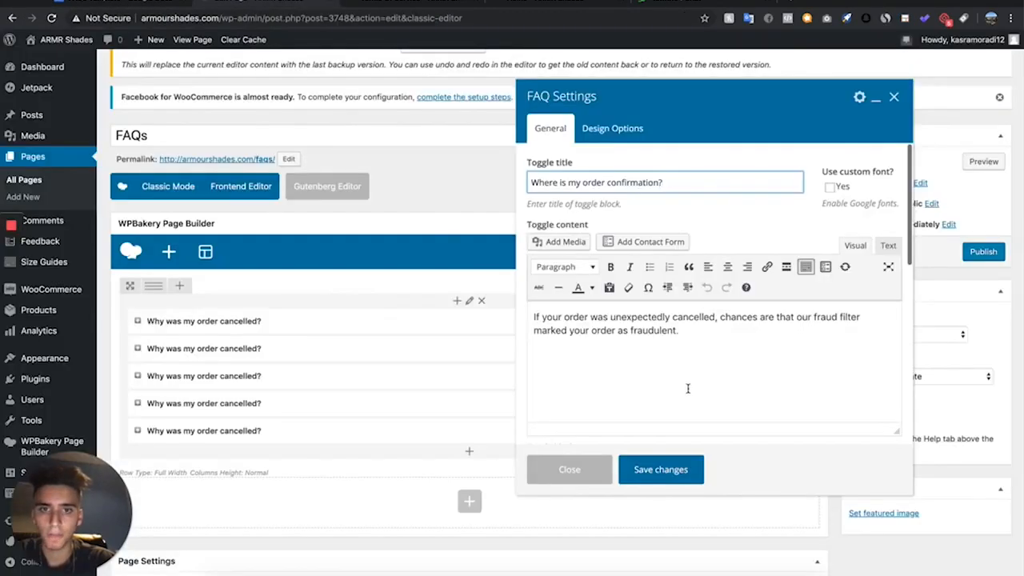
{"action": "left_click_drag", "start_coordinate": [714, 347], "coordinate": [514, 293]}
{"action": "key", "text": "ctrl+v"}
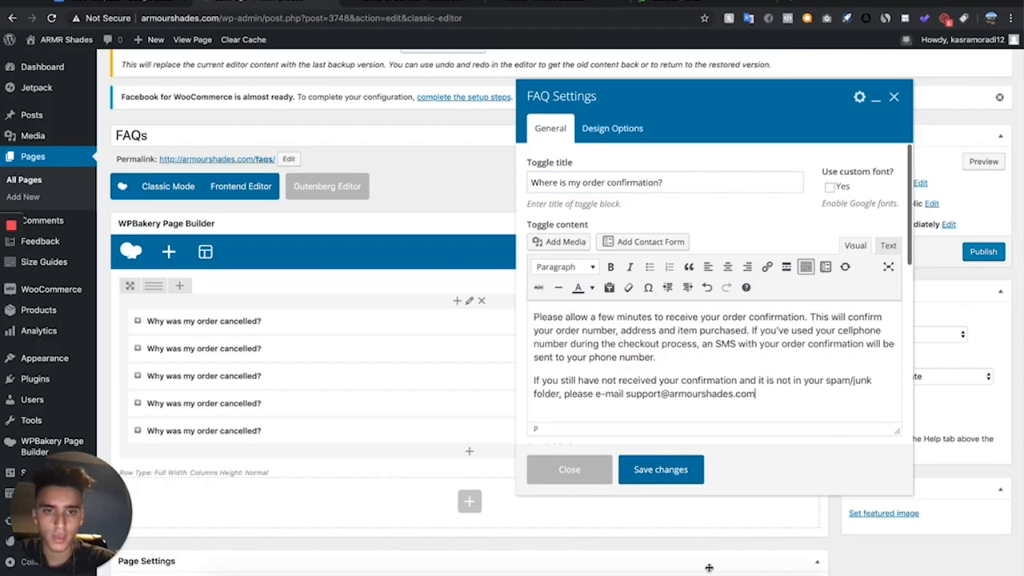
{"action": "left_click", "coordinate": [684, 480]}
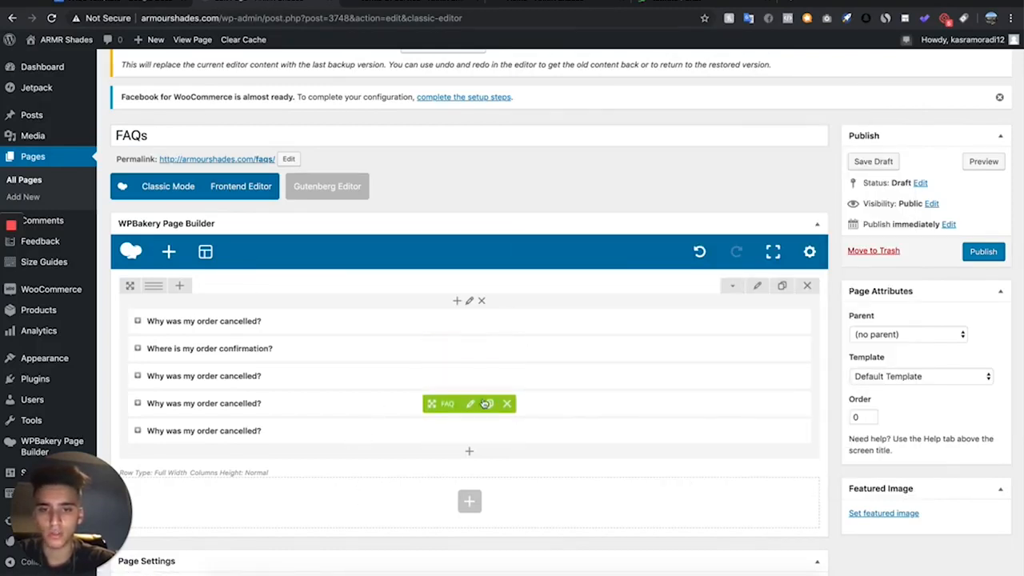
- Duplicate the fourth FAQ toggle twice to make seven toggles in the row
{"action": "left_click", "coordinate": [487, 404]}
{"action": "left_click", "coordinate": [486, 404]}
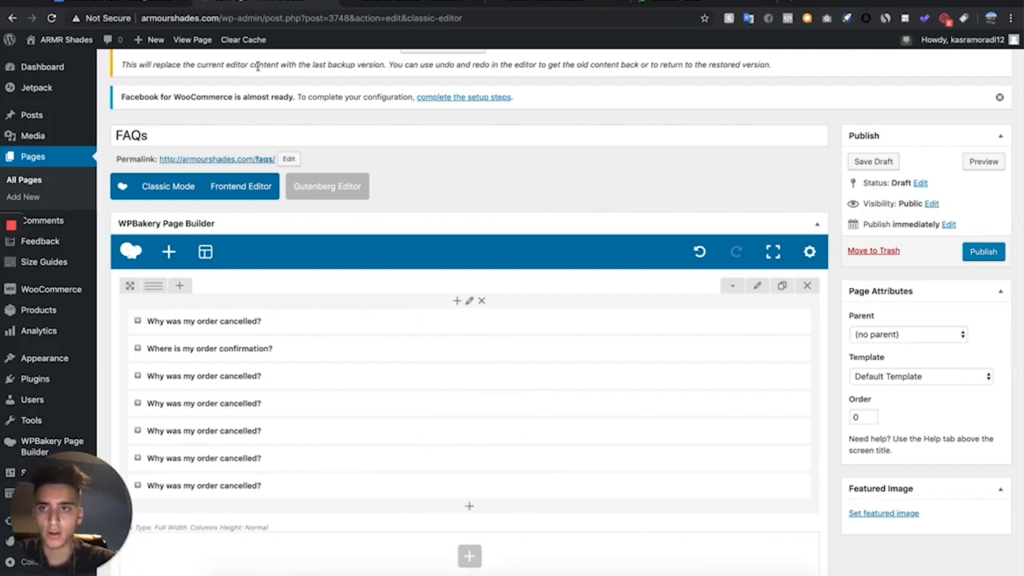
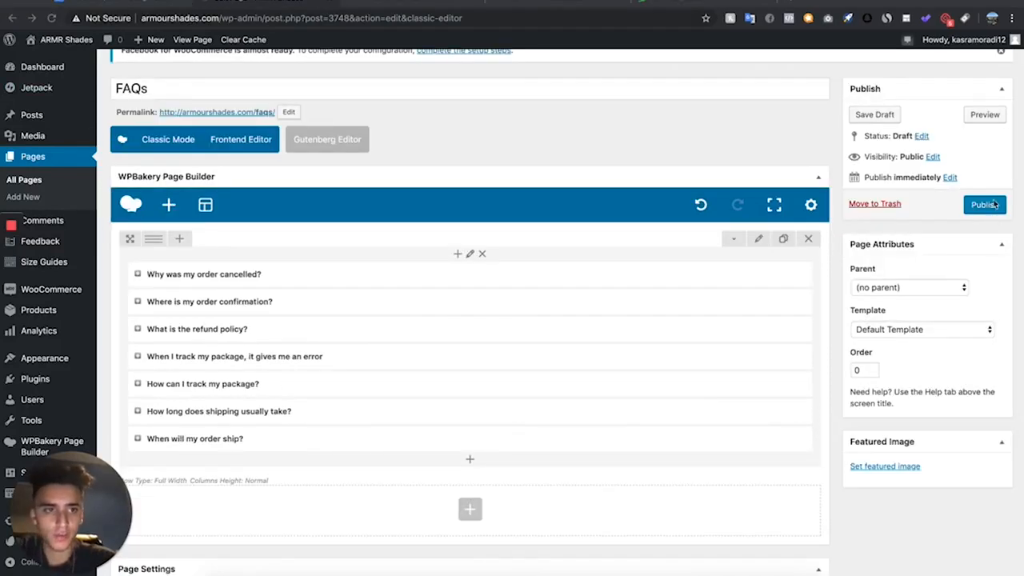
- Publish the FAQs page and open the existing Contact page from the pages list for editing
{"action": "left_click", "coordinate": [986, 205]}
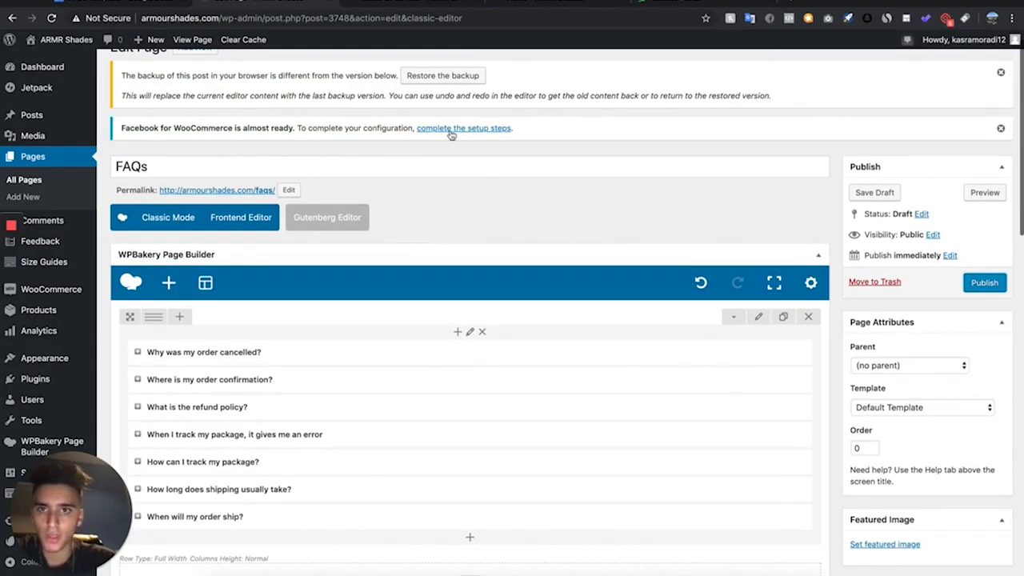
{"action": "left_click", "coordinate": [1005, 282]}
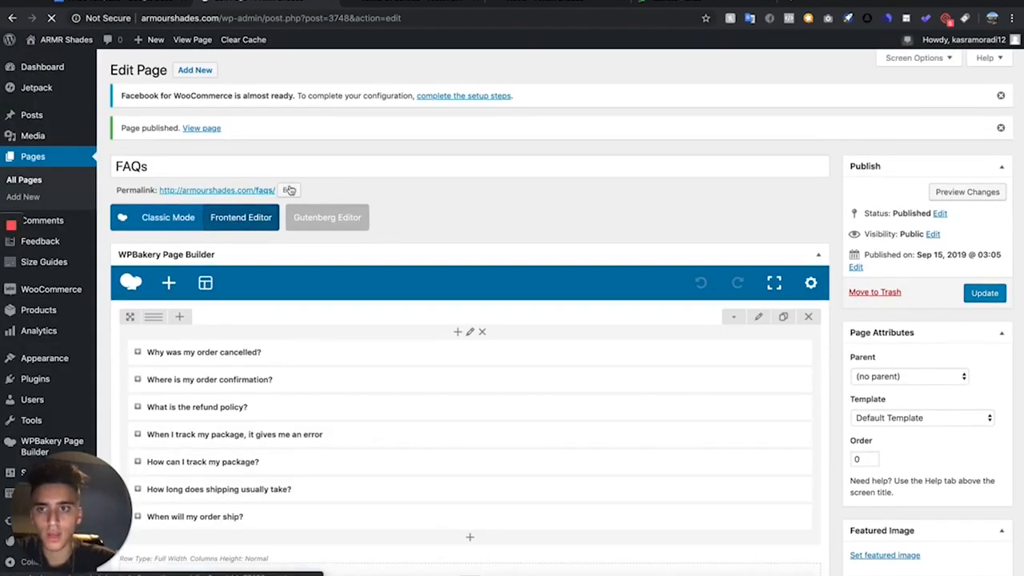
{"action": "left_click", "coordinate": [31, 180]}
{"action": "scroll", "coordinate": [187, 312], "scroll_direction": "down", "scroll_amount": 1}
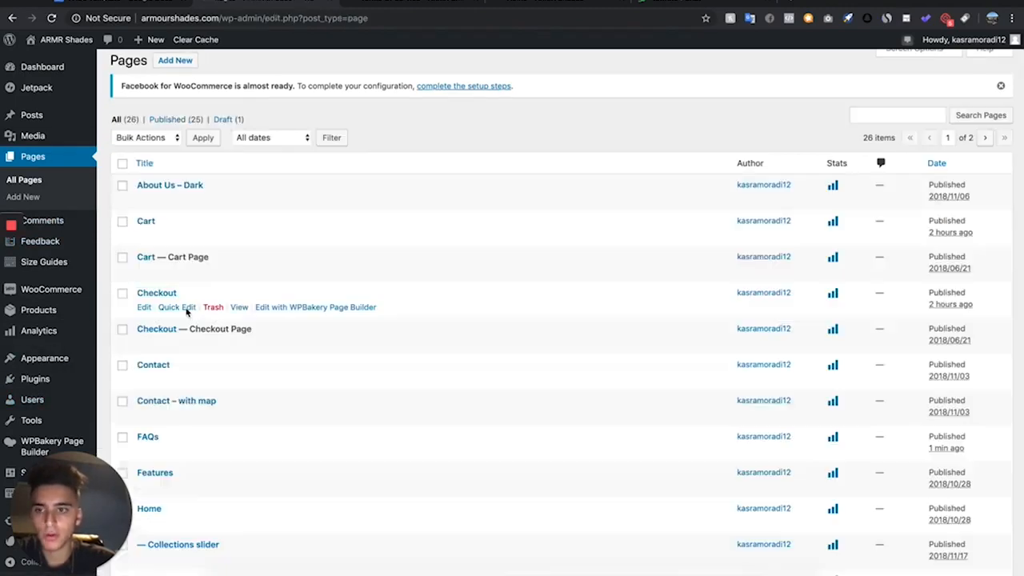
{"action": "scroll", "coordinate": [188, 312], "scroll_direction": "down", "scroll_amount": 1}
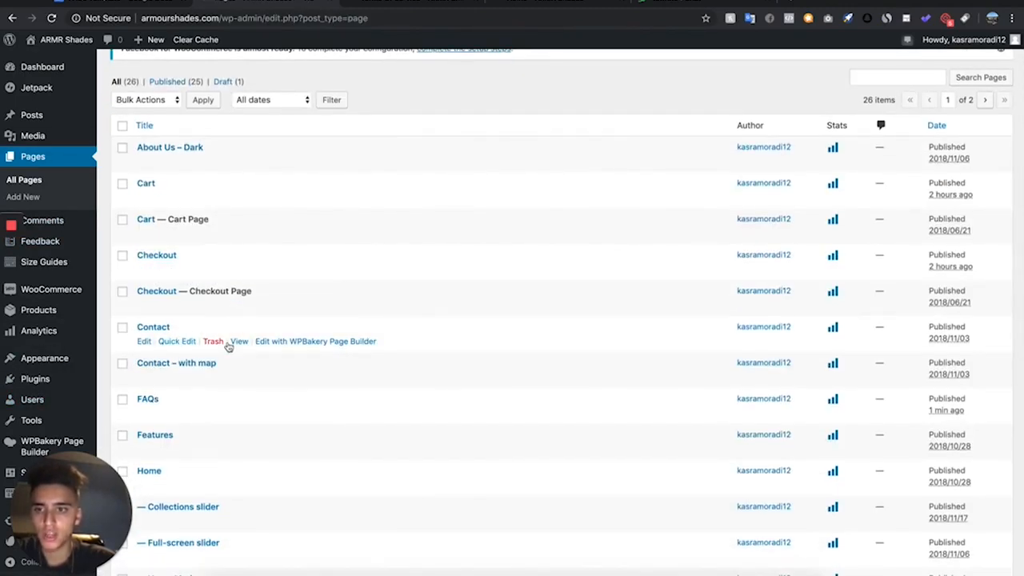
{"action": "left_click", "coordinate": [144, 341]}
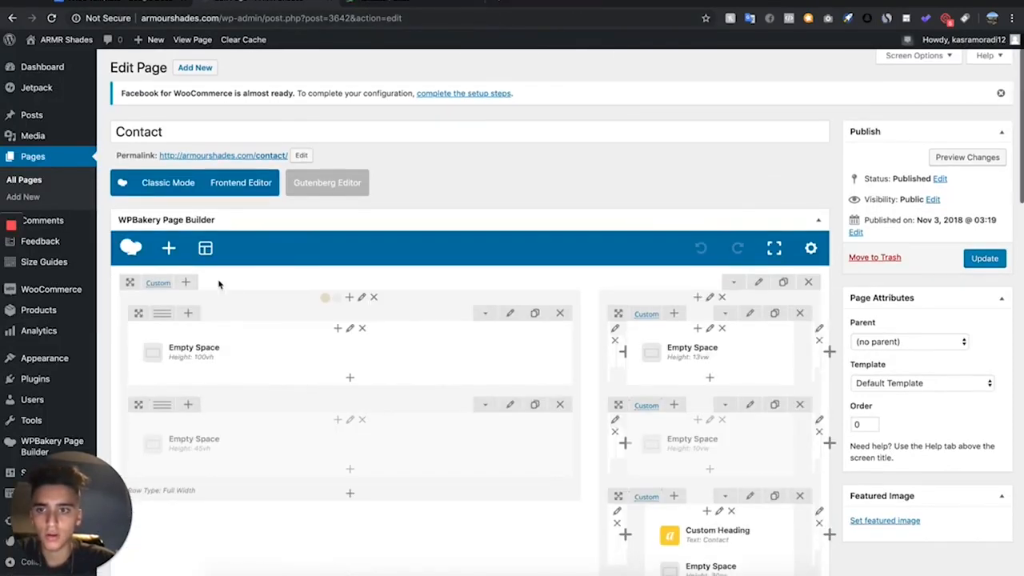
- View the live Contact page in a separate tab and return to its editor
{"action": "scroll", "coordinate": [221, 283], "scroll_direction": "down", "scroll_amount": 1}
{"action": "right_click", "coordinate": [265, 99]}
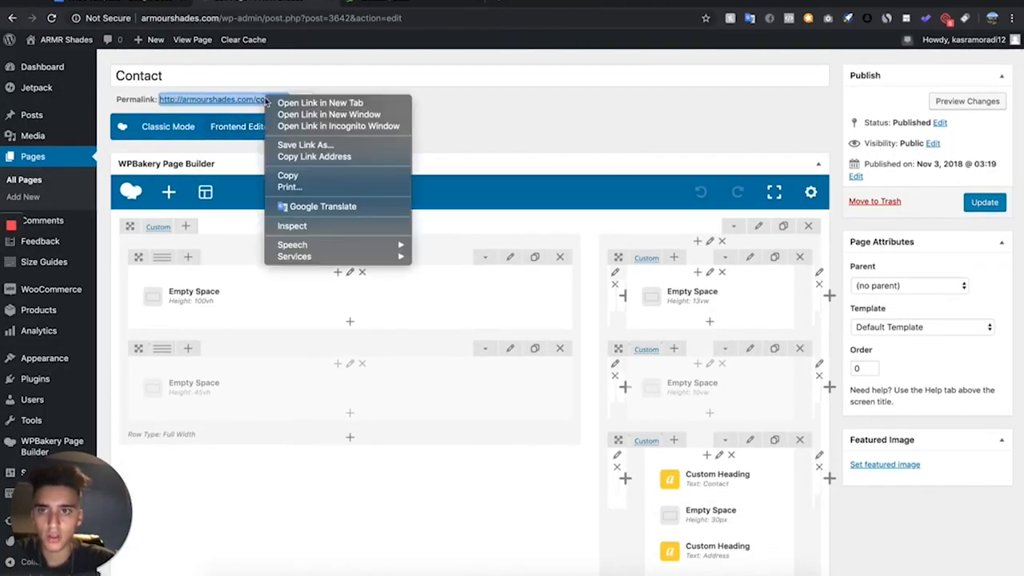
{"action": "left_click", "coordinate": [277, 105]}
{"action": "left_click", "coordinate": [380, 6]}
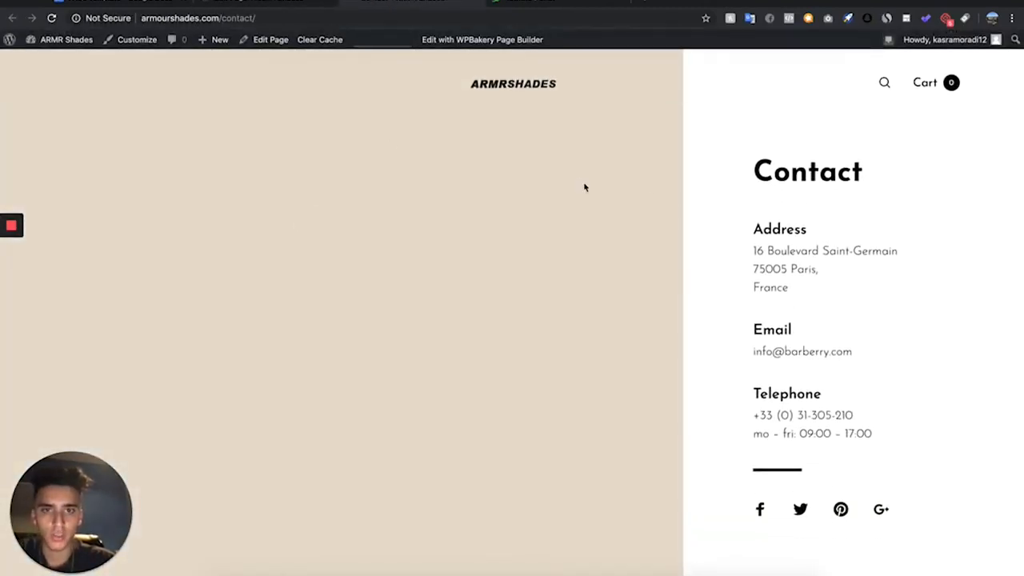
{"action": "left_click", "coordinate": [251, 2]}
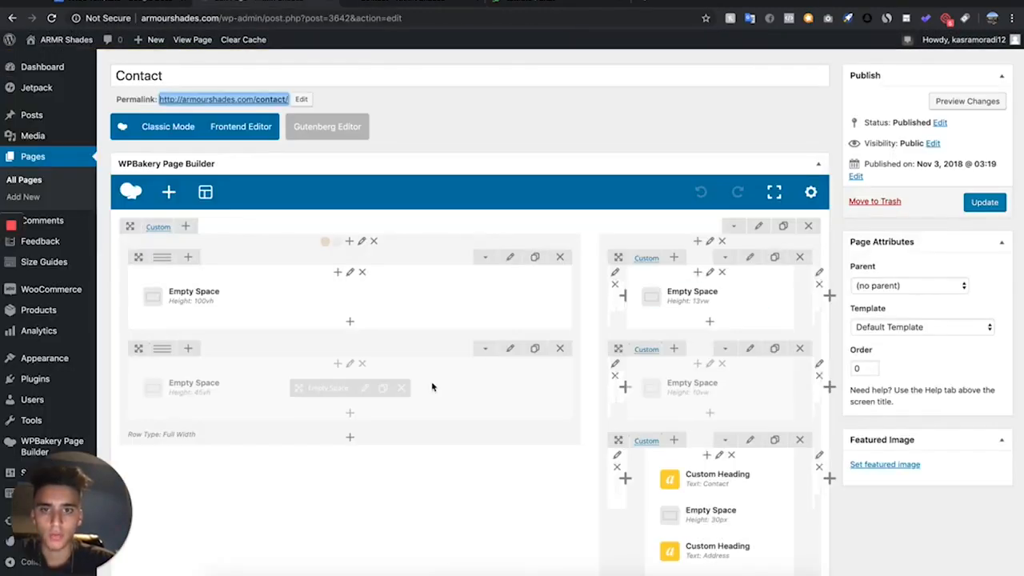
- Delete the Address and Telephone headings, their detail texts and the two adjacent 10px empty spaces from the Contact page's details column
{"action": "scroll", "coordinate": [600, 291], "scroll_direction": "down", "scroll_amount": 10}
{"action": "scroll", "coordinate": [600, 291], "scroll_direction": "up", "scroll_amount": 11}
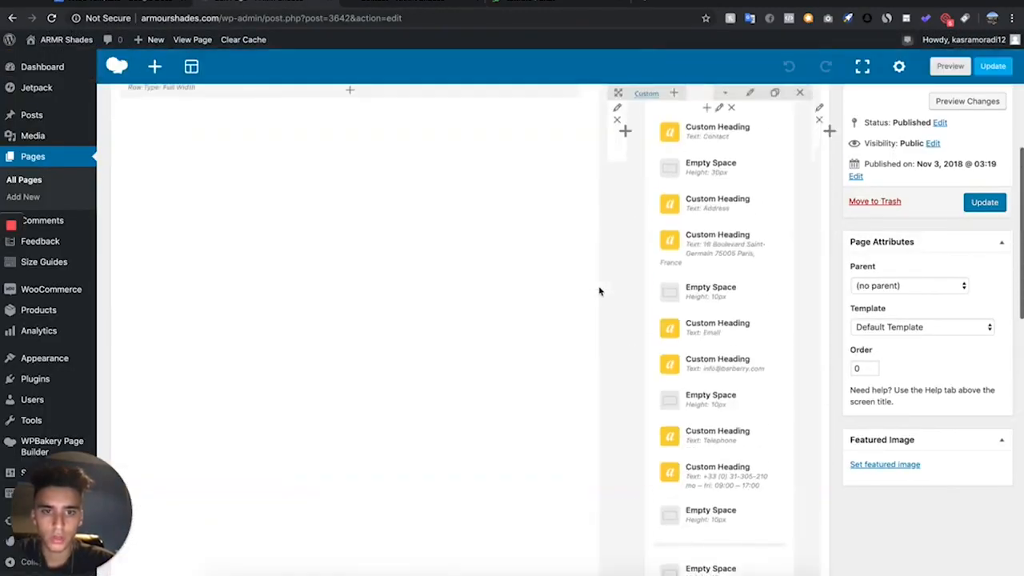
{"action": "scroll", "coordinate": [600, 291], "scroll_direction": "down", "scroll_amount": 3}
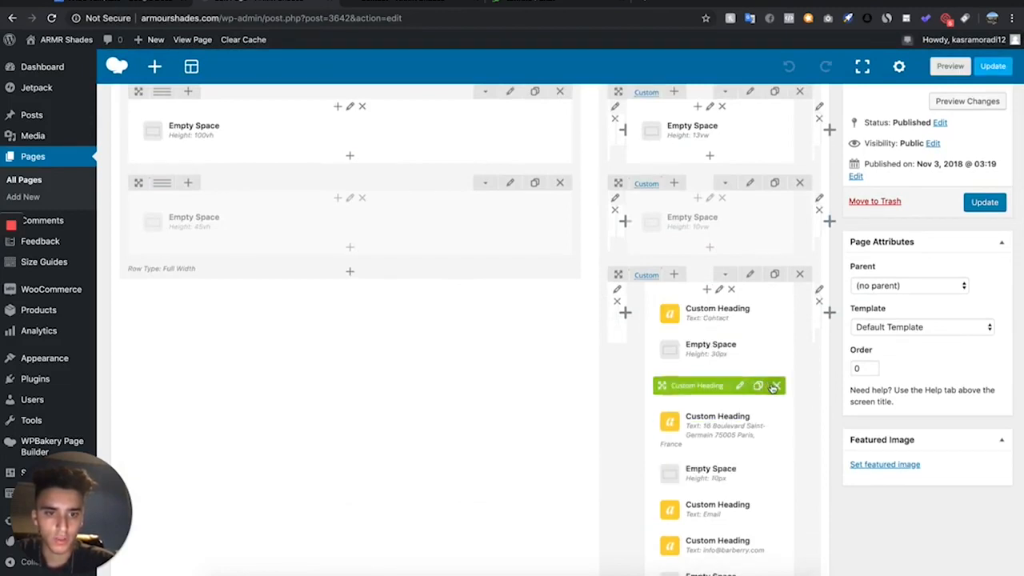
{"action": "left_click", "coordinate": [774, 387]}
{"action": "left_click", "coordinate": [776, 395]}
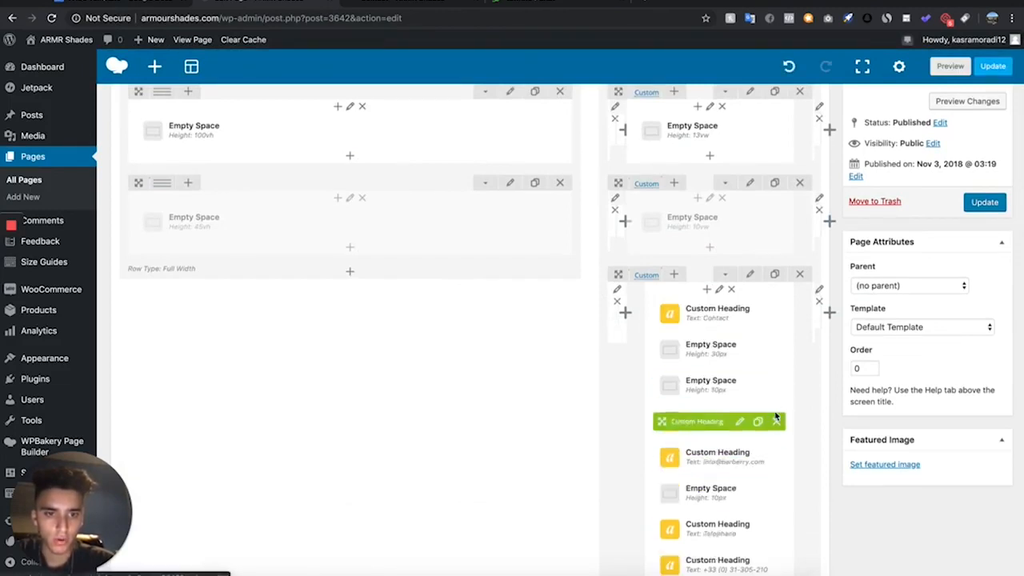
{"action": "scroll", "coordinate": [737, 494], "scroll_direction": "down", "scroll_amount": 3}
{"action": "left_click", "coordinate": [770, 424]}
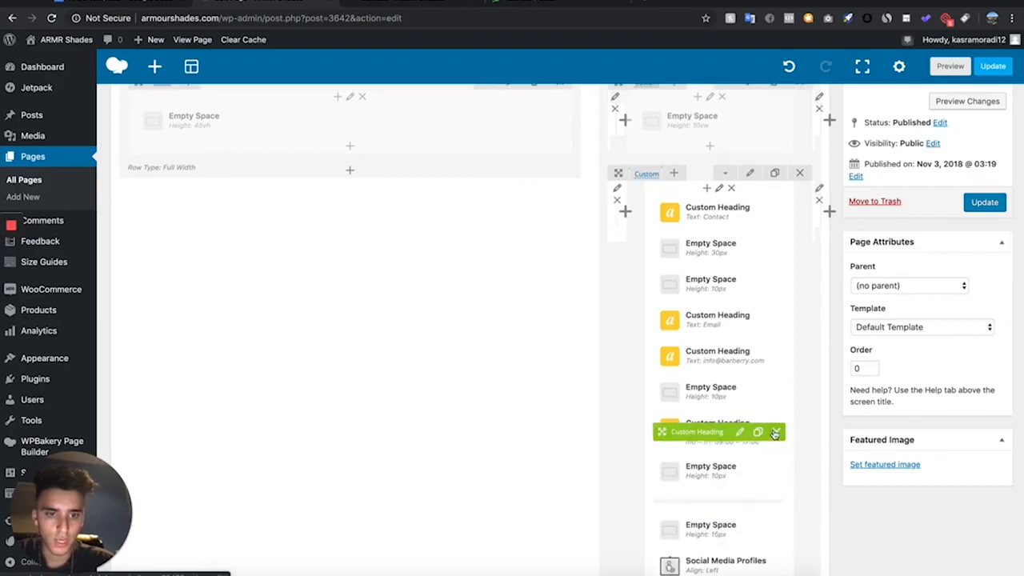
{"action": "left_click", "coordinate": [770, 424]}
{"action": "left_click", "coordinate": [772, 426]}
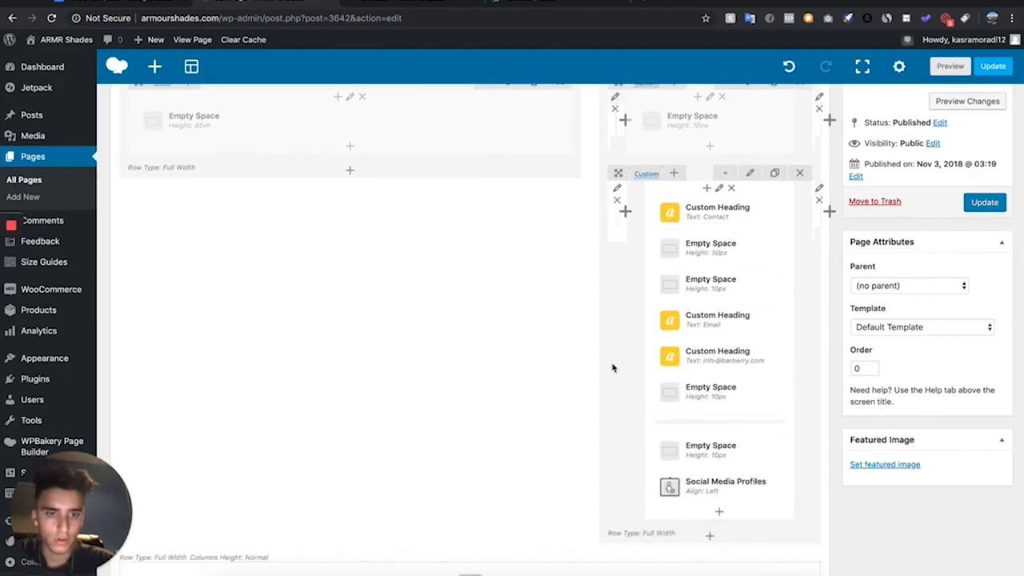
{"action": "left_click", "coordinate": [771, 286]}
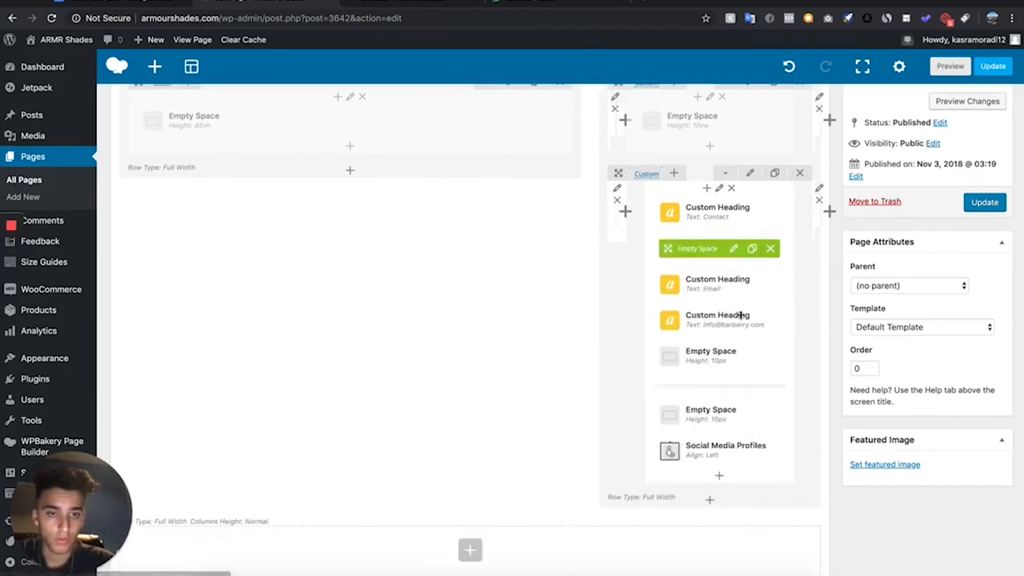
- Replace the text of the custom heading below Email with the store's support email address and save the changes
{"action": "left_click", "coordinate": [738, 321]}
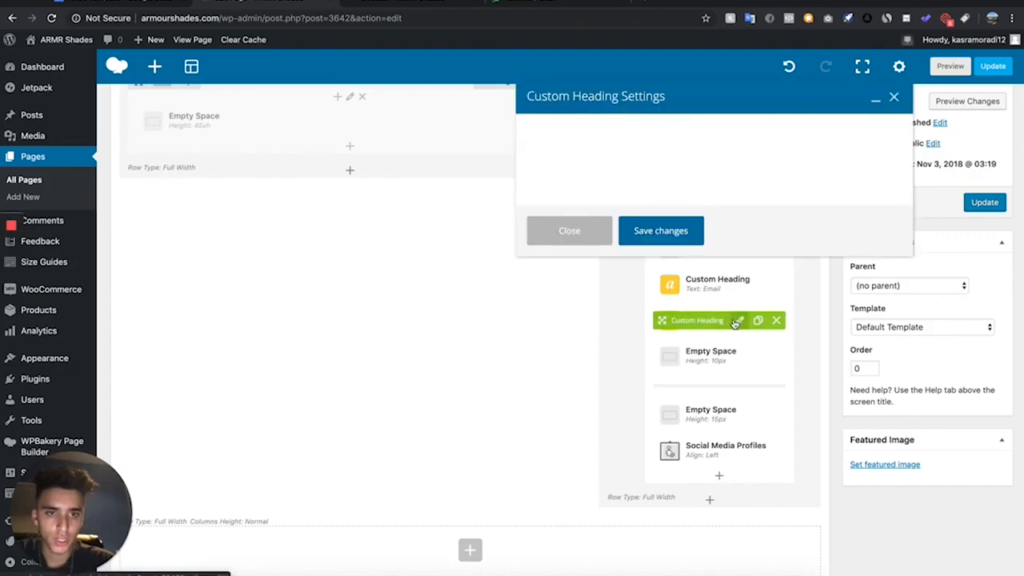
{"action": "left_click", "coordinate": [612, 237]}
{"action": "left_click_drag", "start_coordinate": [613, 236], "coordinate": [499, 239]}
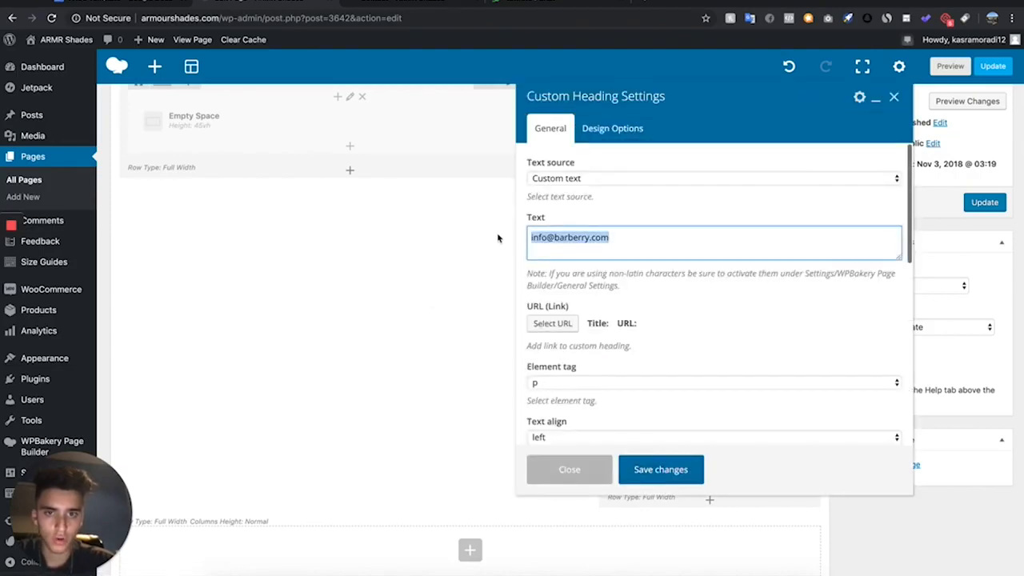
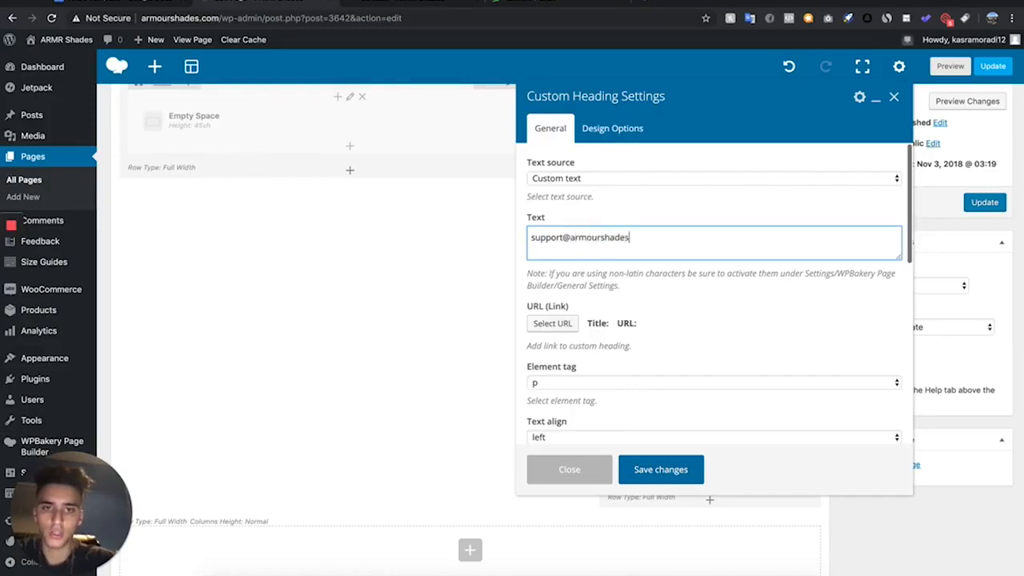
{"action": "scroll", "coordinate": [597, 283], "scroll_direction": "down", "scroll_amount": 5}
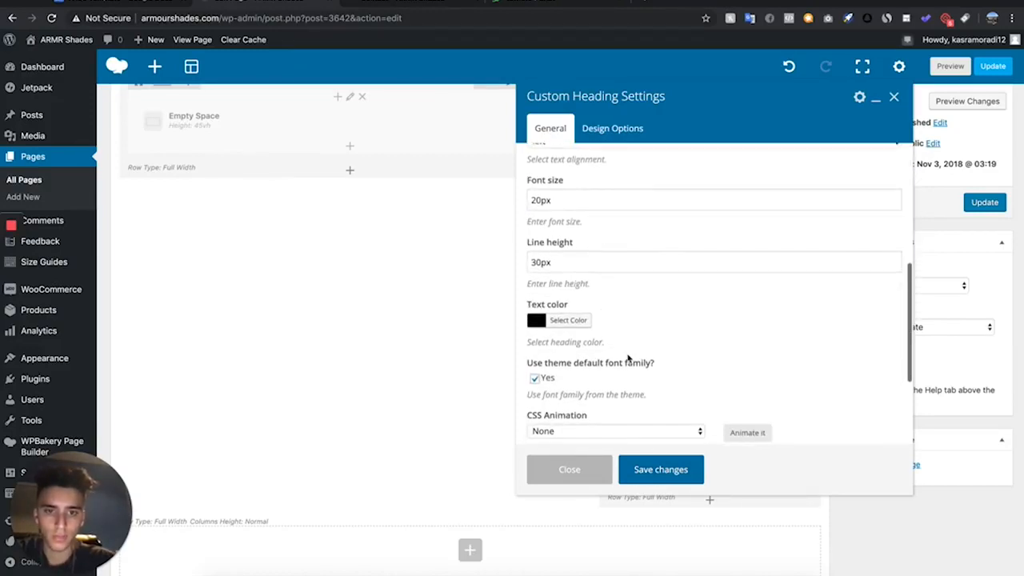
{"action": "left_click", "coordinate": [656, 474]}
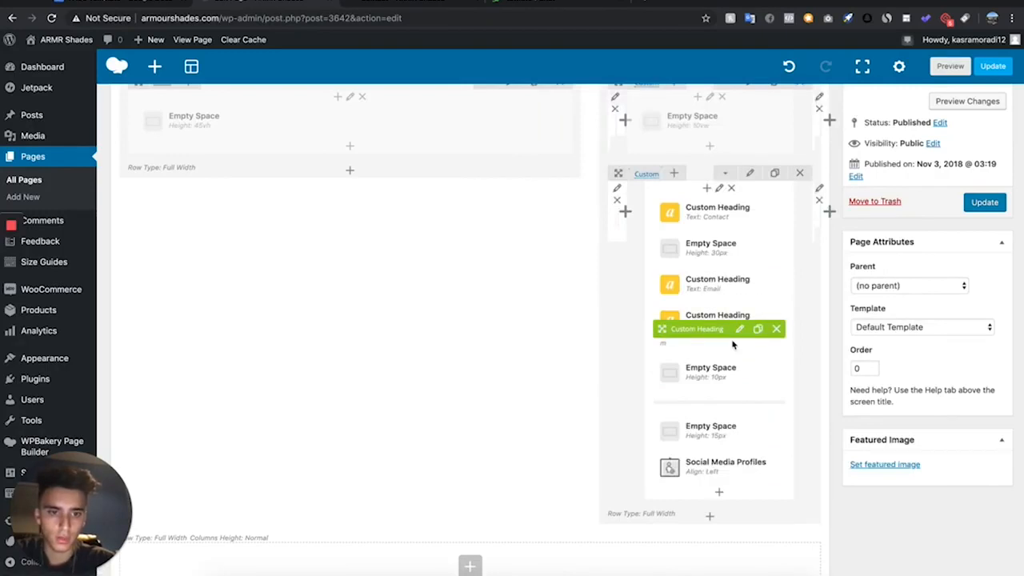
- Replace the beige background image of the Contact page's wide column with the darkened photo of the man in cap and sunglasses, and preview the page
{"action": "scroll", "coordinate": [733, 342], "scroll_direction": "down", "scroll_amount": 1}
{"action": "scroll", "coordinate": [724, 171], "scroll_direction": "up", "scroll_amount": 6}
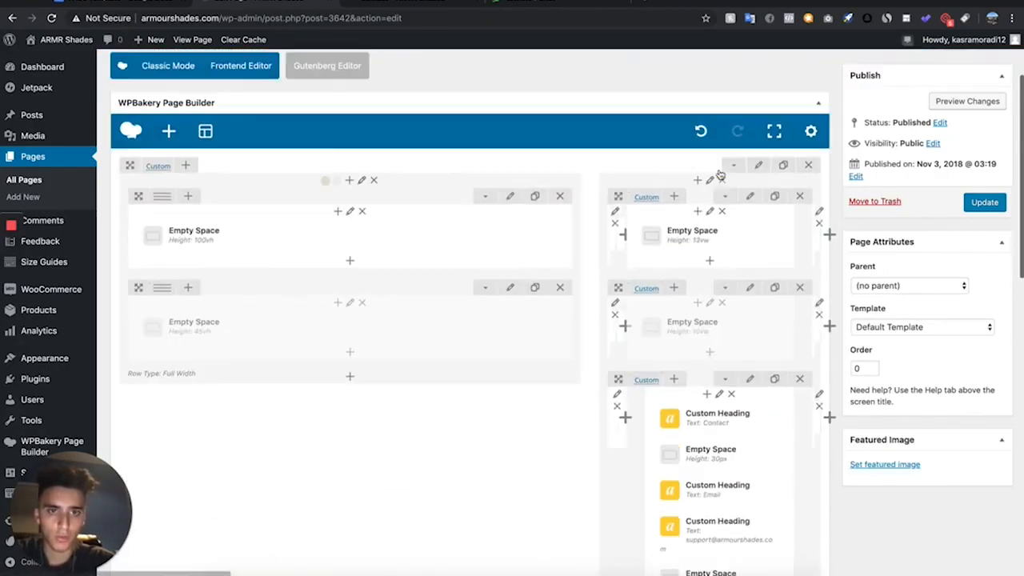
{"action": "left_click", "coordinate": [439, 8]}
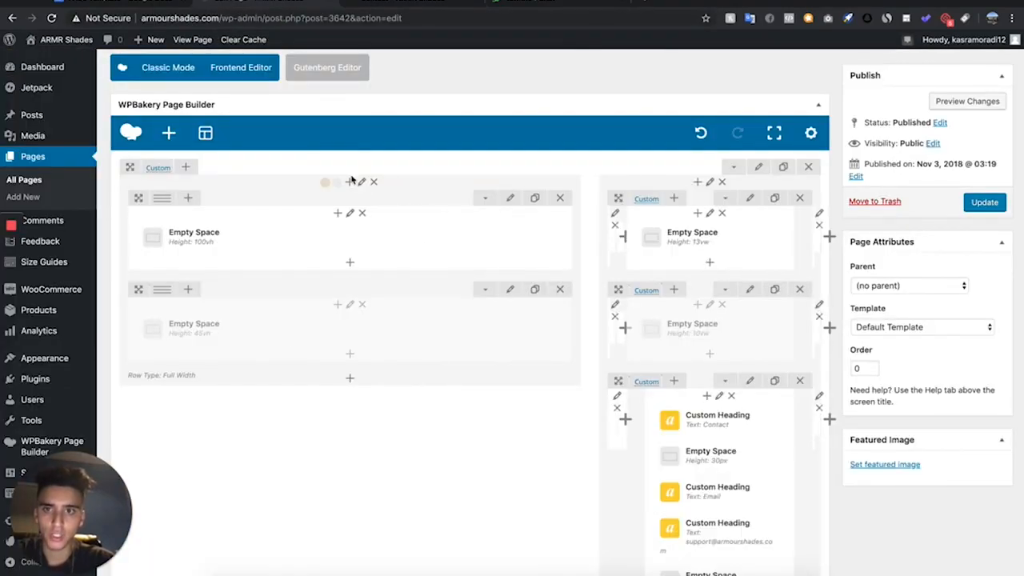
{"action": "left_click", "coordinate": [360, 182]}
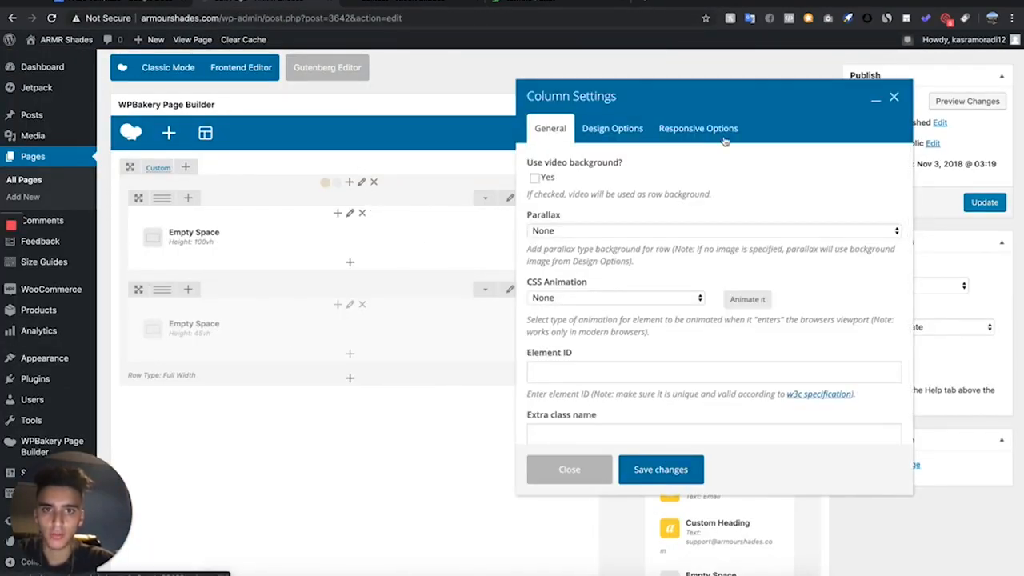
{"action": "left_click", "coordinate": [591, 134]}
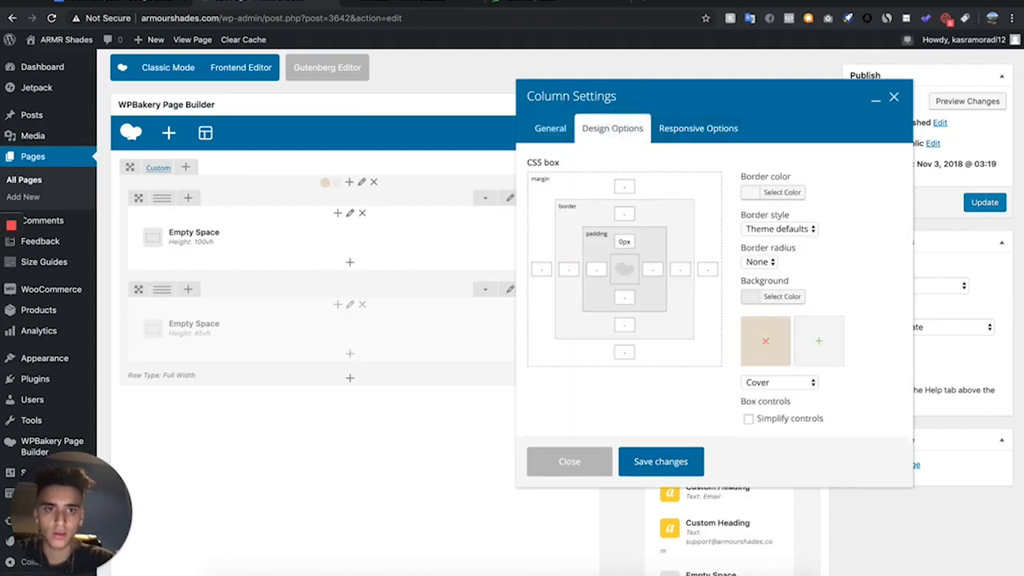
{"action": "left_click", "coordinate": [769, 344]}
{"action": "left_click", "coordinate": [768, 343]}
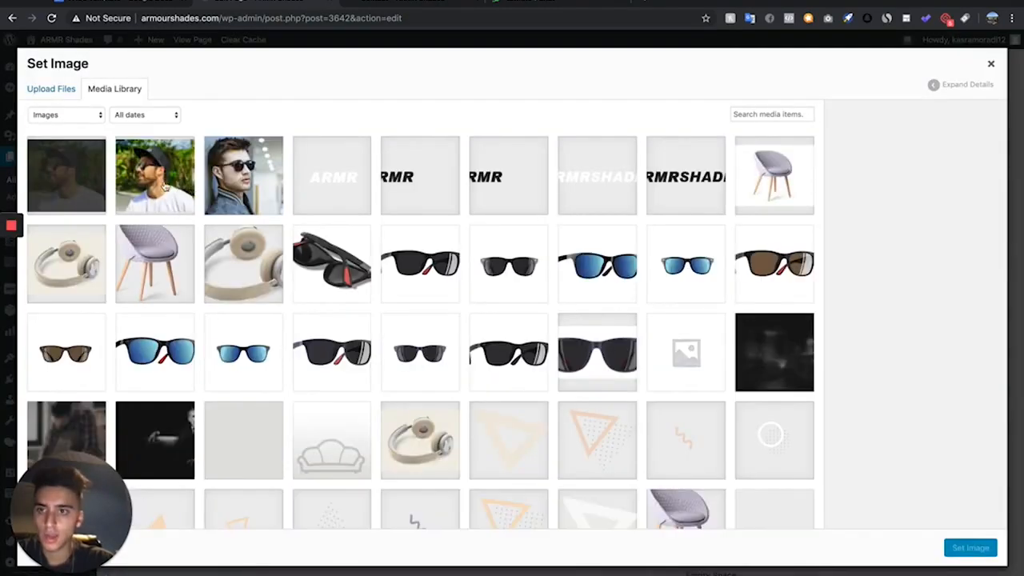
{"action": "left_click", "coordinate": [962, 554]}
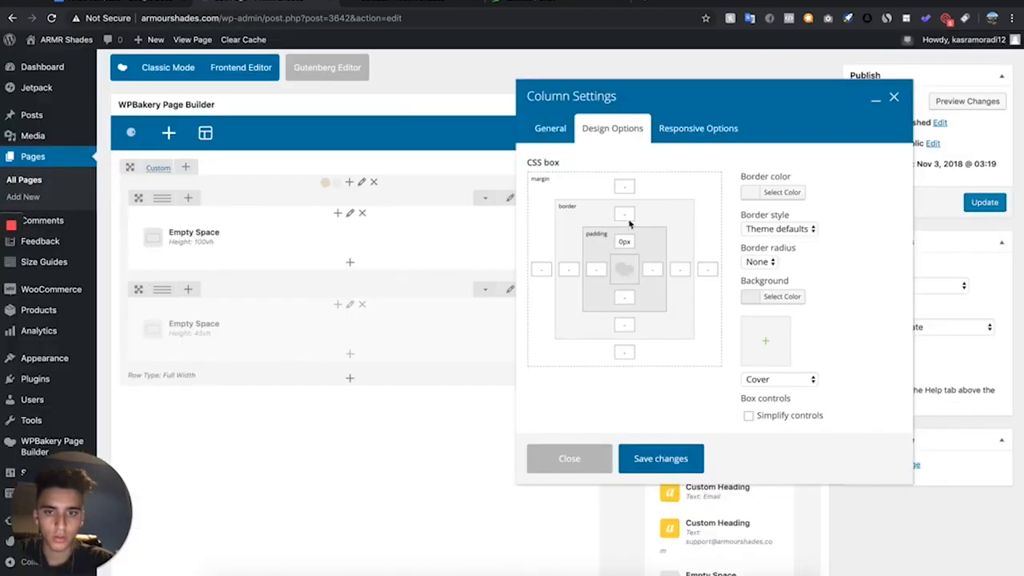
{"action": "left_click", "coordinate": [649, 472]}
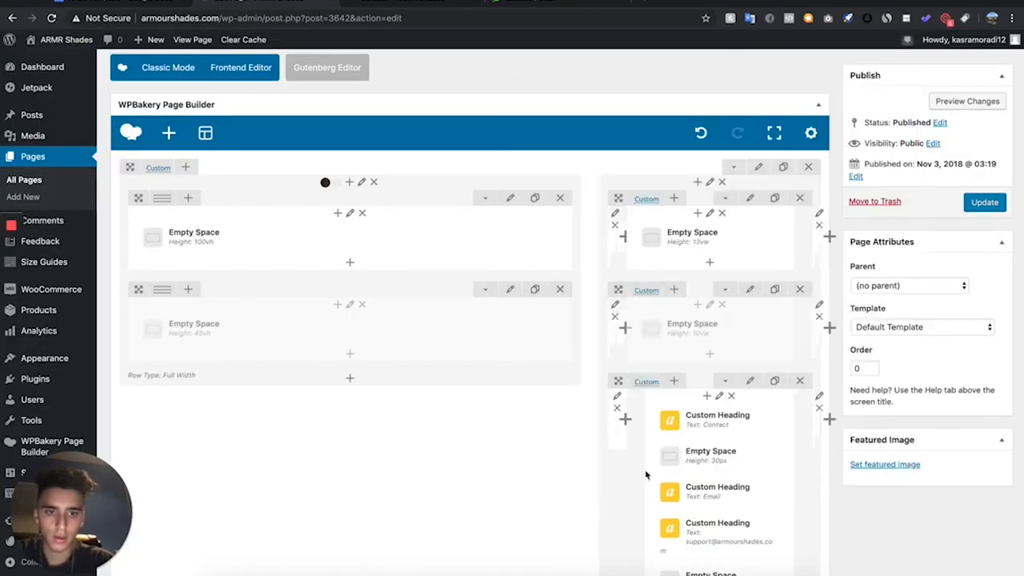
{"action": "left_click", "coordinate": [969, 102]}
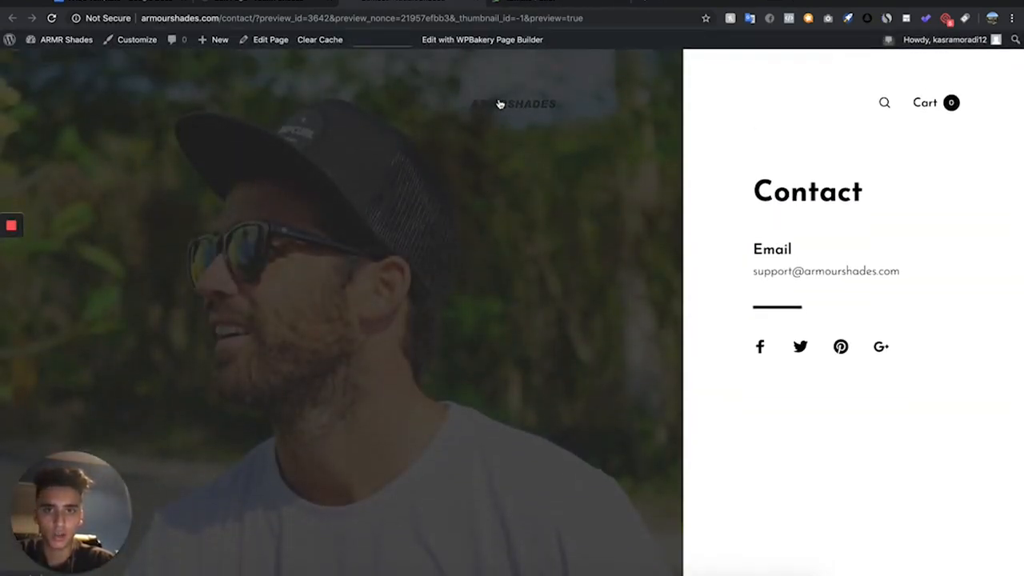
{"action": "left_click", "coordinate": [264, 5]}
- Set the Contact page's Header Elements Color Scheme to Light, and update the page after previewing it
{"action": "scroll", "coordinate": [312, 232], "scroll_direction": "down", "scroll_amount": 10}
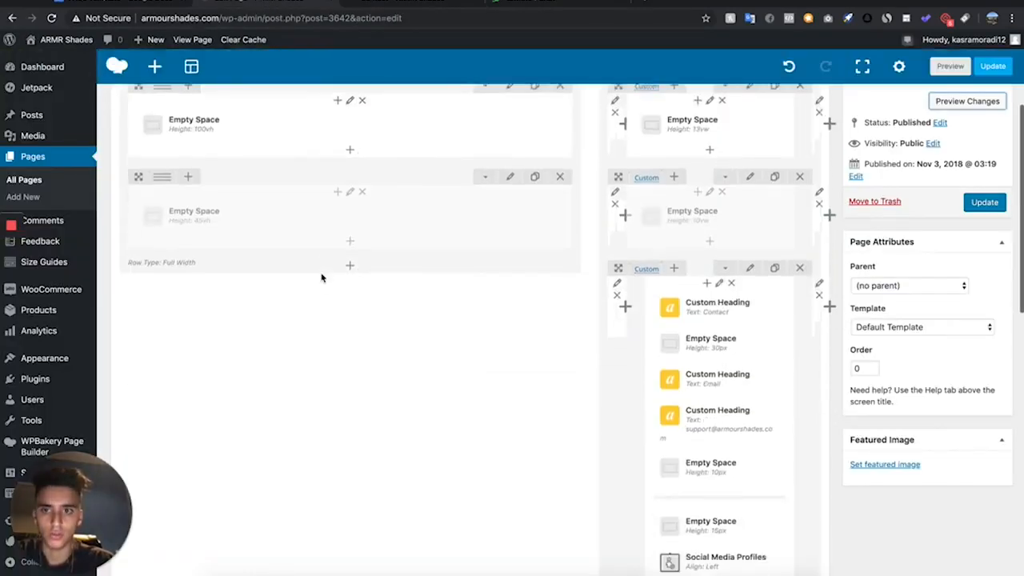
{"action": "scroll", "coordinate": [320, 277], "scroll_direction": "up", "scroll_amount": 3}
{"action": "scroll", "coordinate": [321, 271], "scroll_direction": "down", "scroll_amount": 5}
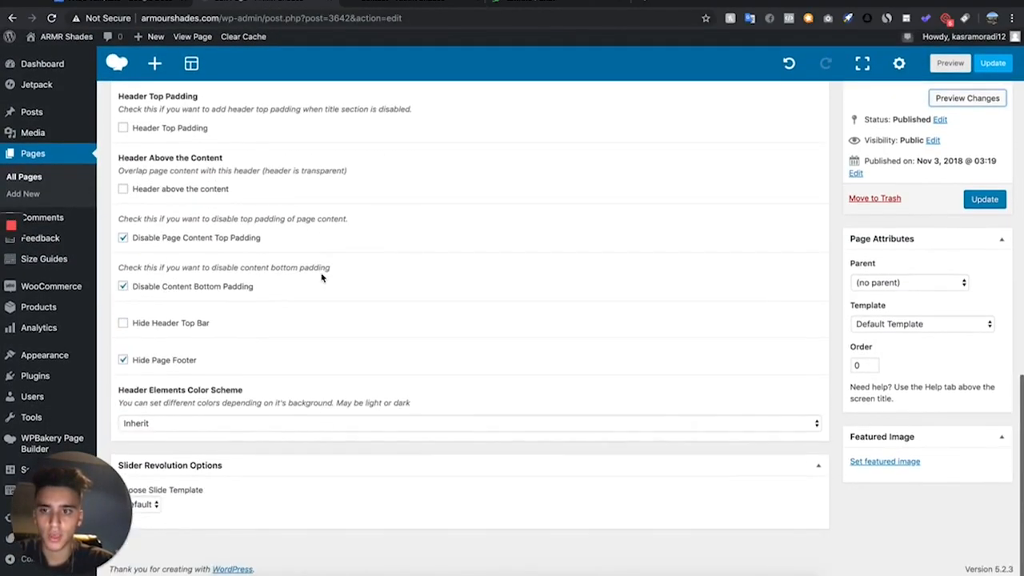
{"action": "left_click", "coordinate": [184, 430]}
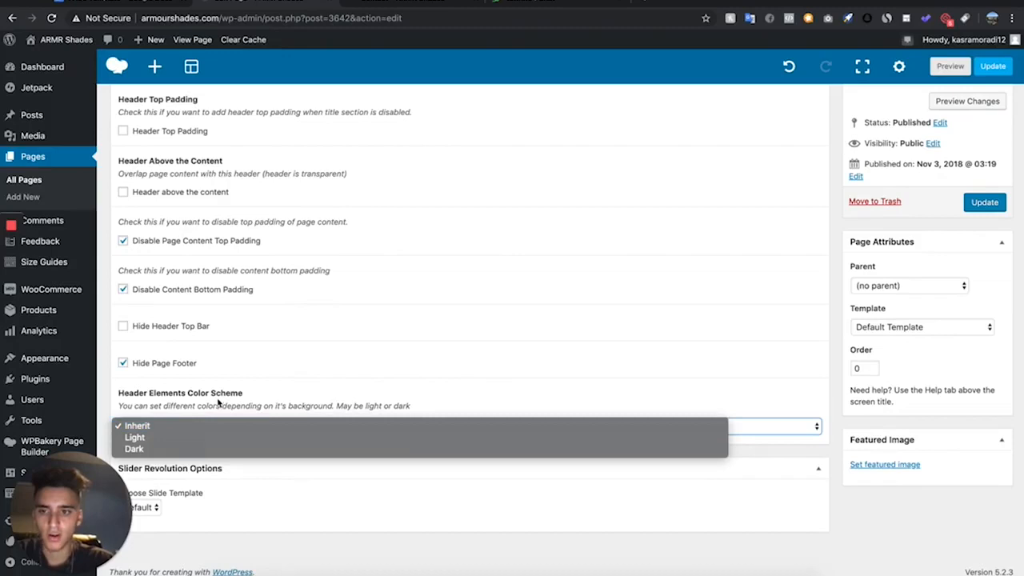
{"action": "left_click", "coordinate": [183, 437]}
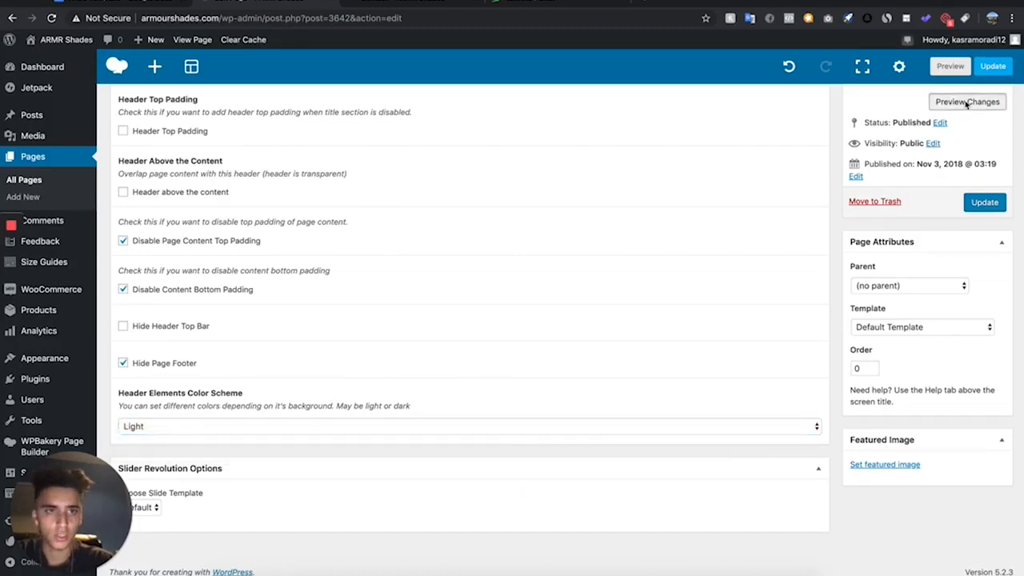
{"action": "left_click", "coordinate": [967, 102]}
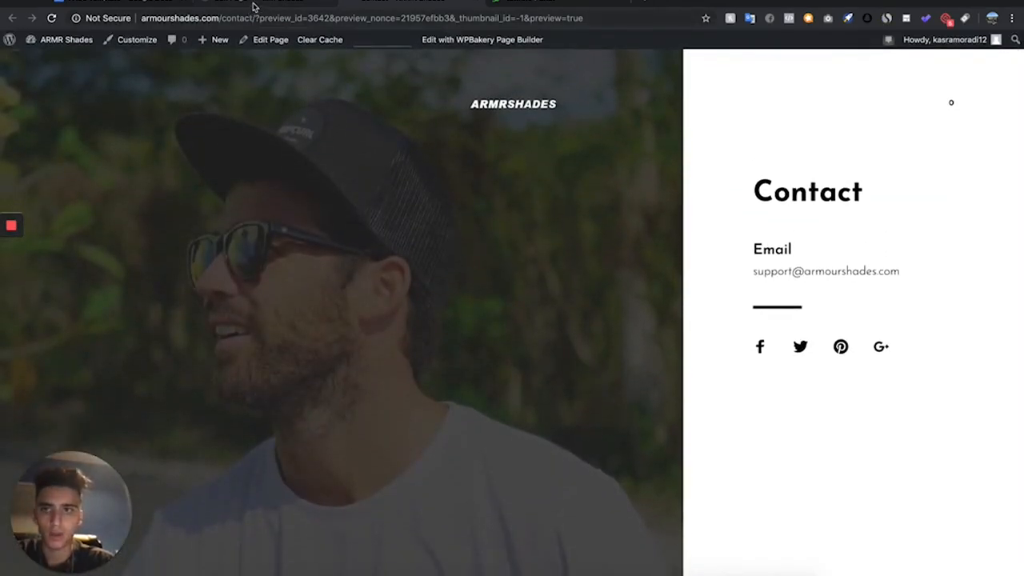
{"action": "left_click", "coordinate": [255, 6]}
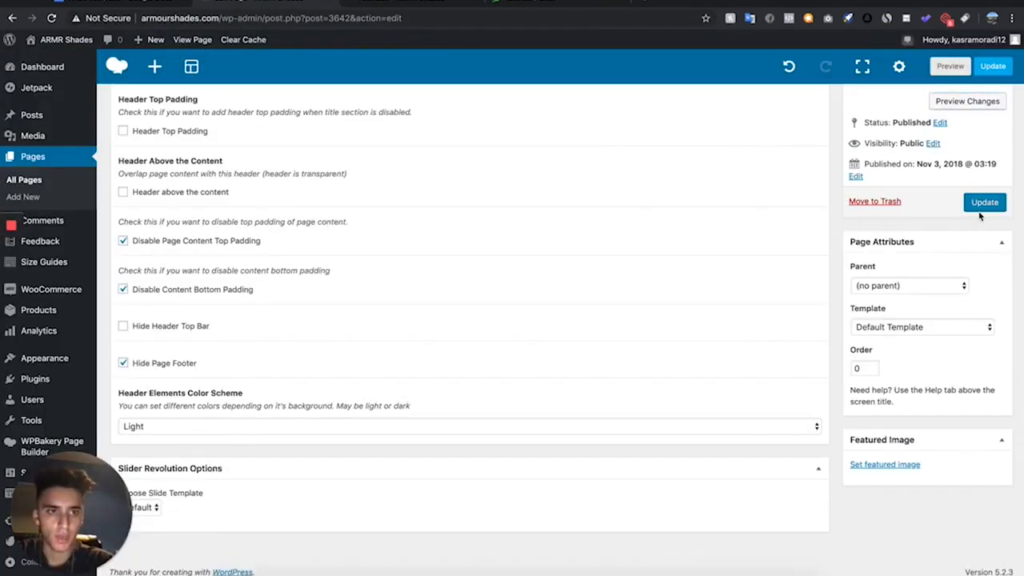
{"action": "left_click", "coordinate": [982, 204]}
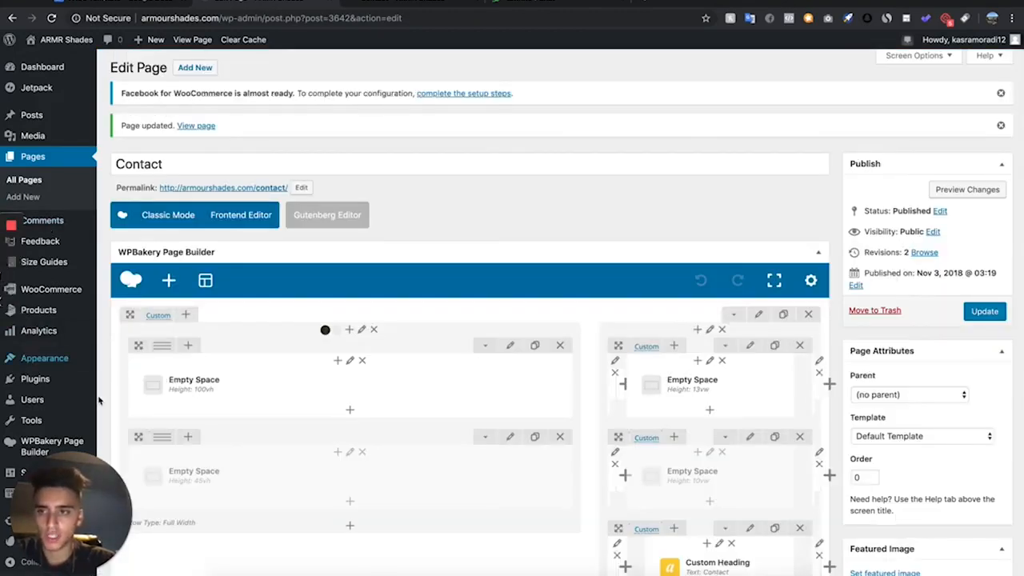
- Open the site's menus for editing, load the Primary Menu, and permanently delete it
{"action": "mouse_move", "coordinate": [83, 354]}
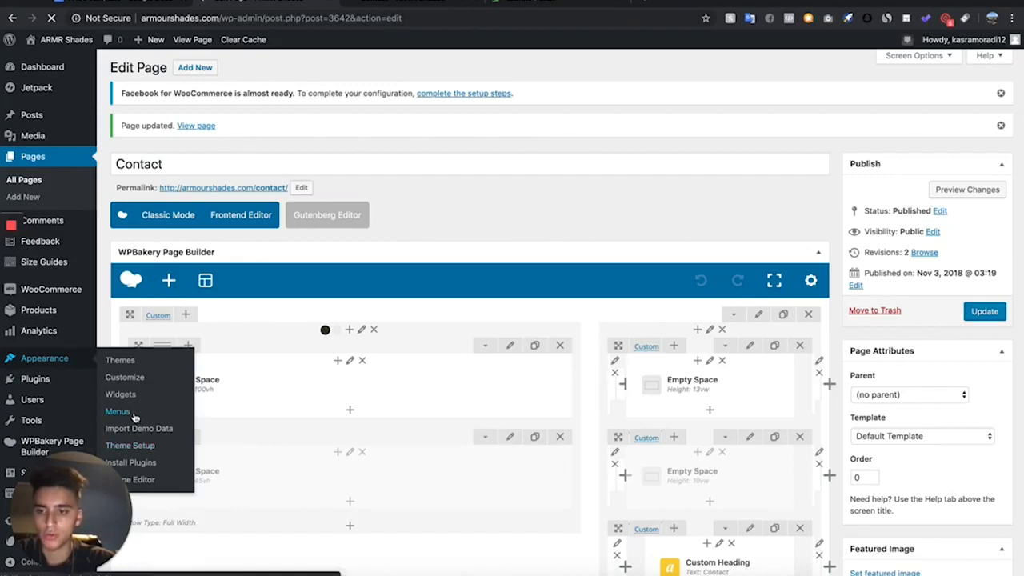
{"action": "left_click", "coordinate": [118, 411]}
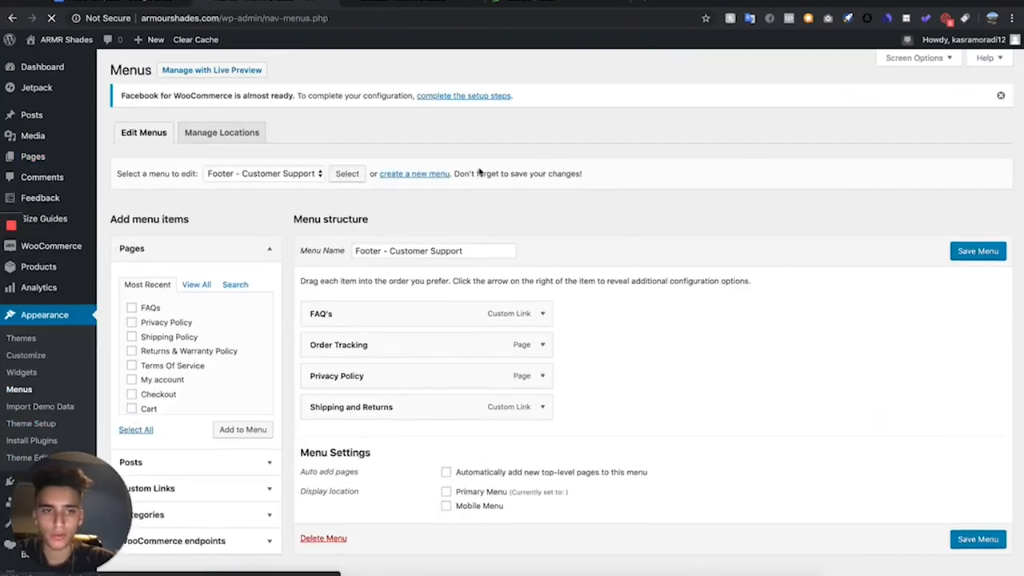
{"action": "left_click", "coordinate": [231, 175]}
{"action": "left_click", "coordinate": [230, 207]}
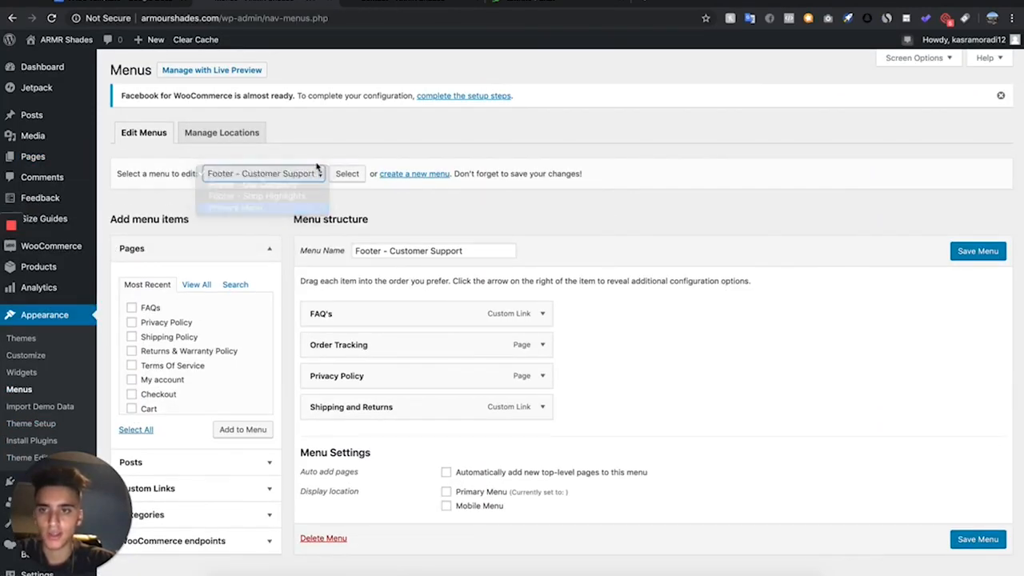
{"action": "left_click", "coordinate": [346, 174]}
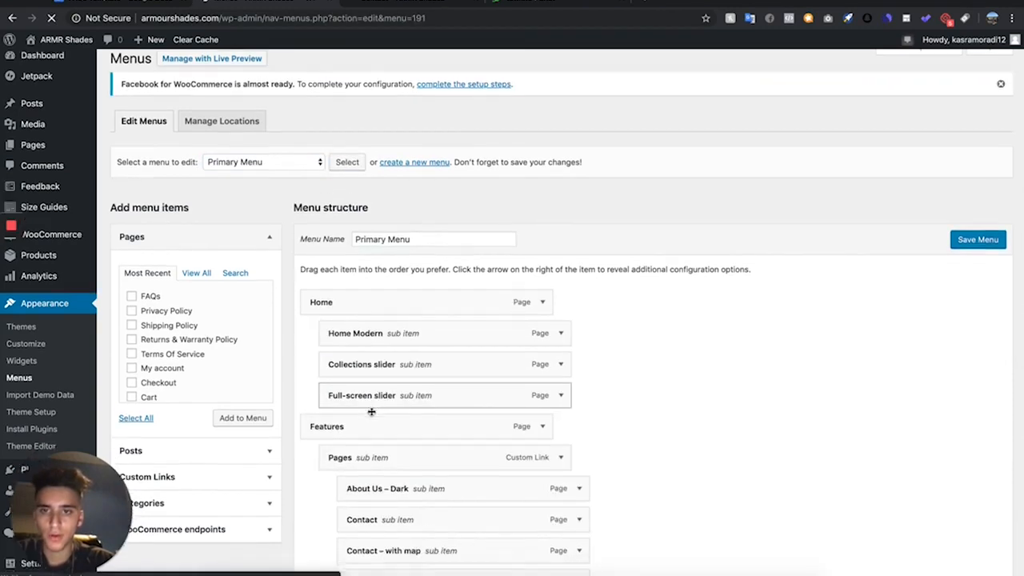
{"action": "scroll", "coordinate": [372, 410], "scroll_direction": "down", "scroll_amount": 10}
{"action": "scroll", "coordinate": [371, 410], "scroll_direction": "up", "scroll_amount": 10}
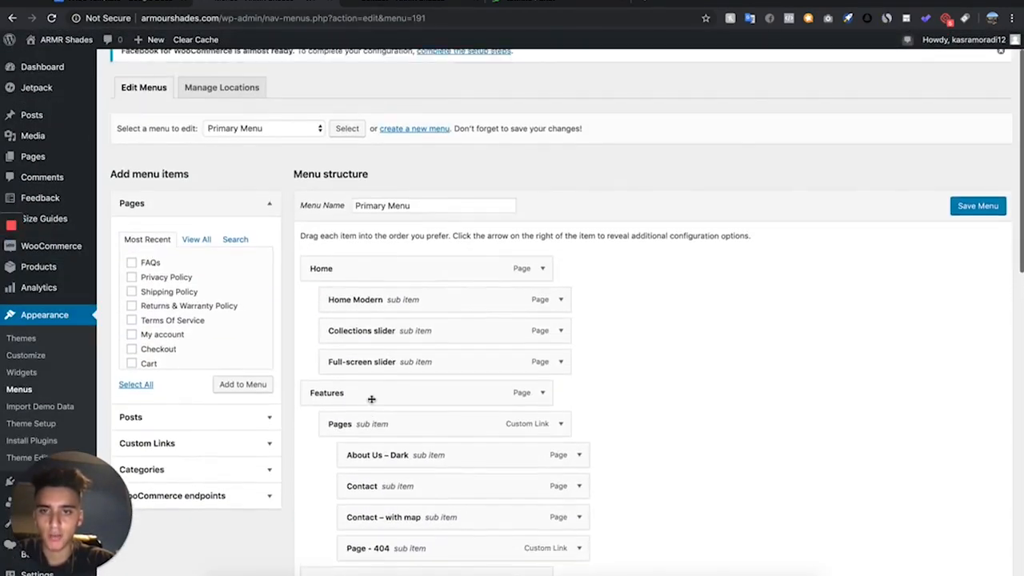
{"action": "scroll", "coordinate": [481, 393], "scroll_direction": "down", "scroll_amount": 10}
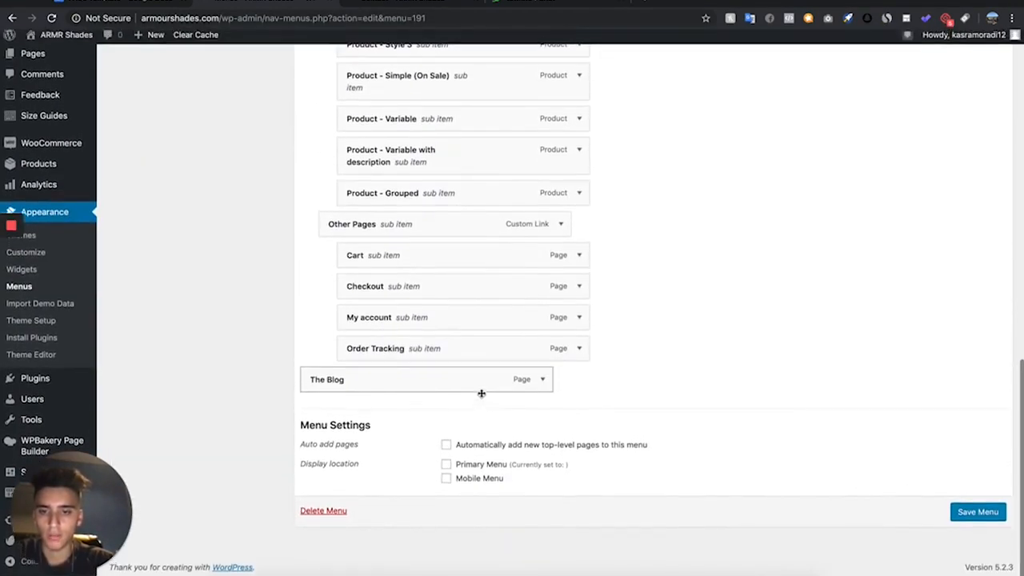
{"action": "left_click", "coordinate": [324, 516]}
{"action": "left_click", "coordinate": [615, 99]}
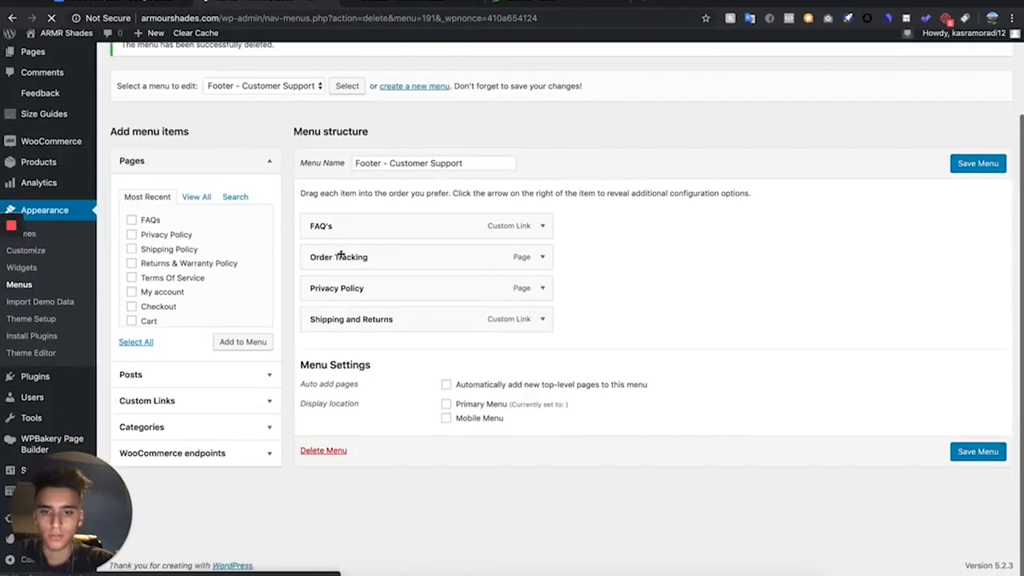
- Create a new navigation menu named Main Menu
{"action": "scroll", "coordinate": [341, 104], "scroll_direction": "up", "scroll_amount": 2}
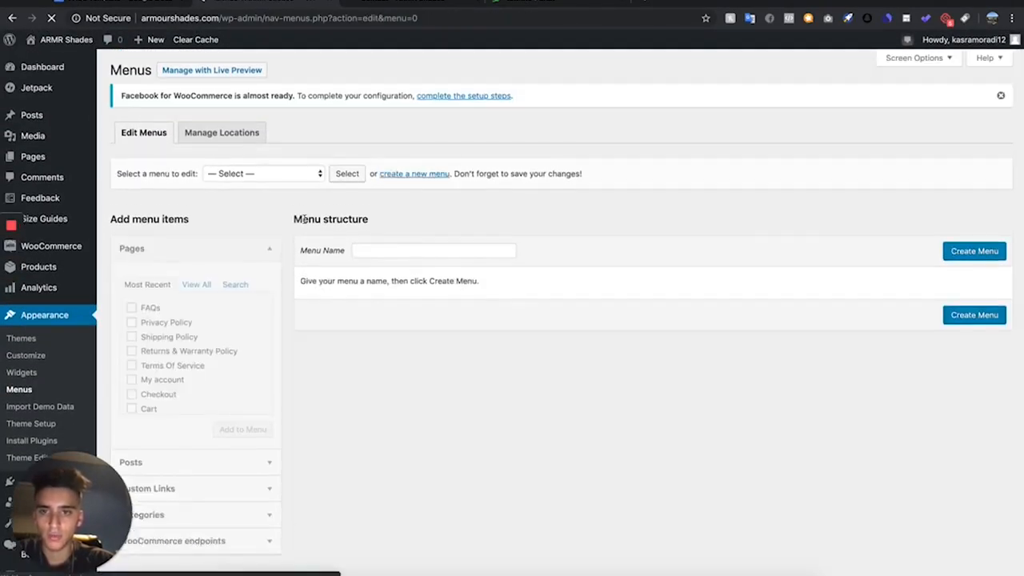
{"action": "left_click", "coordinate": [429, 250]}
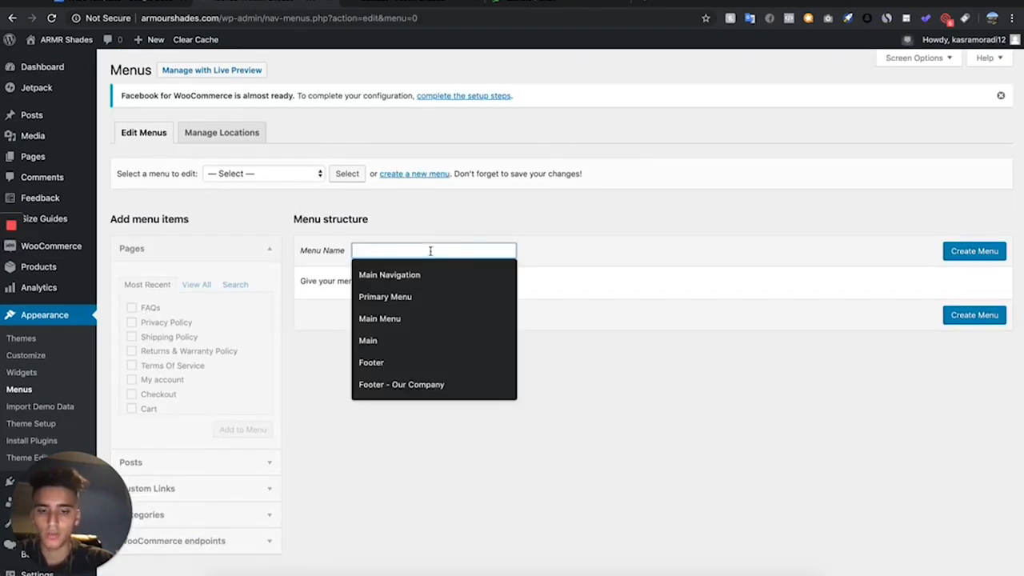
{"action": "type", "text": "Main Menu"}
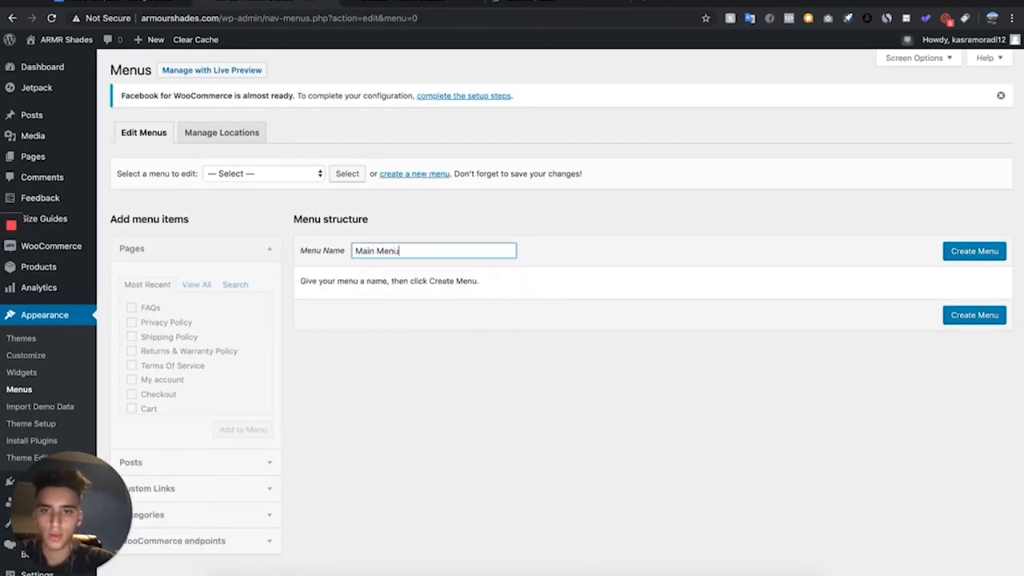
{"action": "left_click", "coordinate": [972, 252]}
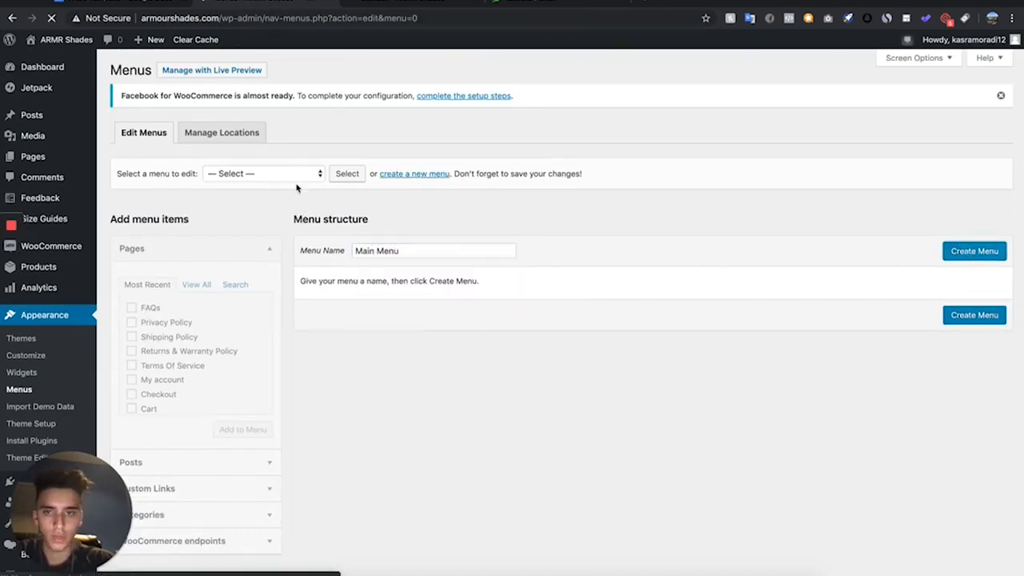
- Add the Contact, Home and FAQs pages to Main Menu and order them Home, FAQs, Contact
{"action": "left_click", "coordinate": [157, 400]}
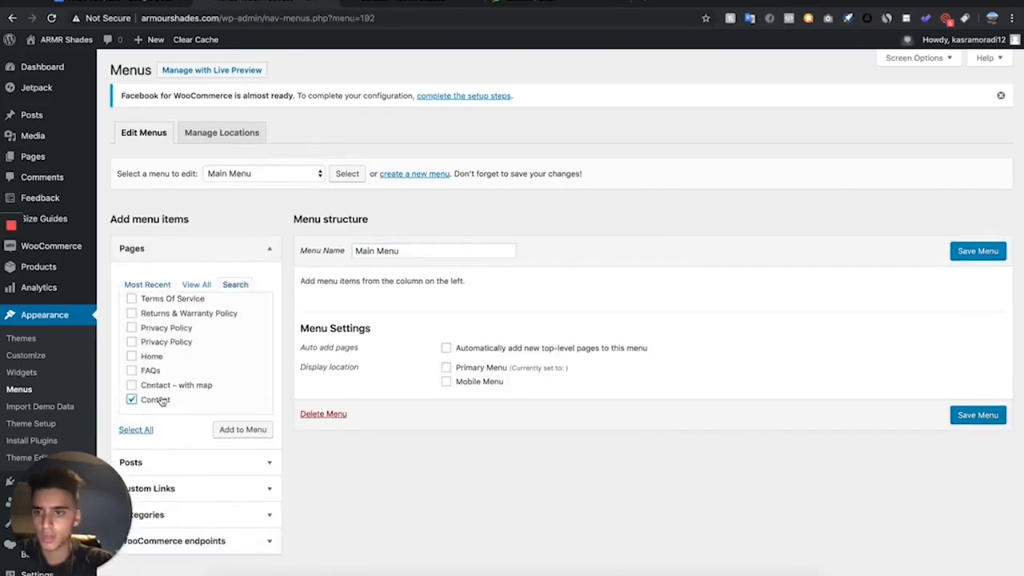
{"action": "left_click", "coordinate": [239, 431]}
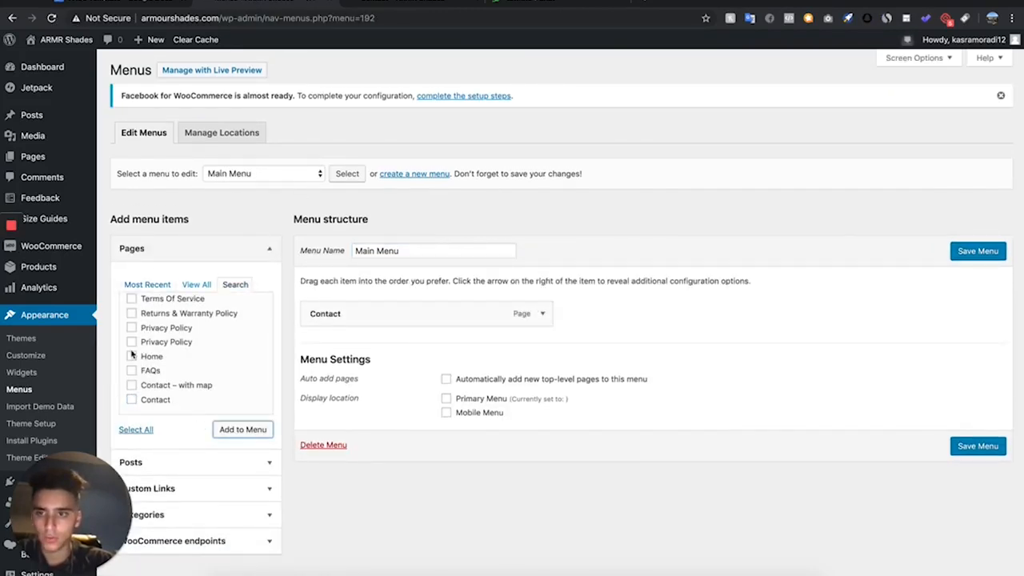
{"action": "scroll", "coordinate": [132, 355], "scroll_direction": "up", "scroll_amount": 1}
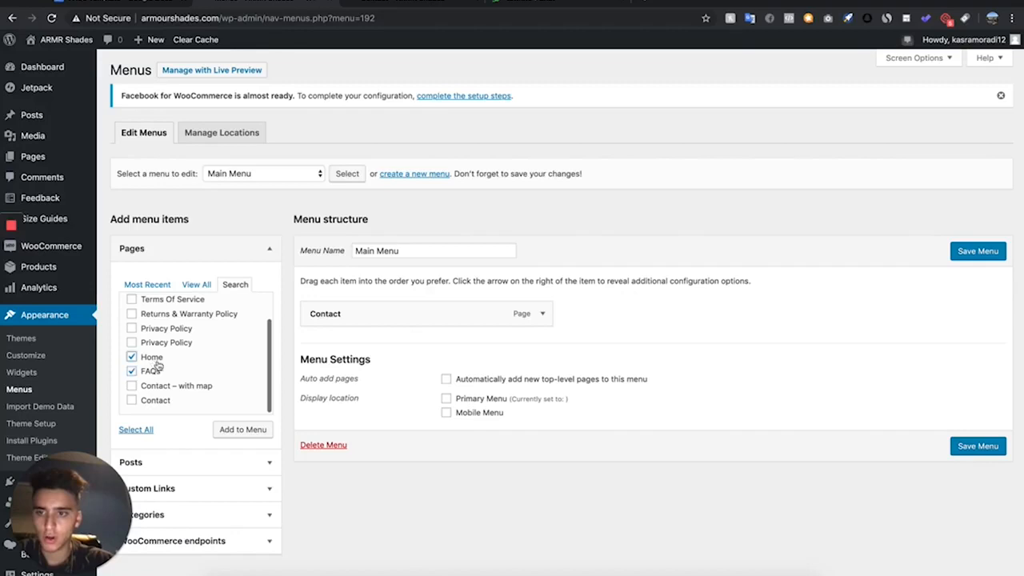
{"action": "left_click", "coordinate": [248, 431]}
{"action": "left_click_drag", "start_coordinate": [329, 345], "coordinate": [313, 307]}
{"action": "left_click_drag", "start_coordinate": [321, 376], "coordinate": [315, 344]}
- Open the product categories in a new tab, view the All Products category on the storefront, and copy its page address
{"action": "scroll", "coordinate": [416, 183], "scroll_direction": "down", "scroll_amount": 2}
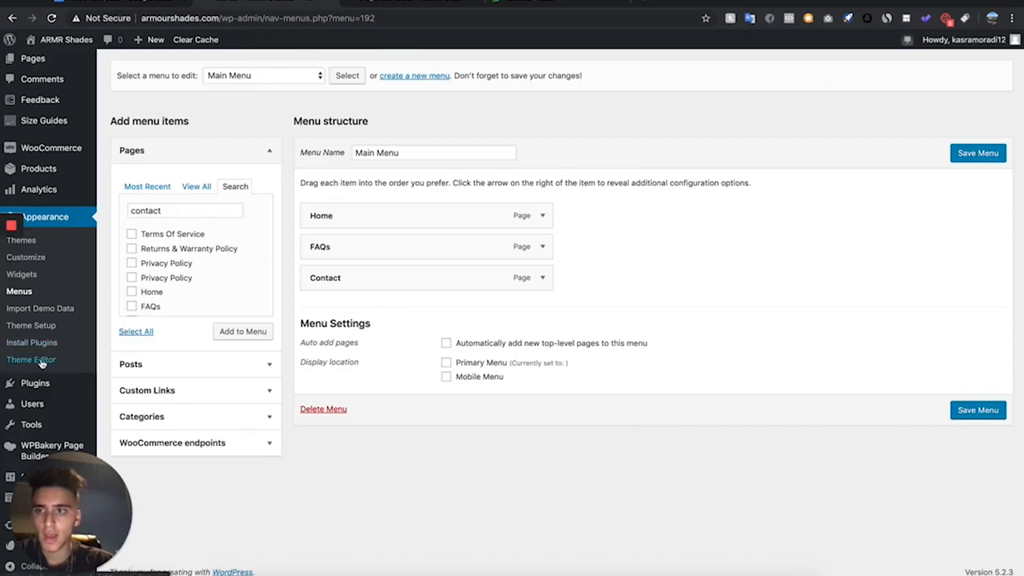
{"action": "scroll", "coordinate": [32, 240], "scroll_direction": "up", "scroll_amount": 1}
{"action": "mouse_move", "coordinate": [29, 184]}
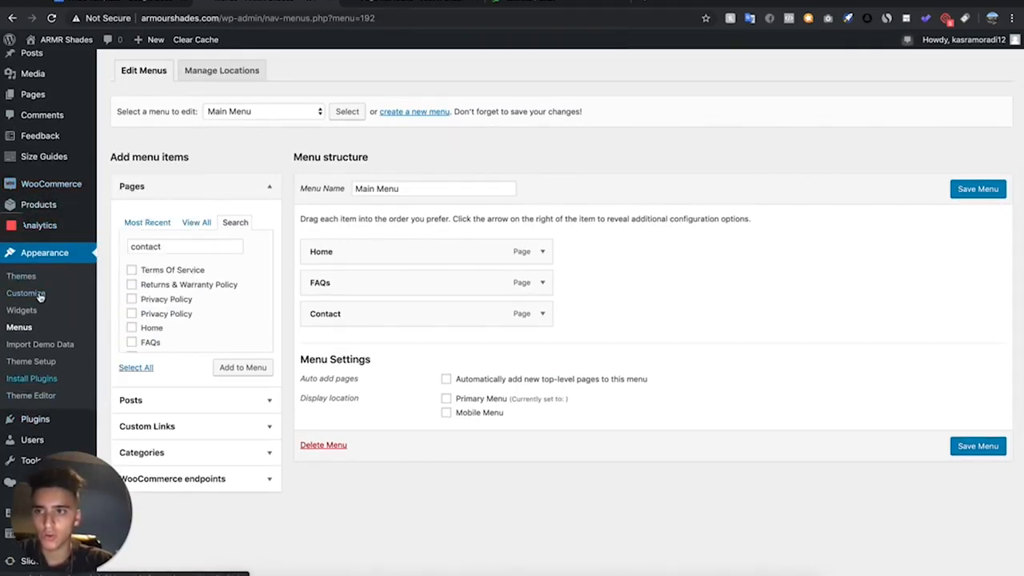
{"action": "mouse_move", "coordinate": [93, 220]}
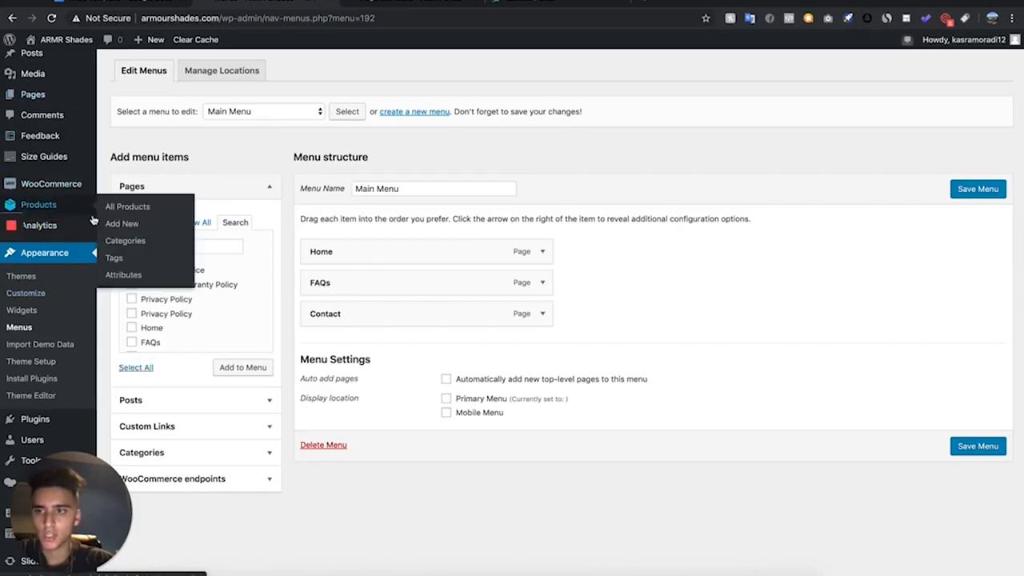
{"action": "right_click", "coordinate": [124, 245]}
{"action": "left_click", "coordinate": [144, 252]}
{"action": "left_click", "coordinate": [410, 2]}
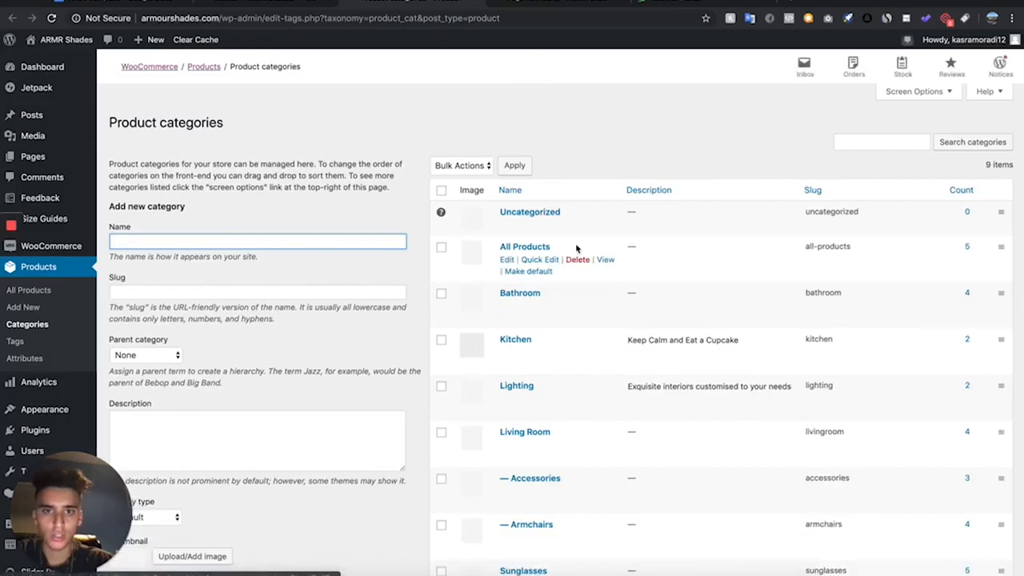
{"action": "right_click", "coordinate": [602, 260]}
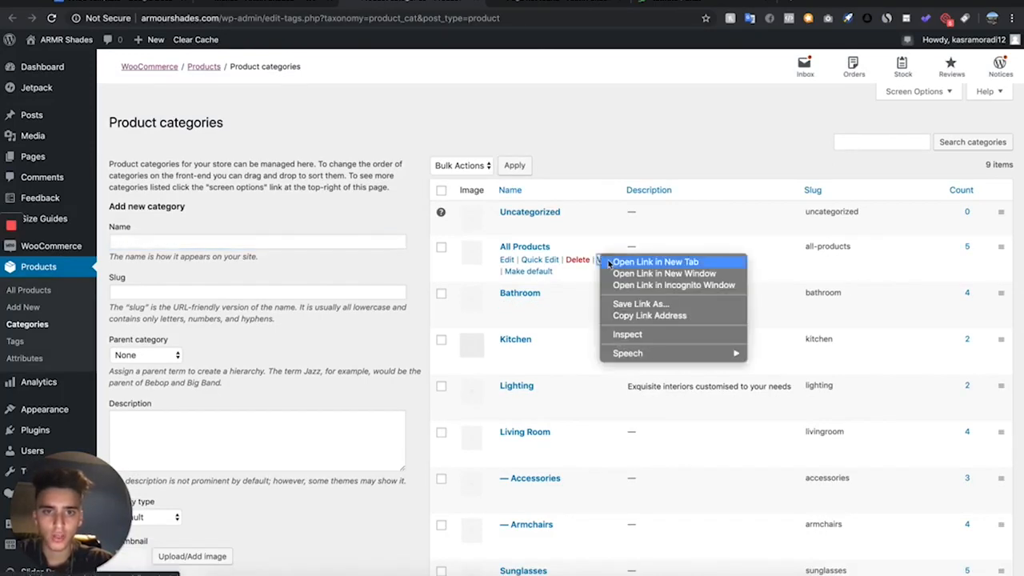
{"action": "left_click", "coordinate": [614, 265]}
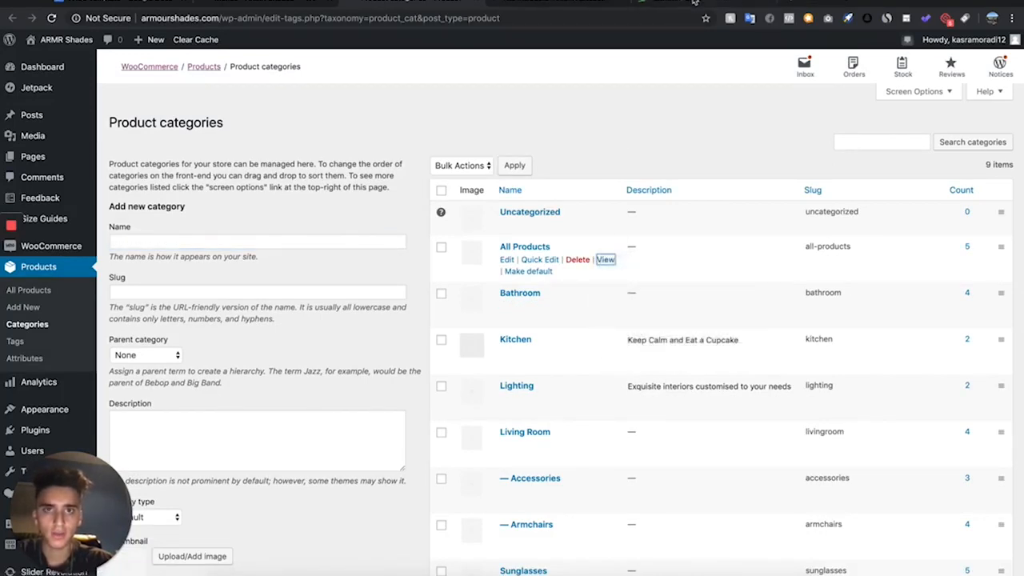
{"action": "left_click", "coordinate": [592, 4]}
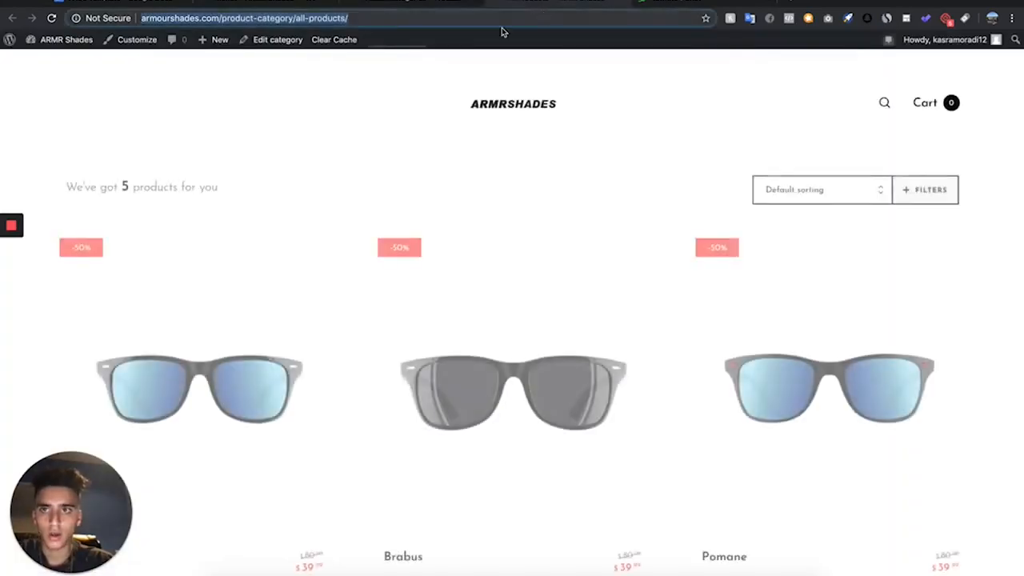
- Add a custom link named Shop to Main Menu, pointing to the All Products category page, and place it between Home and FAQs
{"action": "left_click", "coordinate": [267, 3]}
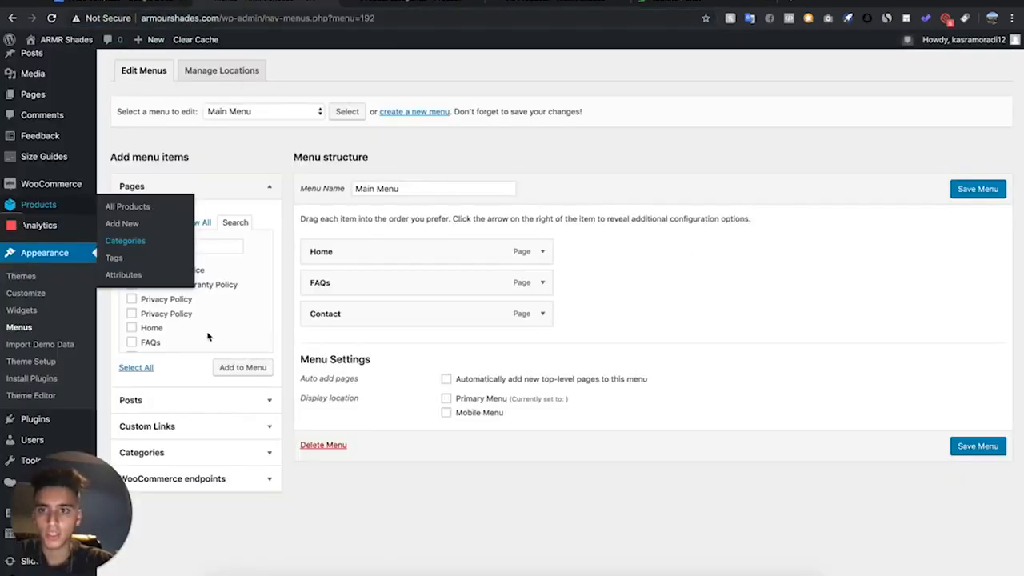
{"action": "left_click", "coordinate": [137, 426]}
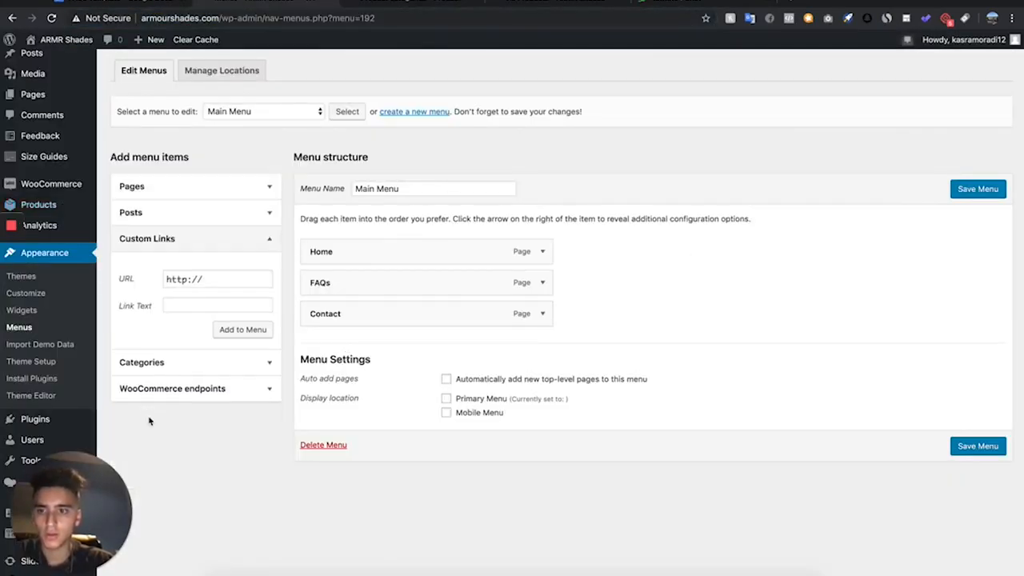
{"action": "left_click", "coordinate": [203, 305]}
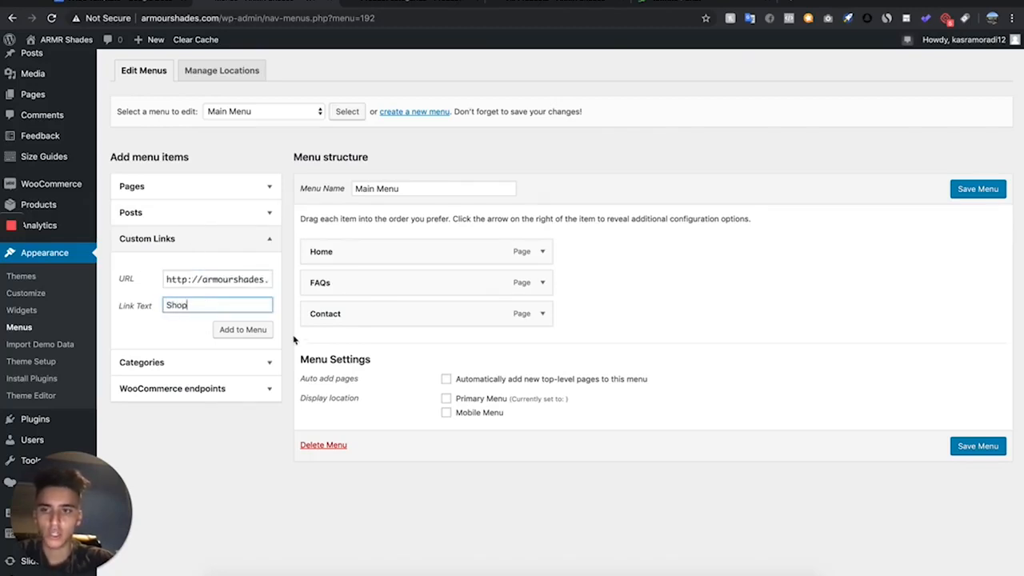
{"action": "left_click", "coordinate": [257, 330]}
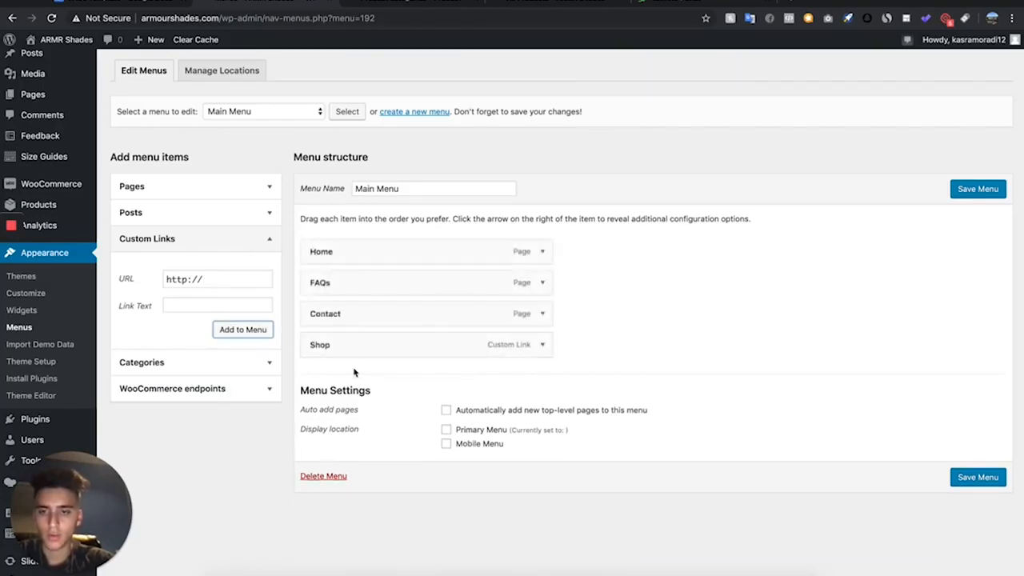
{"action": "left_click_drag", "start_coordinate": [343, 336], "coordinate": [318, 282]}
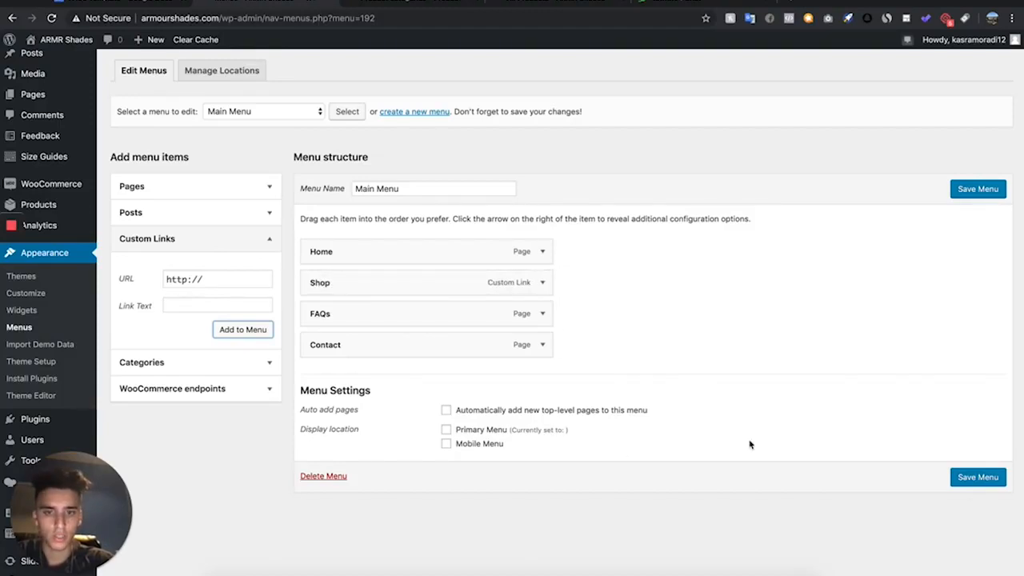
- Assign Main Menu to the Primary Menu and Mobile Menu display locations and save it
{"action": "left_click", "coordinate": [975, 481]}
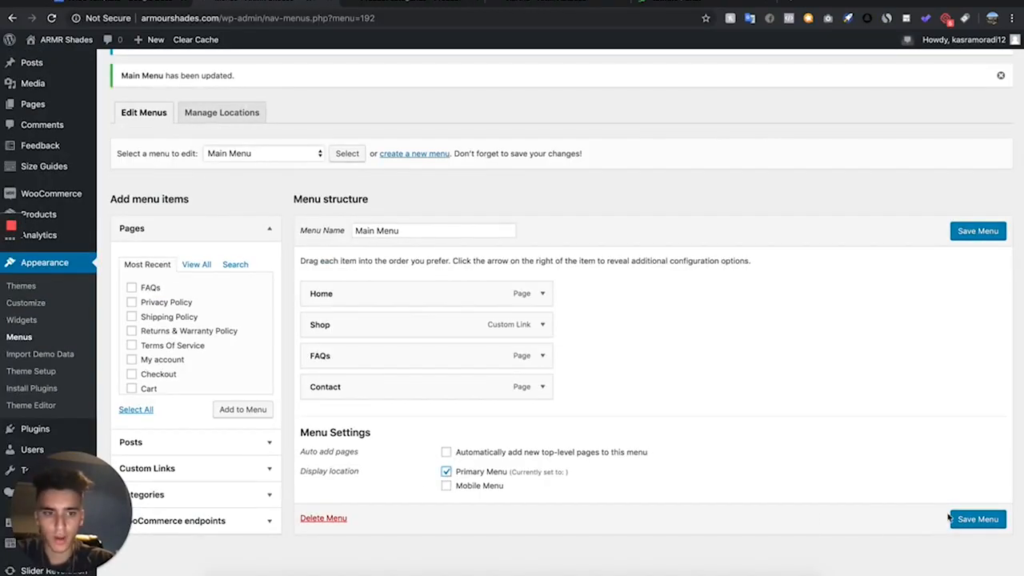
{"action": "left_click", "coordinate": [956, 518]}
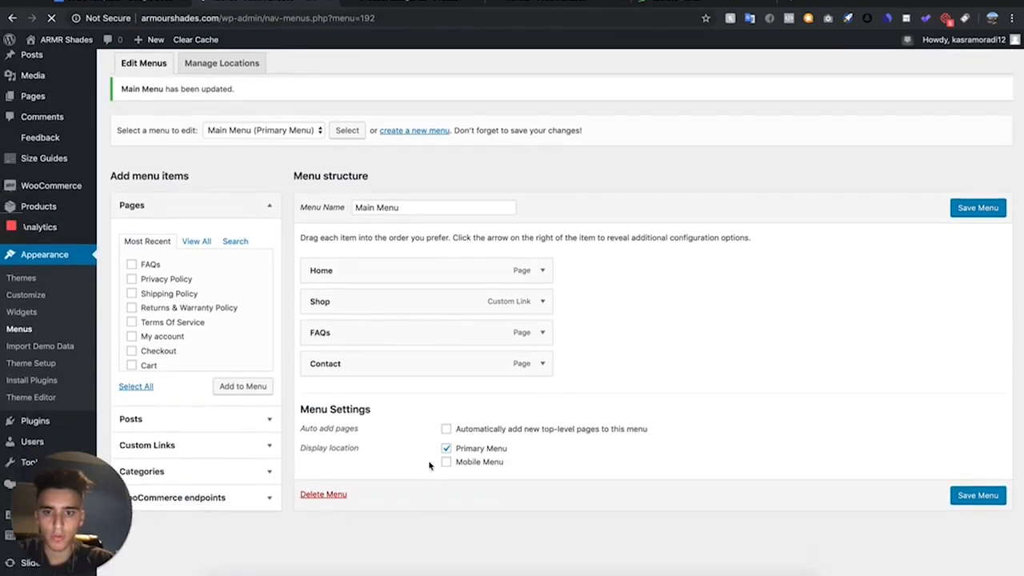
{"action": "left_click", "coordinate": [447, 458]}
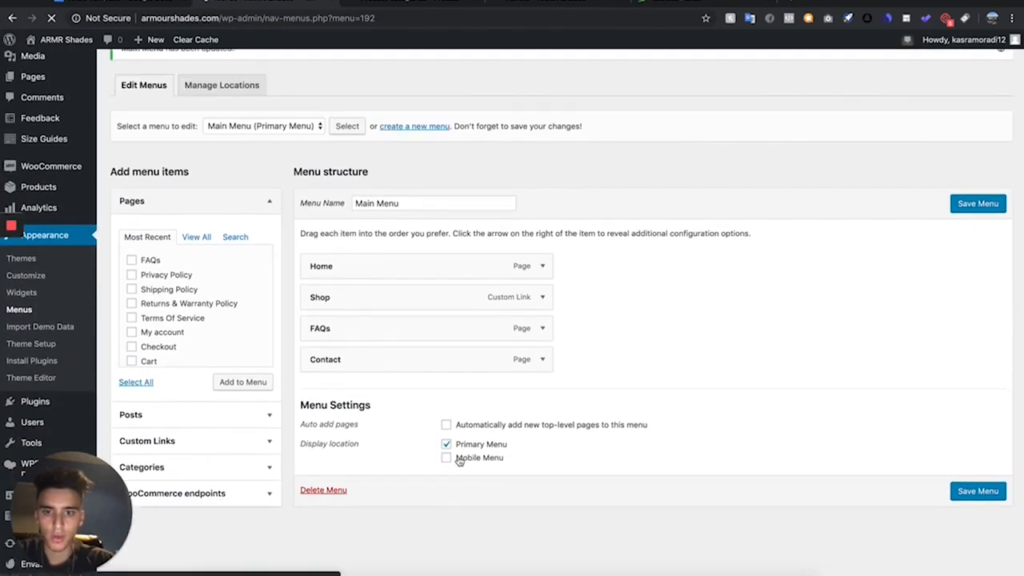
{"action": "left_click", "coordinate": [999, 495]}
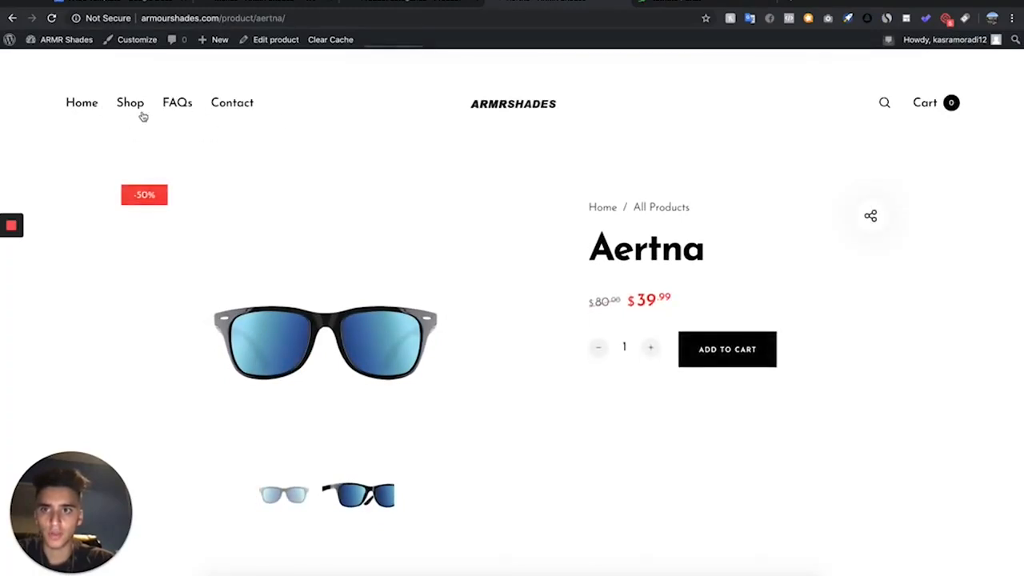
- Check the footer links on the storefront product page, and permanently delete the Footer - Customer Support menu
{"action": "scroll", "coordinate": [313, 347], "scroll_direction": "down", "scroll_amount": 15}
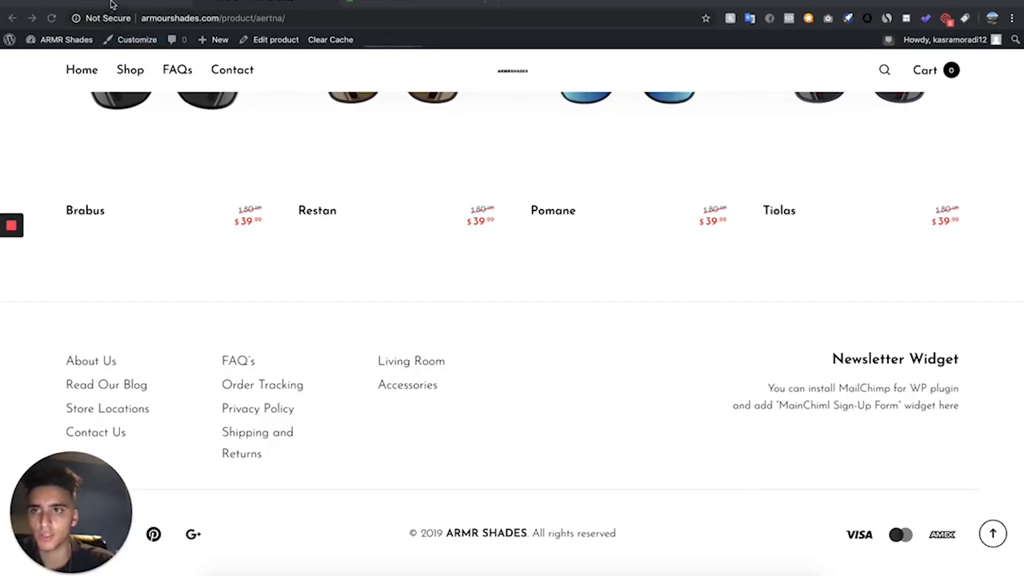
{"action": "left_click", "coordinate": [112, 5]}
{"action": "left_click", "coordinate": [320, 149]}
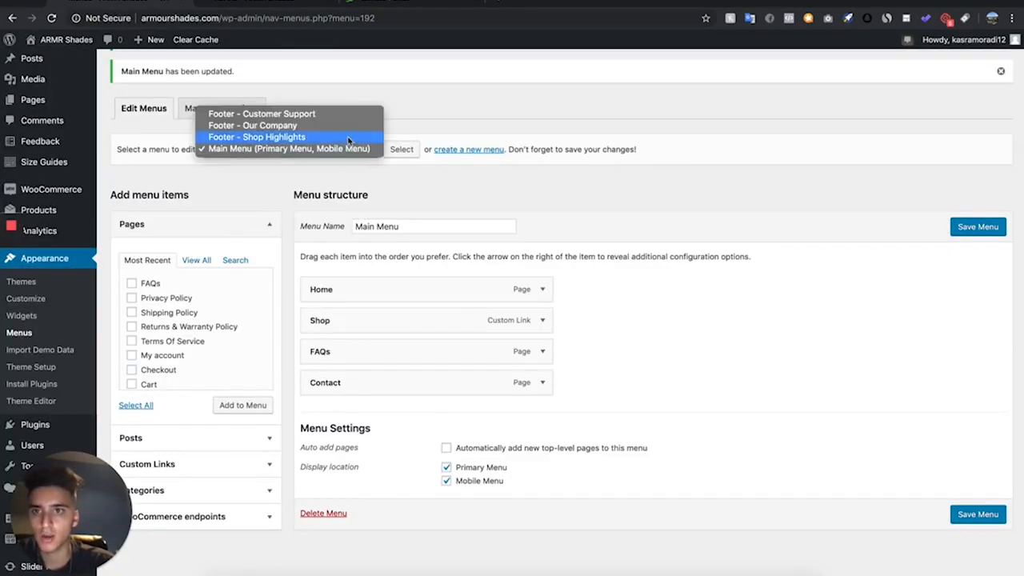
{"action": "key", "text": "Escape"}
{"action": "left_click", "coordinate": [357, 121]}
{"action": "left_click", "coordinate": [402, 149]}
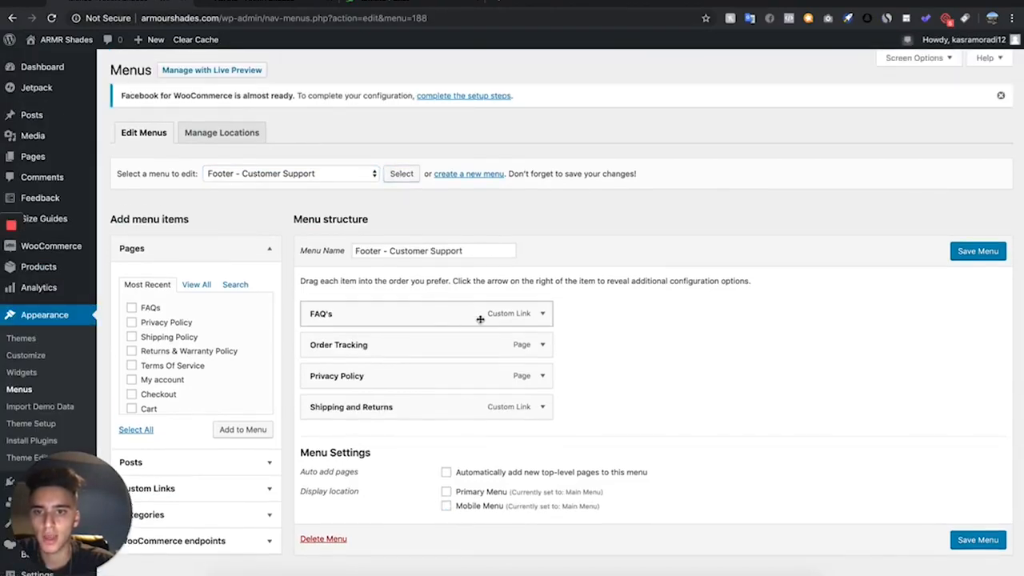
{"action": "left_click", "coordinate": [330, 539]}
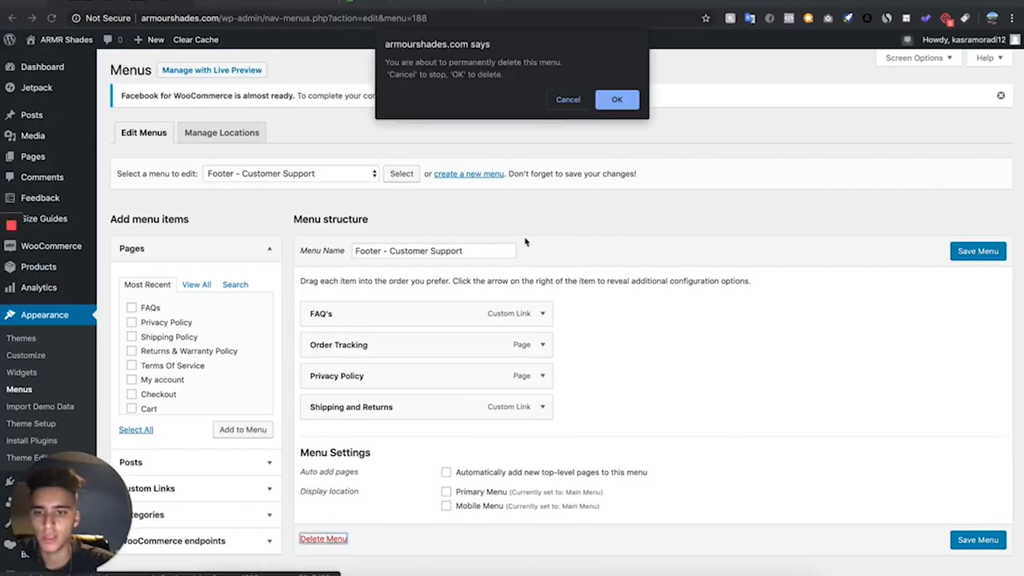
{"action": "left_click", "coordinate": [618, 101]}
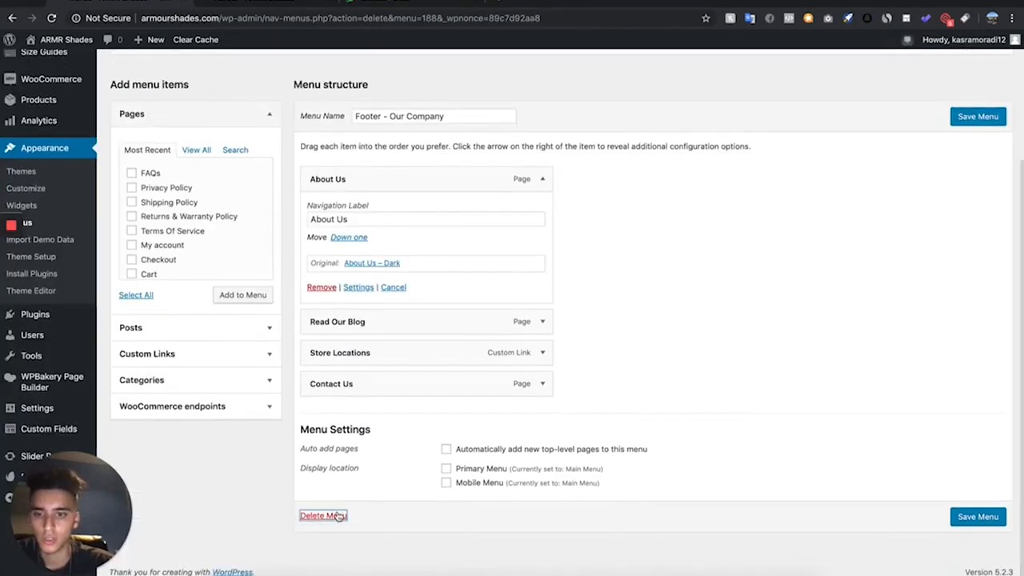
- Permanently delete the Footer - Our Company menu and check which menus remain available for editing
{"action": "left_click", "coordinate": [338, 517]}
{"action": "left_click", "coordinate": [607, 95]}
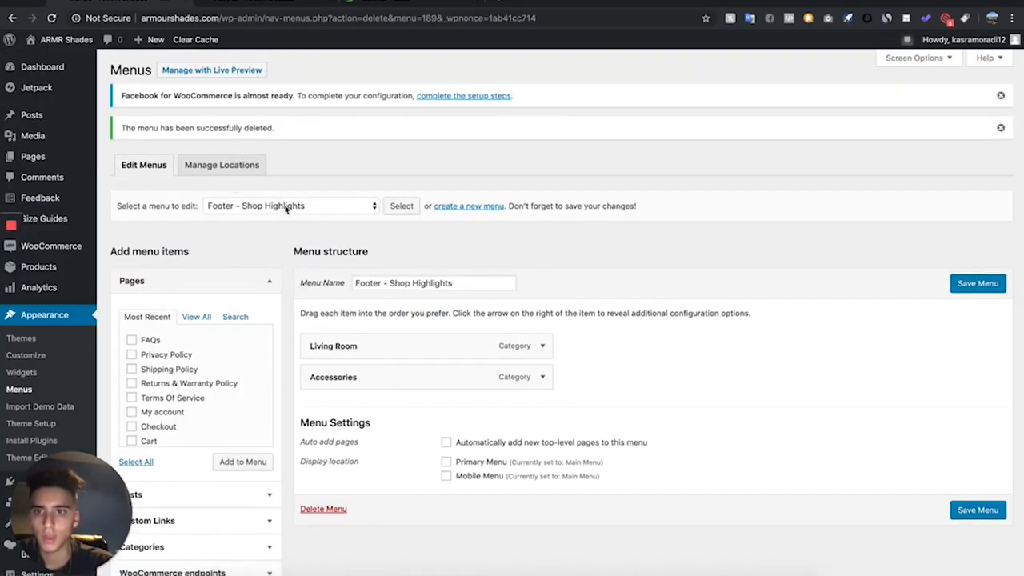
{"action": "left_click", "coordinate": [286, 209]}
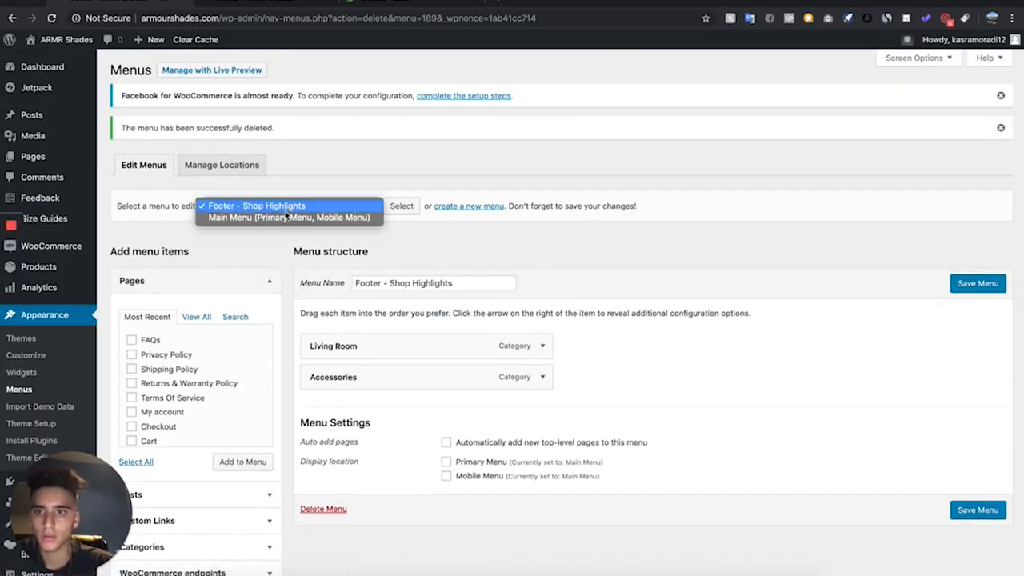
{"action": "left_click", "coordinate": [416, 424]}
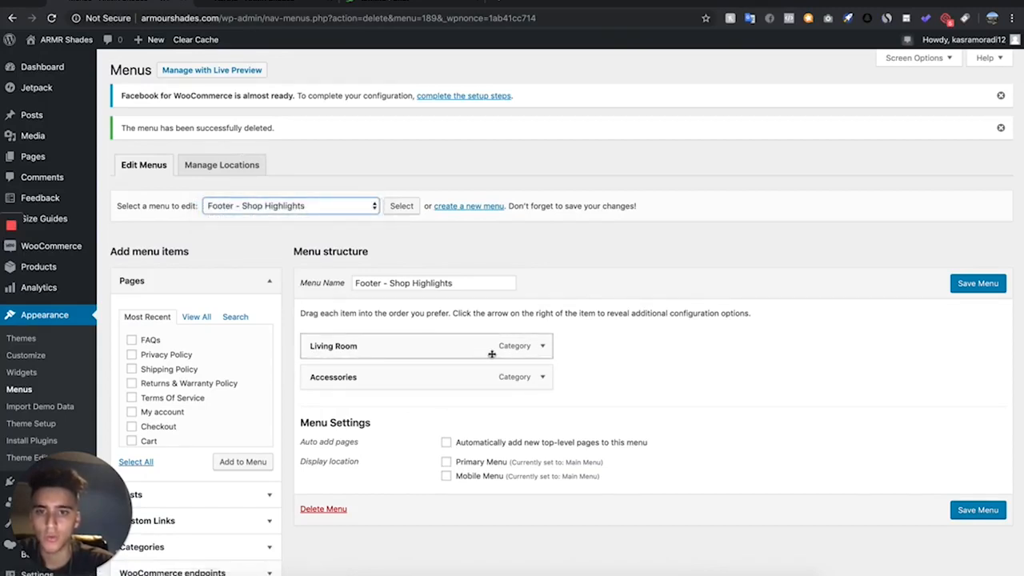
- Remove the Living Room and Accessories category items from the Footer - Shop Highlights menu
{"action": "left_click", "coordinate": [542, 346]}
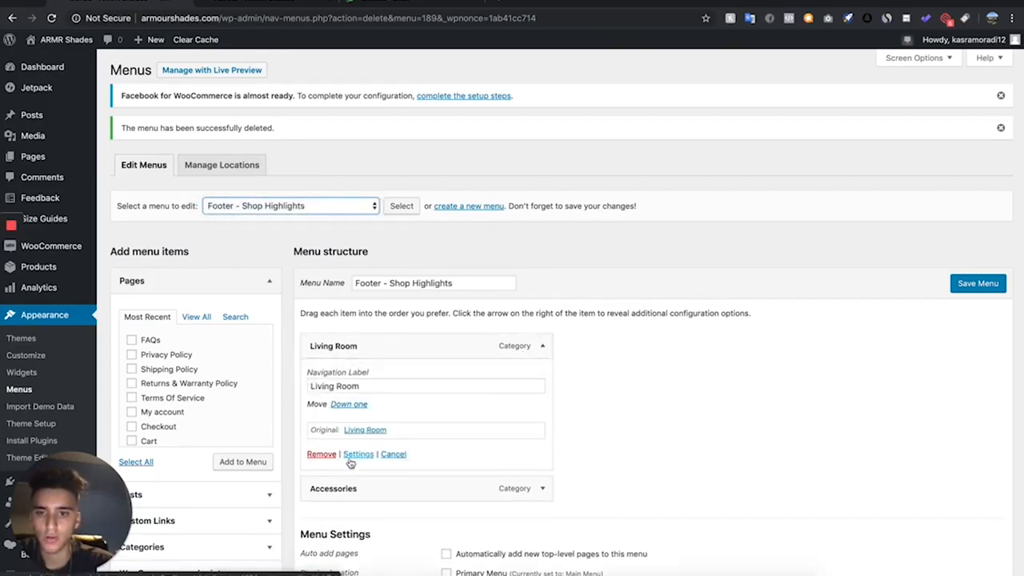
{"action": "left_click", "coordinate": [313, 455]}
{"action": "left_click", "coordinate": [541, 346]}
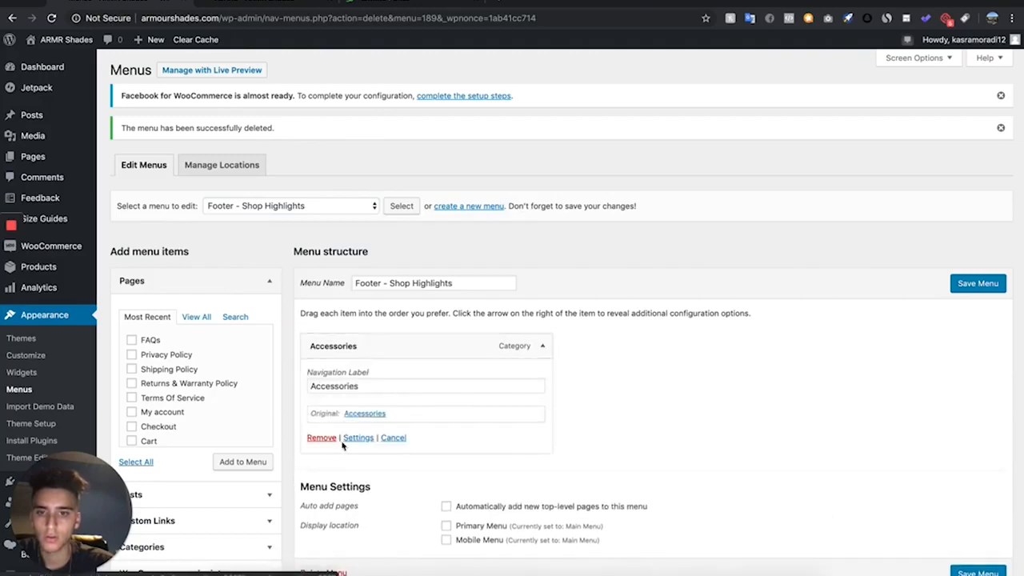
{"action": "left_click", "coordinate": [320, 445]}
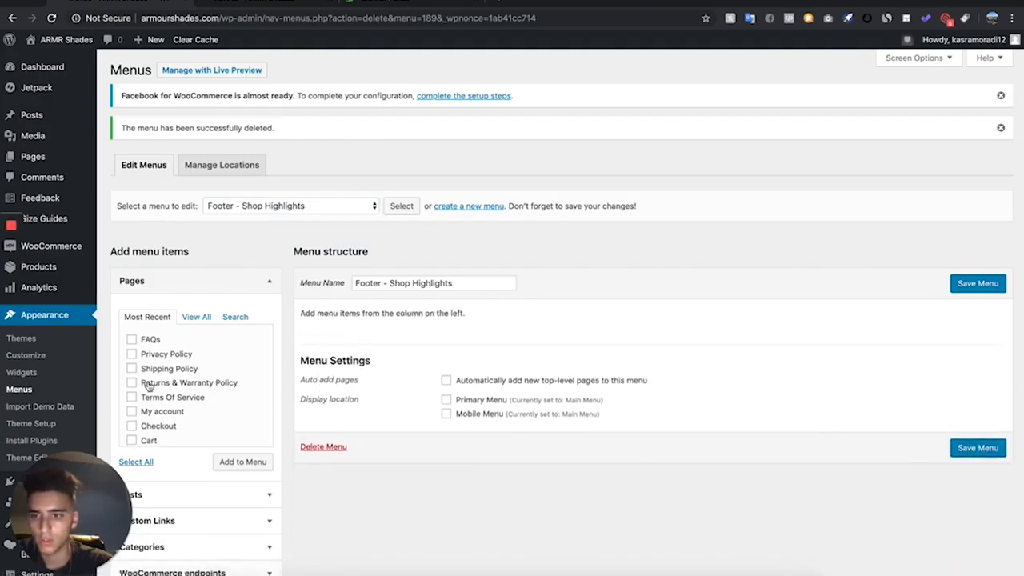
- Add both Privacy Policy pages, Shipping Policy and Terms Of Service to the Footer - Shop Highlights menu and save it
{"action": "scroll", "coordinate": [148, 387], "scroll_direction": "down", "scroll_amount": 3}
{"action": "scroll", "coordinate": [153, 422], "scroll_direction": "up", "scroll_amount": 3}
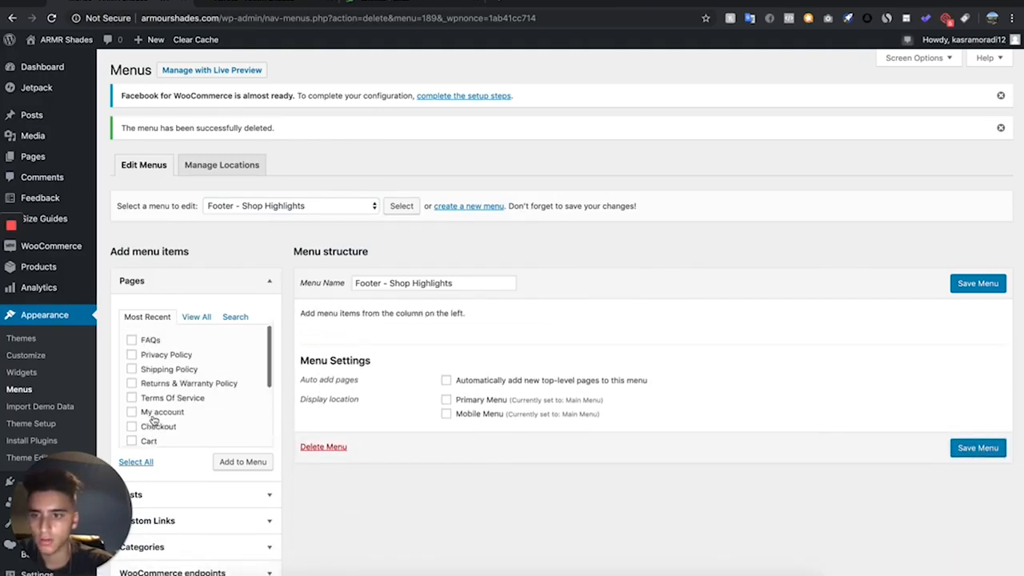
{"action": "left_click", "coordinate": [197, 317]}
{"action": "scroll", "coordinate": [186, 364], "scroll_direction": "down", "scroll_amount": 6}
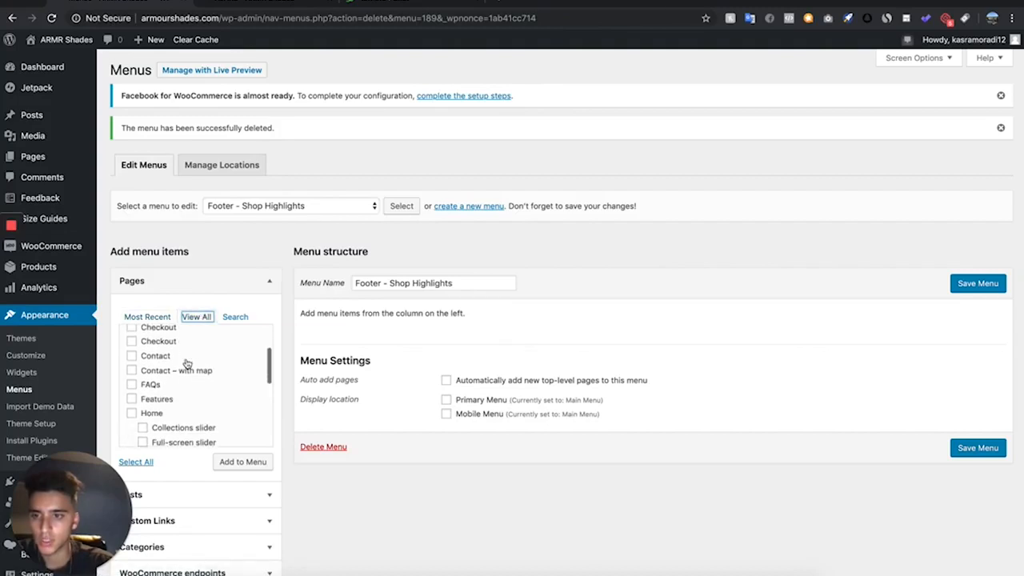
{"action": "scroll", "coordinate": [160, 415], "scroll_direction": "down", "scroll_amount": 1}
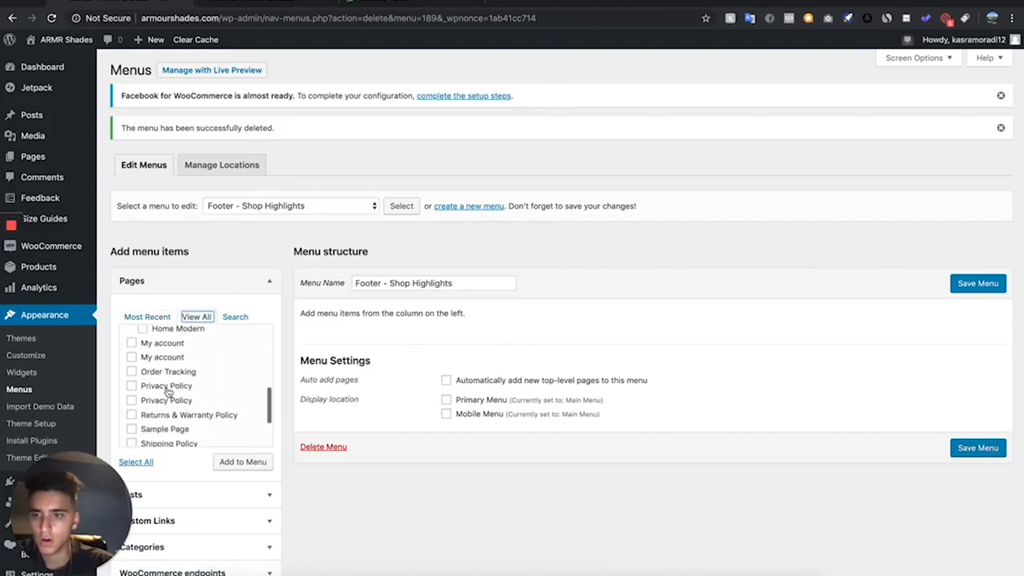
{"action": "scroll", "coordinate": [165, 404], "scroll_direction": "down", "scroll_amount": 3}
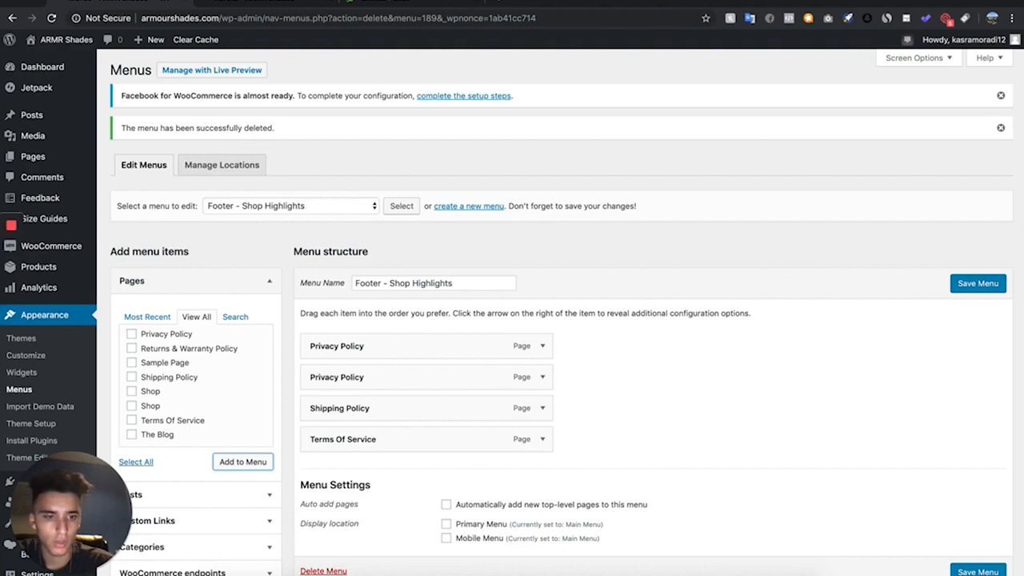
{"action": "left_click", "coordinate": [978, 572]}
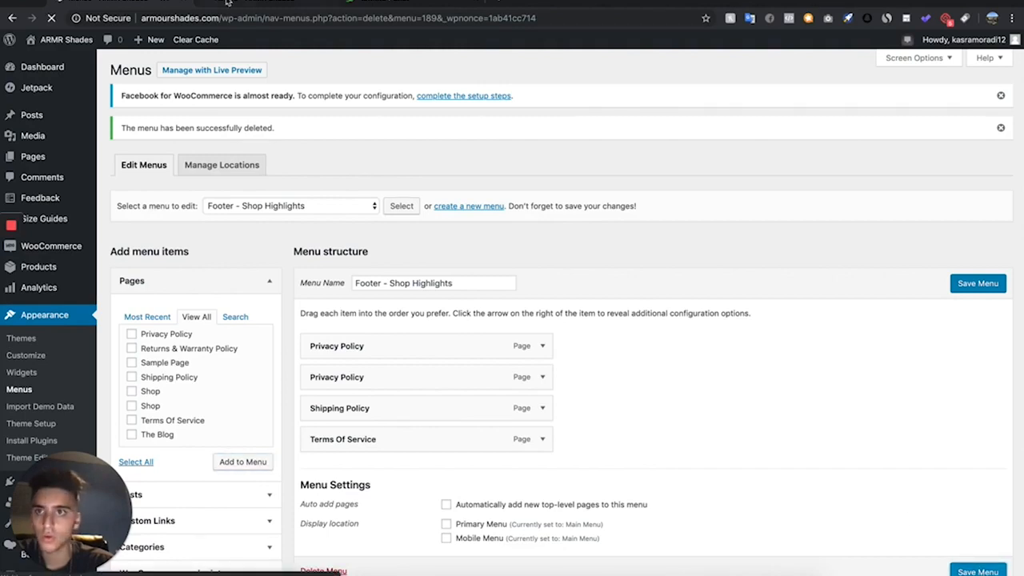
- Reload the storefront product page and check the policy links in its footer
{"action": "left_click", "coordinate": [228, 4]}
{"action": "left_click", "coordinate": [51, 17]}
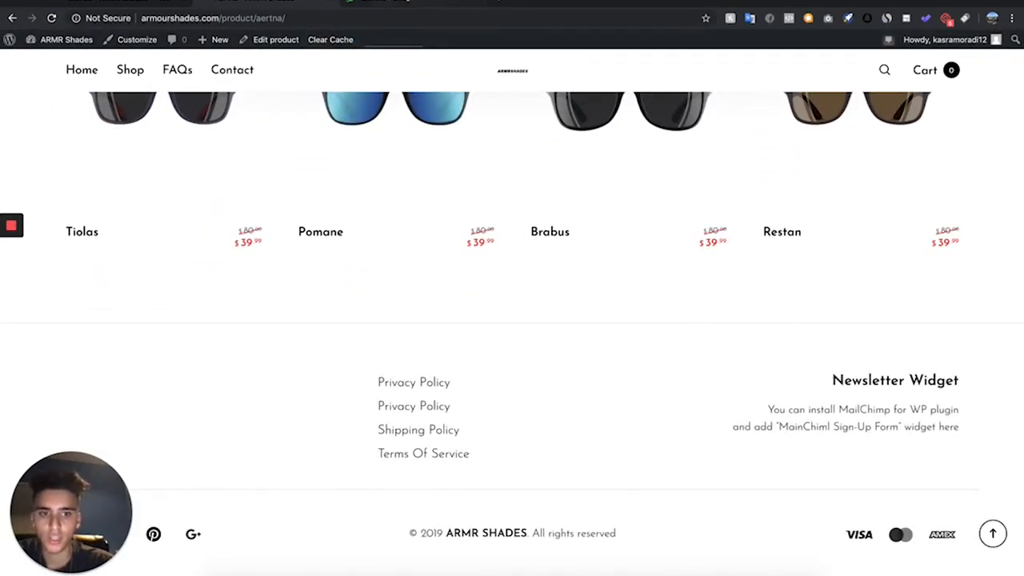
{"action": "left_click", "coordinate": [150, 1]}
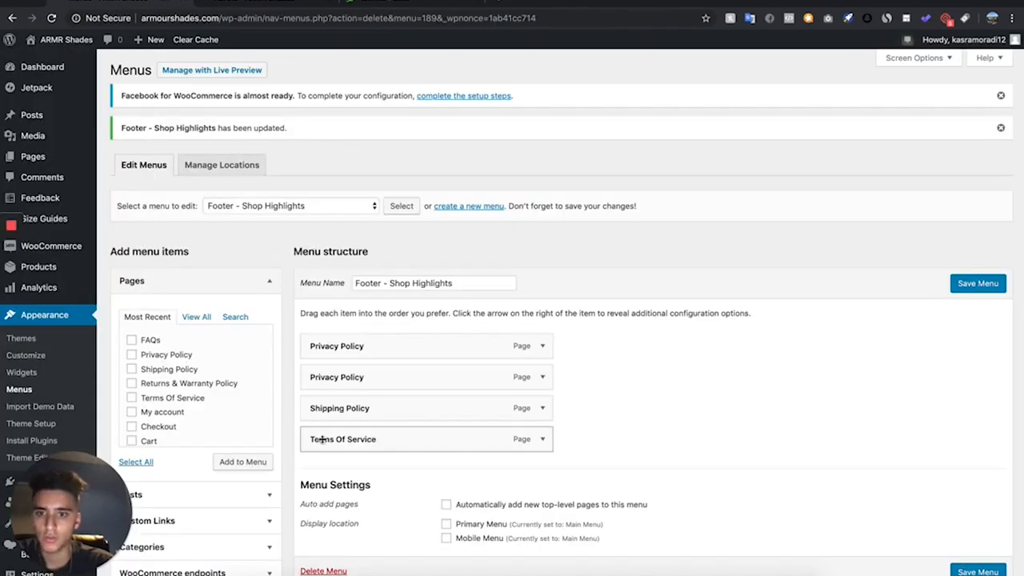
- Customize the theme's footer with the equal three-column layout and center the Footer 3 sidebar content
{"action": "left_click", "coordinate": [59, 355]}
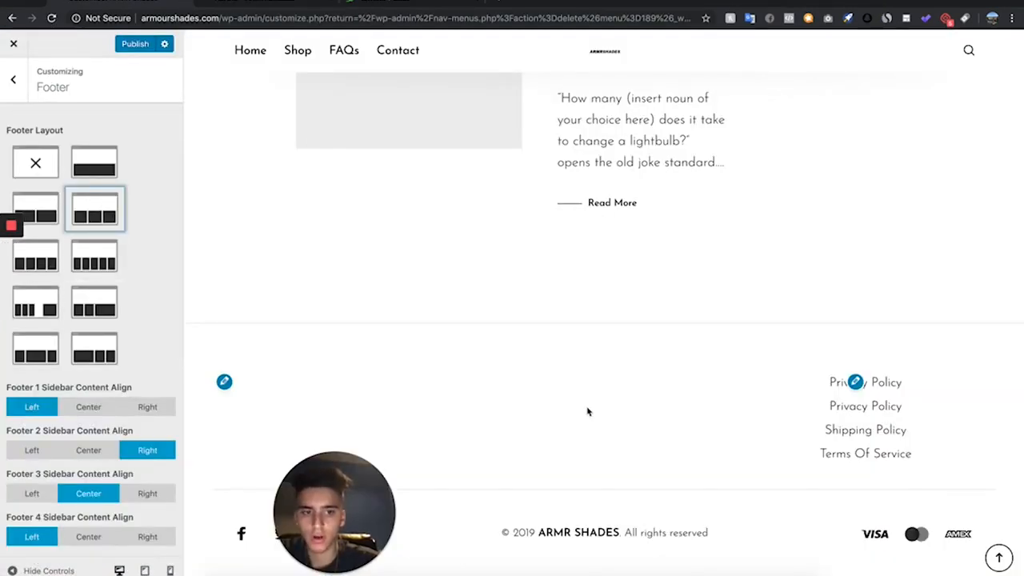
{"action": "scroll", "coordinate": [588, 411], "scroll_direction": "up", "scroll_amount": 10}
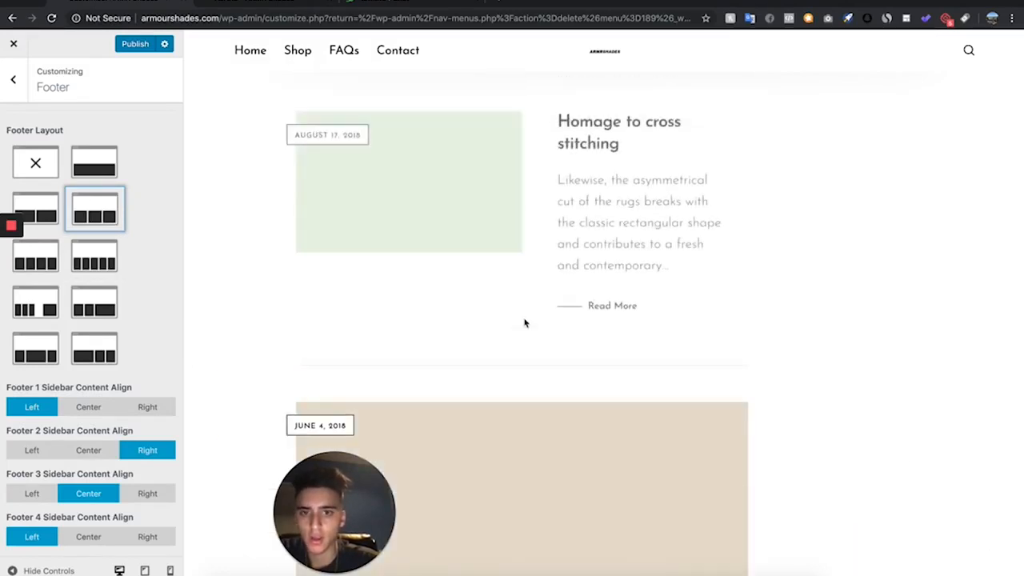
{"action": "scroll", "coordinate": [525, 323], "scroll_direction": "up", "scroll_amount": 8}
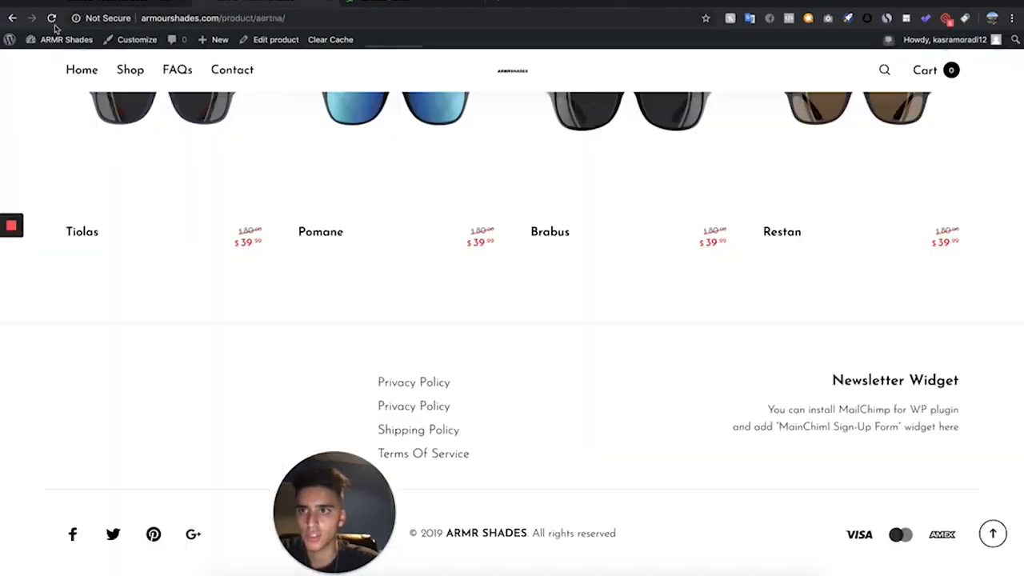
- Reload the Aertna product page and examine its footer, breadcrumbs, description and category line
{"action": "left_click", "coordinate": [51, 18]}
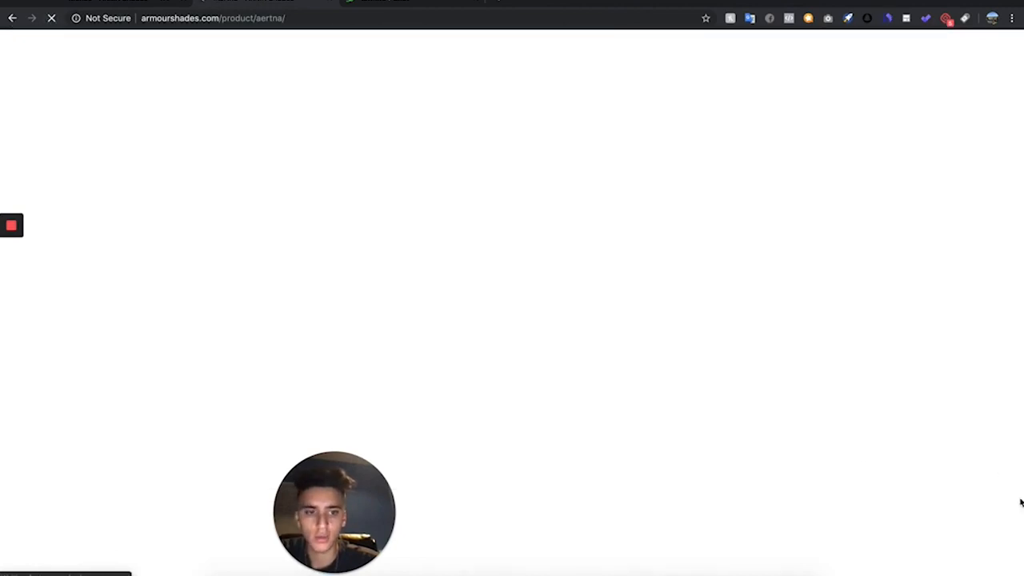
{"action": "scroll", "coordinate": [872, 325], "scroll_direction": "down", "scroll_amount": 5}
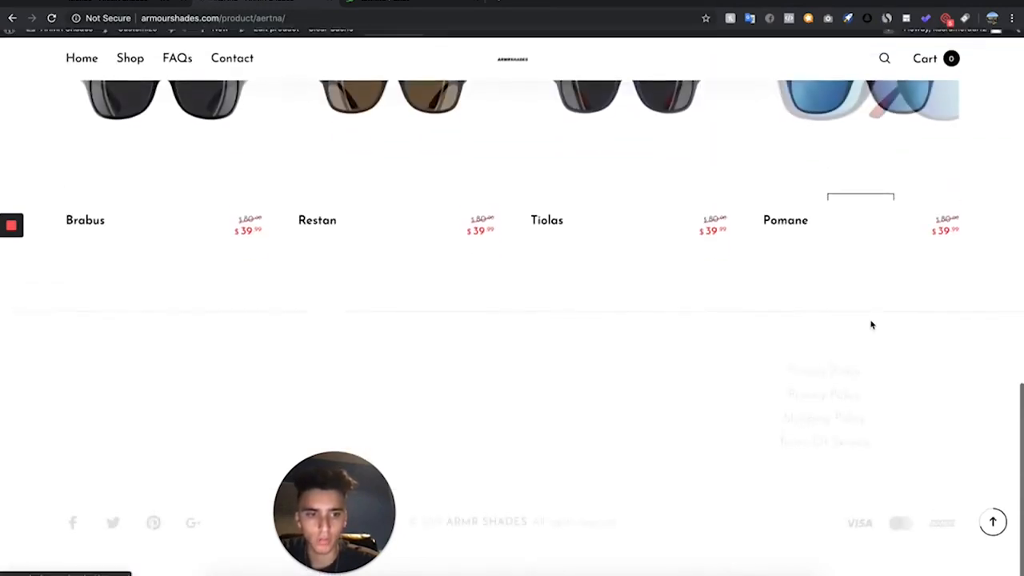
{"action": "scroll", "coordinate": [418, 285], "scroll_direction": "up", "scroll_amount": 4}
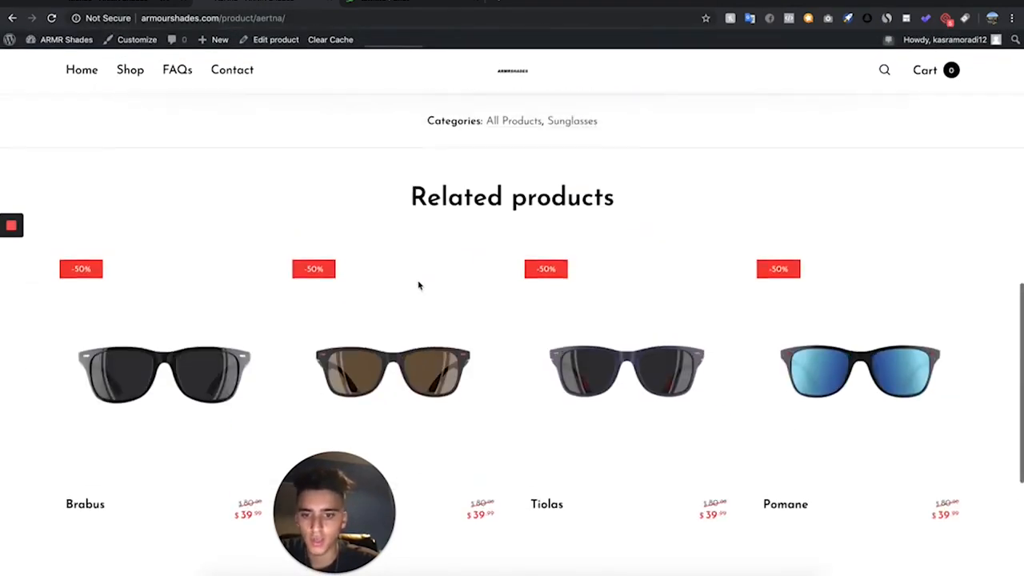
{"action": "scroll", "coordinate": [416, 290], "scroll_direction": "down", "scroll_amount": 4}
{"action": "scroll", "coordinate": [417, 293], "scroll_direction": "up", "scroll_amount": 10}
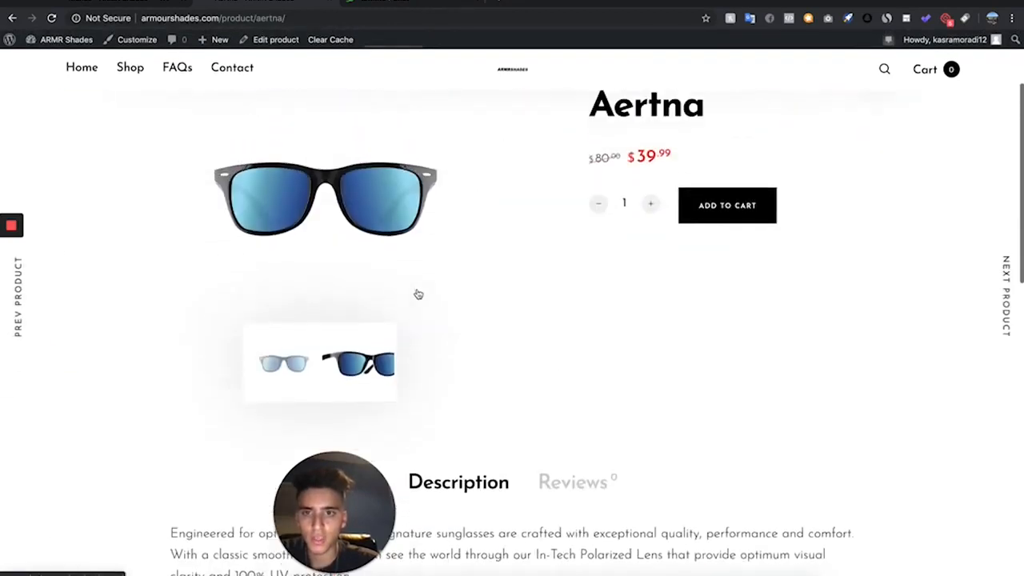
{"action": "scroll", "coordinate": [418, 293], "scroll_direction": "down", "scroll_amount": 4}
{"action": "scroll", "coordinate": [417, 293], "scroll_direction": "up", "scroll_amount": 4}
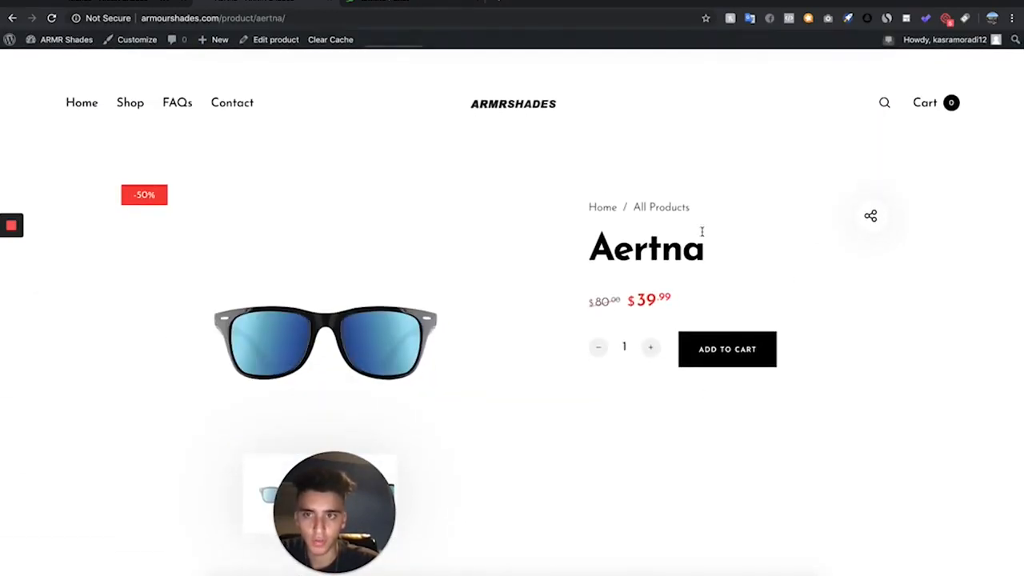
{"action": "left_click_drag", "start_coordinate": [698, 209], "coordinate": [596, 207]}
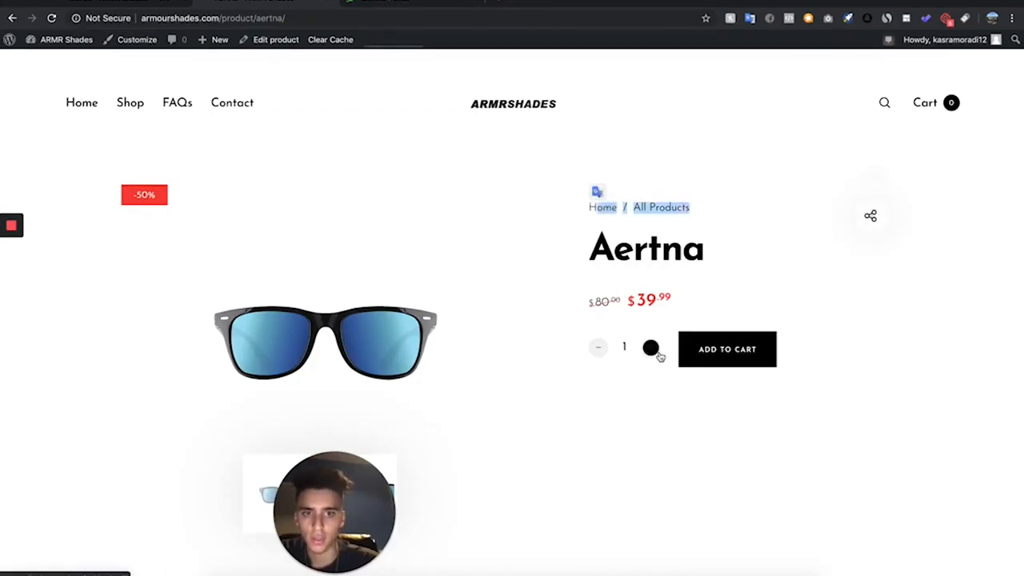
{"action": "scroll", "coordinate": [599, 490], "scroll_direction": "down", "scroll_amount": 2}
{"action": "scroll", "coordinate": [599, 488], "scroll_direction": "down", "scroll_amount": 4}
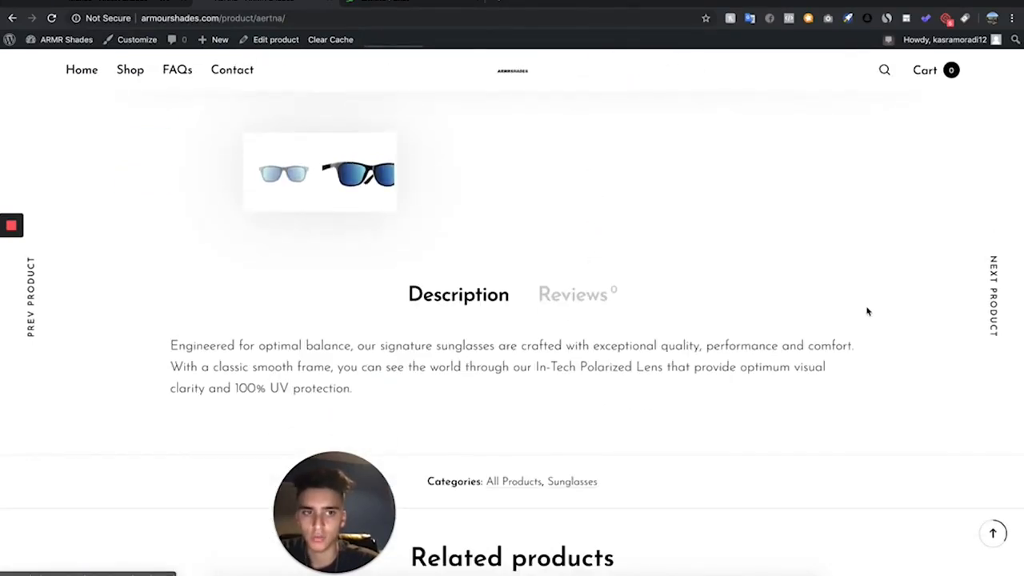
{"action": "scroll", "coordinate": [865, 391], "scroll_direction": "down", "scroll_amount": 2}
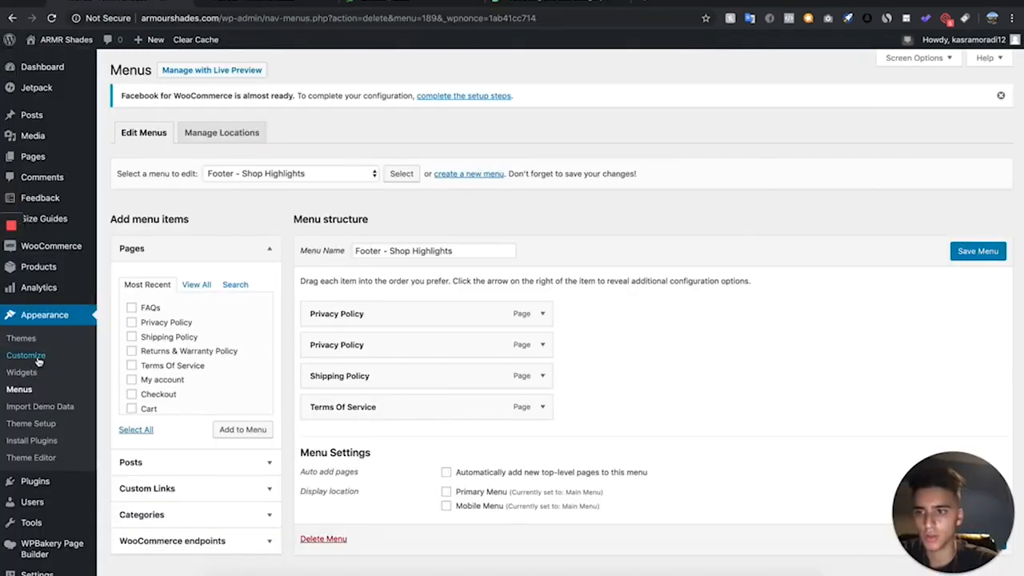
- Hide the product categories line by adding the custom CSS ".product_meta { display:none; }" in the theme customizer
{"action": "left_click", "coordinate": [36, 360]}
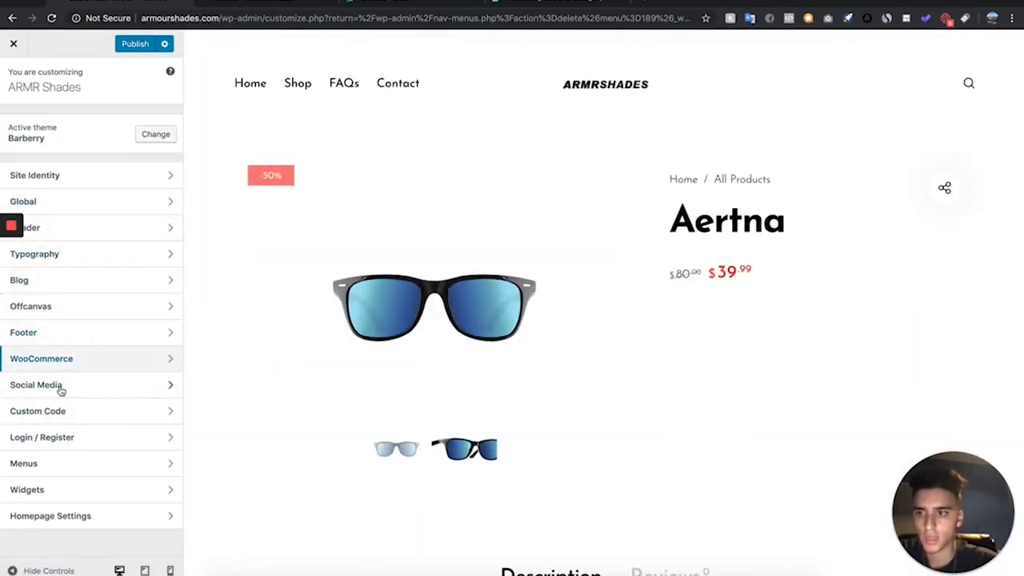
{"action": "left_click", "coordinate": [80, 411]}
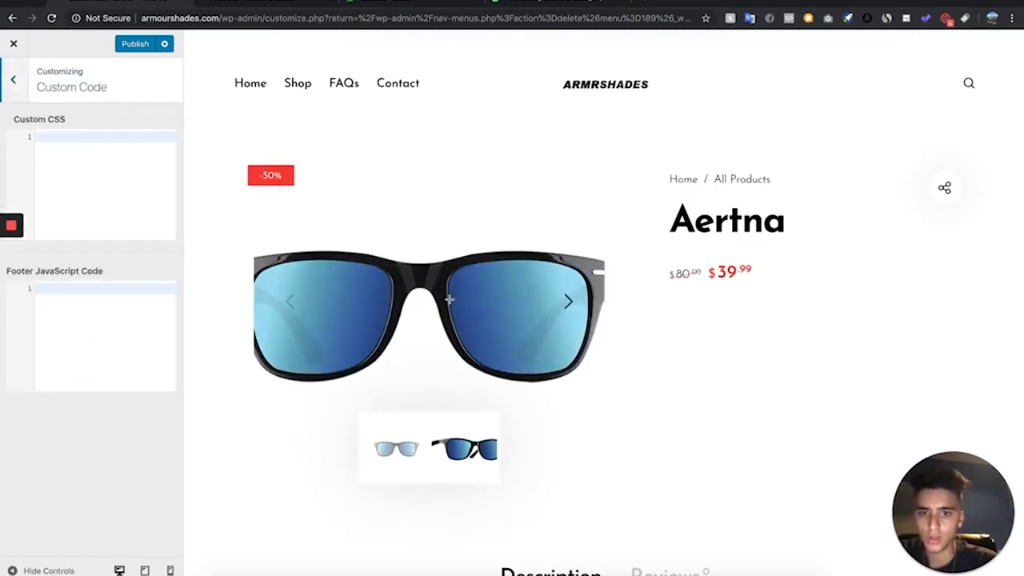
{"action": "scroll", "coordinate": [451, 302], "scroll_direction": "down", "scroll_amount": 5}
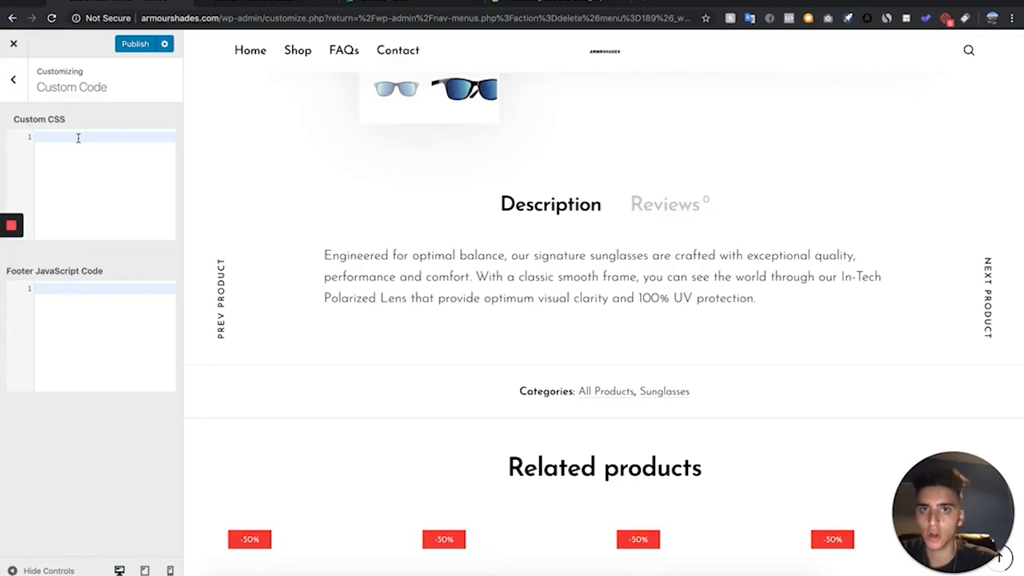
{"action": "type", "text": ".product_meta {     display:none; }"}
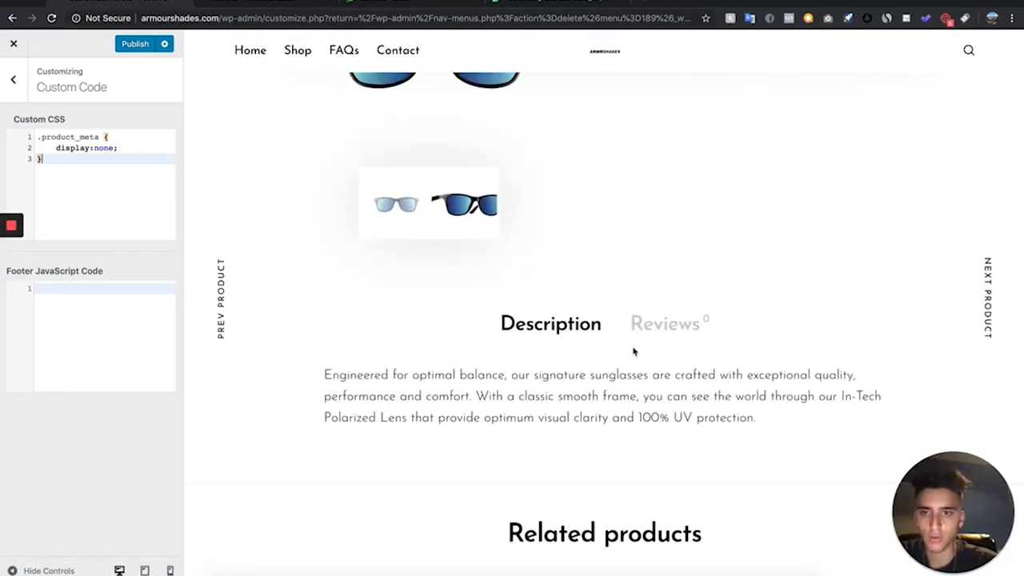
{"action": "scroll", "coordinate": [633, 351], "scroll_direction": "up", "scroll_amount": 3}
- Turn off Show Breadcrumbs and Product Page Share in the WooCommerce product page customization settings
{"action": "left_click", "coordinate": [12, 79]}
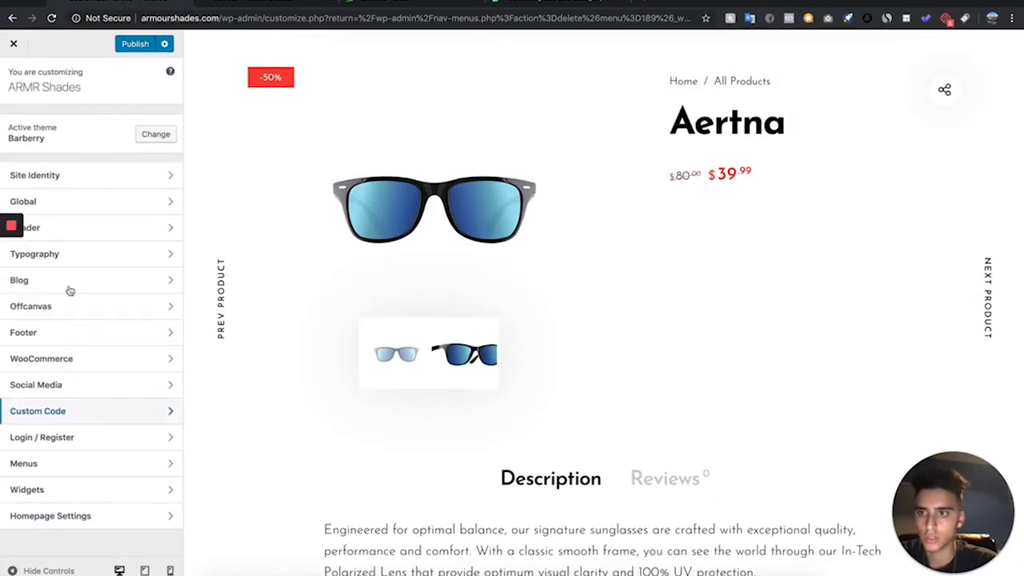
{"action": "left_click", "coordinate": [98, 366]}
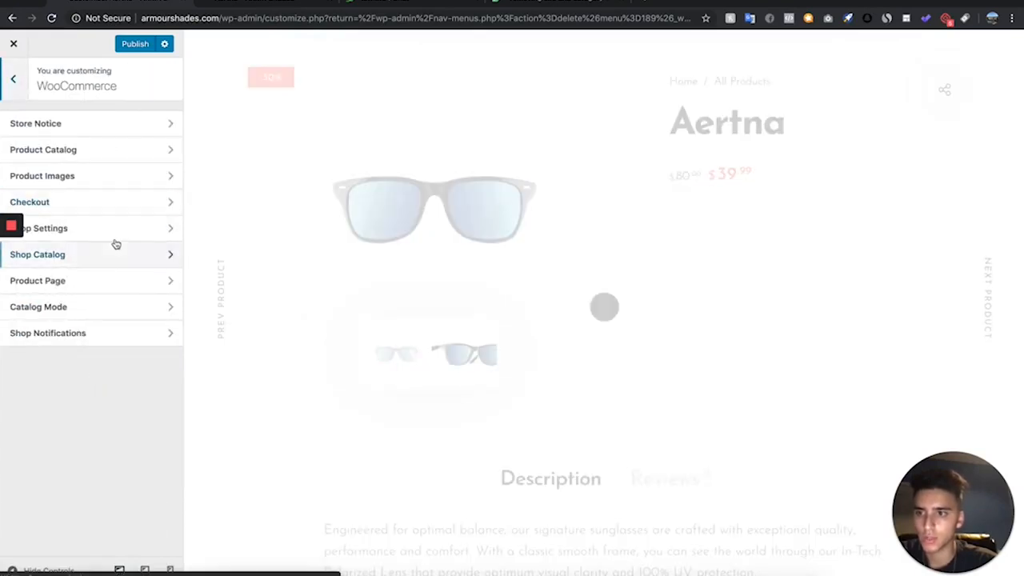
{"action": "left_click", "coordinate": [84, 281]}
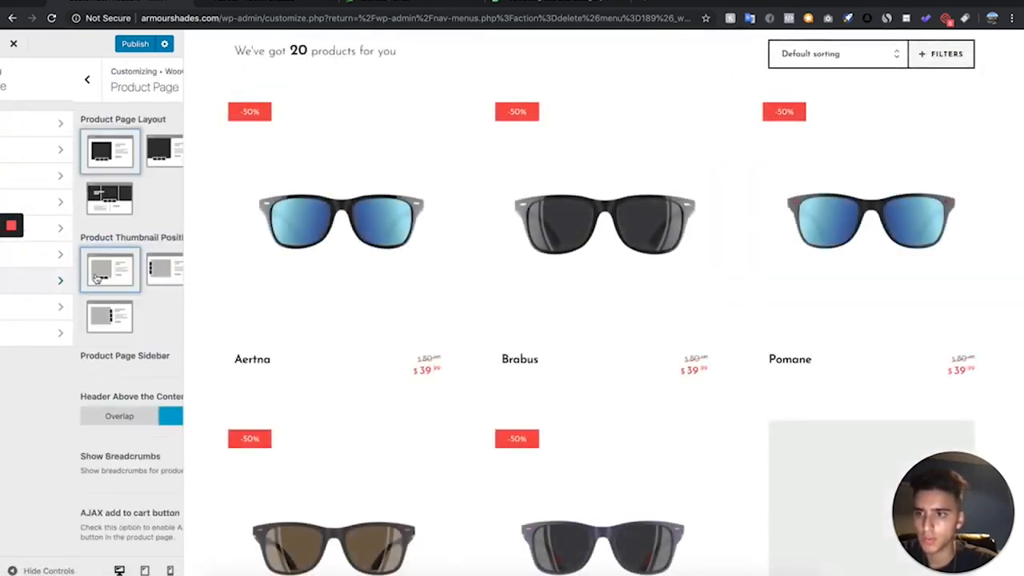
{"action": "scroll", "coordinate": [87, 384], "scroll_direction": "down", "scroll_amount": 4}
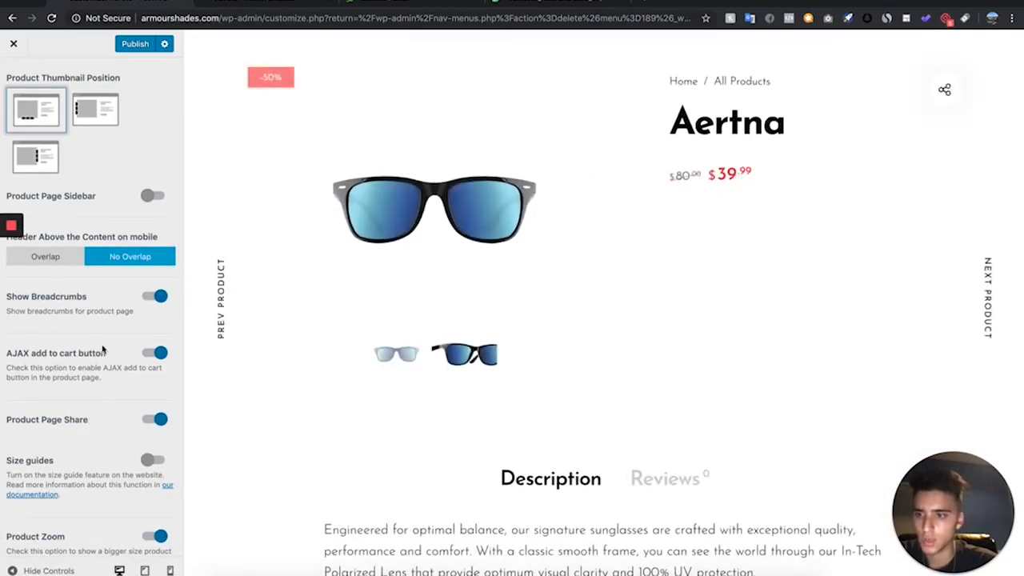
{"action": "scroll", "coordinate": [106, 402], "scroll_direction": "up", "scroll_amount": 4}
{"action": "left_click", "coordinate": [155, 455]}
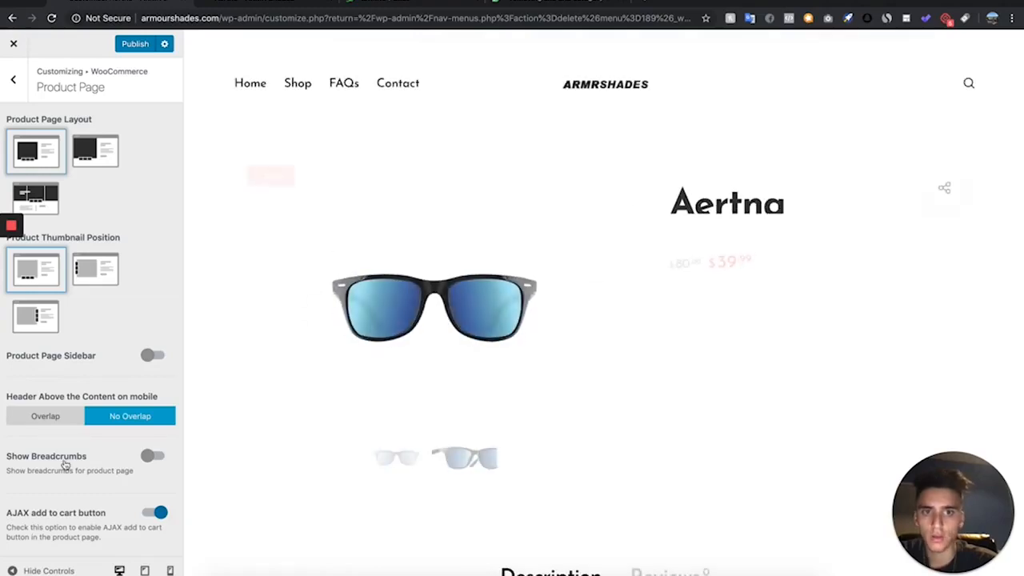
{"action": "scroll", "coordinate": [128, 400], "scroll_direction": "down", "scroll_amount": 4}
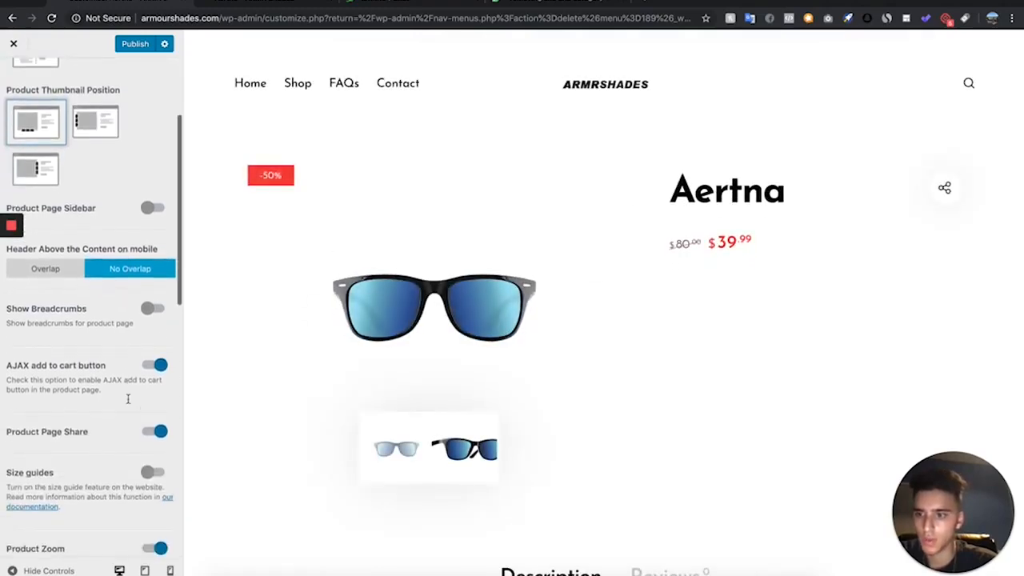
{"action": "left_click", "coordinate": [152, 429]}
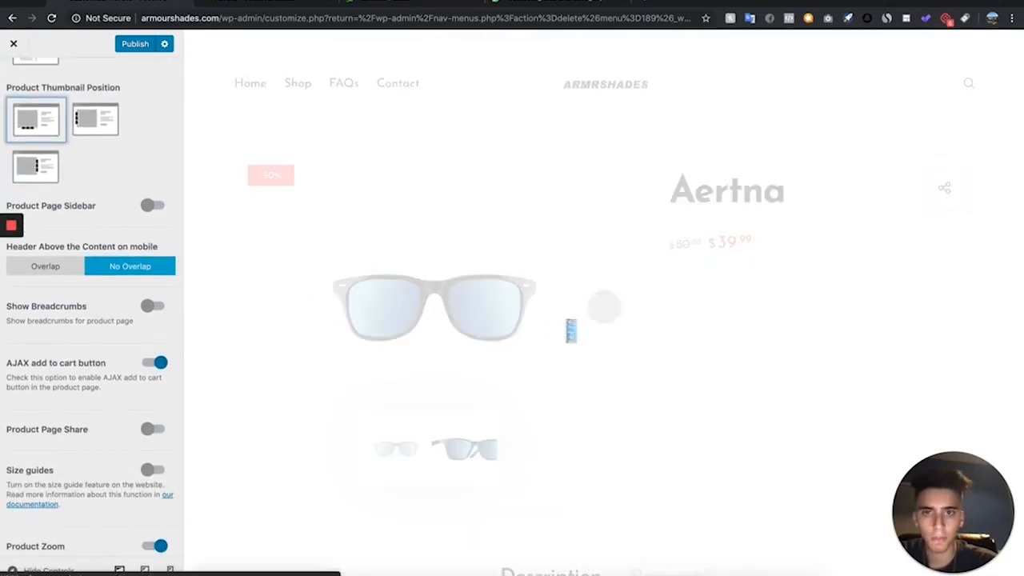
- Turn off Product Zoom and Product Navigation in the WooCommerce product page customization settings
{"action": "scroll", "coordinate": [566, 322], "scroll_direction": "down", "scroll_amount": 10}
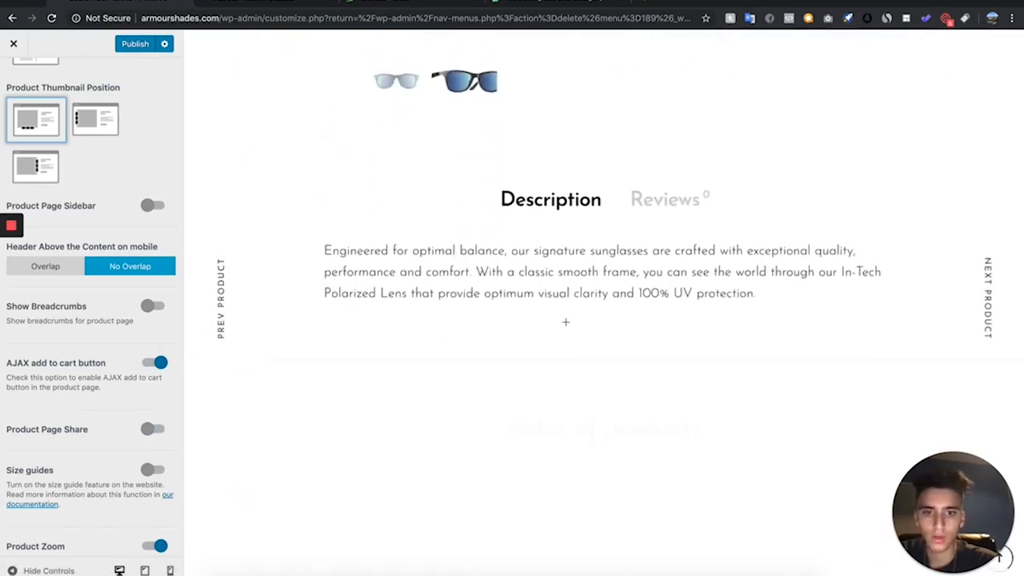
{"action": "scroll", "coordinate": [566, 324], "scroll_direction": "up", "scroll_amount": 3}
{"action": "scroll", "coordinate": [101, 491], "scroll_direction": "down", "scroll_amount": 2}
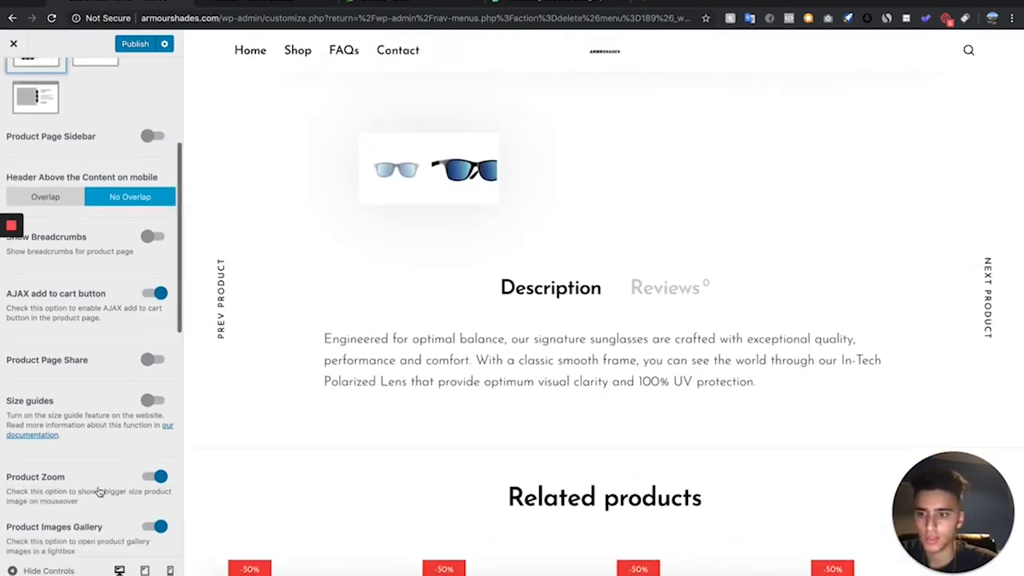
{"action": "scroll", "coordinate": [307, 201], "scroll_direction": "up", "scroll_amount": 3}
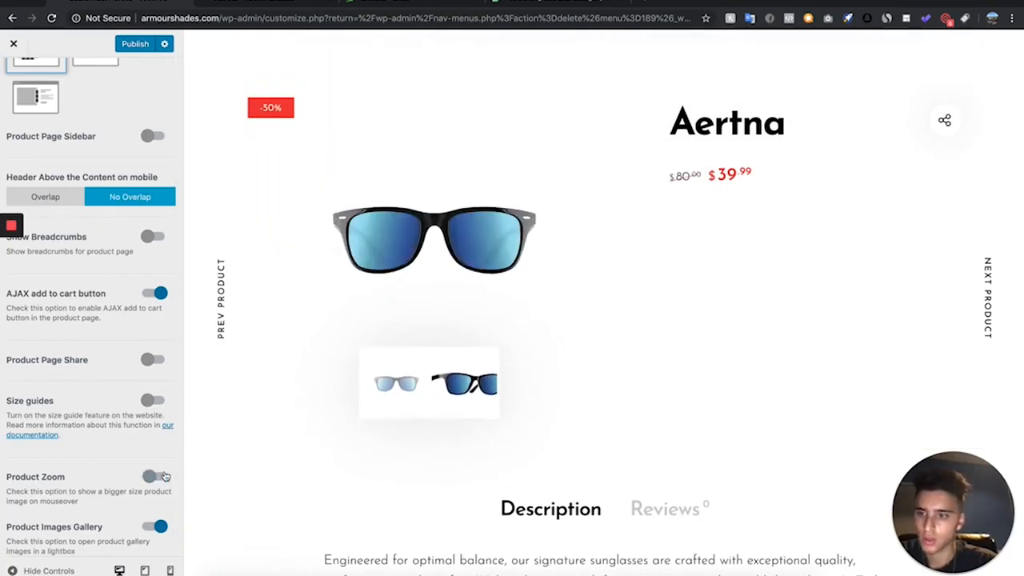
{"action": "scroll", "coordinate": [80, 504], "scroll_direction": "down", "scroll_amount": 5}
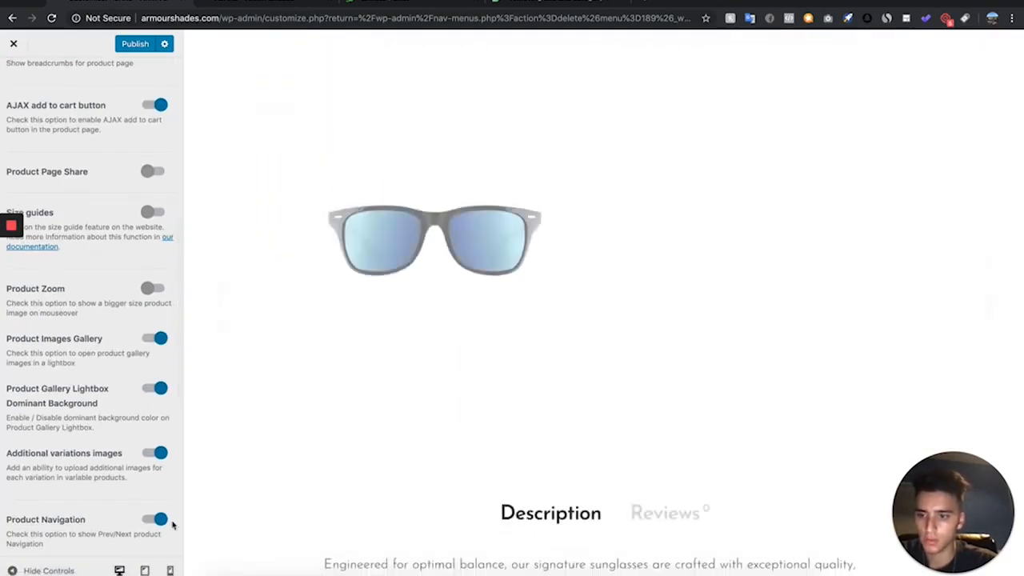
{"action": "left_click", "coordinate": [157, 520]}
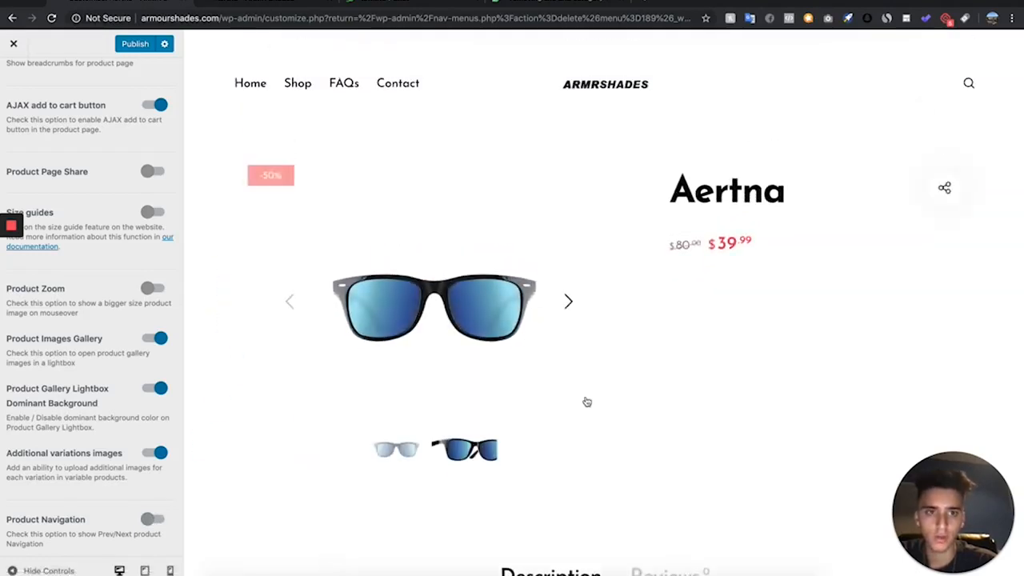
- Turn off Upsells Products in the product page customization settings and publish the changes
{"action": "scroll", "coordinate": [121, 241], "scroll_direction": "up", "scroll_amount": 2}
{"action": "scroll", "coordinate": [121, 241], "scroll_direction": "down", "scroll_amount": 4}
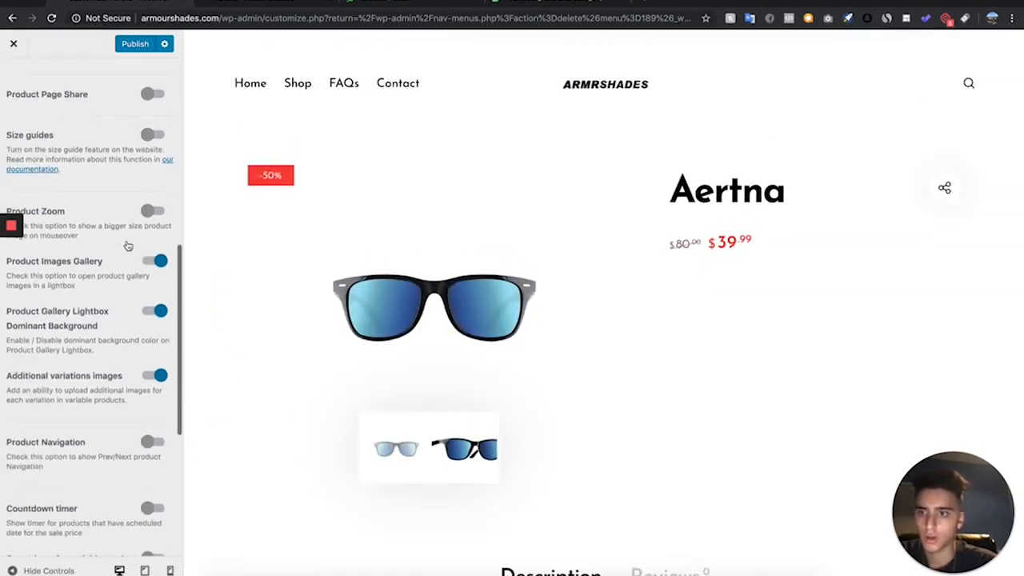
{"action": "scroll", "coordinate": [129, 246], "scroll_direction": "down", "scroll_amount": 9}
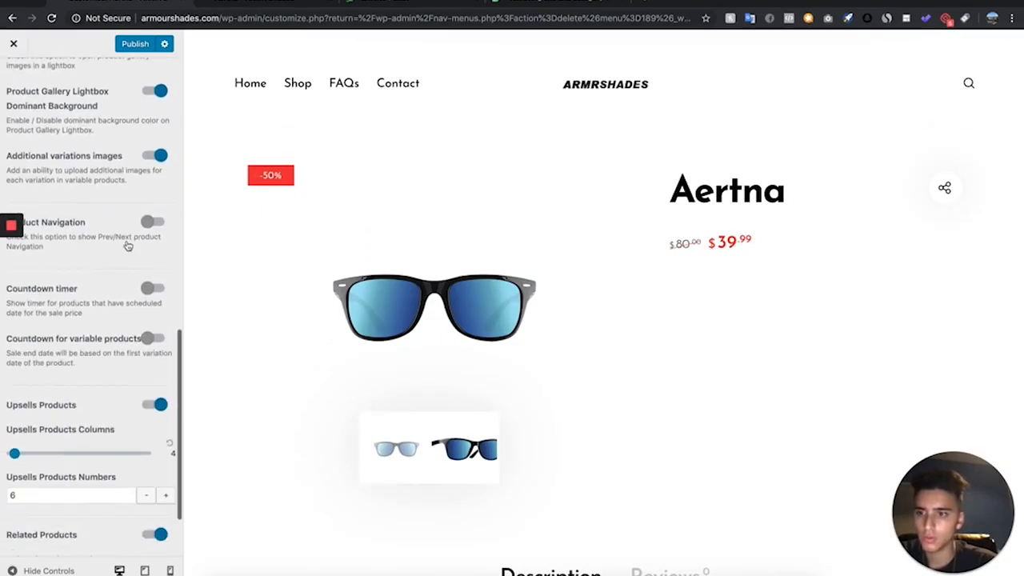
{"action": "left_click", "coordinate": [160, 317]}
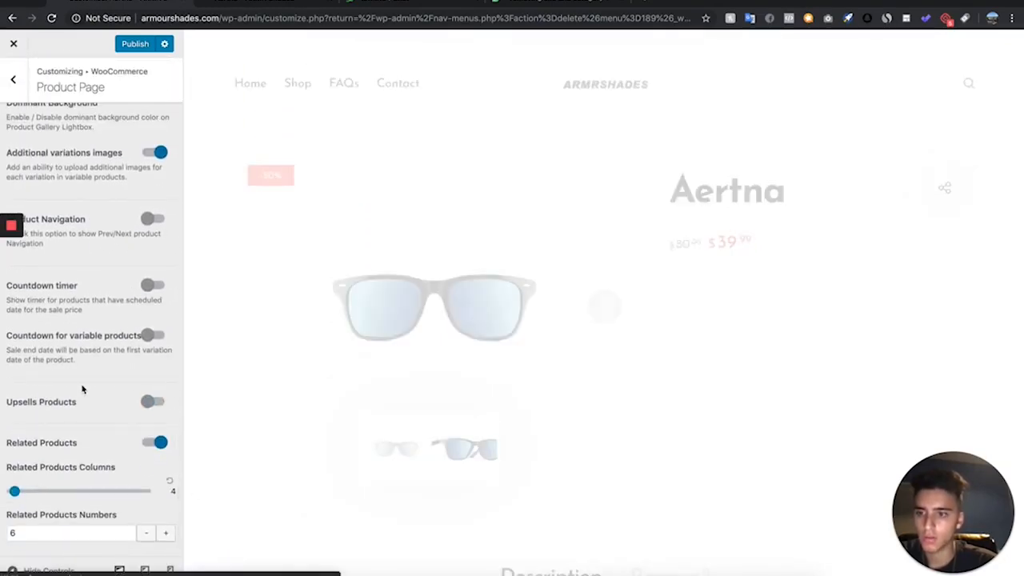
{"action": "scroll", "coordinate": [82, 390], "scroll_direction": "up", "scroll_amount": 3}
{"action": "scroll", "coordinate": [83, 390], "scroll_direction": "up", "scroll_amount": 12}
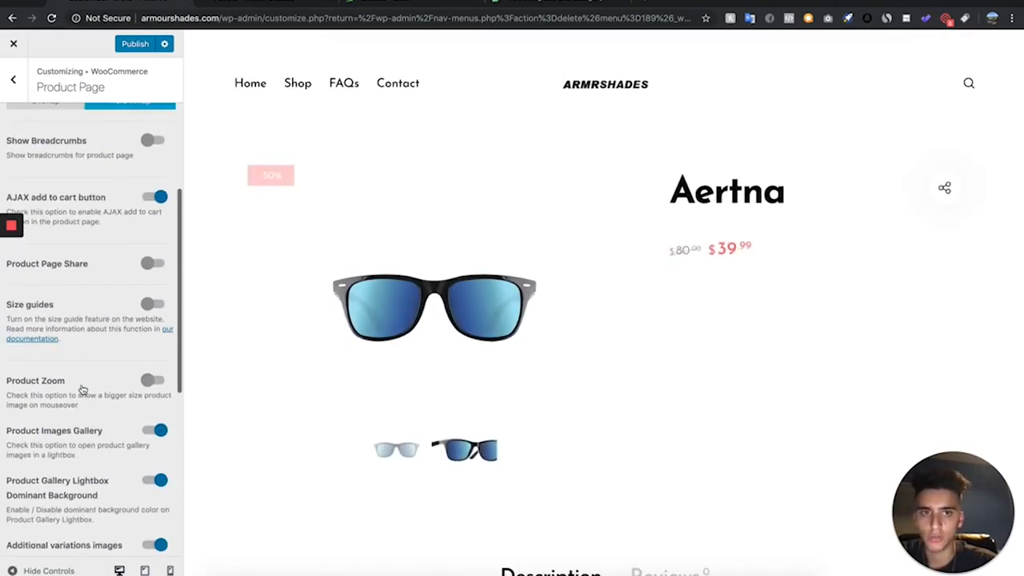
{"action": "scroll", "coordinate": [83, 389], "scroll_direction": "up", "scroll_amount": 3}
{"action": "scroll", "coordinate": [85, 389], "scroll_direction": "down", "scroll_amount": 5}
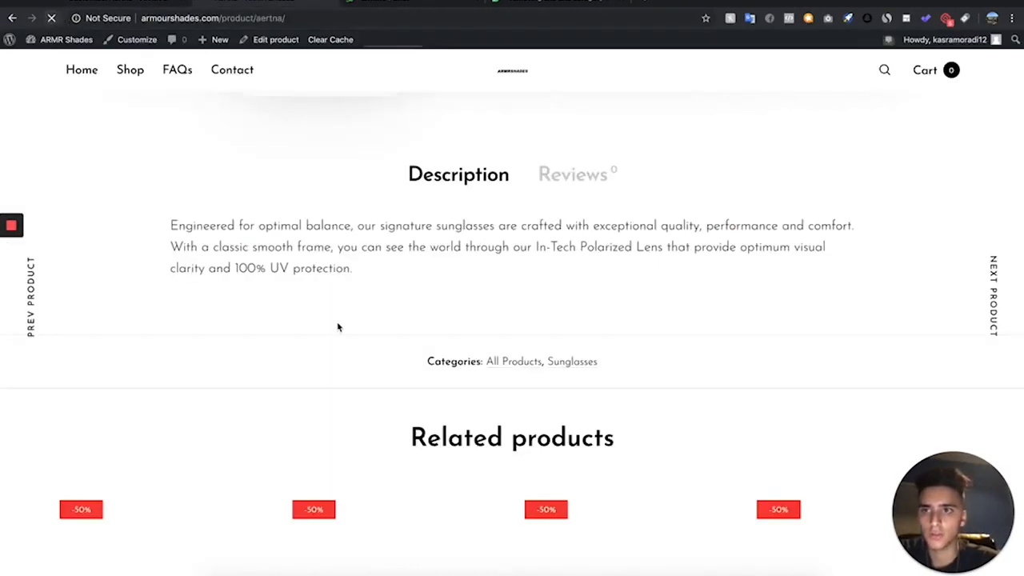
- Examine the live Aertna product page, including its description, reviews section and related products
{"action": "scroll", "coordinate": [338, 326], "scroll_direction": "up", "scroll_amount": 6}
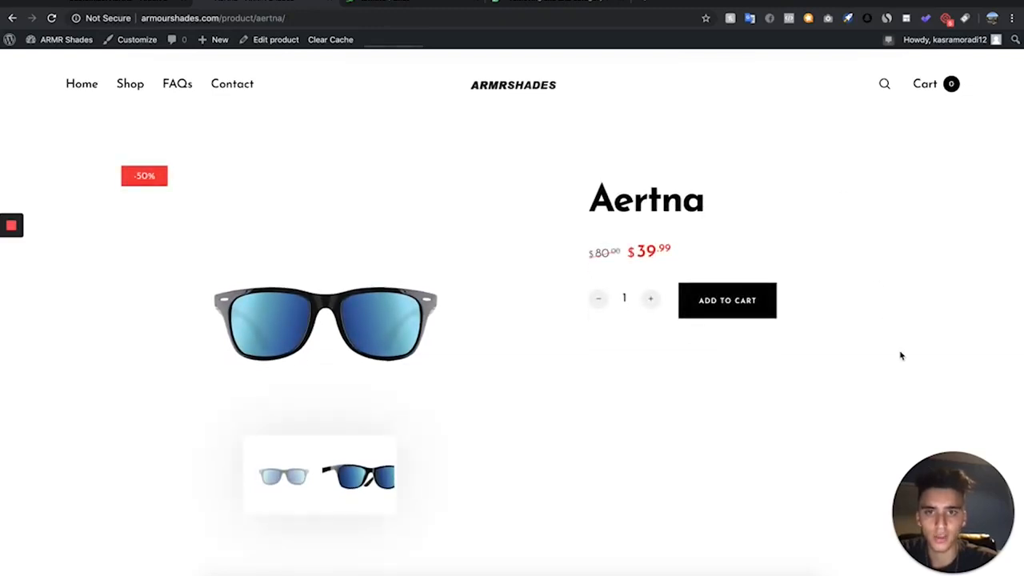
{"action": "scroll", "coordinate": [901, 354], "scroll_direction": "down", "scroll_amount": 5}
{"action": "scroll", "coordinate": [901, 356], "scroll_direction": "down", "scroll_amount": 4}
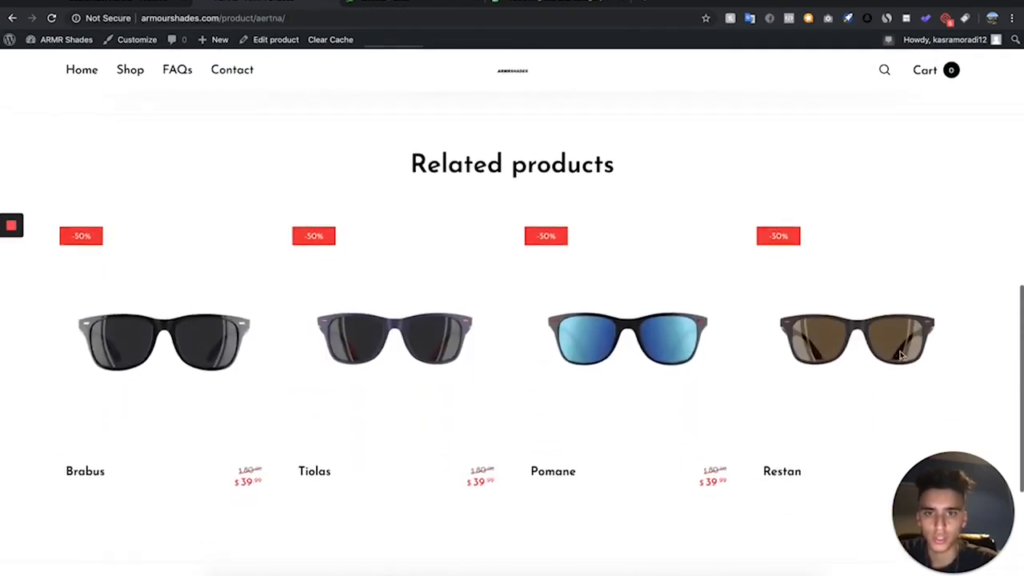
{"action": "scroll", "coordinate": [900, 354], "scroll_direction": "up", "scroll_amount": 8}
{"action": "scroll", "coordinate": [901, 355], "scroll_direction": "down", "scroll_amount": 4}
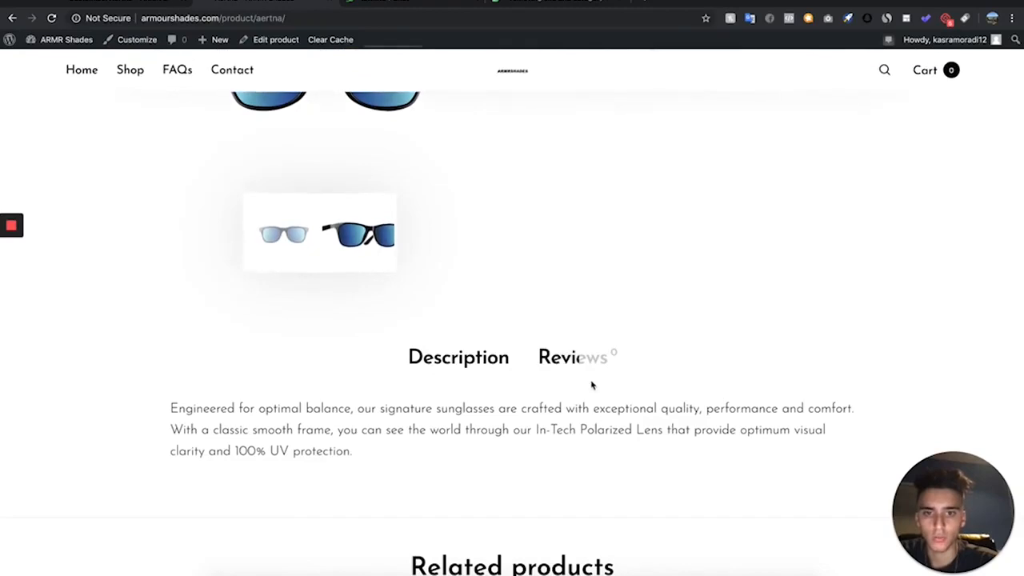
- Disable product reviews in the WooCommerce Products settings and save the changes
{"action": "left_click", "coordinate": [134, 42]}
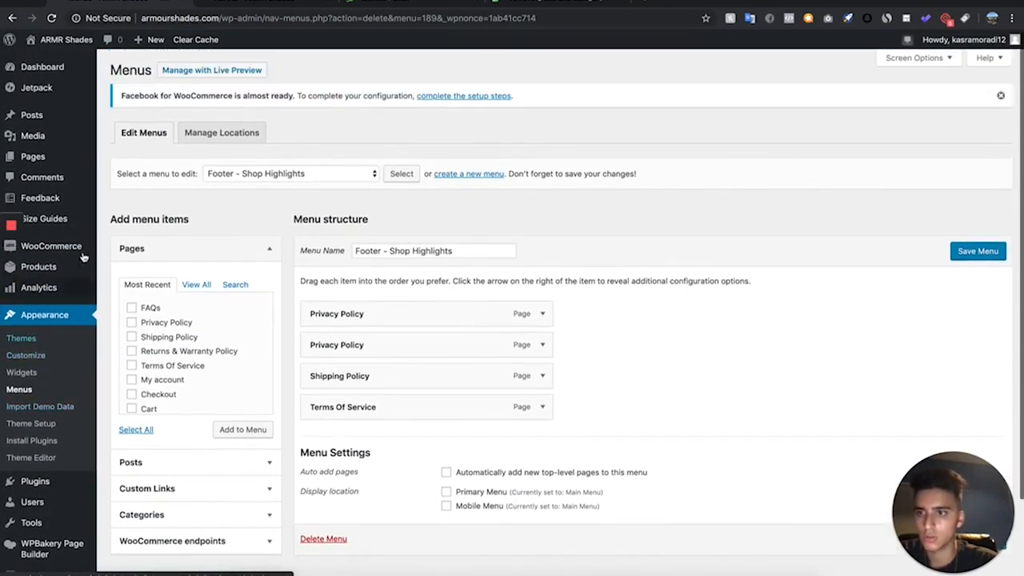
{"action": "mouse_move", "coordinate": [56, 246]}
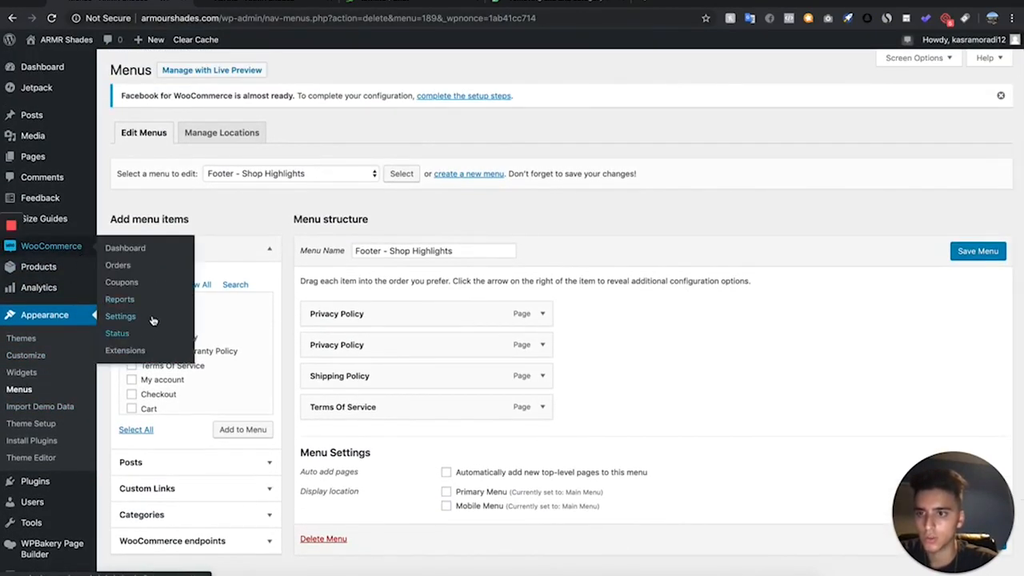
{"action": "left_click", "coordinate": [120, 317]}
{"action": "scroll", "coordinate": [223, 182], "scroll_direction": "down", "scroll_amount": 3}
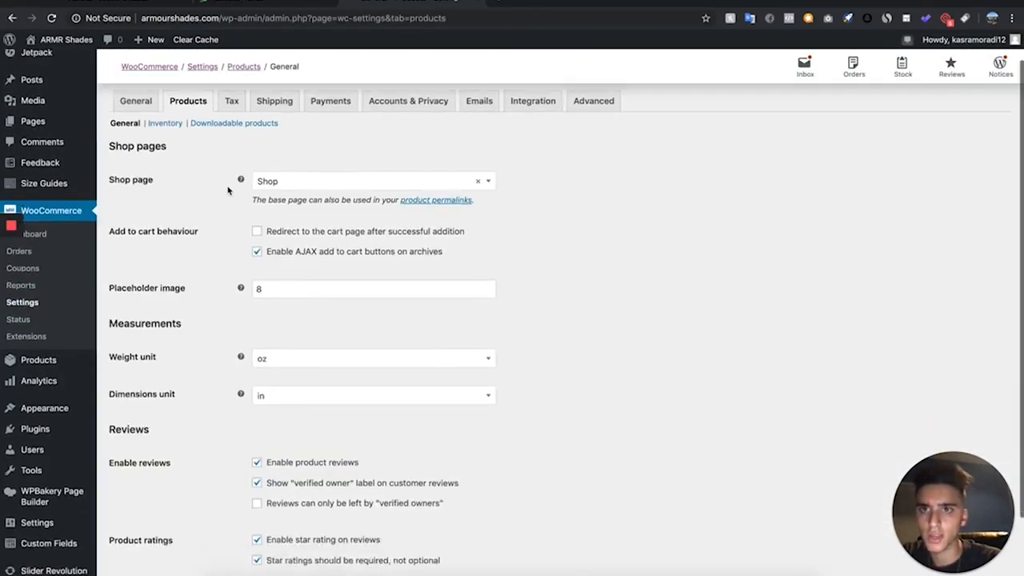
{"action": "scroll", "coordinate": [229, 191], "scroll_direction": "up", "scroll_amount": 1}
{"action": "scroll", "coordinate": [228, 191], "scroll_direction": "down", "scroll_amount": 1}
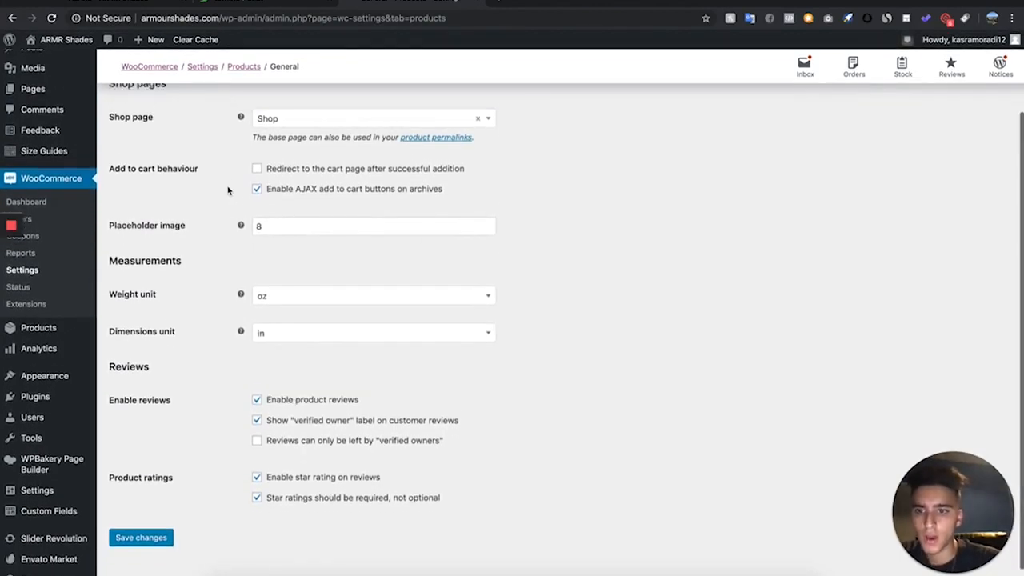
{"action": "left_click", "coordinate": [276, 385]}
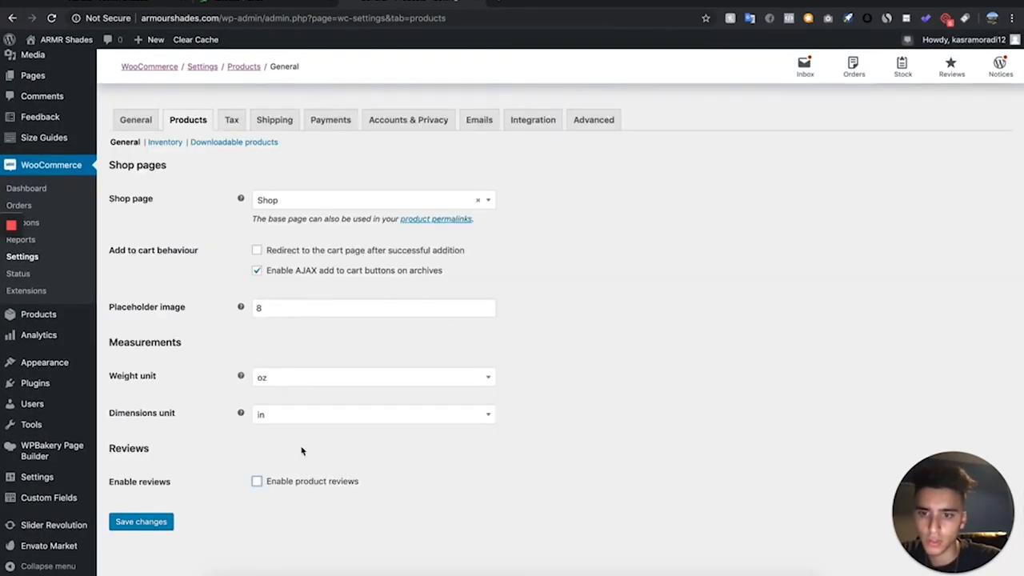
{"action": "left_click", "coordinate": [148, 524]}
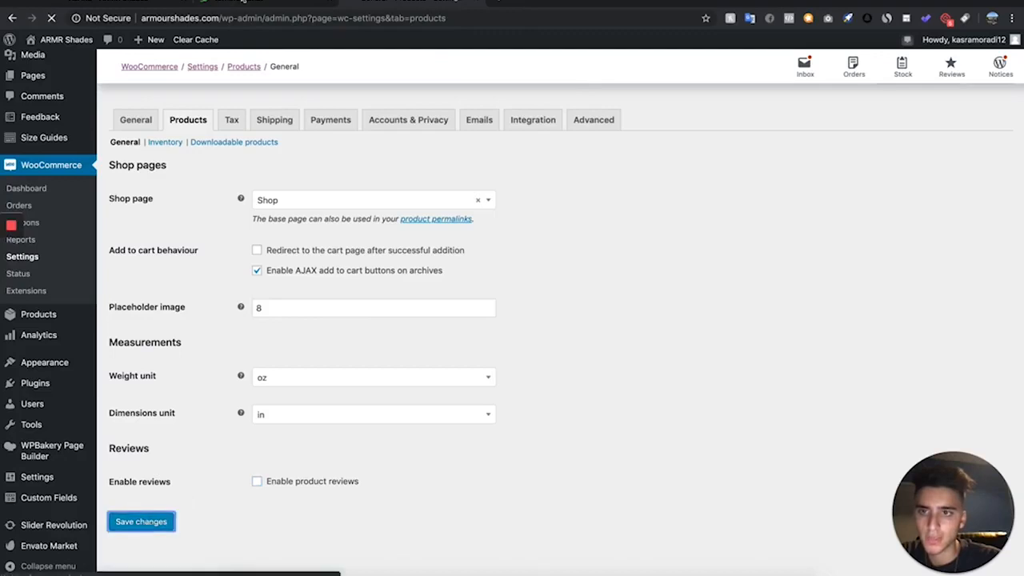
- Reload the Aertna product page and examine its description area, related products and footer
{"action": "left_click", "coordinate": [502, 2]}
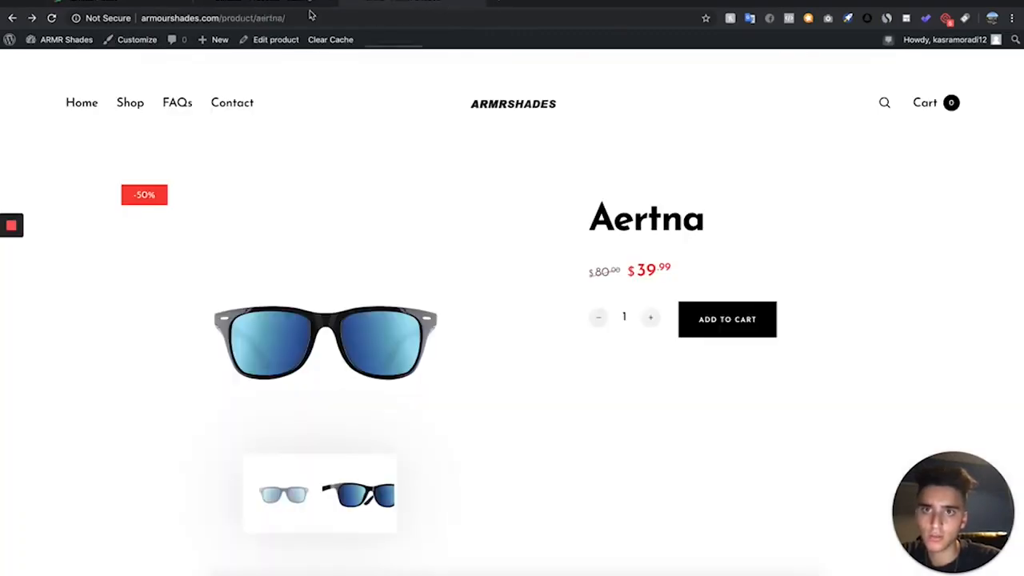
{"action": "key", "text": "super+r"}
{"action": "scroll", "coordinate": [427, 247], "scroll_direction": "down", "scroll_amount": 3}
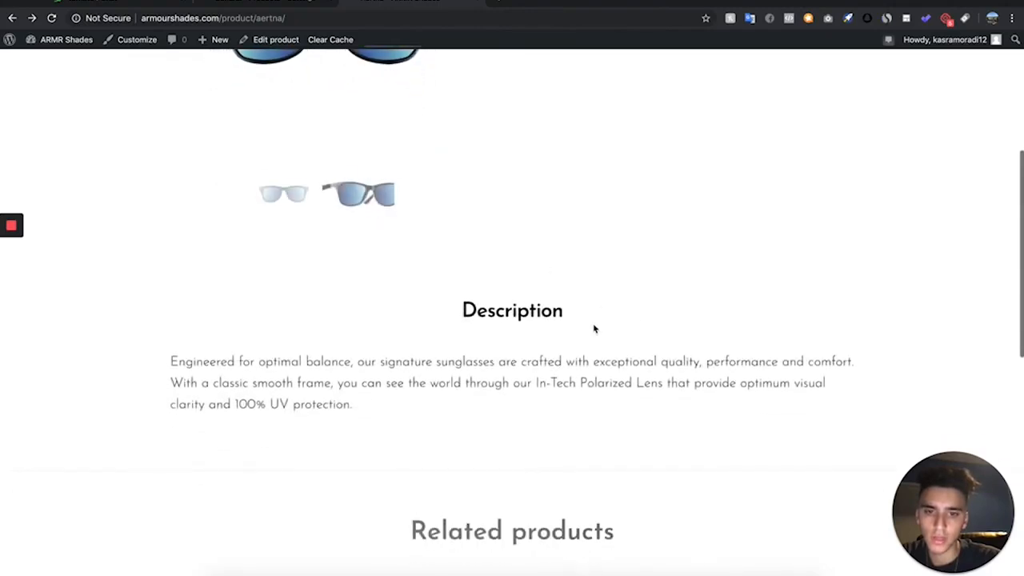
{"action": "scroll", "coordinate": [591, 318], "scroll_direction": "up", "scroll_amount": 7}
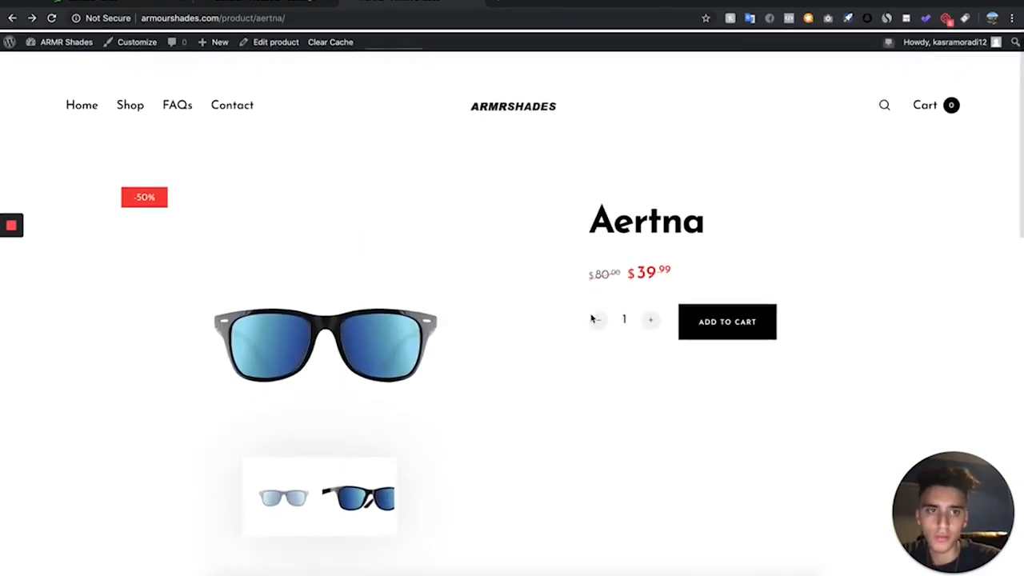
{"action": "scroll", "coordinate": [456, 268], "scroll_direction": "down", "scroll_amount": 3}
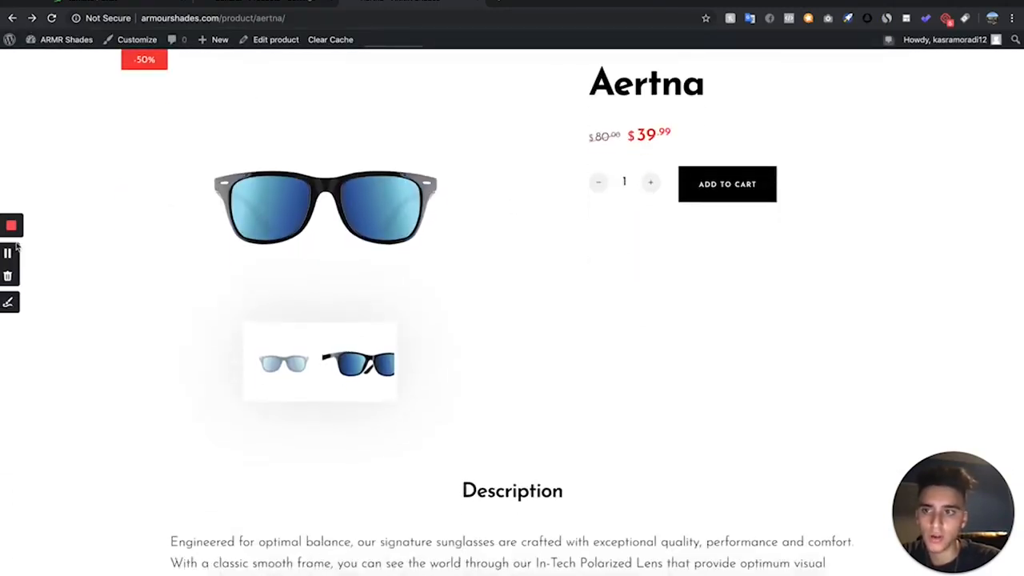
{"action": "scroll", "coordinate": [205, 156], "scroll_direction": "down", "scroll_amount": 15}
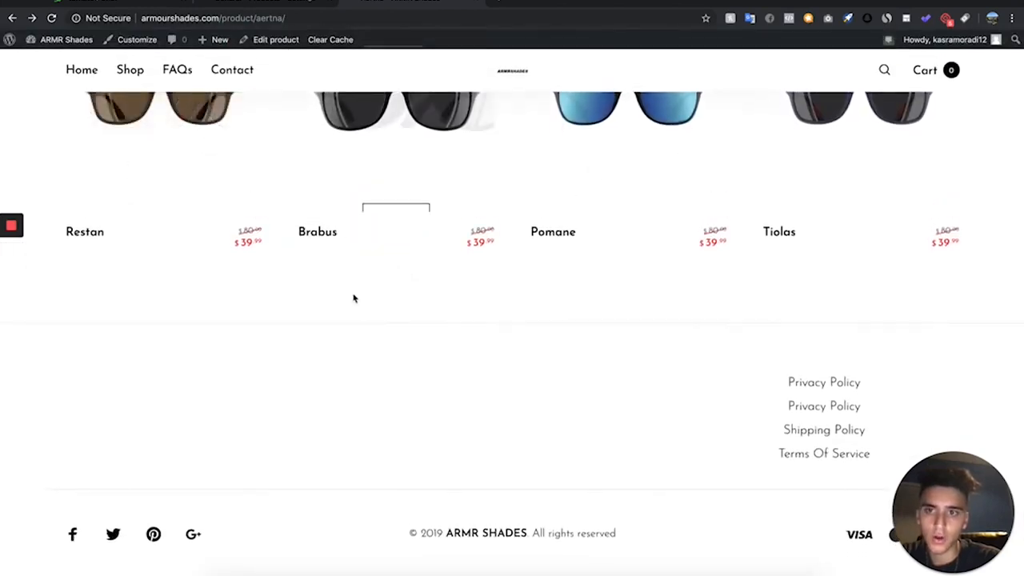
{"action": "scroll", "coordinate": [352, 297], "scroll_direction": "up", "scroll_amount": 10}
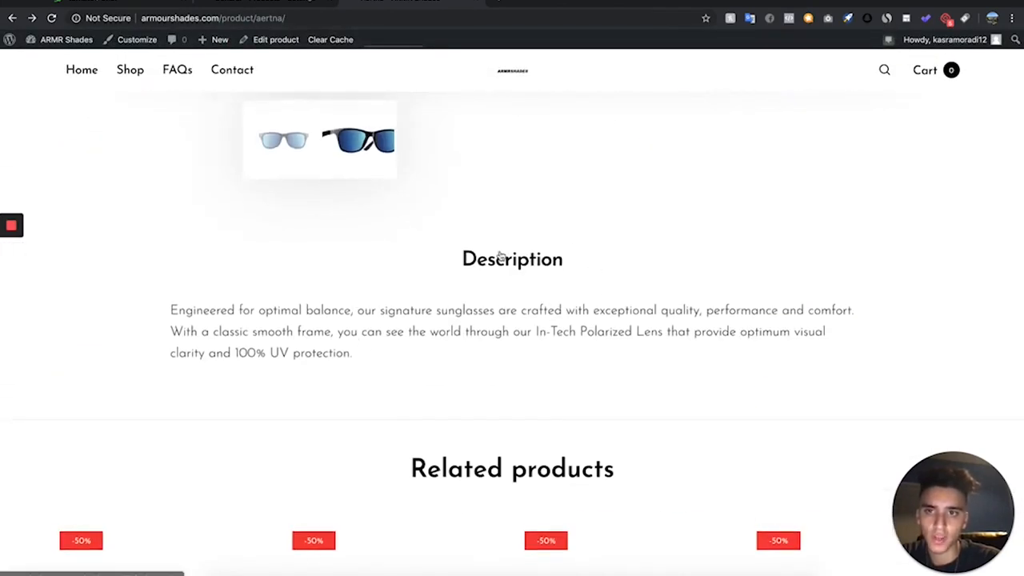
{"action": "scroll", "coordinate": [512, 256], "scroll_direction": "up", "scroll_amount": 5}
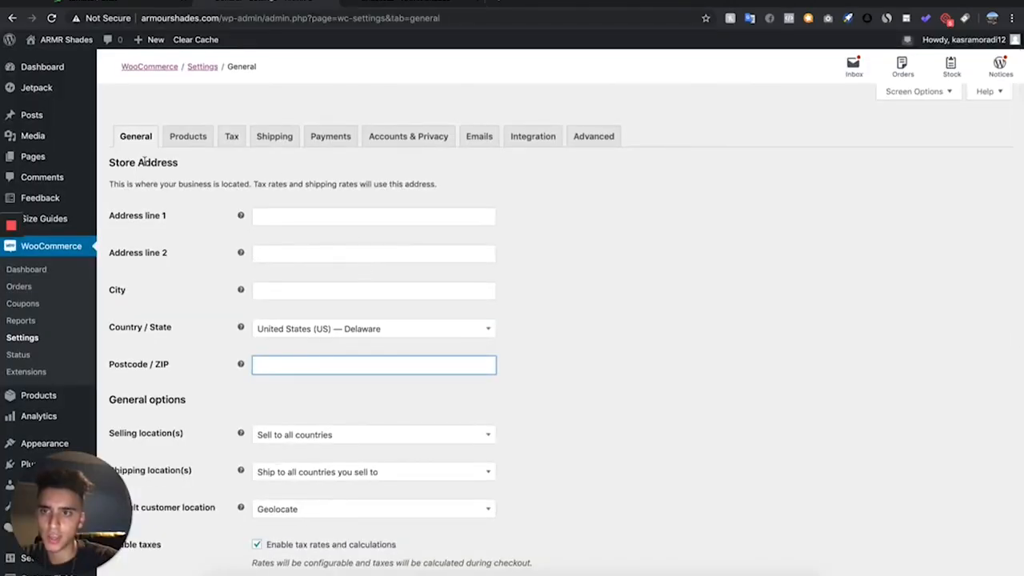
- Disable tax rates and calculations in the WooCommerce General settings and save the changes
{"action": "scroll", "coordinate": [232, 208], "scroll_direction": "down", "scroll_amount": 2}
{"action": "scroll", "coordinate": [232, 208], "scroll_direction": "up", "scroll_amount": 2}
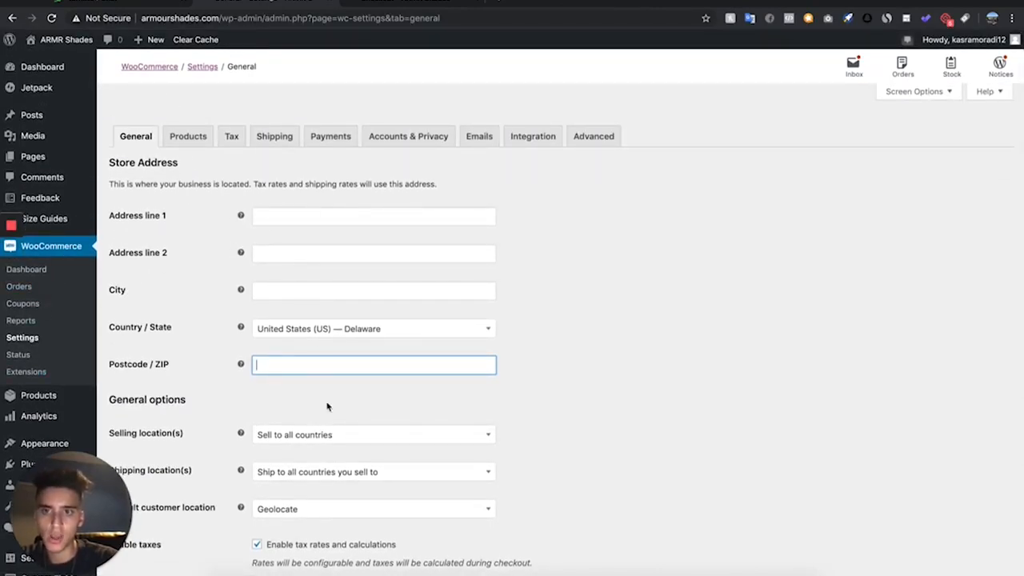
{"action": "left_click", "coordinate": [528, 337]}
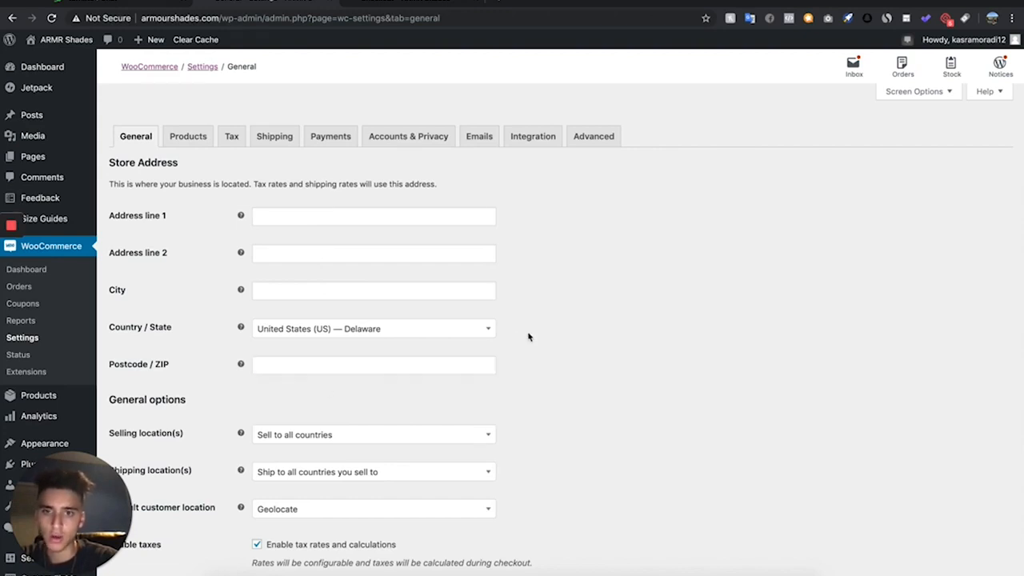
{"action": "scroll", "coordinate": [528, 337], "scroll_direction": "down", "scroll_amount": 3}
{"action": "scroll", "coordinate": [529, 337], "scroll_direction": "down", "scroll_amount": 2}
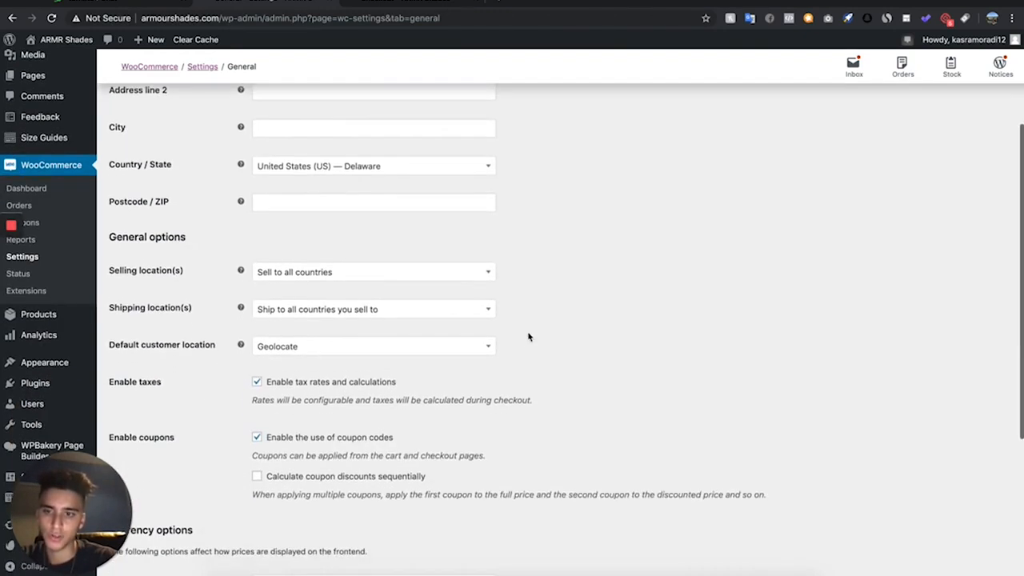
{"action": "left_click", "coordinate": [349, 331]}
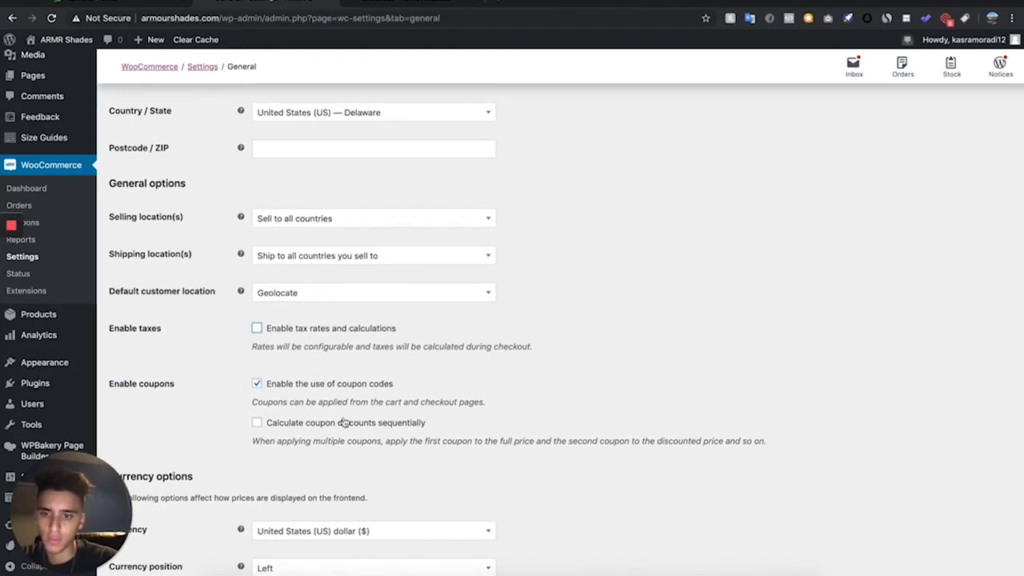
{"action": "scroll", "coordinate": [343, 423], "scroll_direction": "down", "scroll_amount": 5}
{"action": "left_click", "coordinate": [152, 522]}
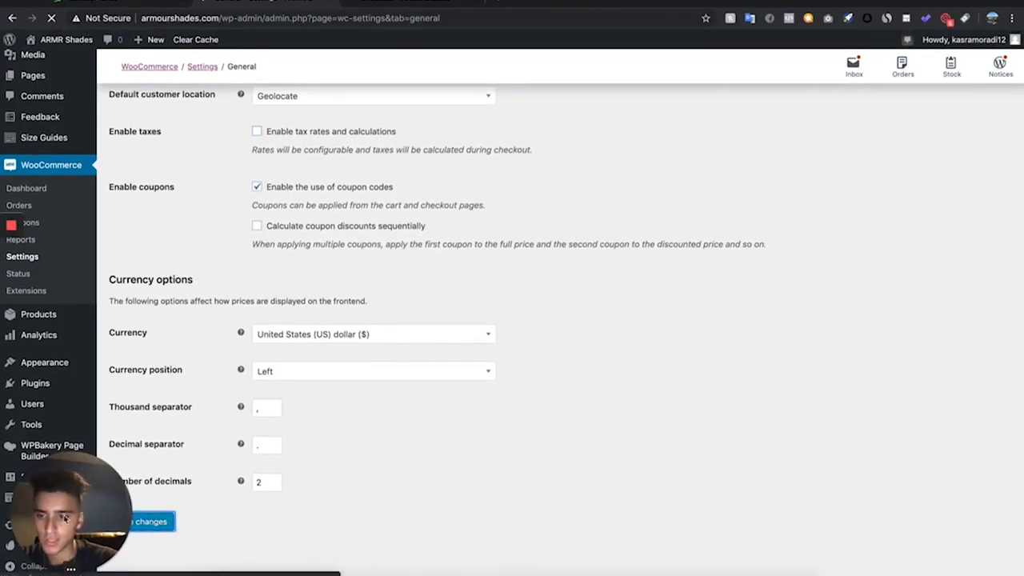
- Create a new WooCommerce shipping zone named Shipping, leaving its zone regions empty
{"action": "left_click", "coordinate": [273, 136]}
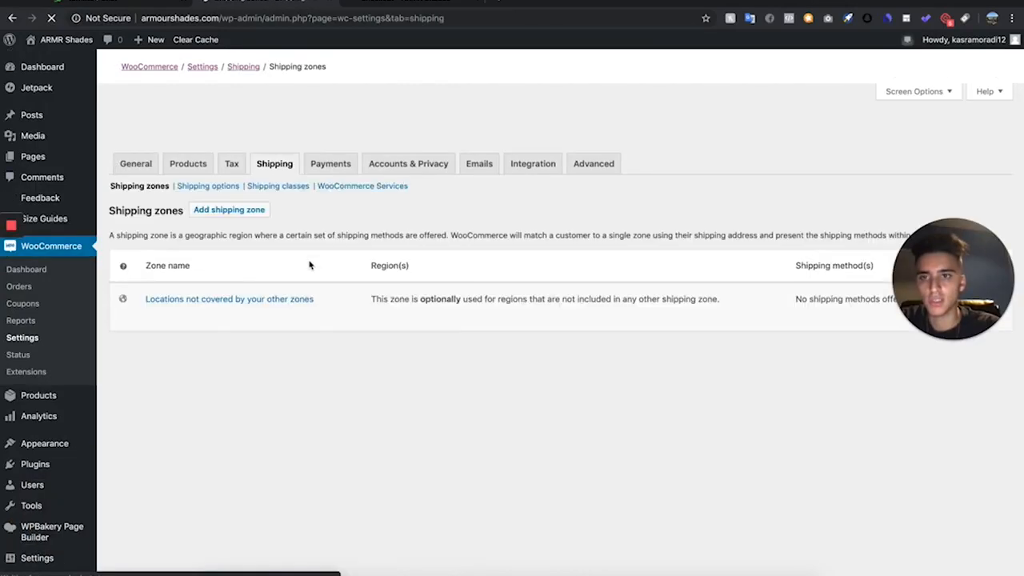
{"action": "scroll", "coordinate": [237, 477], "scroll_direction": "down", "scroll_amount": 3}
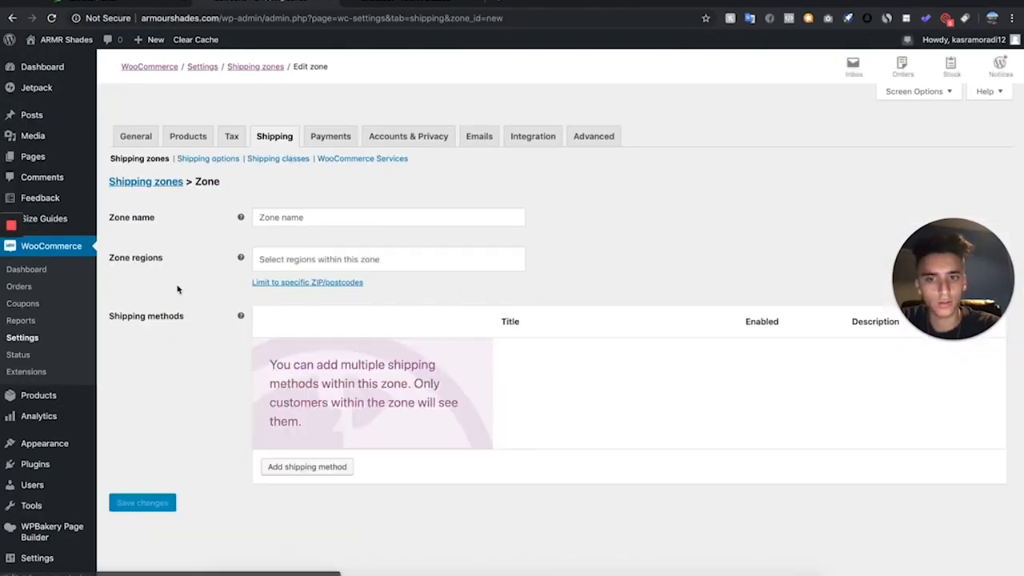
{"action": "type", "text": "Shipping"}
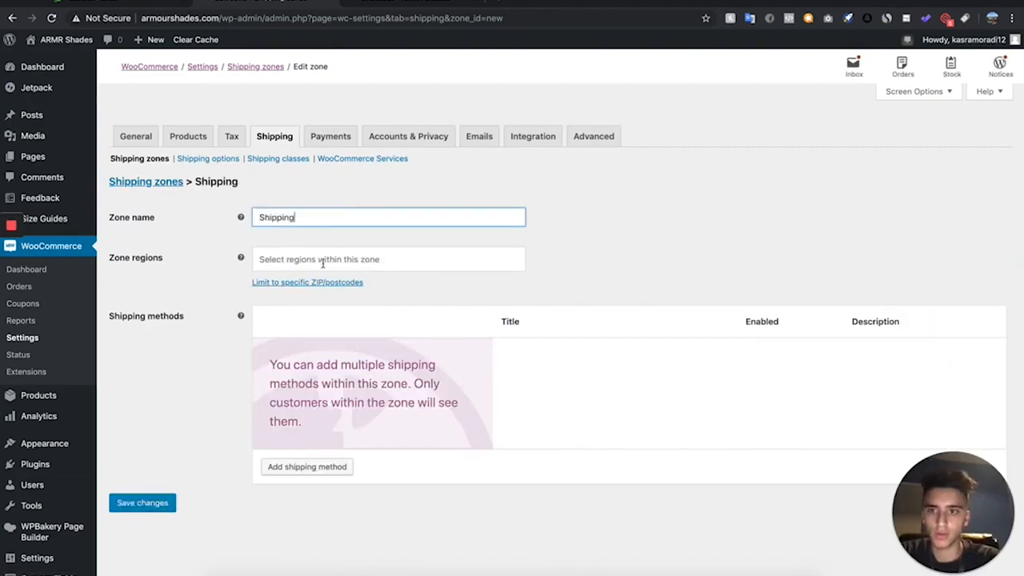
{"action": "left_click", "coordinate": [323, 263]}
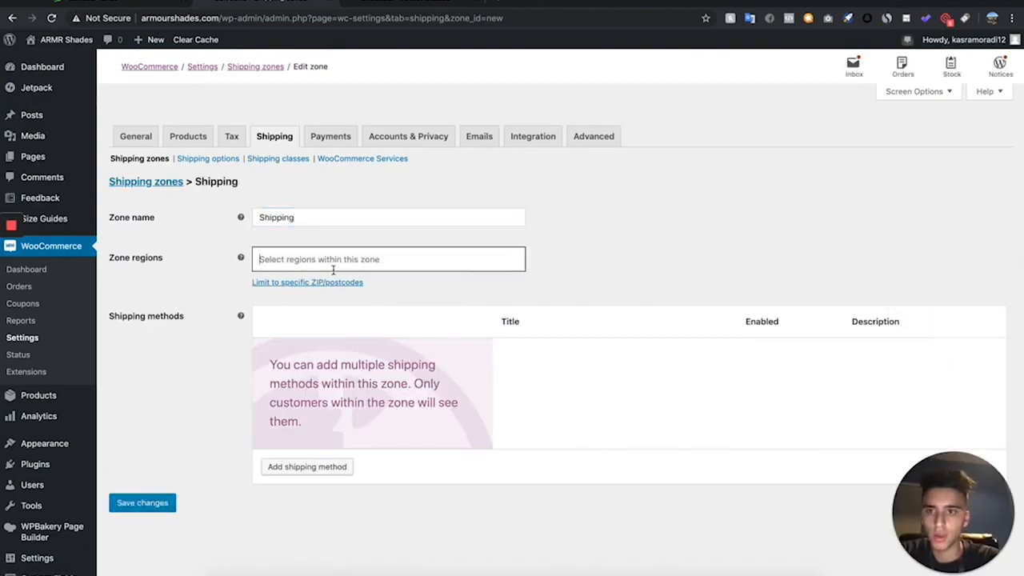
{"action": "left_click", "coordinate": [594, 270]}
- Add a Free shipping method to the Shipping zone
{"action": "left_click", "coordinate": [306, 465]}
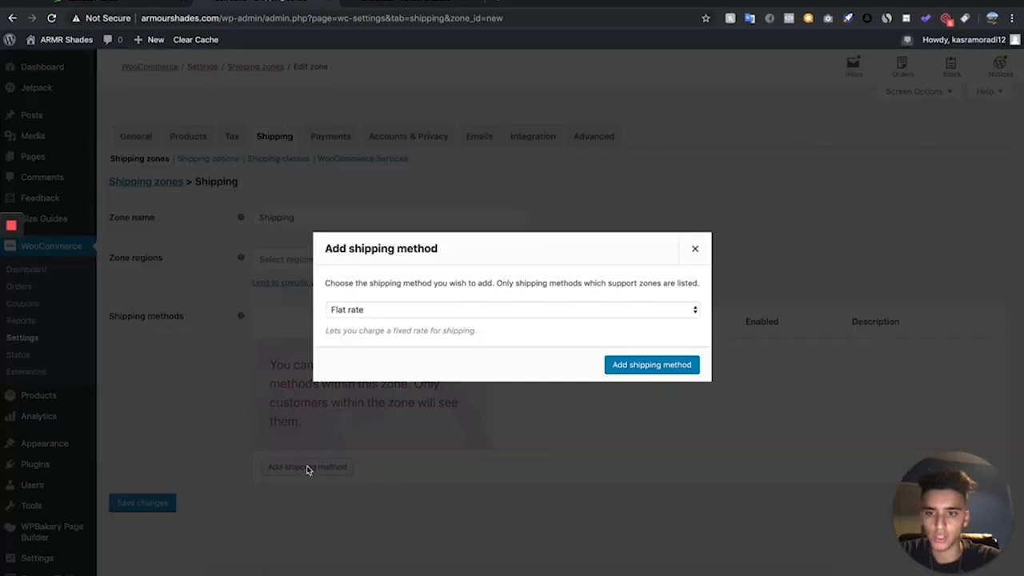
{"action": "left_click", "coordinate": [386, 312]}
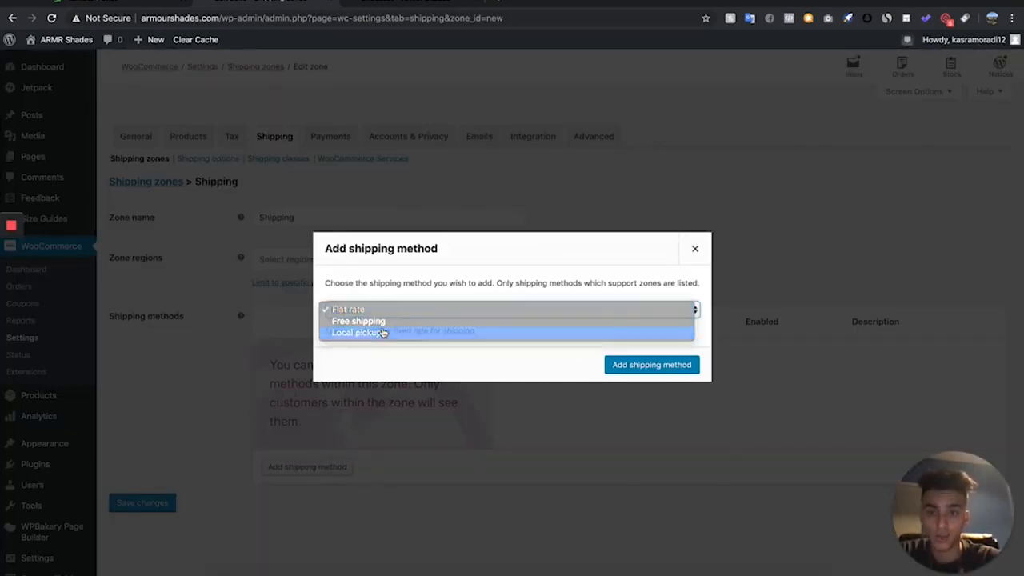
{"action": "left_click", "coordinate": [384, 332]}
{"action": "left_click", "coordinate": [393, 303]}
{"action": "left_click", "coordinate": [392, 295]}
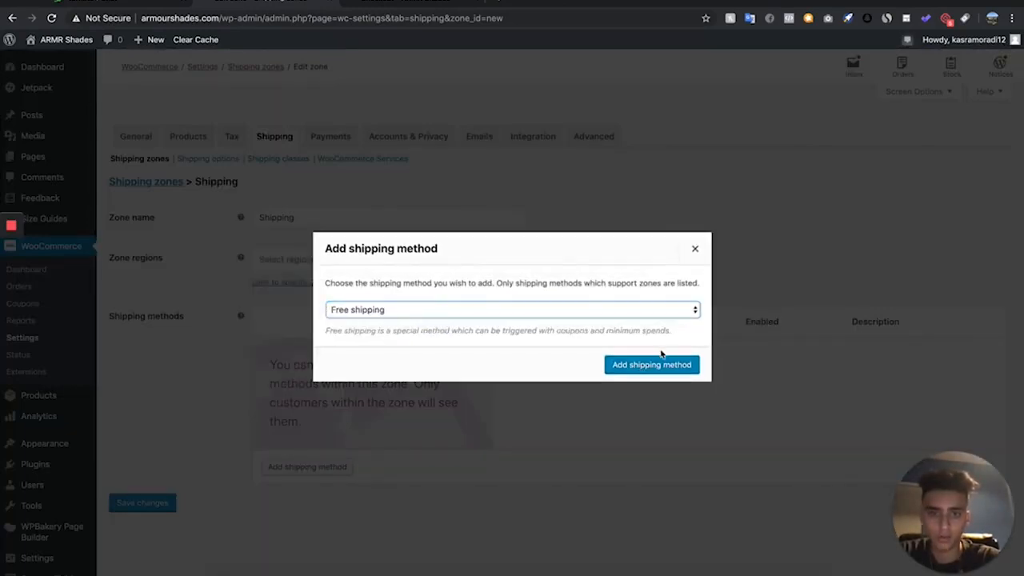
{"action": "left_click", "coordinate": [709, 371]}
- Retitle the free shipping method as "Free Tracked Shipping" and save its settings
{"action": "mouse_move", "coordinate": [334, 356]}
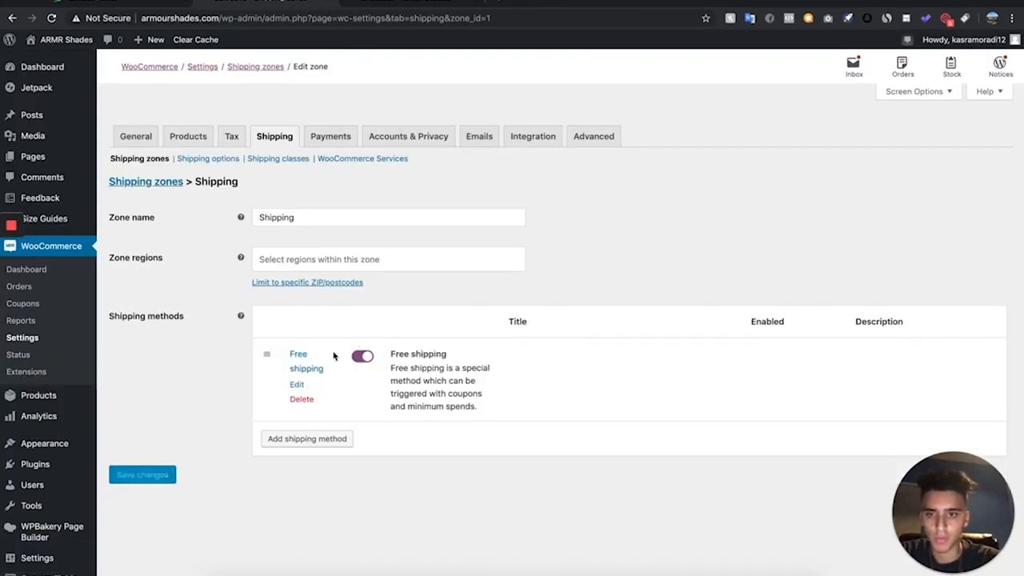
{"action": "left_click", "coordinate": [298, 388]}
{"action": "left_click", "coordinate": [434, 289]}
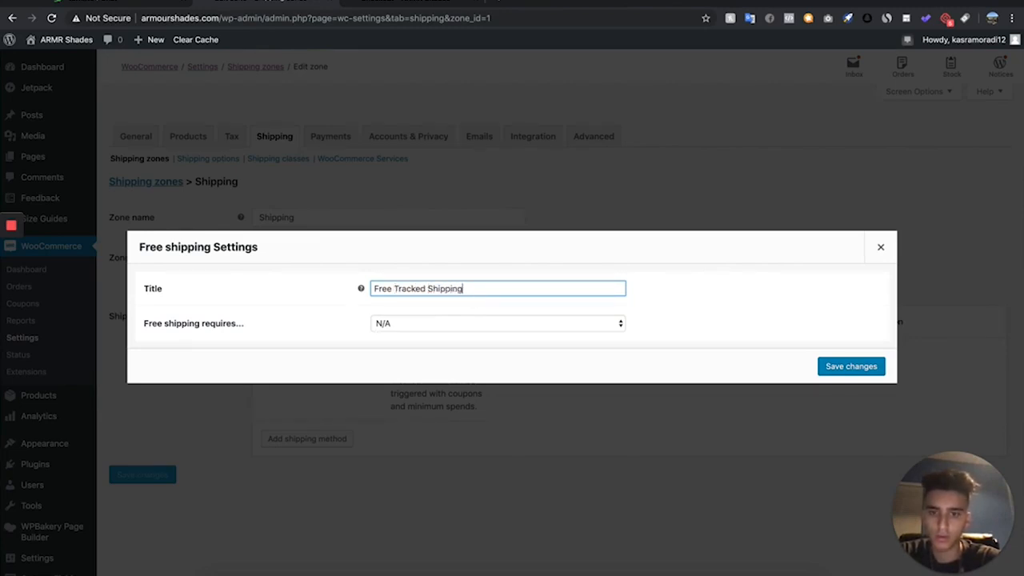
{"action": "left_click", "coordinate": [463, 353]}
{"action": "left_click", "coordinate": [837, 373]}
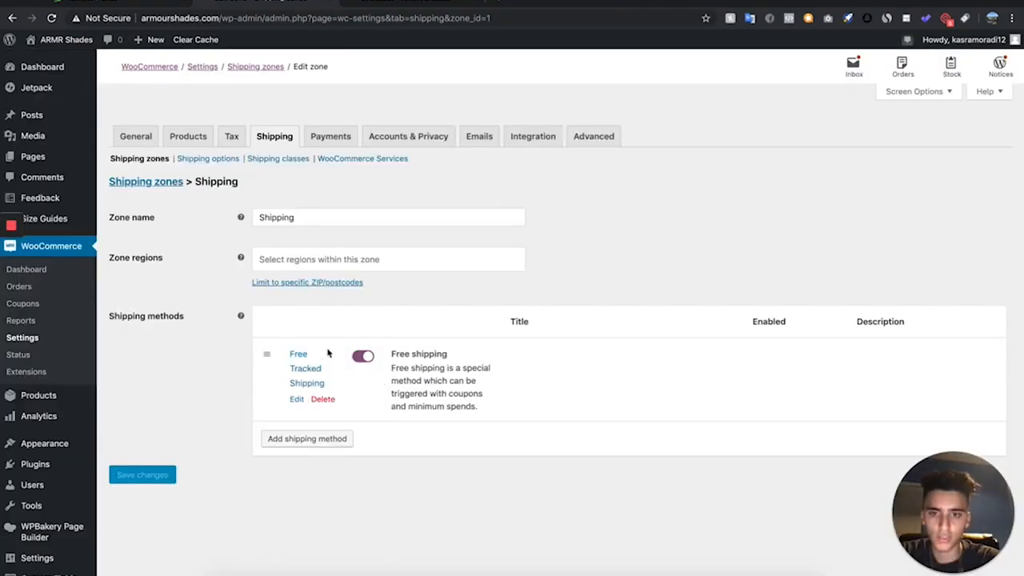
- Add a Flat rate shipping method to the Shipping zone
{"action": "left_click", "coordinate": [306, 439]}
{"action": "left_click", "coordinate": [378, 314]}
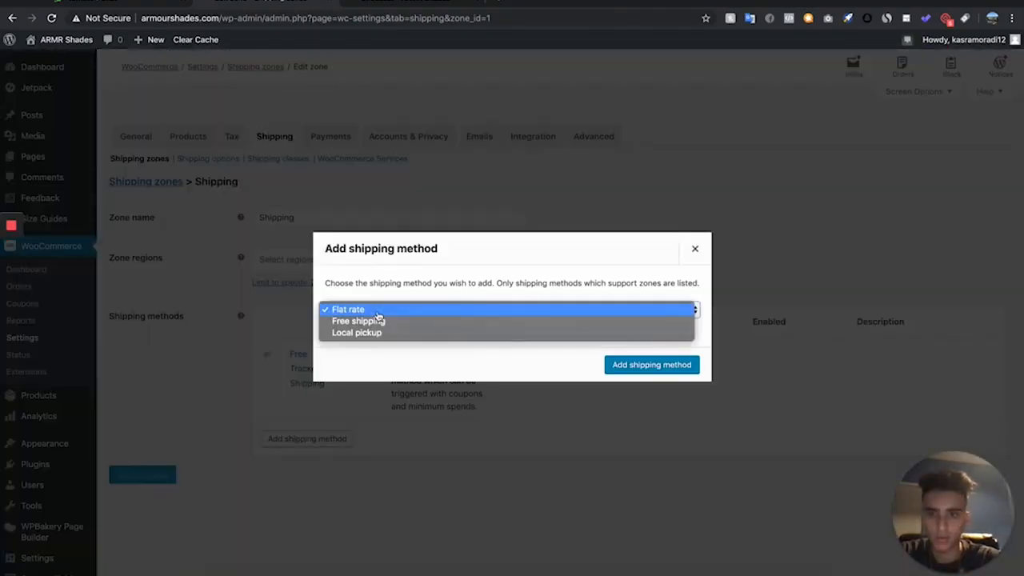
{"action": "left_click", "coordinate": [381, 310]}
{"action": "left_click", "coordinate": [634, 365]}
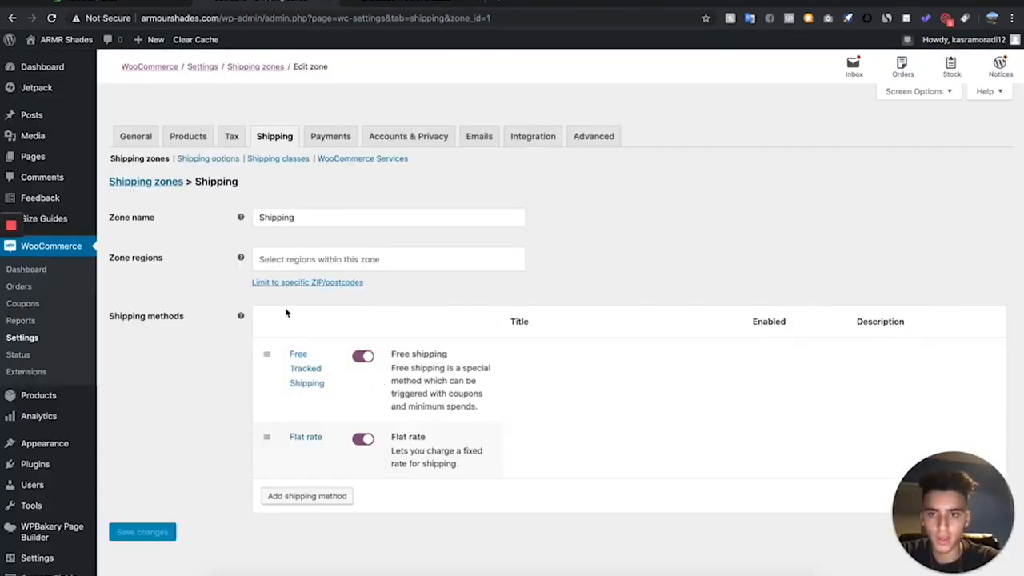
- Title the flat rate "Shipping & Handling + Express Processing (SKIP THE LINE!)", set its cost to 4.95 and tax status to None, and save
{"action": "left_click", "coordinate": [293, 453]}
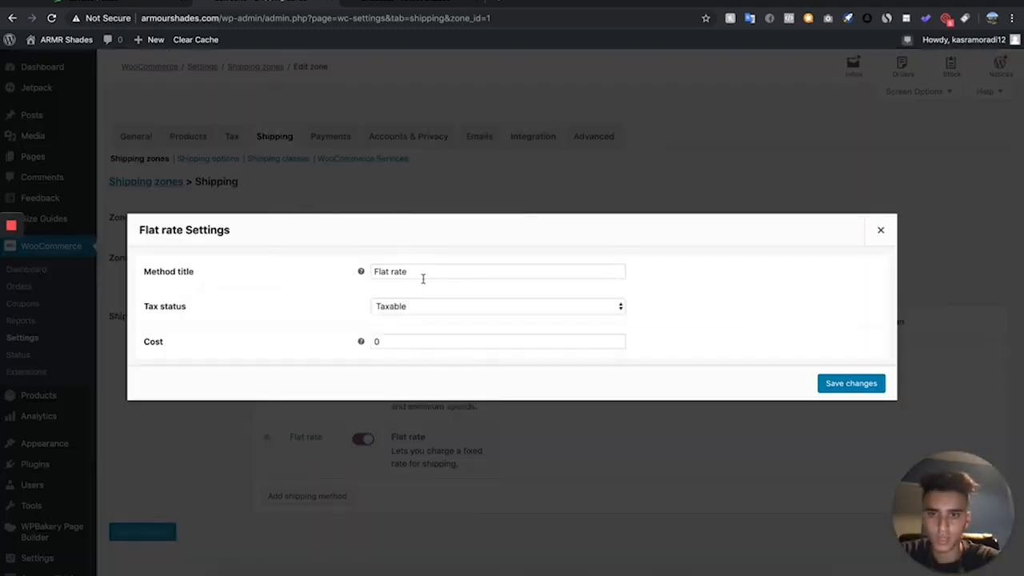
{"action": "left_click_drag", "start_coordinate": [430, 275], "coordinate": [337, 276]}
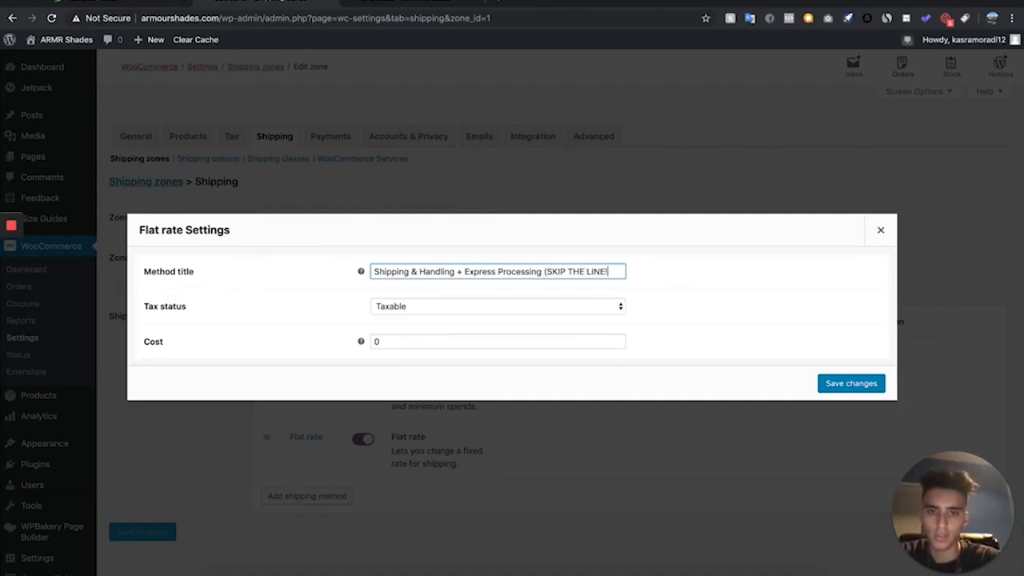
{"action": "left_click", "coordinate": [404, 342]}
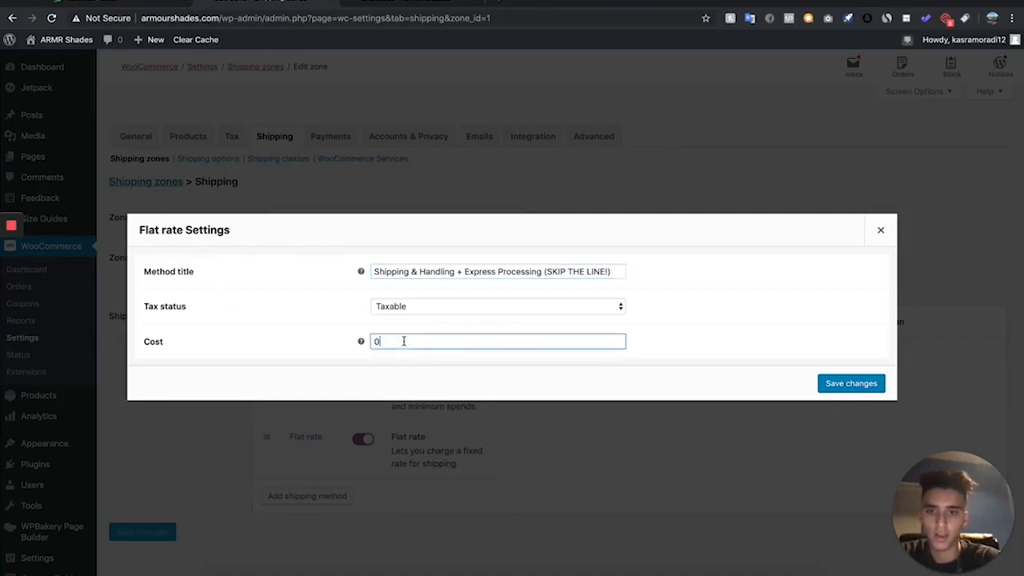
{"action": "mouse_move", "coordinate": [361, 341]}
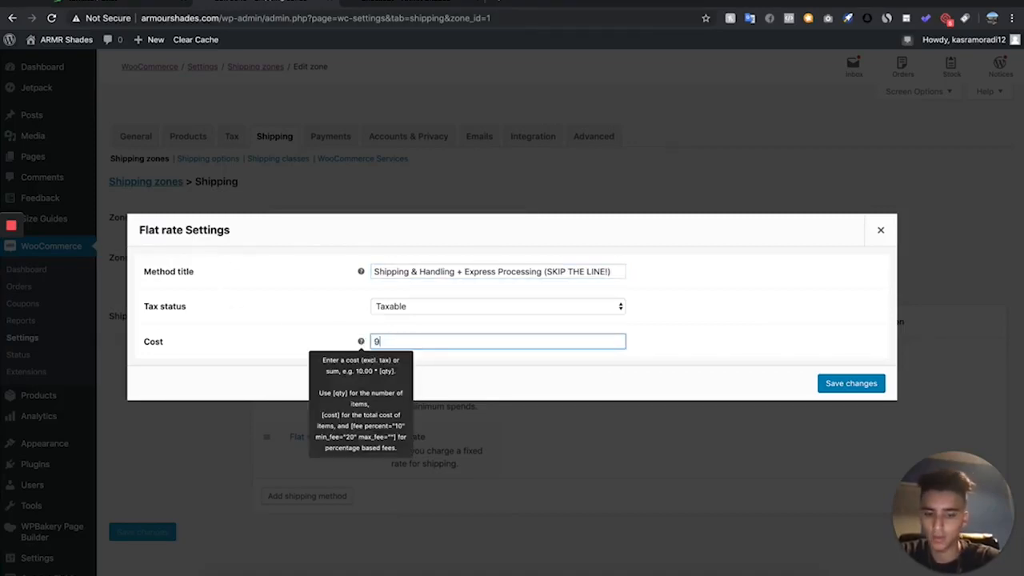
{"action": "left_click", "coordinate": [622, 310]}
{"action": "left_click", "coordinate": [602, 317]}
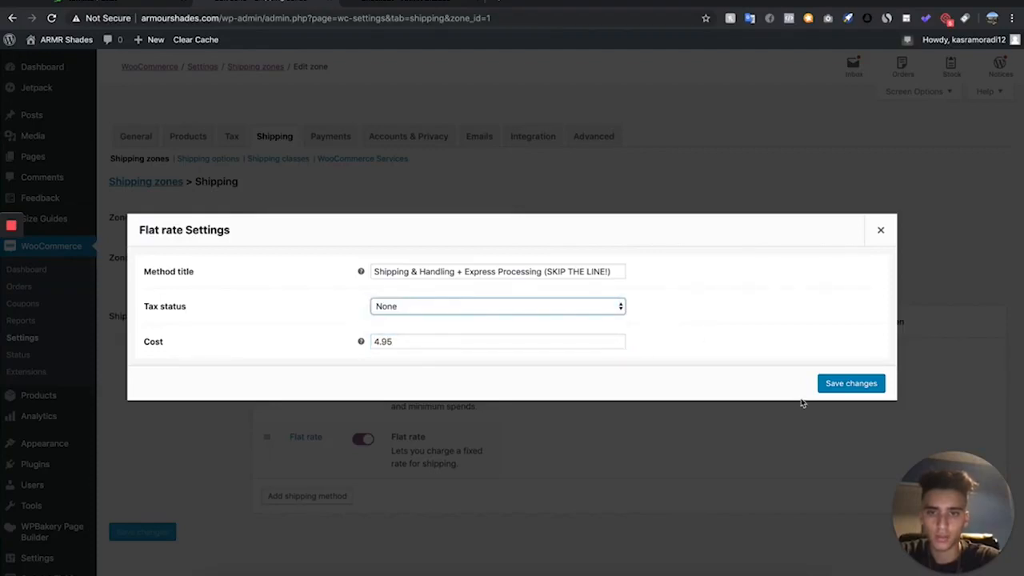
{"action": "left_click", "coordinate": [859, 379]}
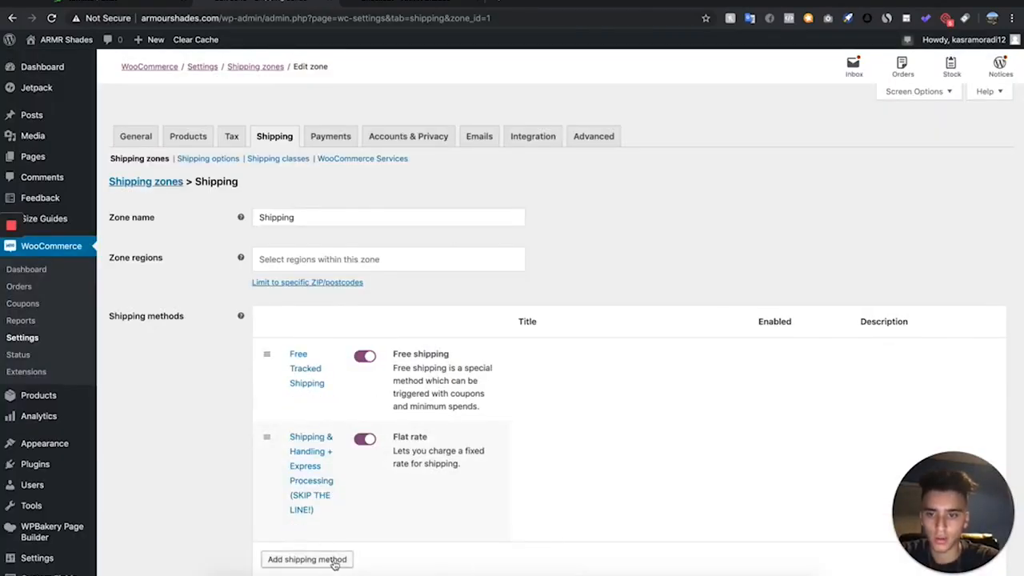
- Add a second Flat rate method to the Shipping zone
{"action": "left_click", "coordinate": [334, 560]}
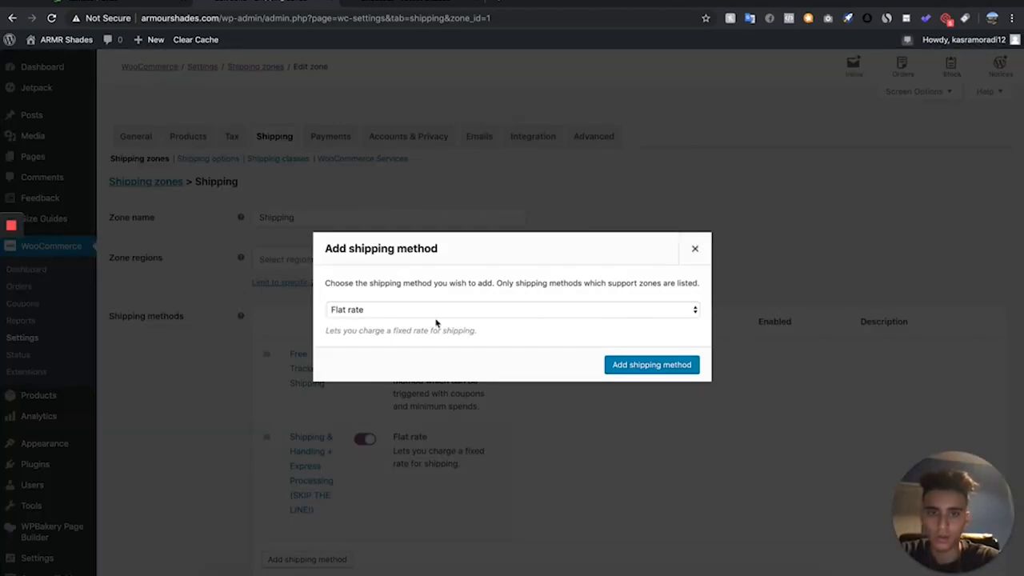
{"action": "left_click", "coordinate": [439, 311]}
{"action": "left_click", "coordinate": [613, 364]}
{"action": "left_click", "coordinate": [614, 364]}
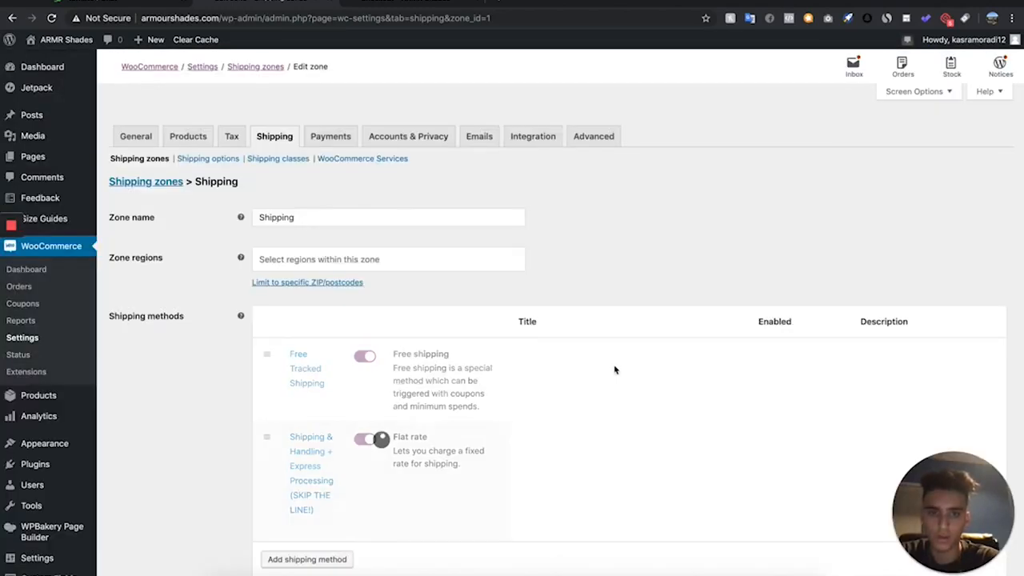
- Title the new flat rate "Express Shipping & Handling + Express Processing (SKIP BOTH LINES!)", set tax status None and cost 7.95, and save
{"action": "scroll", "coordinate": [312, 554], "scroll_direction": "down", "scroll_amount": 1}
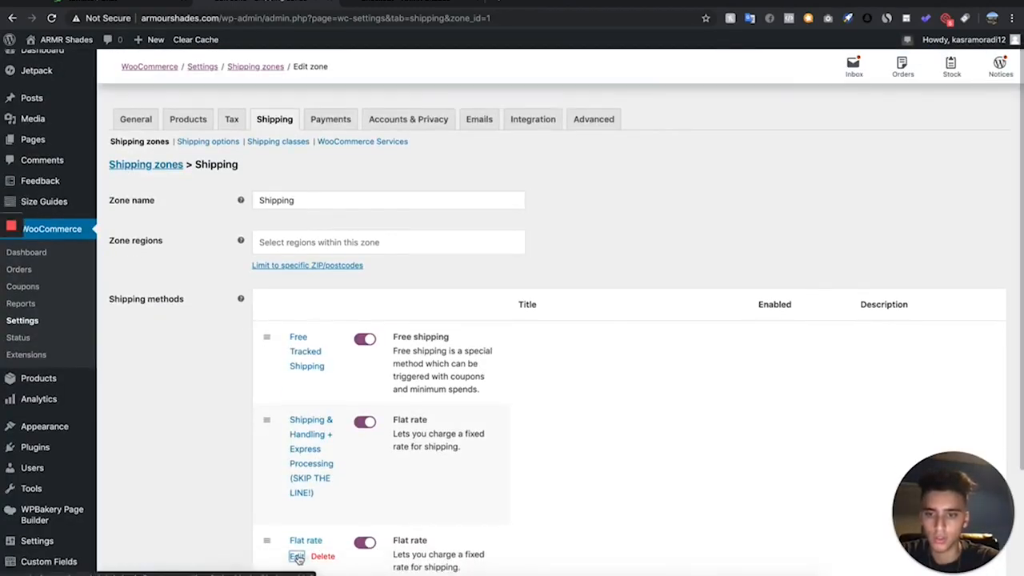
{"action": "left_click", "coordinate": [296, 557]}
{"action": "left_click_drag", "start_coordinate": [461, 267], "coordinate": [326, 266]}
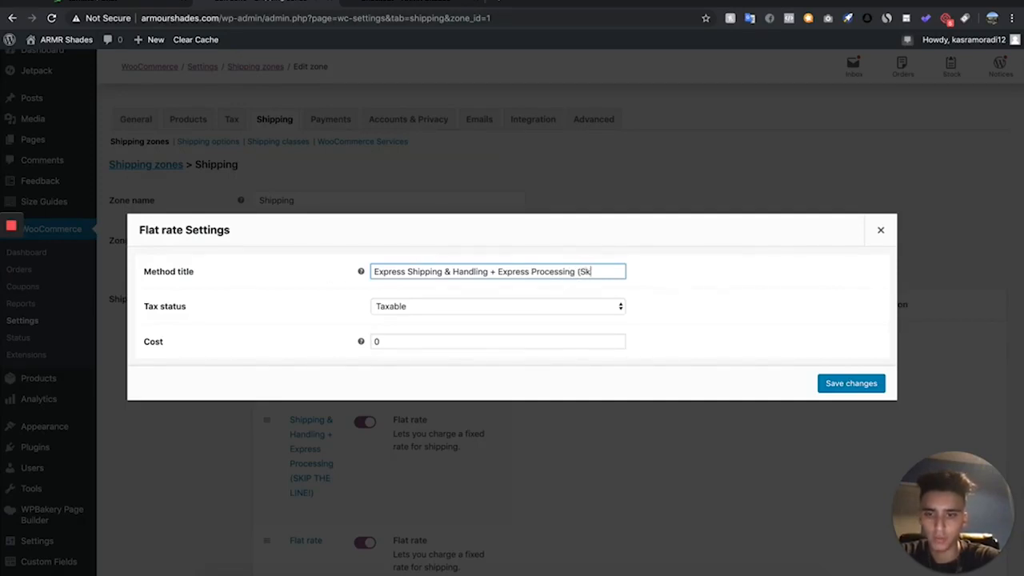
{"action": "type", "text": "OTH LINES!"}
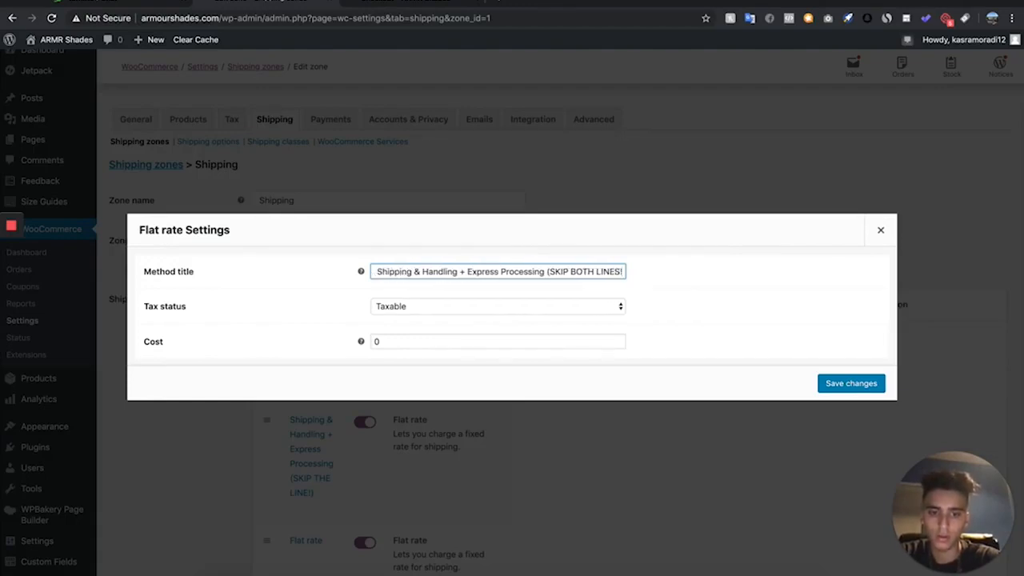
{"action": "type", "text": ")"}
{"action": "left_click", "coordinate": [493, 305]}
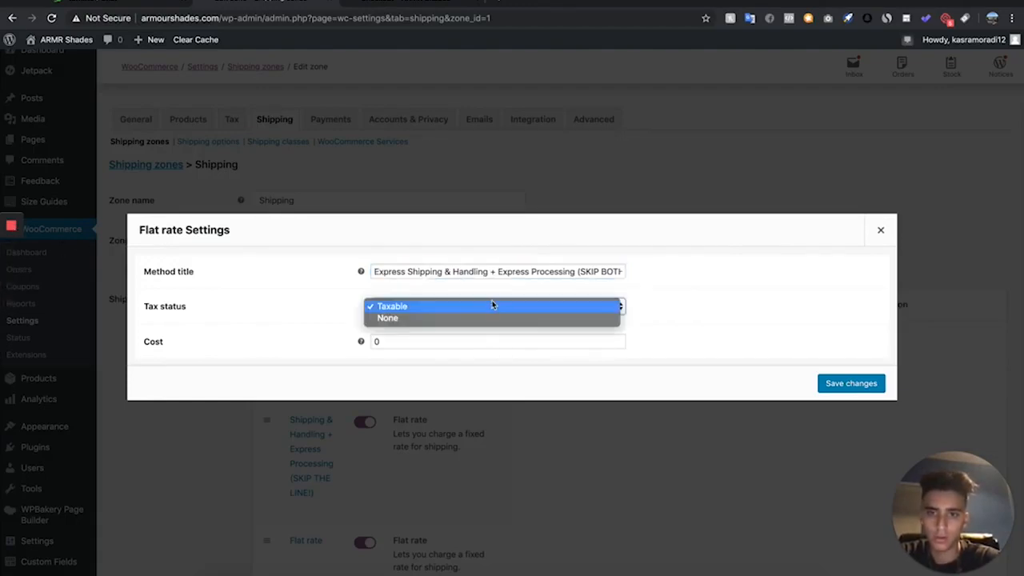
{"action": "left_click", "coordinate": [485, 318]}
{"action": "left_click", "coordinate": [386, 339]}
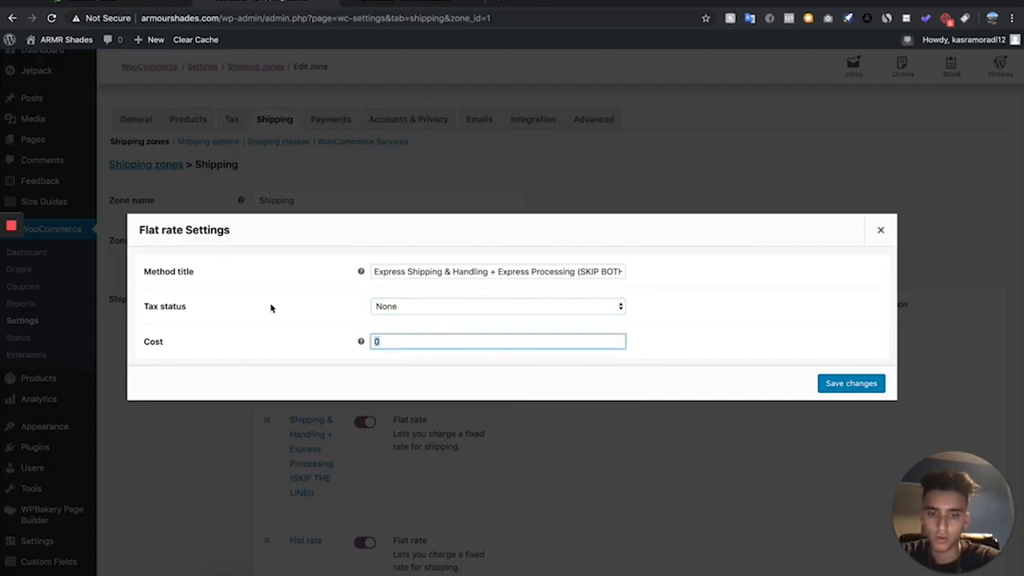
{"action": "left_click", "coordinate": [850, 385]}
{"action": "scroll", "coordinate": [433, 462], "scroll_direction": "down", "scroll_amount": 3}
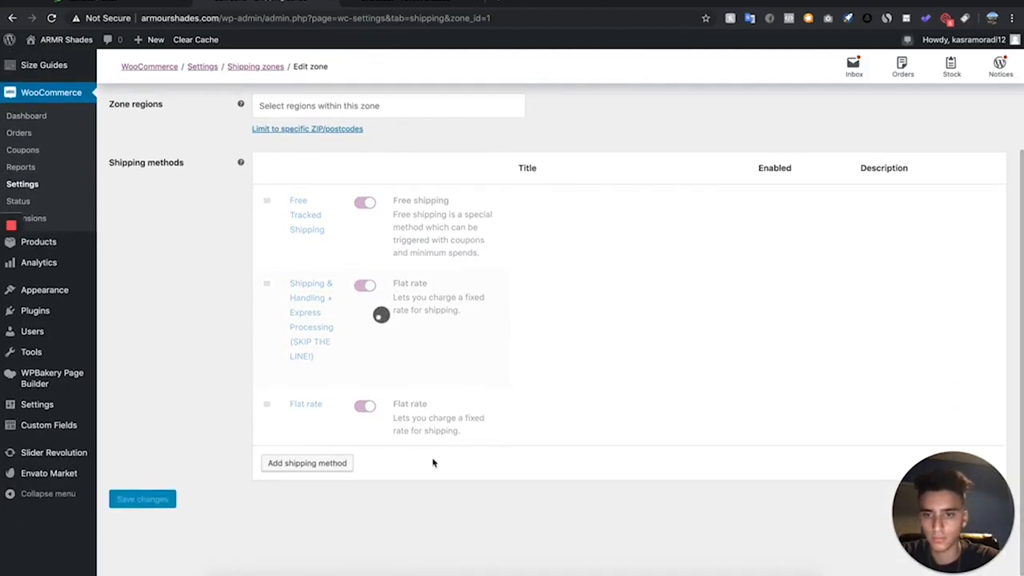
{"action": "scroll", "coordinate": [268, 484], "scroll_direction": "up", "scroll_amount": 3}
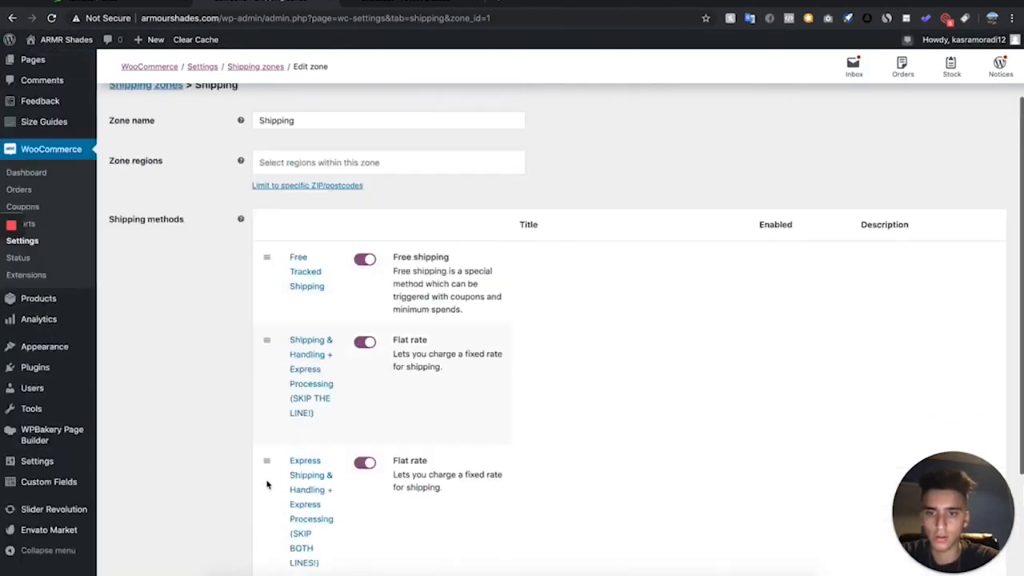
{"action": "scroll", "coordinate": [268, 484], "scroll_direction": "up", "scroll_amount": 2}
- Clear the selected privacy page in the WooCommerce Accounts & Privacy settings
{"action": "left_click", "coordinate": [53, 17]}
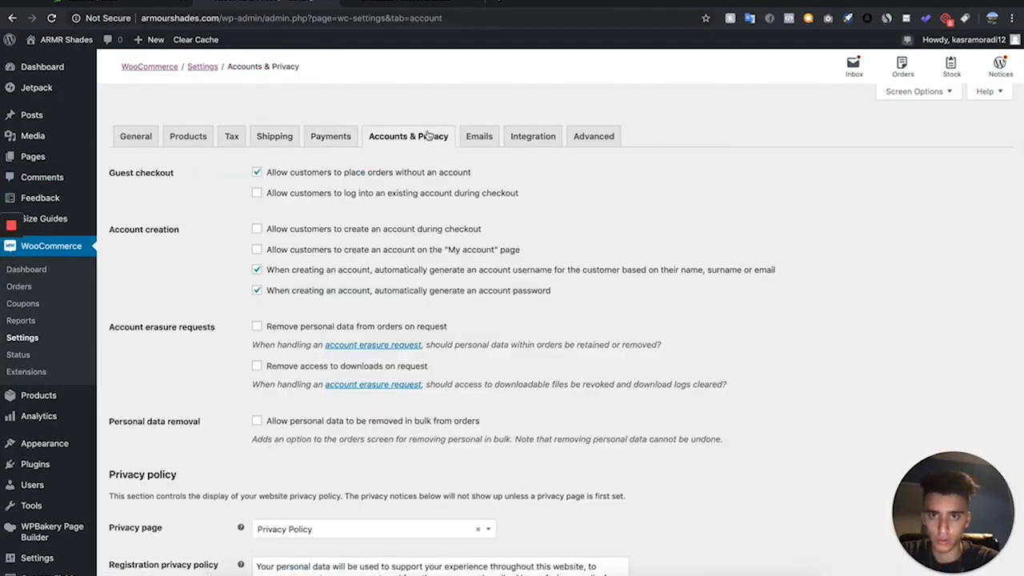
{"action": "scroll", "coordinate": [424, 157], "scroll_direction": "down", "scroll_amount": 5}
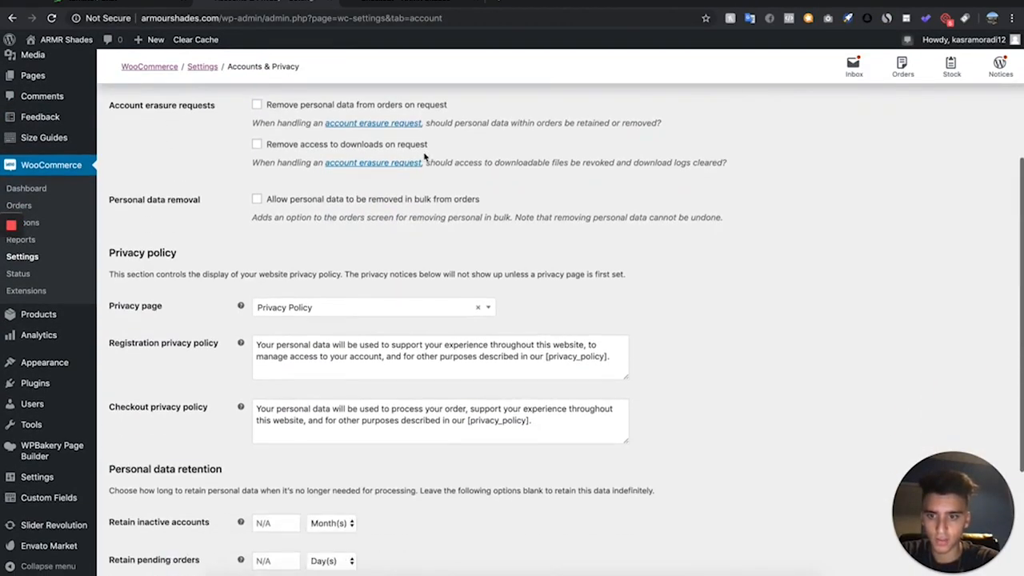
{"action": "left_click", "coordinate": [479, 309]}
{"action": "left_click", "coordinate": [636, 322]}
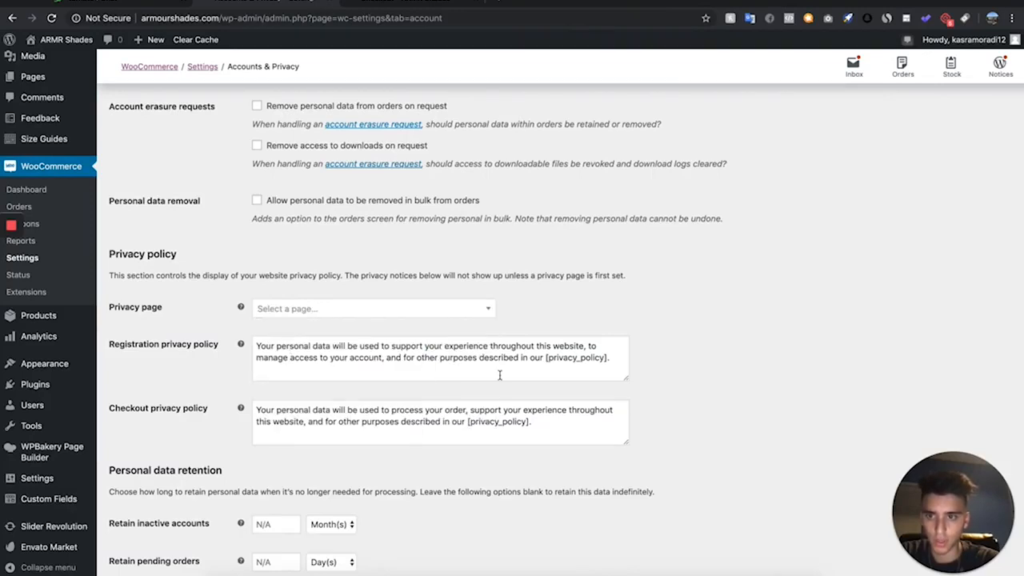
- Delete the registration and checkout privacy policy texts and save the Accounts & Privacy settings
{"action": "left_click", "coordinate": [602, 373]}
{"action": "key", "text": "ctrl+a"}
{"action": "key", "text": "BackSpace"}
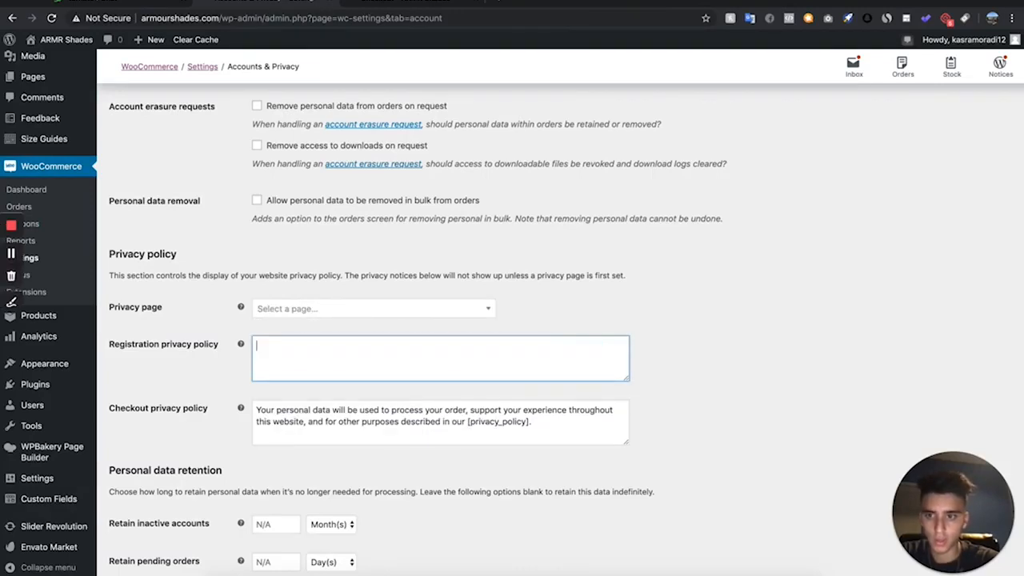
{"action": "left_click", "coordinate": [537, 418]}
{"action": "key", "text": "ctrl+a"}
{"action": "key", "text": "BackSpace"}
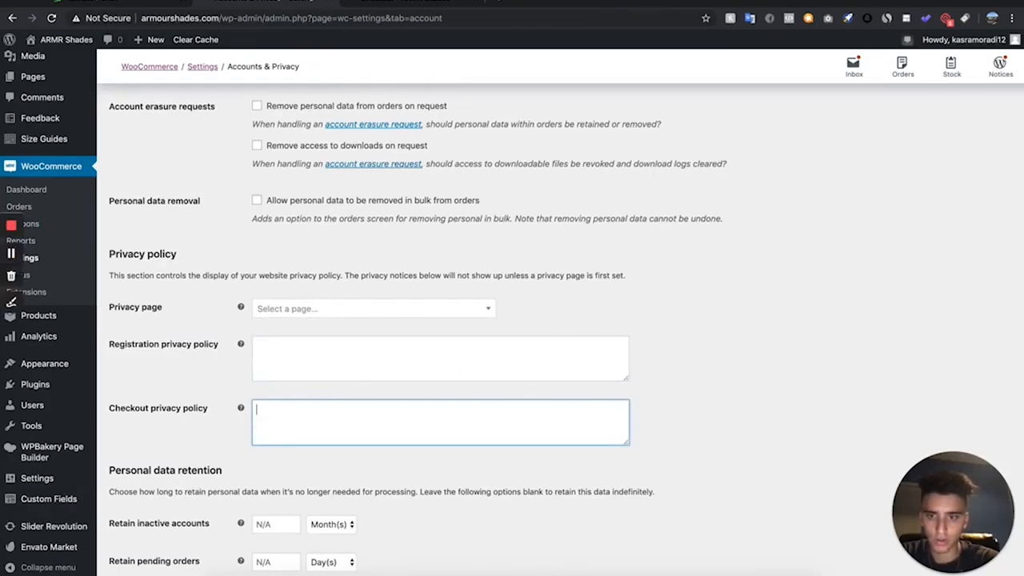
{"action": "scroll", "coordinate": [402, 428], "scroll_direction": "down", "scroll_amount": 4}
{"action": "left_click", "coordinate": [144, 521]}
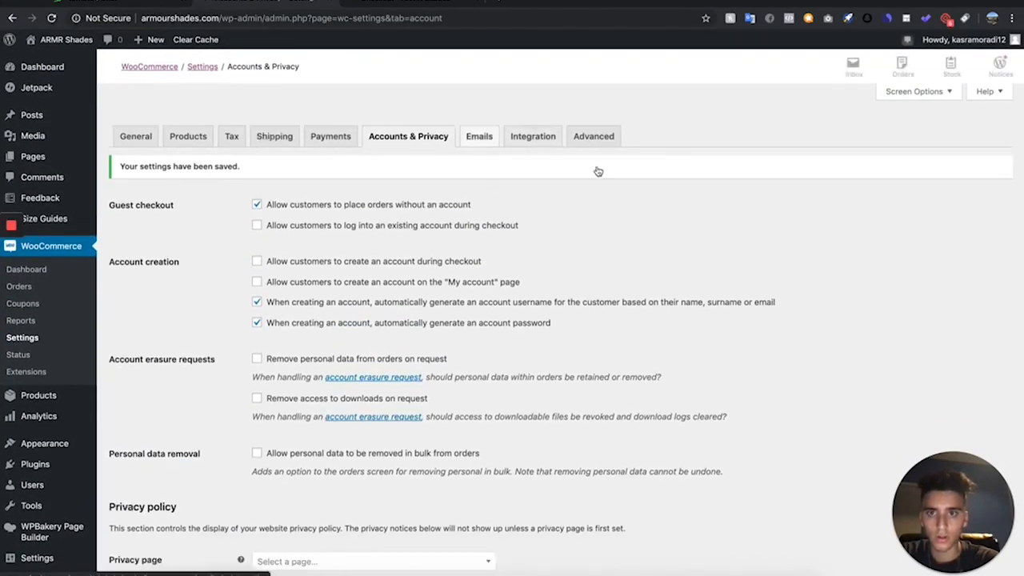
- Examine the live checkout page's billing form and the shipping options in the order summary
{"action": "mouse_move", "coordinate": [52, 166]}
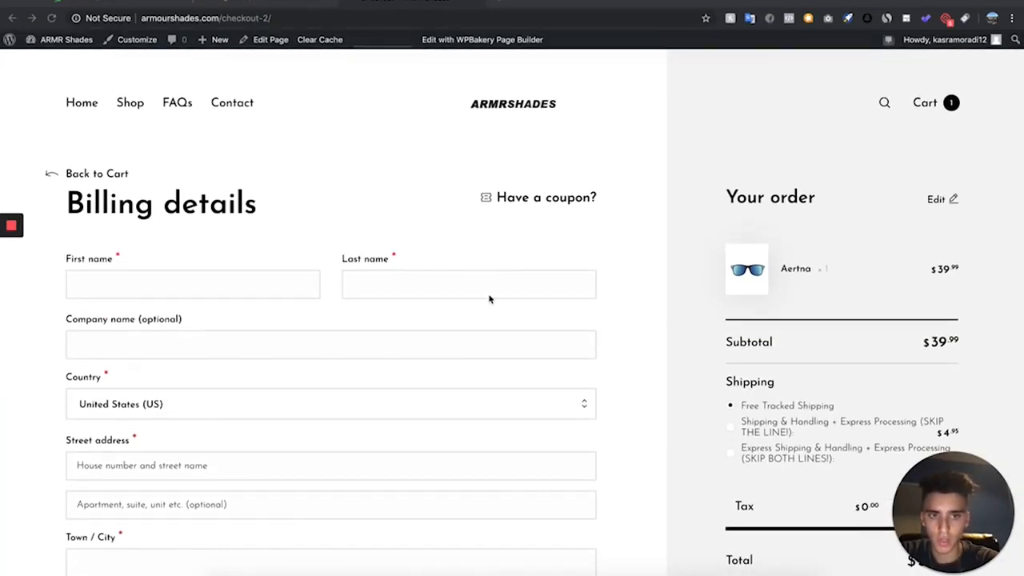
{"action": "scroll", "coordinate": [846, 440], "scroll_direction": "down", "scroll_amount": 2}
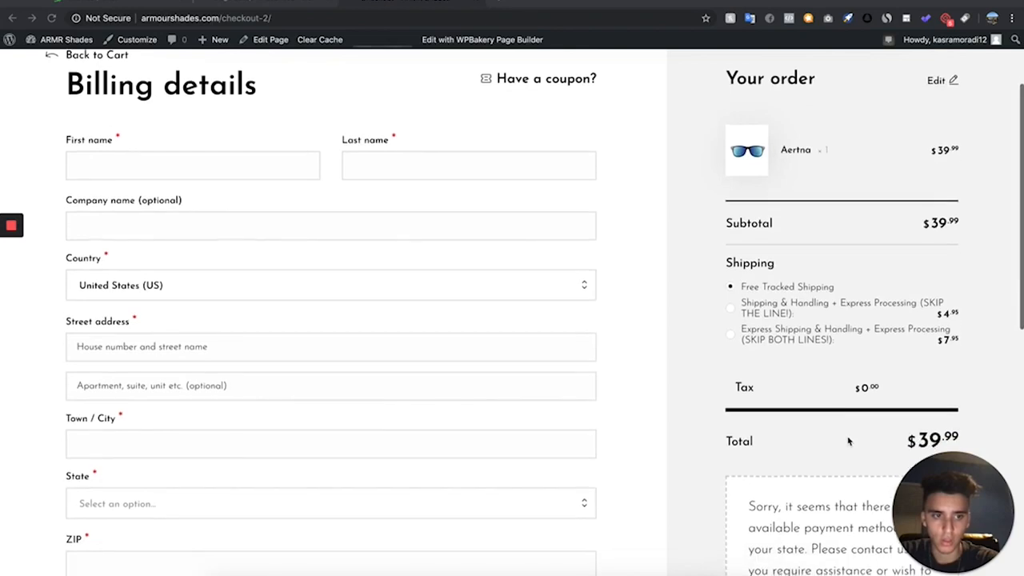
- Choose the Express Shipping & Handling option in the checkout order summary and check how the total responds
{"action": "left_click", "coordinate": [737, 338]}
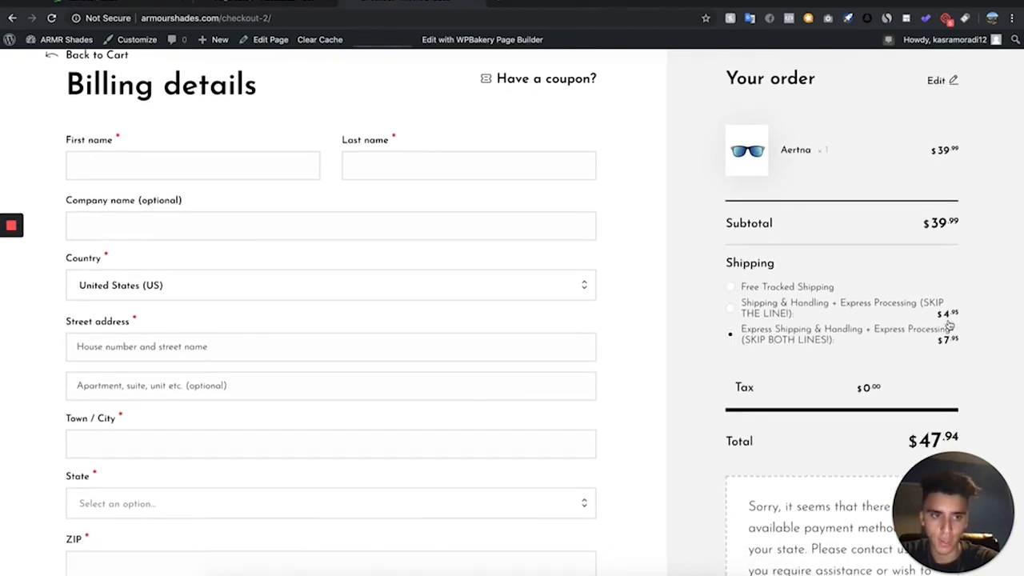
{"action": "scroll", "coordinate": [160, 201], "scroll_direction": "down", "scroll_amount": 1}
{"action": "scroll", "coordinate": [151, 196], "scroll_direction": "up", "scroll_amount": 3}
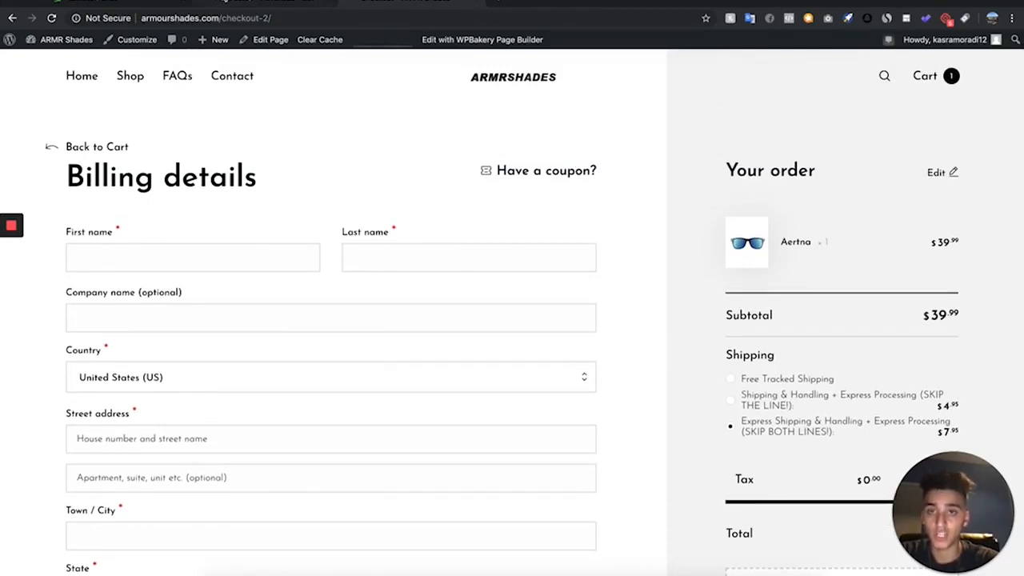
- Open the theme customizer's WooCommerce checkout settings and set the company name field to Hidden
{"action": "left_click", "coordinate": [268, 3]}
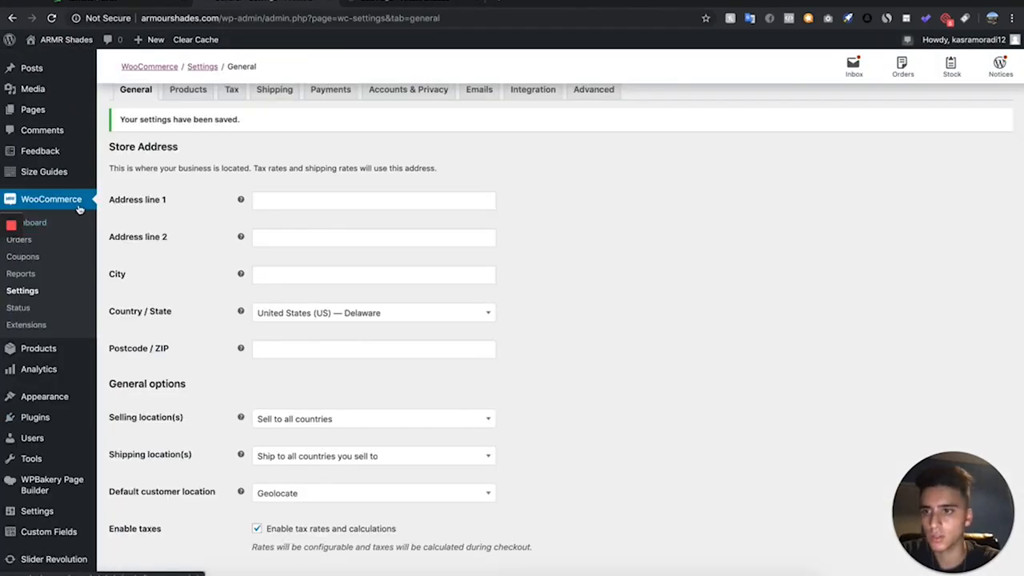
{"action": "scroll", "coordinate": [79, 209], "scroll_direction": "down", "scroll_amount": 2}
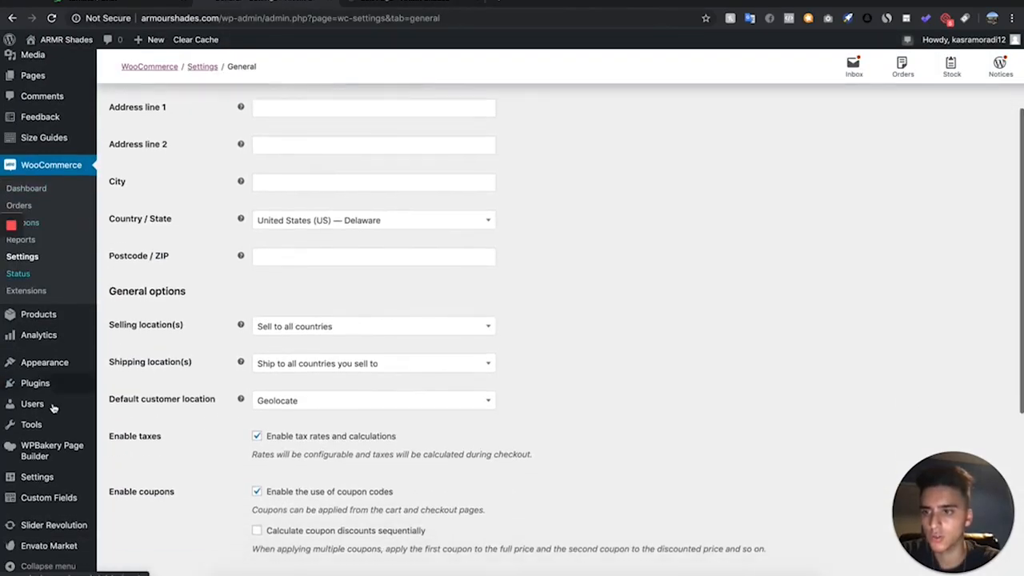
{"action": "mouse_move", "coordinate": [72, 364]}
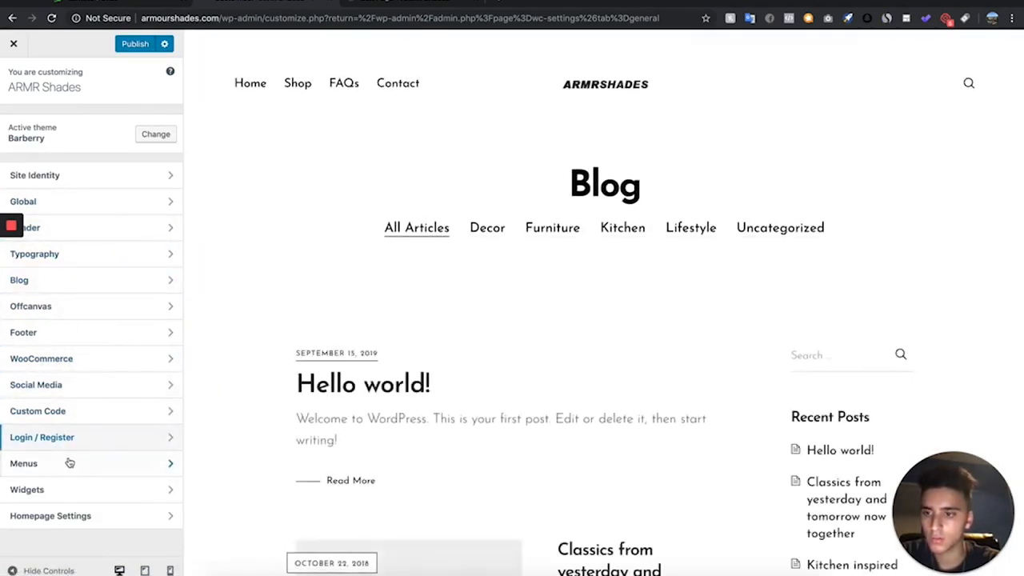
{"action": "left_click", "coordinate": [101, 368]}
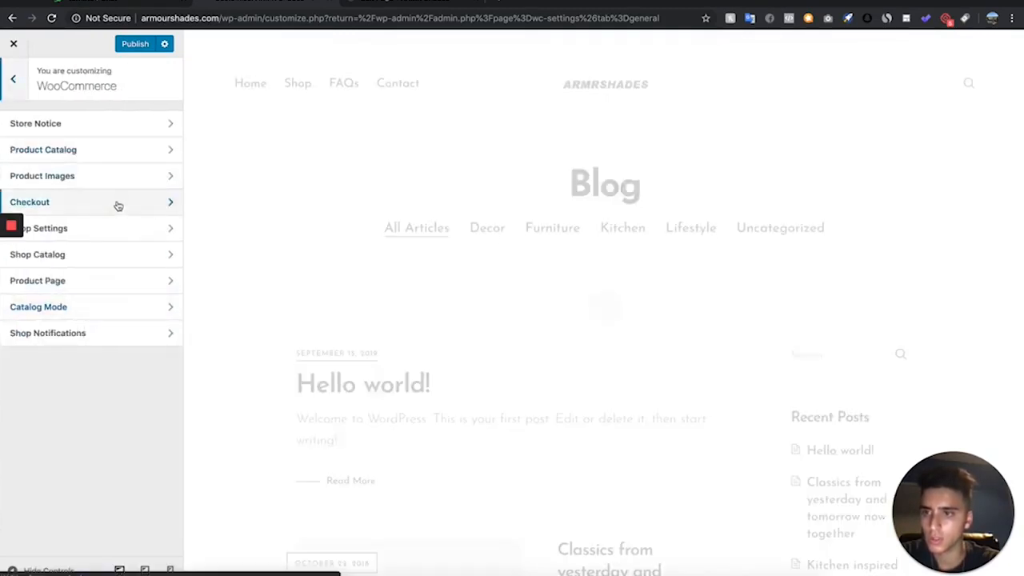
{"action": "left_click", "coordinate": [148, 200]}
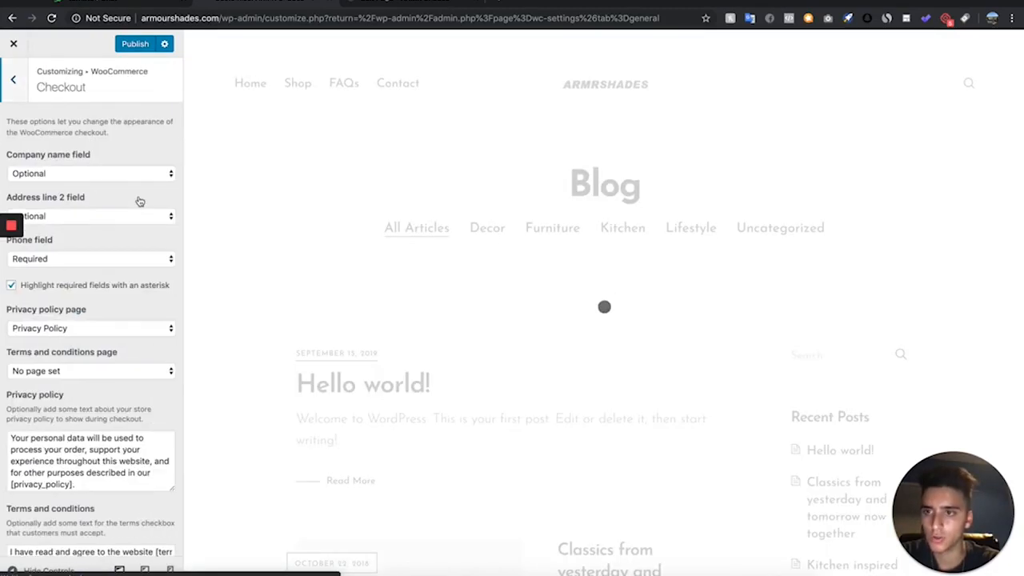
{"action": "left_click", "coordinate": [83, 175]}
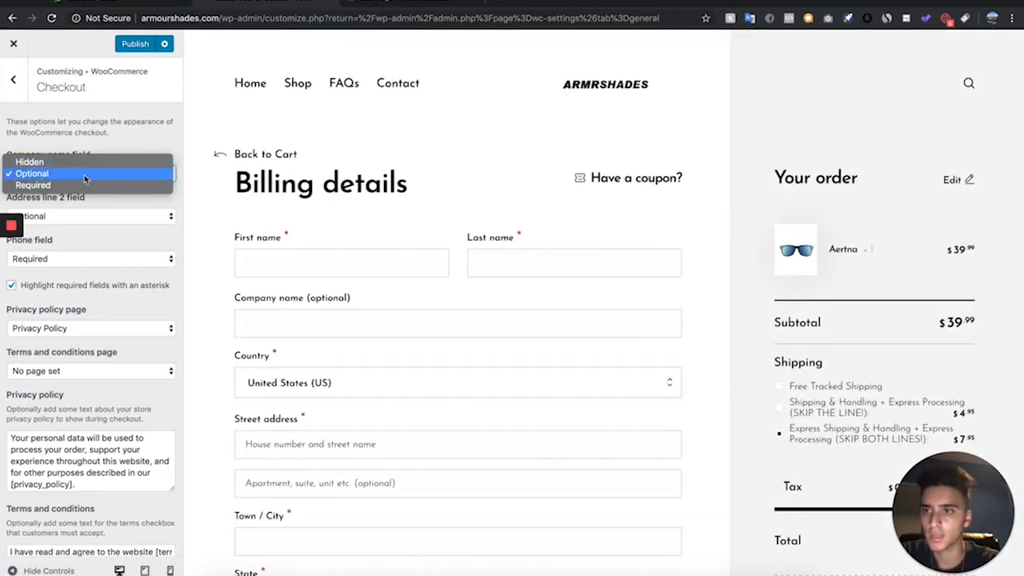
{"action": "left_click", "coordinate": [89, 164]}
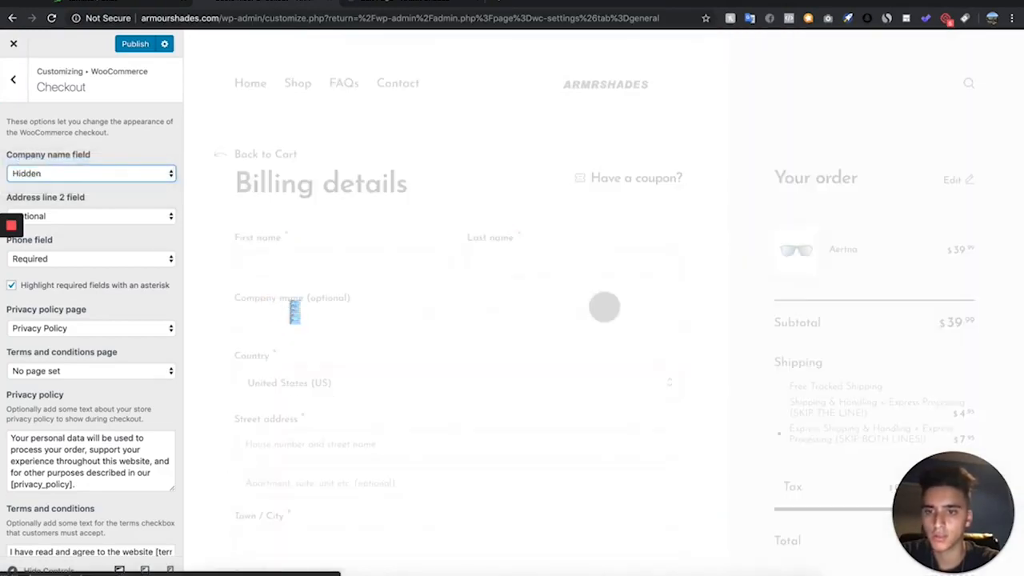
- Set the checkout's privacy policy page to "No page set"
{"action": "scroll", "coordinate": [53, 253], "scroll_direction": "down", "scroll_amount": 1}
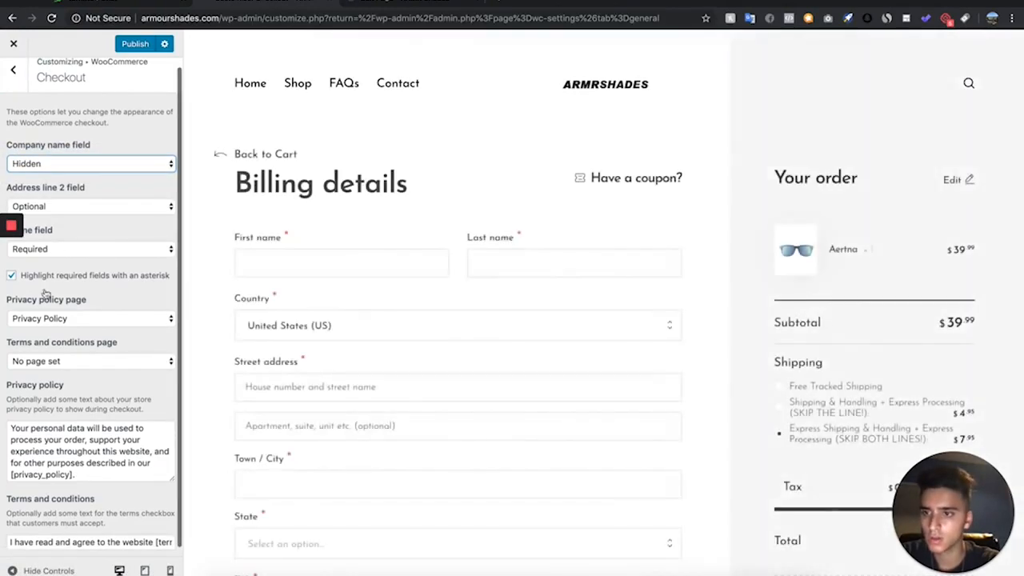
{"action": "left_click", "coordinate": [88, 320]}
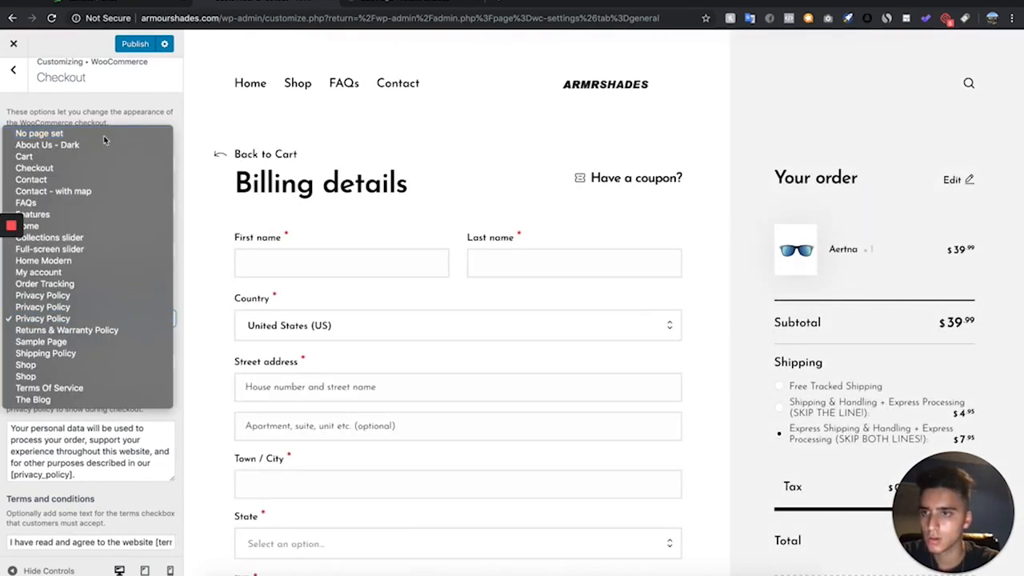
{"action": "left_click", "coordinate": [88, 133]}
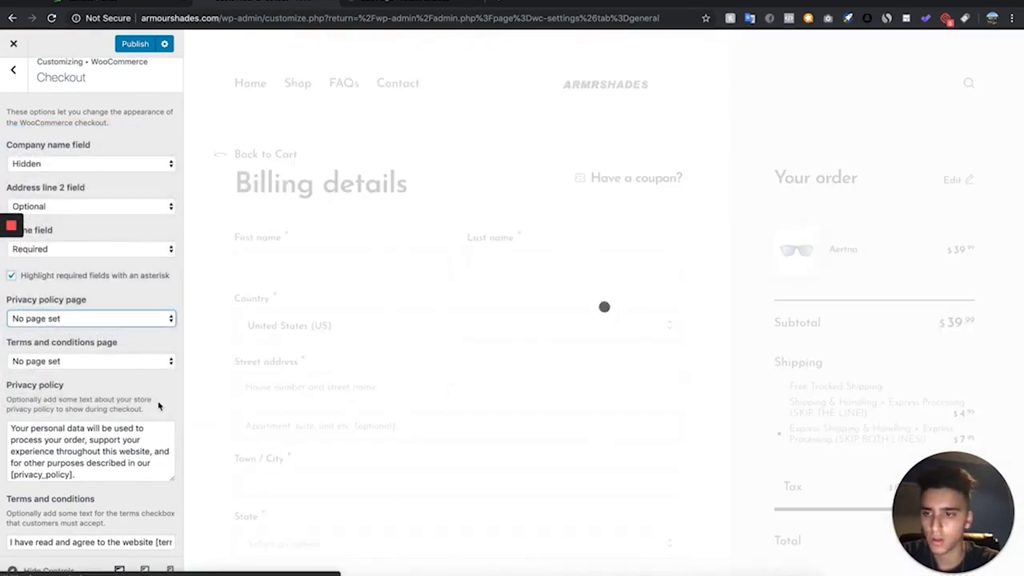
{"action": "left_click_drag", "start_coordinate": [160, 407], "coordinate": [89, 395]}
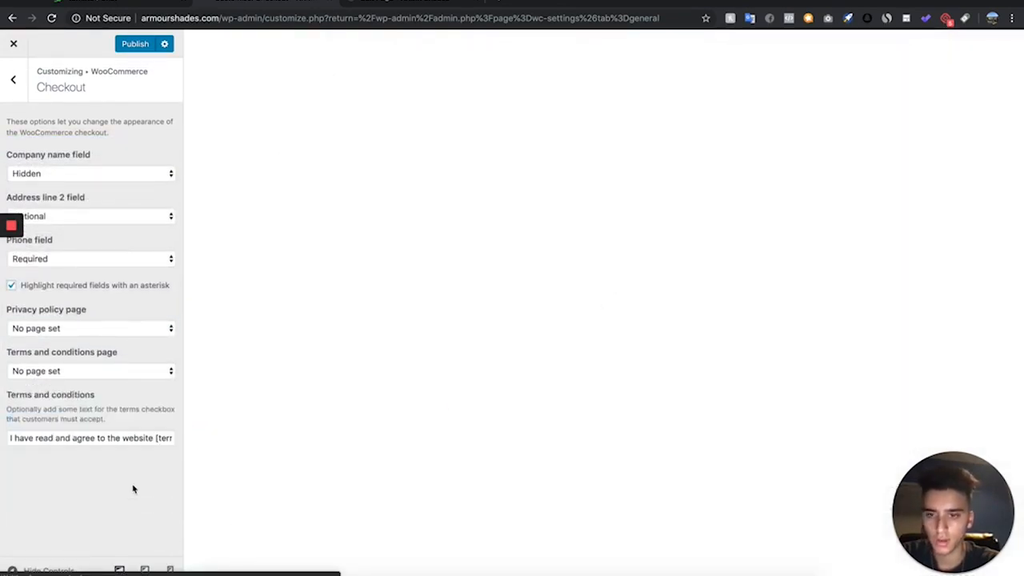
- Delete the terms and conditions checkbox text and publish the checkout customizations
{"action": "left_click", "coordinate": [33, 438]}
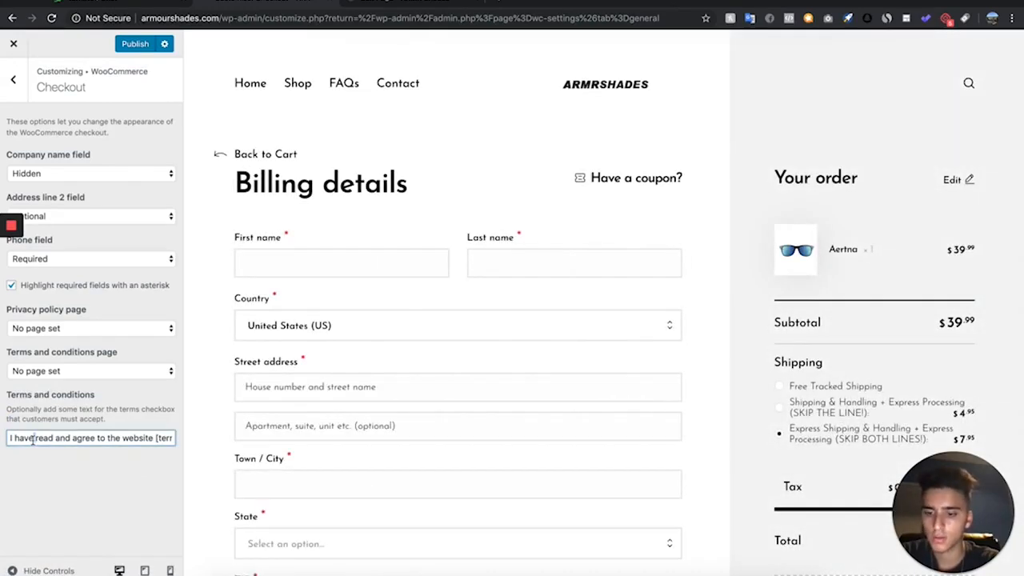
{"action": "key", "text": "super+a"}
{"action": "key", "text": "BackSpace"}
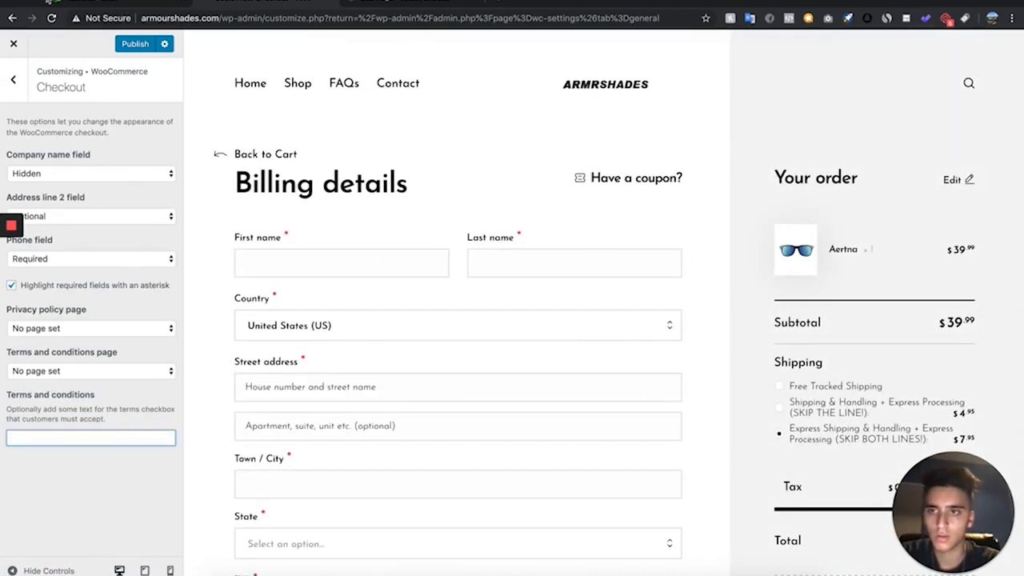
{"action": "left_click", "coordinate": [135, 43]}
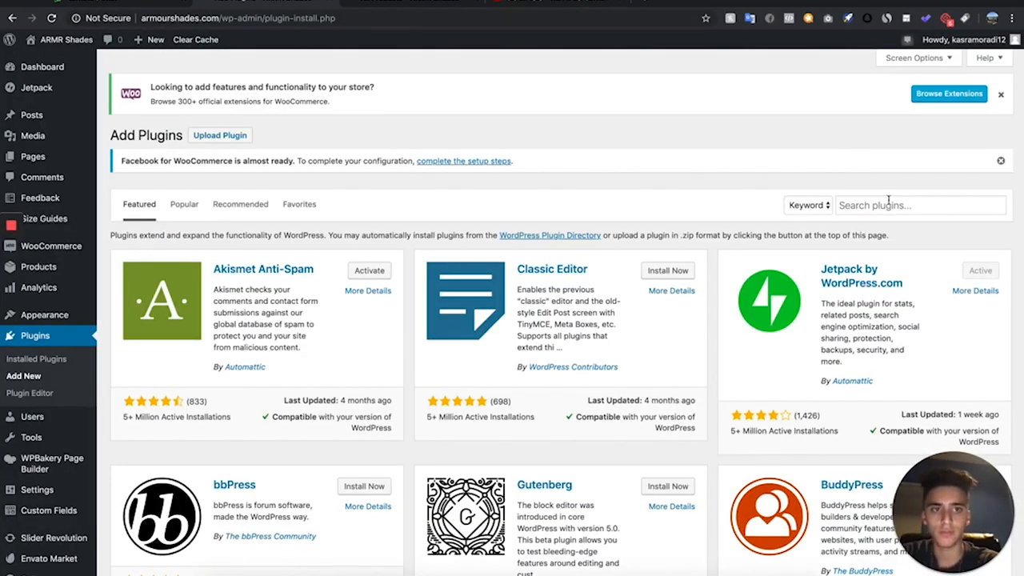
- Search the plugin directory for "TOP BAR", and install and activate the Top Bar plugin by WP Darko
{"action": "left_click", "coordinate": [888, 204]}
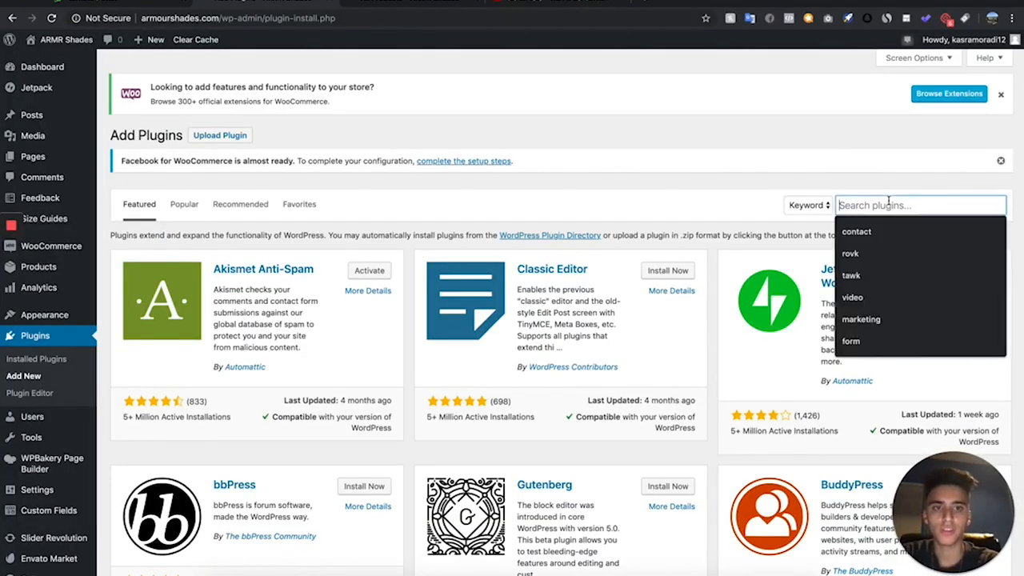
{"action": "type", "text": "TOP "}
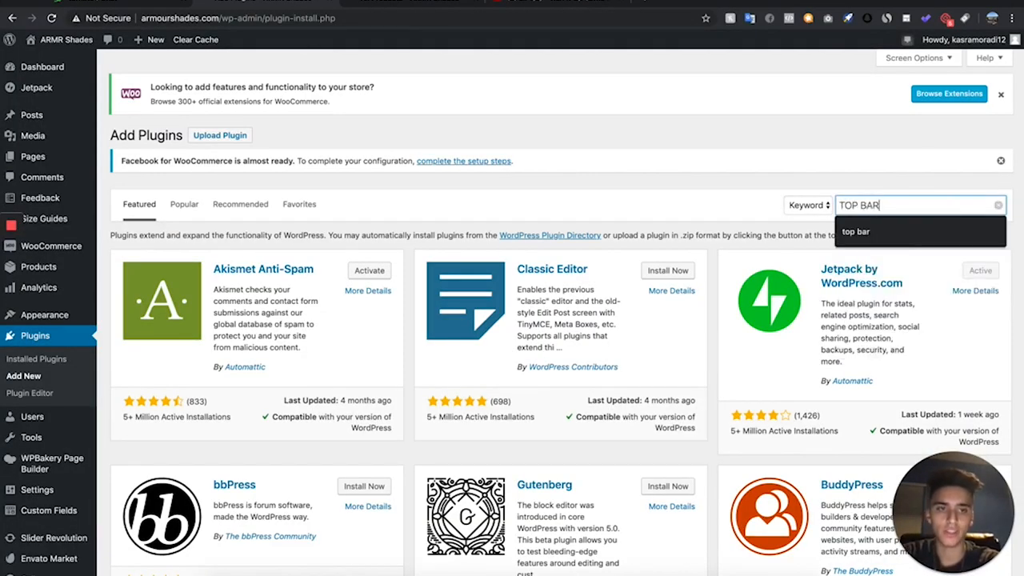
{"action": "type", "text": "BAR"}
{"action": "key", "text": "Return"}
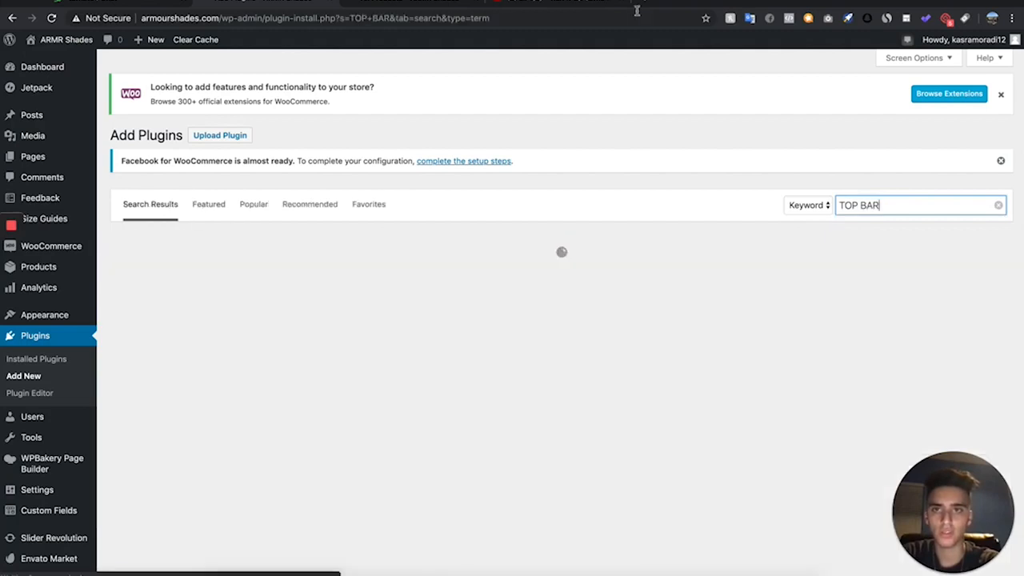
{"action": "left_click", "coordinate": [387, 6]}
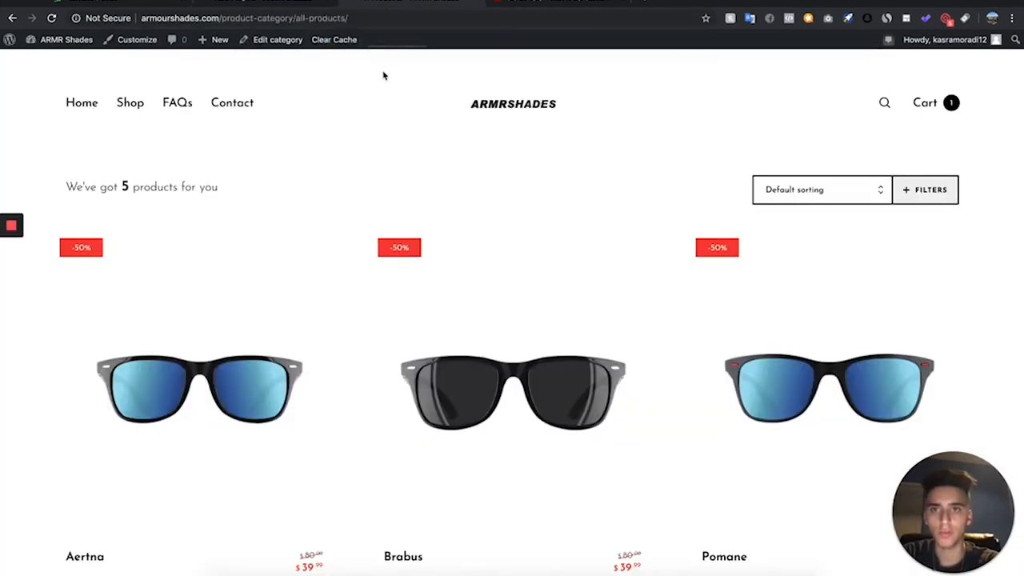
{"action": "left_click", "coordinate": [288, 3]}
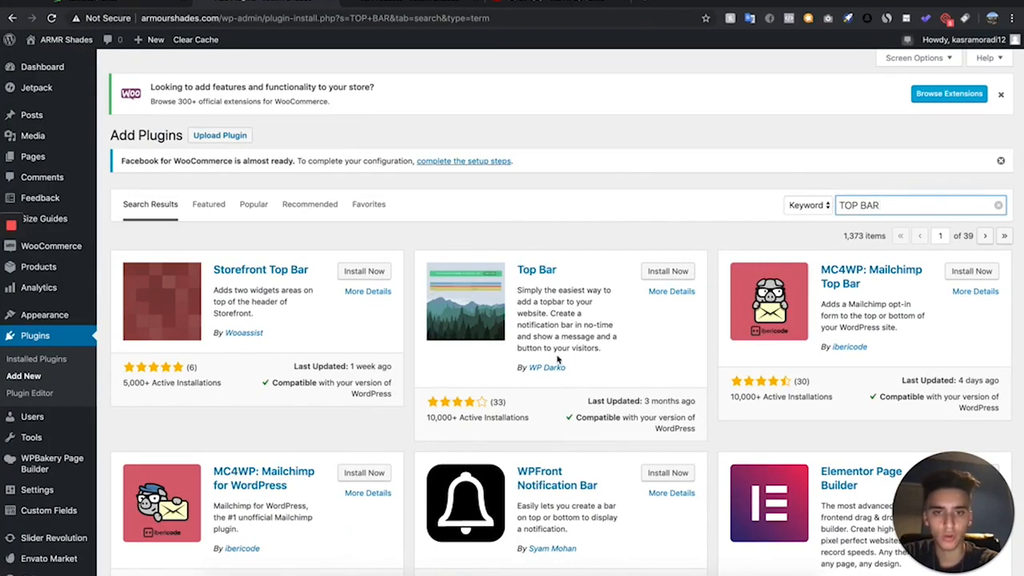
{"action": "left_click", "coordinate": [667, 273]}
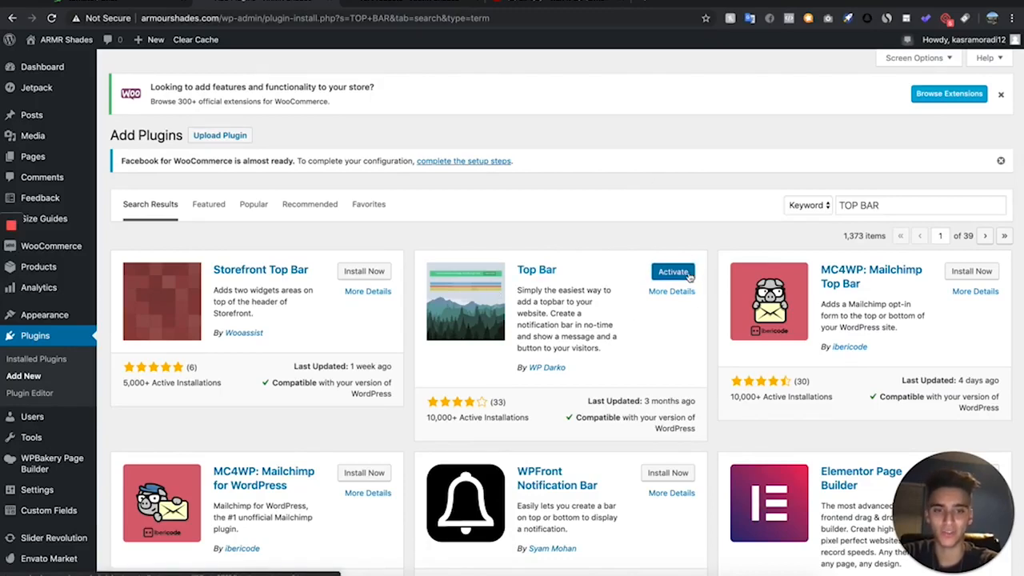
{"action": "left_click", "coordinate": [686, 276]}
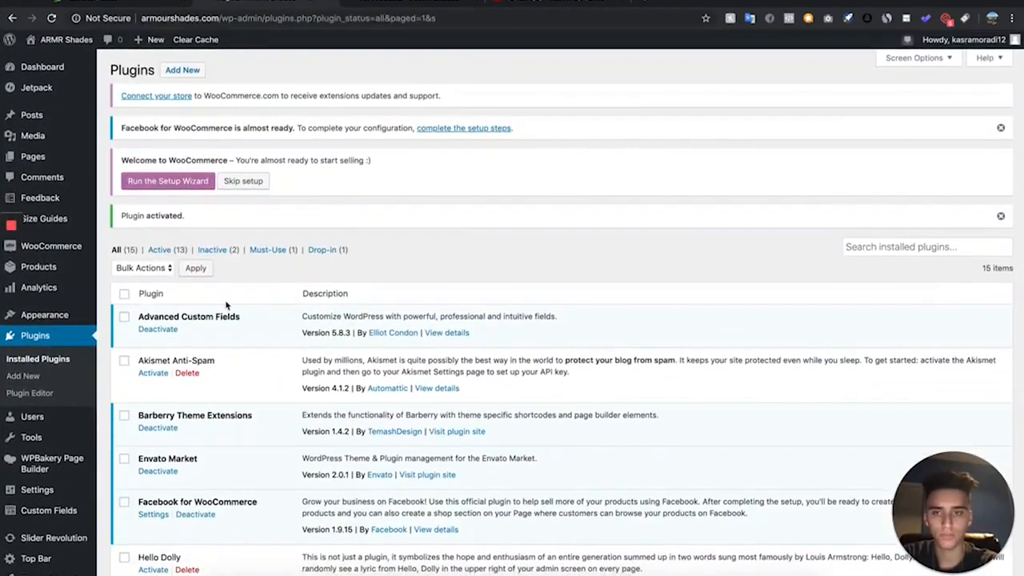
- Open the Top Bar plugin's options and set its message to "FREE SHIPPING ON ALL ORDERS"
{"action": "scroll", "coordinate": [226, 305], "scroll_direction": "down", "scroll_amount": 2}
{"action": "scroll", "coordinate": [227, 304], "scroll_direction": "down", "scroll_amount": 10}
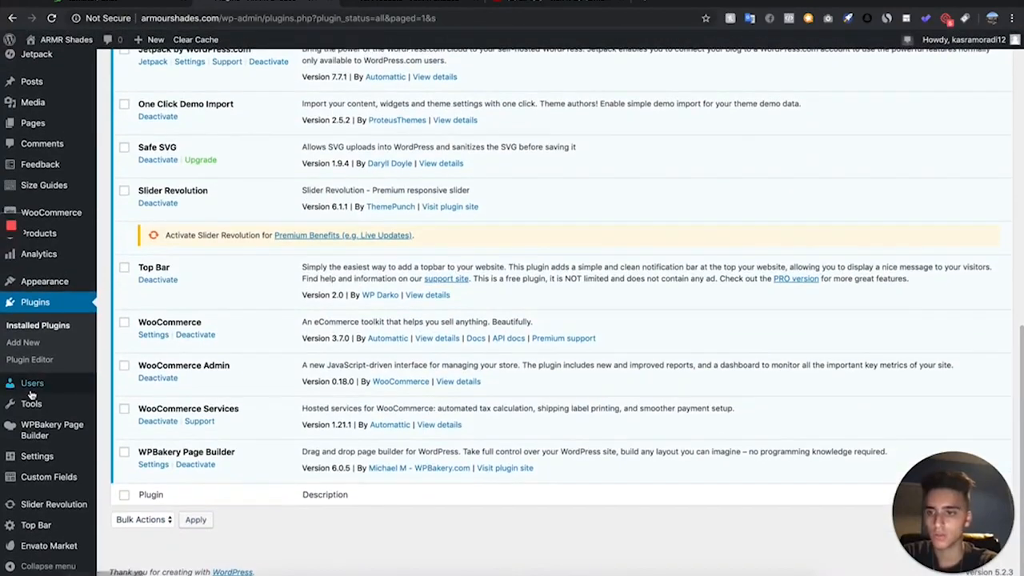
{"action": "left_click", "coordinate": [40, 526]}
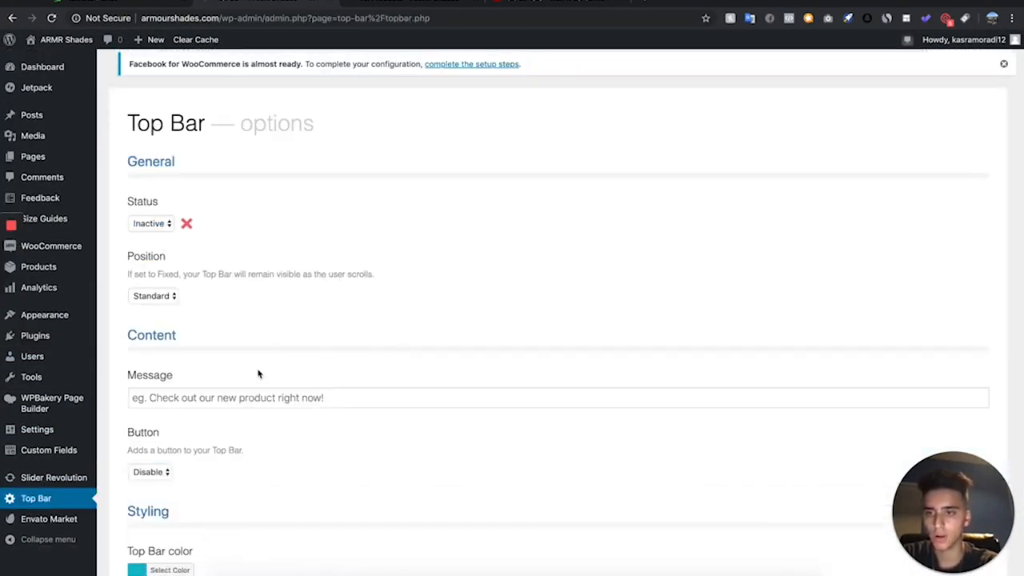
{"action": "type", "text": "FREE SHIPPING ON ALL ORDERS"}
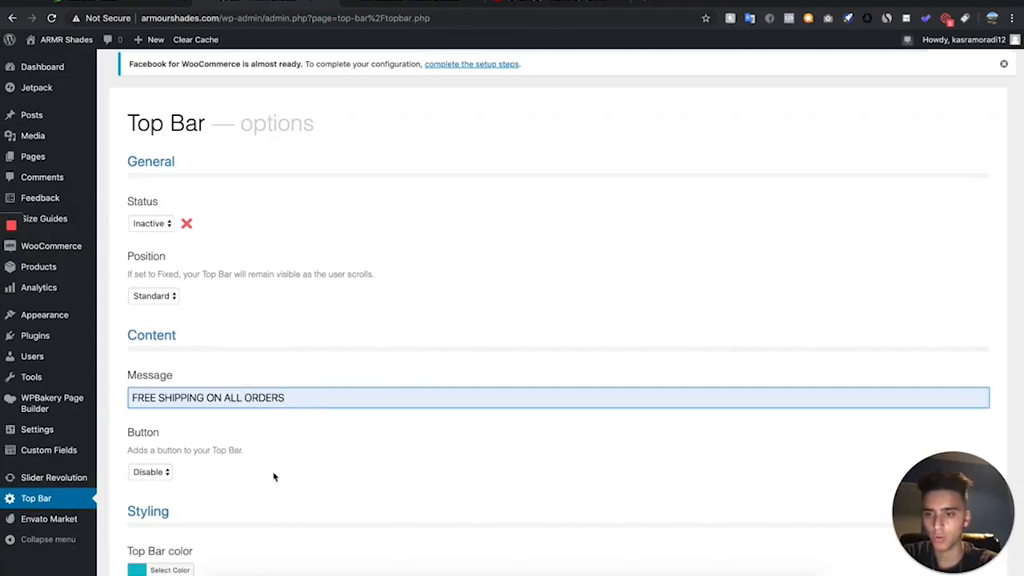
- Set the Top Bar color to black and save the options
{"action": "scroll", "coordinate": [273, 476], "scroll_direction": "down", "scroll_amount": 2}
{"action": "left_click", "coordinate": [170, 522]}
{"action": "scroll", "coordinate": [291, 494], "scroll_direction": "down", "scroll_amount": 1}
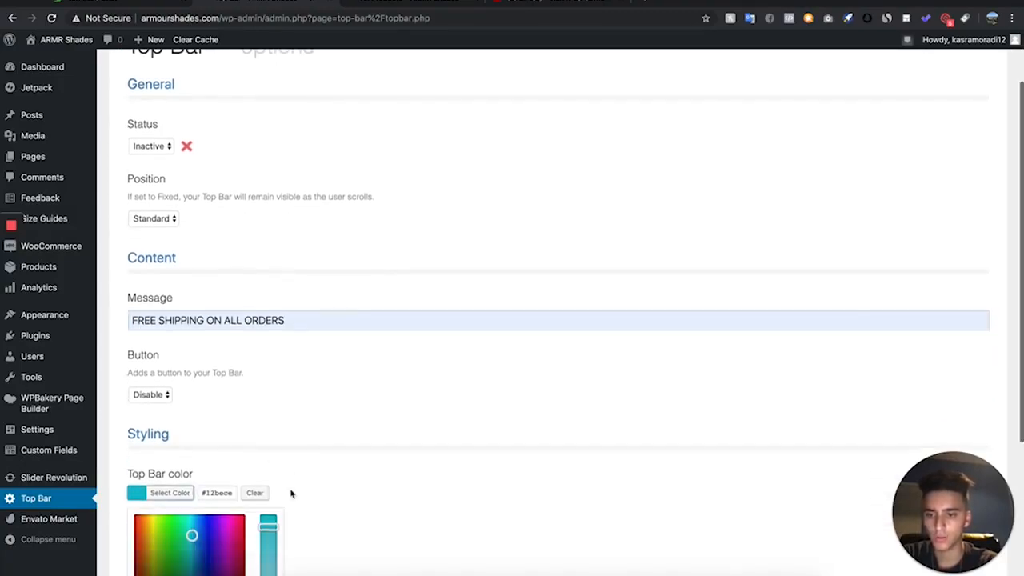
{"action": "scroll", "coordinate": [292, 494], "scroll_direction": "down", "scroll_amount": 4}
{"action": "left_click", "coordinate": [140, 508]}
{"action": "left_click", "coordinate": [150, 540]}
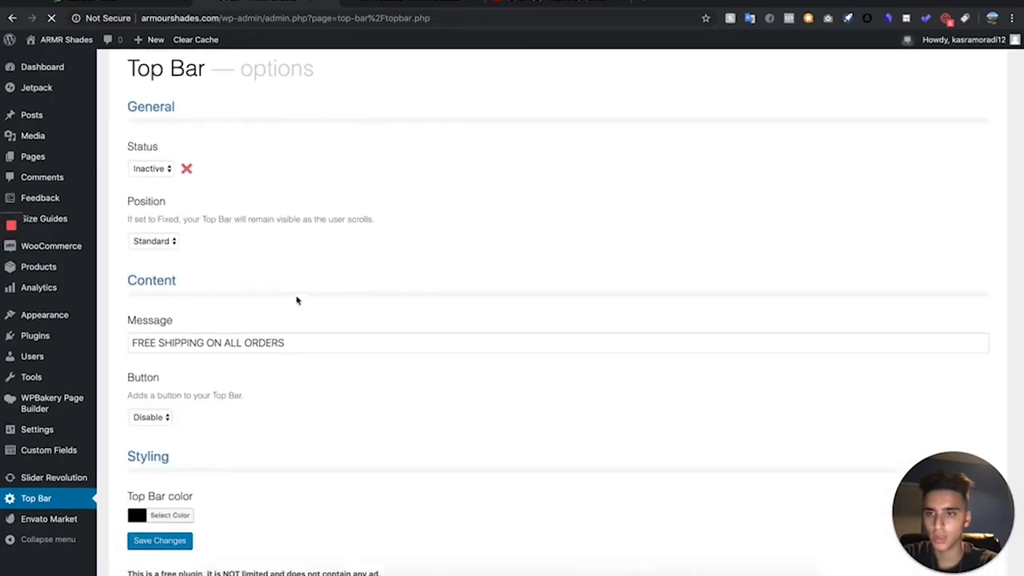
- Set the Top Bar status to Active and save the options
{"action": "left_click", "coordinate": [149, 223]}
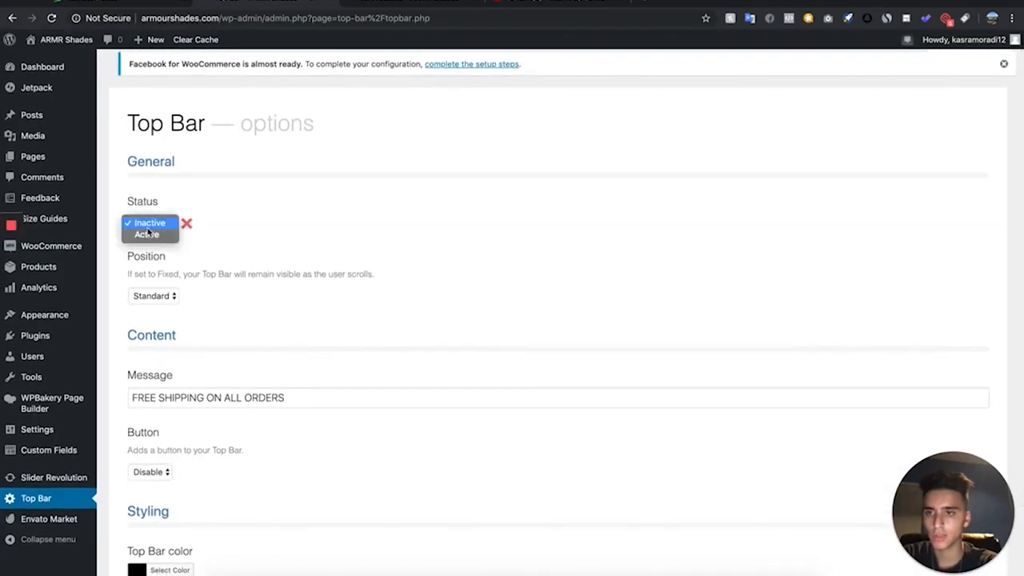
{"action": "left_click", "coordinate": [151, 234]}
{"action": "scroll", "coordinate": [200, 361], "scroll_direction": "down", "scroll_amount": 2}
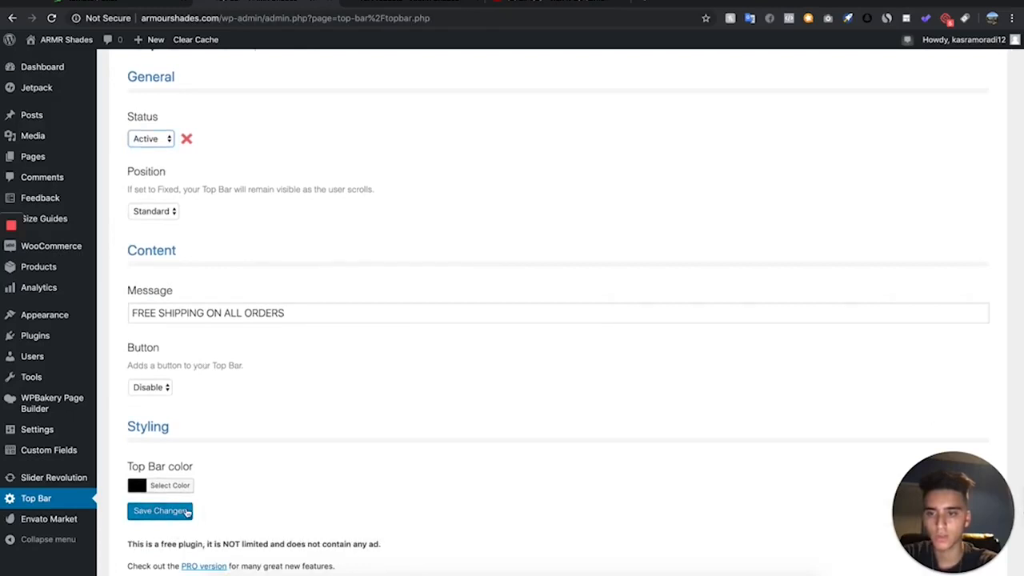
{"action": "left_click", "coordinate": [185, 513]}
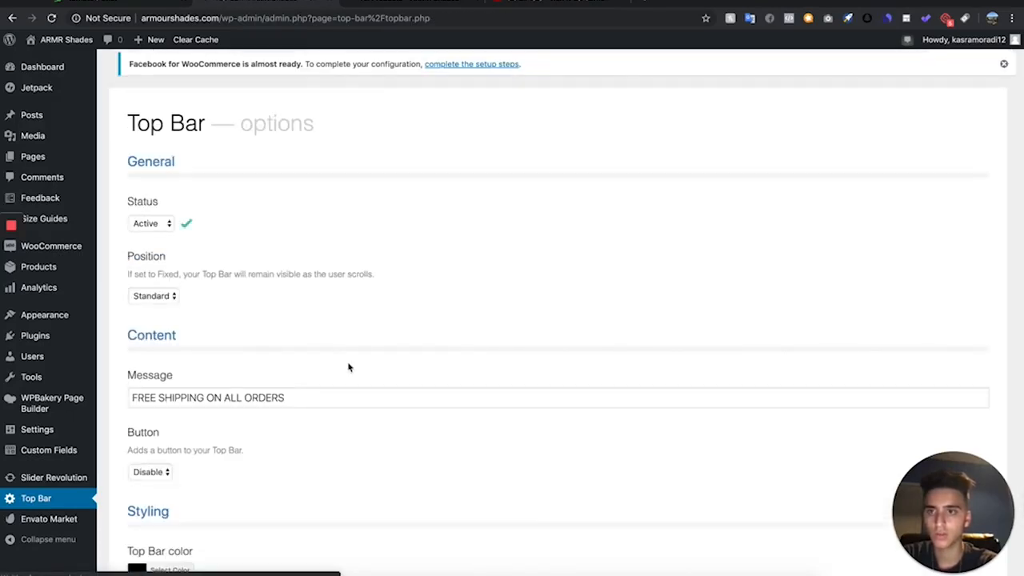
- Reload the live store and examine the announcement bar above the home page header
{"action": "left_click", "coordinate": [373, 6]}
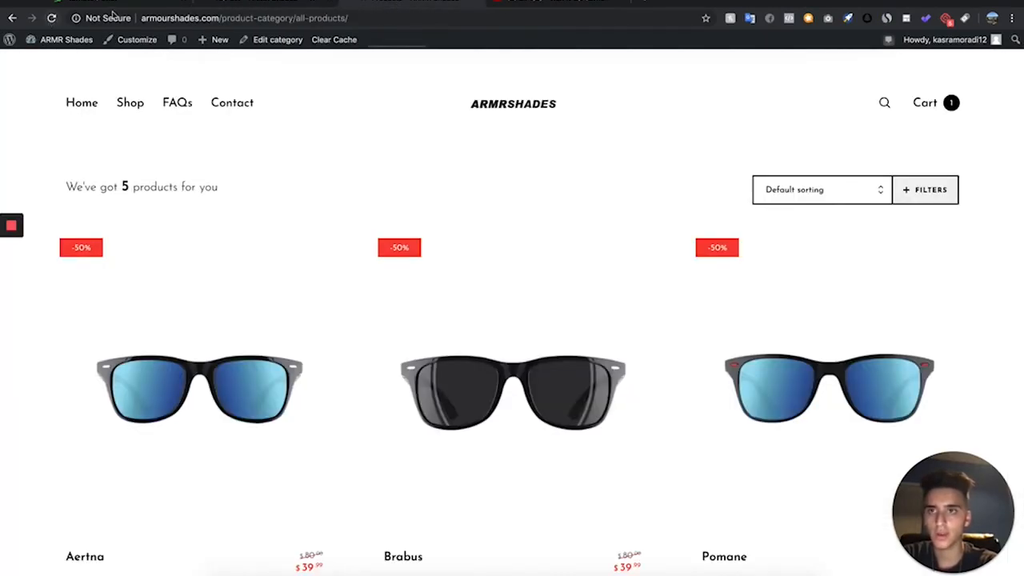
{"action": "left_click", "coordinate": [53, 18]}
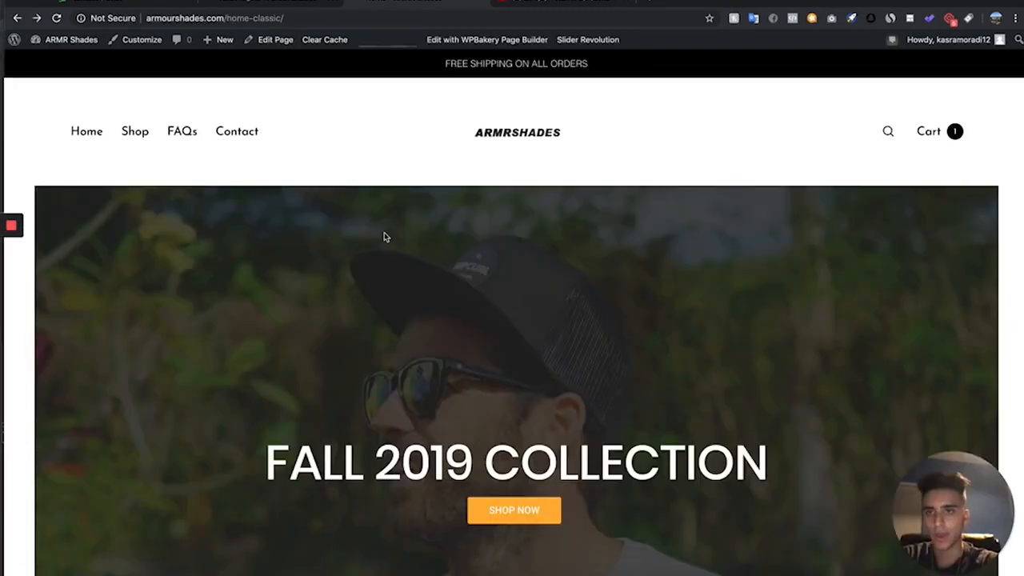
{"action": "scroll", "coordinate": [224, 358], "scroll_direction": "down", "scroll_amount": 1}
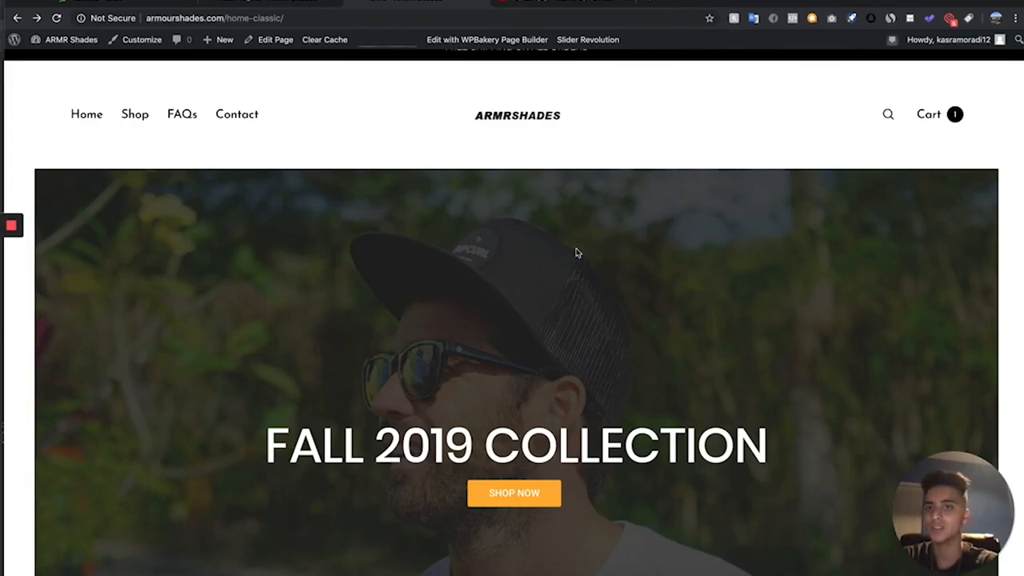
{"action": "scroll", "coordinate": [460, 349], "scroll_direction": "up", "scroll_amount": 1}
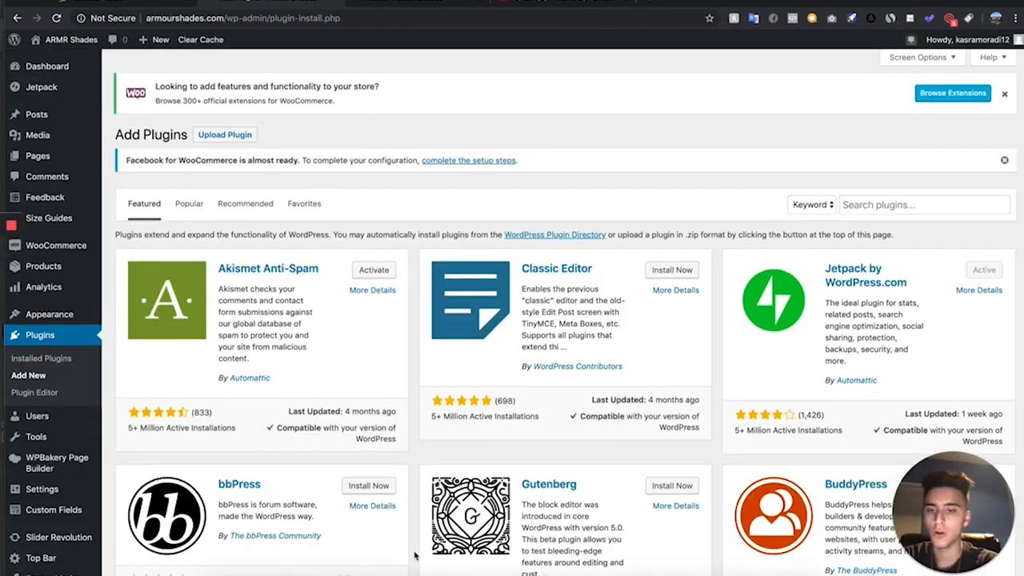
- Search the plugin directory for "sales pop" and install the Live Sales Notification (Recent Sales Popups) plugin by Beeketing
{"action": "scroll", "coordinate": [432, 358], "scroll_direction": "down", "scroll_amount": 1}
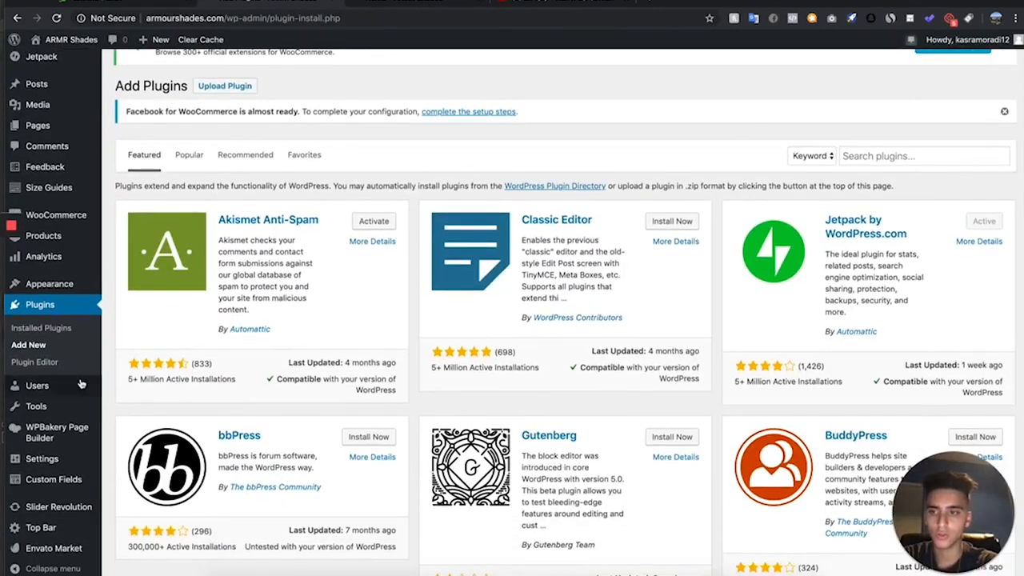
{"action": "left_click", "coordinate": [891, 156]}
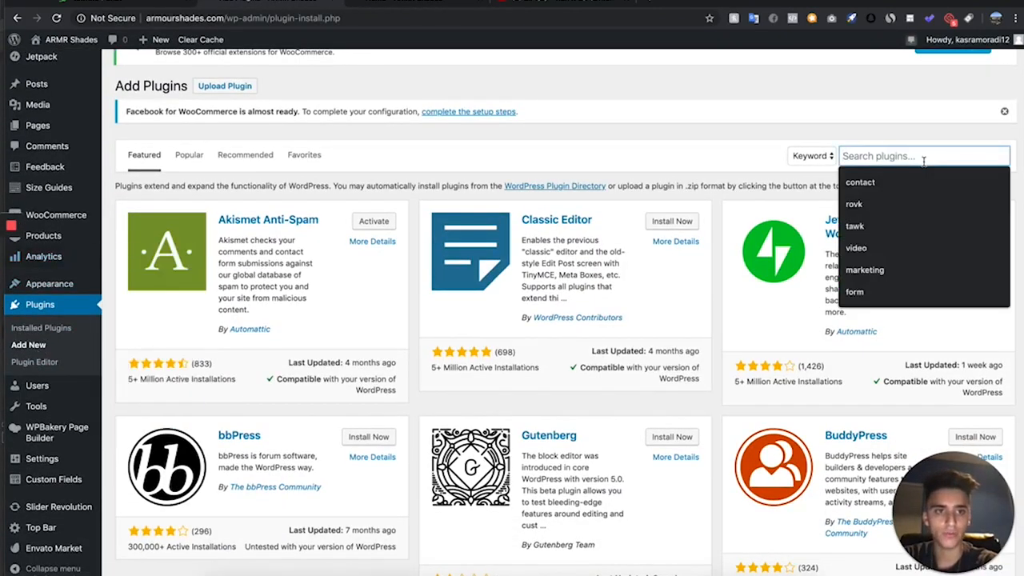
{"action": "type", "text": "sales pop"}
{"action": "key", "text": "Return"}
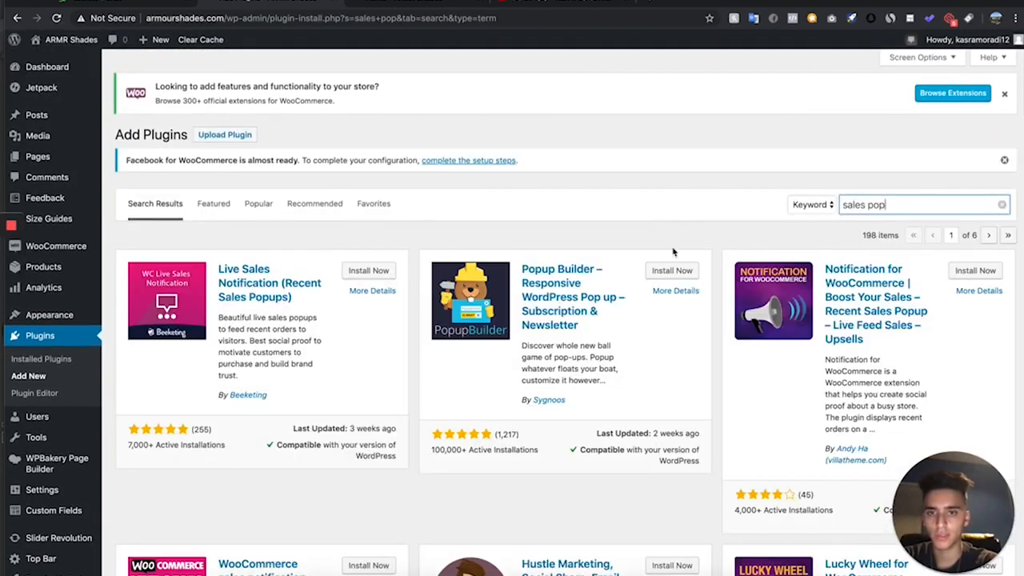
{"action": "left_click", "coordinate": [370, 271]}
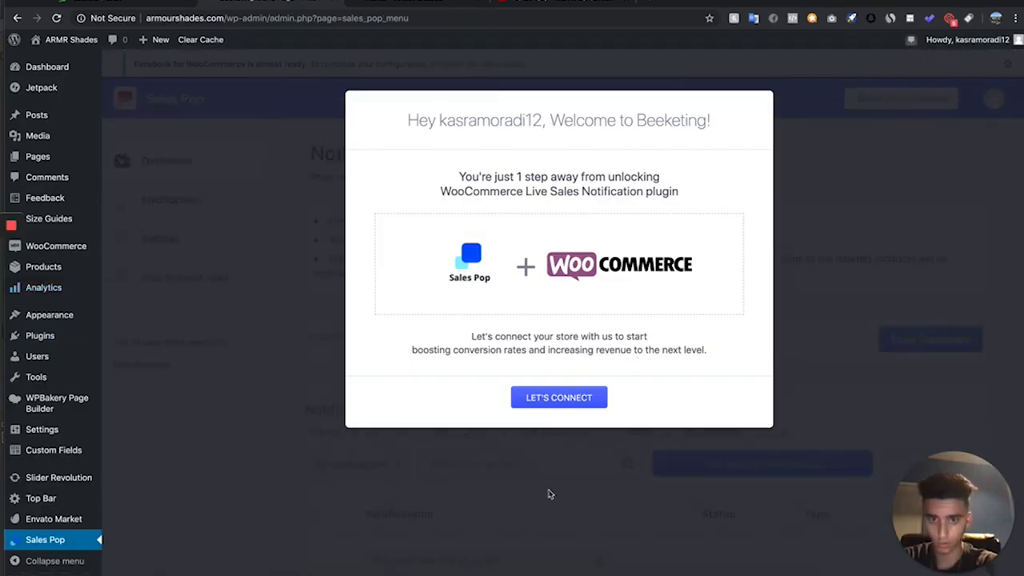
- Connect the store to Beeketing and open the Sales Pop notifications dashboard
{"action": "left_click", "coordinate": [557, 398]}
{"action": "left_click", "coordinate": [308, 260]}
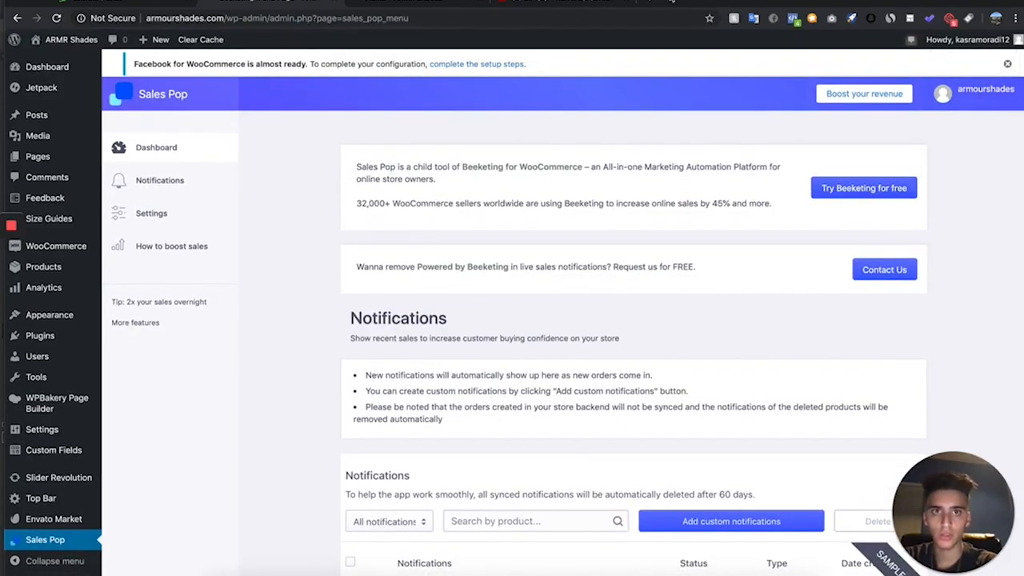
{"action": "scroll", "coordinate": [416, 246], "scroll_direction": "down", "scroll_amount": 1}
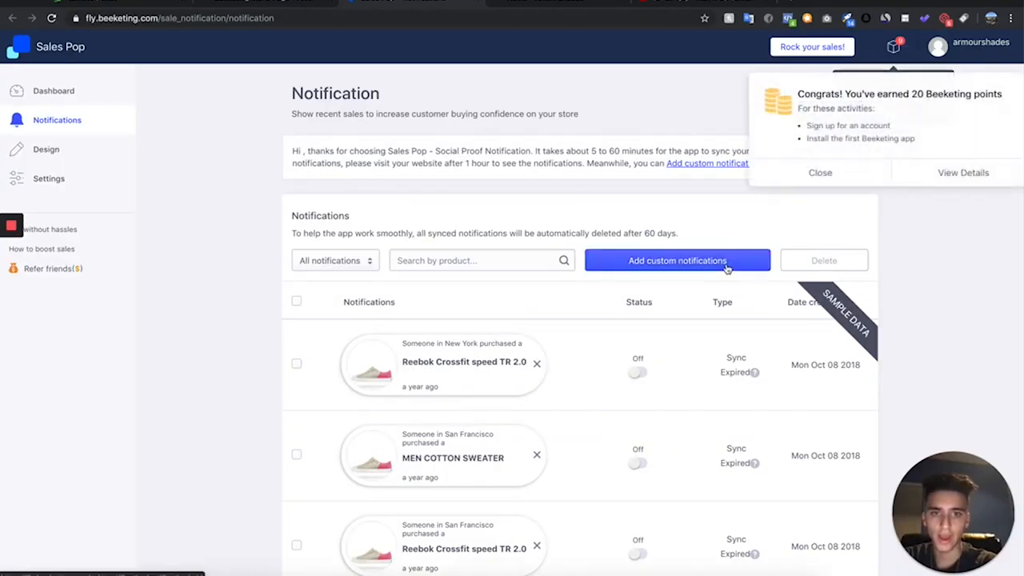
- Start a custom notification in Sales Pop with the Sunglasses collection as its product source
{"action": "left_click", "coordinate": [663, 259]}
{"action": "scroll", "coordinate": [369, 204], "scroll_direction": "down", "scroll_amount": 1}
{"action": "left_click", "coordinate": [369, 204]}
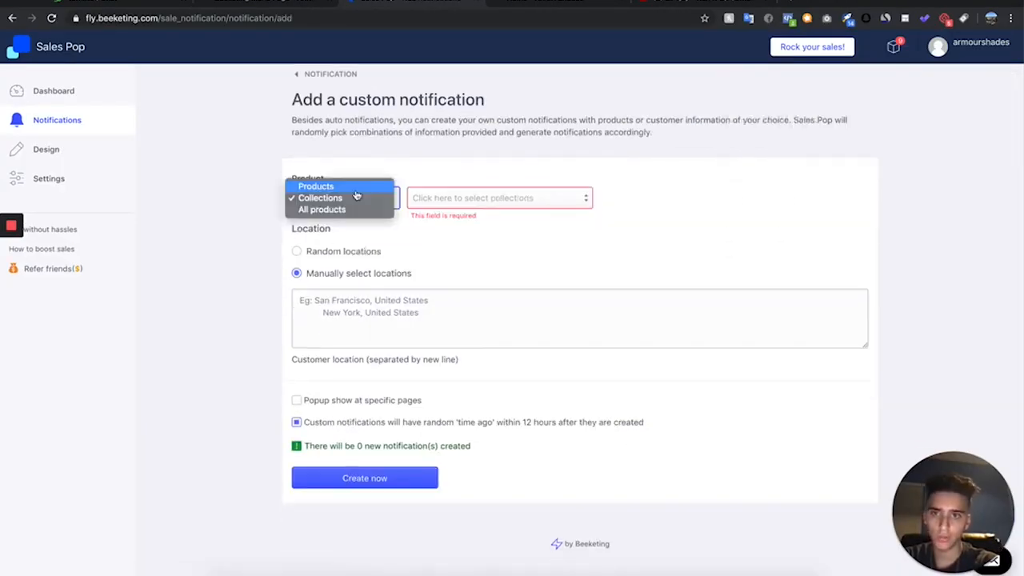
{"action": "left_click", "coordinate": [354, 197]}
{"action": "left_click", "coordinate": [449, 198]}
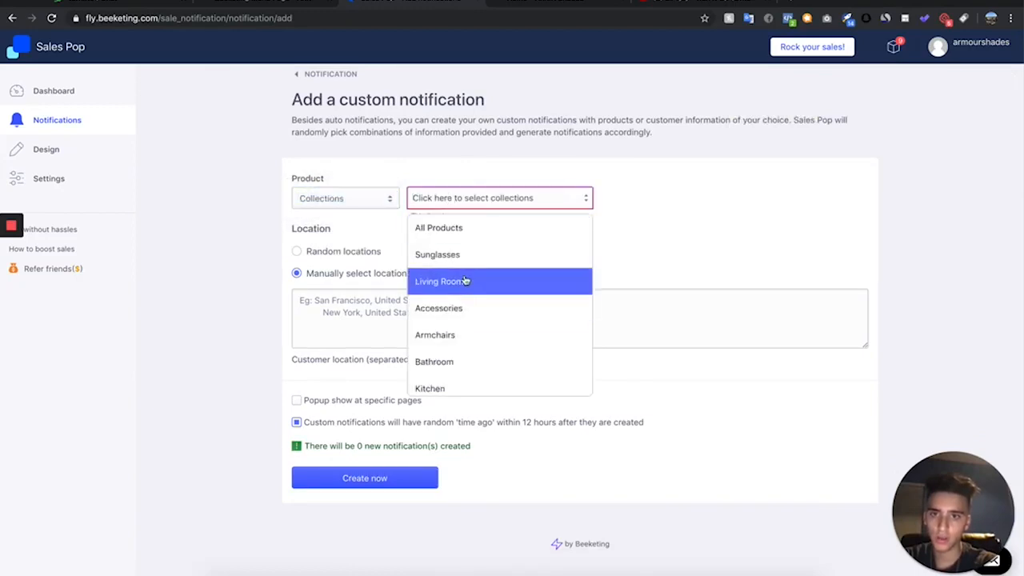
{"action": "left_click", "coordinate": [510, 255]}
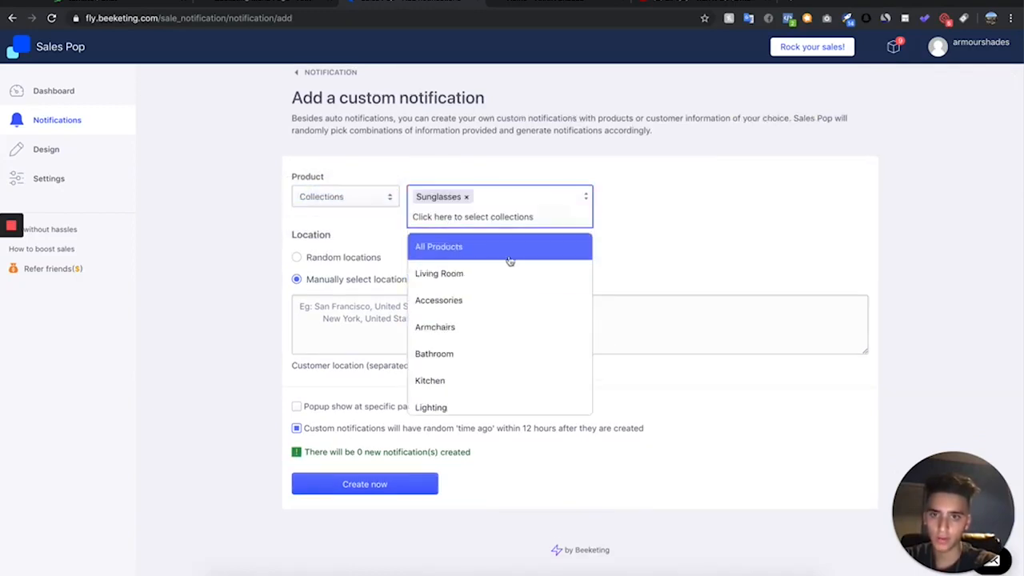
{"action": "left_click", "coordinate": [645, 233]}
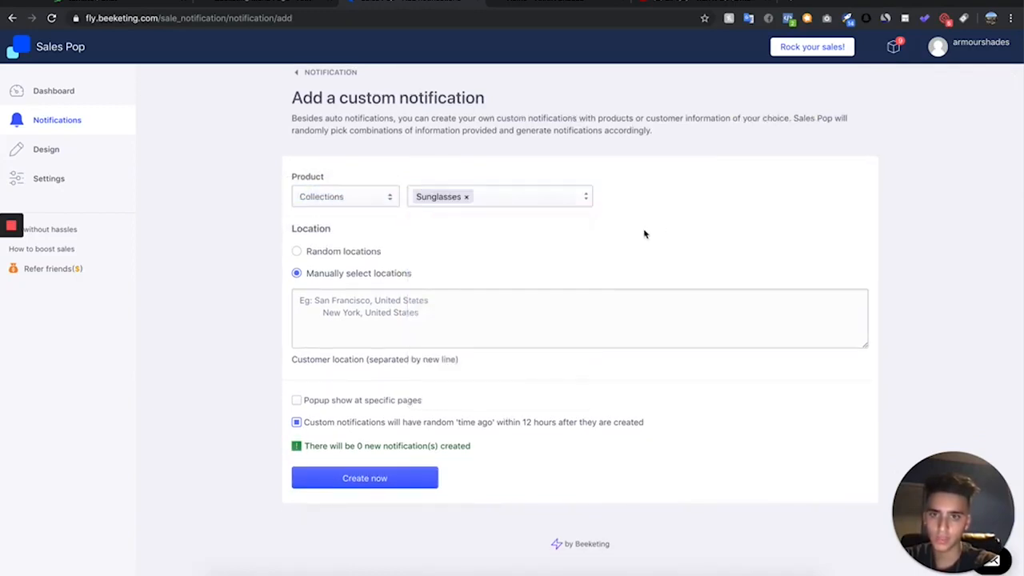
- Set the custom notification's location to random locations, with United States as the country
{"action": "left_click", "coordinate": [361, 254]}
{"action": "left_click", "coordinate": [357, 309]}
{"action": "left_click", "coordinate": [350, 278]}
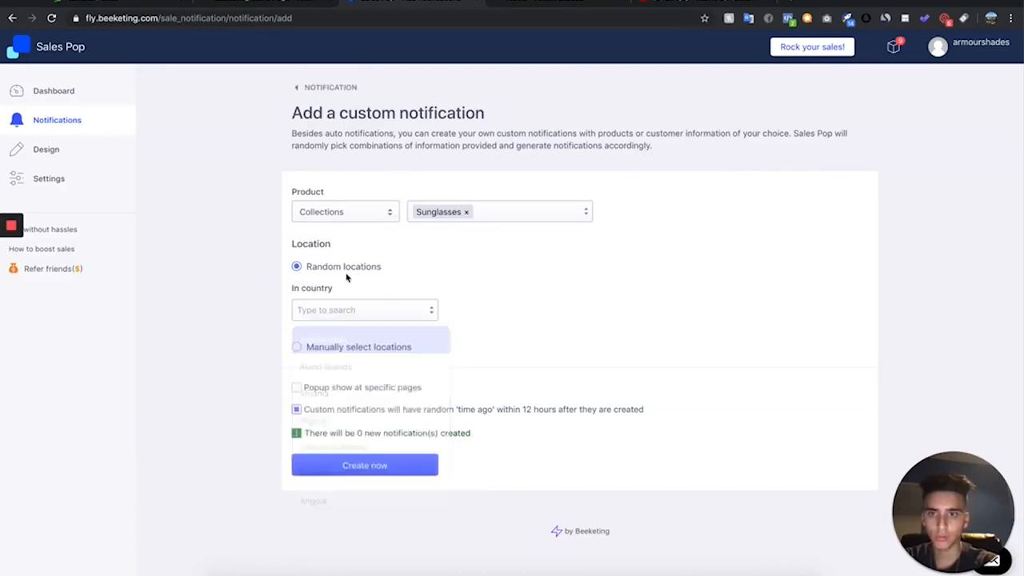
{"action": "left_click", "coordinate": [337, 320]}
{"action": "type", "text": "United"}
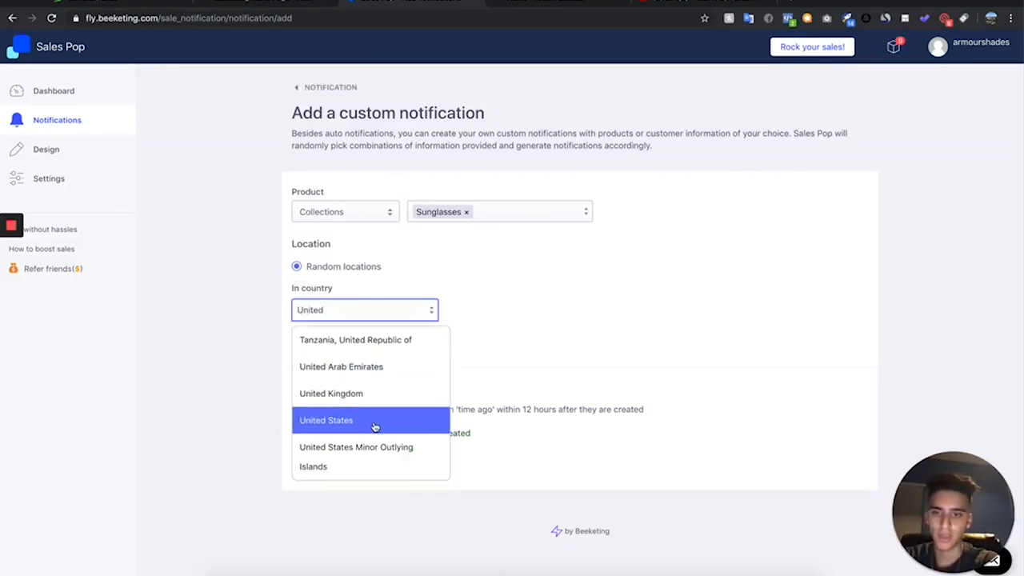
{"action": "left_click", "coordinate": [373, 423]}
{"action": "left_click", "coordinate": [489, 345]}
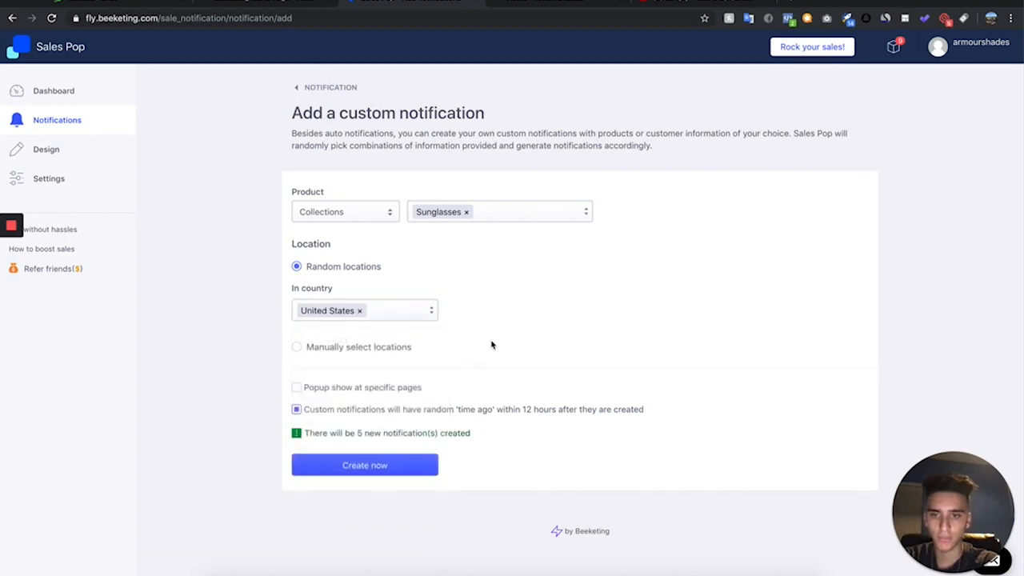
{"action": "left_click", "coordinate": [360, 310]}
{"action": "left_click", "coordinate": [368, 319]}
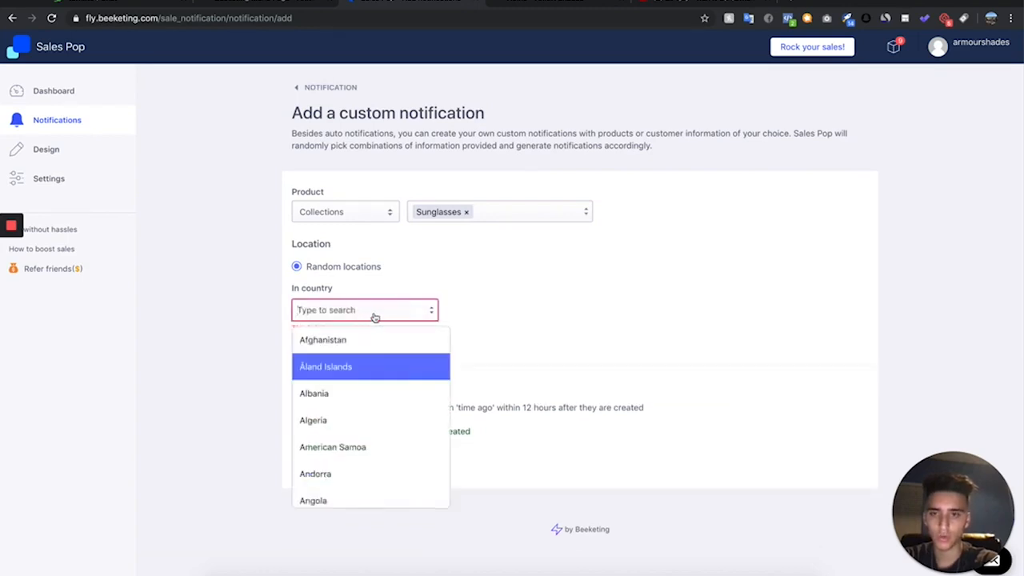
{"action": "type", "text": "United"}
{"action": "left_click", "coordinate": [379, 420]}
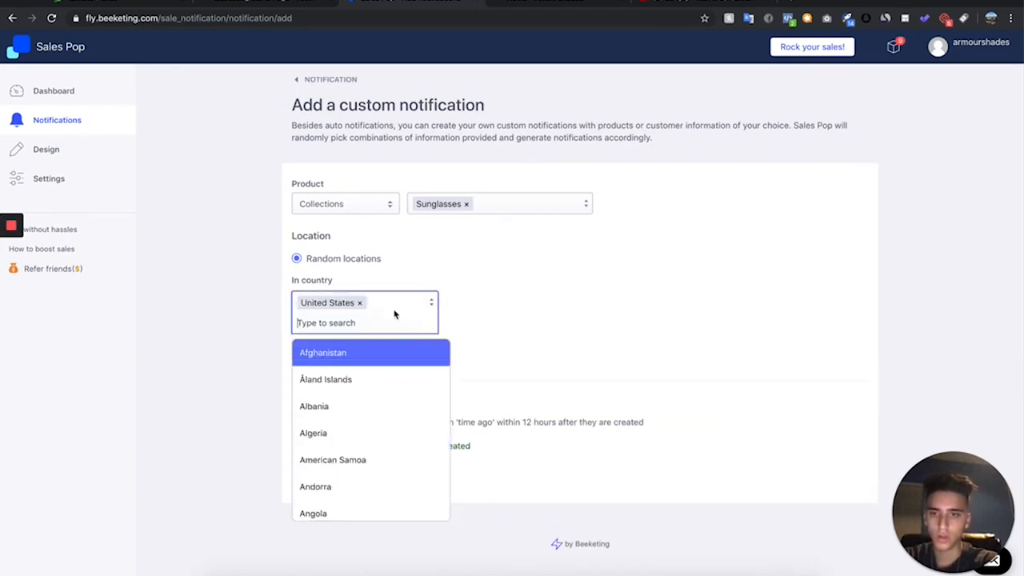
- Add United Kingdom and Canada to the countries for the random locations
{"action": "type", "text": "United"}
{"action": "left_click", "coordinate": [389, 406]}
{"action": "type", "text": "Canada"}
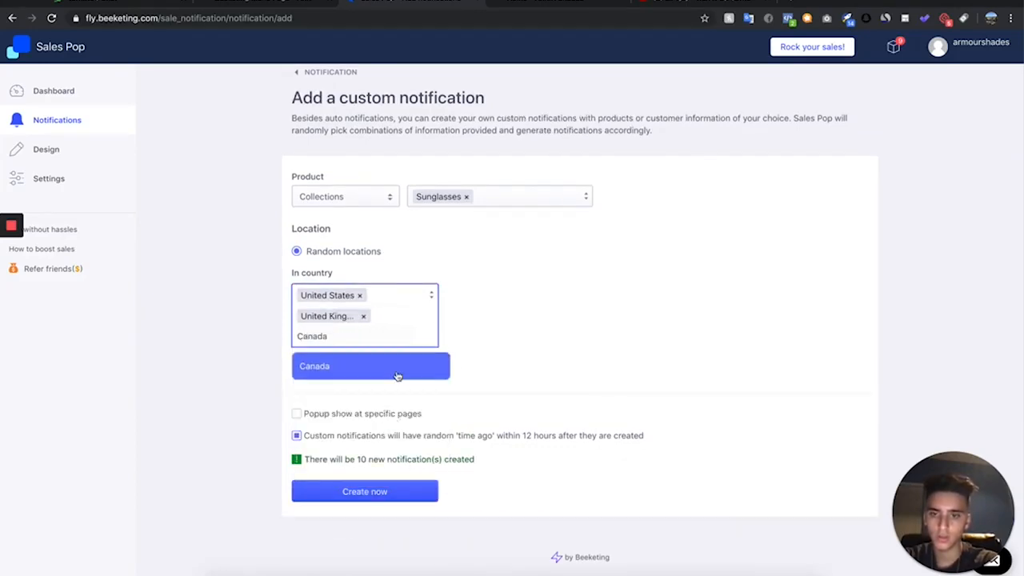
{"action": "left_click", "coordinate": [398, 376]}
- Create the custom notifications and review the generated entries in the notifications list
{"action": "left_click", "coordinate": [581, 407]}
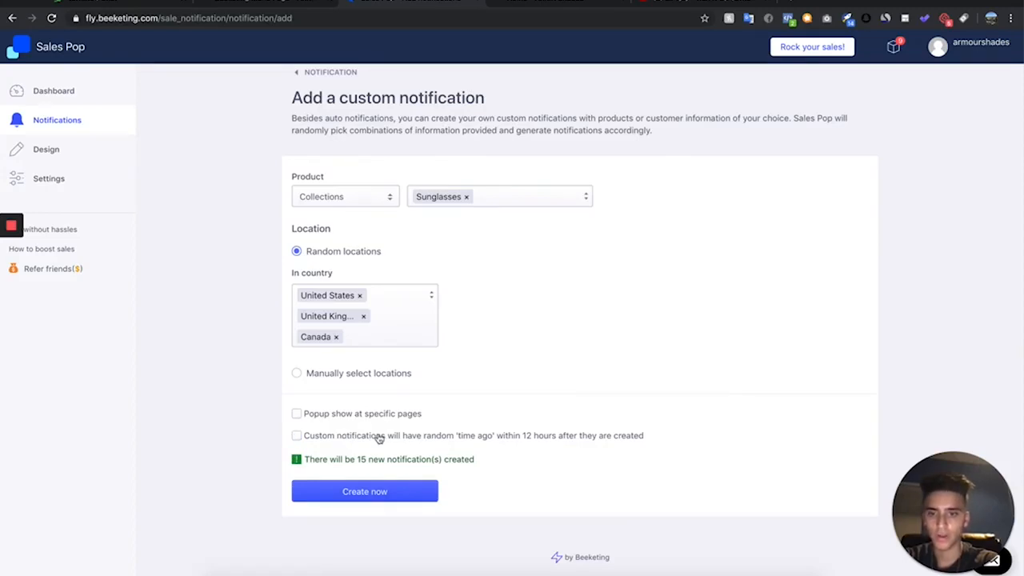
{"action": "left_click", "coordinate": [379, 494]}
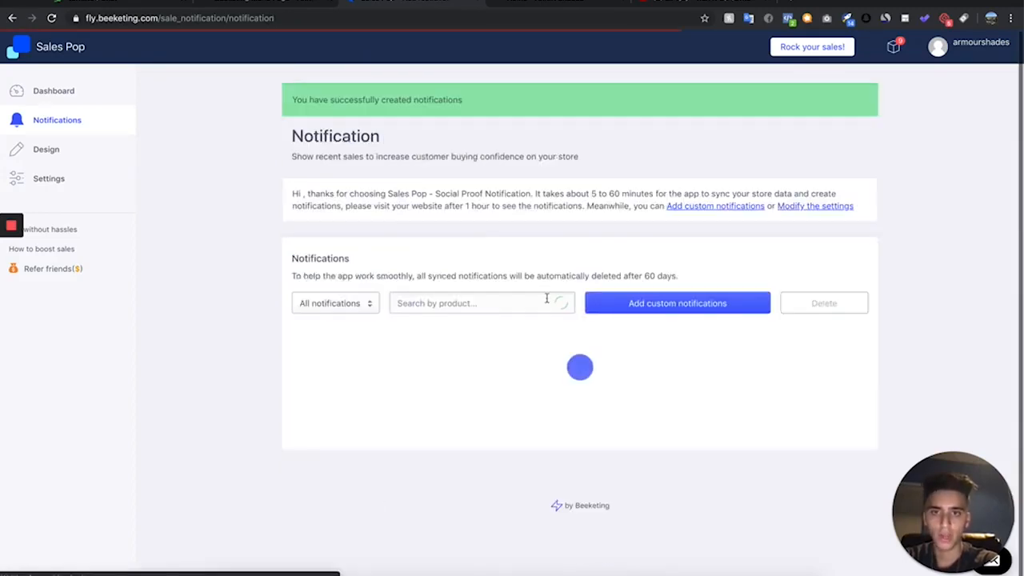
{"action": "scroll", "coordinate": [641, 380], "scroll_direction": "down", "scroll_amount": 1}
{"action": "scroll", "coordinate": [641, 379], "scroll_direction": "down", "scroll_amount": 1}
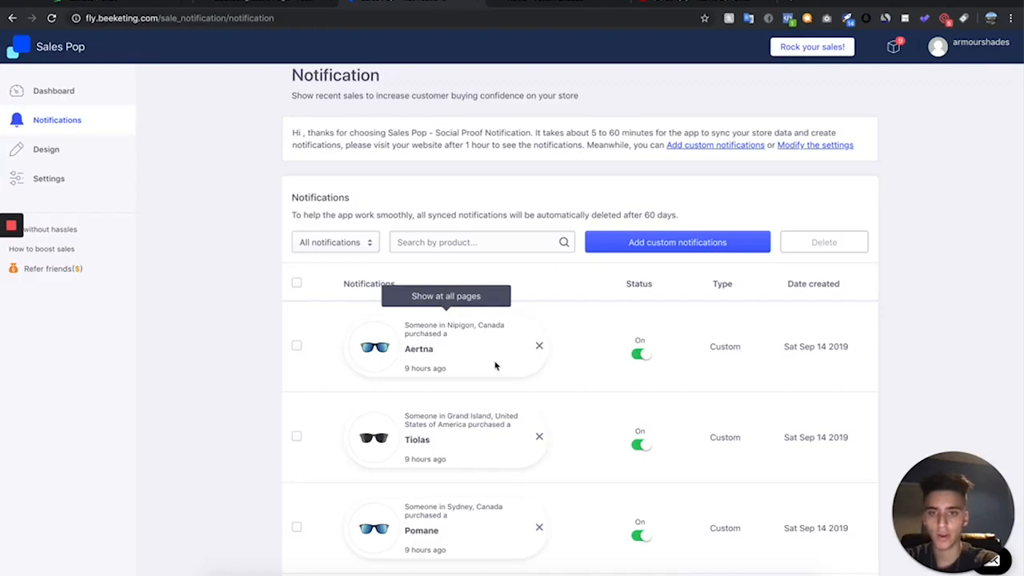
{"action": "scroll", "coordinate": [497, 374], "scroll_direction": "down", "scroll_amount": 2}
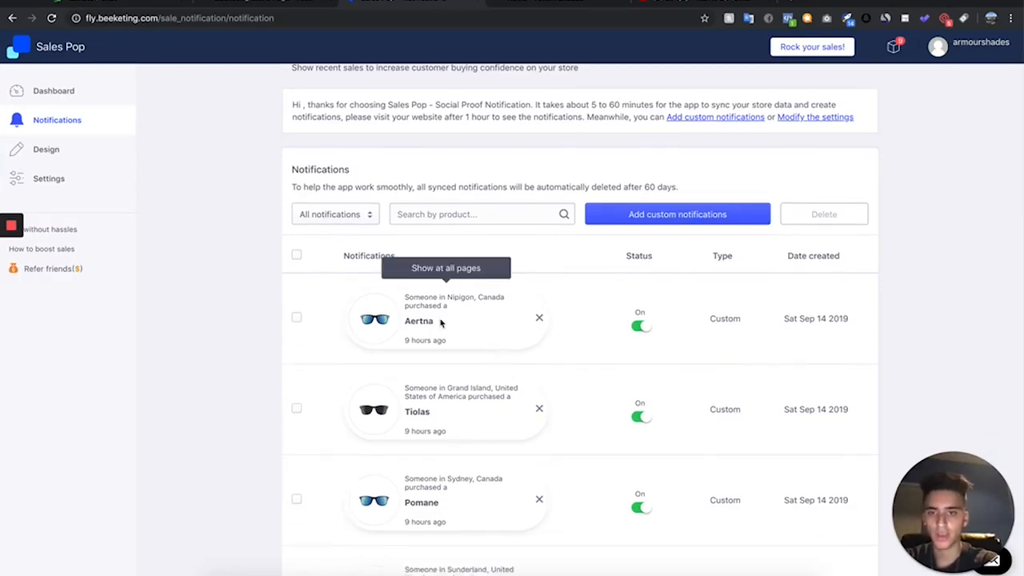
{"action": "scroll", "coordinate": [528, 381], "scroll_direction": "down", "scroll_amount": 2}
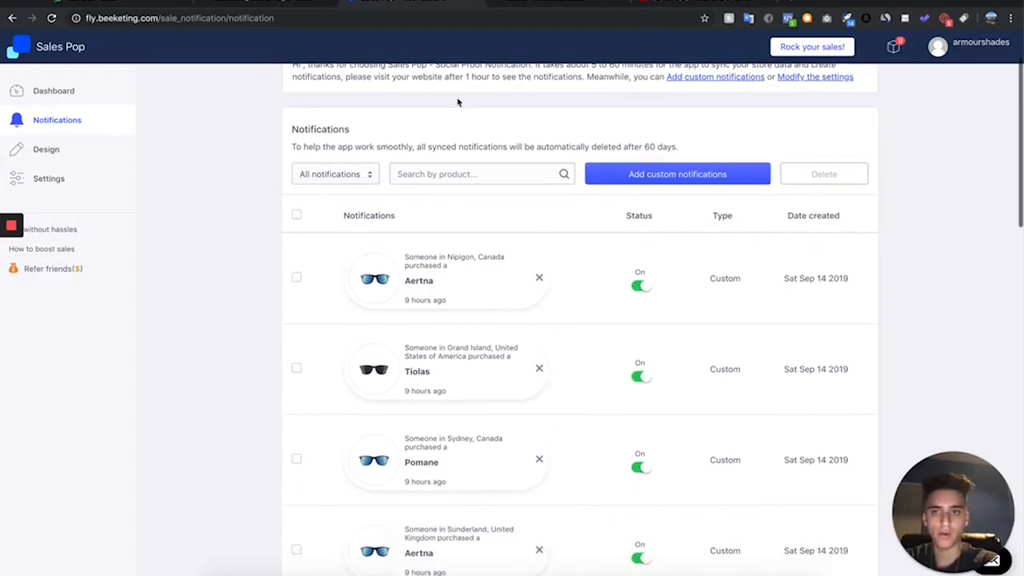
- In Sales Pop's general display settings, set the notification display time to 3 seconds and save the settings
{"action": "left_click", "coordinate": [70, 179]}
{"action": "scroll", "coordinate": [414, 211], "scroll_direction": "down", "scroll_amount": 3}
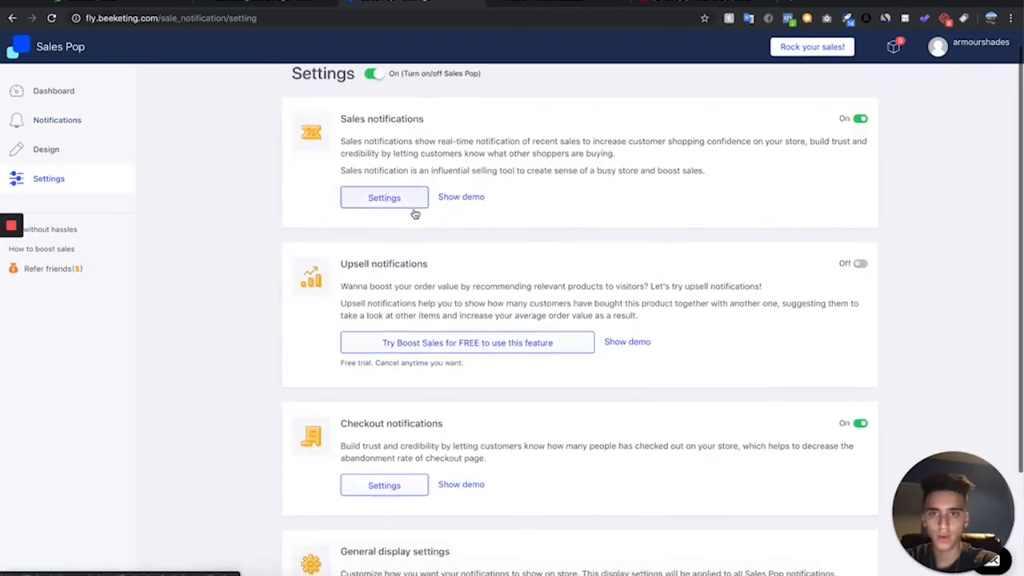
{"action": "left_click", "coordinate": [379, 457]}
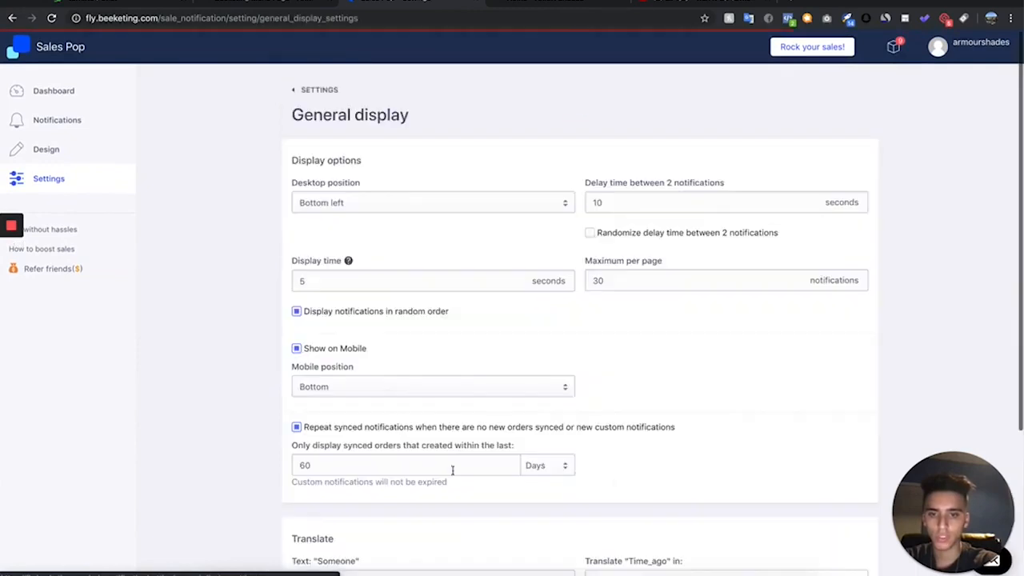
{"action": "scroll", "coordinate": [408, 358], "scroll_direction": "down", "scroll_amount": 2}
{"action": "scroll", "coordinate": [406, 357], "scroll_direction": "up", "scroll_amount": 2}
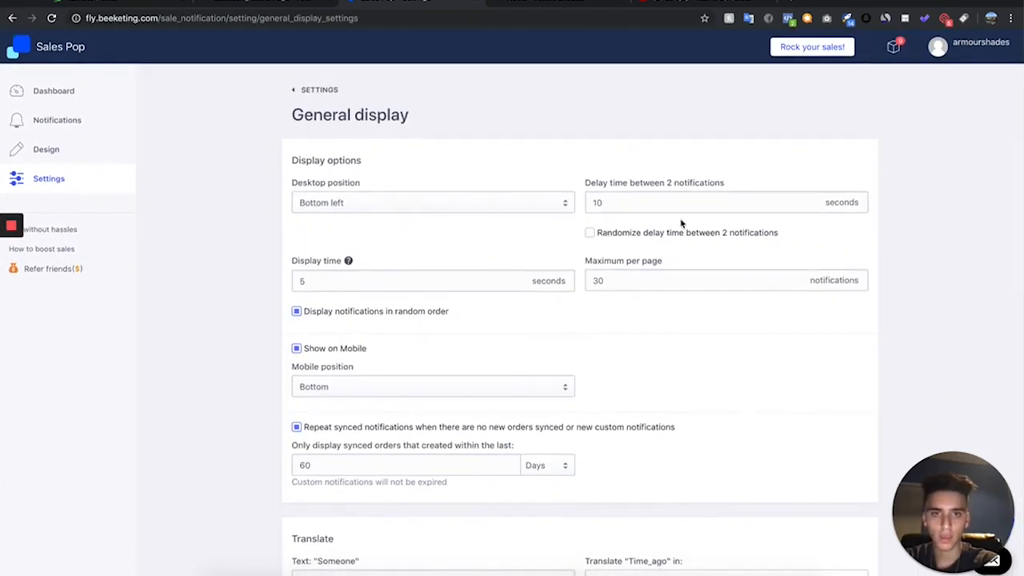
{"action": "scroll", "coordinate": [396, 360], "scroll_direction": "down", "scroll_amount": 4}
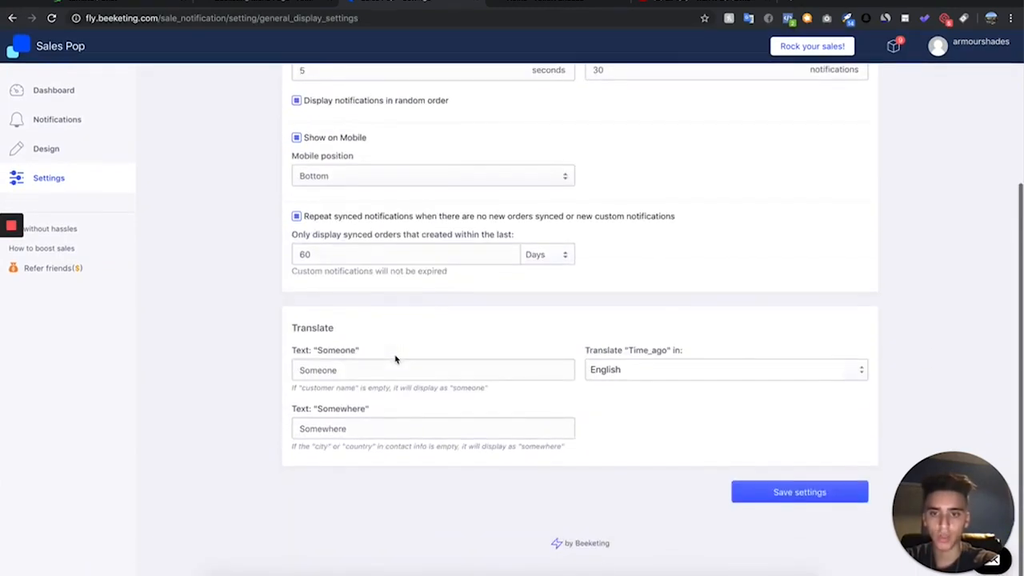
{"action": "scroll", "coordinate": [440, 361], "scroll_direction": "up", "scroll_amount": 4}
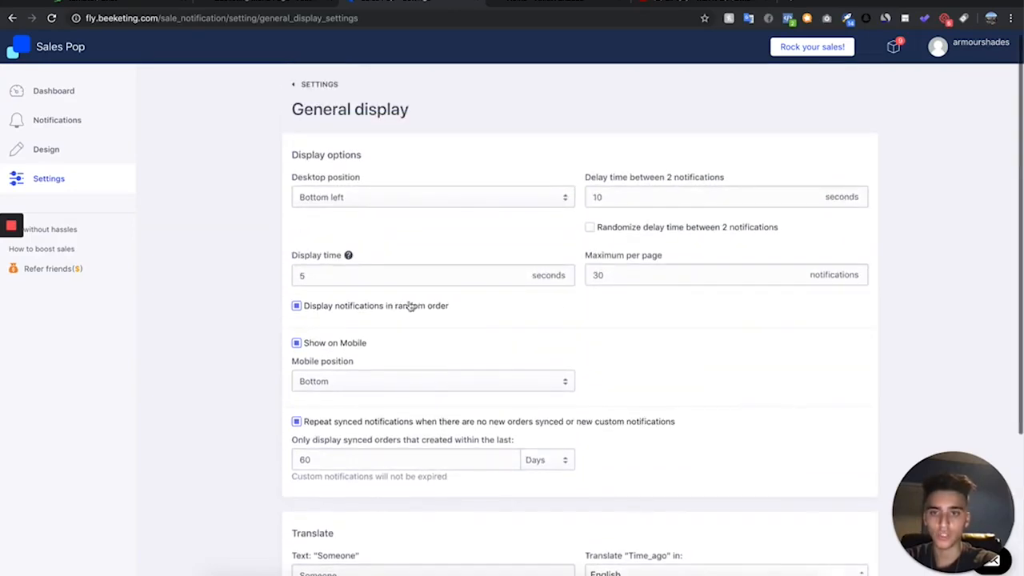
{"action": "double_click", "coordinate": [344, 277]}
{"action": "type", "text": "3"}
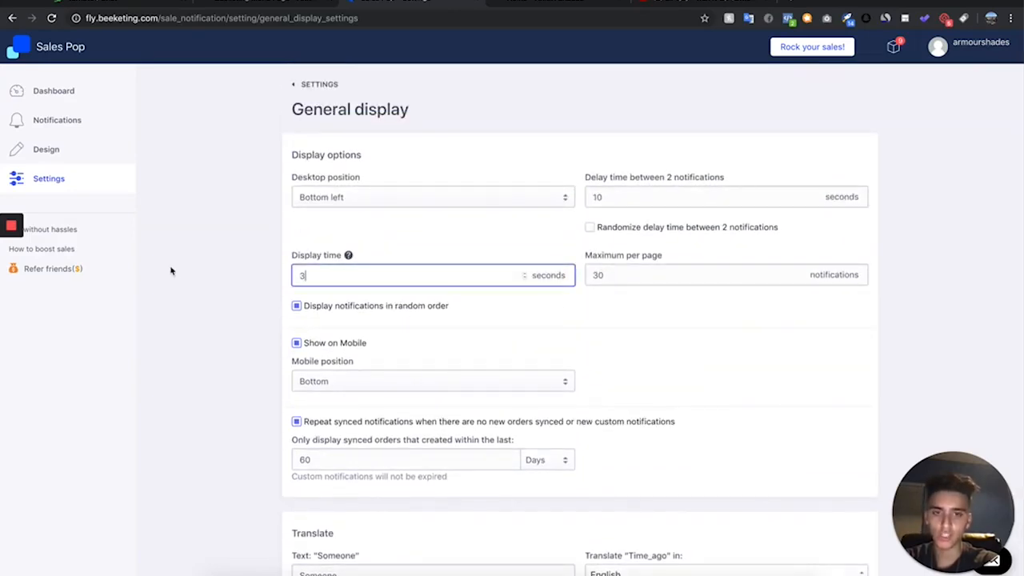
{"action": "scroll", "coordinate": [697, 176], "scroll_direction": "down", "scroll_amount": 4}
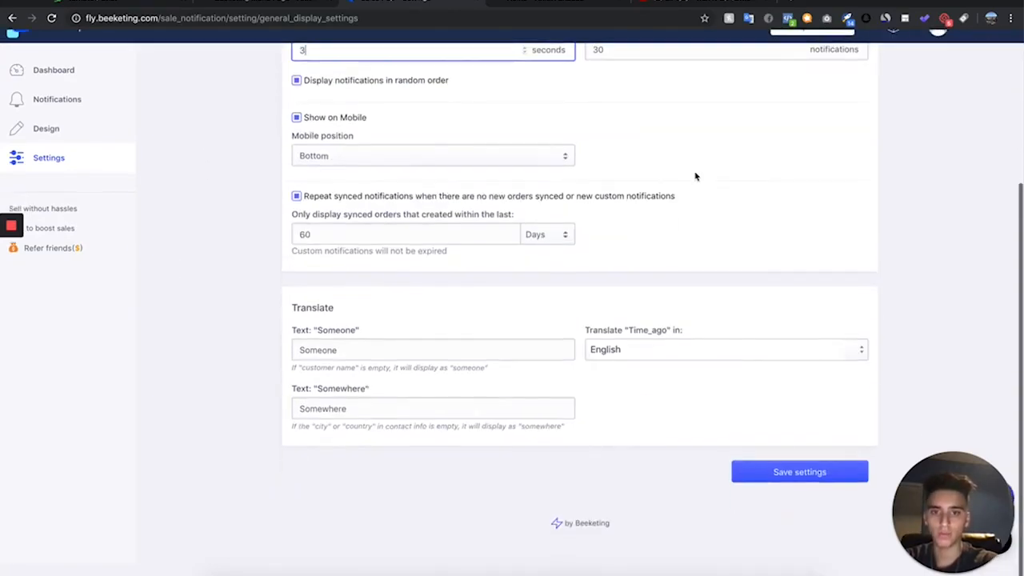
{"action": "left_click", "coordinate": [828, 491]}
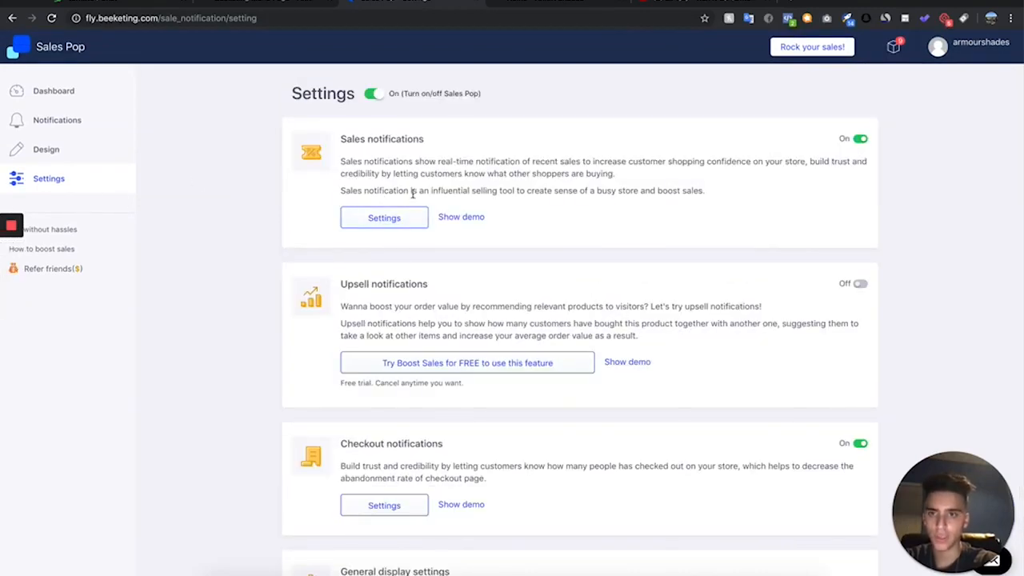
- In the Sales notifications settings, remove the {{time_ago}} variable so the Time message is empty, and save
{"action": "left_click", "coordinate": [384, 217]}
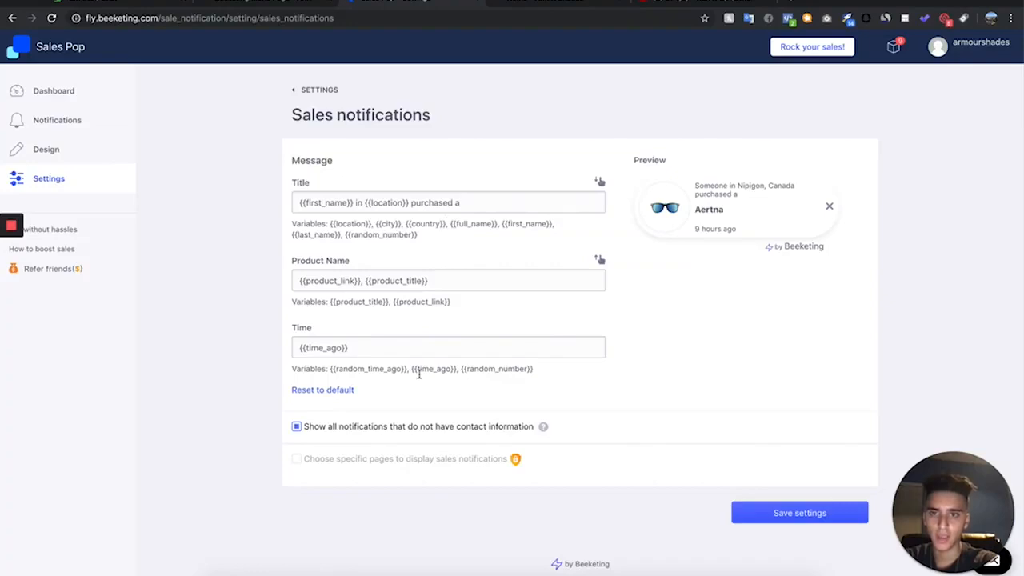
{"action": "triple_click", "coordinate": [366, 347]}
{"action": "key", "text": "BackSpace"}
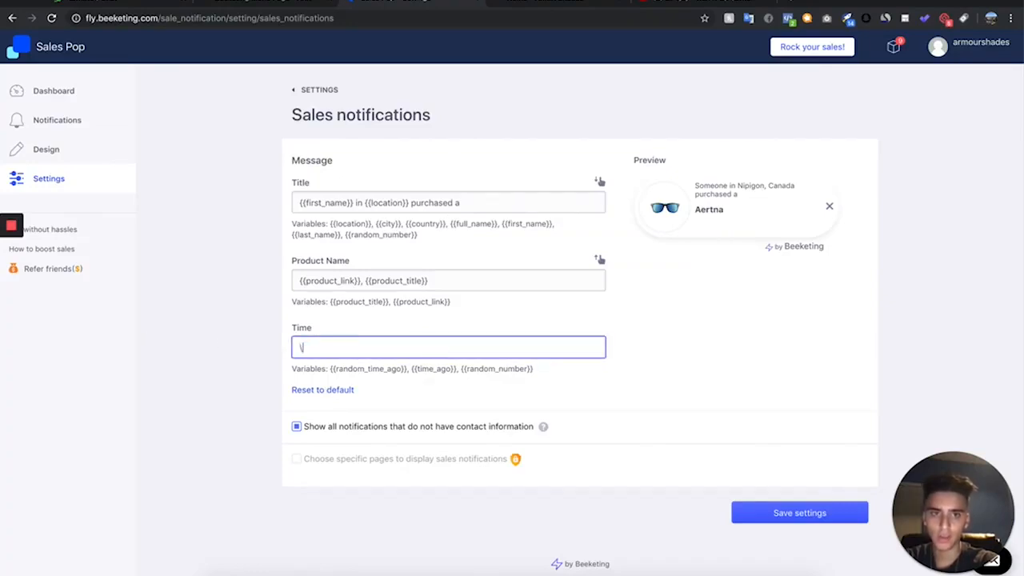
{"action": "key", "text": "ctrl+z"}
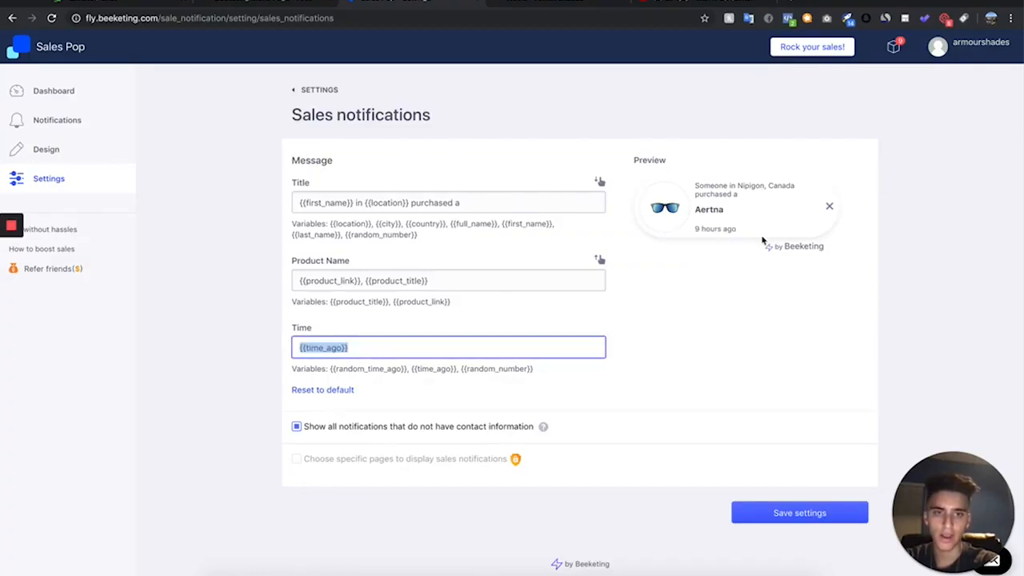
{"action": "key", "text": "BackSpace"}
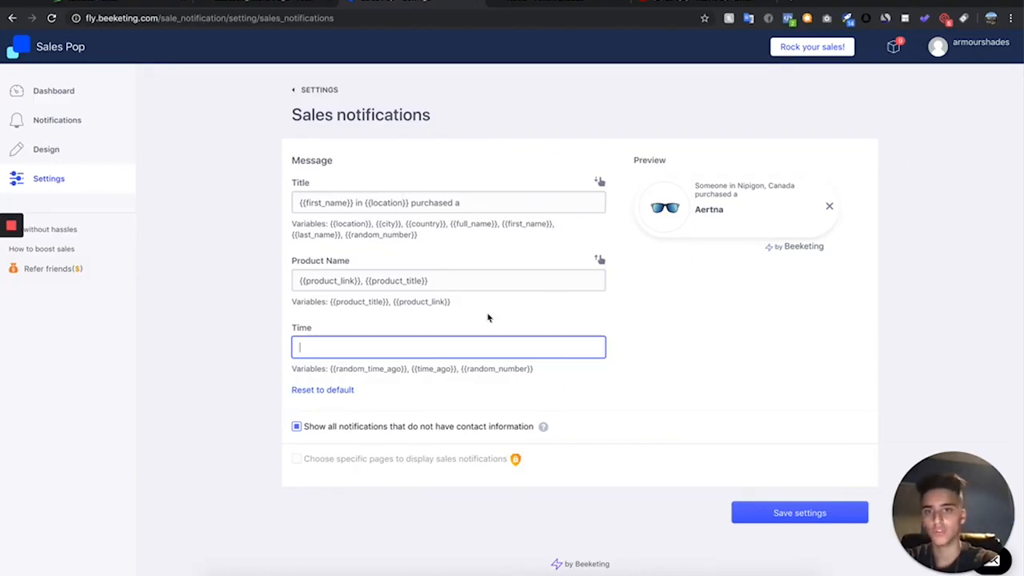
{"action": "key", "text": "ctrl+z"}
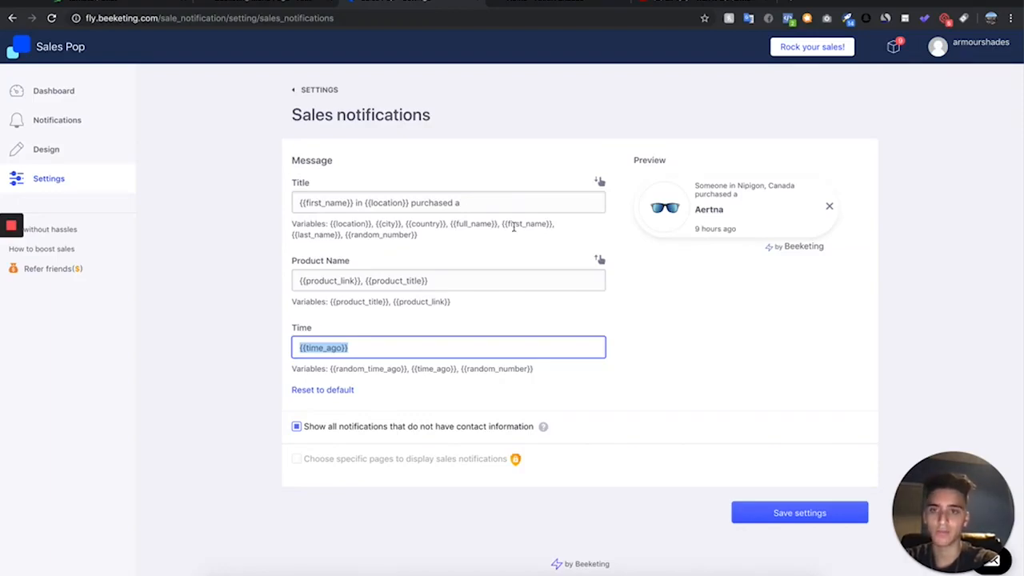
{"action": "key", "text": "BackSpace"}
{"action": "left_click", "coordinate": [764, 509]}
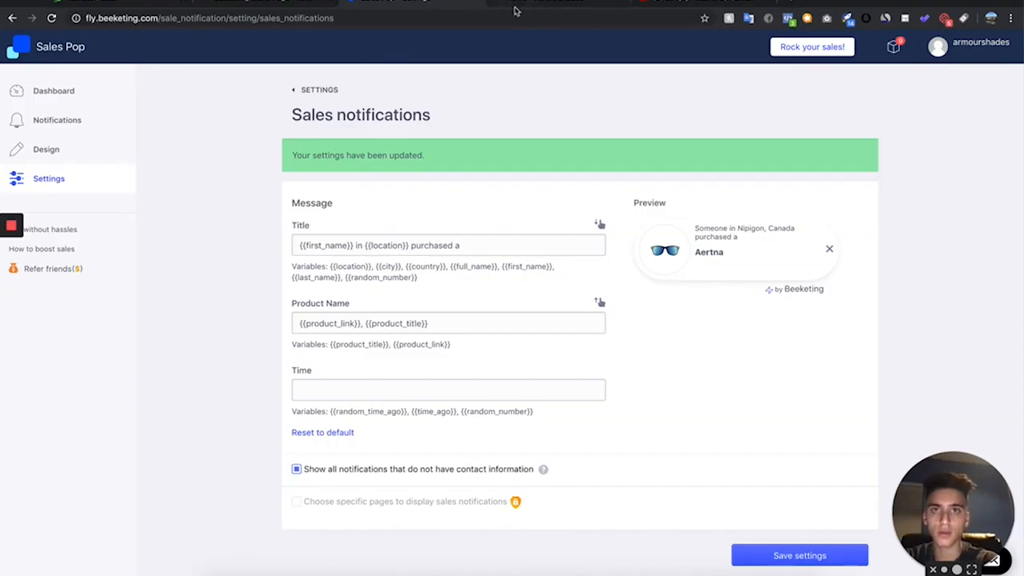
- Return to the live store's home page and check it for the sales notification popups
{"action": "left_click", "coordinate": [516, 9]}
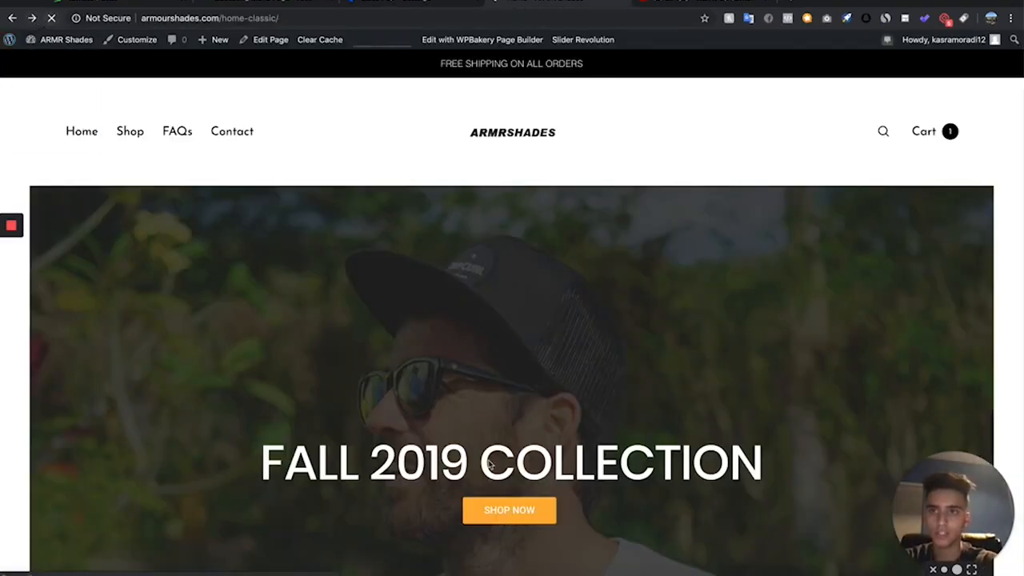
{"action": "scroll", "coordinate": [481, 230], "scroll_direction": "down", "scroll_amount": 12}
{"action": "scroll", "coordinate": [480, 229], "scroll_direction": "up", "scroll_amount": 13}
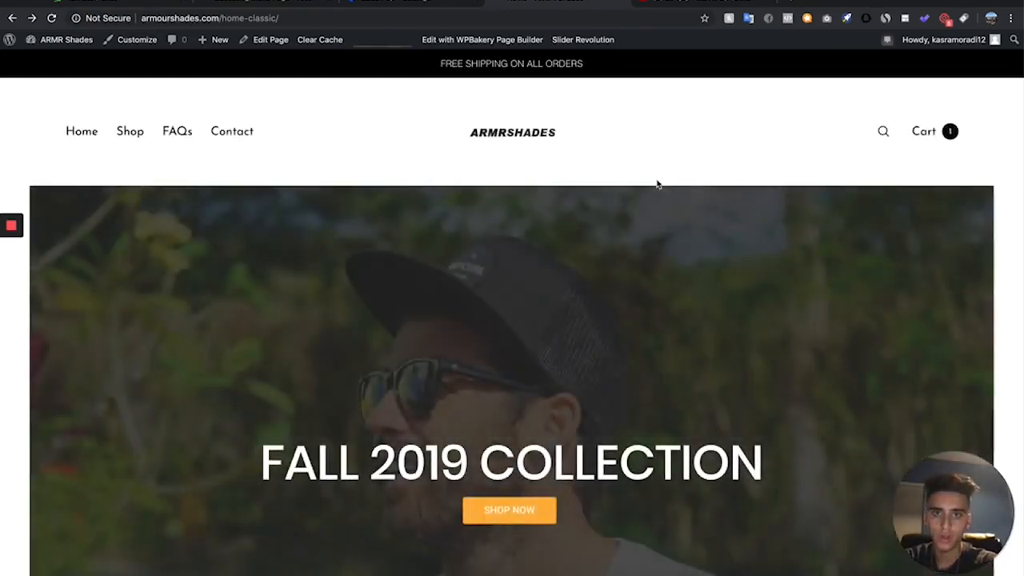
{"action": "scroll", "coordinate": [656, 184], "scroll_direction": "down", "scroll_amount": 3}
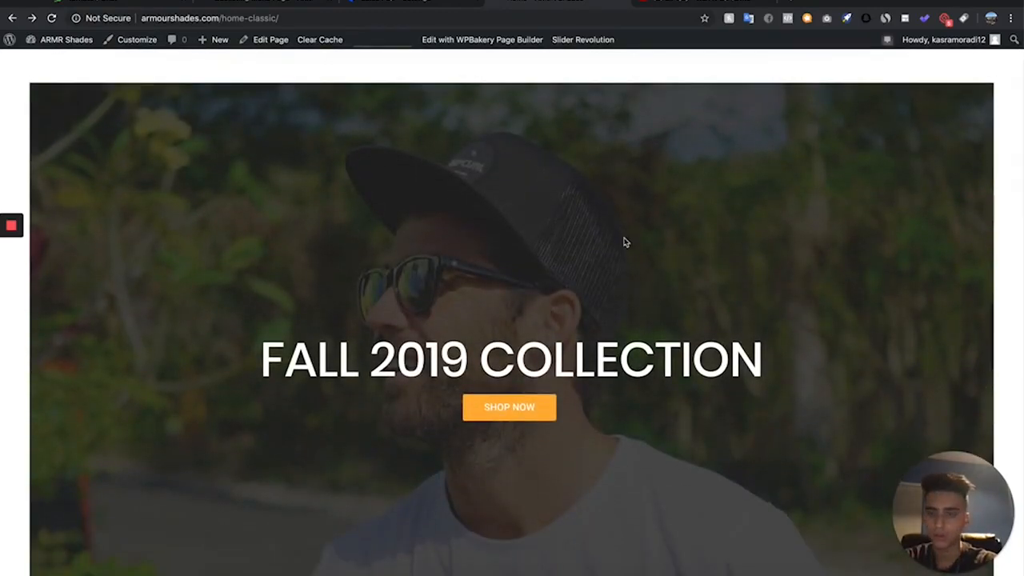
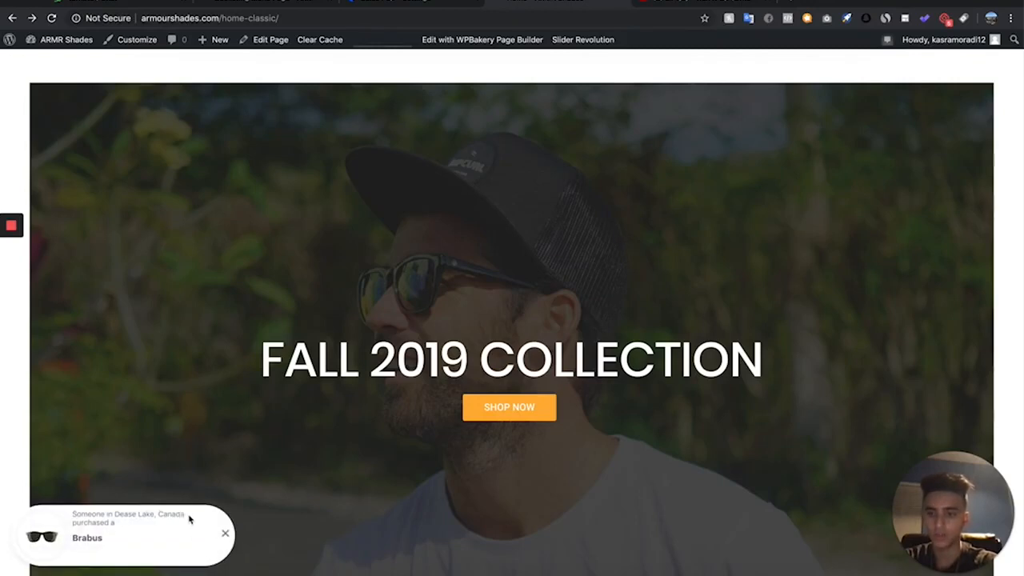
- Look over the store's home page while the recent-purchase notifications cycle through different products
{"action": "scroll", "coordinate": [174, 514], "scroll_direction": "down", "scroll_amount": 2}
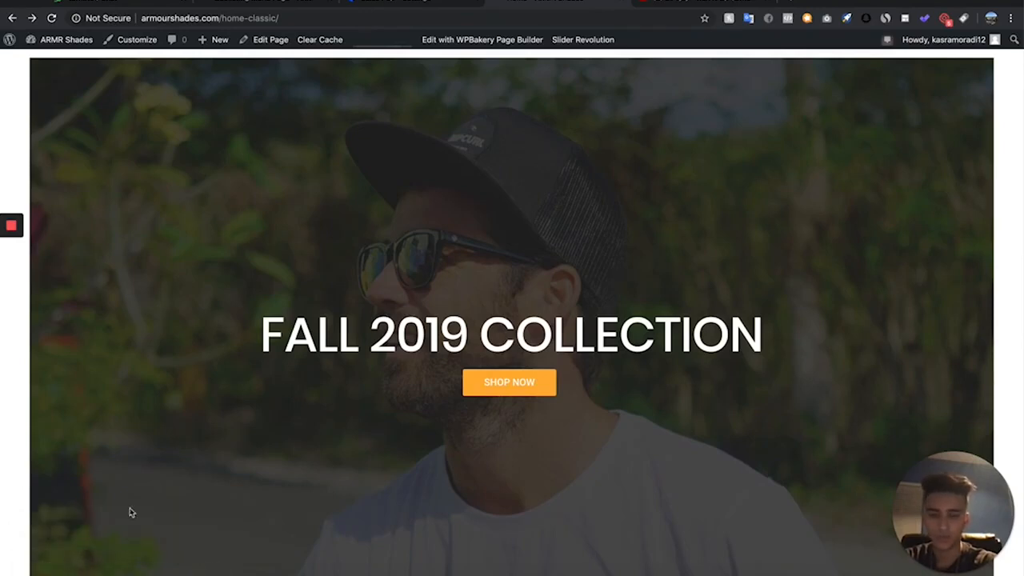
{"action": "scroll", "coordinate": [132, 512], "scroll_direction": "down", "scroll_amount": 2}
{"action": "scroll", "coordinate": [129, 516], "scroll_direction": "up", "scroll_amount": 10}
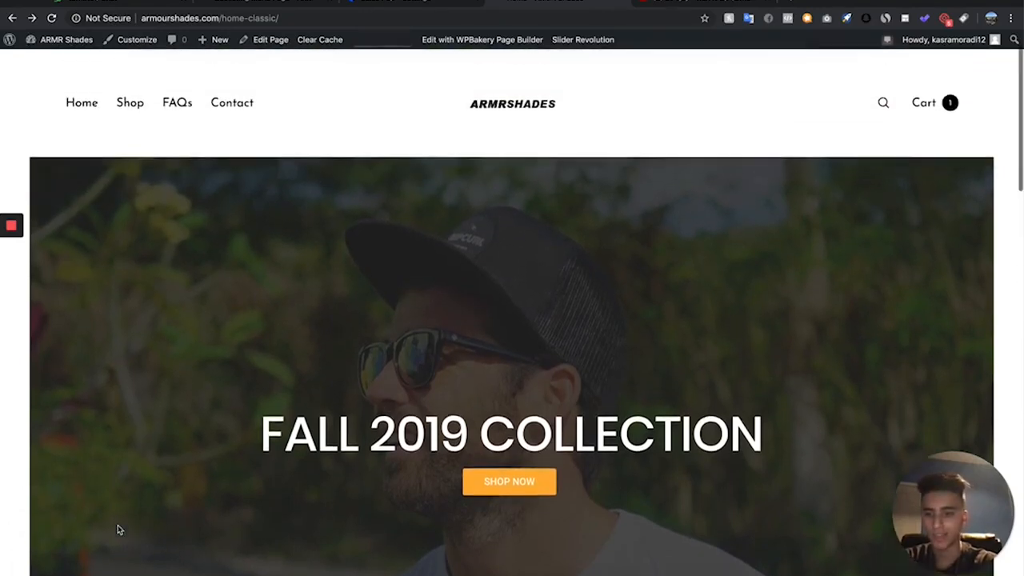
{"action": "scroll", "coordinate": [118, 524], "scroll_direction": "up", "scroll_amount": 2}
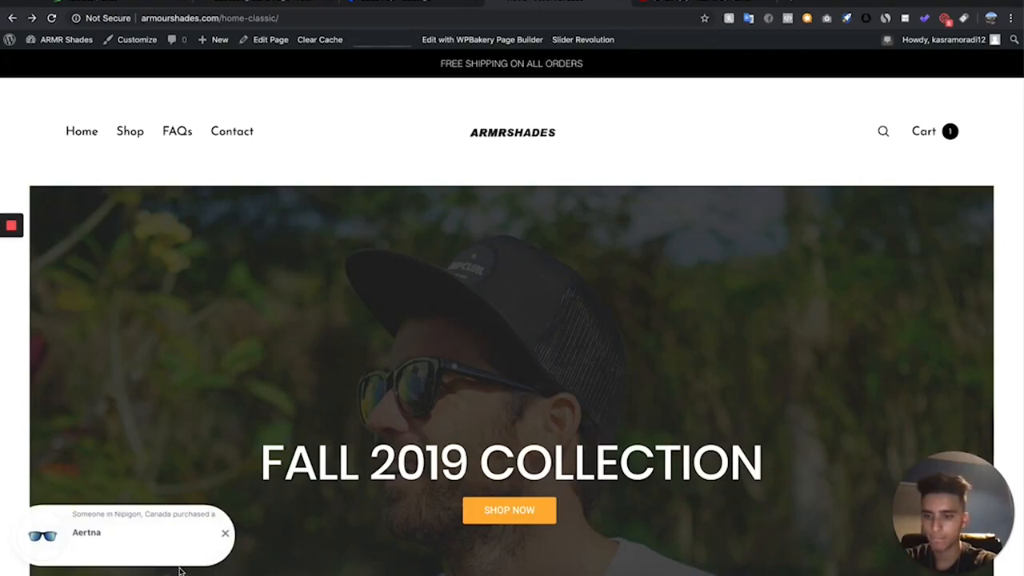
{"action": "scroll", "coordinate": [427, 440], "scroll_direction": "down", "scroll_amount": 3}
{"action": "scroll", "coordinate": [428, 440], "scroll_direction": "up", "scroll_amount": 4}
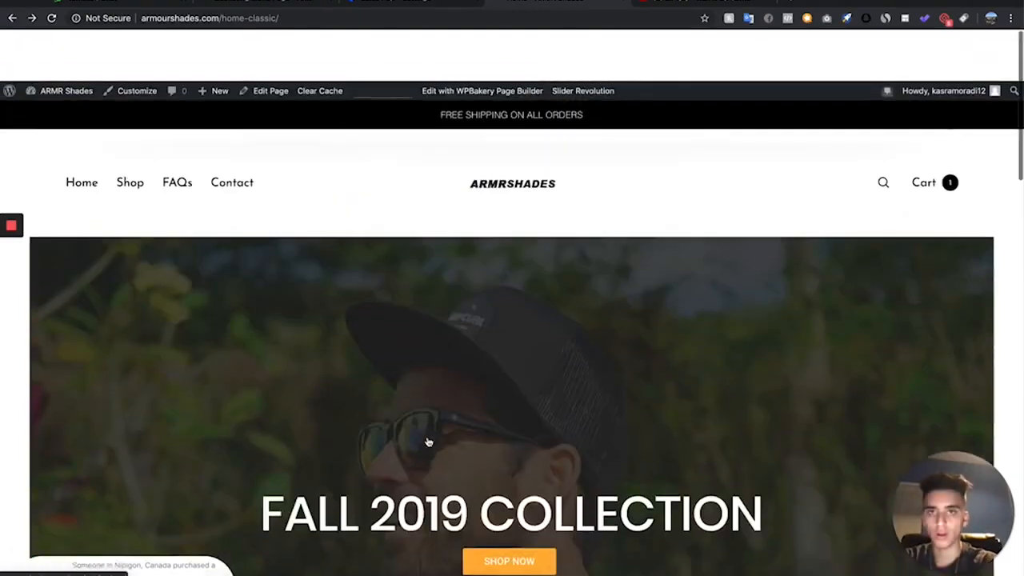
- Save the Sales notifications settings in Sales Pop again and close that settings page
{"action": "left_click", "coordinate": [405, 2]}
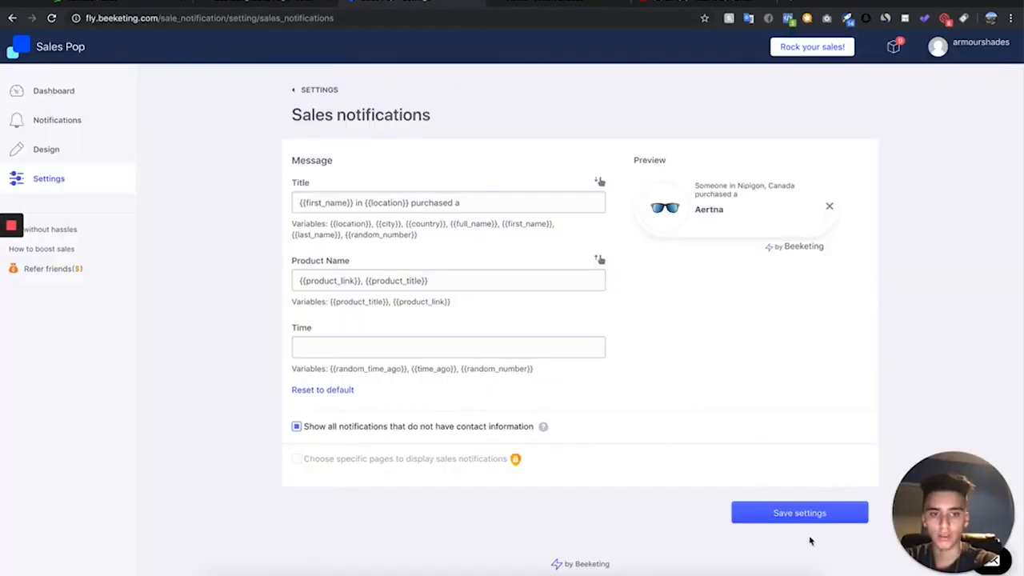
{"action": "left_click", "coordinate": [818, 513]}
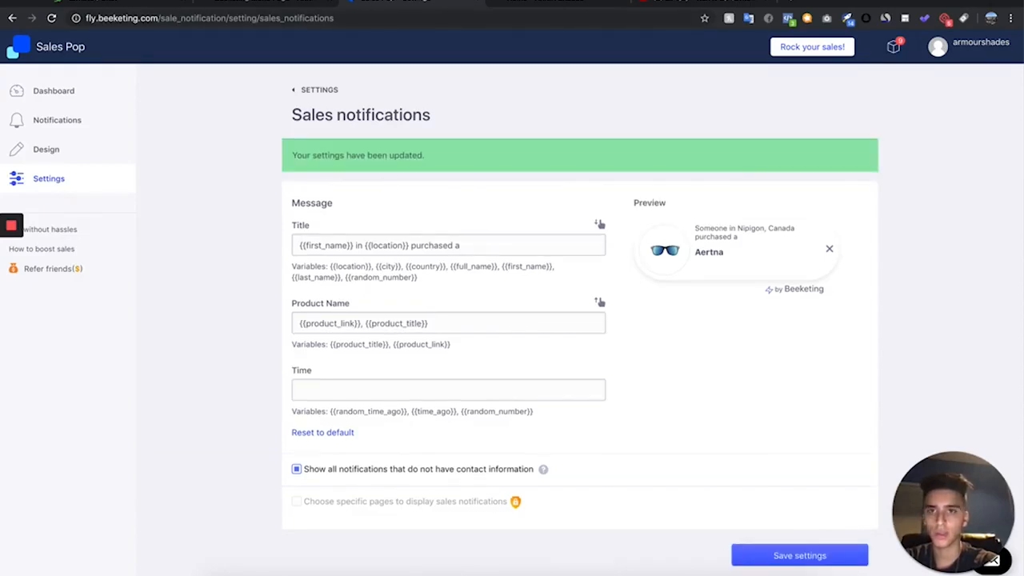
{"action": "key", "text": "super+w"}
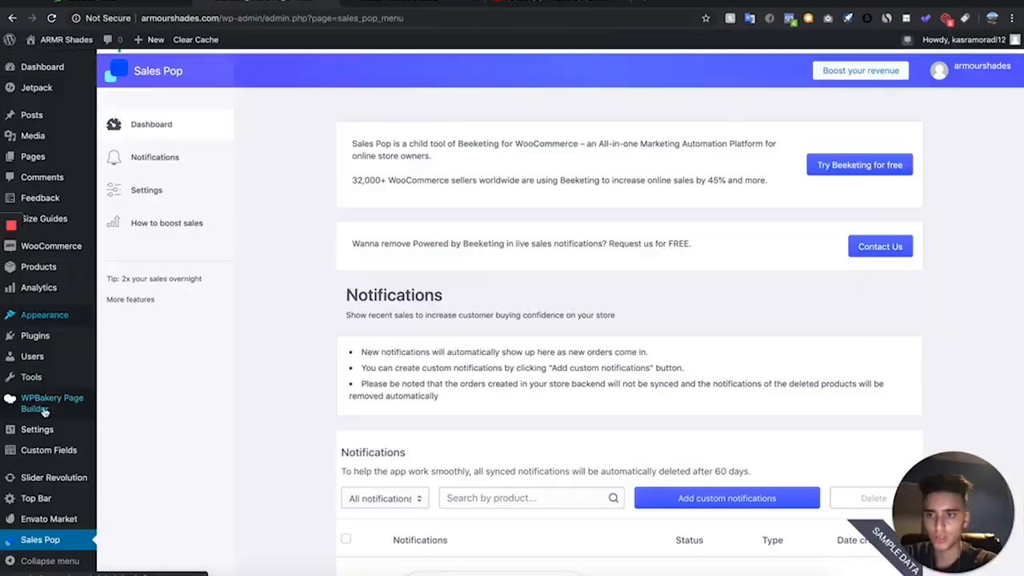
- Search for "reviews" among the new WordPress plugins and browse the results down to Stars Testimonials
{"action": "left_click", "coordinate": [67, 338]}
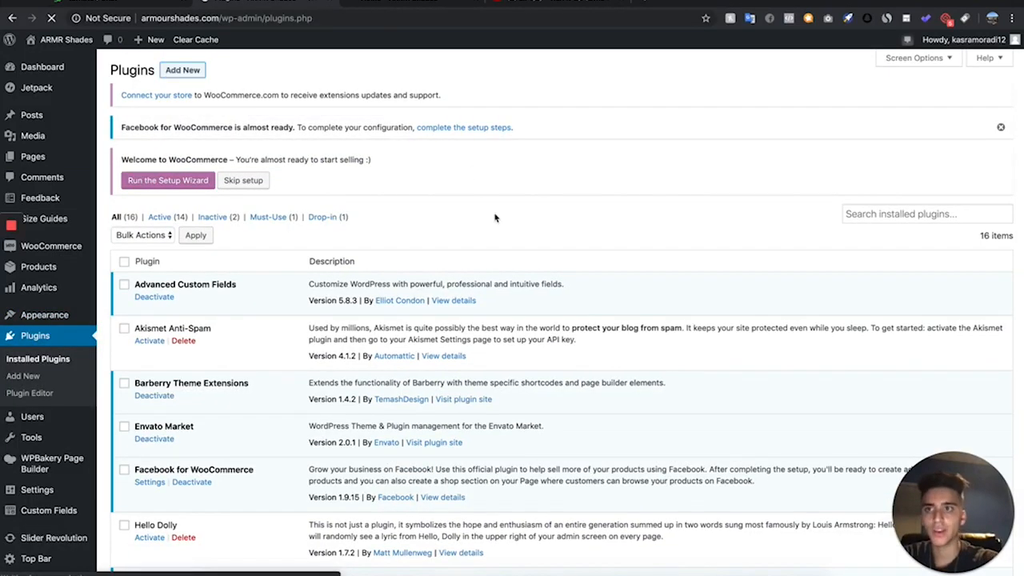
{"action": "type", "text": "iews"}
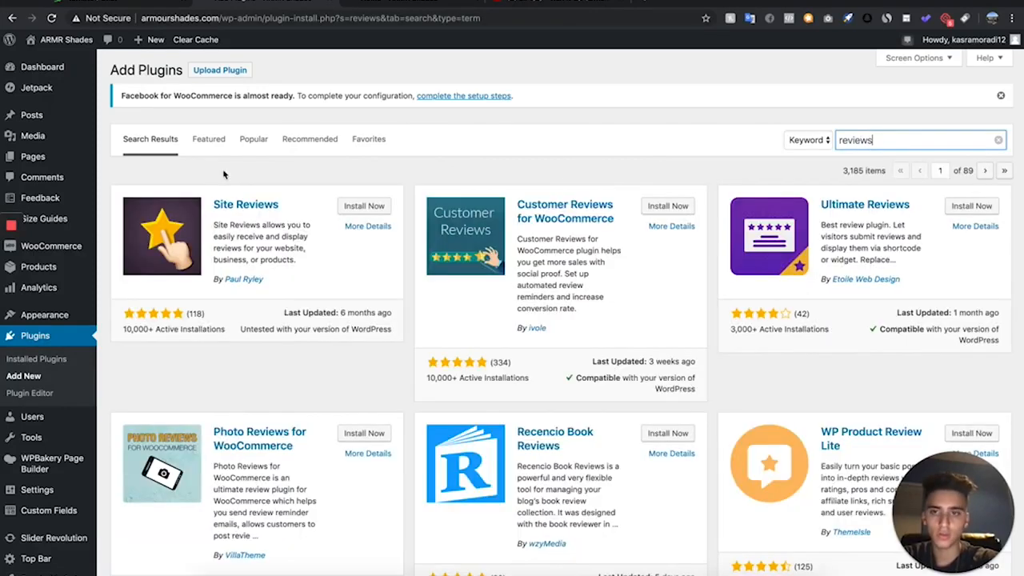
{"action": "scroll", "coordinate": [414, 304], "scroll_direction": "down", "scroll_amount": 5}
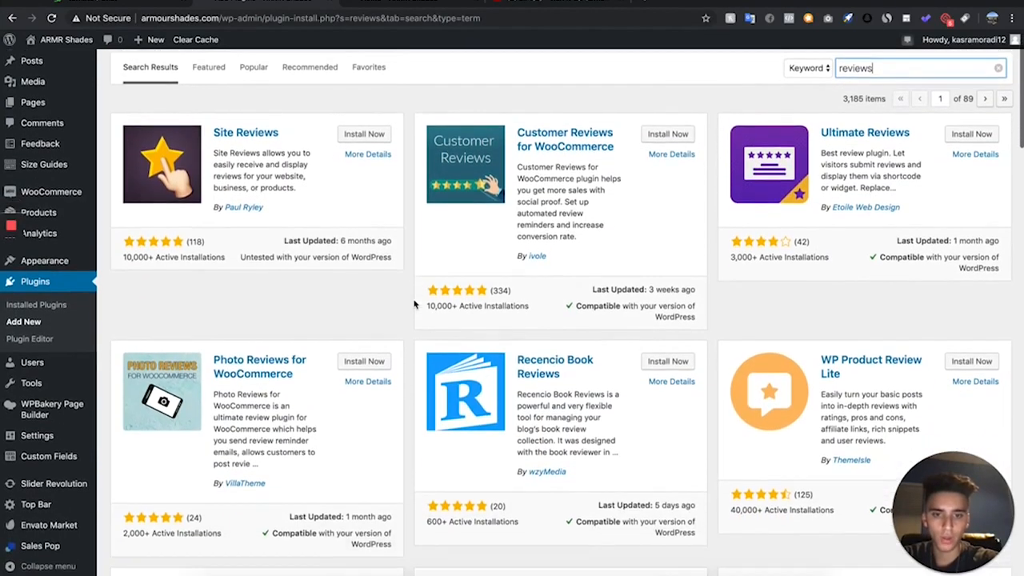
{"action": "scroll", "coordinate": [414, 304], "scroll_direction": "down", "scroll_amount": 15}
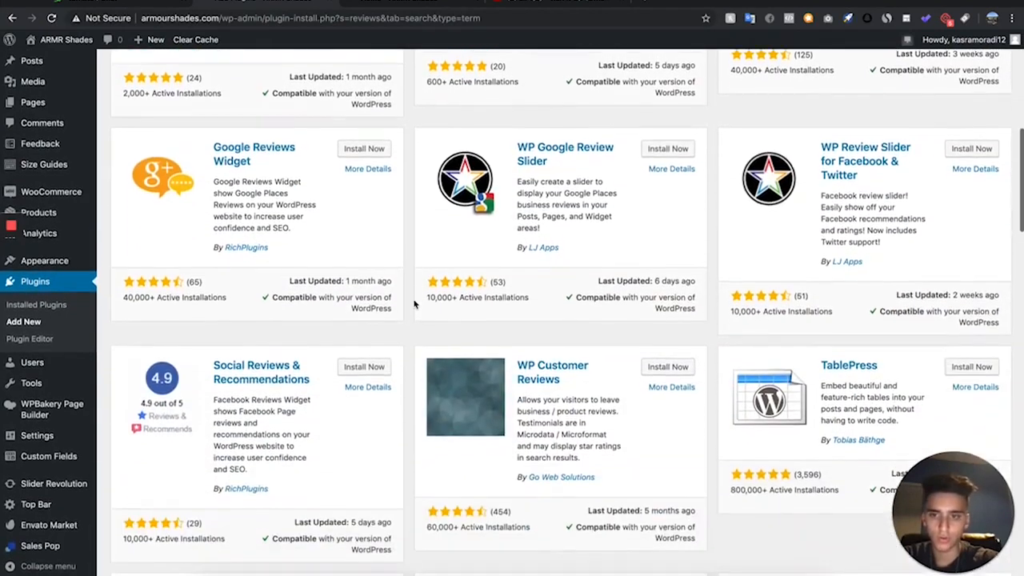
{"action": "scroll", "coordinate": [883, 352], "scroll_direction": "down", "scroll_amount": 1}
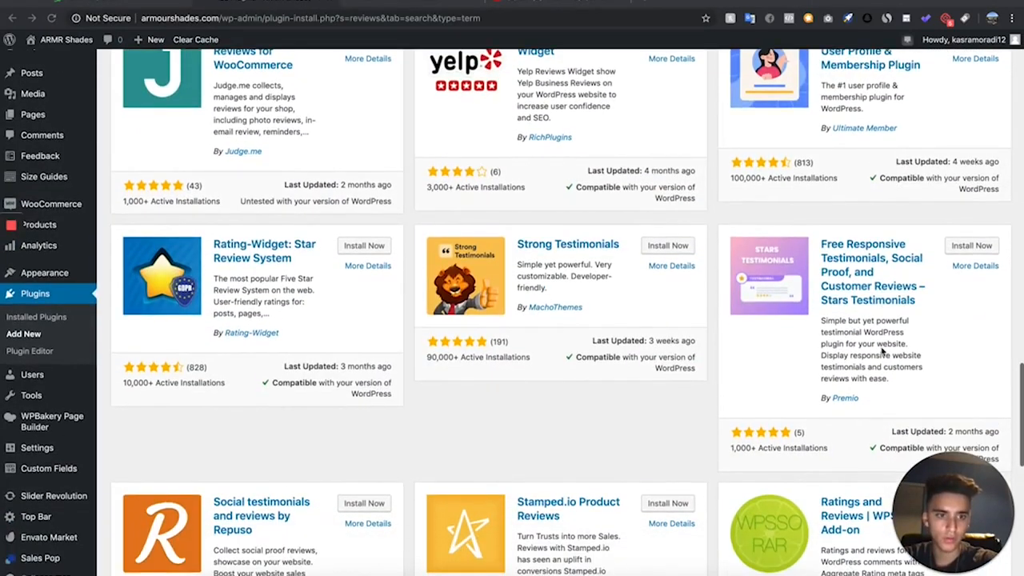
- Install and activate the plugin Free Responsive Testimonials, Social Proof, and Customer Reviews – Stars Testimonials
{"action": "left_click", "coordinate": [972, 248]}
{"action": "scroll", "coordinate": [517, 332], "scroll_direction": "down", "scroll_amount": 2}
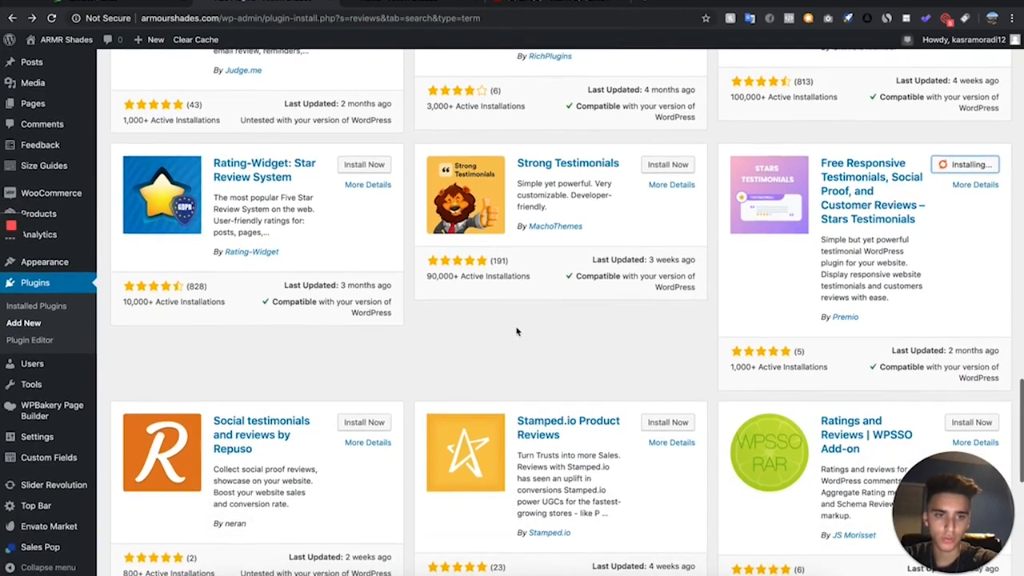
{"action": "scroll", "coordinate": [522, 327], "scroll_direction": "up", "scroll_amount": 3}
{"action": "scroll", "coordinate": [521, 326], "scroll_direction": "down", "scroll_amount": 1}
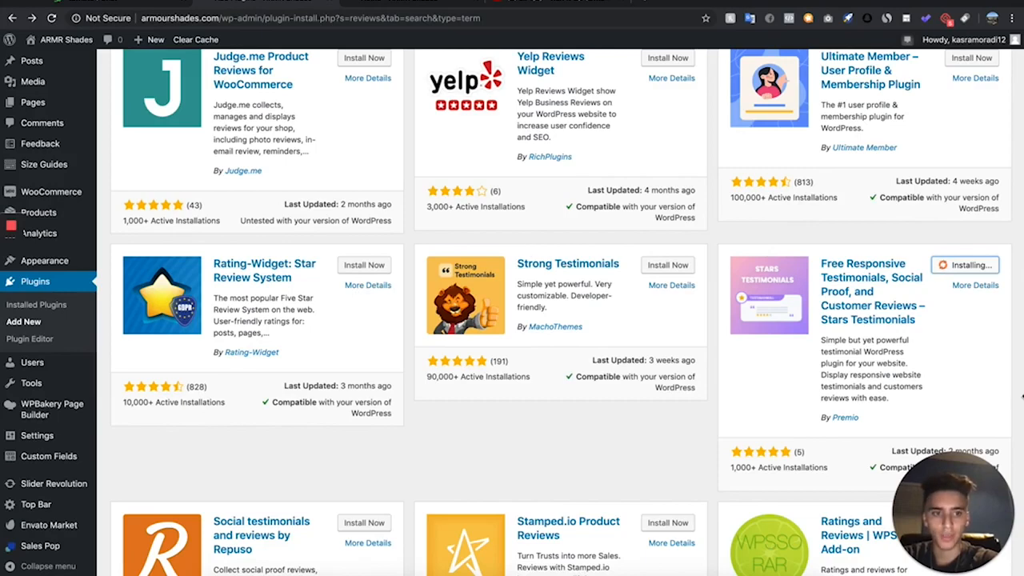
{"action": "left_click", "coordinate": [973, 268]}
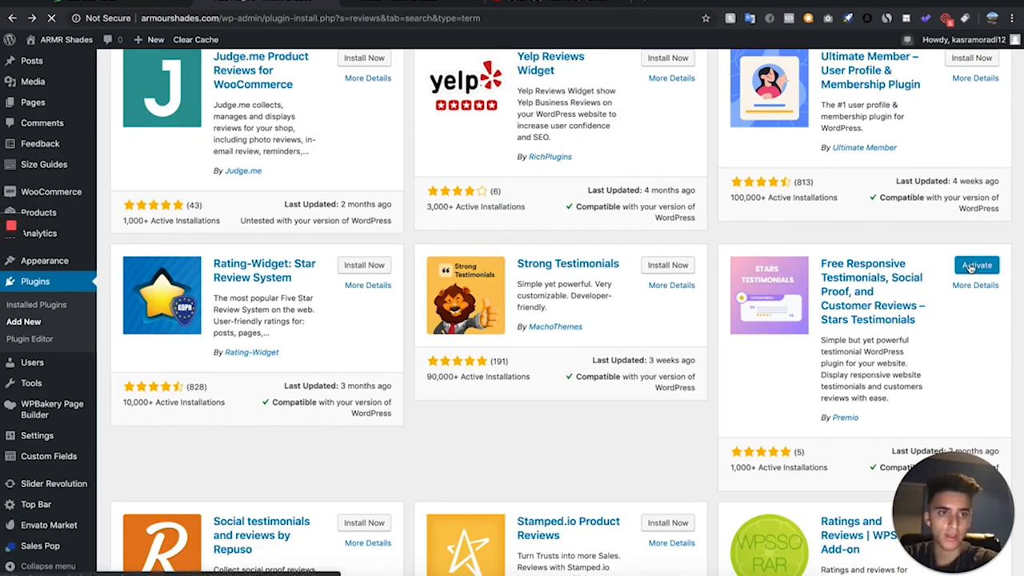
{"action": "scroll", "coordinate": [626, 145], "scroll_direction": "down", "scroll_amount": 1}
{"action": "scroll", "coordinate": [627, 145], "scroll_direction": "up", "scroll_amount": 3}
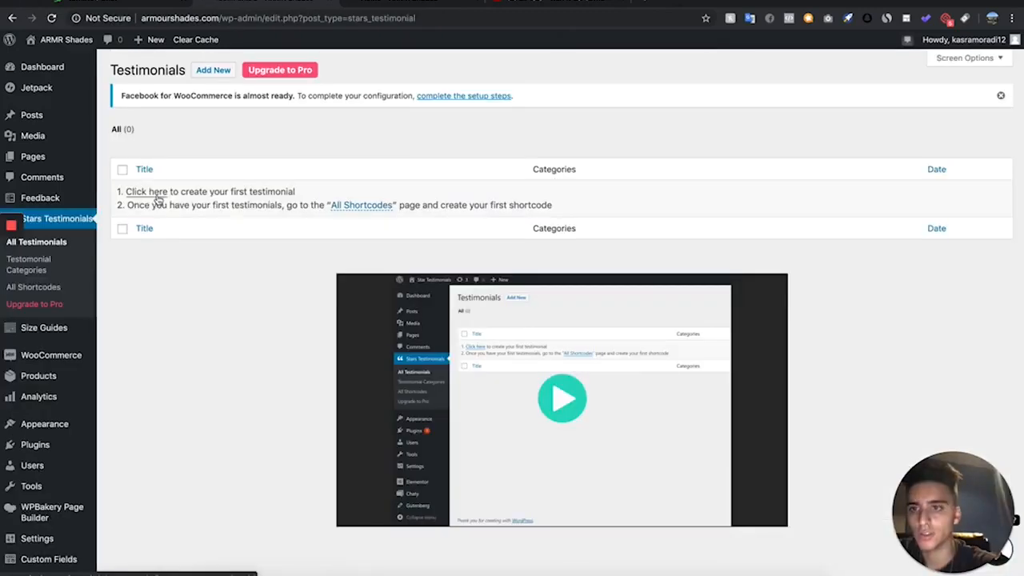
- Create a first testimonial in Stars Testimonials and enter the client's name as its title
{"action": "left_click", "coordinate": [156, 195]}
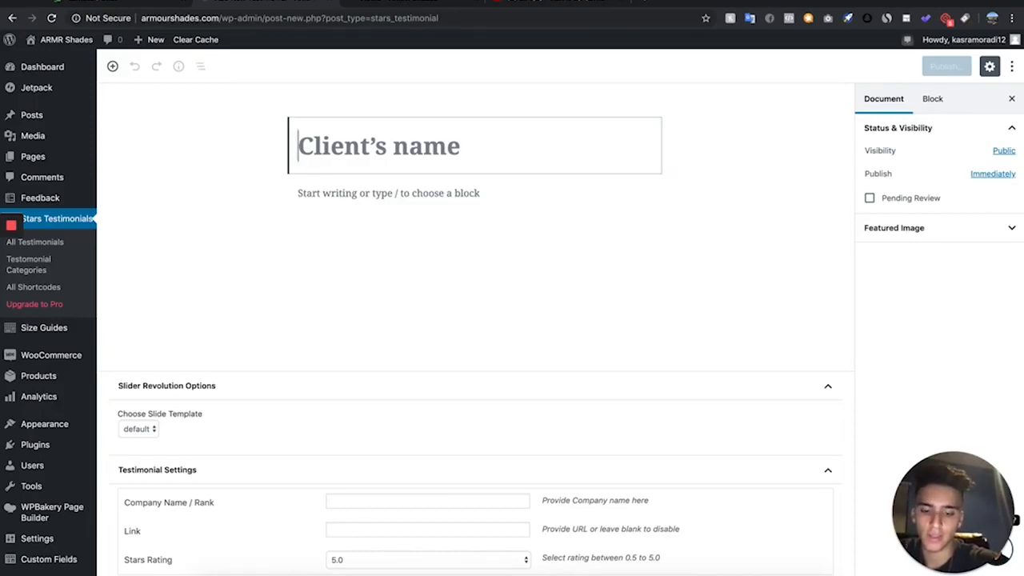
{"action": "type", "text": "Jack, R."}
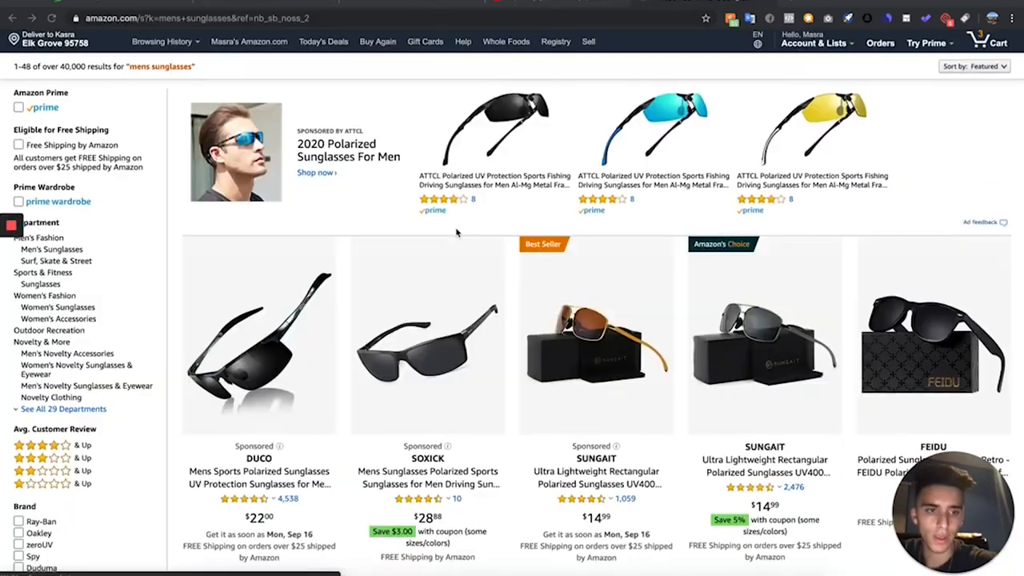
- On Amazon's mens sunglasses results, open the Polarspex Polarized 80's Retro sunglasses and go to their customer reviews
{"action": "scroll", "coordinate": [457, 231], "scroll_direction": "down", "scroll_amount": 10}
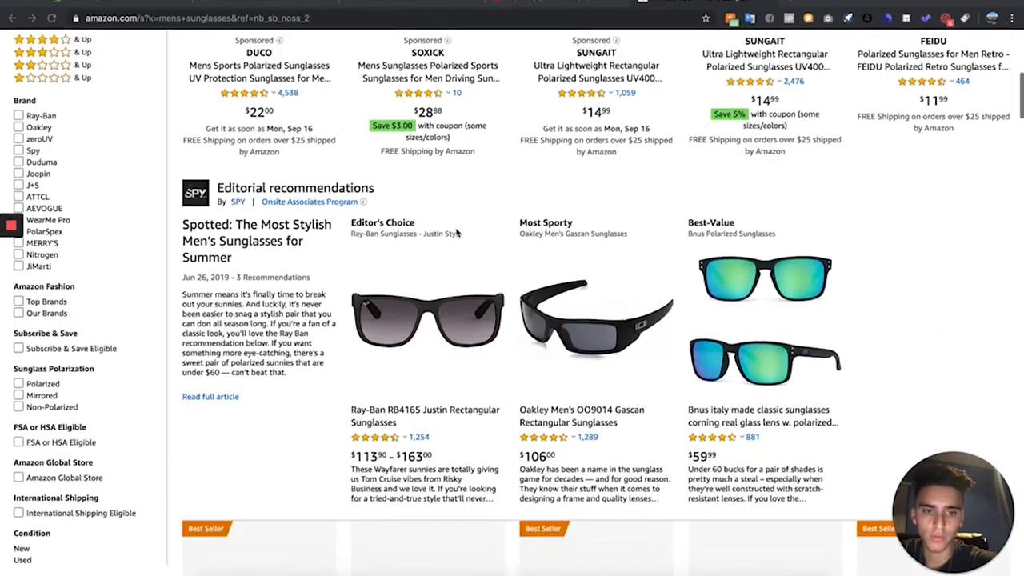
{"action": "scroll", "coordinate": [457, 233], "scroll_direction": "down", "scroll_amount": 5}
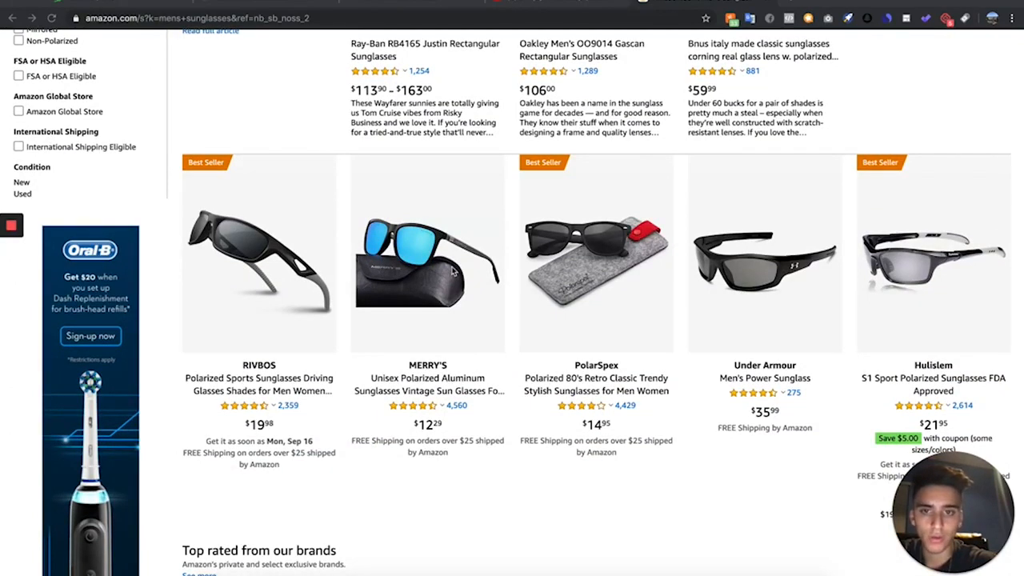
{"action": "left_click", "coordinate": [457, 372]}
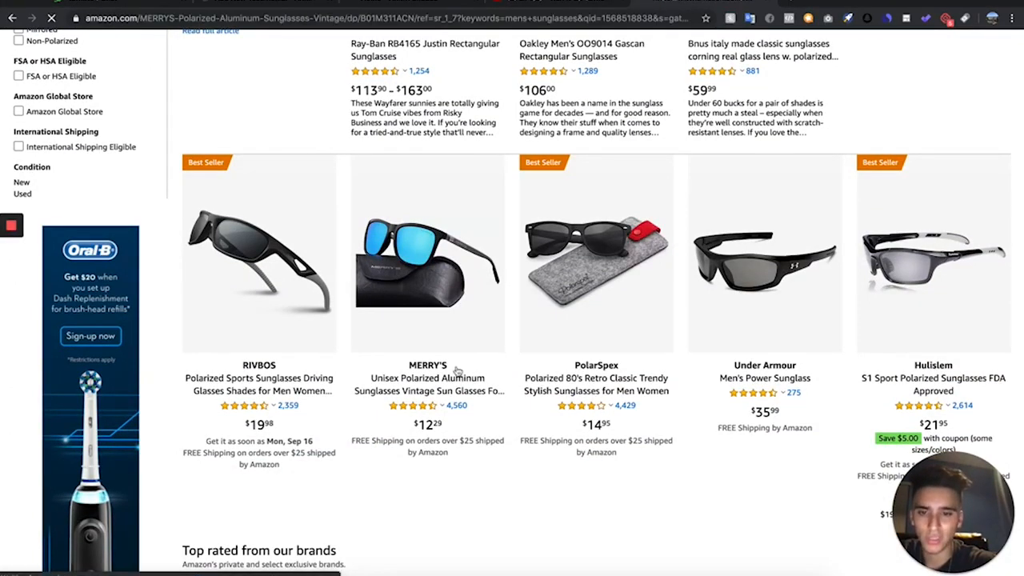
{"action": "scroll", "coordinate": [462, 176], "scroll_direction": "down", "scroll_amount": 1}
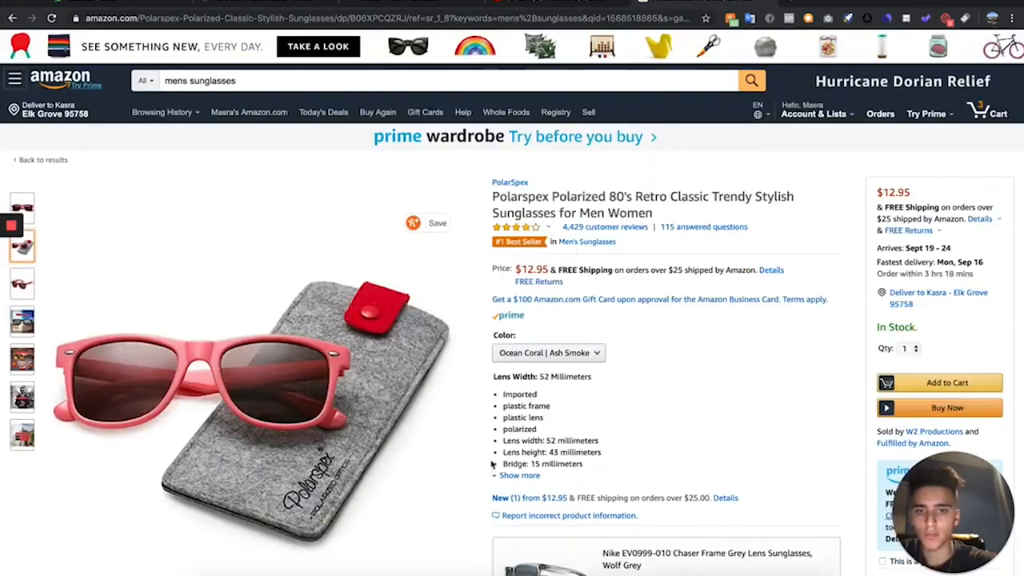
{"action": "scroll", "coordinate": [491, 469], "scroll_direction": "down", "scroll_amount": 20}
{"action": "scroll", "coordinate": [493, 470], "scroll_direction": "down", "scroll_amount": 20}
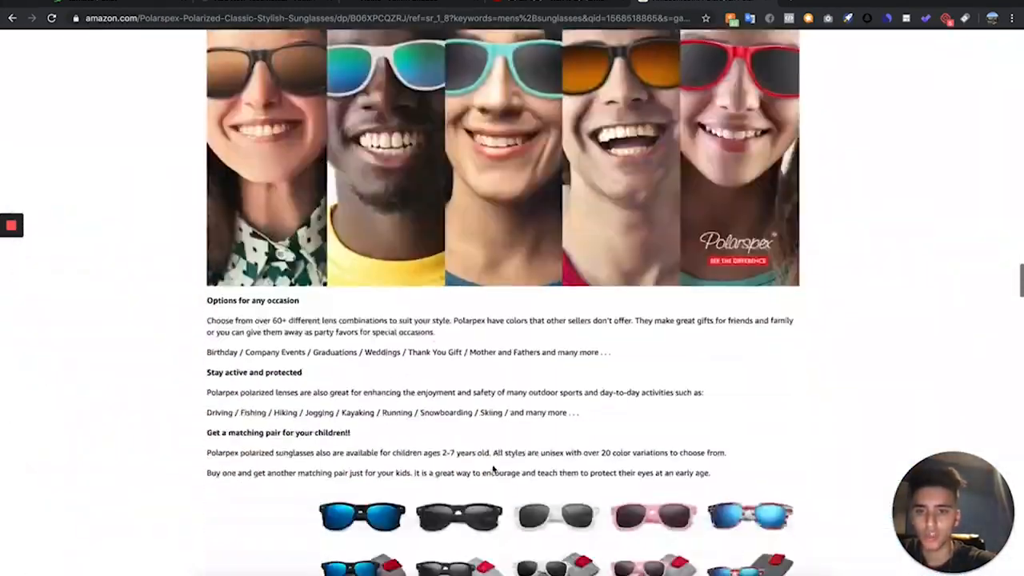
{"action": "scroll", "coordinate": [490, 469], "scroll_direction": "down", "scroll_amount": 2}
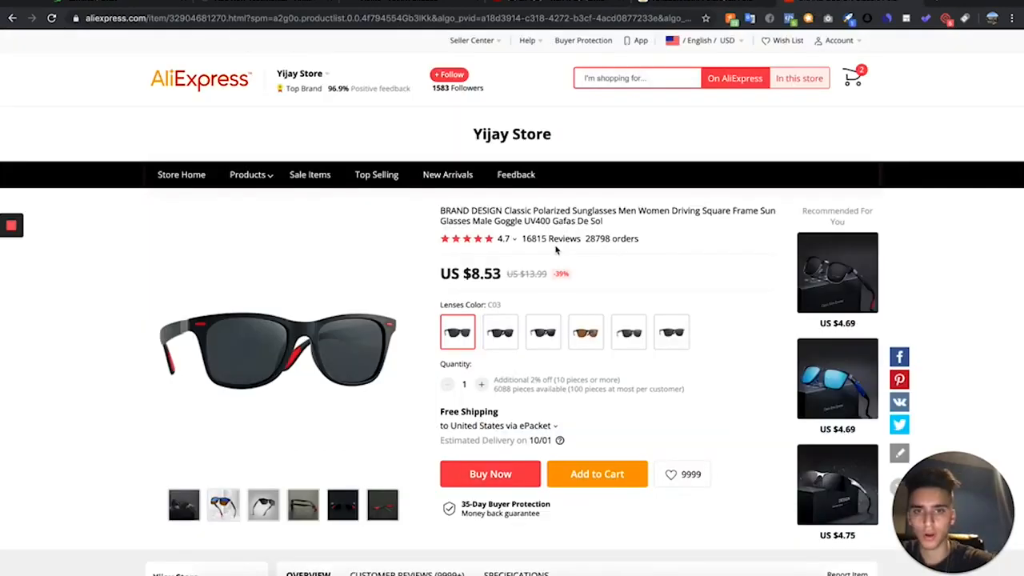
- Filter the AliExpress sunglasses reviews to those with photos and download the third photo from the "Shades arrived in about 2wks!" review
{"action": "left_click", "coordinate": [558, 242]}
{"action": "scroll", "coordinate": [417, 339], "scroll_direction": "down", "scroll_amount": 1}
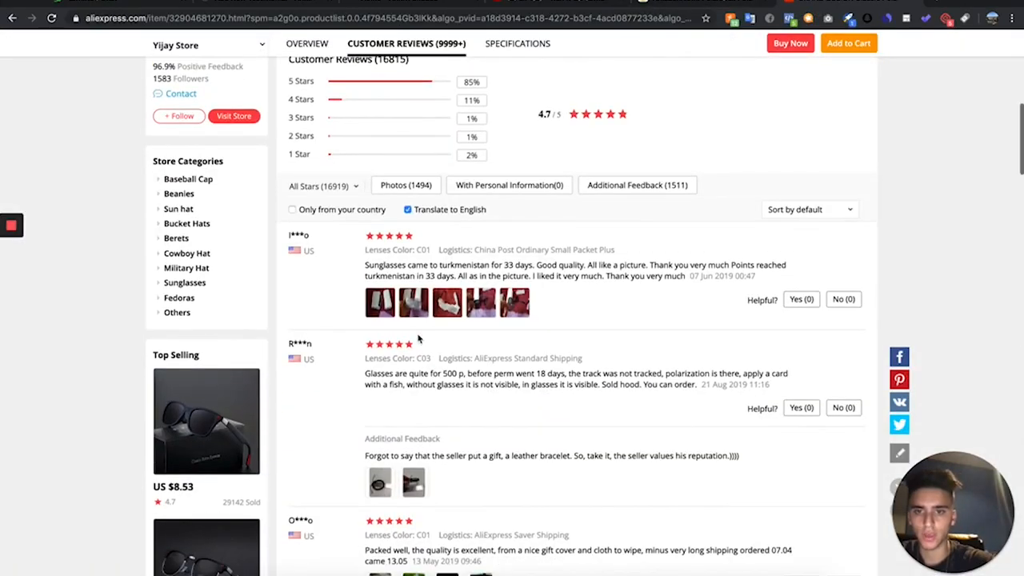
{"action": "left_click", "coordinate": [423, 183]}
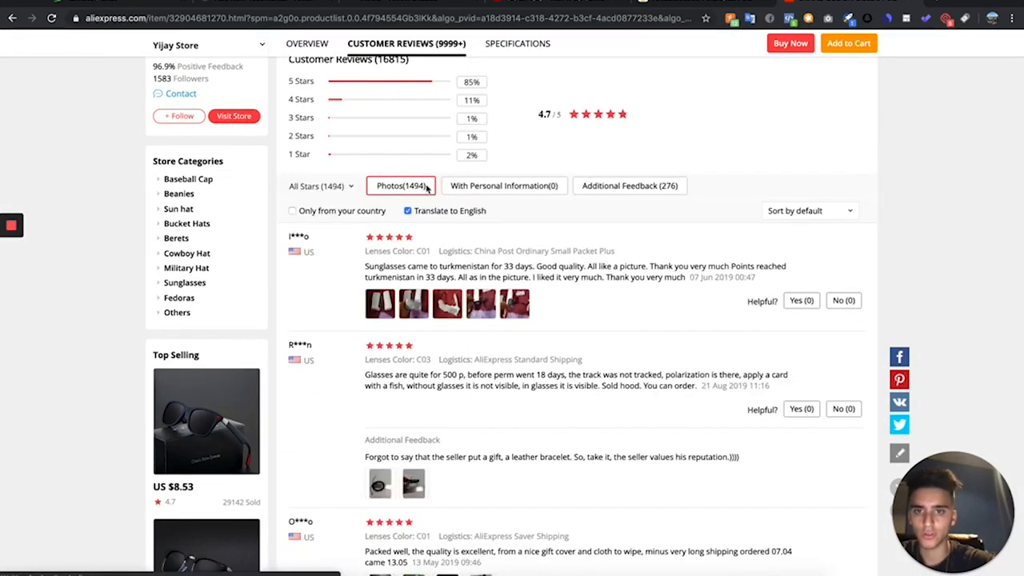
{"action": "scroll", "coordinate": [388, 489], "scroll_direction": "down", "scroll_amount": 2}
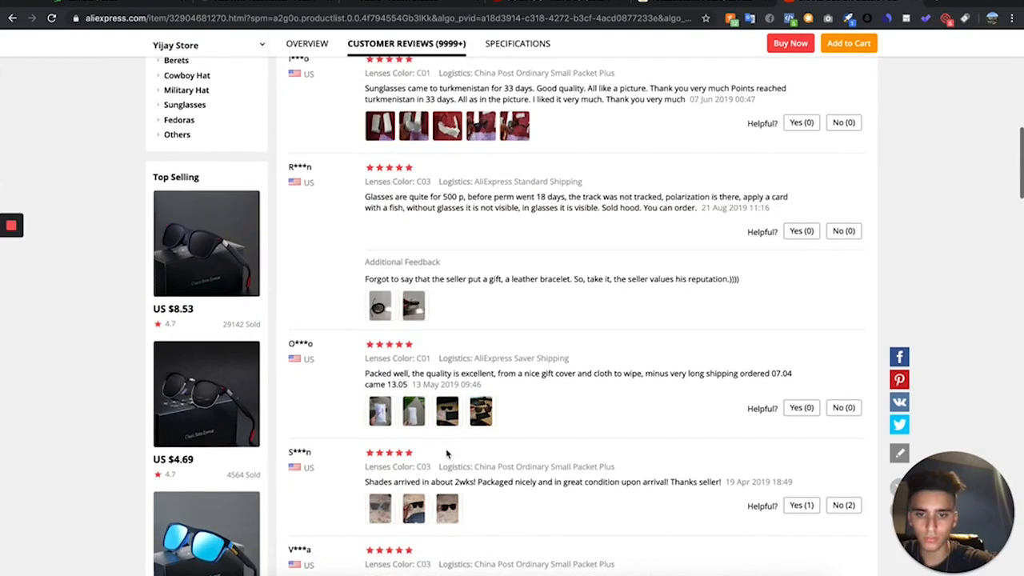
{"action": "left_click", "coordinate": [448, 509]}
{"action": "scroll", "coordinate": [450, 519], "scroll_direction": "down", "scroll_amount": 3}
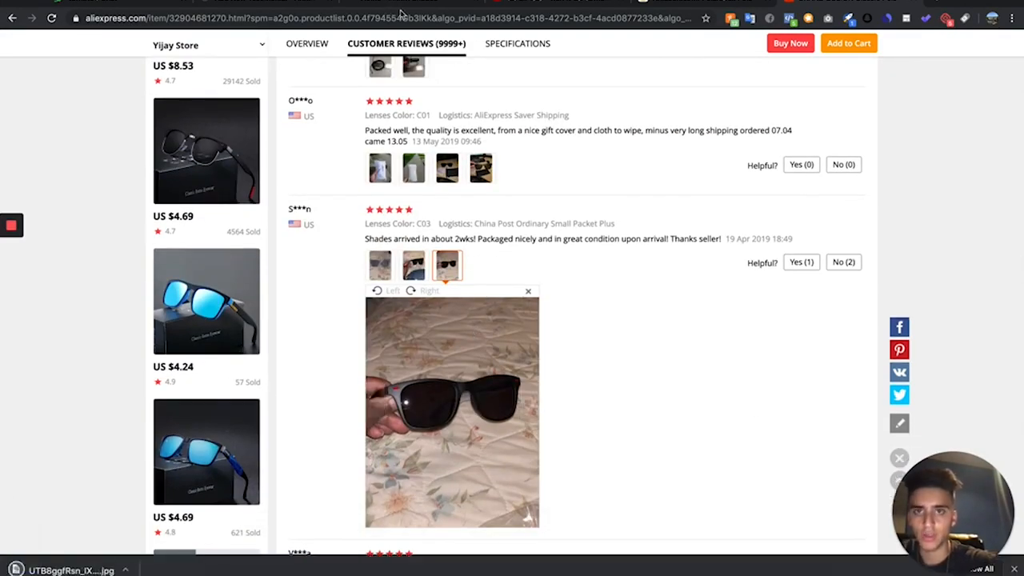
- Start the testimonial's body paragraph, and filter the Polarspex customer reviews on Amazon to 5 star only
{"action": "left_click", "coordinate": [236, 5]}
{"action": "left_click", "coordinate": [441, 192]}
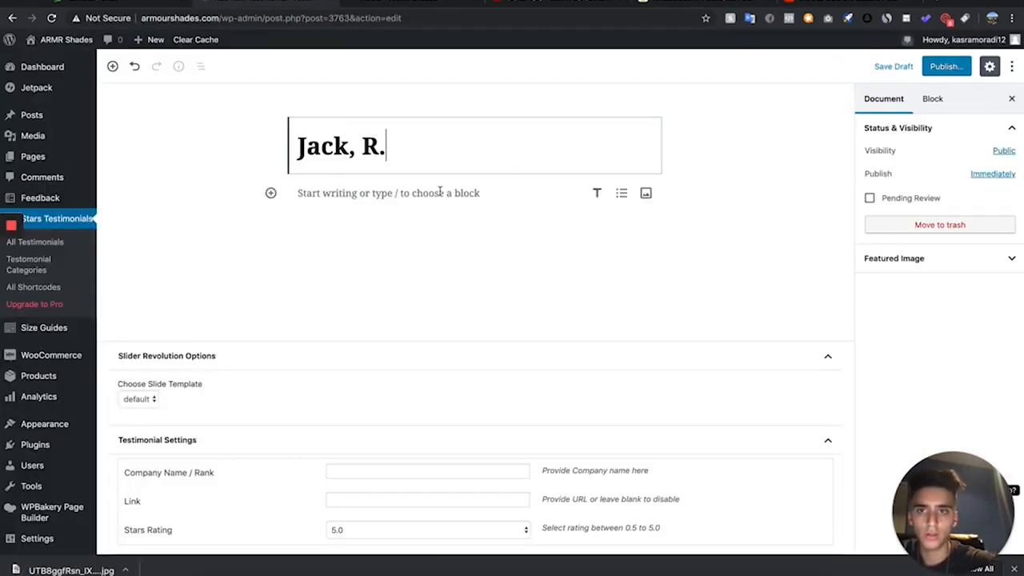
{"action": "left_click", "coordinate": [726, 10]}
{"action": "scroll", "coordinate": [430, 273], "scroll_direction": "down", "scroll_amount": 10}
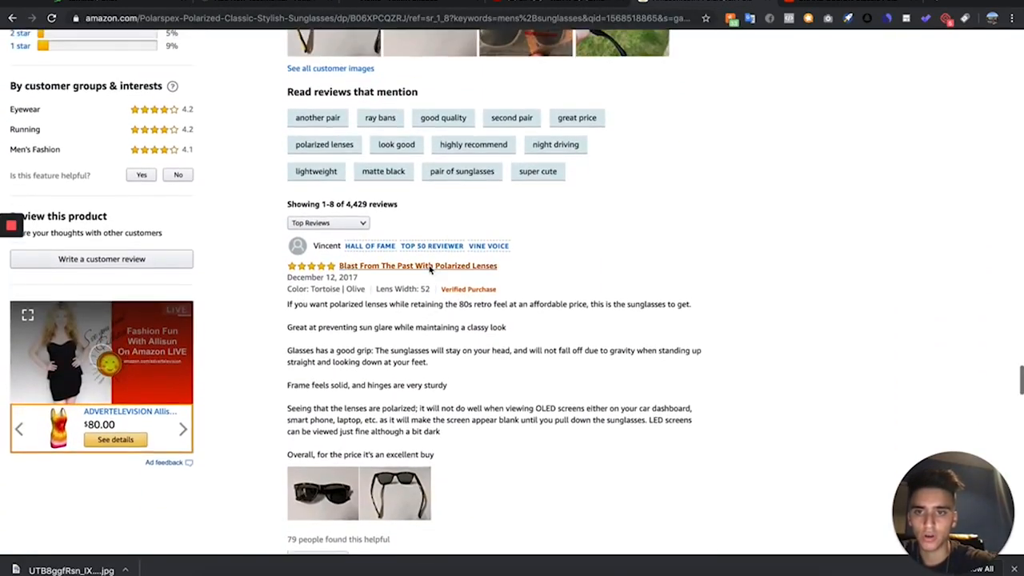
{"action": "scroll", "coordinate": [429, 270], "scroll_direction": "up", "scroll_amount": 3}
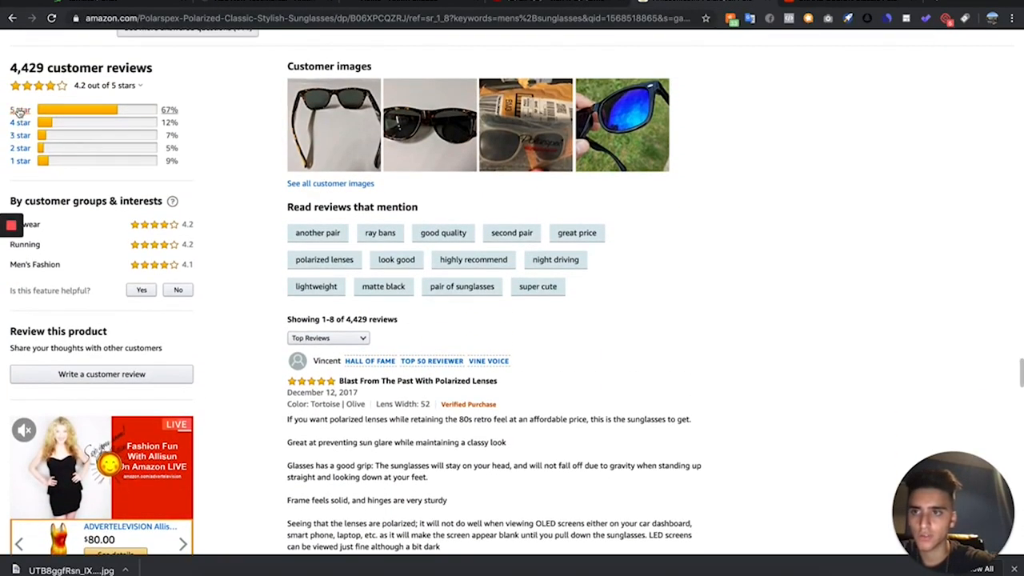
{"action": "left_click", "coordinate": [20, 112]}
{"action": "scroll", "coordinate": [496, 304], "scroll_direction": "down", "scroll_amount": 1}
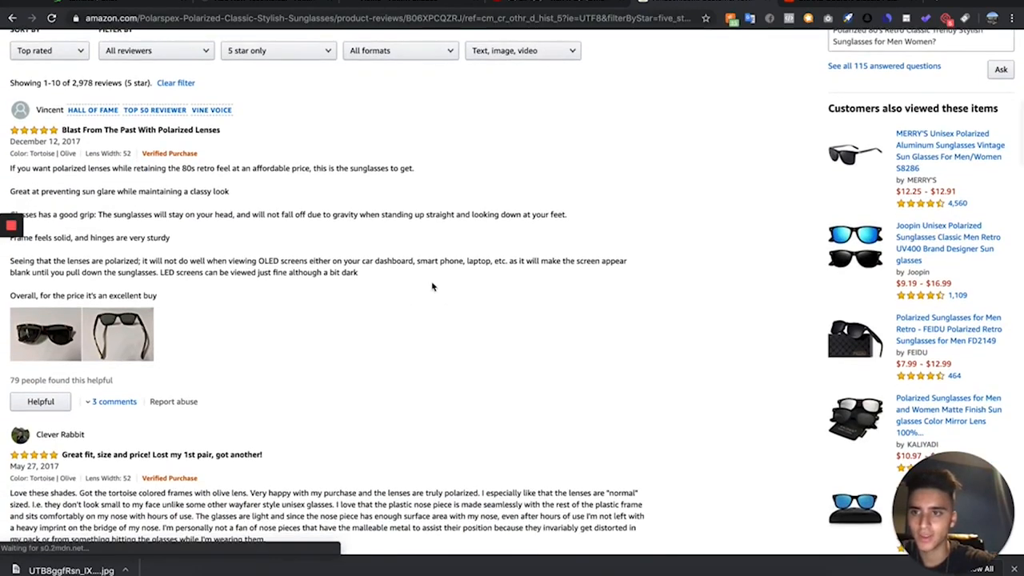
{"action": "scroll", "coordinate": [28, 144], "scroll_direction": "down", "scroll_amount": 1}
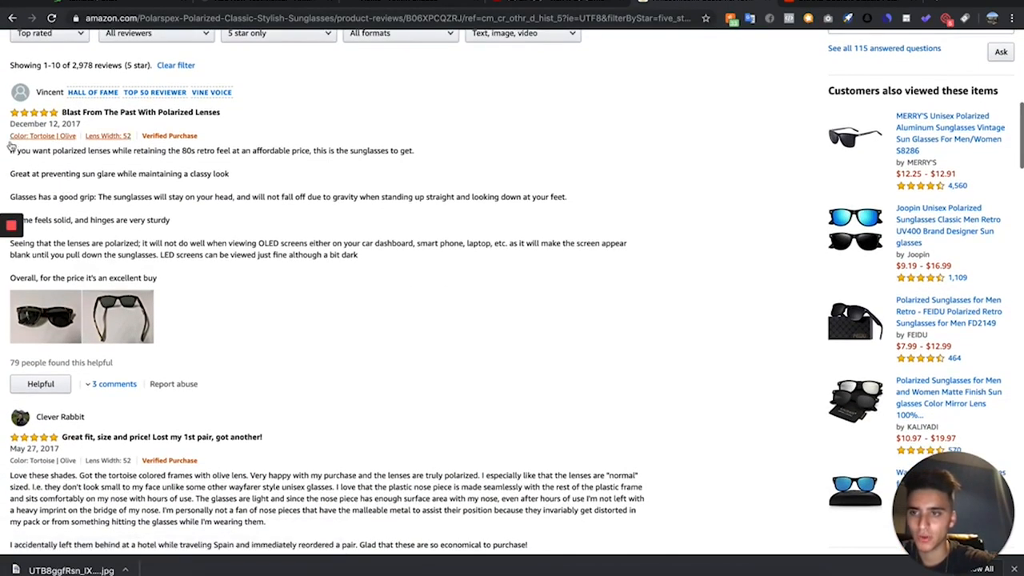
- Copy the first three paragraphs of Amazon's "Blast From The Past With Polarized Lenses" review into the body of the WordPress testimonial
{"action": "left_click_drag", "start_coordinate": [10, 151], "coordinate": [456, 230]}
{"action": "left_click_drag", "start_coordinate": [585, 222], "coordinate": [589, 215]}
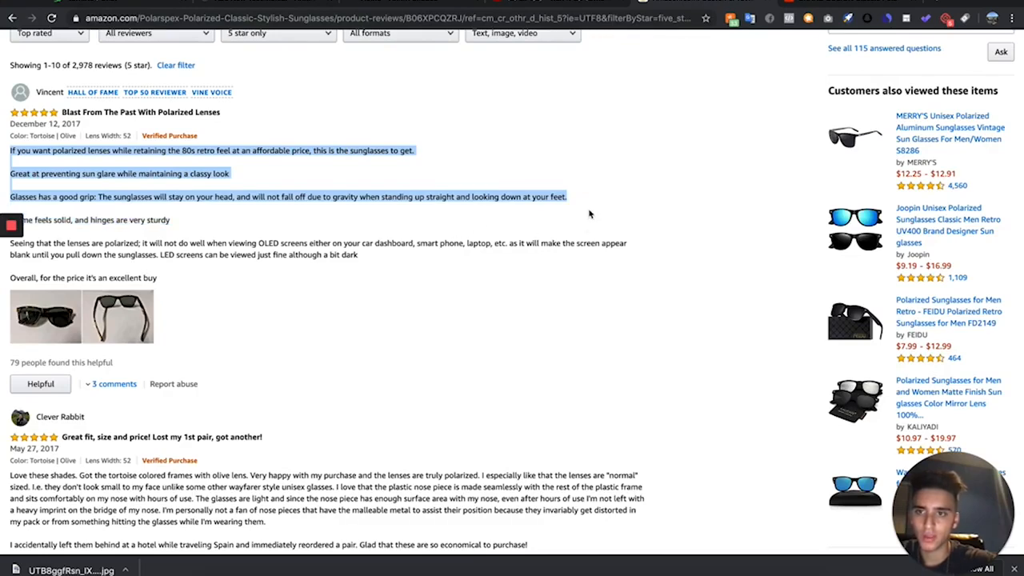
{"action": "left_click", "coordinate": [270, 2]}
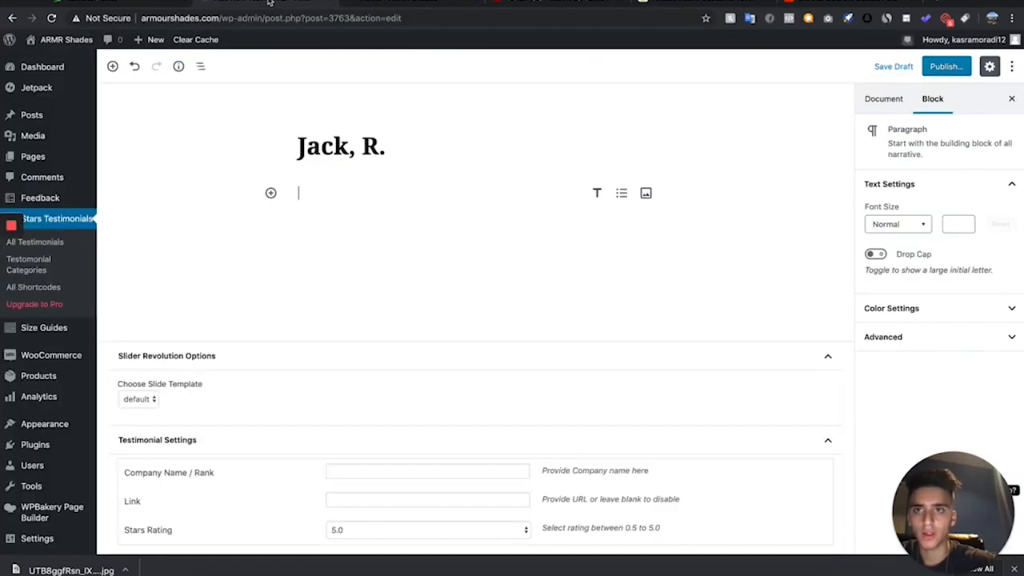
{"action": "key", "text": "ctrl+v"}
{"action": "left_click", "coordinate": [619, 242]}
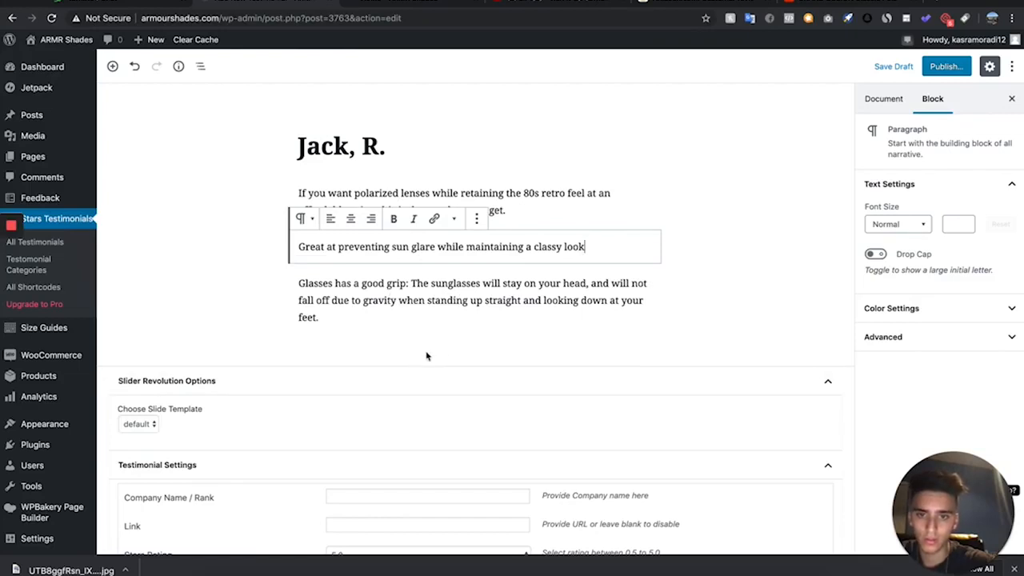
- Delete the testimonial's third paragraph about good grip and end the sun glare paragraph with "- love it!"
{"action": "left_click", "coordinate": [439, 320], "text": "shift"}
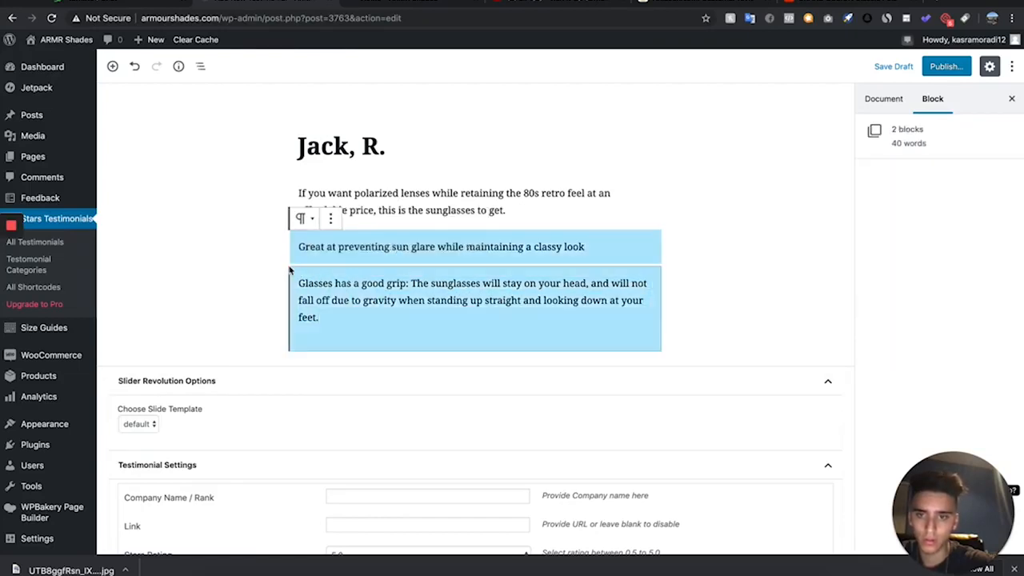
{"action": "left_click", "coordinate": [417, 294]}
{"action": "left_click_drag", "start_coordinate": [381, 310], "coordinate": [282, 288]}
{"action": "key", "text": "BackSpace"}
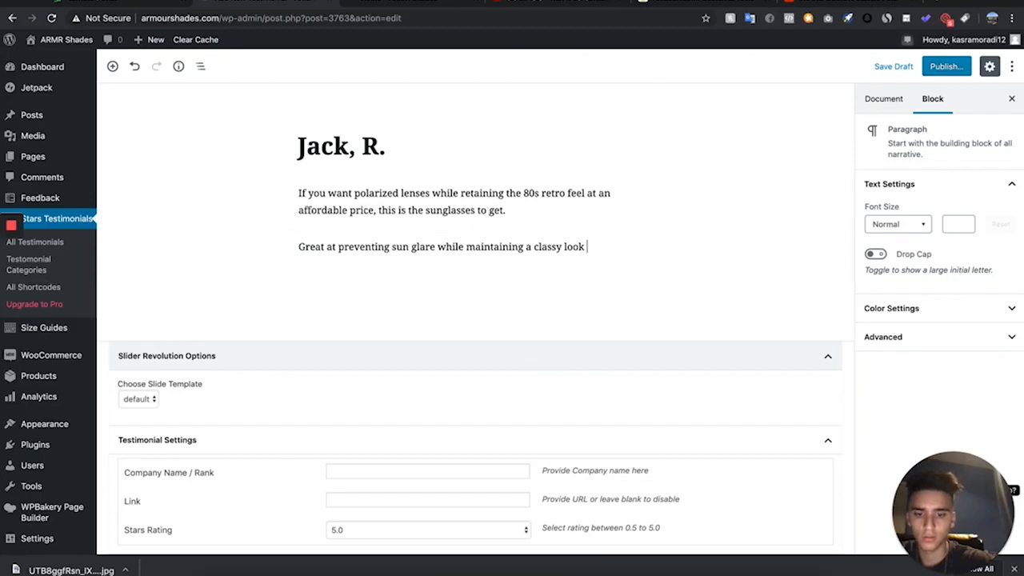
{"action": "type", "text": "- love it!"}
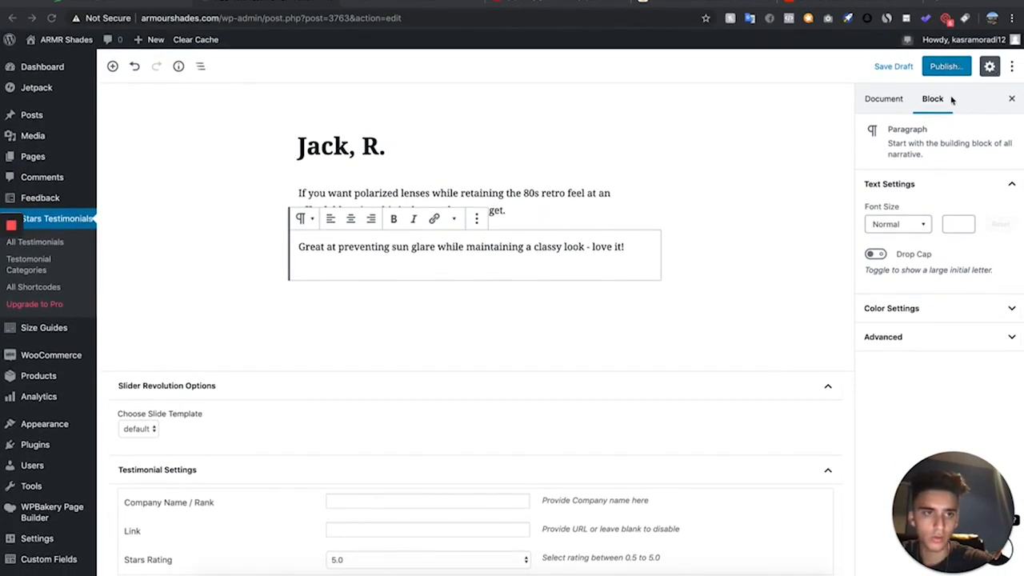
- Upload the downloaded AliExpress review photo and set it as the testimonial's featured image
{"action": "left_click", "coordinate": [882, 100]}
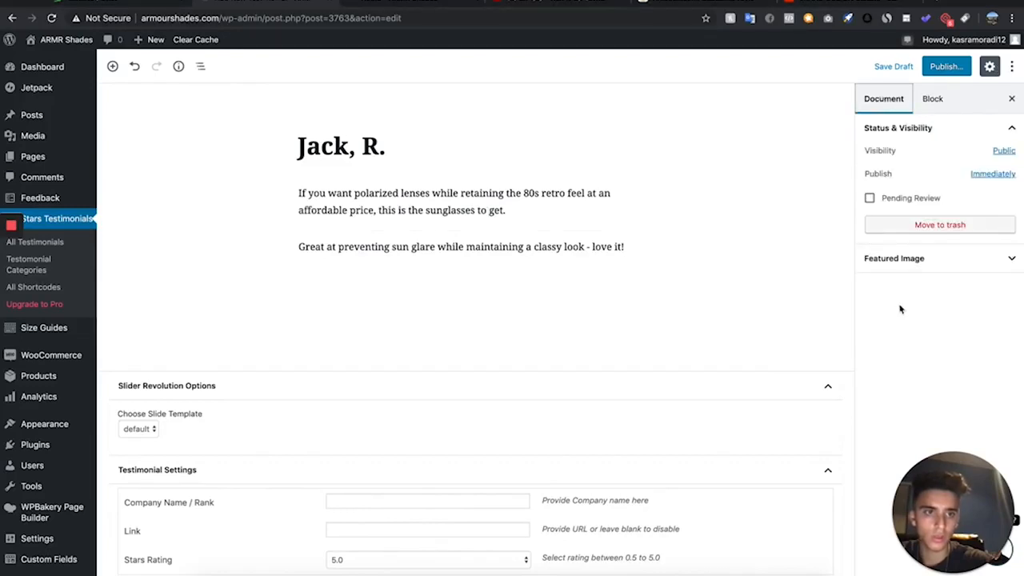
{"action": "left_click", "coordinate": [924, 261]}
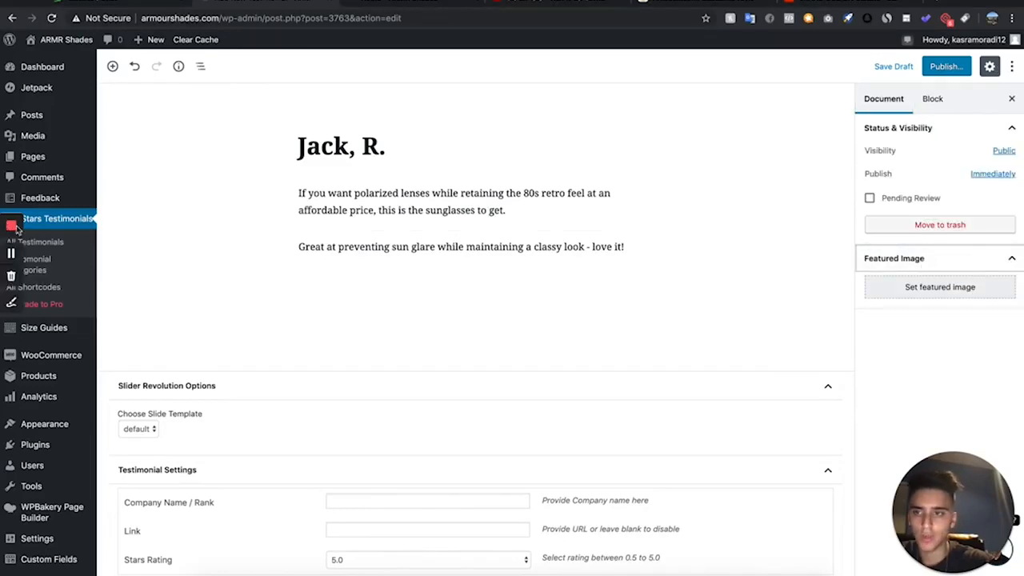
{"action": "left_click", "coordinate": [927, 288]}
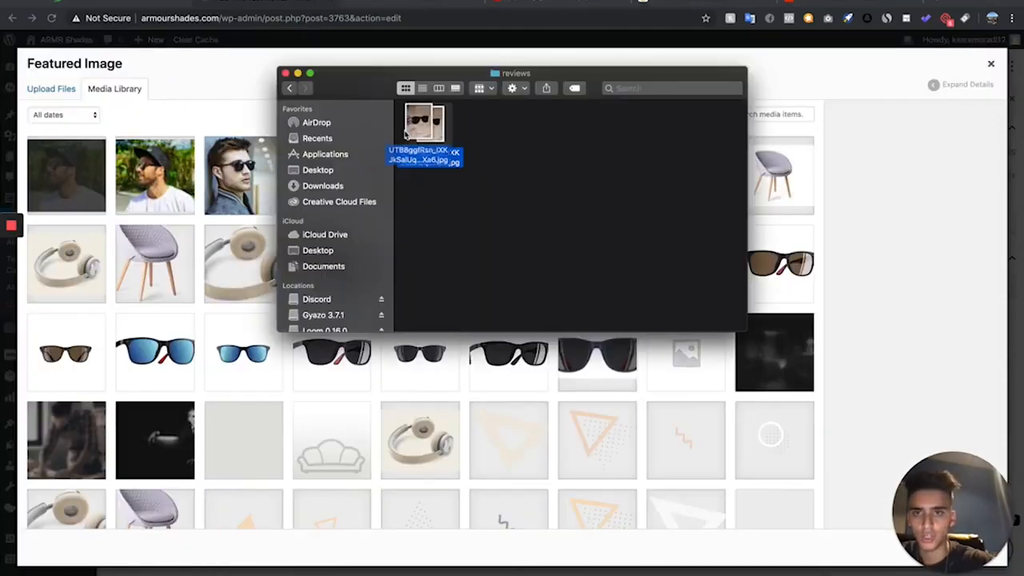
{"action": "left_click_drag", "start_coordinate": [427, 126], "coordinate": [184, 184]}
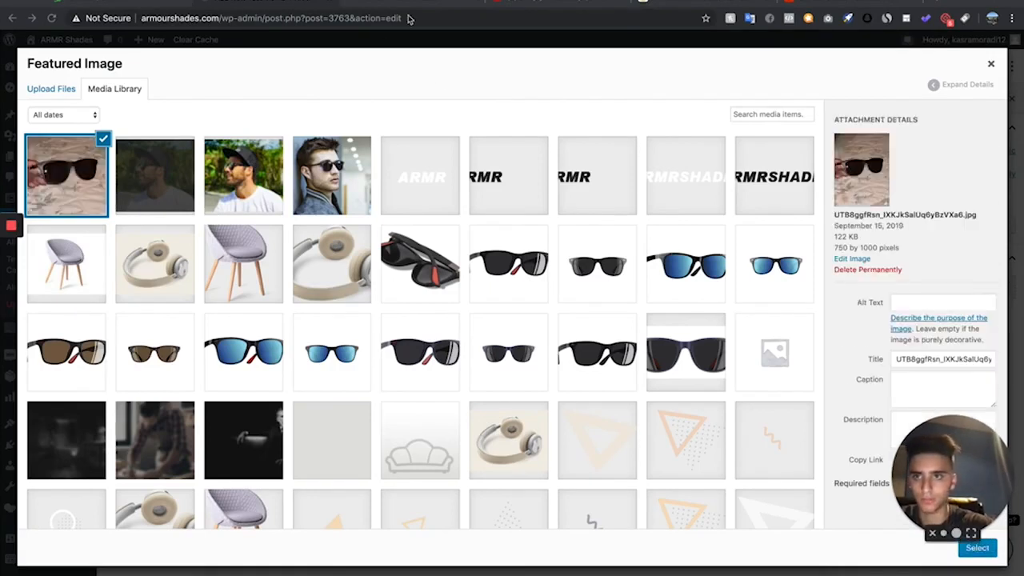
{"action": "left_click", "coordinate": [982, 548]}
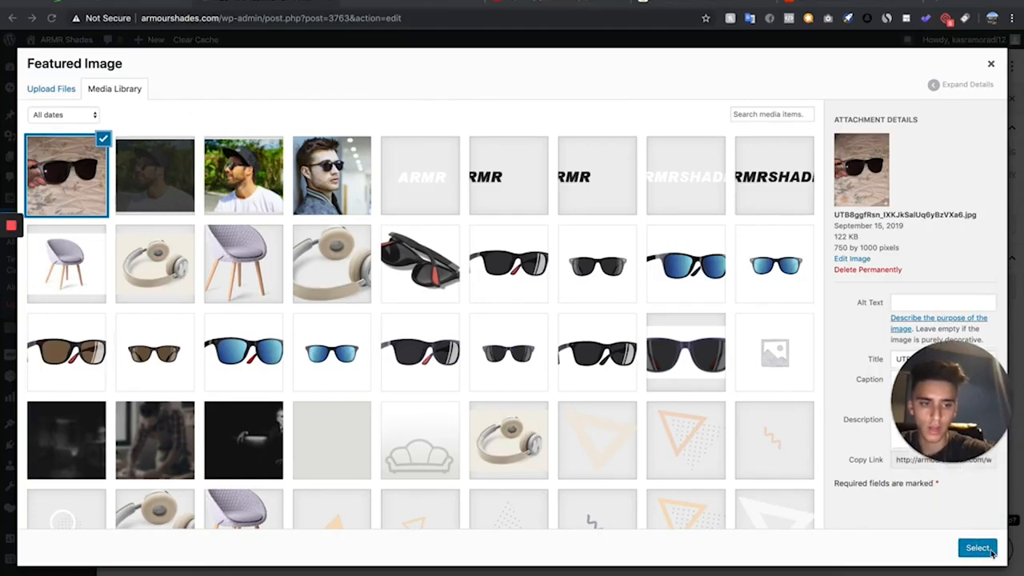
{"action": "left_click", "coordinate": [980, 548]}
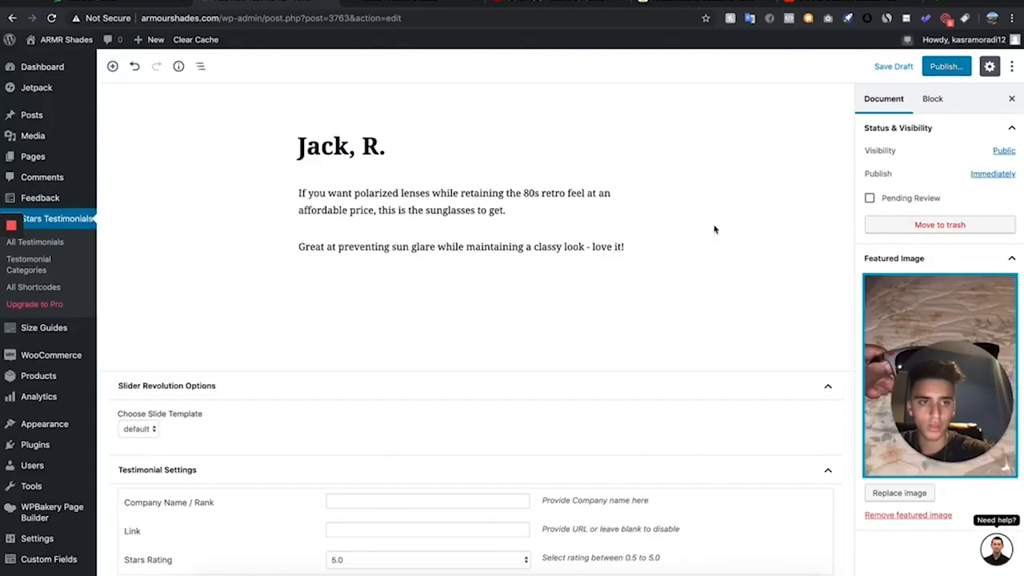
- Publish the testimonial with its featured image
{"action": "scroll", "coordinate": [896, 289], "scroll_direction": "down", "scroll_amount": 2}
{"action": "left_click", "coordinate": [948, 413]}
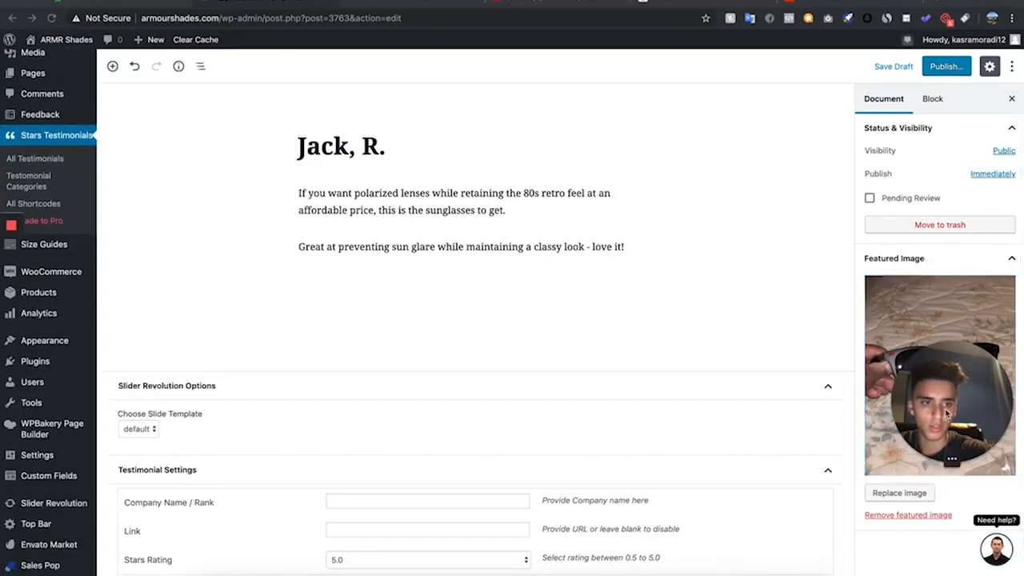
{"action": "left_click_drag", "start_coordinate": [948, 413], "coordinate": [27, 336]}
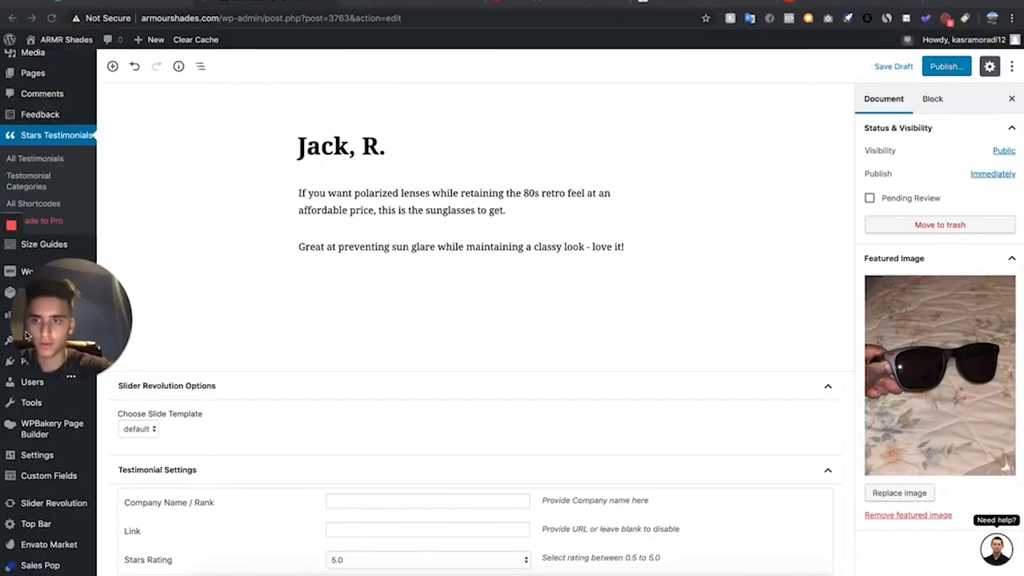
{"action": "scroll", "coordinate": [913, 227], "scroll_direction": "up", "scroll_amount": 2}
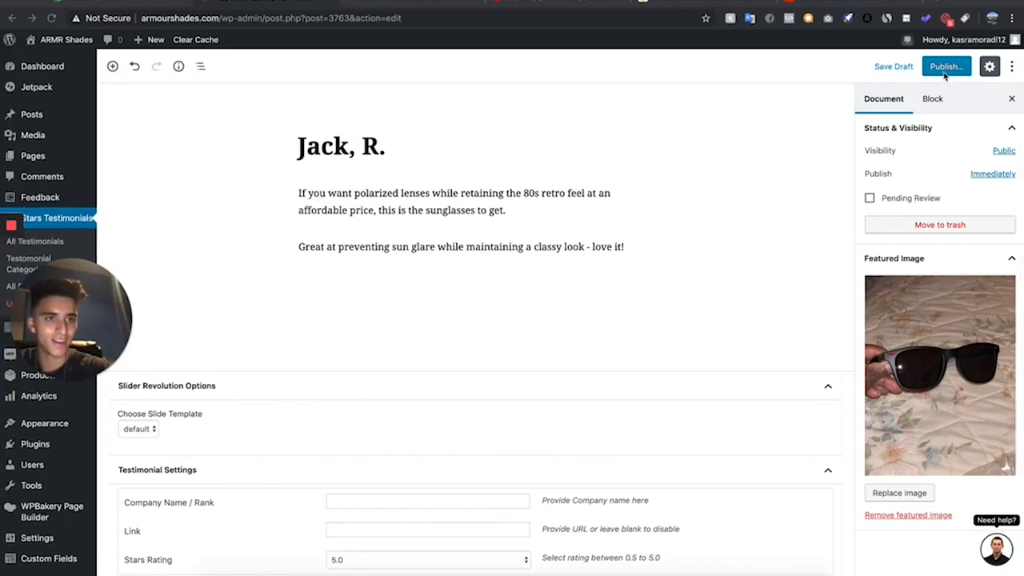
{"action": "left_click", "coordinate": [945, 69]}
{"action": "left_click", "coordinate": [953, 67]}
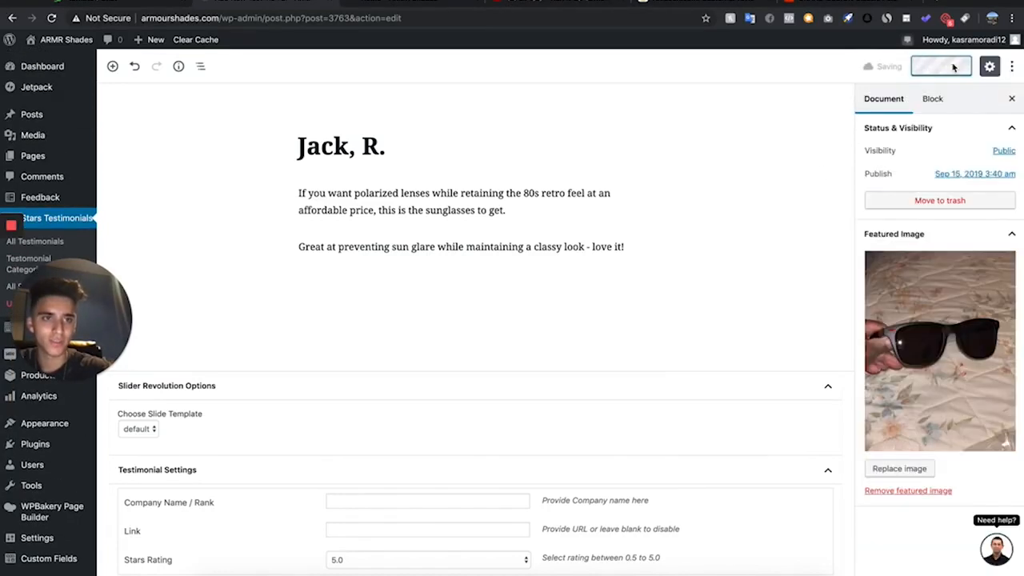
{"action": "left_click", "coordinate": [954, 240]}
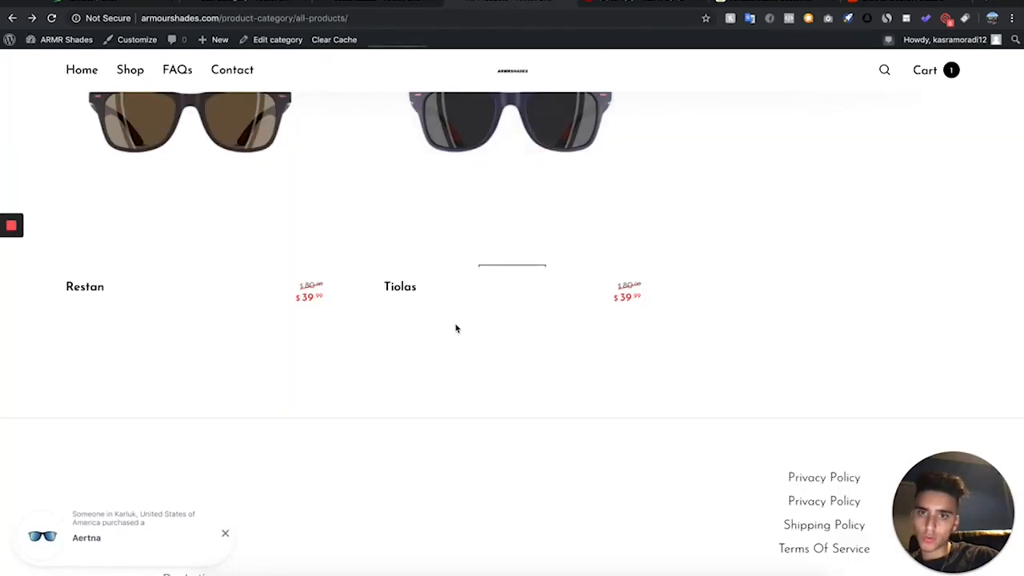
- Compare the Stars Testimonials categories with the product names on the store's all-products page
{"action": "scroll", "coordinate": [452, 288], "scroll_direction": "up", "scroll_amount": 1}
{"action": "left_click", "coordinate": [392, 4]}
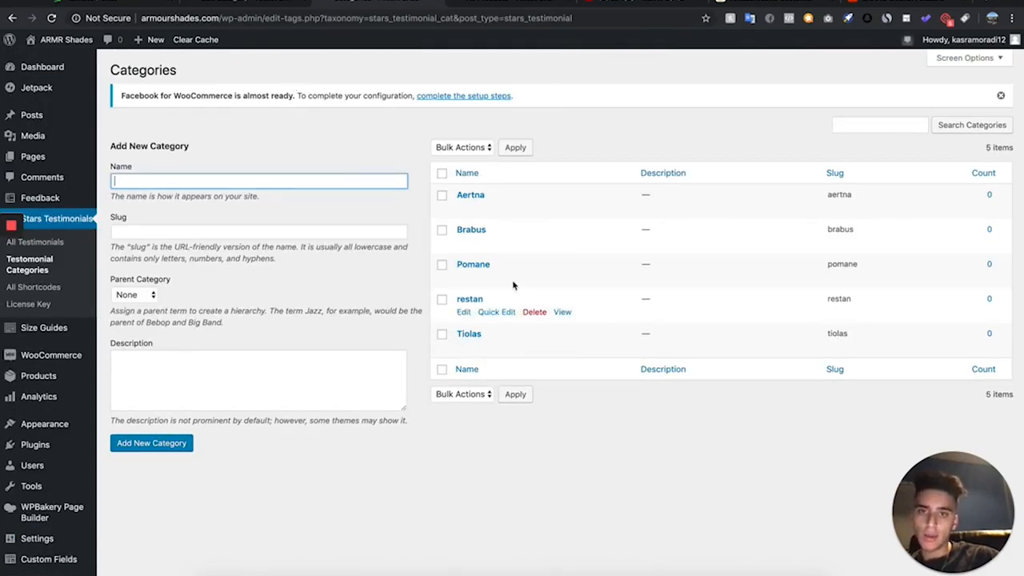
{"action": "left_click", "coordinate": [467, 5]}
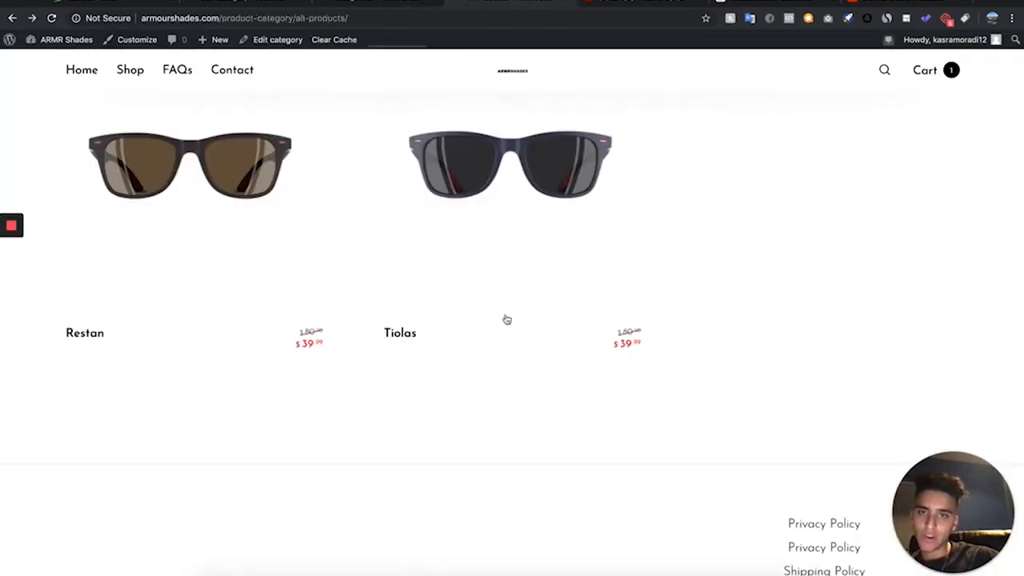
{"action": "scroll", "coordinate": [464, 274], "scroll_direction": "up", "scroll_amount": 5}
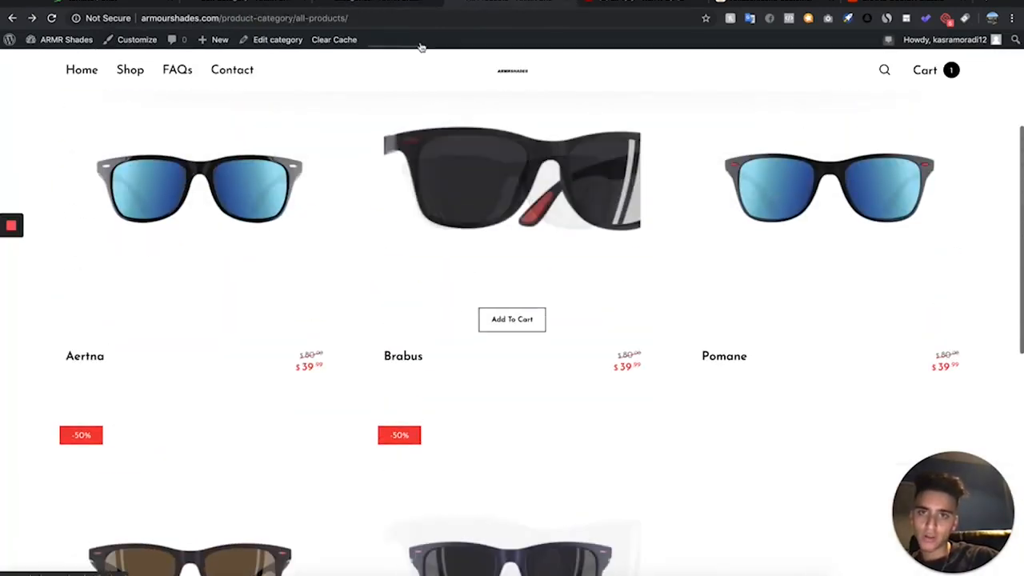
{"action": "left_click", "coordinate": [357, 4]}
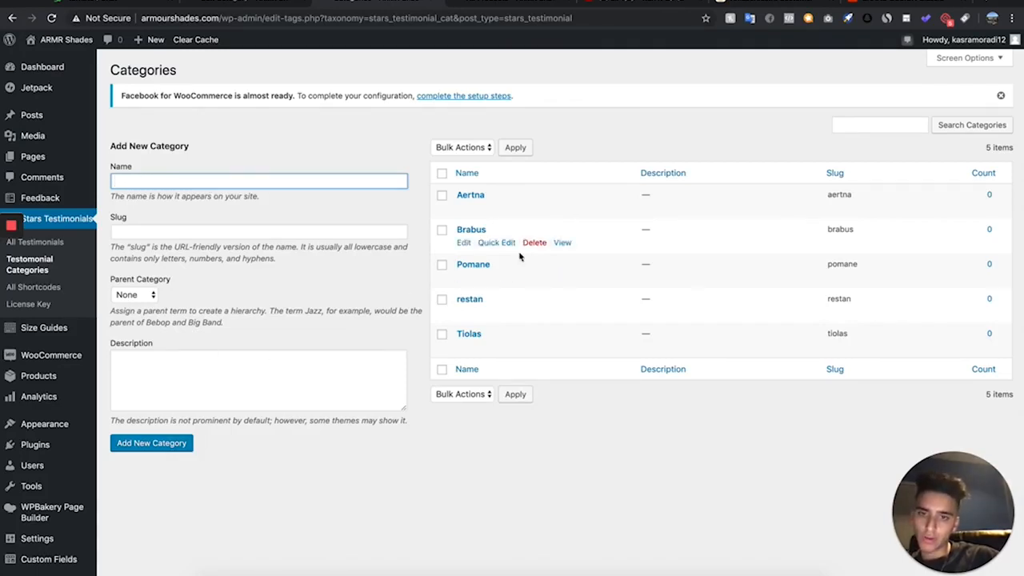
{"action": "scroll", "coordinate": [524, 228], "scroll_direction": "down", "scroll_amount": 1}
- In the list of all testimonials, quick-edit the published testimonial to assign it to the Brabus category and update it
{"action": "left_click", "coordinate": [34, 202]}
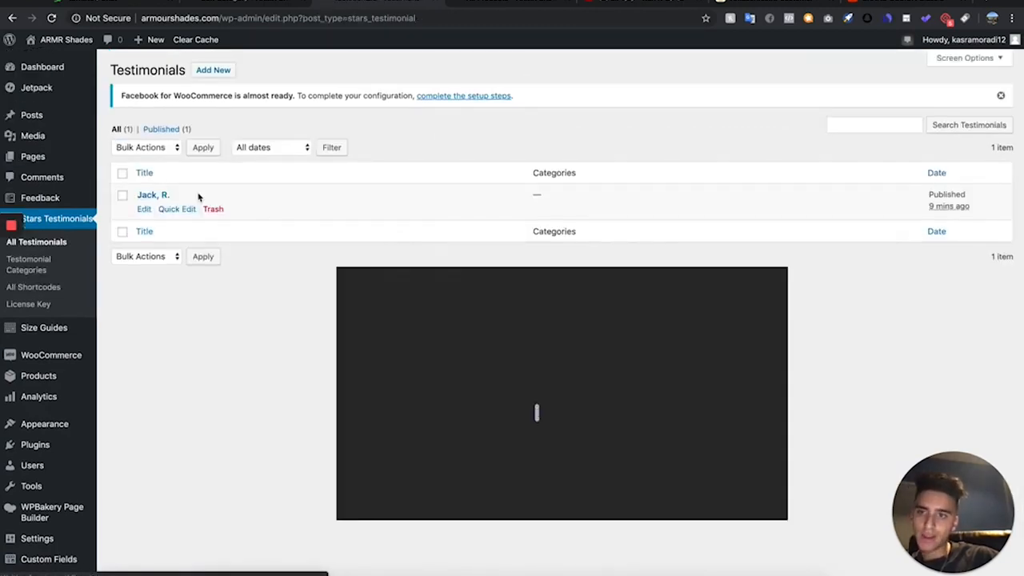
{"action": "left_click", "coordinate": [164, 208]}
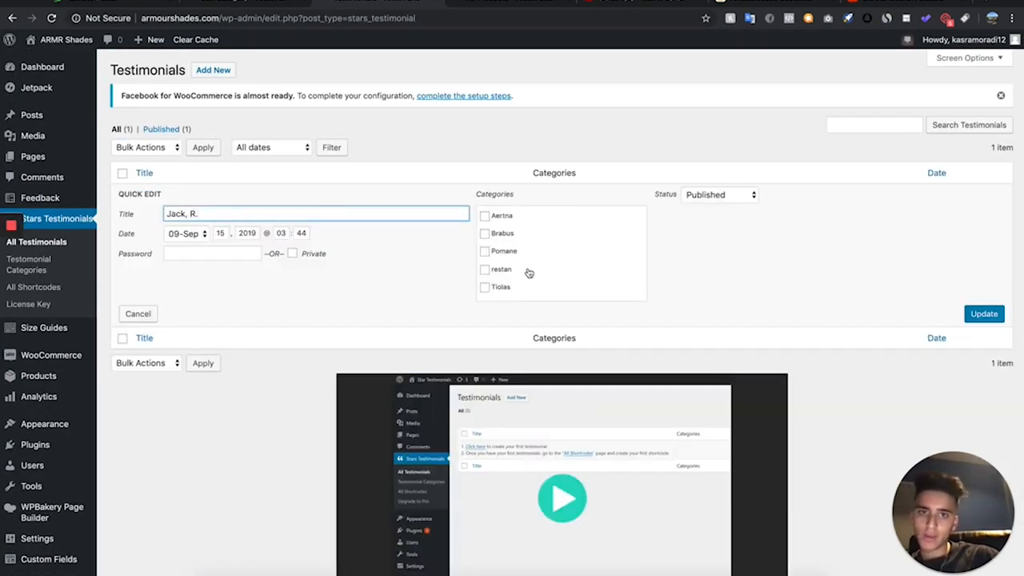
{"action": "left_click", "coordinate": [502, 6]}
{"action": "scroll", "coordinate": [442, 263], "scroll_direction": "down", "scroll_amount": 3}
{"action": "scroll", "coordinate": [439, 166], "scroll_direction": "up", "scroll_amount": 2}
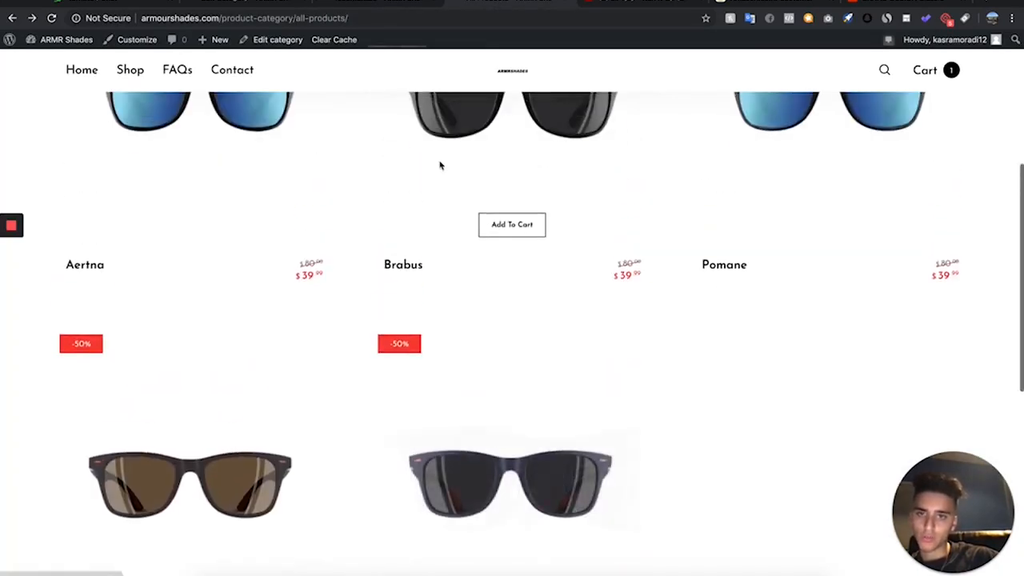
{"action": "left_click", "coordinate": [314, 7]}
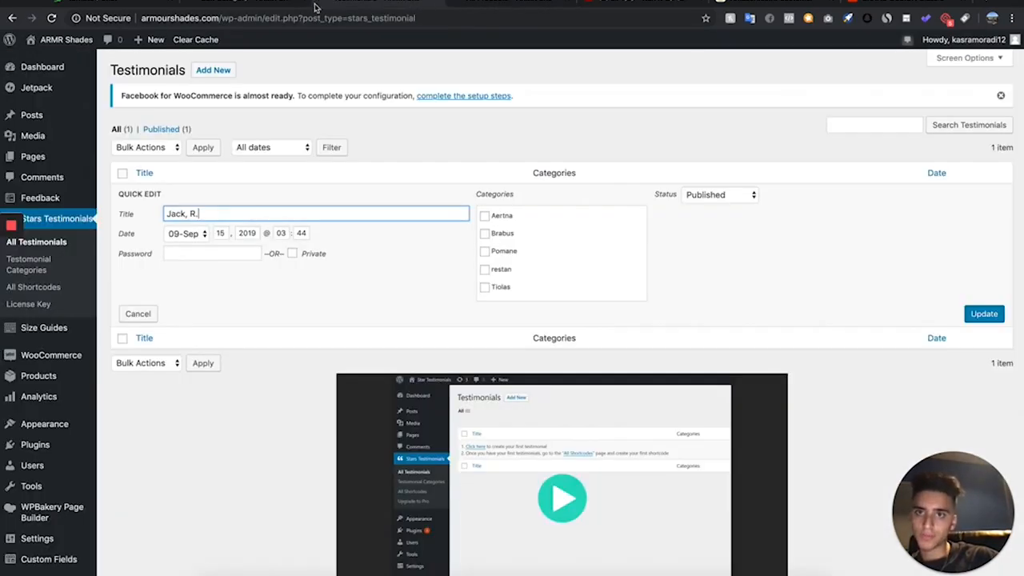
{"action": "left_click", "coordinate": [485, 233]}
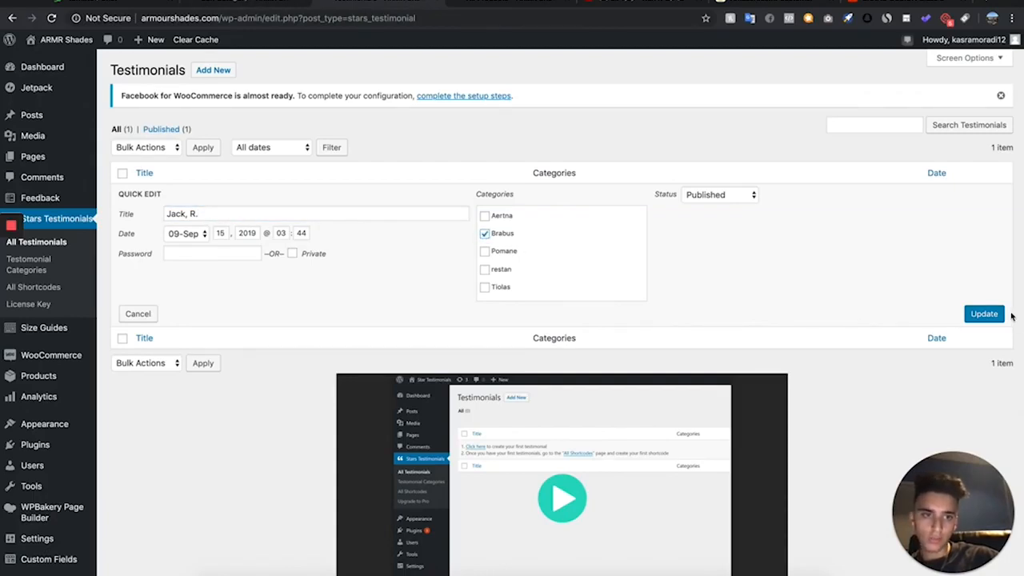
{"action": "left_click", "coordinate": [989, 314]}
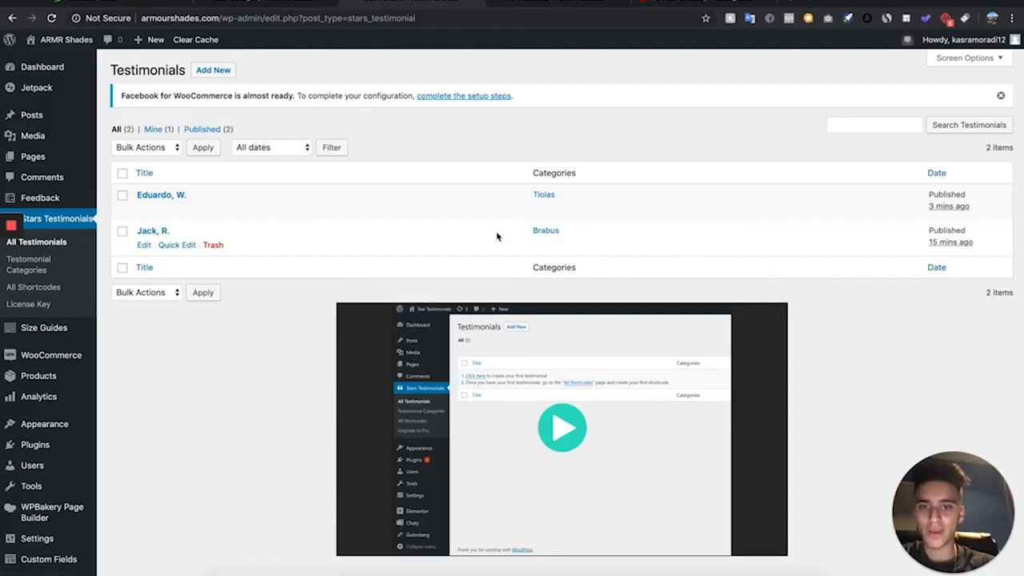
{"action": "scroll", "coordinate": [315, 239], "scroll_direction": "down", "scroll_amount": 2}
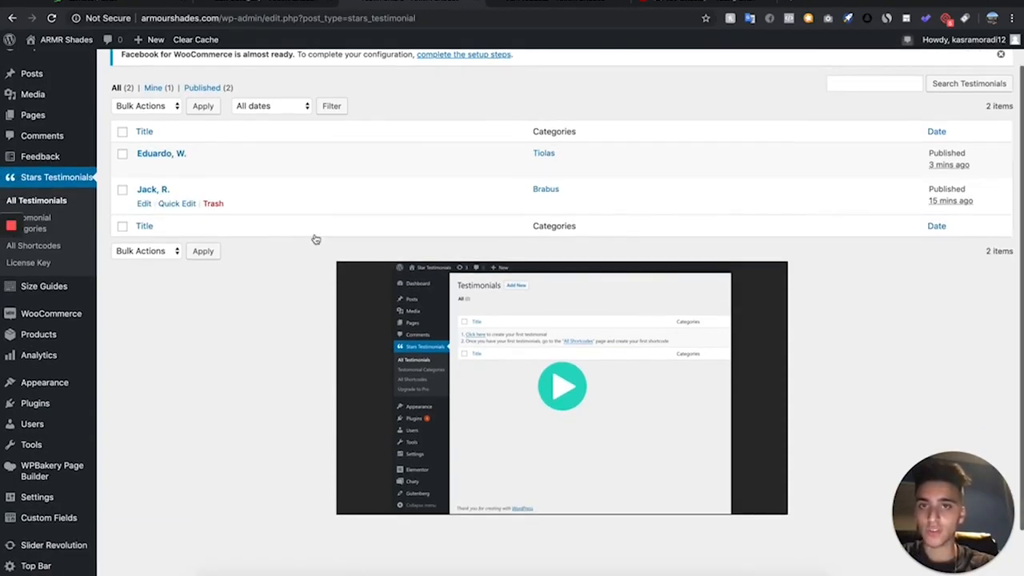
{"action": "scroll", "coordinate": [315, 239], "scroll_direction": "up", "scroll_amount": 2}
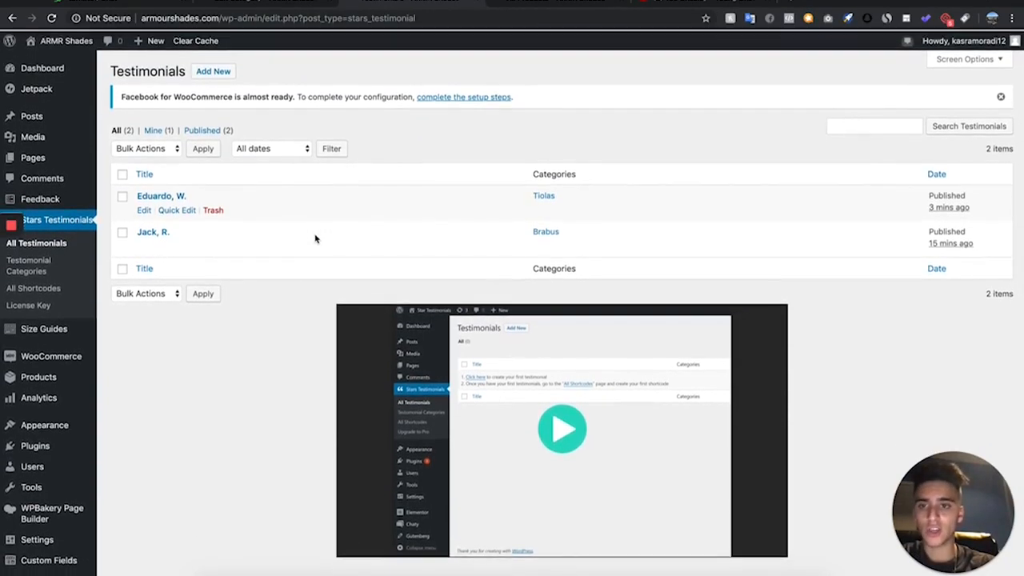
{"action": "scroll", "coordinate": [316, 238], "scroll_direction": "up", "scroll_amount": 2}
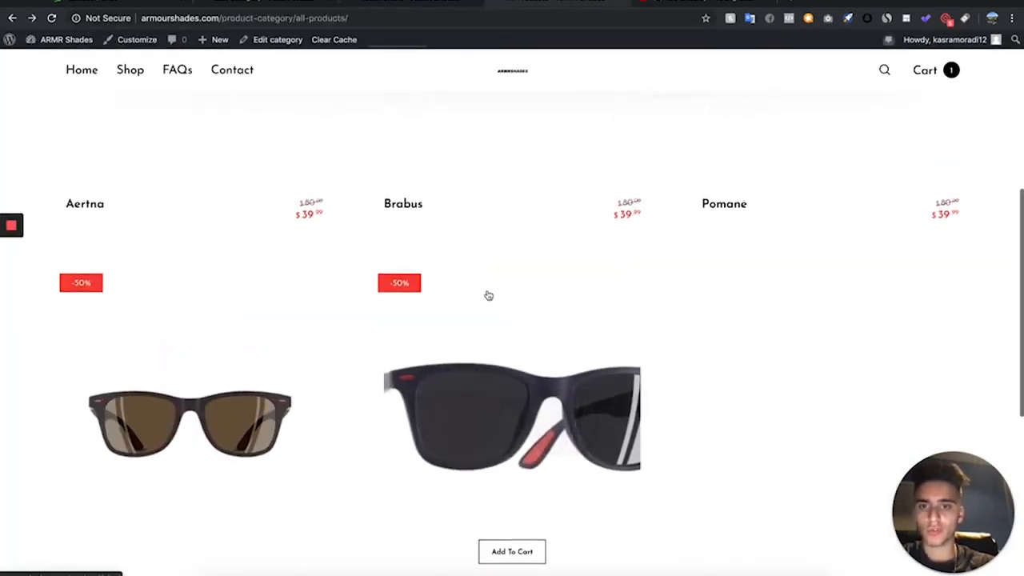
{"action": "scroll", "coordinate": [487, 295], "scroll_direction": "up", "scroll_amount": 4}
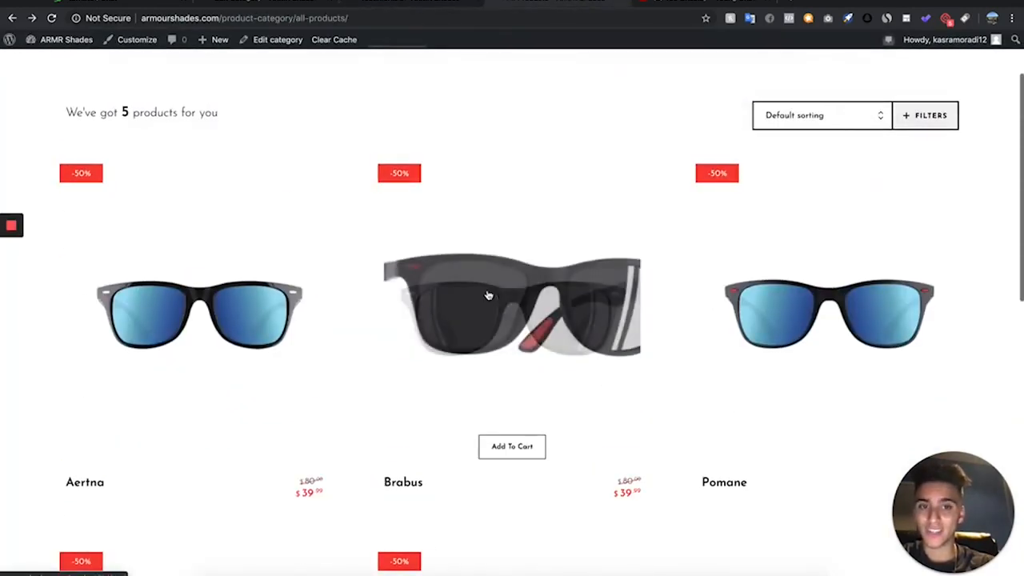
- Start creating the first Stars Testimonials shortcode, choose the Grid testimonial style and look through its designs
{"action": "left_click", "coordinate": [412, 4]}
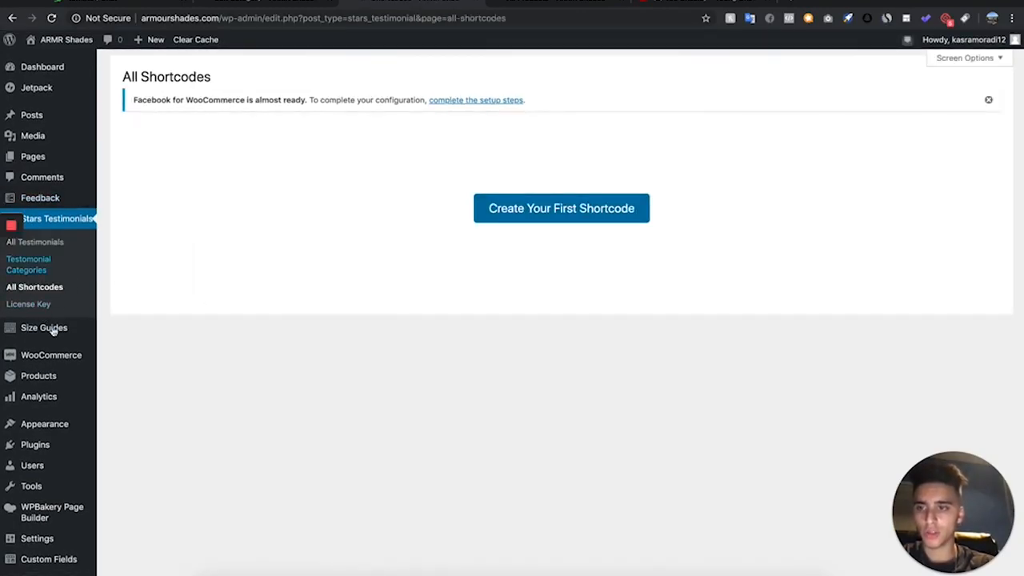
{"action": "left_click", "coordinate": [551, 204]}
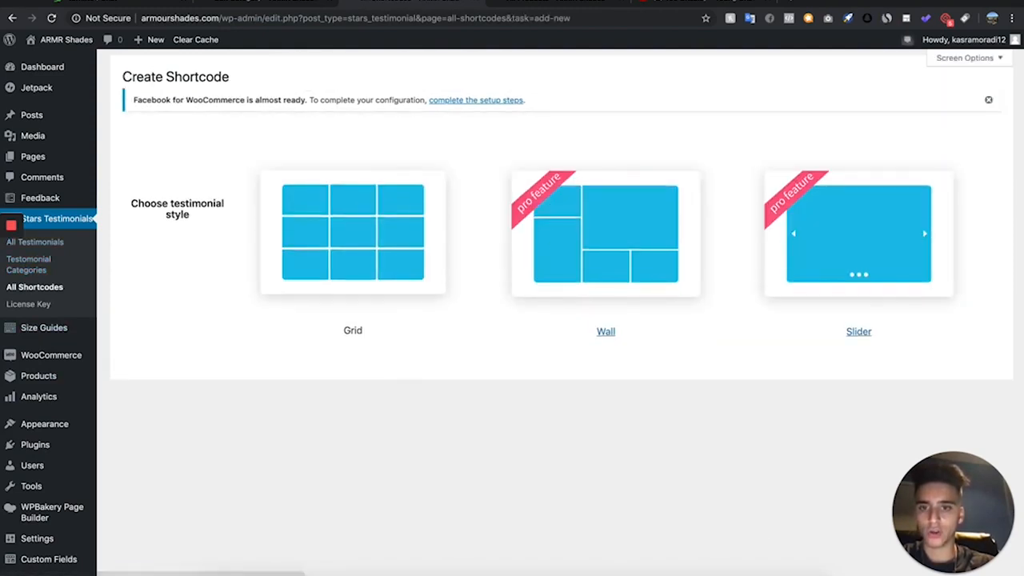
{"action": "left_click", "coordinate": [349, 208]}
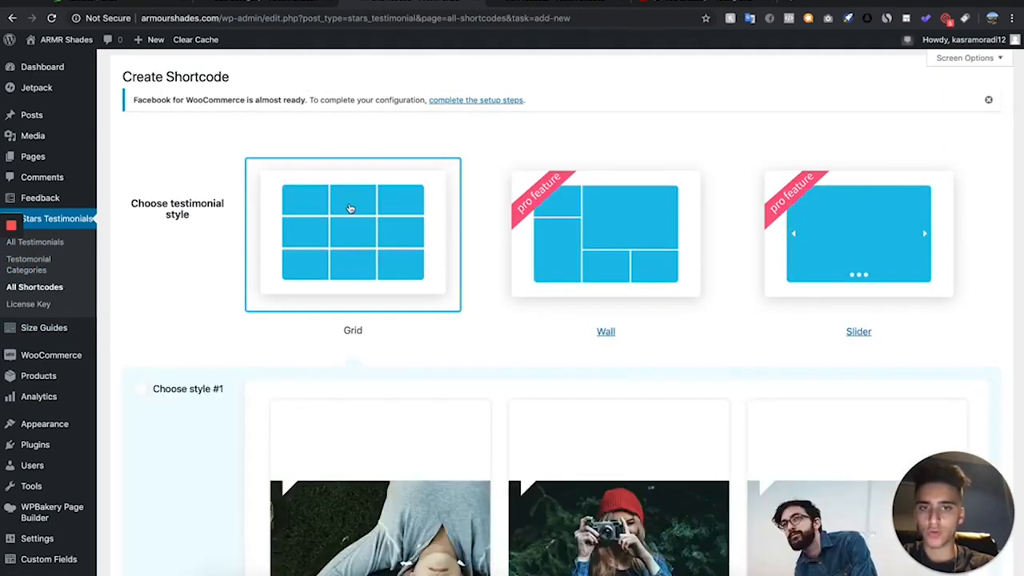
{"action": "scroll", "coordinate": [364, 200], "scroll_direction": "down", "scroll_amount": 4}
{"action": "scroll", "coordinate": [377, 188], "scroll_direction": "up", "scroll_amount": 4}
{"action": "scroll", "coordinate": [380, 184], "scroll_direction": "down", "scroll_amount": 3}
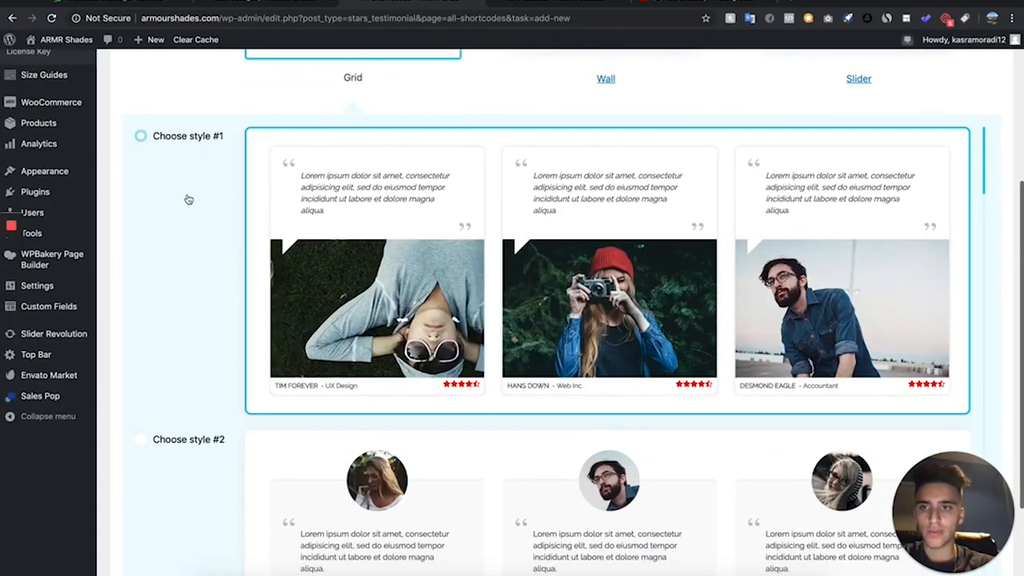
- Choose grid style #1 for the new testimonial shortcode and name it Brabus, matching the product name in the store
{"action": "left_click", "coordinate": [203, 165]}
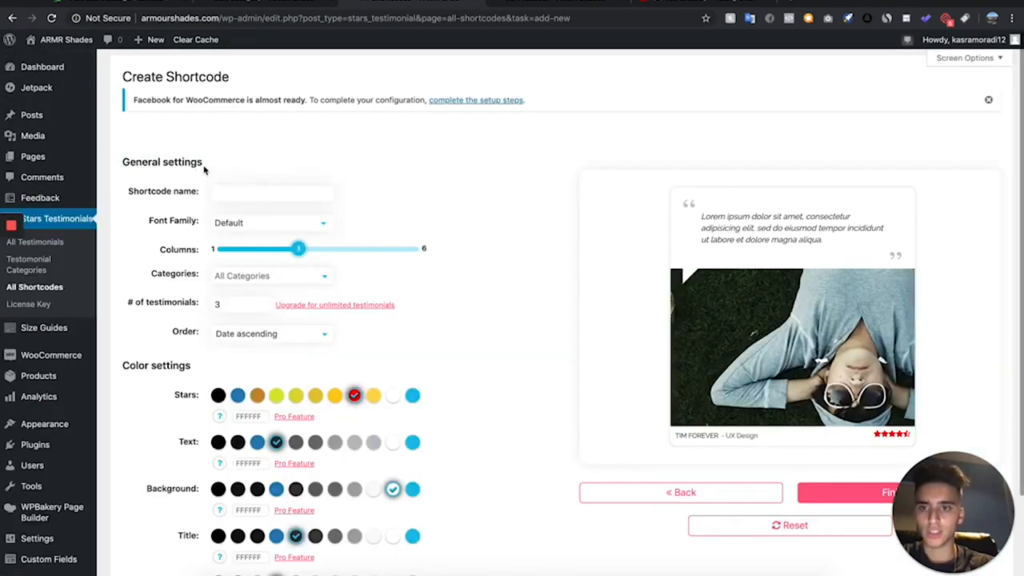
{"action": "left_click", "coordinate": [564, 4]}
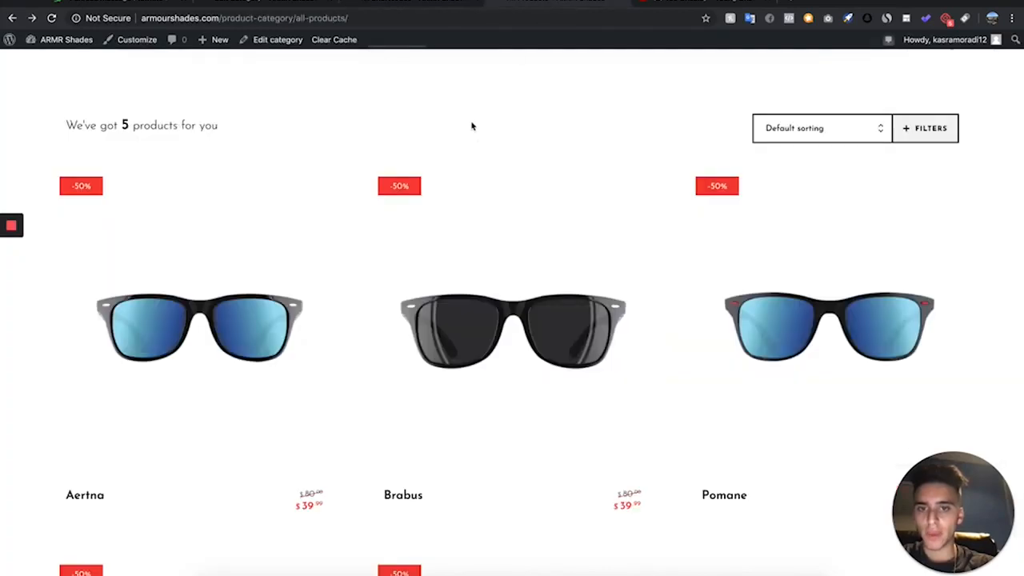
{"action": "left_click", "coordinate": [376, 4]}
{"action": "left_click", "coordinate": [234, 192]}
{"action": "type", "text": "Brabus"}
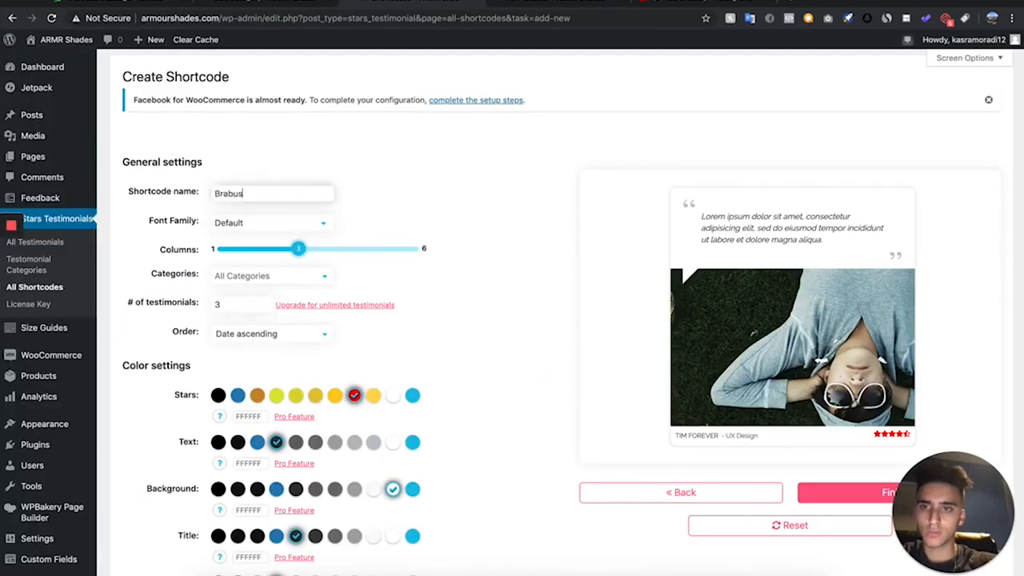
- Limit the shortcode to the Brabus testimonial category and finish creating it
{"action": "scroll", "coordinate": [296, 250], "scroll_direction": "down", "scroll_amount": 3}
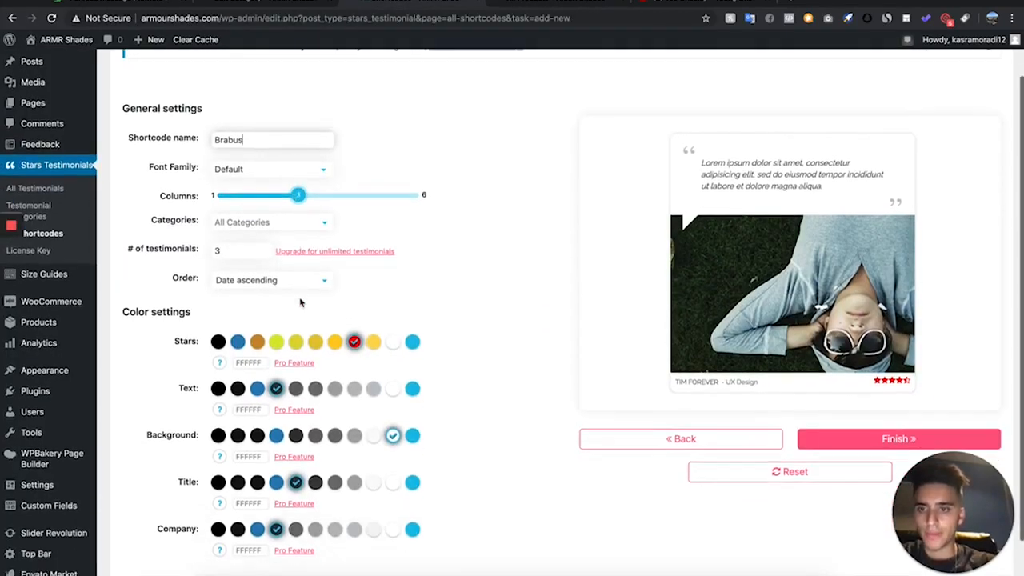
{"action": "left_click", "coordinate": [287, 175]}
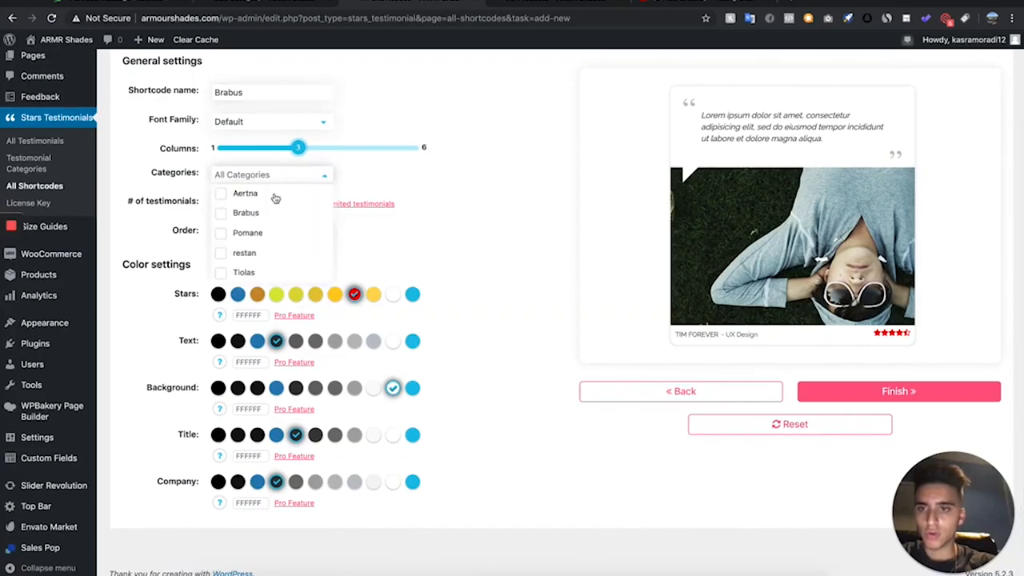
{"action": "left_click", "coordinate": [247, 213]}
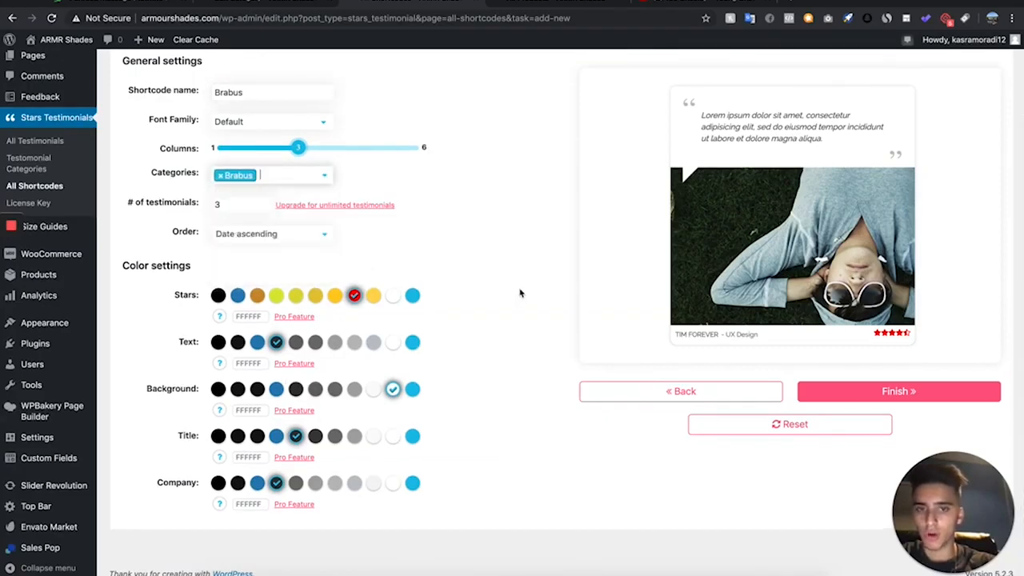
{"action": "left_click", "coordinate": [949, 391]}
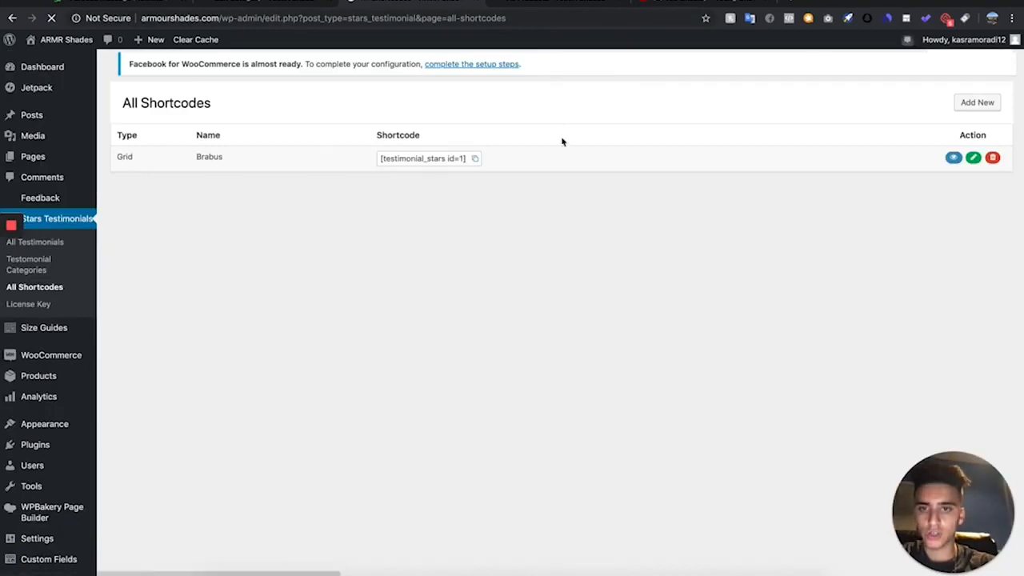
- Copy the Brabus testimonial shortcode and open the Brabus product for editing
{"action": "left_click", "coordinate": [448, 170]}
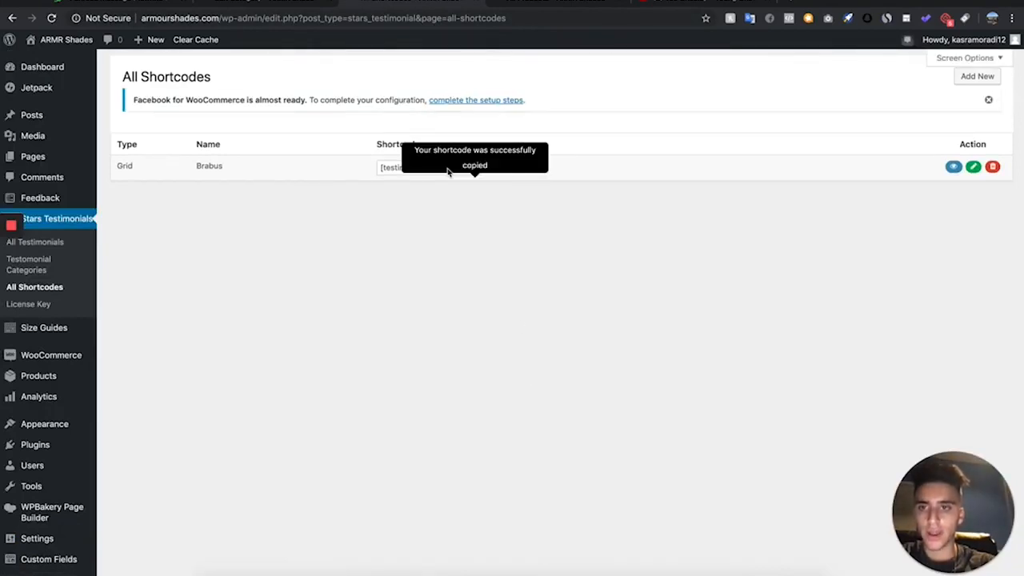
{"action": "left_click", "coordinate": [475, 170]}
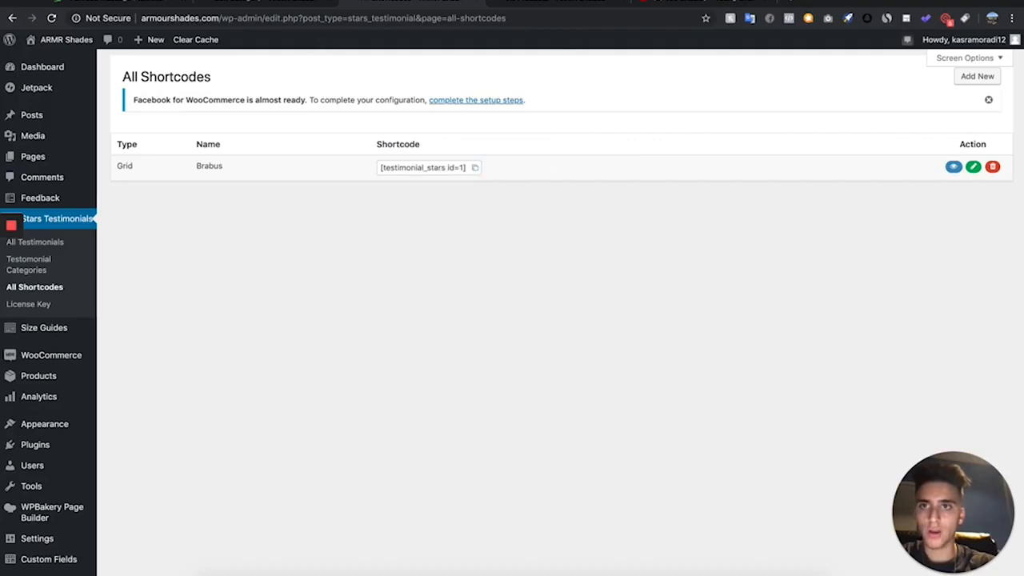
{"action": "left_click", "coordinate": [228, 2]}
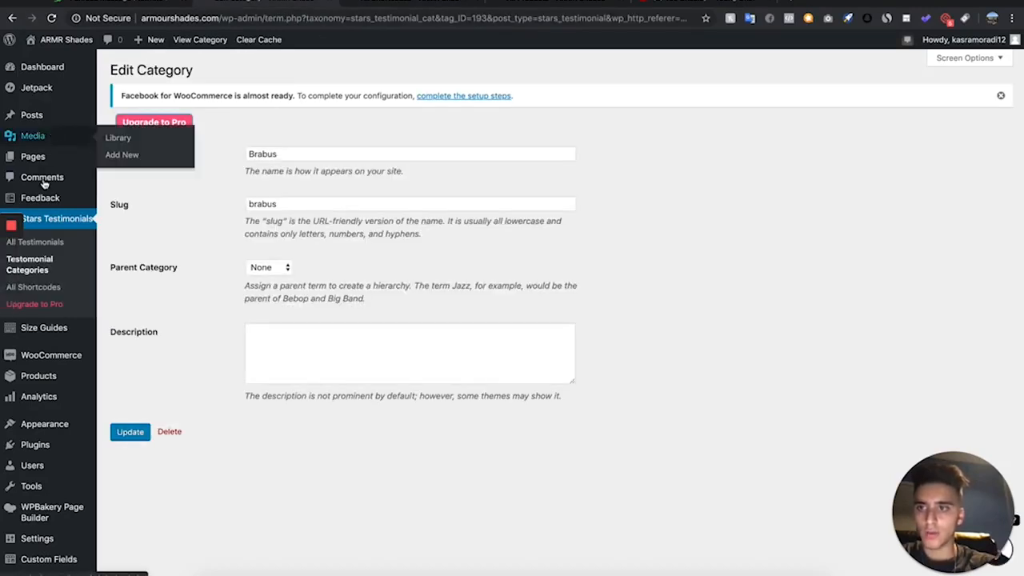
{"action": "scroll", "coordinate": [41, 374], "scroll_direction": "down", "scroll_amount": 1}
{"action": "scroll", "coordinate": [42, 374], "scroll_direction": "up", "scroll_amount": 1}
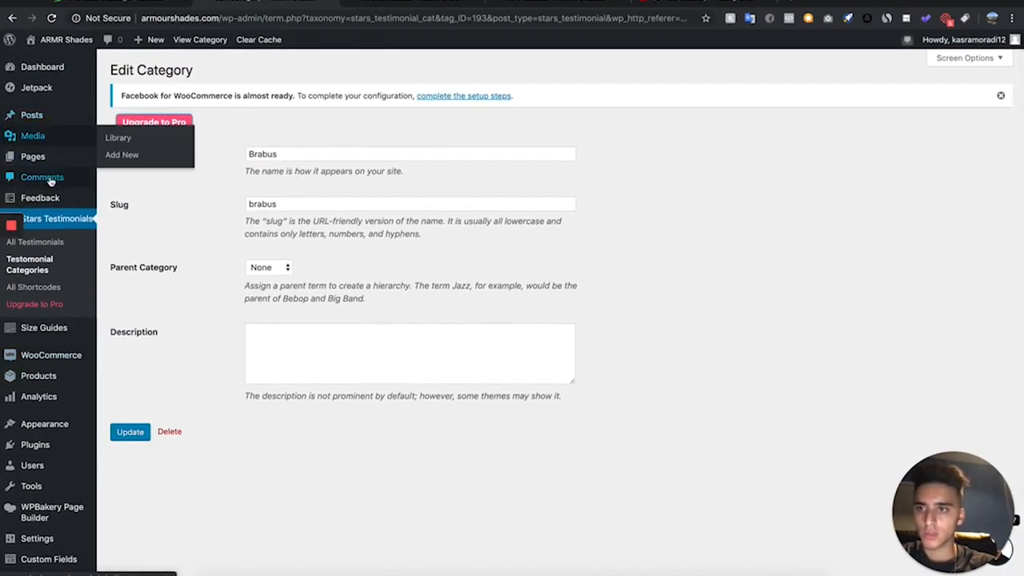
{"action": "scroll", "coordinate": [33, 316], "scroll_direction": "down", "scroll_amount": 1}
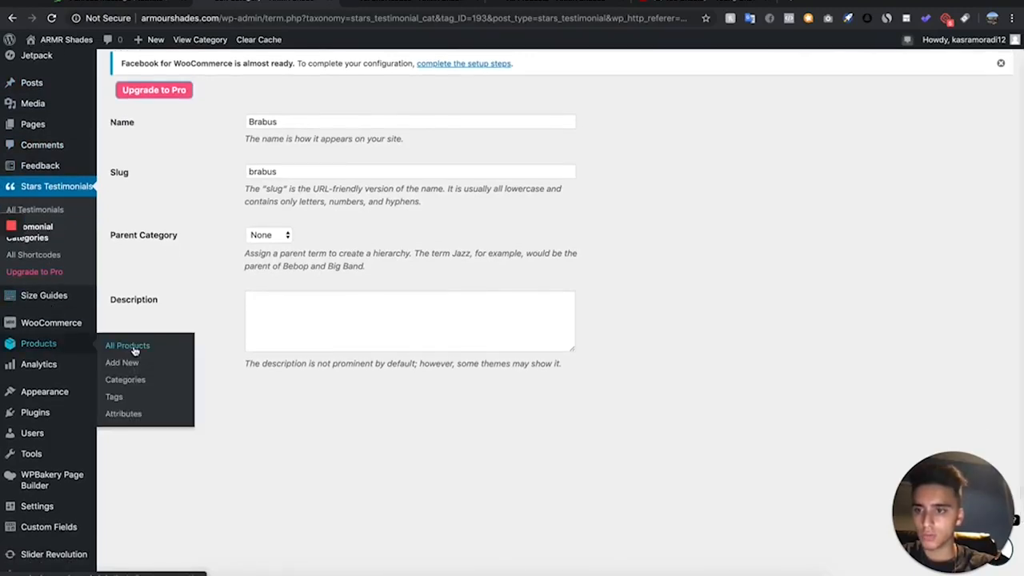
{"action": "left_click", "coordinate": [132, 346]}
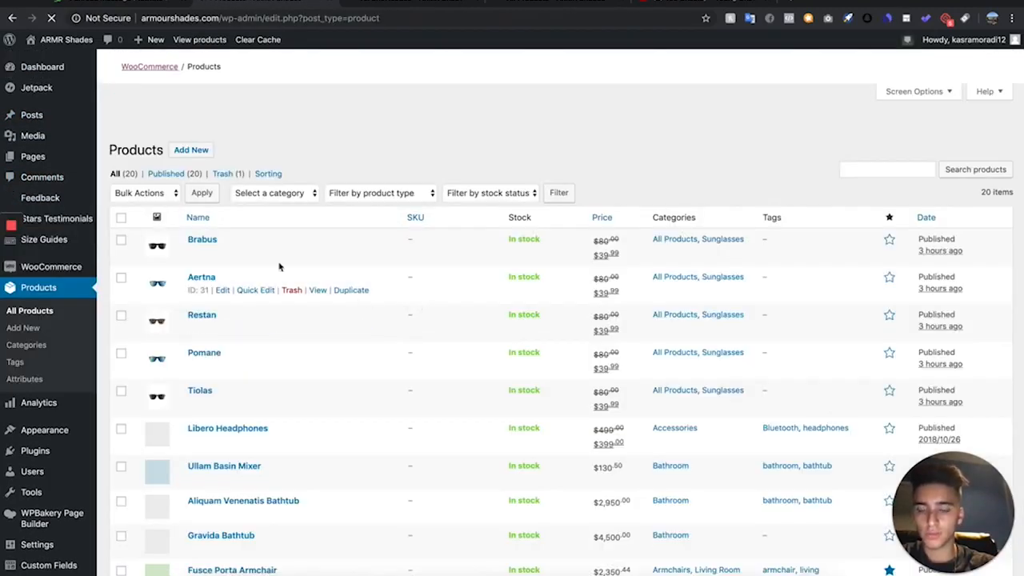
{"action": "left_click", "coordinate": [223, 252]}
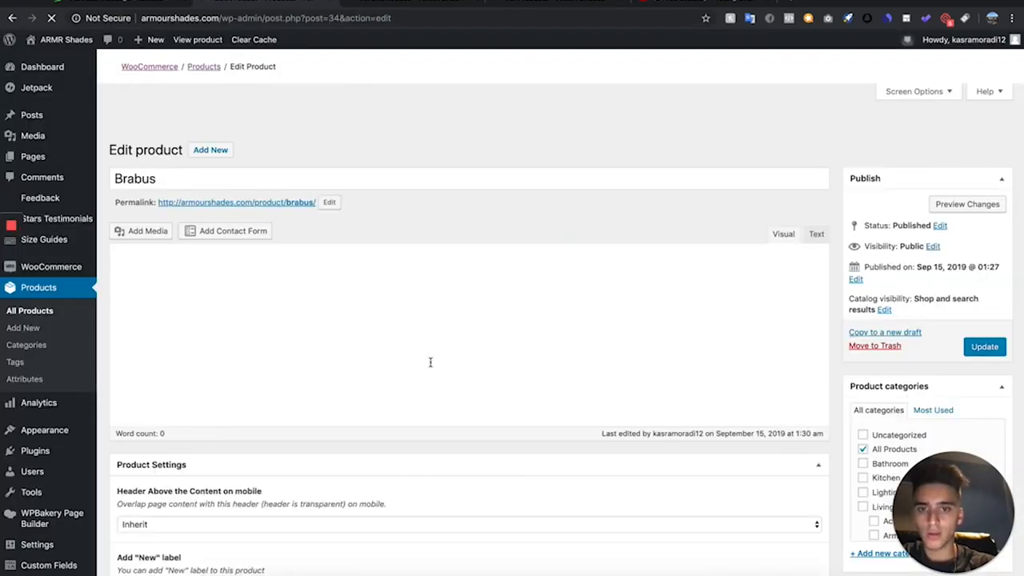
- Paste the shortcode [testimonial_stars id=1] below the description text of the Brabus product
{"action": "scroll", "coordinate": [430, 362], "scroll_direction": "down", "scroll_amount": 1}
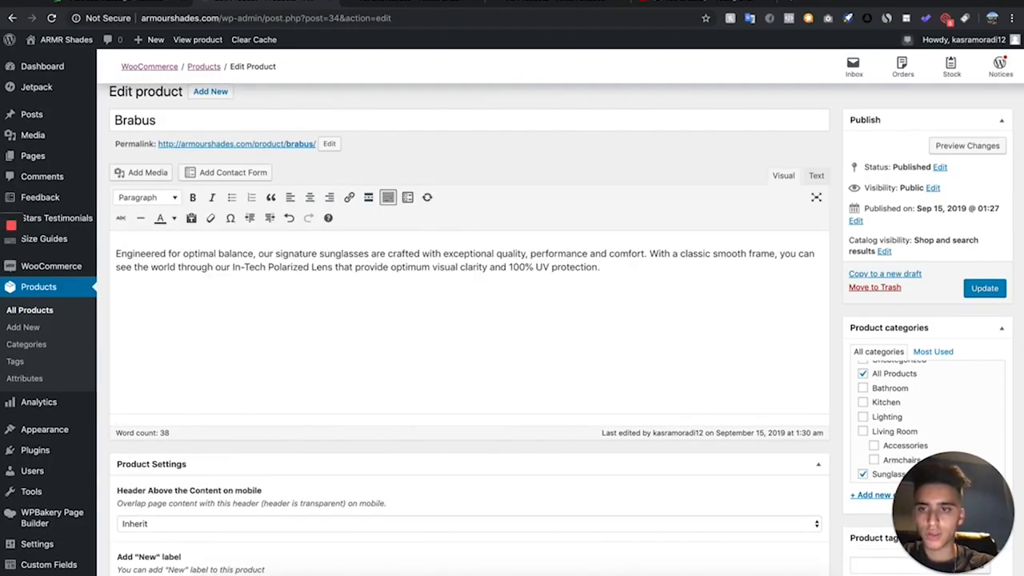
{"action": "left_click", "coordinate": [723, 303]}
{"action": "key", "text": "ctrl+v"}
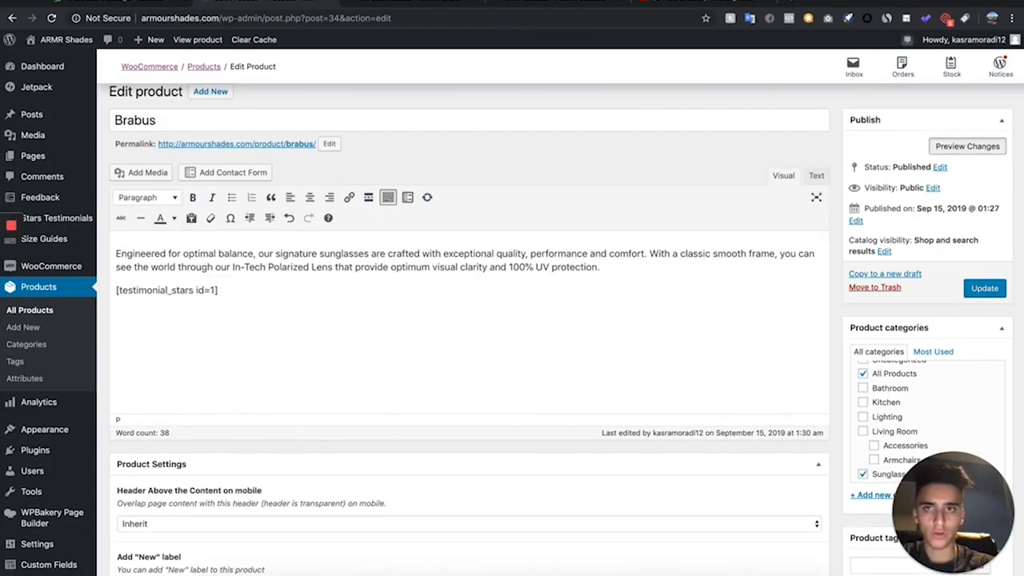
- Preview the Brabus product page and check how the testimonial displays under the description
{"action": "left_click", "coordinate": [986, 288]}
{"action": "left_click", "coordinate": [630, 4]}
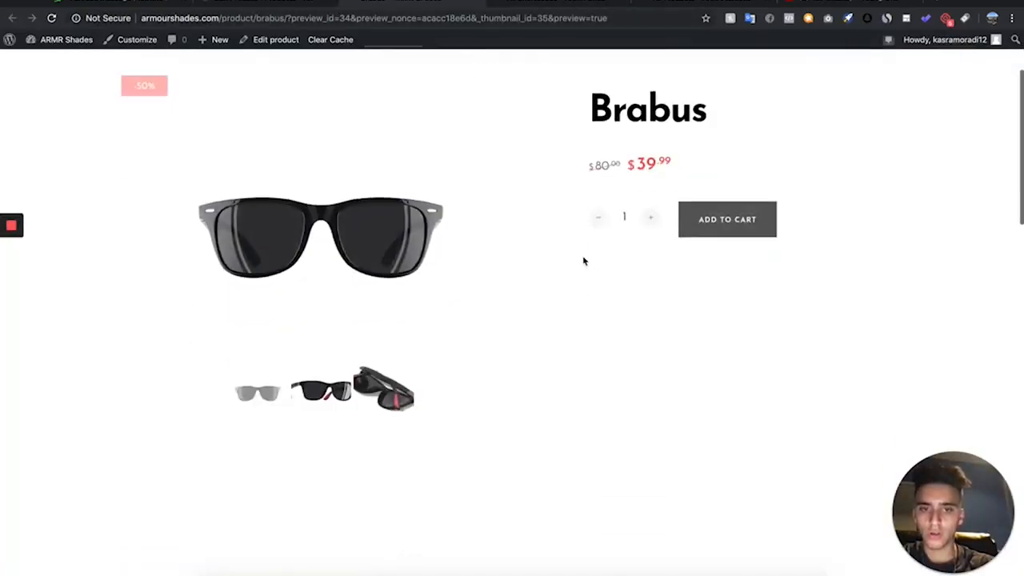
{"action": "scroll", "coordinate": [583, 260], "scroll_direction": "down", "scroll_amount": 10}
{"action": "scroll", "coordinate": [583, 261], "scroll_direction": "down", "scroll_amount": 3}
{"action": "scroll", "coordinate": [584, 261], "scroll_direction": "up", "scroll_amount": 3}
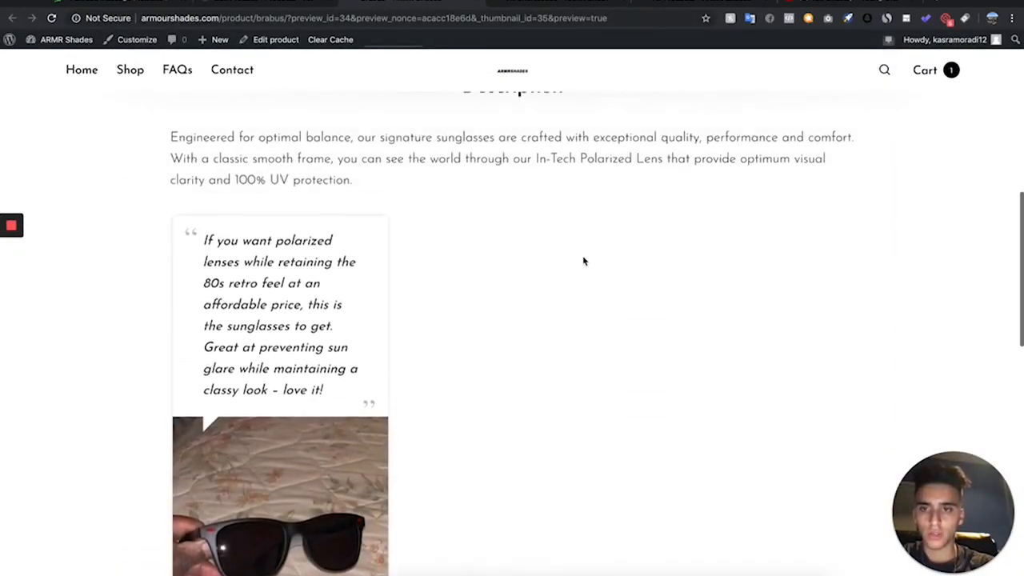
{"action": "scroll", "coordinate": [584, 261], "scroll_direction": "down", "scroll_amount": 4}
{"action": "key", "text": "super+minus"}
{"action": "scroll", "coordinate": [462, 400], "scroll_direction": "up", "scroll_amount": 1}
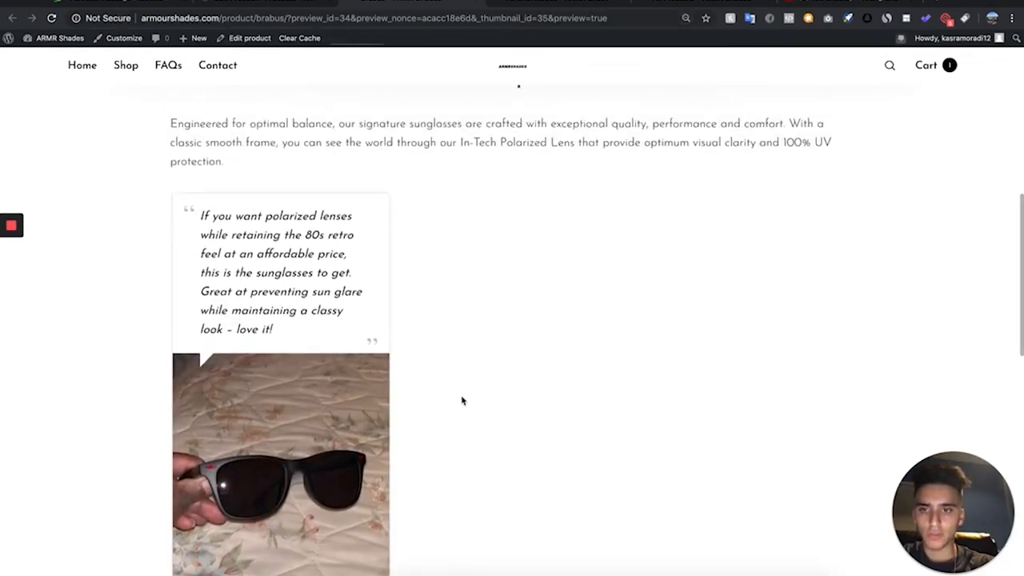
- Add the line "Customer Reviews" with a blank line before it, directly above the shortcode in the Brabus description
{"action": "left_click", "coordinate": [284, 3]}
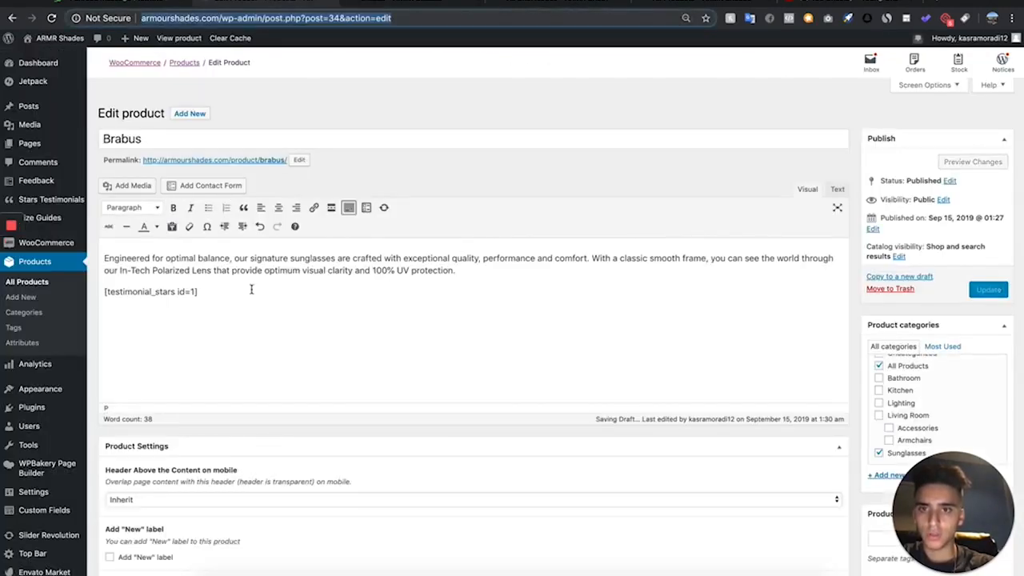
{"action": "left_click", "coordinate": [104, 292]}
{"action": "key", "text": "Return"}
{"action": "key", "text": "Return"}
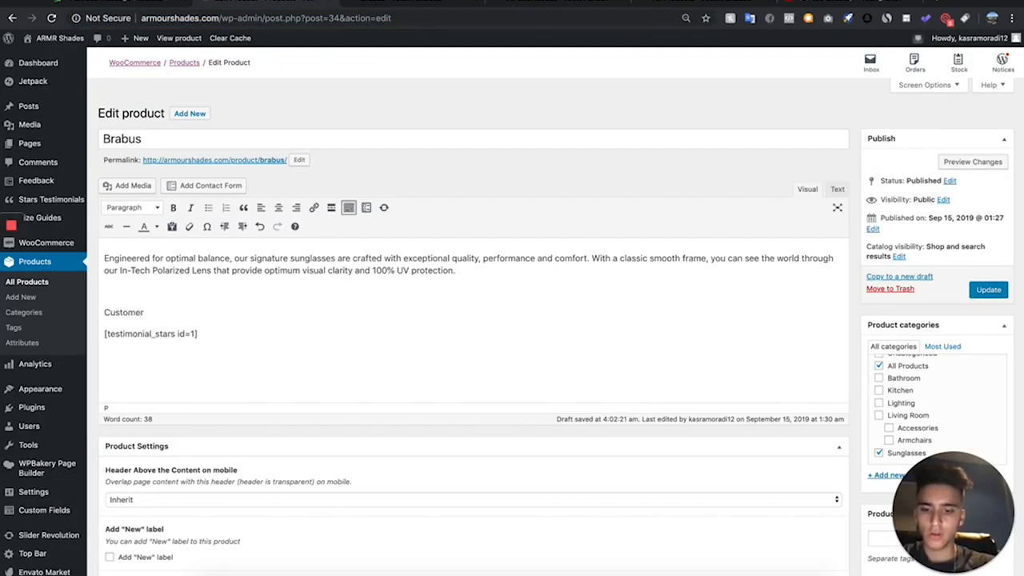
{"action": "type", "text": "Customer Reviews"}
- Format the "Customer Reviews" line as bold Heading 3
{"action": "left_click_drag", "start_coordinate": [215, 313], "coordinate": [53, 315]}
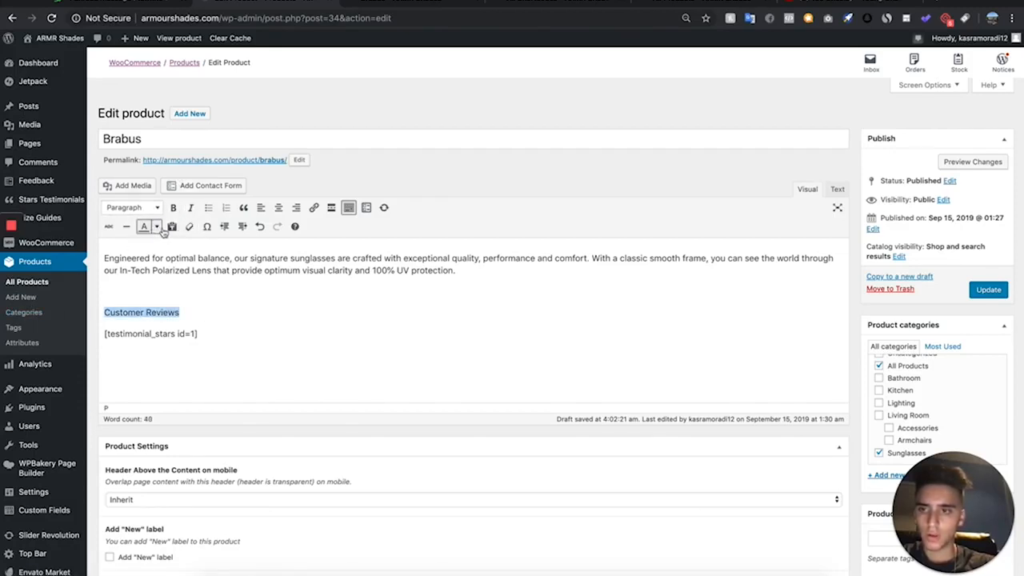
{"action": "left_click", "coordinate": [173, 208]}
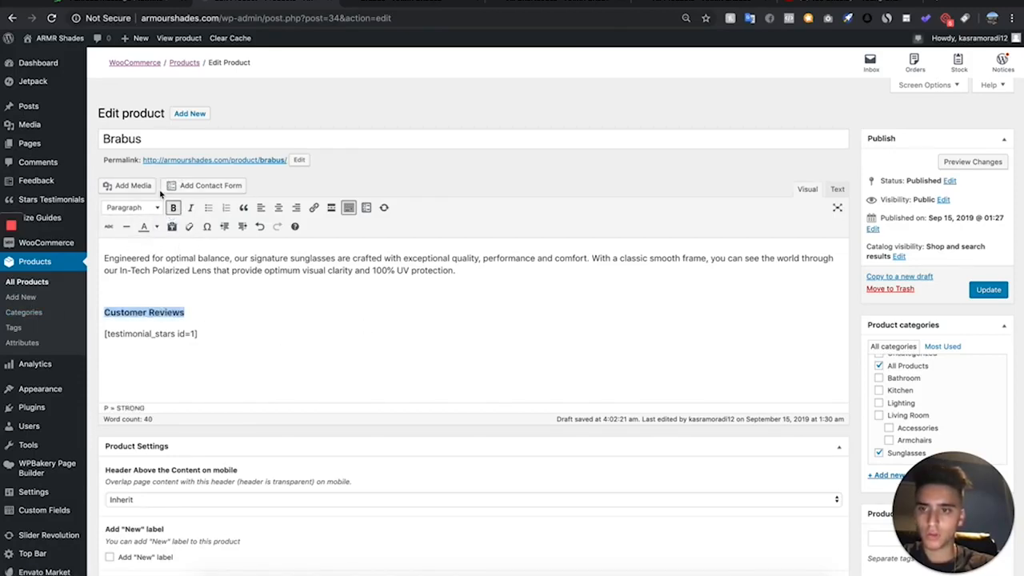
{"action": "left_click", "coordinate": [152, 207]}
{"action": "left_click", "coordinate": [175, 293]}
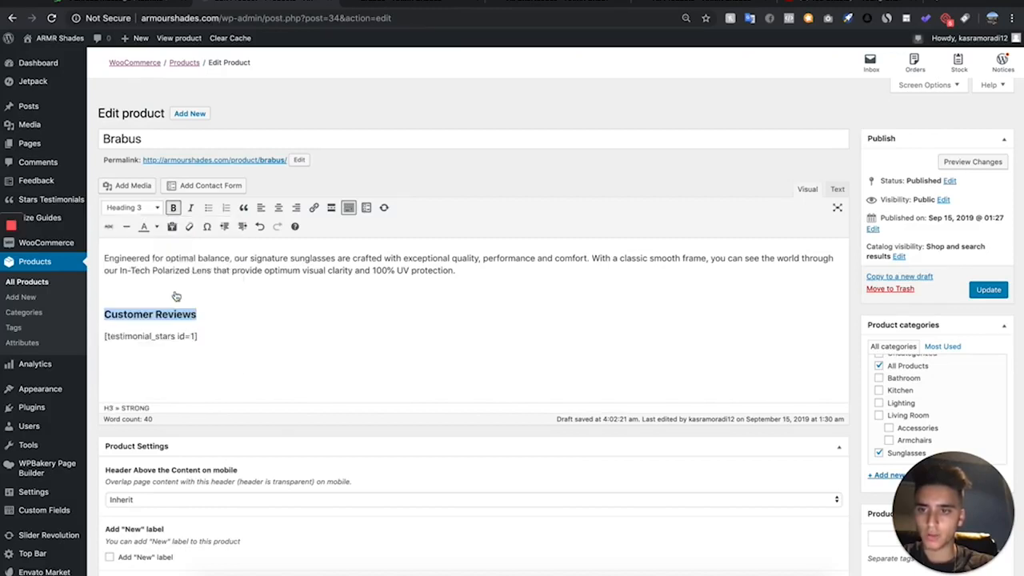
- Preview the Brabus product page to check the Customer Reviews heading above the testimonial
{"action": "left_click", "coordinate": [972, 162]}
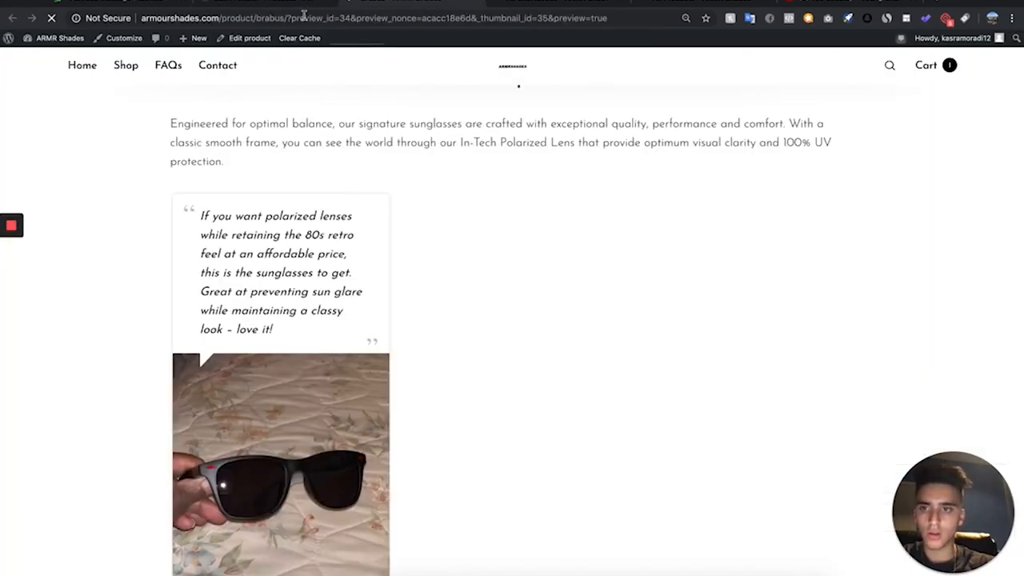
{"action": "scroll", "coordinate": [341, 208], "scroll_direction": "down", "scroll_amount": 1}
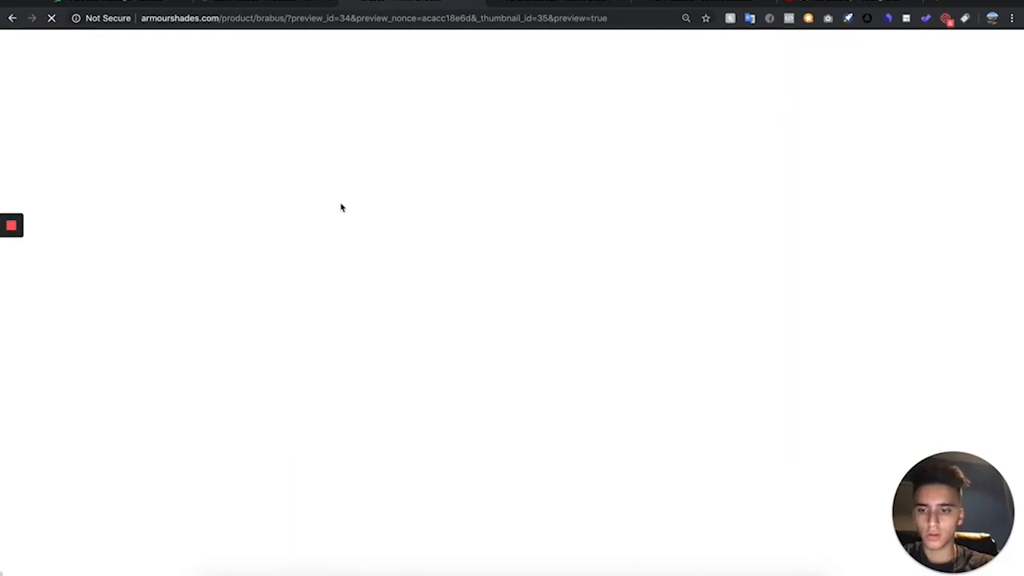
{"action": "scroll", "coordinate": [341, 208], "scroll_direction": "down", "scroll_amount": 5}
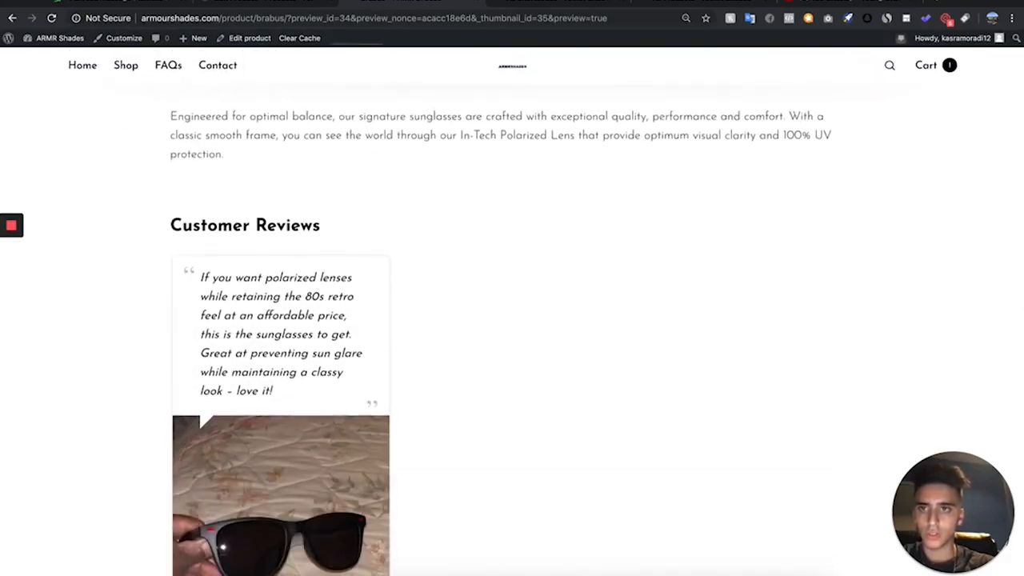
- Center the "Customer Reviews" heading and preview the Brabus product page again
{"action": "left_click", "coordinate": [264, 2]}
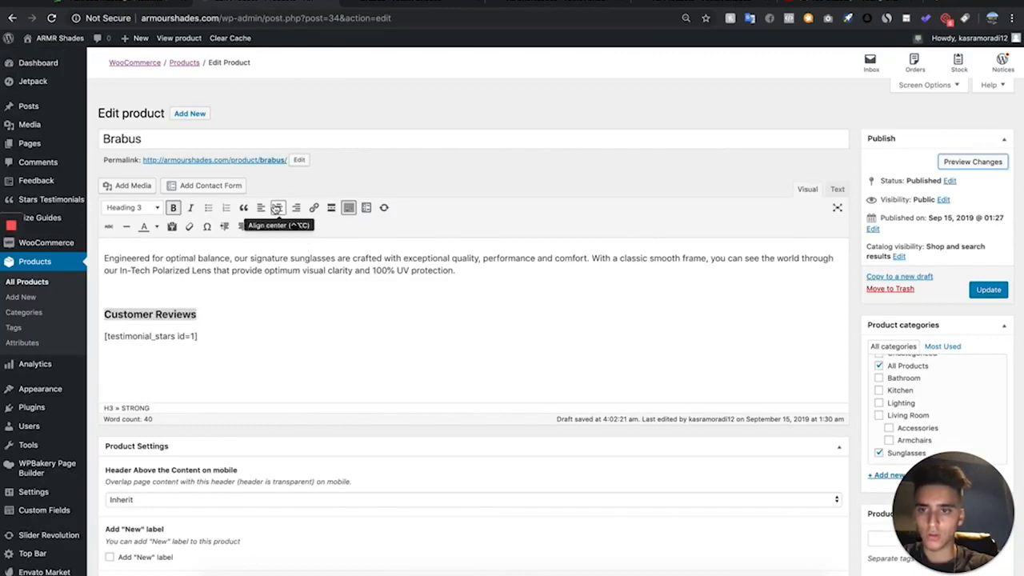
{"action": "left_click", "coordinate": [279, 207]}
{"action": "left_click", "coordinate": [986, 163]}
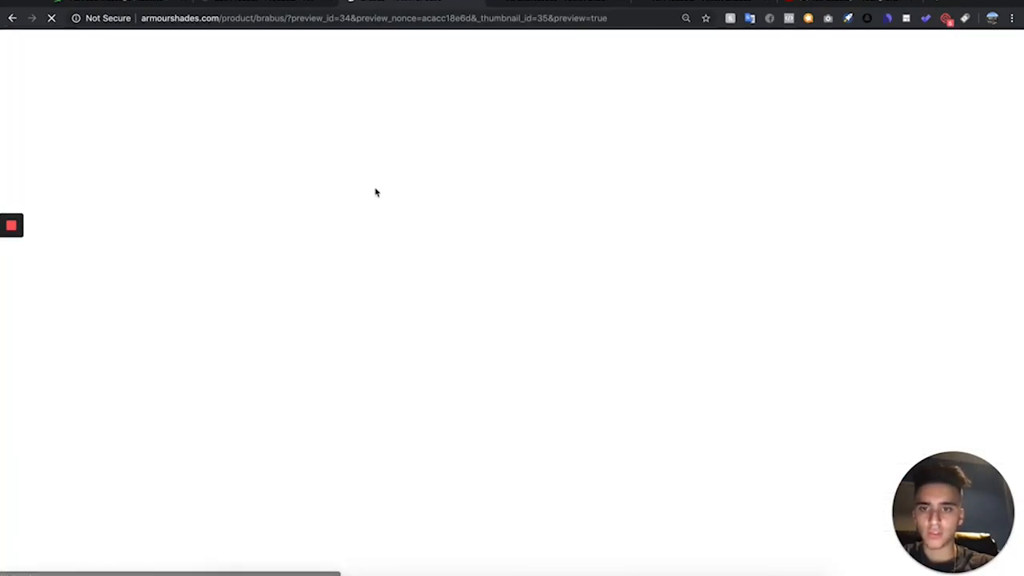
{"action": "scroll", "coordinate": [359, 425], "scroll_direction": "down", "scroll_amount": 5}
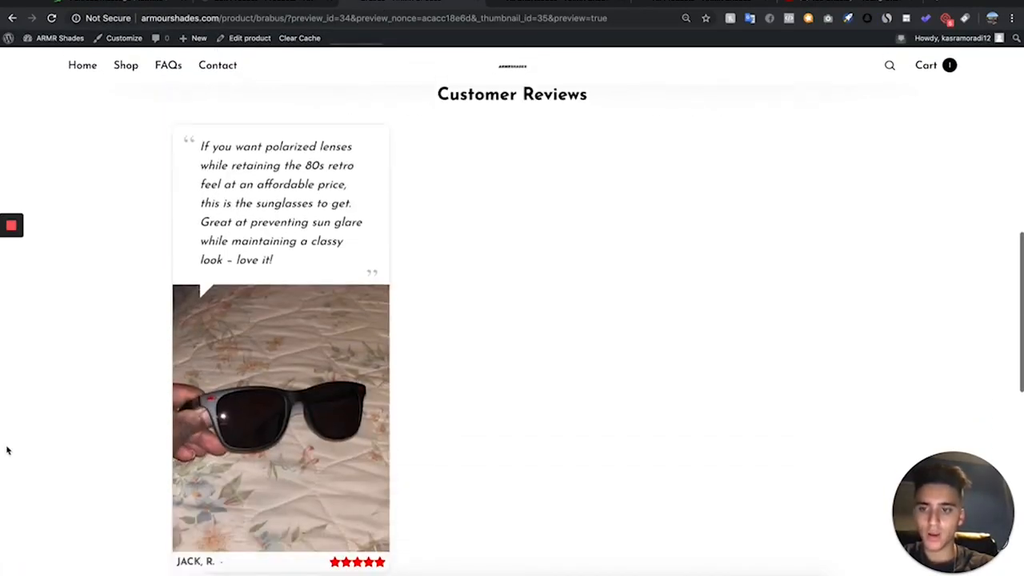
{"action": "left_click_drag", "start_coordinate": [3, 447], "coordinate": [2, 320]}
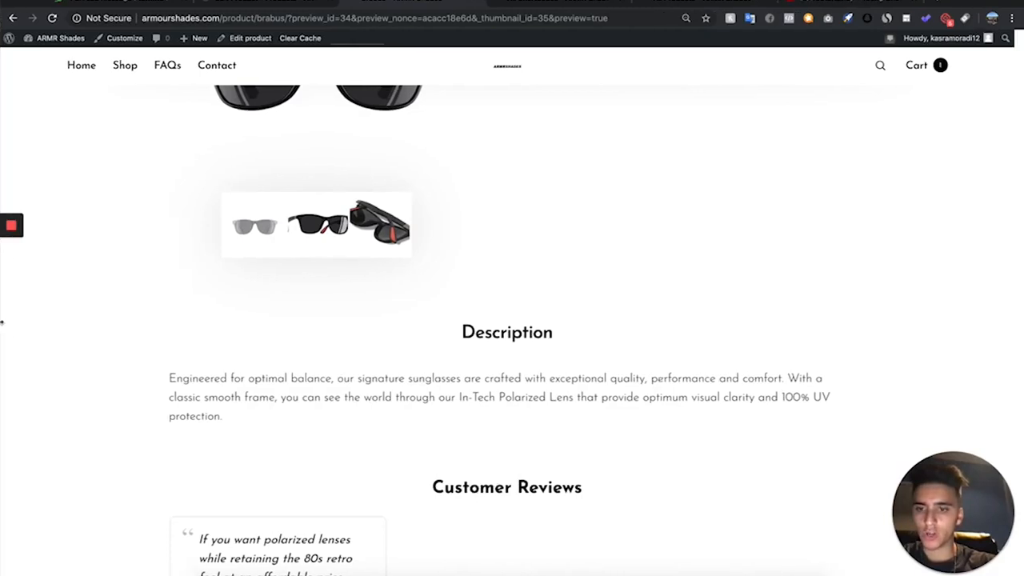
{"action": "scroll", "coordinate": [392, 340], "scroll_direction": "down", "scroll_amount": 5}
{"action": "scroll", "coordinate": [392, 340], "scroll_direction": "up", "scroll_amount": 2}
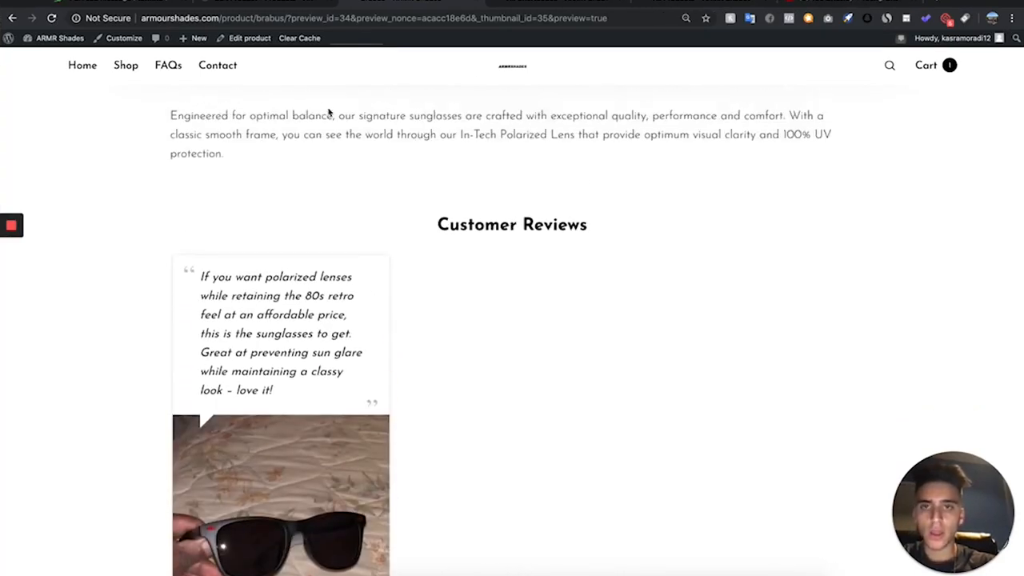
{"action": "scroll", "coordinate": [281, 177], "scroll_direction": "up", "scroll_amount": 5}
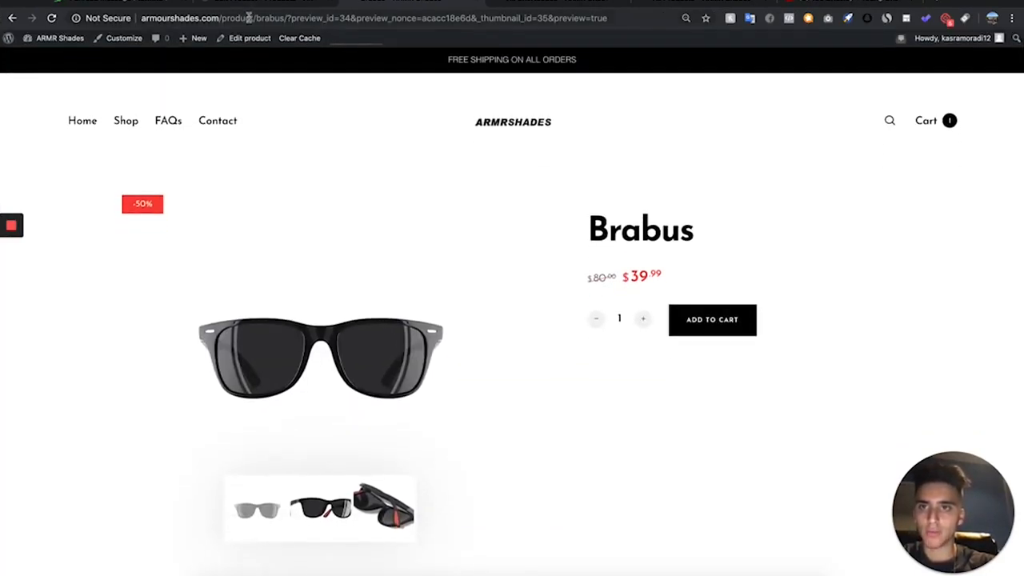
- Start a new testimonial shortcode with the Grid layout and style #1
{"action": "left_click", "coordinate": [256, 6]}
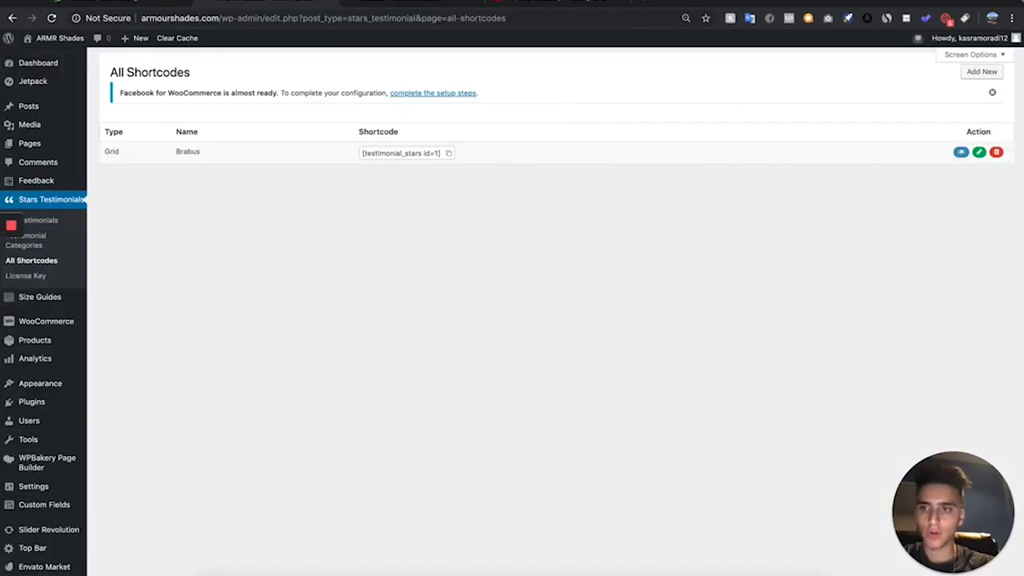
{"action": "left_click", "coordinate": [979, 72]}
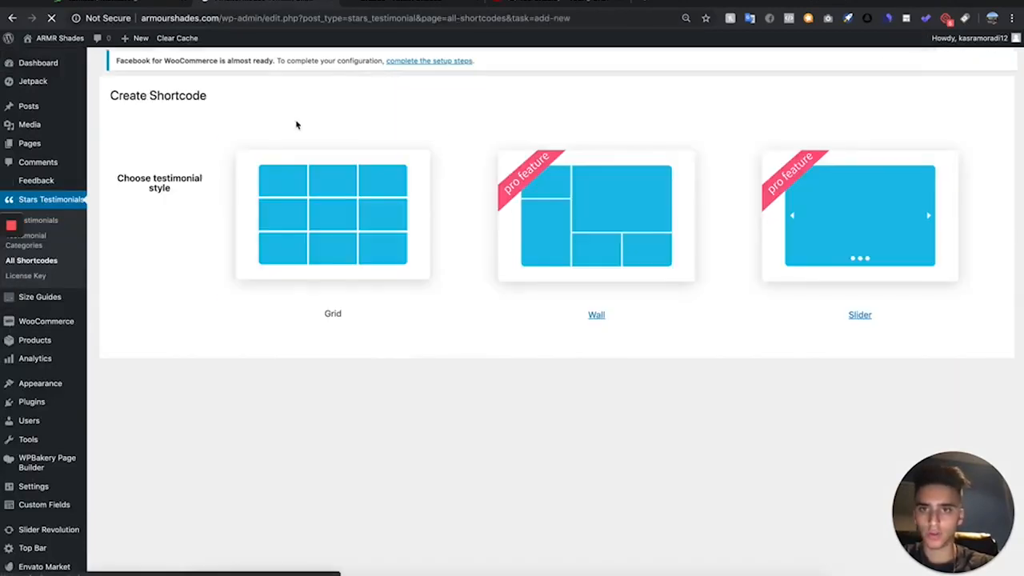
{"action": "left_click", "coordinate": [345, 262]}
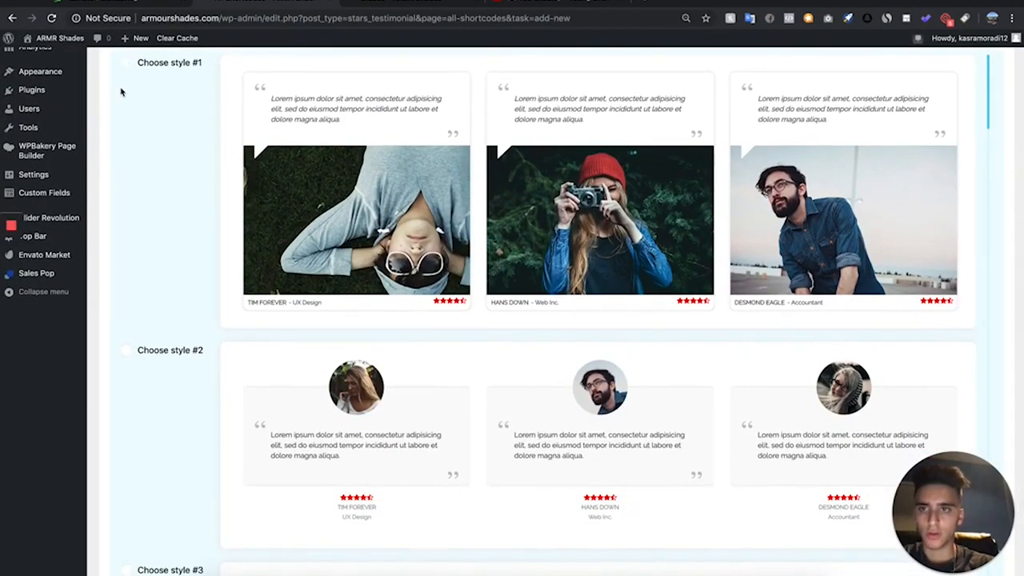
{"action": "mouse_move", "coordinate": [145, 77]}
{"action": "left_click", "coordinate": [193, 85]}
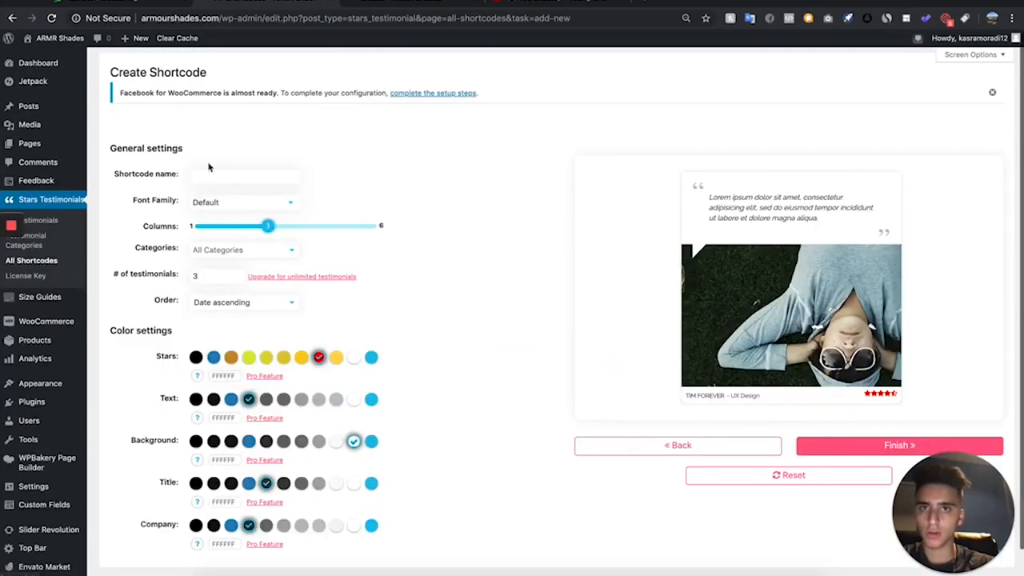
- Limit the shortcode to the Tiolas category, name it "Tiolas", and finish creating it
{"action": "scroll", "coordinate": [214, 241], "scroll_direction": "down", "scroll_amount": 1}
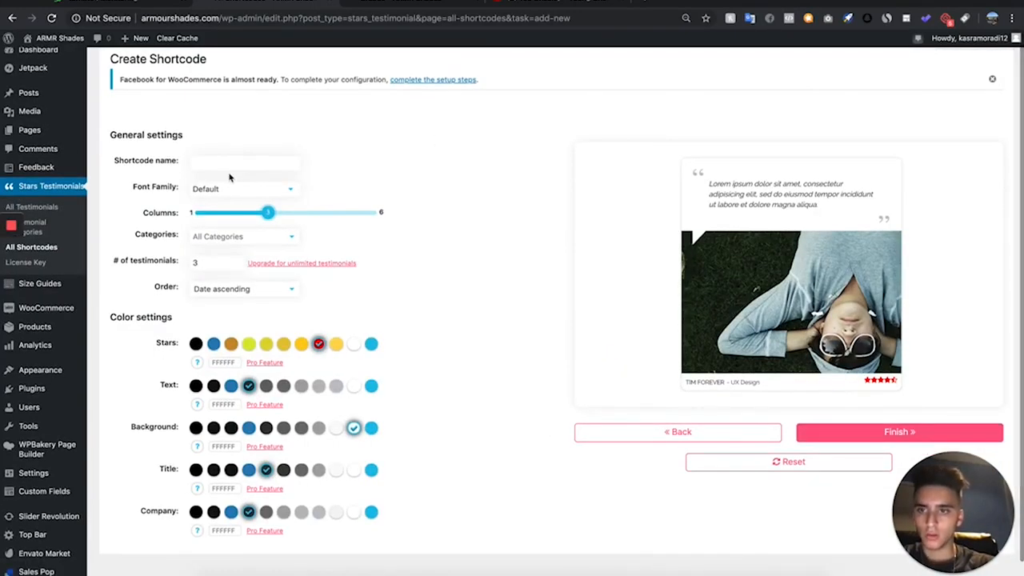
{"action": "left_click", "coordinate": [219, 295]}
{"action": "left_click", "coordinate": [232, 237]}
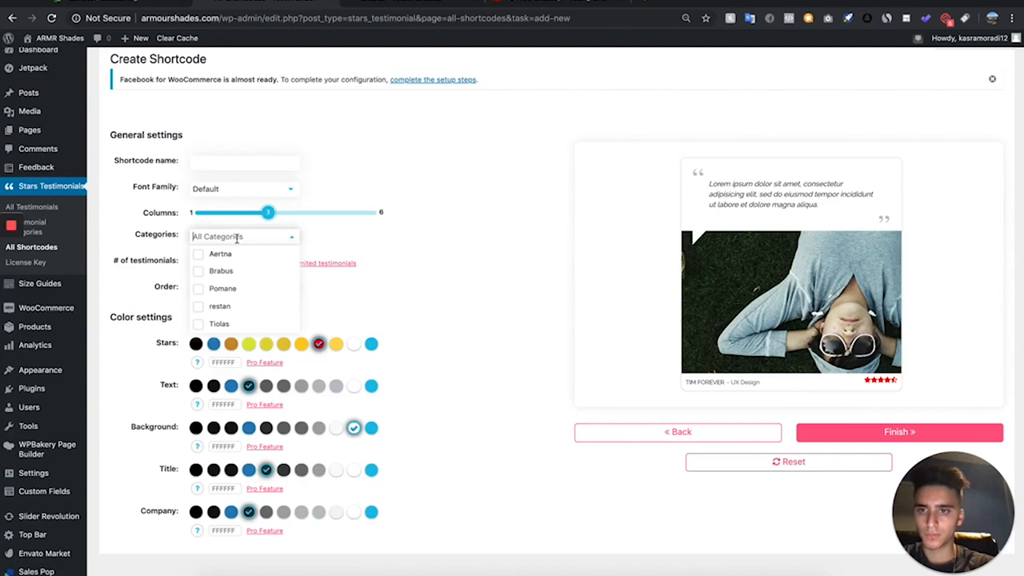
{"action": "left_click", "coordinate": [228, 324]}
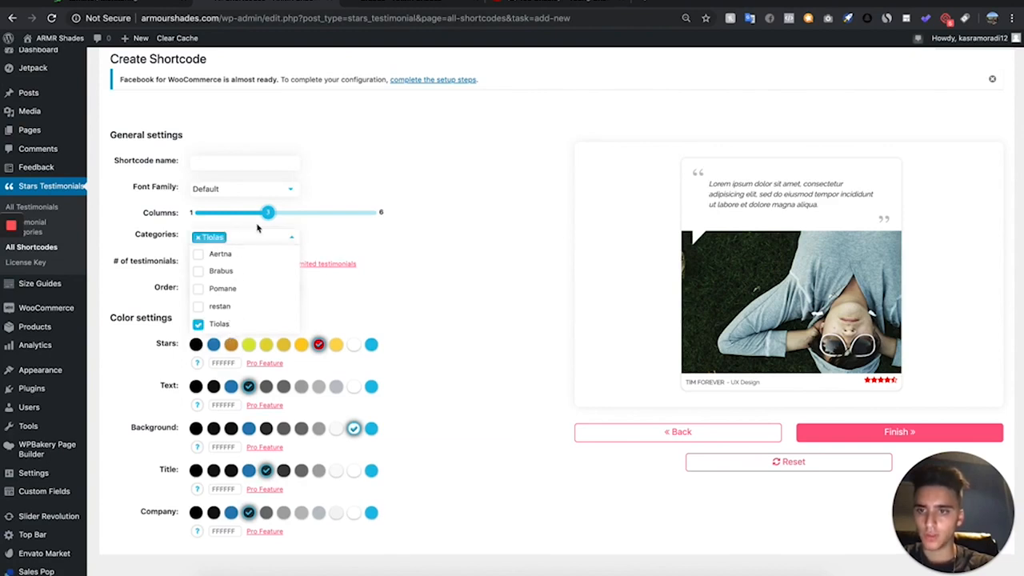
{"action": "left_click", "coordinate": [262, 161]}
{"action": "type", "text": "Tiolas"}
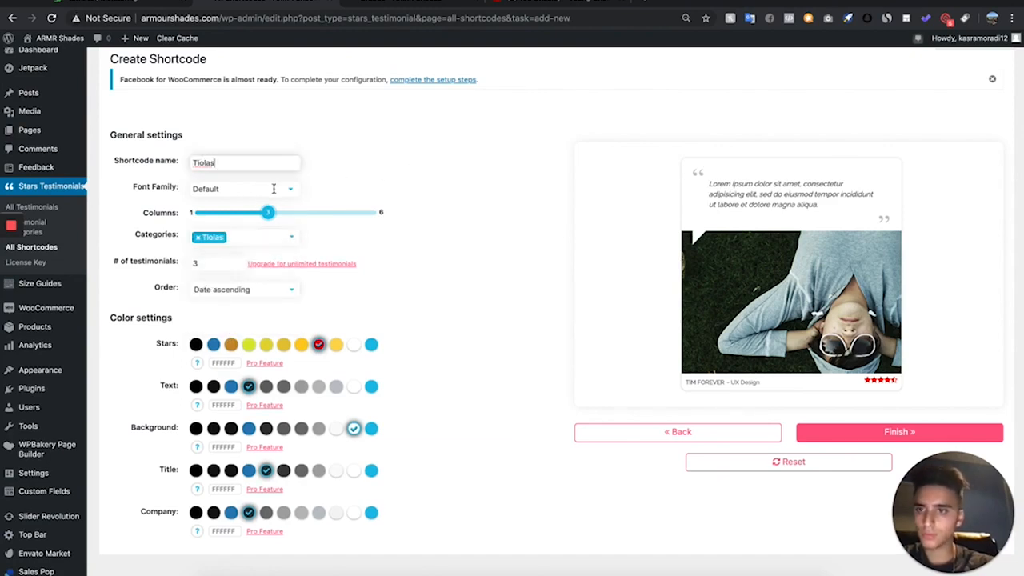
{"action": "left_click", "coordinate": [835, 438]}
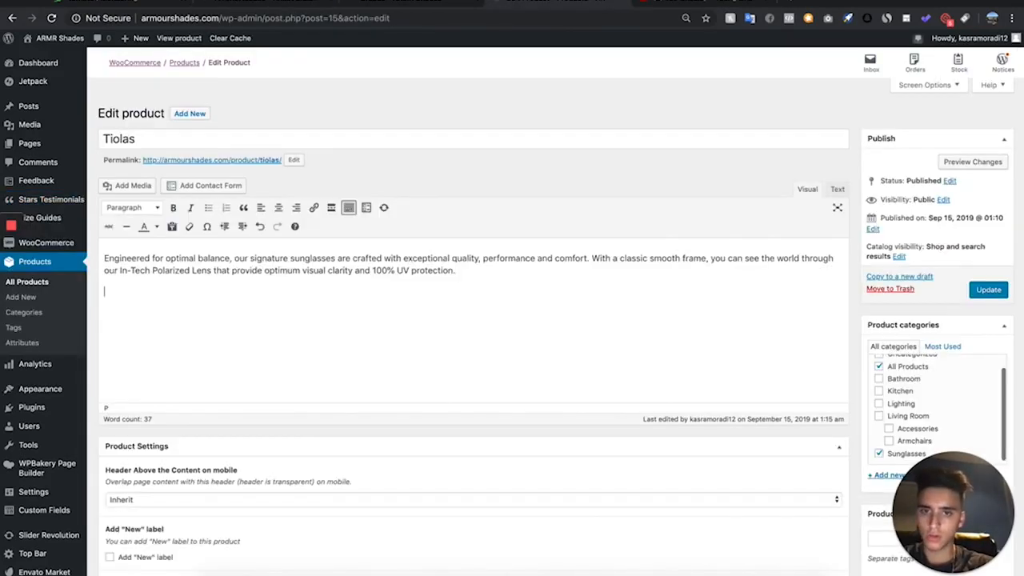
- Add the "Customer Reviews" heading and [testimonial_stars id=2] below the Tiolas description text, and update the product
{"action": "type", "text": "Customer Reviews [testimonial_stars id=1]"}
{"action": "key", "text": "ctrl+z"}
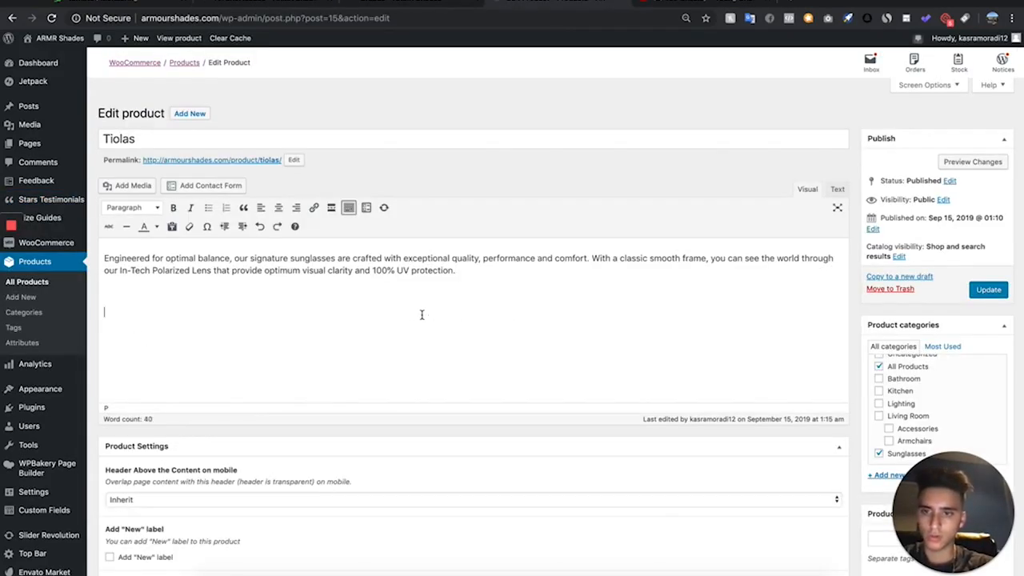
{"action": "type", "text": "Customer Reviews [testimonial_stars id=1]"}
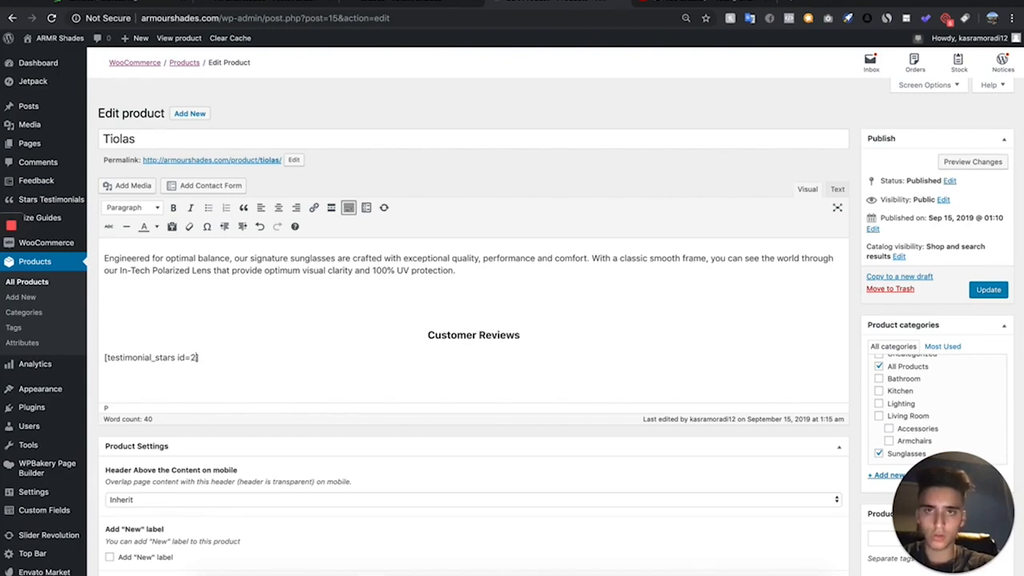
{"action": "left_click", "coordinate": [986, 291]}
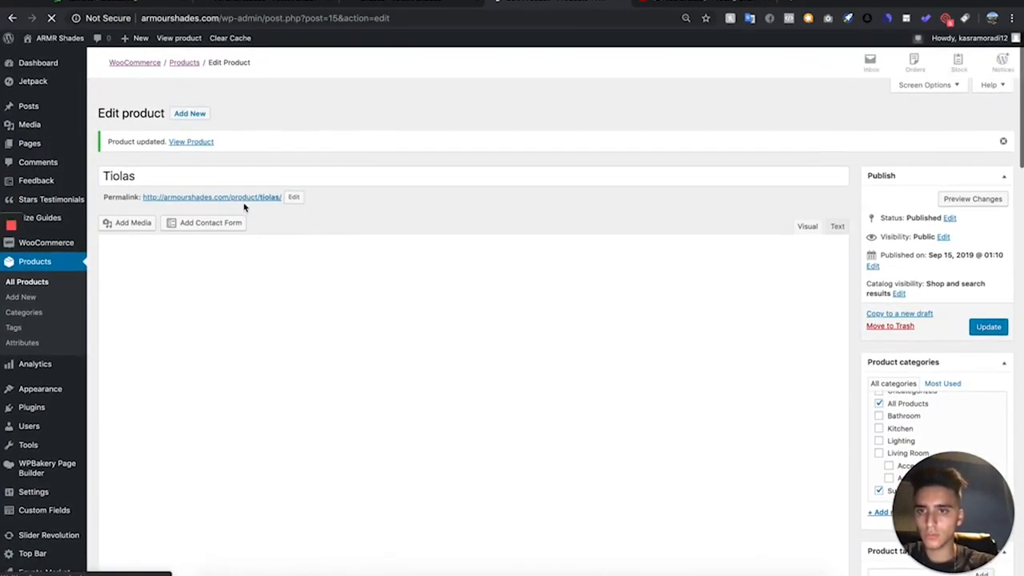
- Open the live Tiolas product page in a new tab and check the customer review under the description
{"action": "right_click", "coordinate": [246, 199]}
{"action": "left_click", "coordinate": [258, 205]}
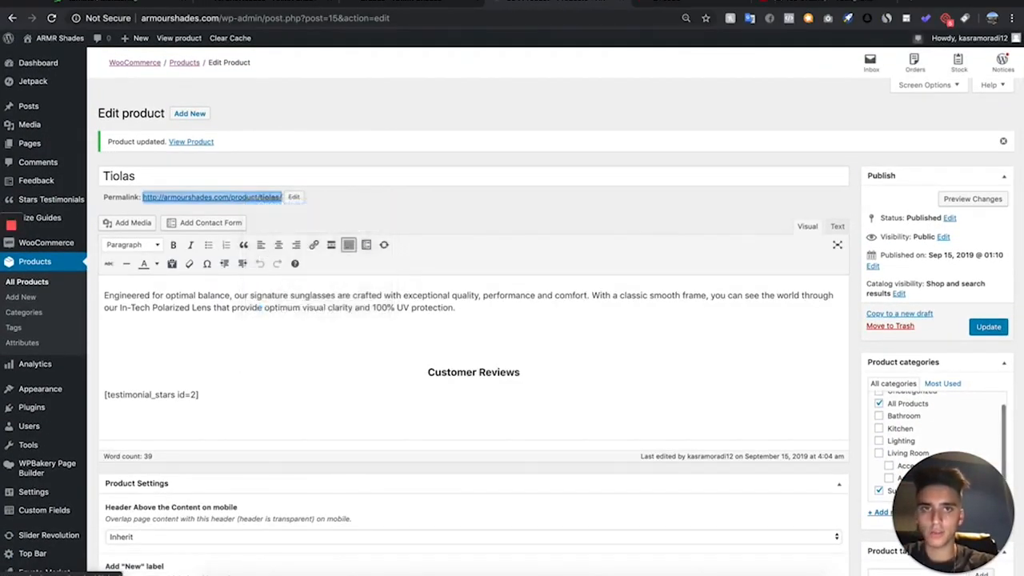
{"action": "left_click", "coordinate": [698, 2]}
{"action": "left_click", "coordinate": [474, 2]}
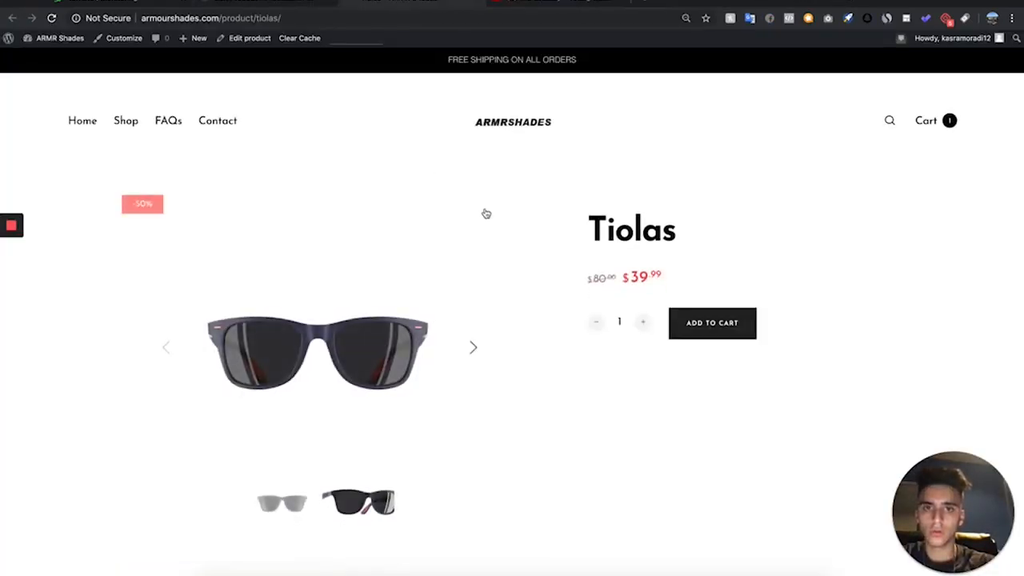
{"action": "scroll", "coordinate": [485, 213], "scroll_direction": "down", "scroll_amount": 10}
{"action": "scroll", "coordinate": [485, 214], "scroll_direction": "down", "scroll_amount": 6}
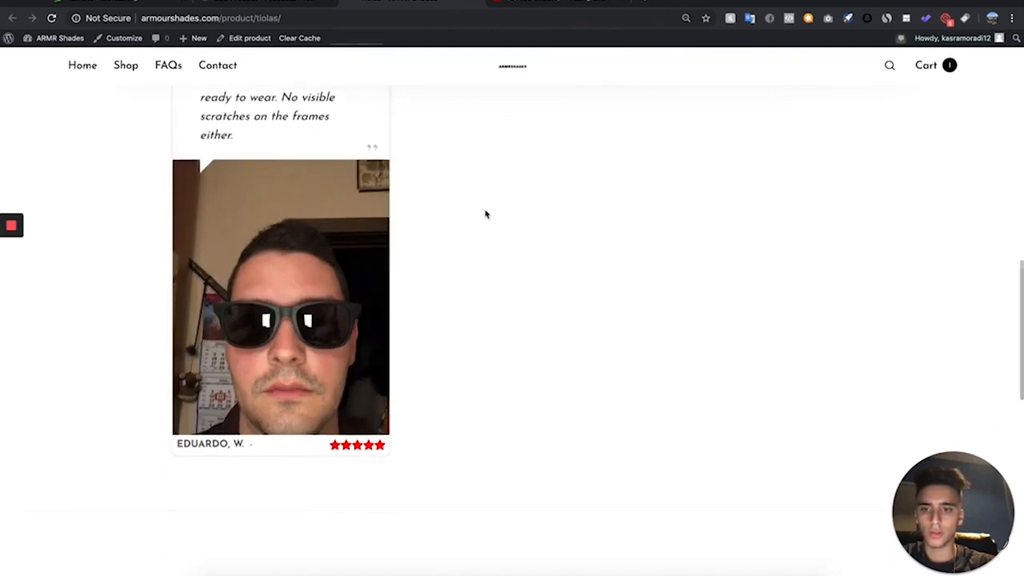
{"action": "scroll", "coordinate": [485, 214], "scroll_direction": "up", "scroll_amount": 2}
{"action": "scroll", "coordinate": [485, 214], "scroll_direction": "up", "scroll_amount": 15}
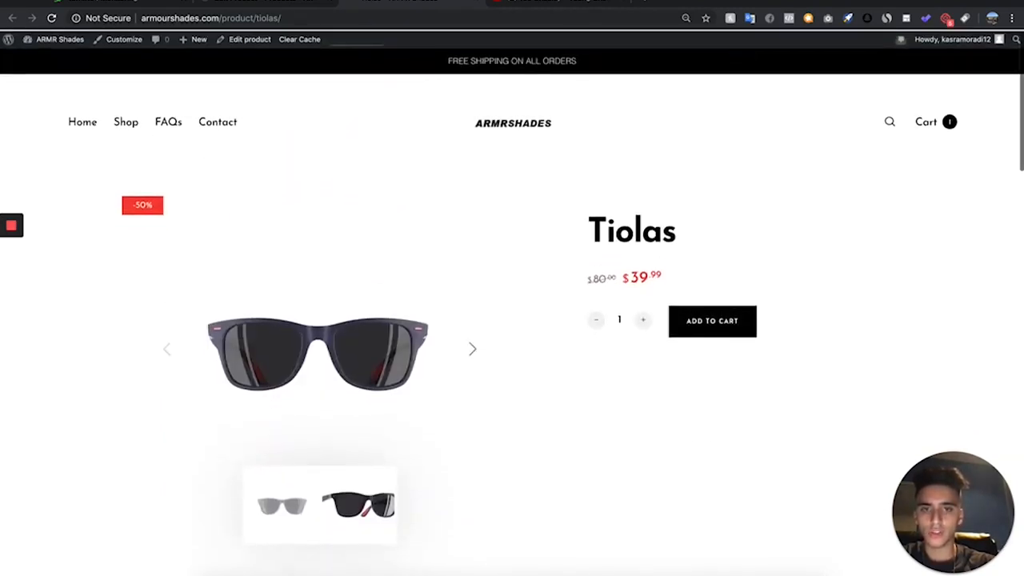
{"action": "scroll", "coordinate": [369, 73], "scroll_direction": "down", "scroll_amount": 2}
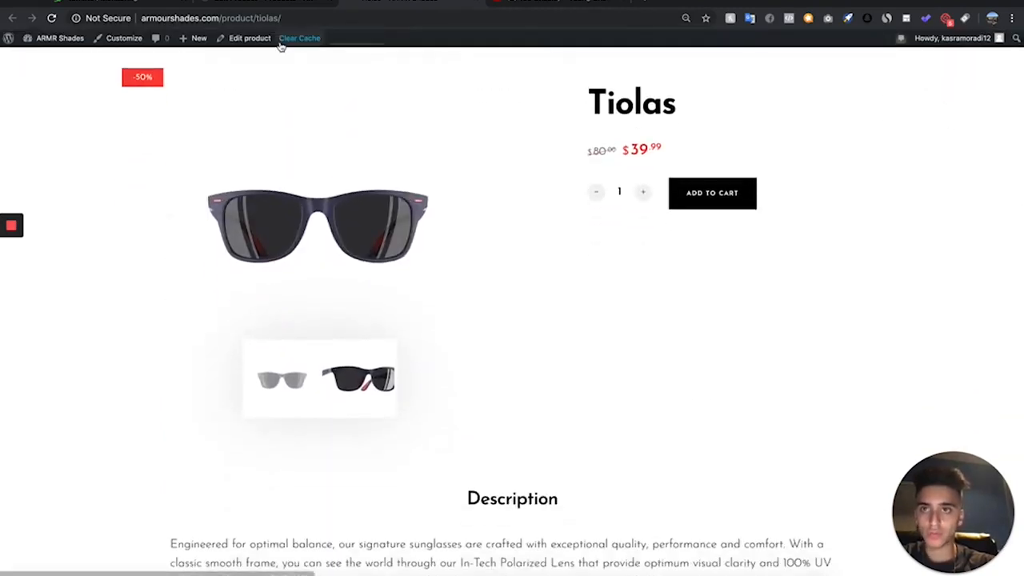
{"action": "left_click", "coordinate": [521, 6]}
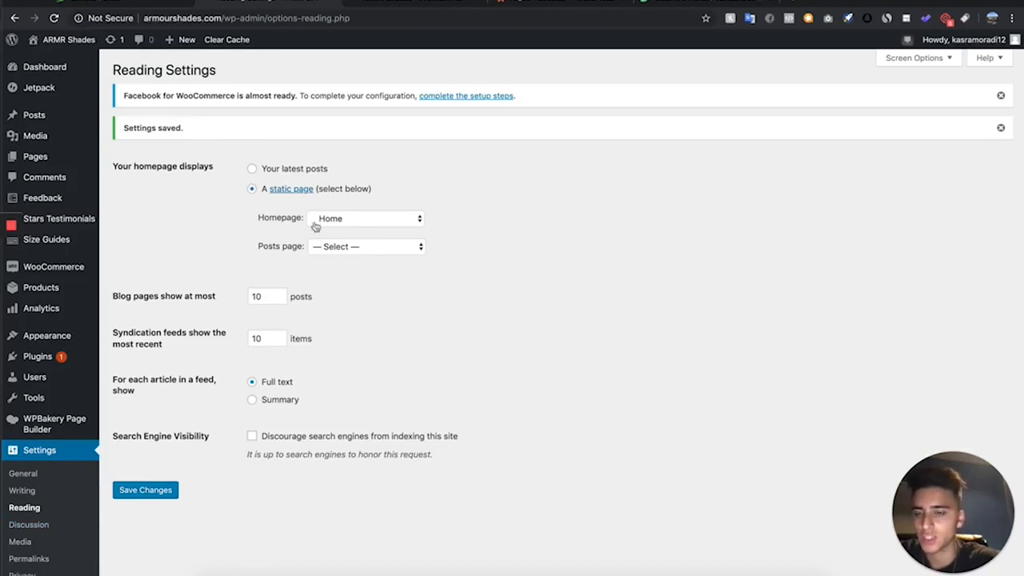
- Look over the static homepage options in Reading Settings, and reload the storefront's homepage to review it
{"action": "left_click", "coordinate": [383, 217]}
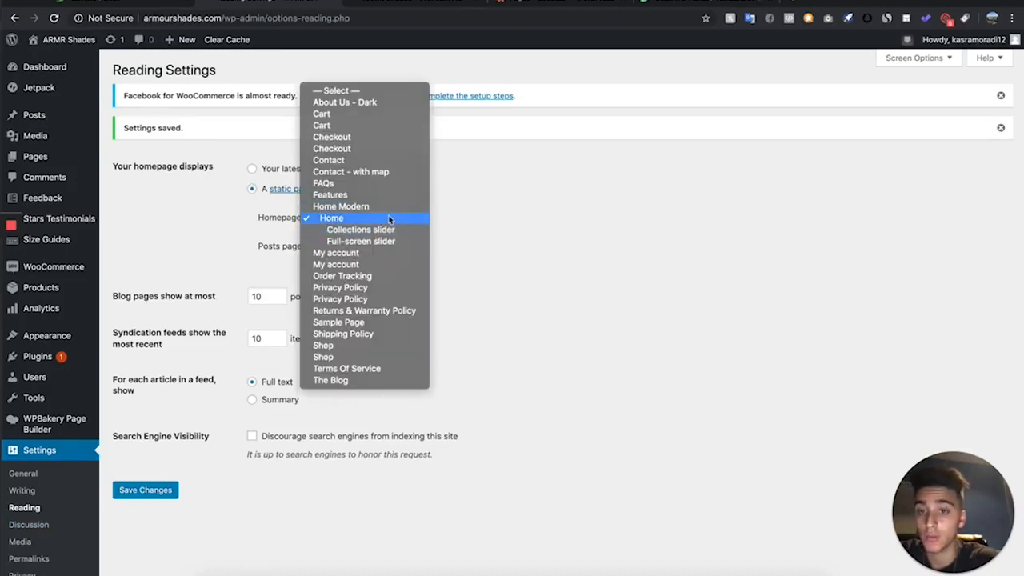
{"action": "left_click", "coordinate": [507, 165]}
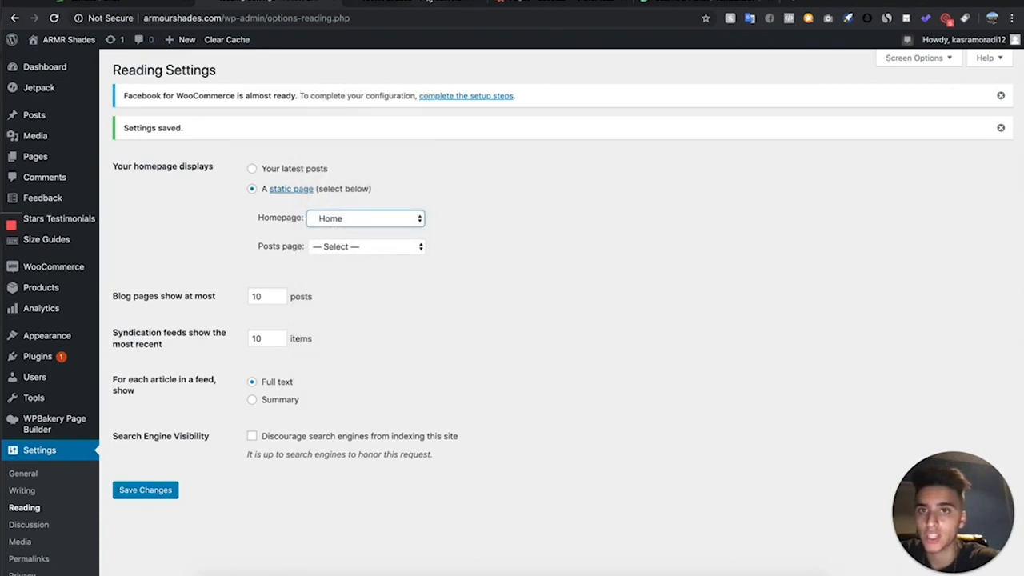
{"action": "left_click", "coordinate": [430, 3]}
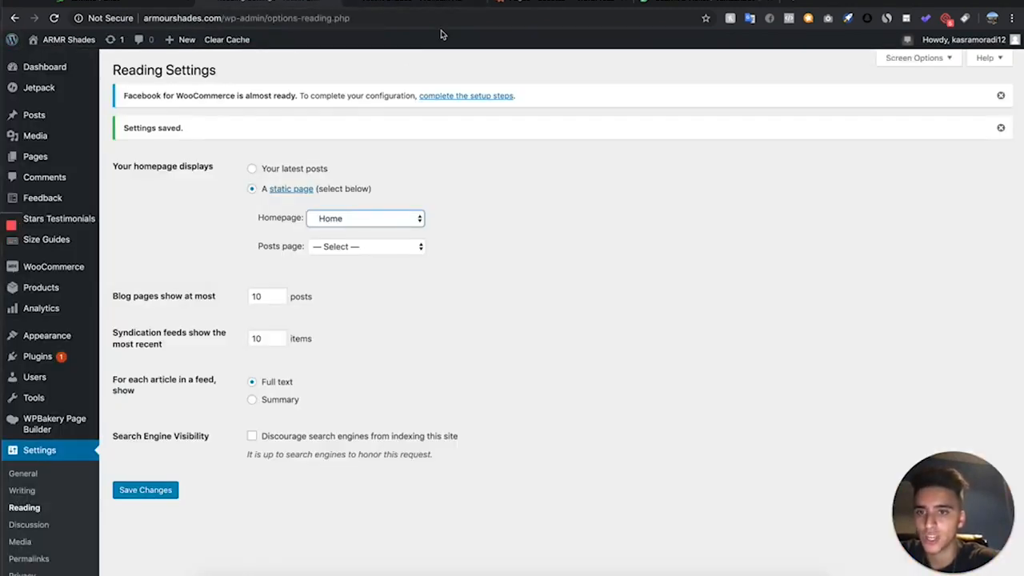
{"action": "left_click", "coordinate": [445, 3]}
{"action": "key", "text": "super+r"}
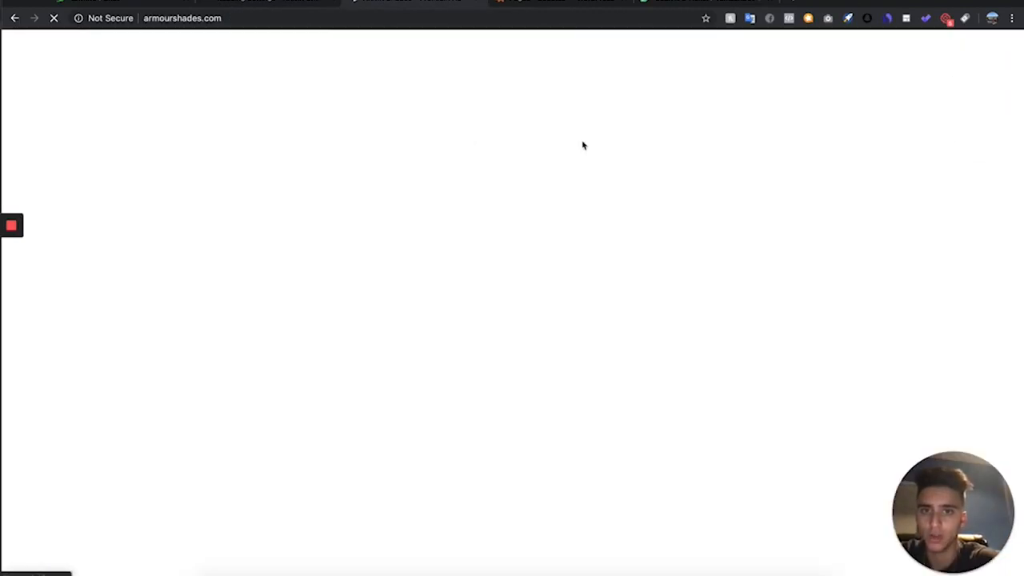
{"action": "scroll", "coordinate": [560, 253], "scroll_direction": "down", "scroll_amount": 1}
{"action": "scroll", "coordinate": [560, 253], "scroll_direction": "down", "scroll_amount": 15}
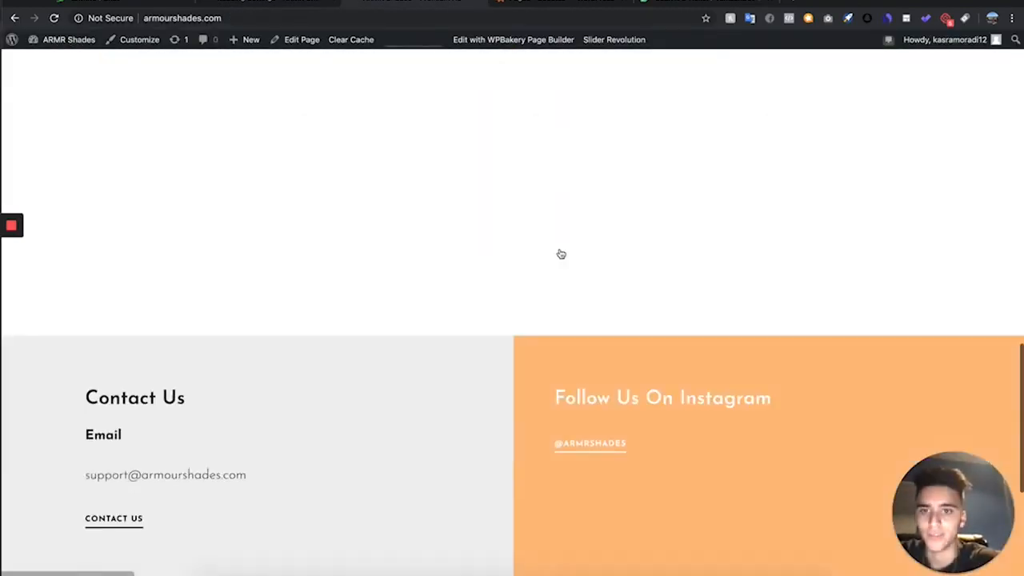
{"action": "scroll", "coordinate": [560, 253], "scroll_direction": "up", "scroll_amount": 11}
{"action": "scroll", "coordinate": [560, 253], "scroll_direction": "up", "scroll_amount": 6}
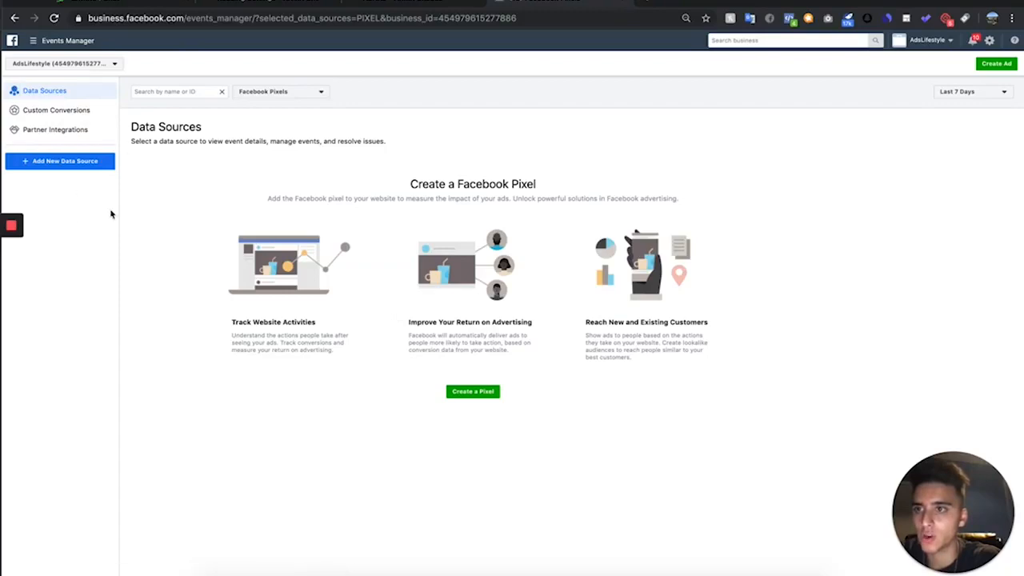
- Add a Facebook Pixel as a new data source in Events Manager and name it "Armour Shades Pixel"
{"action": "left_click", "coordinate": [39, 40]}
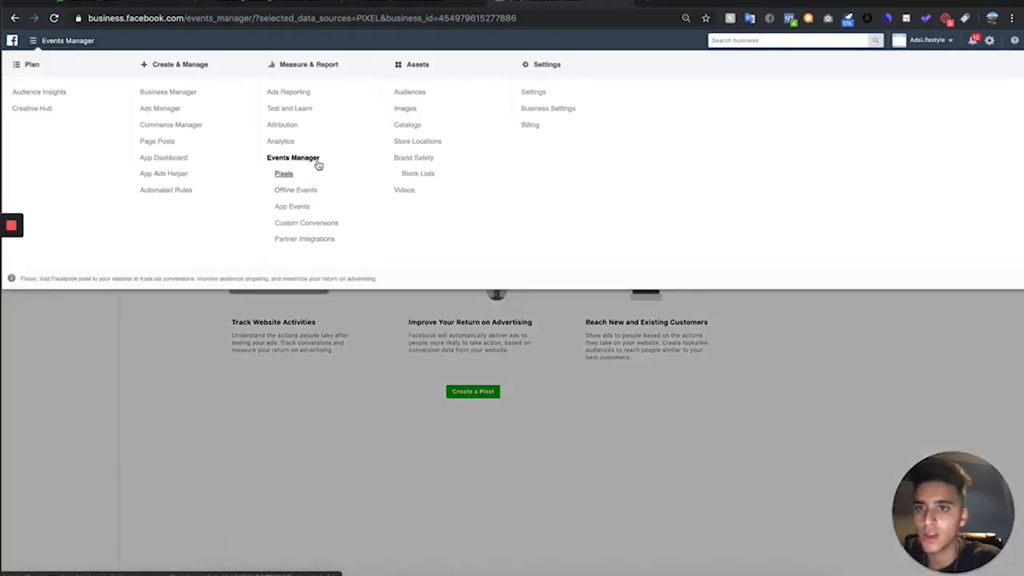
{"action": "left_click", "coordinate": [225, 481]}
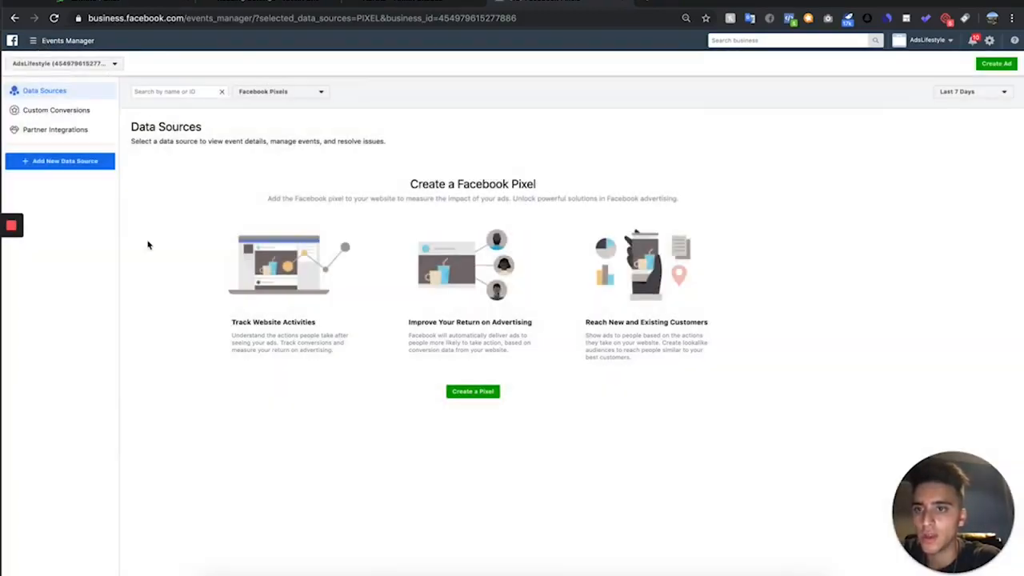
{"action": "left_click", "coordinate": [93, 163]}
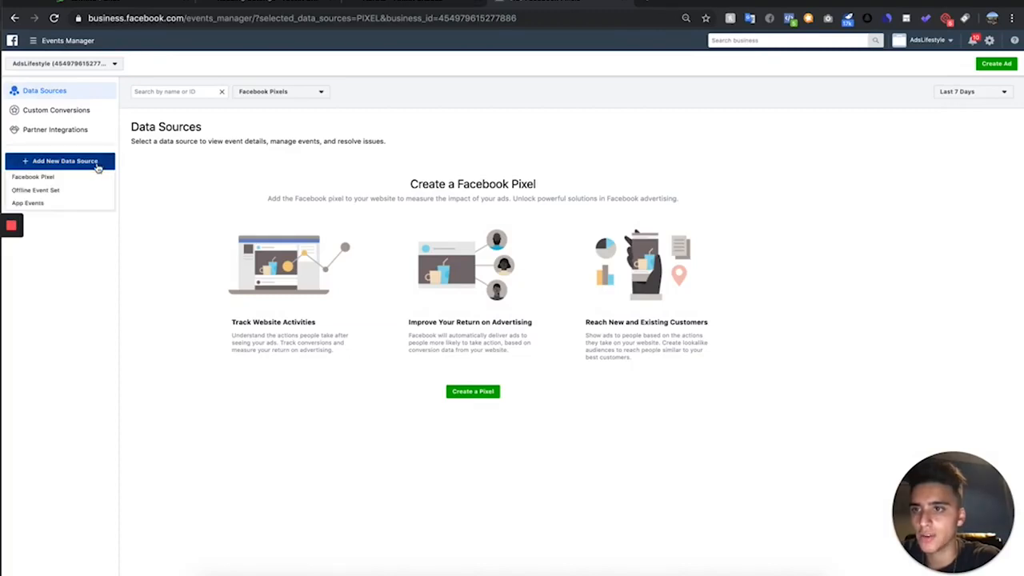
{"action": "left_click", "coordinate": [35, 177]}
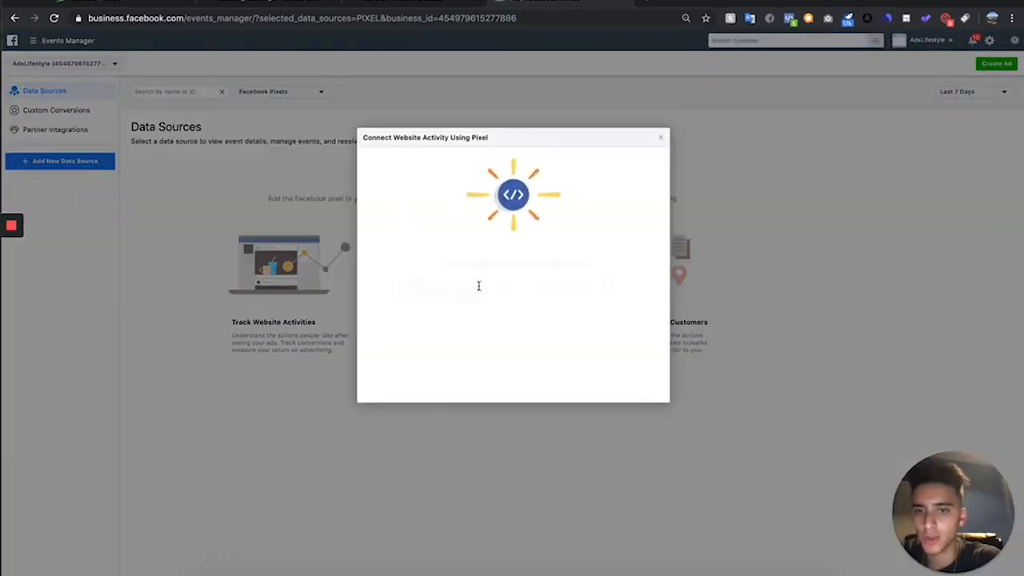
{"action": "left_click", "coordinate": [471, 316]}
{"action": "key", "text": "super+a"}
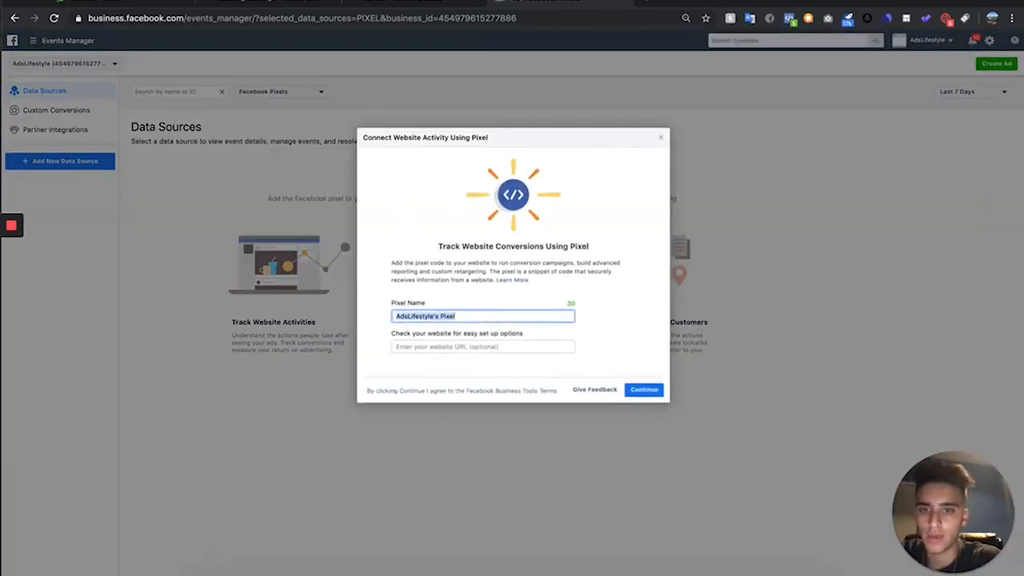
{"action": "key", "text": "BackSpace"}
{"action": "type", "text": "Armour Shades Pix"}
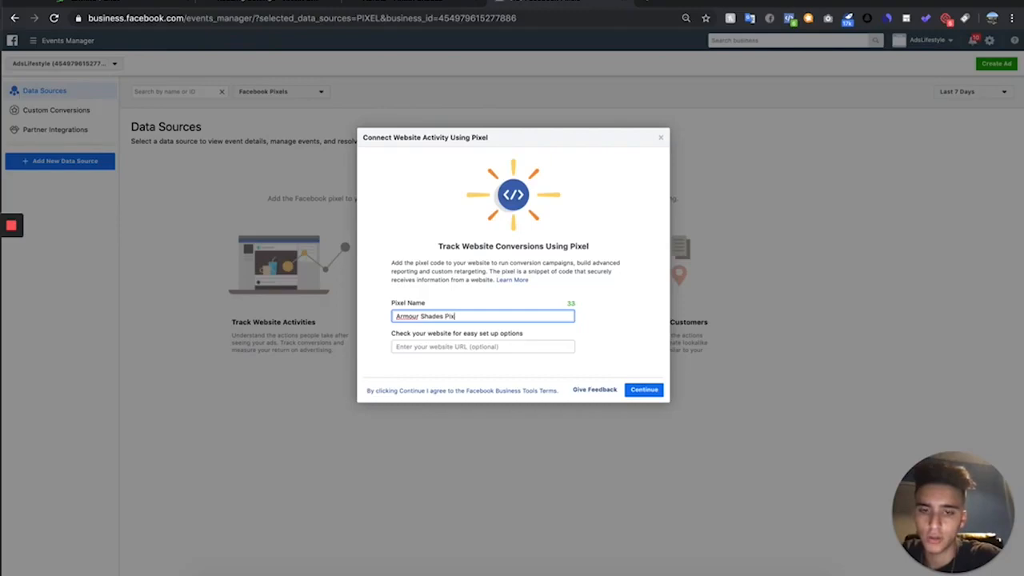
{"action": "left_click", "coordinate": [466, 348]}
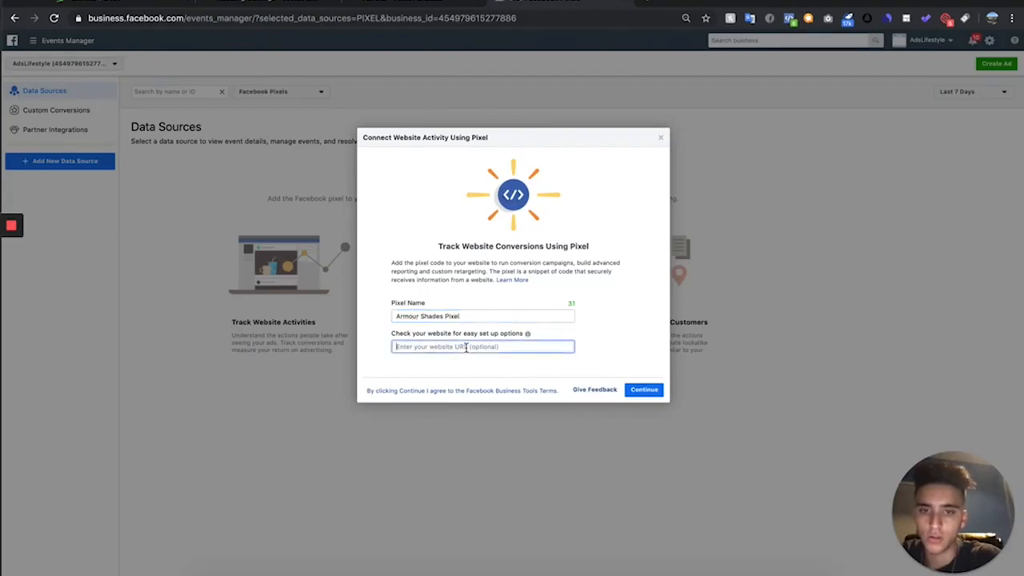
{"action": "left_click", "coordinate": [413, 6]}
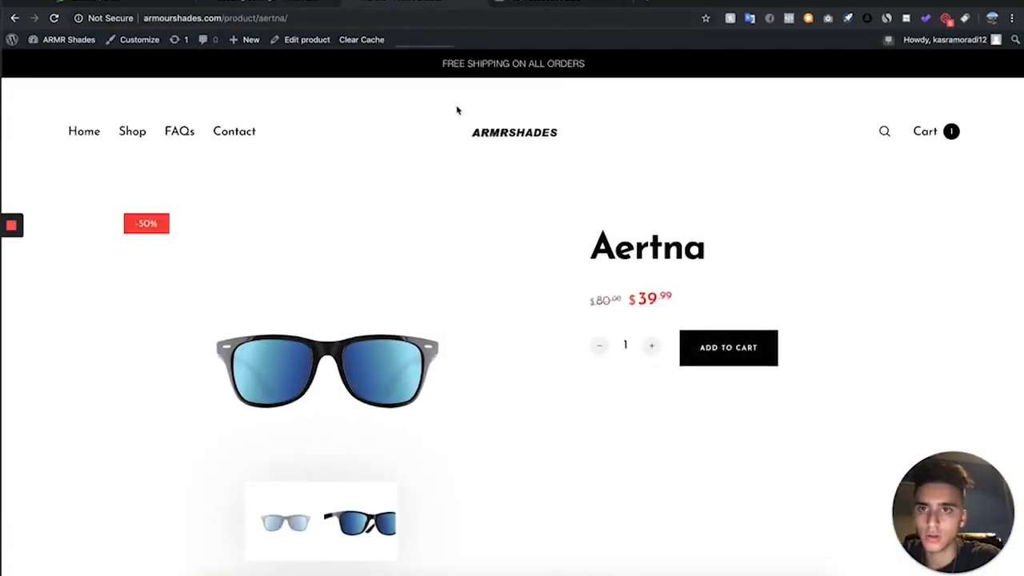
{"action": "left_click", "coordinate": [320, 17]}
{"action": "type", "text": "armourshades.com"}
{"action": "key", "text": "Return"}
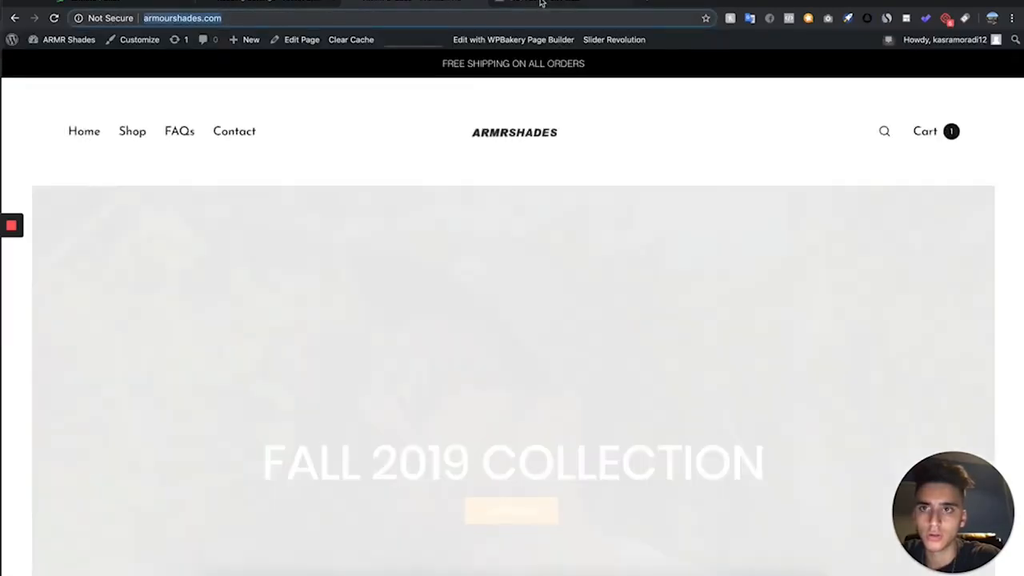
{"action": "left_click", "coordinate": [537, 4]}
{"action": "type", "text": "http://armourshades.com/"}
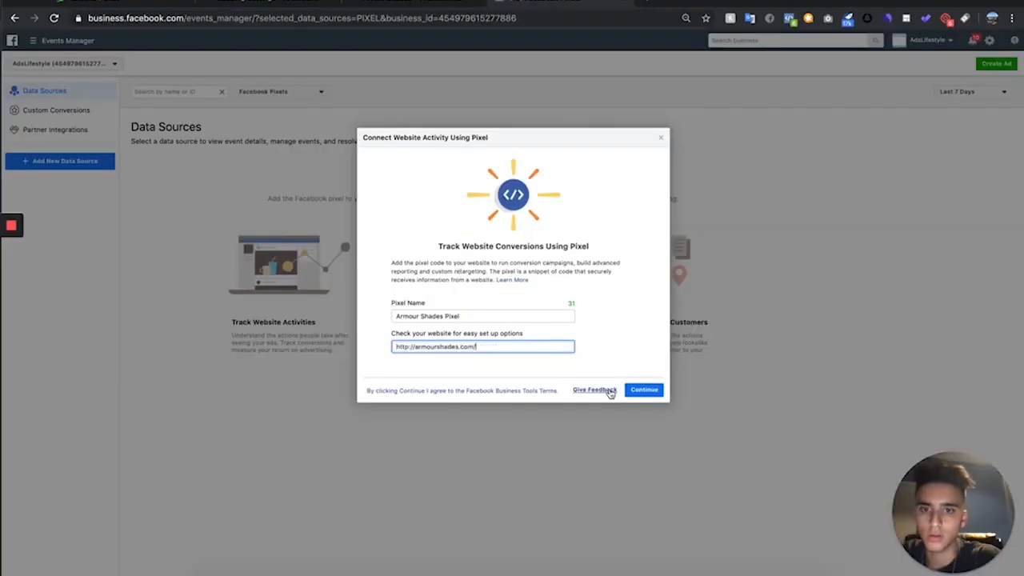
{"action": "left_click", "coordinate": [645, 390]}
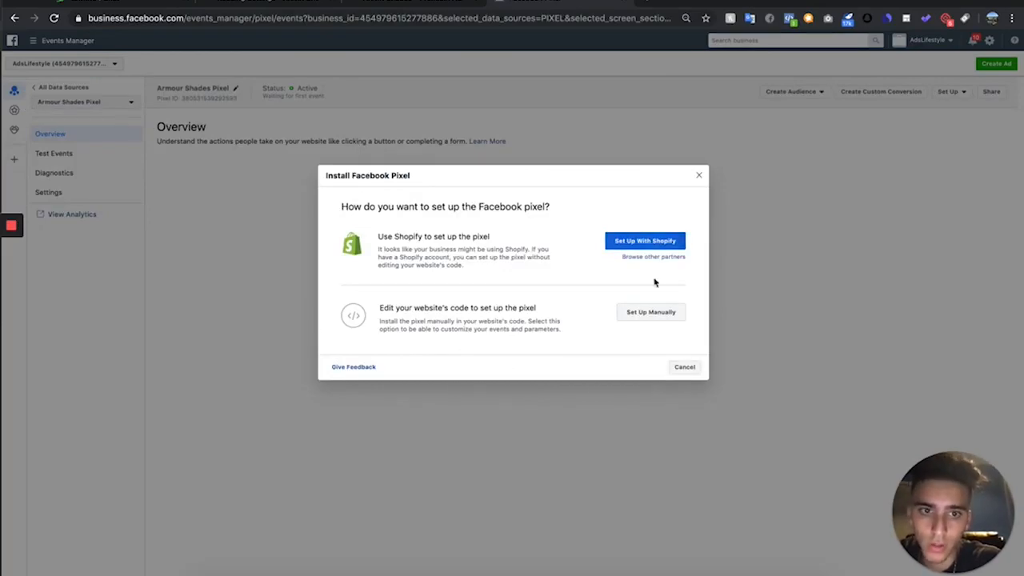
- Choose WordPress as the pixel's setup partner, keep Advanced Matching on, and save the Facebook Pixel extension as a zip archive
{"action": "left_click", "coordinate": [671, 257]}
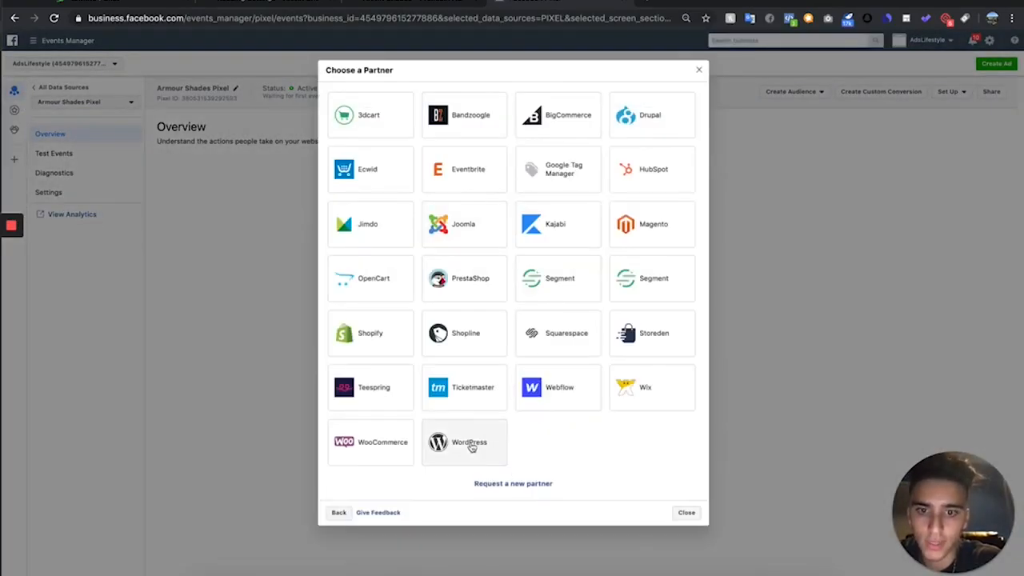
{"action": "left_click", "coordinate": [501, 445]}
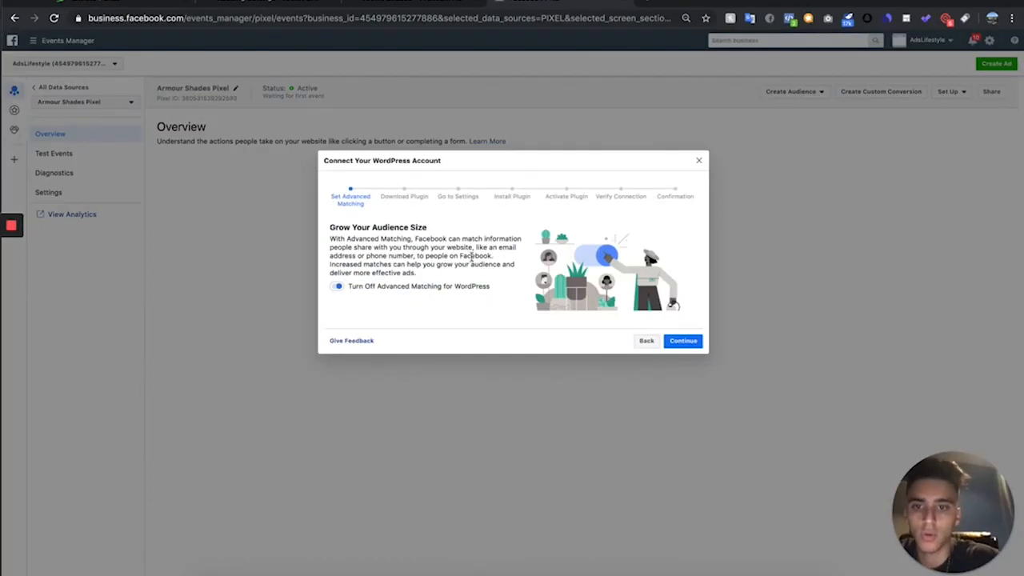
{"action": "left_click", "coordinate": [684, 341]}
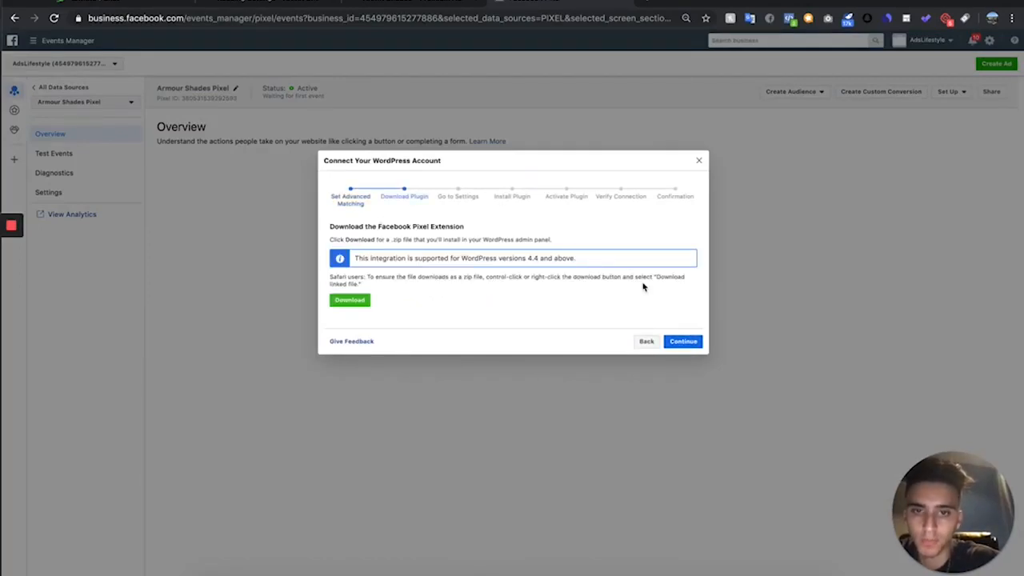
{"action": "left_click", "coordinate": [352, 300]}
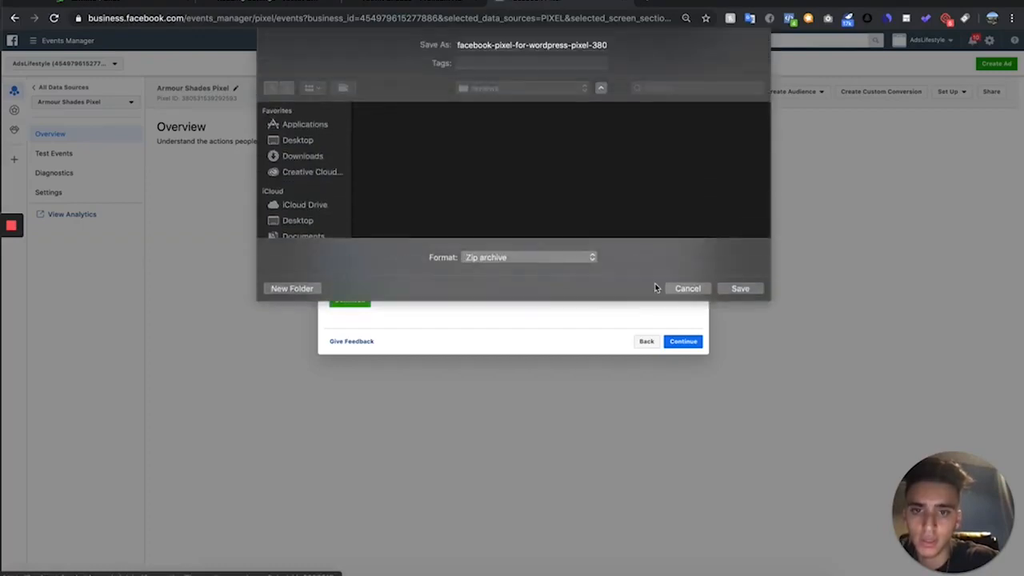
{"action": "left_click", "coordinate": [741, 288]}
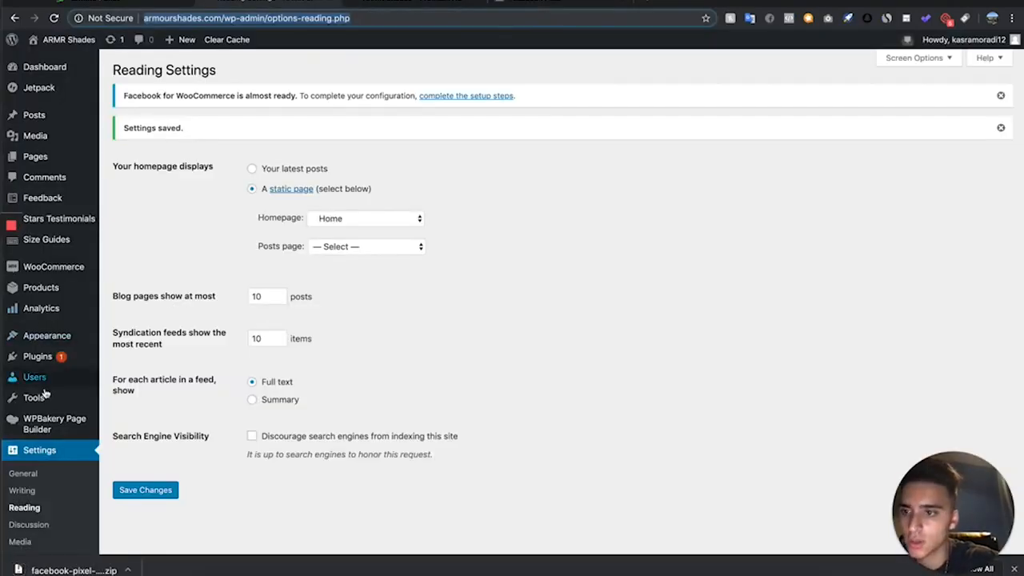
- Upload the downloaded Facebook pixel zip to the WordPress site as a new plugin, install it and activate it
{"action": "mouse_move", "coordinate": [69, 358]}
{"action": "left_click", "coordinate": [125, 376]}
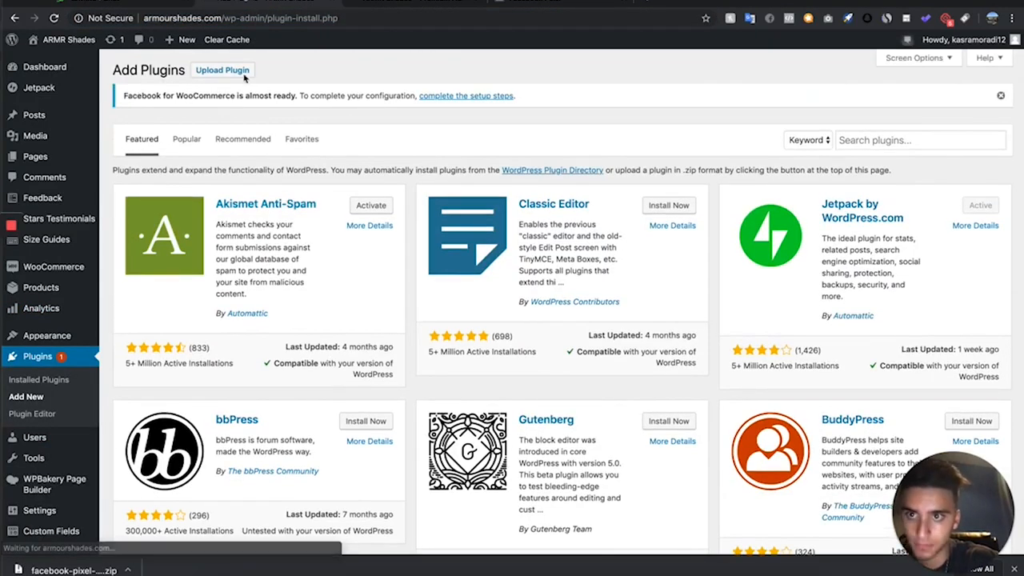
{"action": "left_click", "coordinate": [221, 70]}
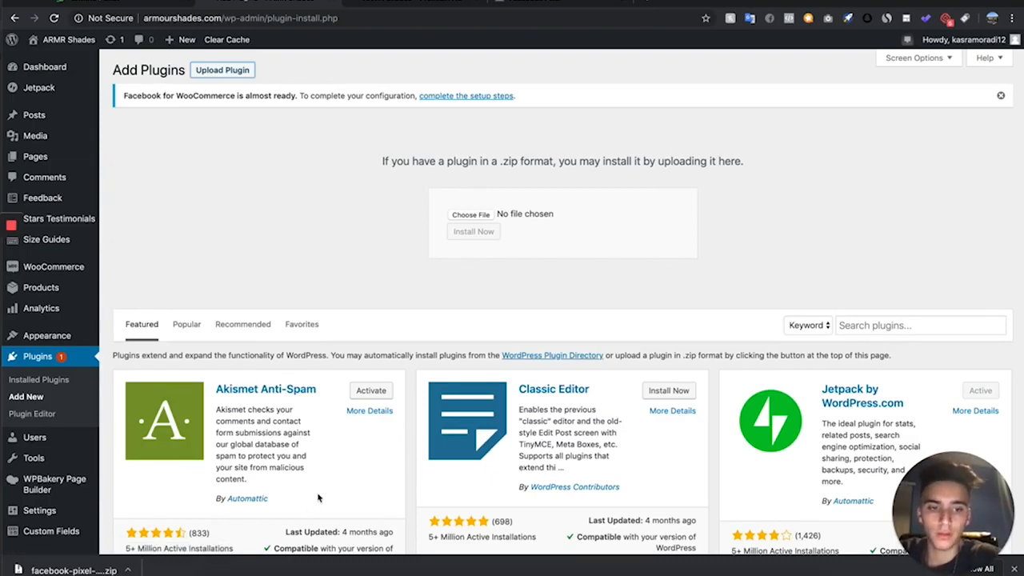
{"action": "left_click_drag", "start_coordinate": [86, 559], "coordinate": [481, 229]}
{"action": "left_click", "coordinate": [475, 231]}
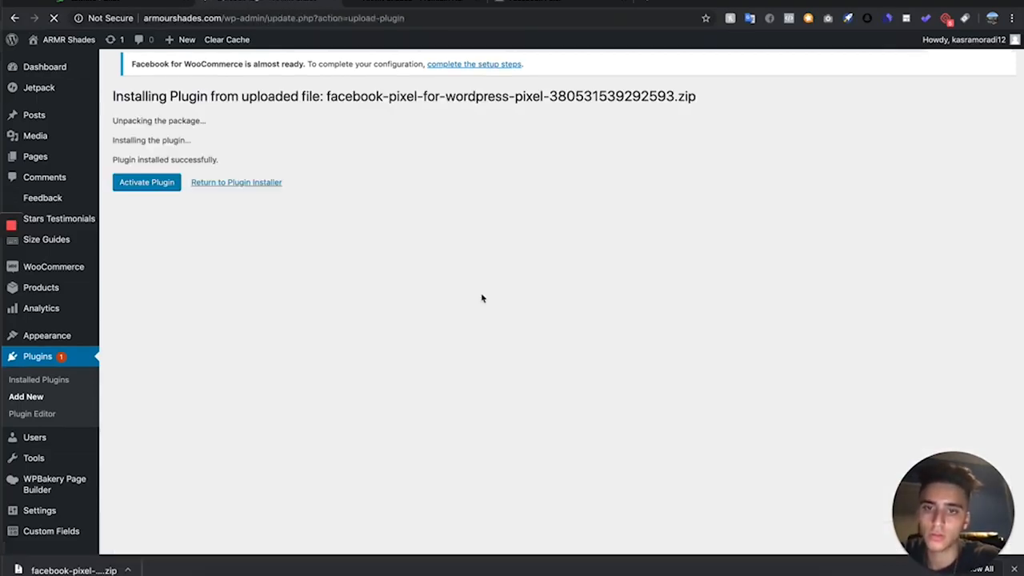
{"action": "left_click", "coordinate": [152, 184]}
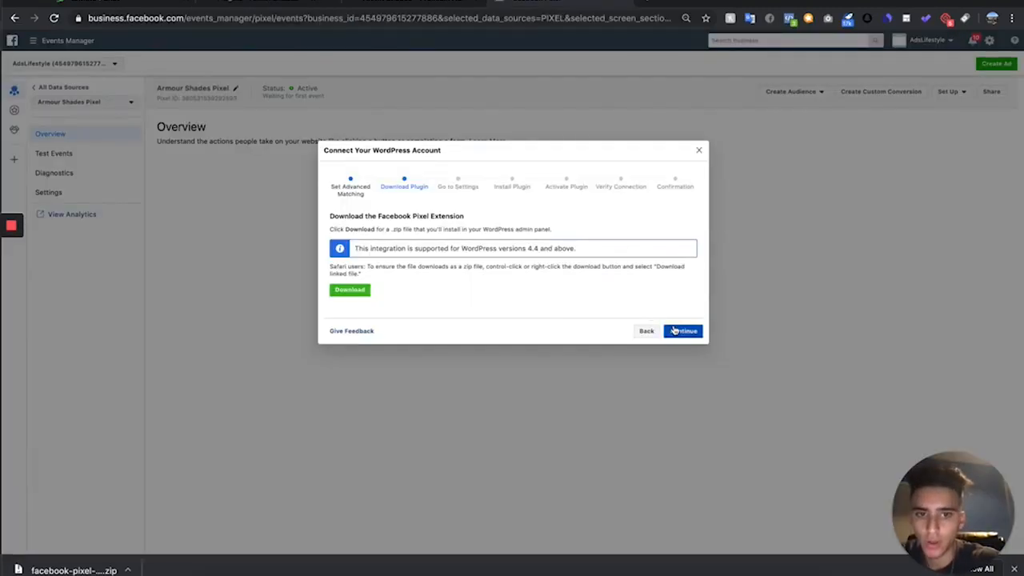
- Return to Events Manager, advance the WordPress connection setup to verification, and send test traffic to the store's address
{"action": "left_click", "coordinate": [676, 331]}
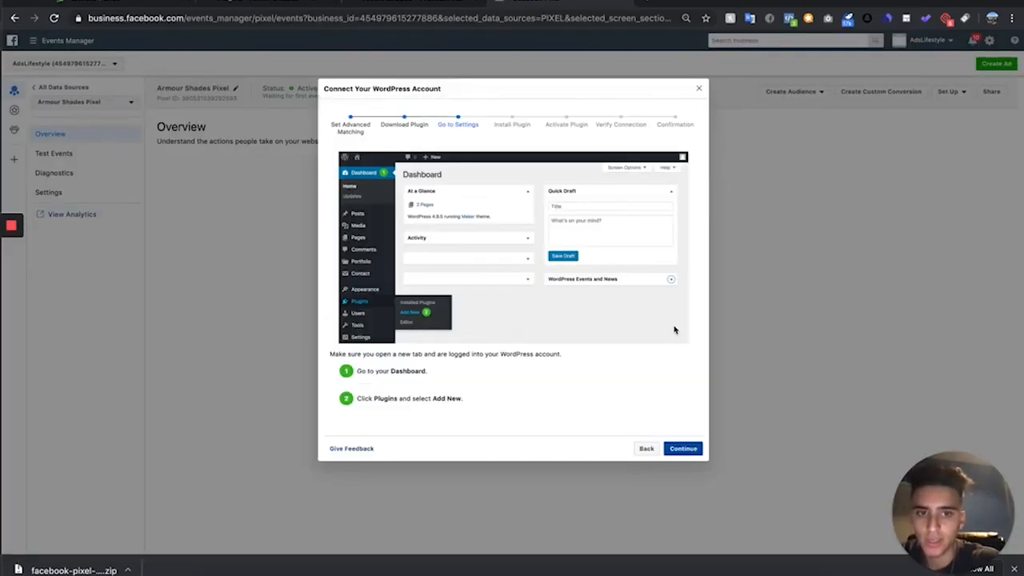
{"action": "left_click", "coordinate": [695, 444]}
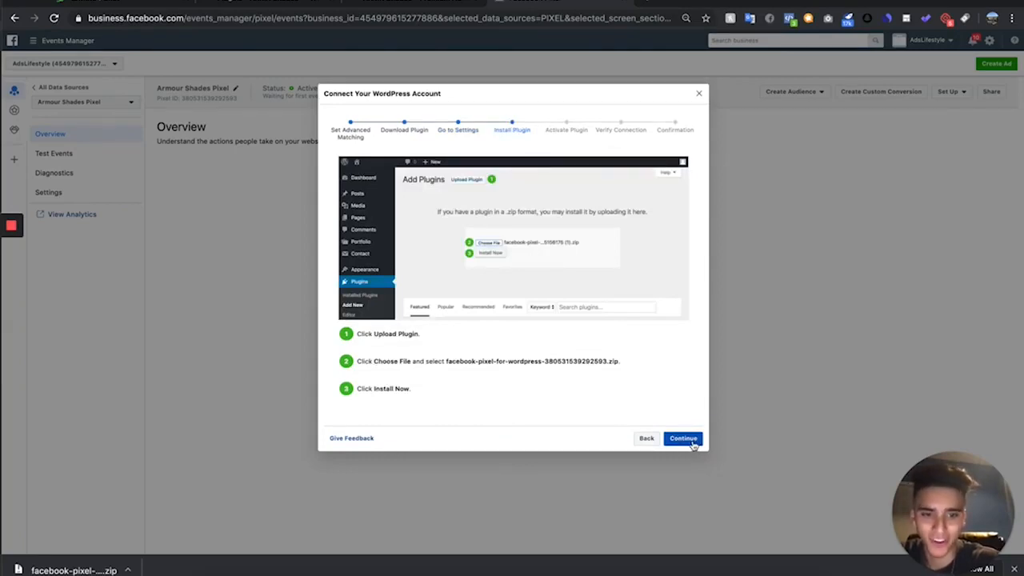
{"action": "left_click", "coordinate": [694, 445]}
{"action": "left_click", "coordinate": [683, 406]}
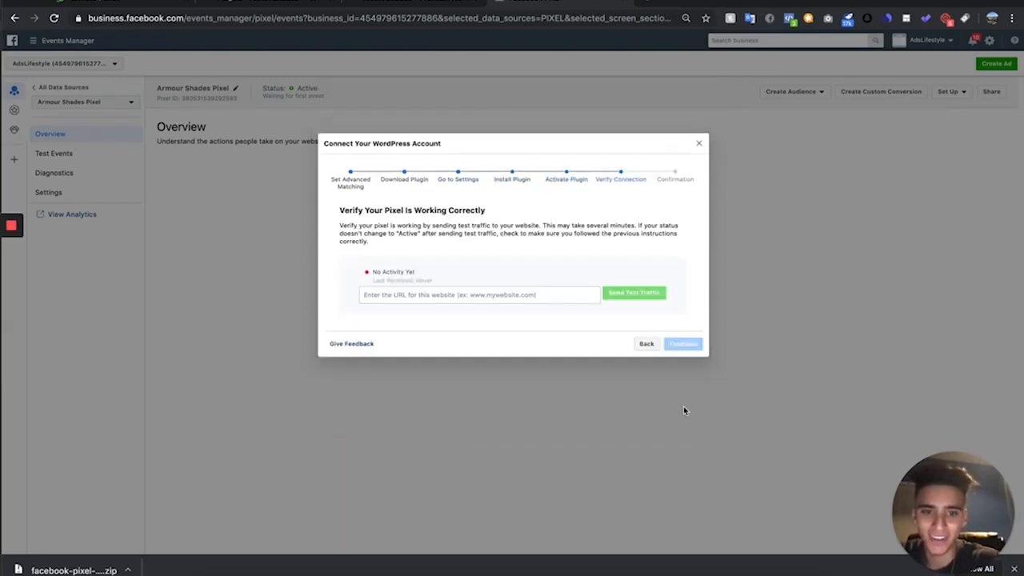
{"action": "left_click", "coordinate": [534, 293]}
{"action": "type", "text": "http://armourshades.com/"}
{"action": "left_click", "coordinate": [638, 298]}
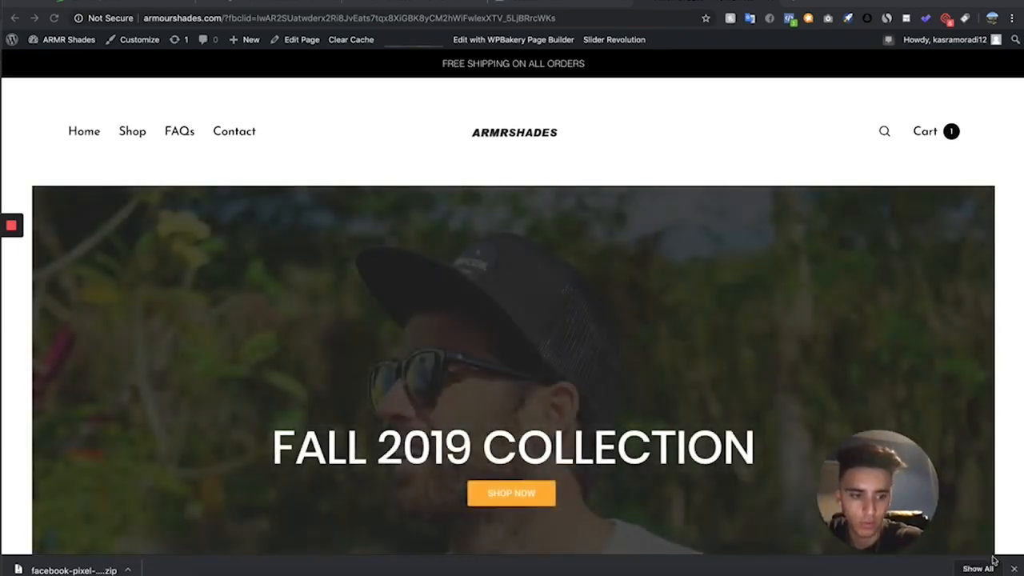
- Check the pixel on the store's homepage with Facebook Pixel Helper
{"action": "left_click", "coordinate": [1014, 568]}
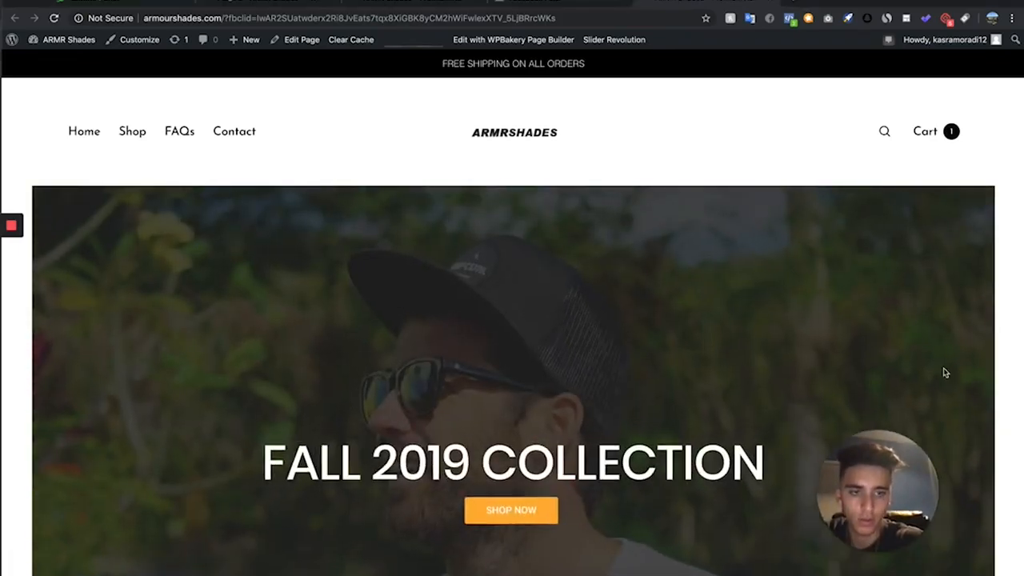
{"action": "left_click", "coordinate": [790, 18]}
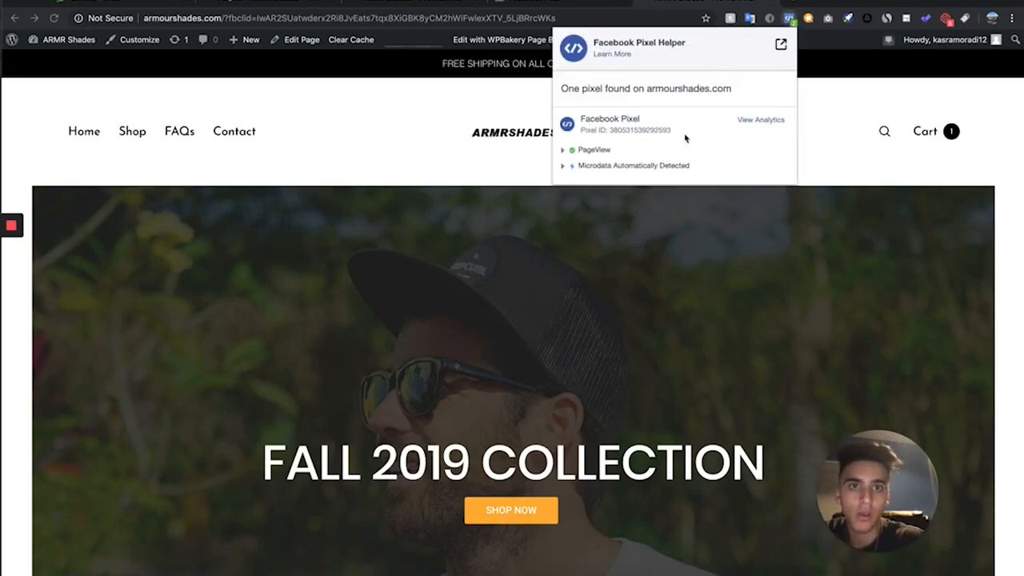
{"action": "left_click", "coordinate": [790, 18]}
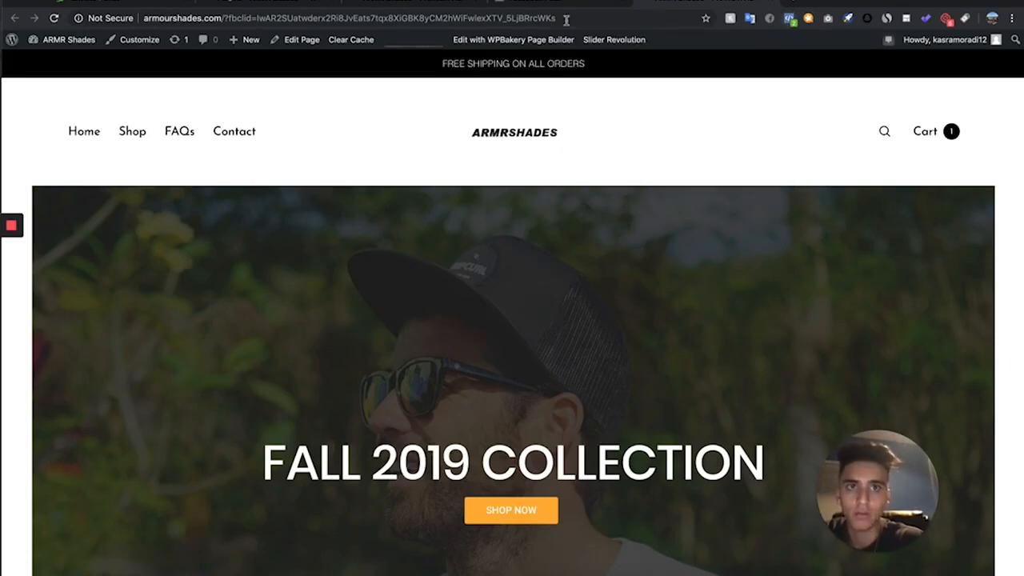
- Return to Events Manager and complete the pixel's WordPress connection setup
{"action": "left_click", "coordinate": [521, 3]}
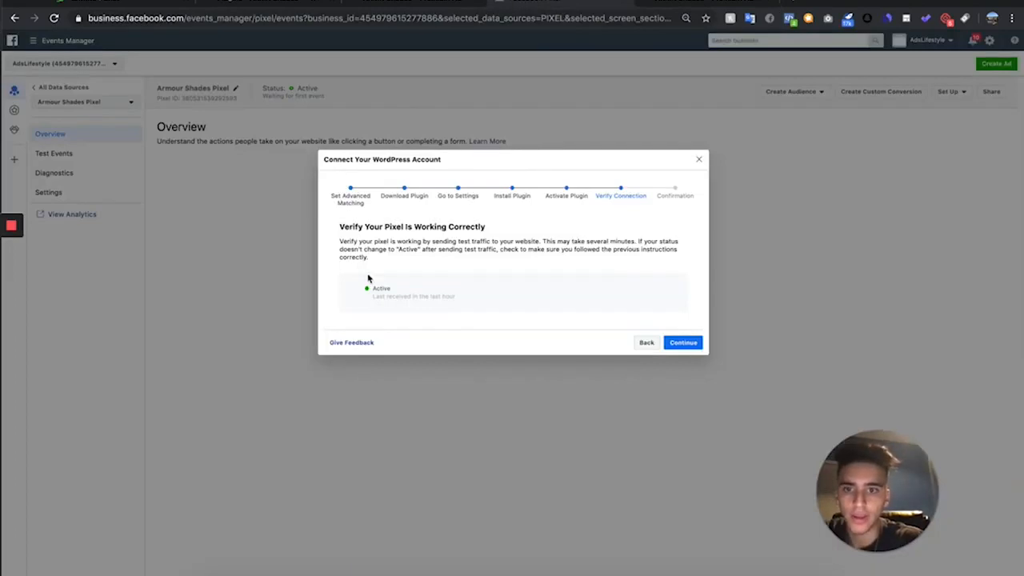
{"action": "left_click", "coordinate": [676, 345]}
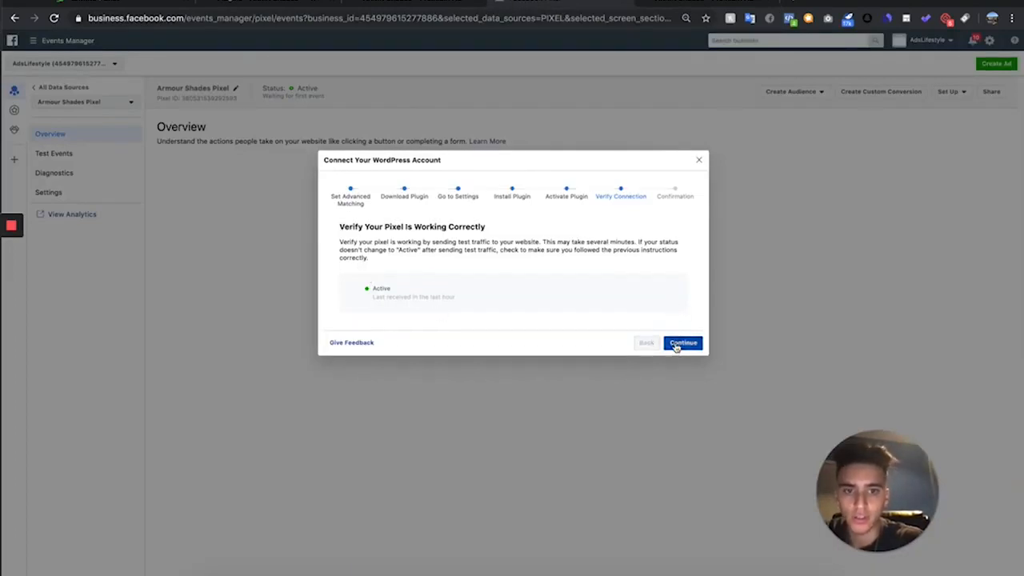
{"action": "left_click", "coordinate": [689, 392]}
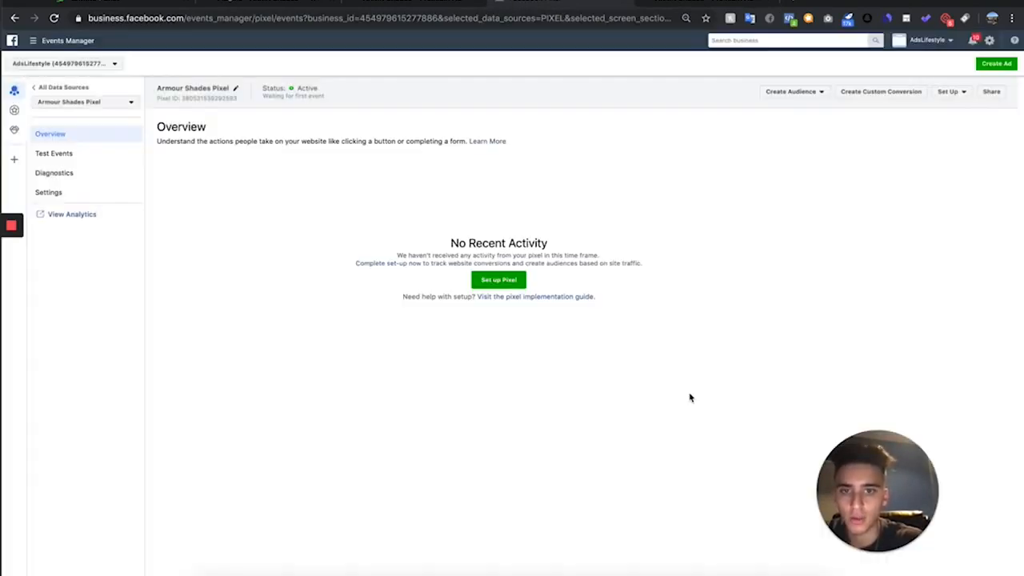
- Find the WooCommerce Stripe Payment Gateway plugin in WordPress by searching "stripe", activate it, and open its WooCommerce payment settings
{"action": "left_click", "coordinate": [310, 4]}
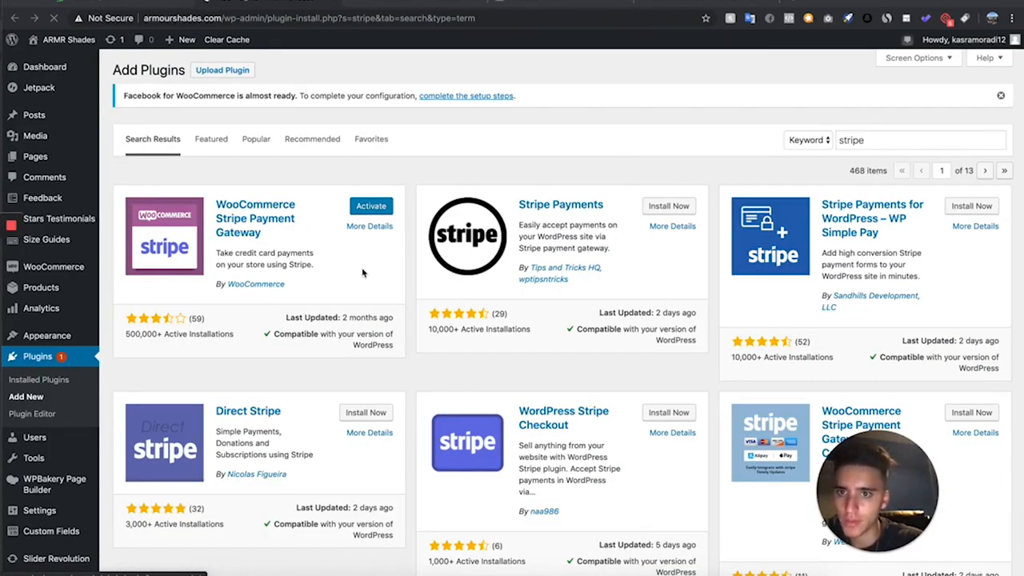
{"action": "left_click", "coordinate": [374, 206]}
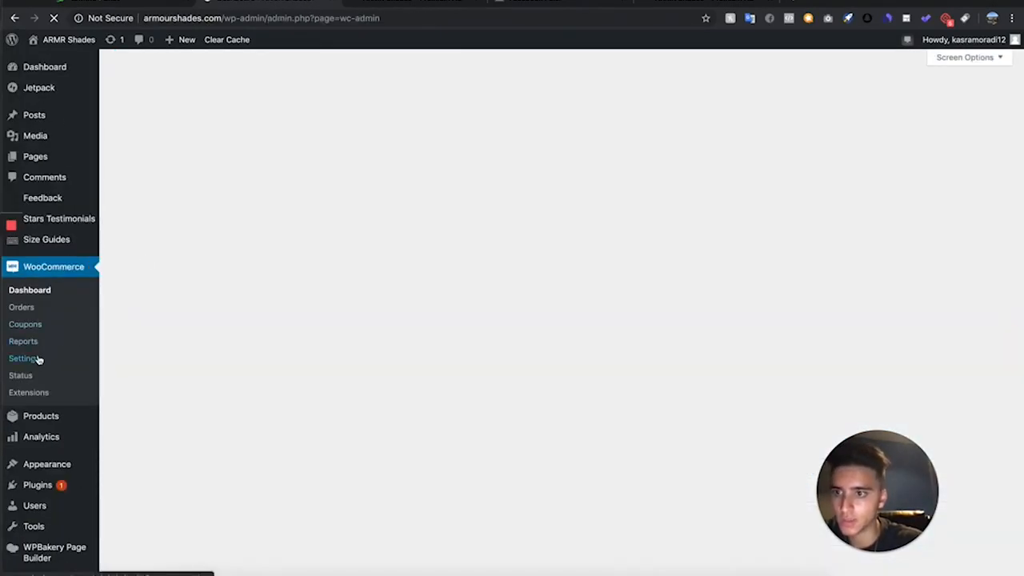
{"action": "left_click", "coordinate": [24, 359]}
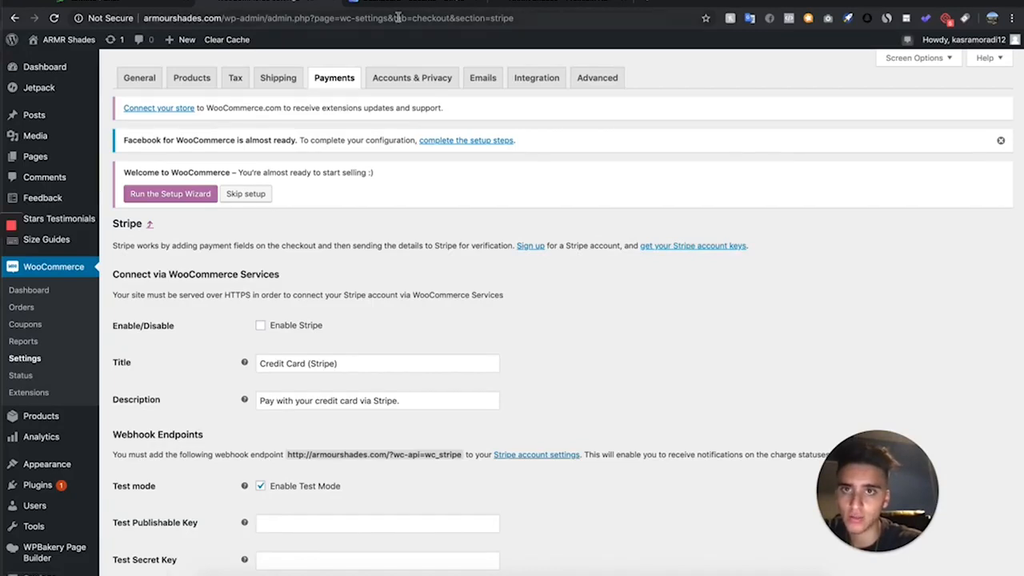
- Enable Stripe with test mode off, fill in the live publishable and secret API keys from the Stripe dashboard, and save the settings
{"action": "left_click", "coordinate": [416, 2]}
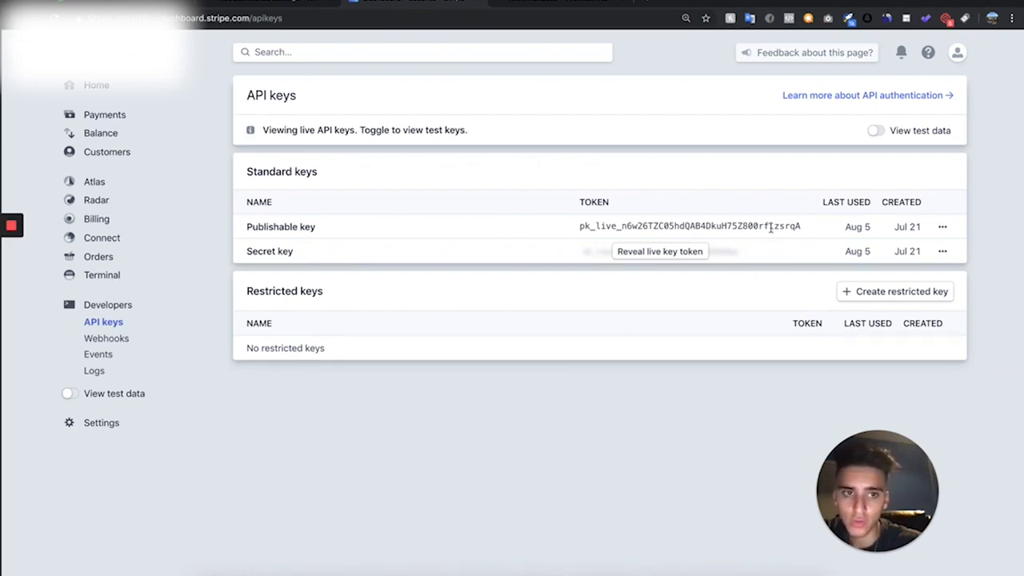
{"action": "left_click", "coordinate": [337, 379]}
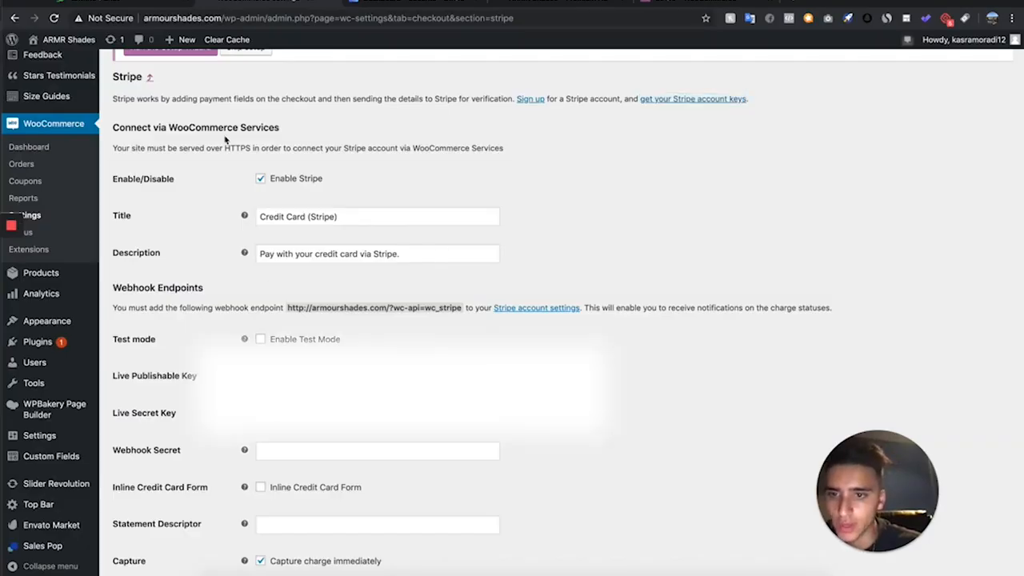
{"action": "left_click", "coordinate": [454, 4]}
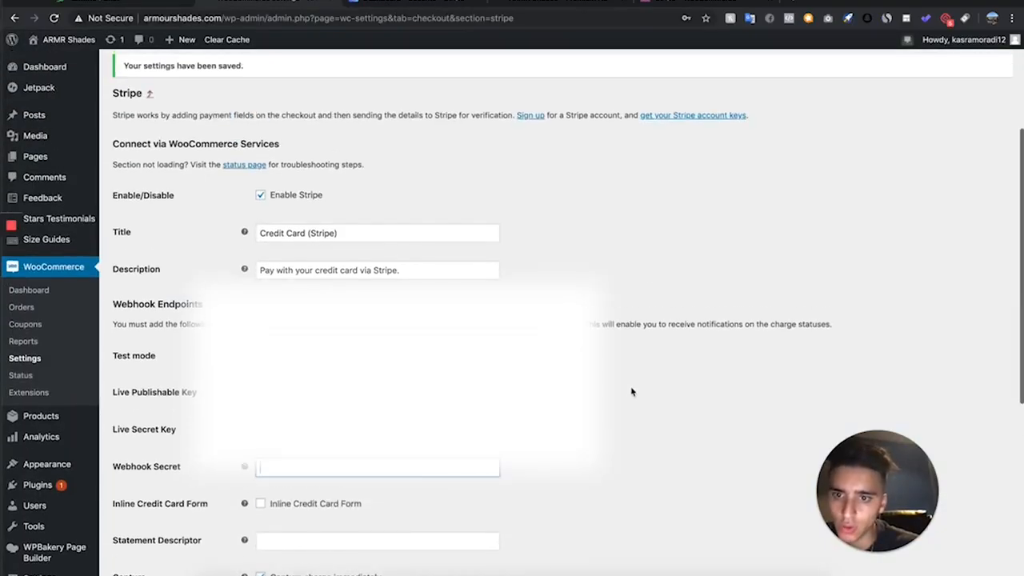
- Open the linked Stripe account settings in a new tab to view the webhook endpoints
{"action": "right_click", "coordinate": [553, 325]}
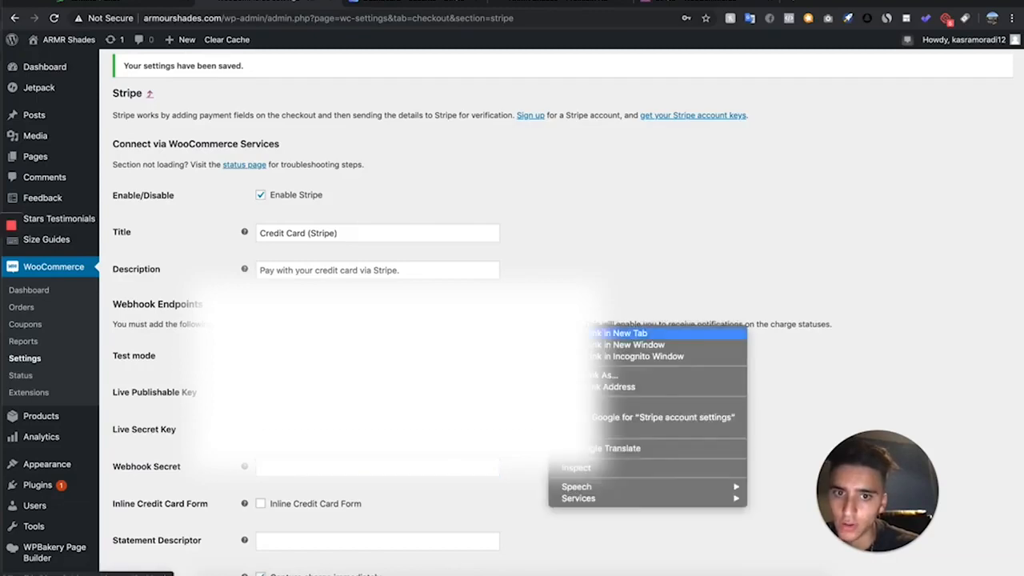
{"action": "left_click", "coordinate": [616, 332]}
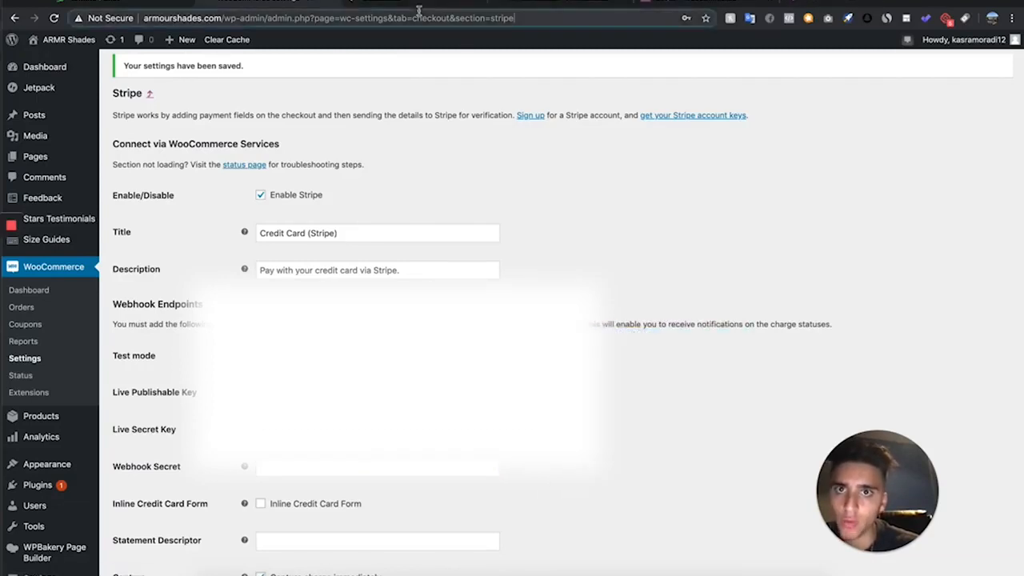
{"action": "left_click", "coordinate": [475, 5]}
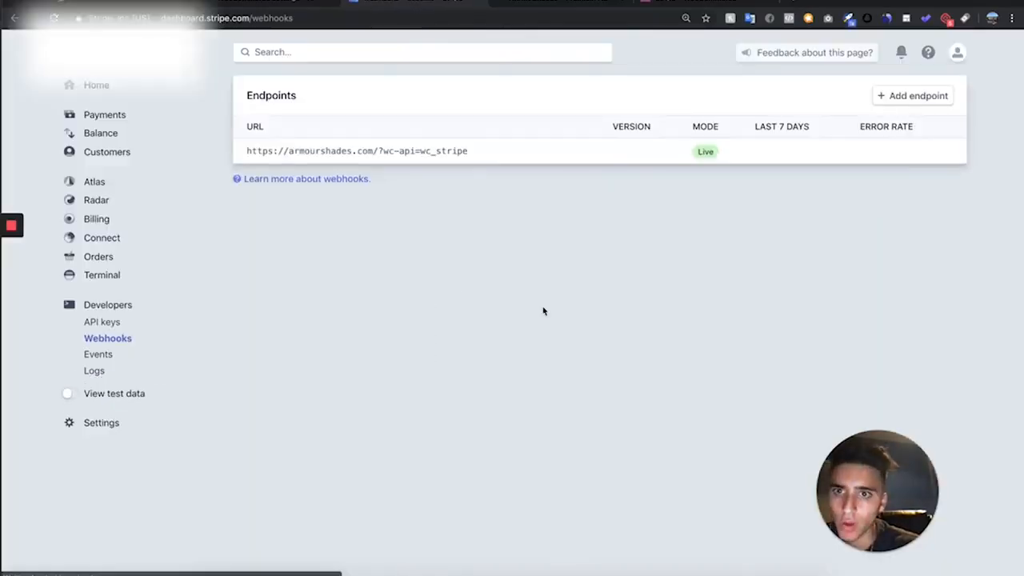
{"action": "left_click", "coordinate": [878, 95]}
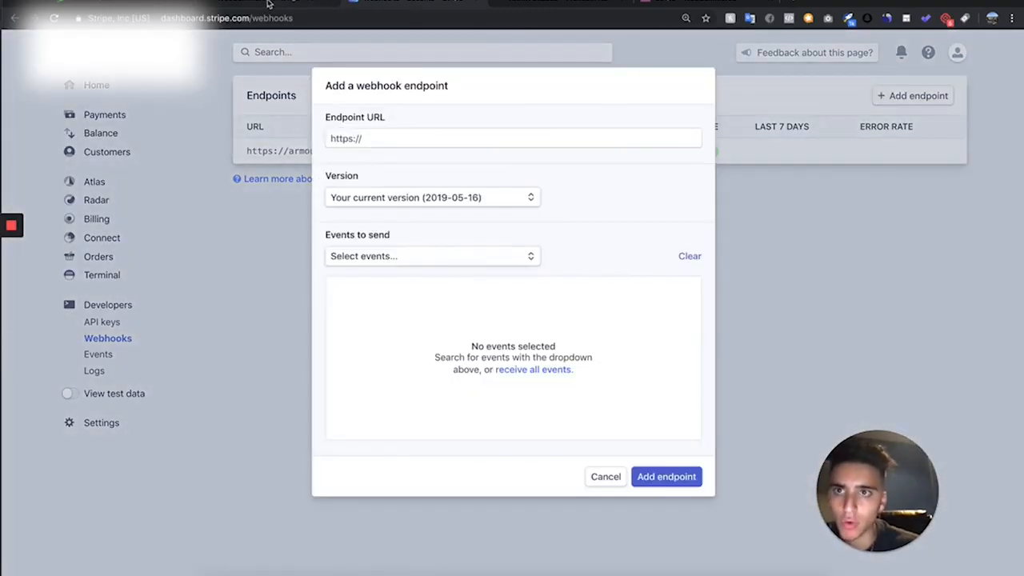
{"action": "left_click", "coordinate": [269, 2]}
{"action": "left_click", "coordinate": [375, 340]}
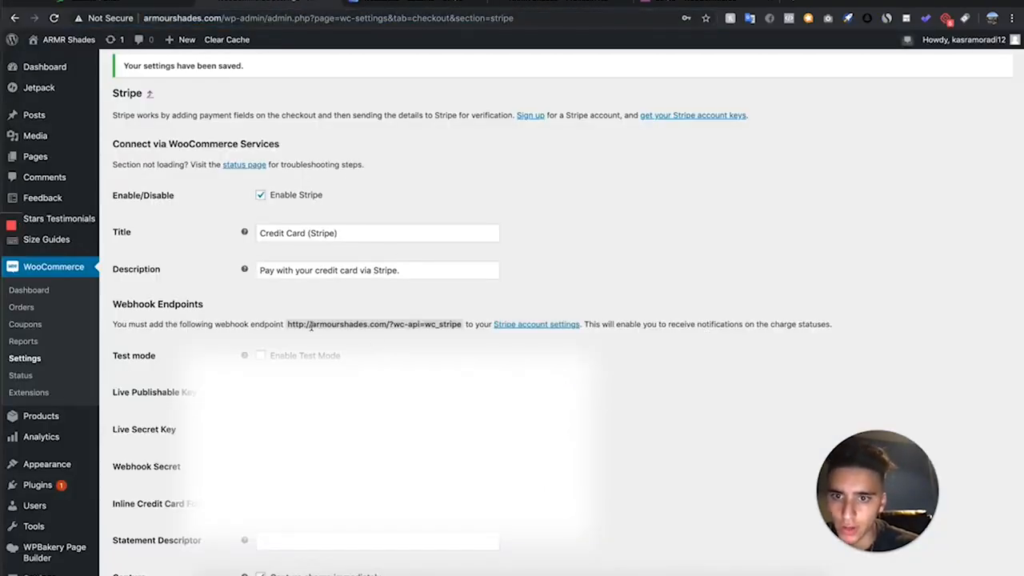
{"action": "left_click_drag", "start_coordinate": [310, 328], "coordinate": [463, 326]}
{"action": "key", "text": "ctrl+c"}
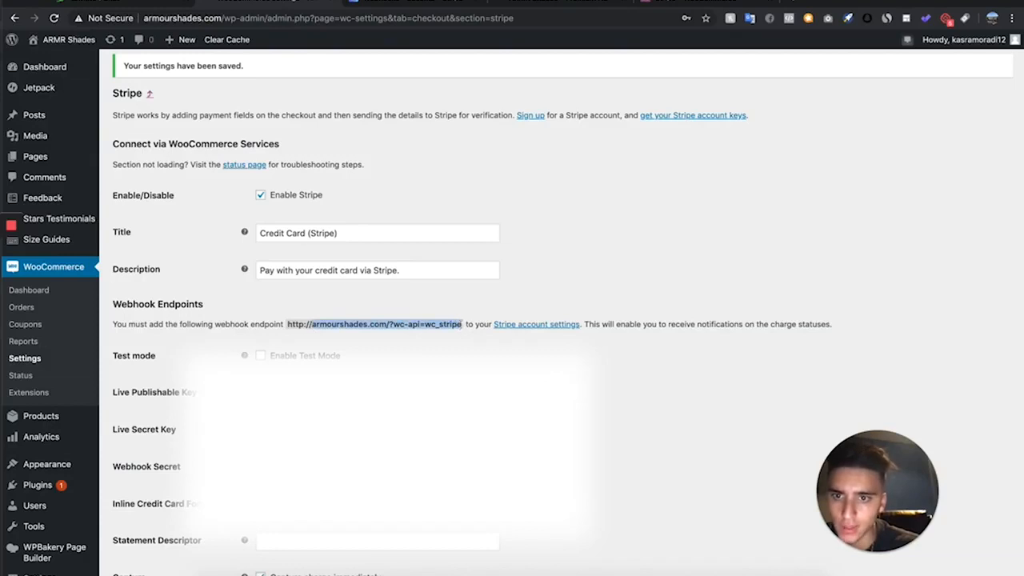
{"action": "left_click", "coordinate": [442, 3]}
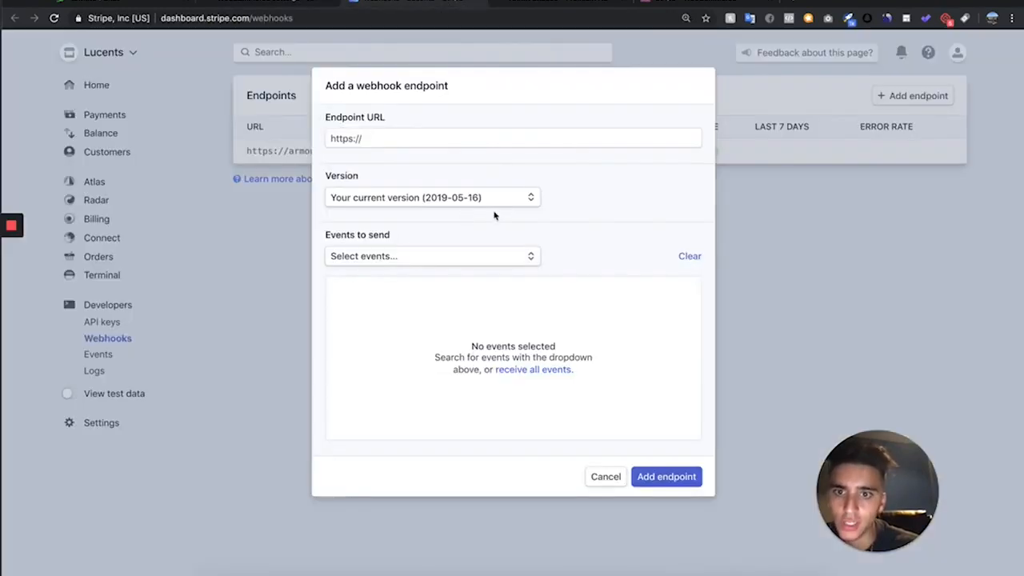
{"action": "left_click", "coordinate": [477, 140]}
{"action": "key", "text": "ctrl+v"}
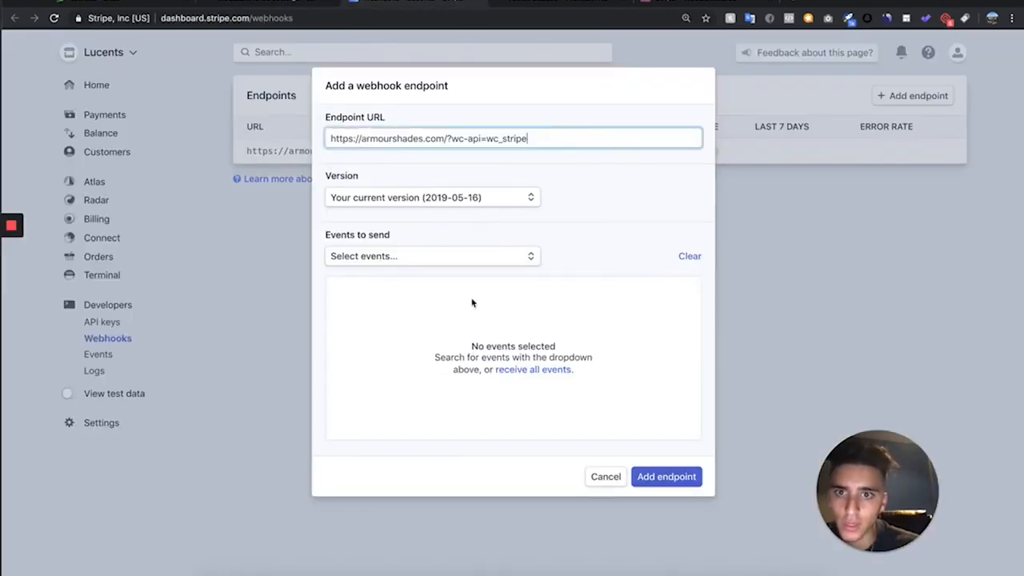
{"action": "left_click", "coordinate": [555, 371]}
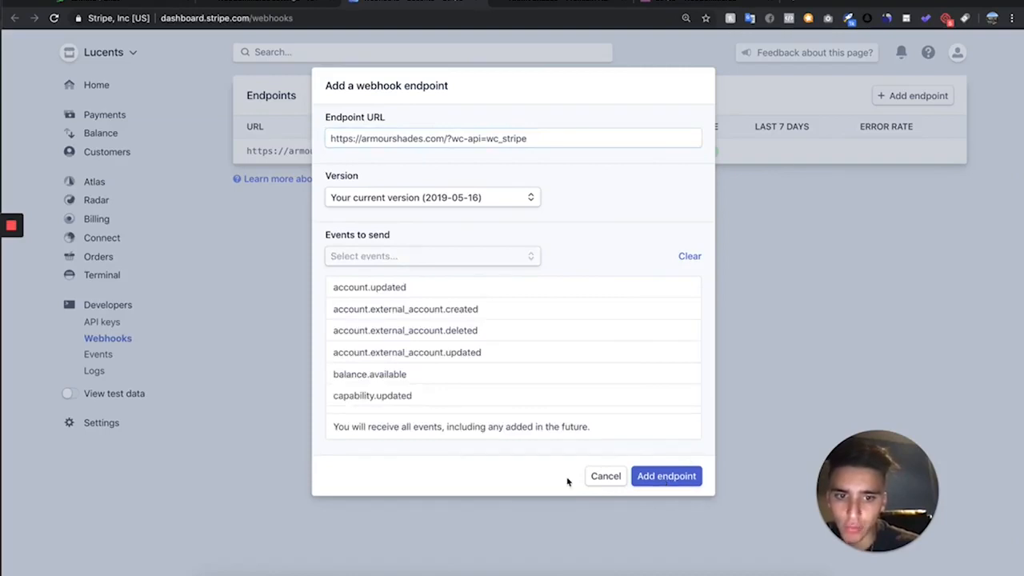
{"action": "left_click", "coordinate": [605, 477]}
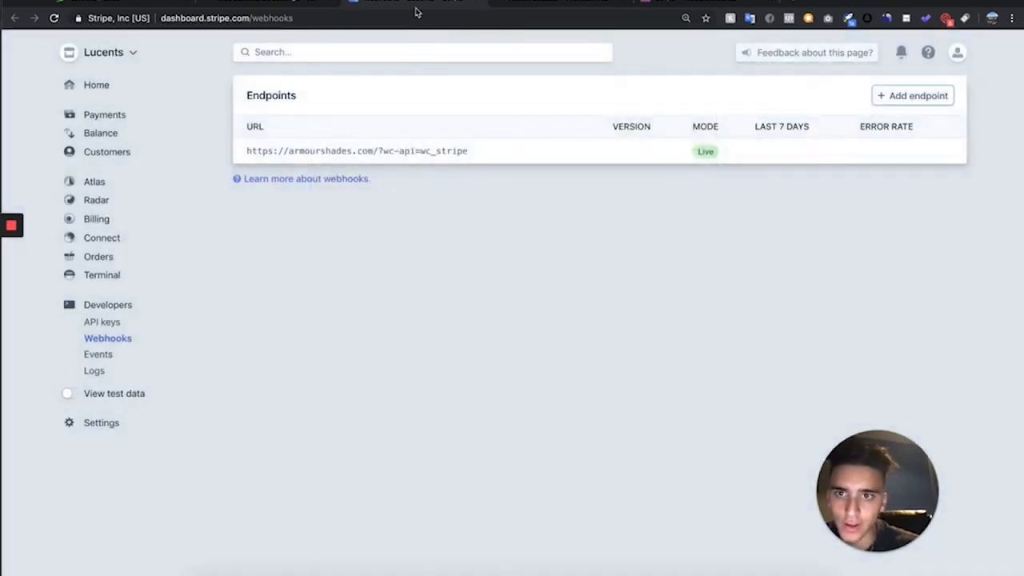
- Reveal the signing secret of Stripe's armourshades.com webhook endpoint and paste it into the Webhook Secret field of the WooCommerce Stripe settings
{"action": "left_click", "coordinate": [452, 152]}
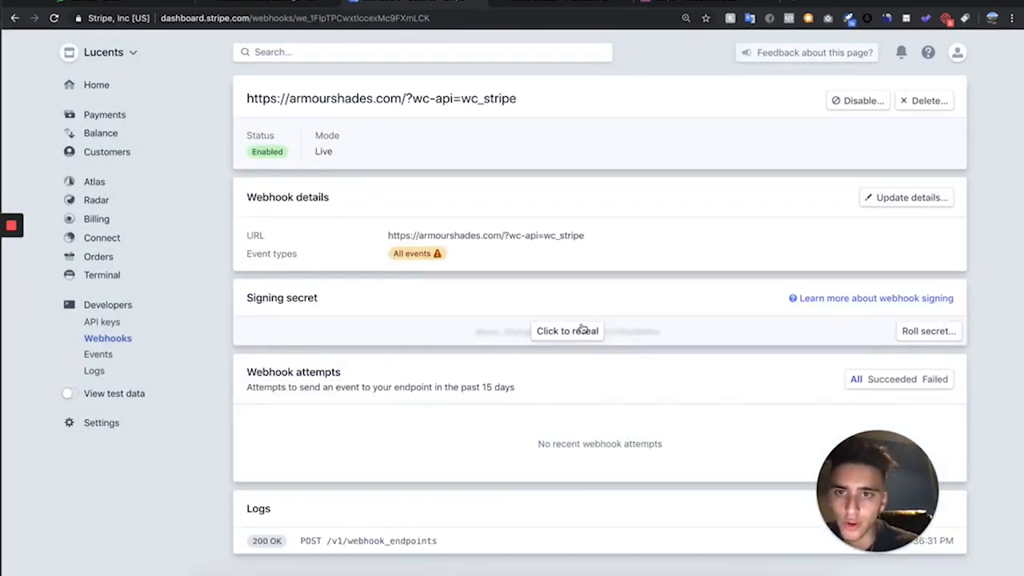
{"action": "left_click", "coordinate": [582, 329]}
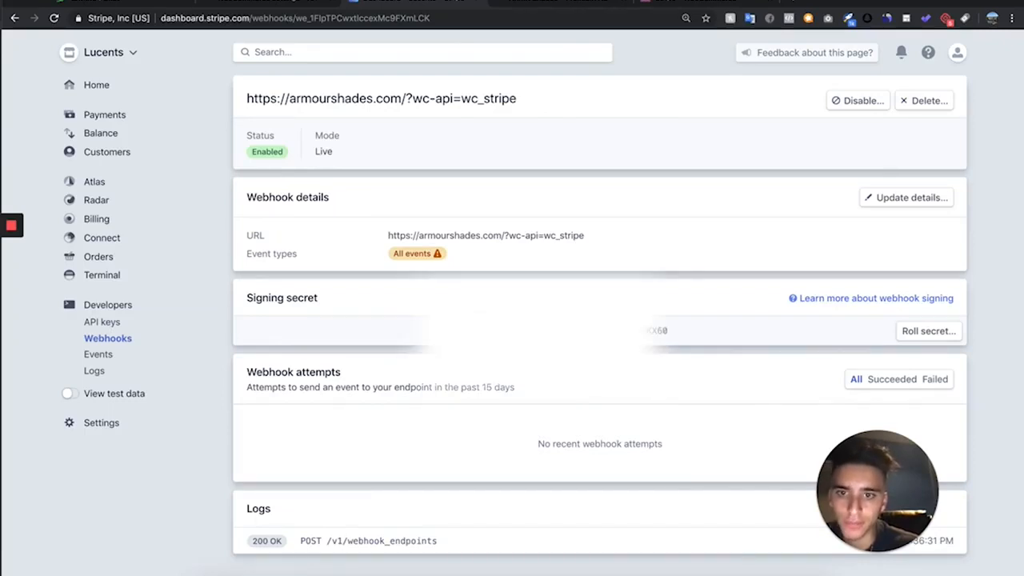
{"action": "left_click_drag", "start_coordinate": [466, 330], "coordinate": [737, 330]}
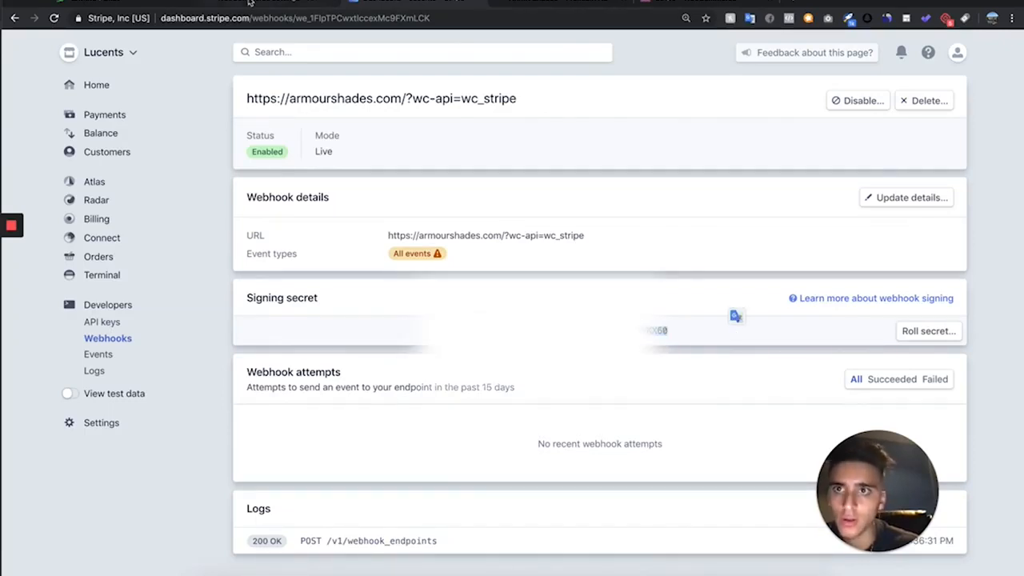
{"action": "left_click", "coordinate": [249, 3]}
{"action": "left_click", "coordinate": [343, 467]}
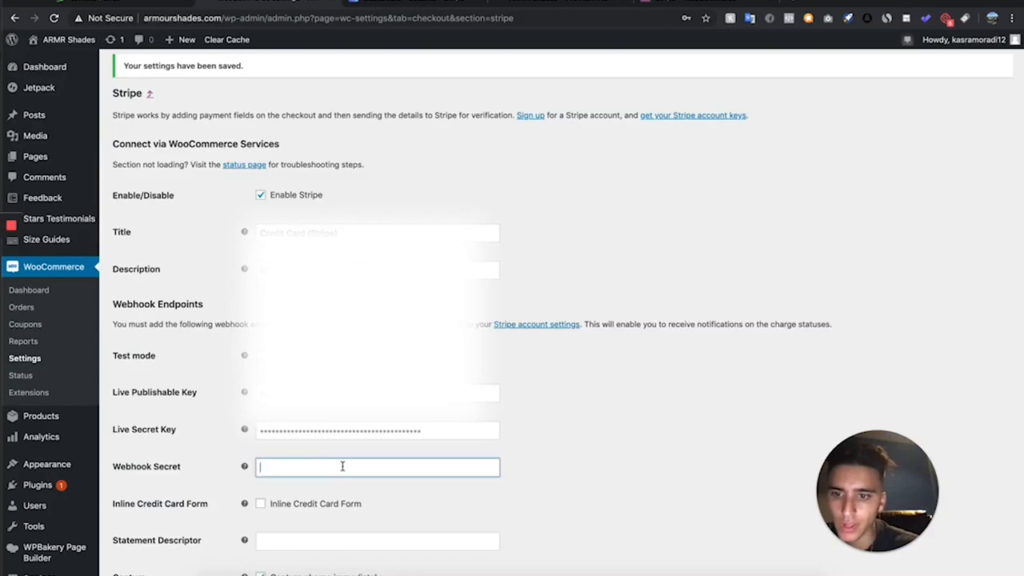
{"action": "key", "text": "super+v"}
{"action": "scroll", "coordinate": [380, 457], "scroll_direction": "down", "scroll_amount": 5}
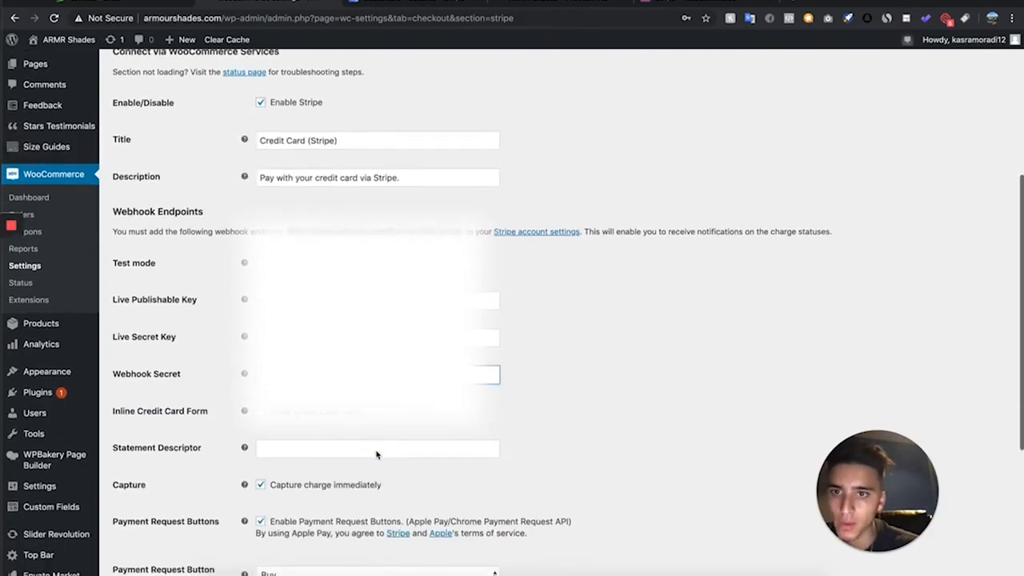
{"action": "scroll", "coordinate": [384, 457], "scroll_direction": "up", "scroll_amount": 4}
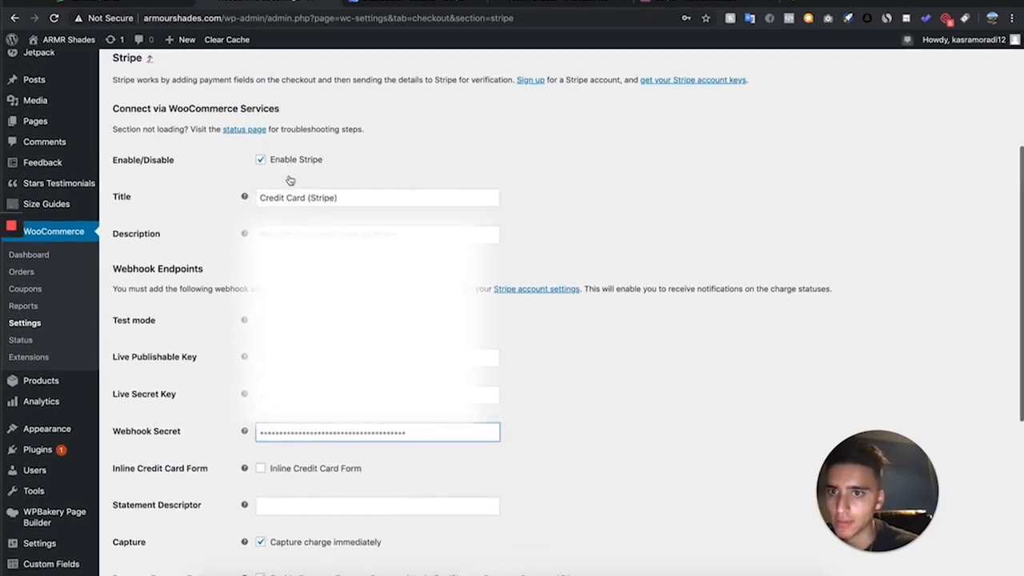
- Shorten the Stripe payment method's title to "Credit Card" in the WooCommerce settings
{"action": "scroll", "coordinate": [293, 179], "scroll_direction": "down", "scroll_amount": 3}
{"action": "left_click", "coordinate": [344, 90]}
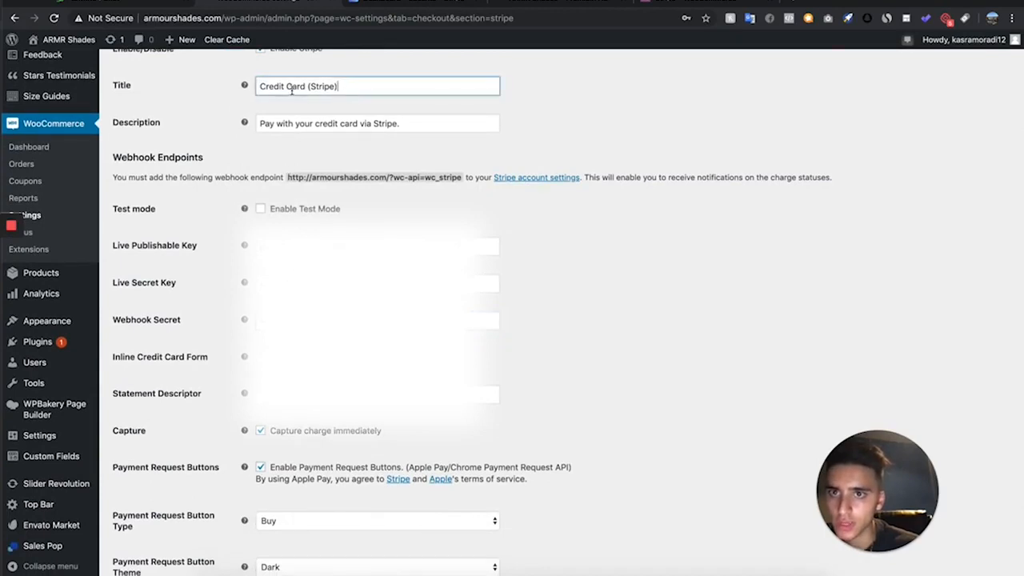
{"action": "double_click", "coordinate": [344, 90]}
{"action": "key", "text": "BackSpace"}
{"action": "key", "text": "BackSpace"}
{"action": "key", "text": "BackSpace"}
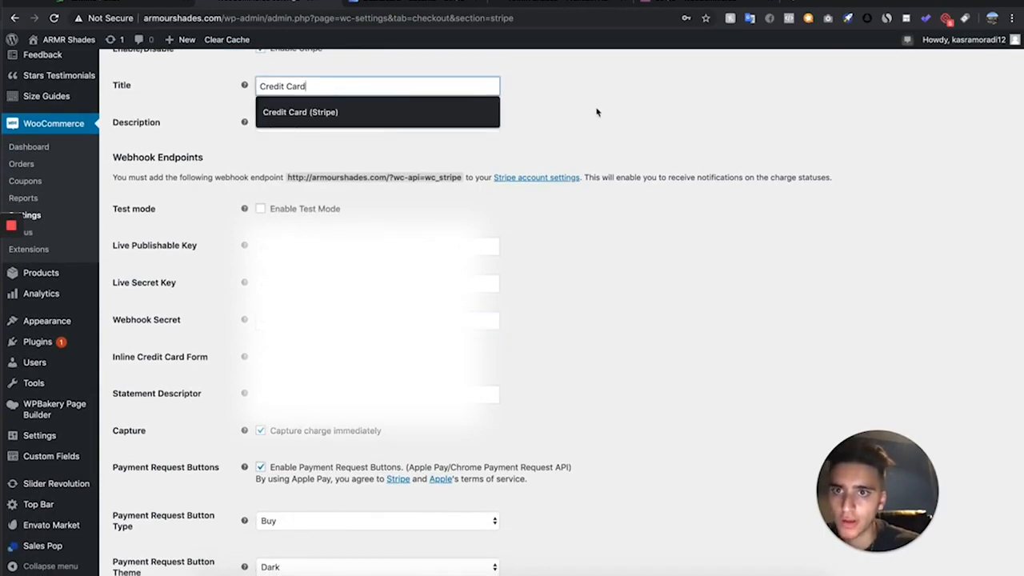
{"action": "left_click", "coordinate": [331, 155]}
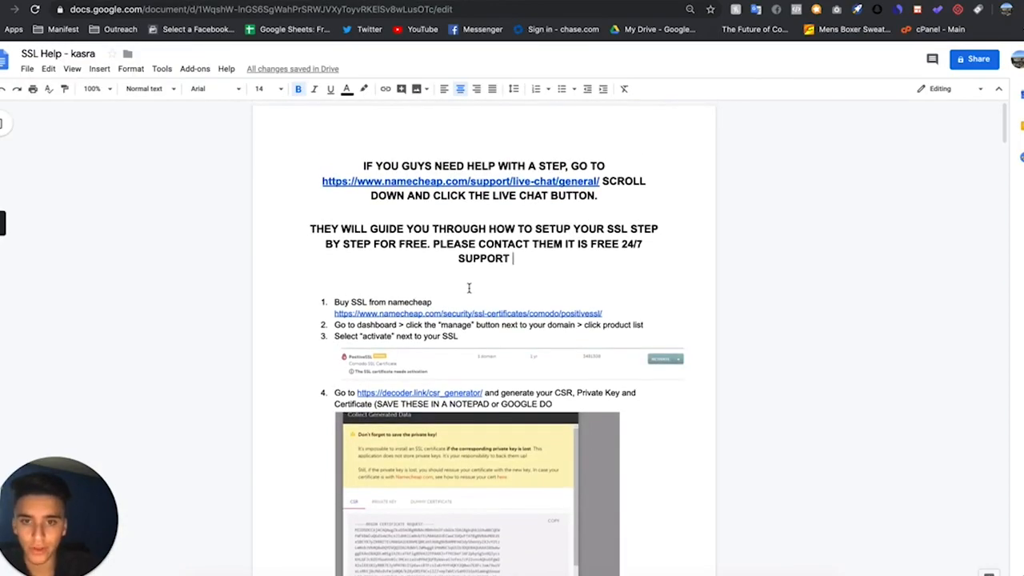
- Look through the SSL Help document in Google Docs and highlight the opening note about Namecheap live chat support
{"action": "scroll", "coordinate": [469, 288], "scroll_direction": "down", "scroll_amount": 1}
{"action": "scroll", "coordinate": [462, 293], "scroll_direction": "up", "scroll_amount": 1}
{"action": "scroll", "coordinate": [462, 293], "scroll_direction": "down", "scroll_amount": 20}
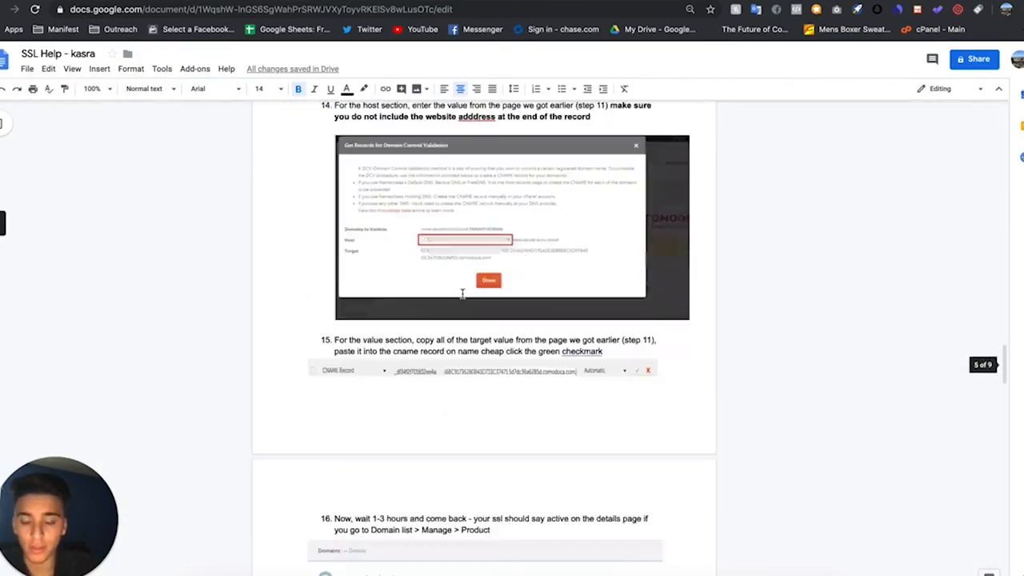
{"action": "scroll", "coordinate": [462, 293], "scroll_direction": "down", "scroll_amount": 20}
{"action": "scroll", "coordinate": [462, 293], "scroll_direction": "up", "scroll_amount": 15}
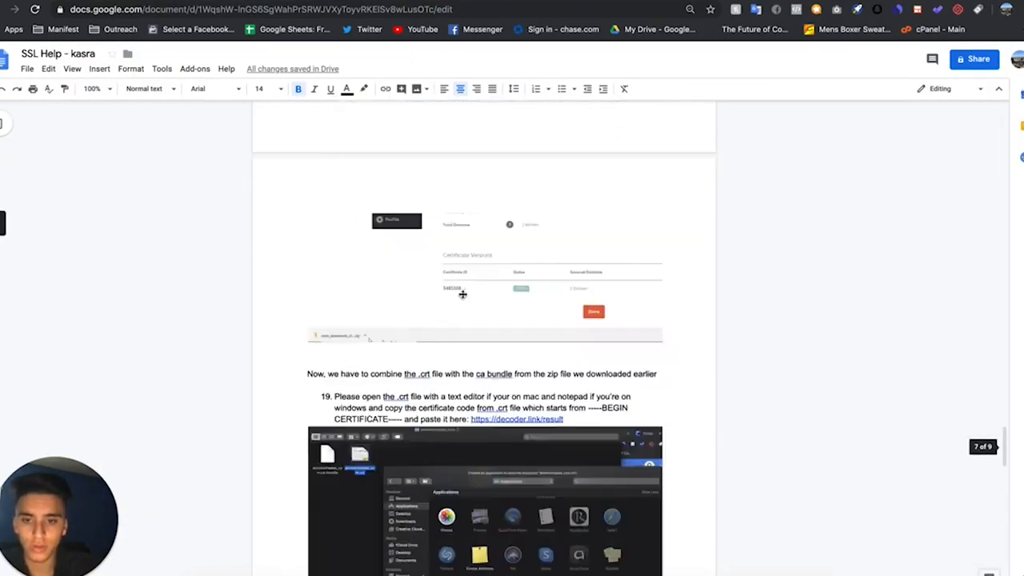
{"action": "scroll", "coordinate": [461, 294], "scroll_direction": "up", "scroll_amount": 20}
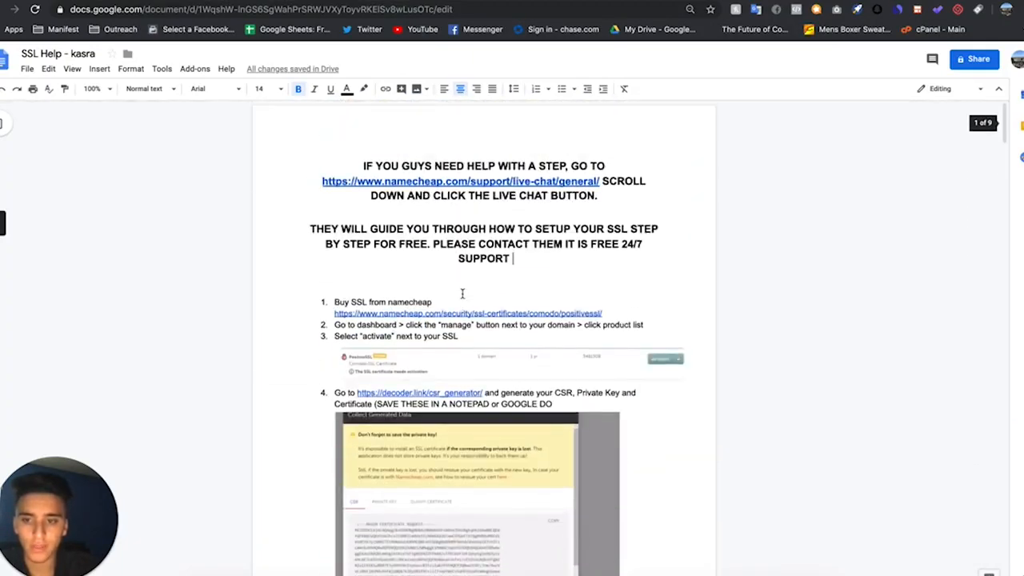
{"action": "left_click_drag", "start_coordinate": [513, 259], "coordinate": [362, 149]}
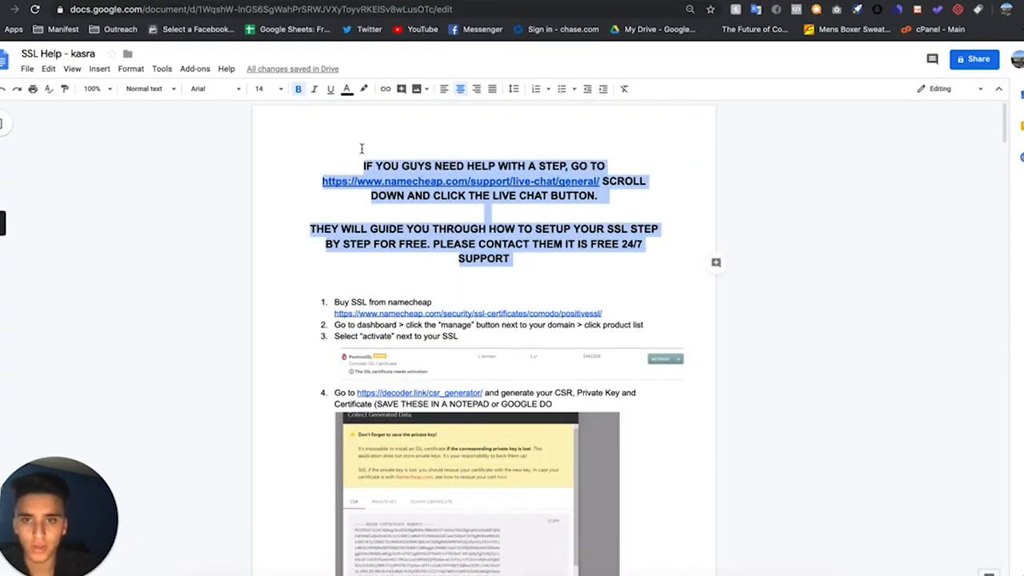
{"action": "left_click", "coordinate": [522, 189]}
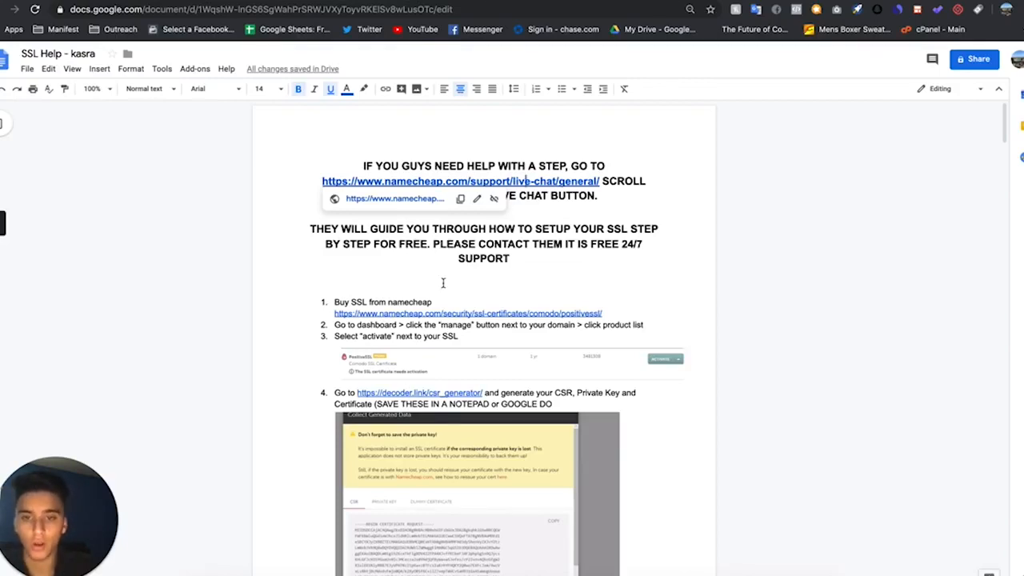
- Examine the SSL guide's instructions on CSR generation, the DNS validation method and the CNAME record
{"action": "scroll", "coordinate": [443, 282], "scroll_direction": "down", "scroll_amount": 10}
{"action": "scroll", "coordinate": [443, 283], "scroll_direction": "down", "scroll_amount": 15}
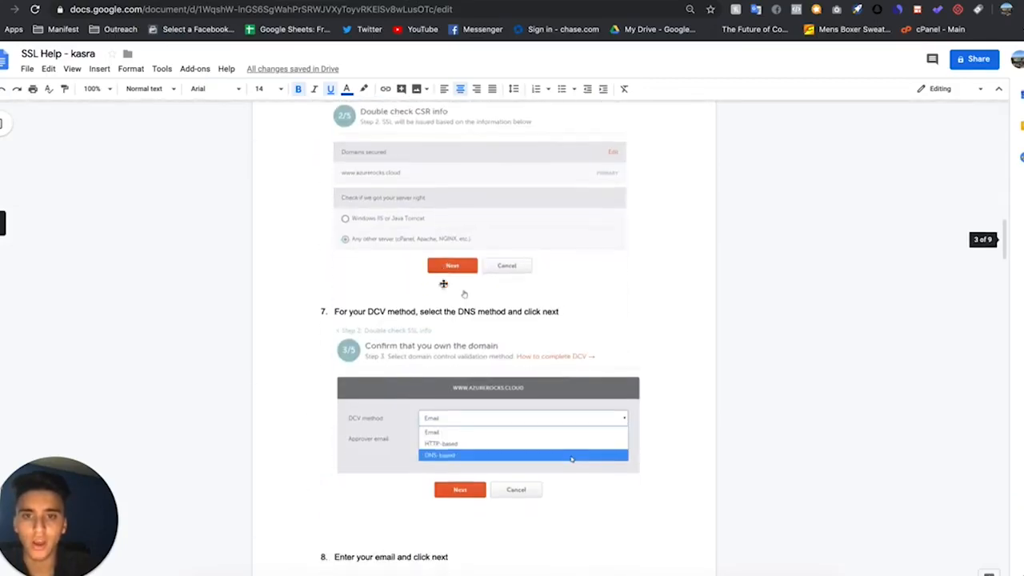
{"action": "scroll", "coordinate": [443, 284], "scroll_direction": "down", "scroll_amount": 5}
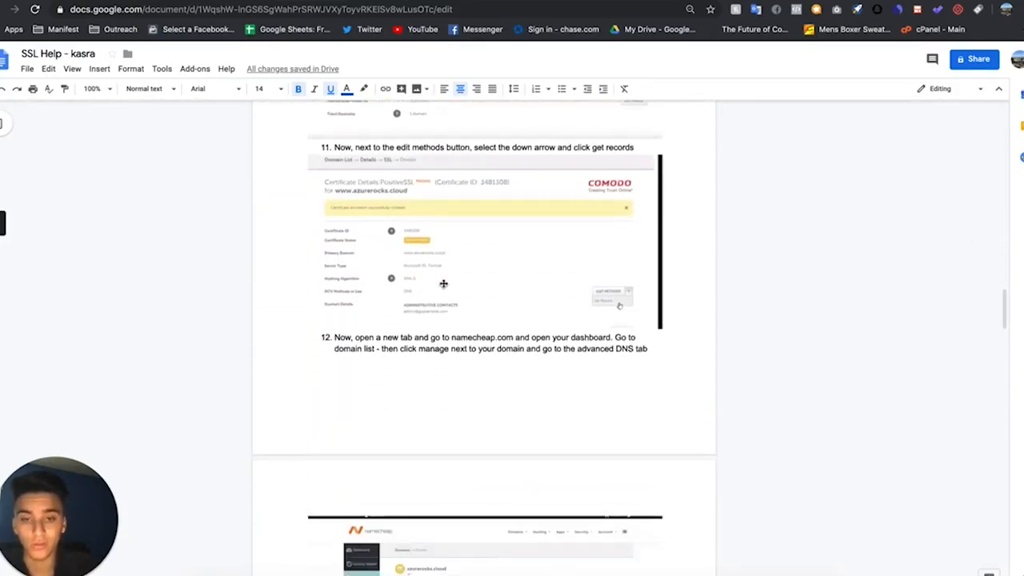
{"action": "scroll", "coordinate": [442, 449], "scroll_direction": "down", "scroll_amount": 5}
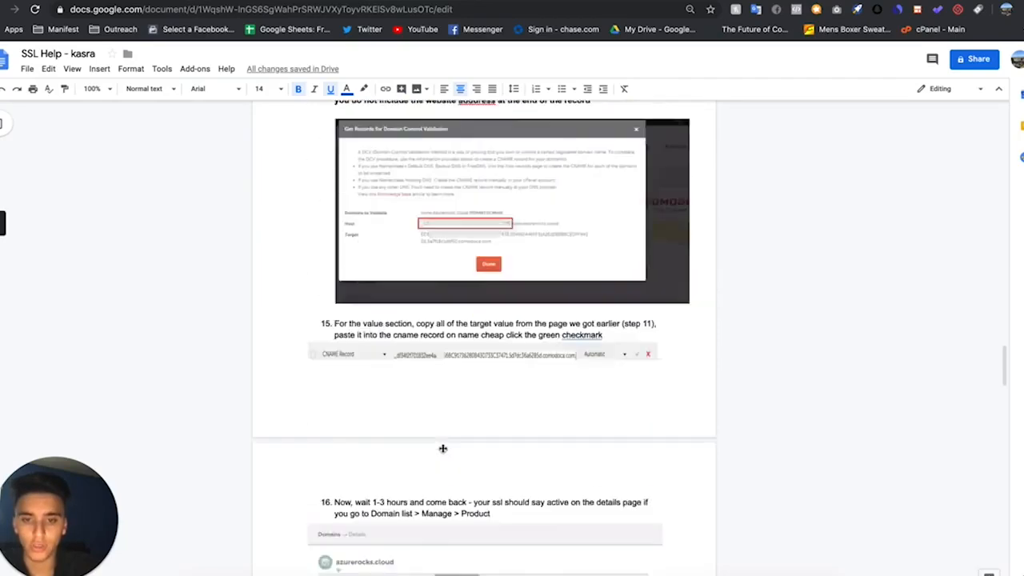
{"action": "scroll", "coordinate": [443, 449], "scroll_direction": "up", "scroll_amount": 15}
{"action": "scroll", "coordinate": [443, 449], "scroll_direction": "up", "scroll_amount": 20}
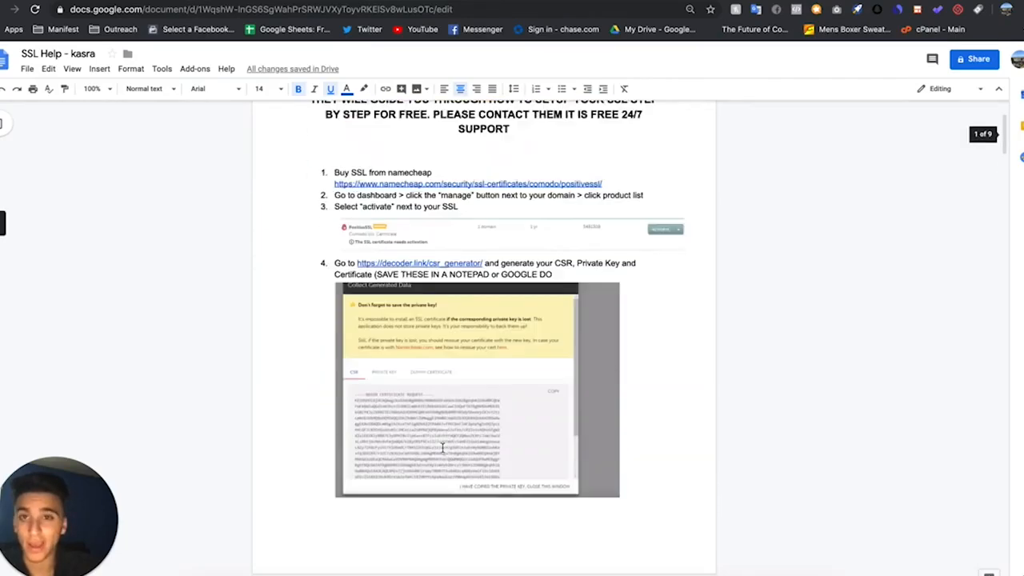
{"action": "scroll", "coordinate": [557, 331], "scroll_direction": "down", "scroll_amount": 15}
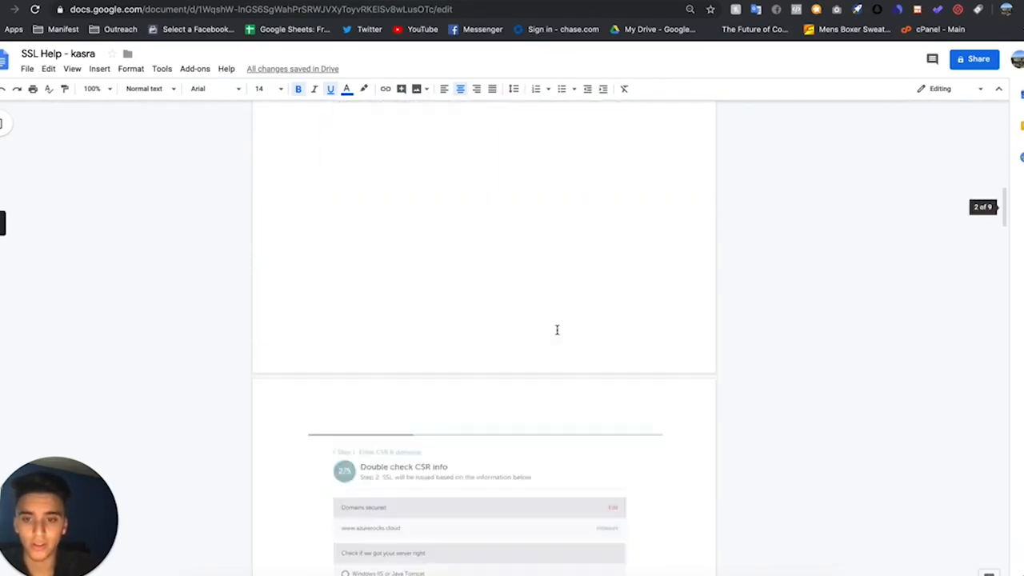
{"action": "scroll", "coordinate": [555, 329], "scroll_direction": "up", "scroll_amount": 15}
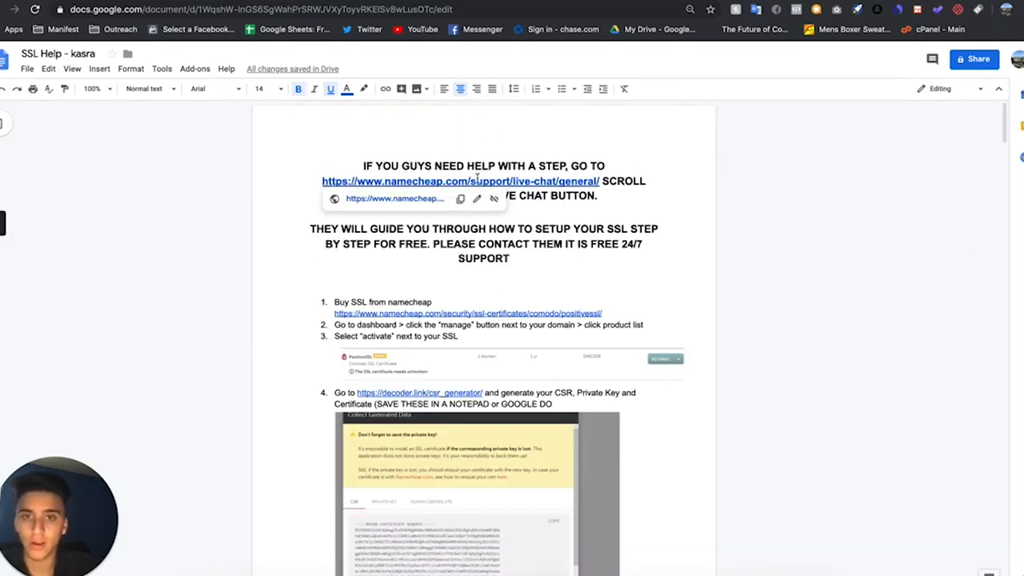
- Follow the guide's live-chat link to the Namecheap support page and locate the Live Chat Support option
{"action": "left_click", "coordinate": [424, 201]}
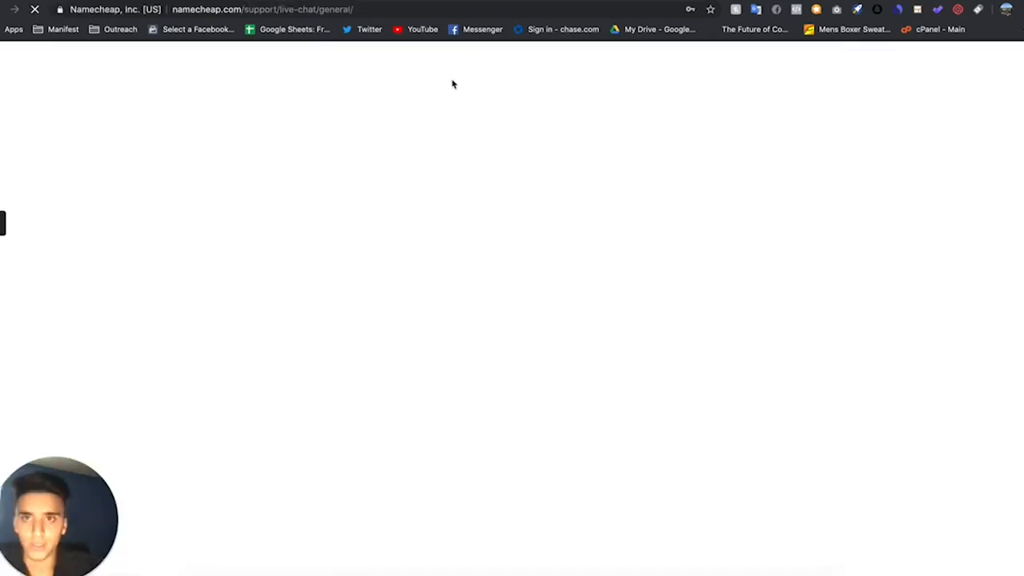
{"action": "scroll", "coordinate": [421, 216], "scroll_direction": "down", "scroll_amount": 8}
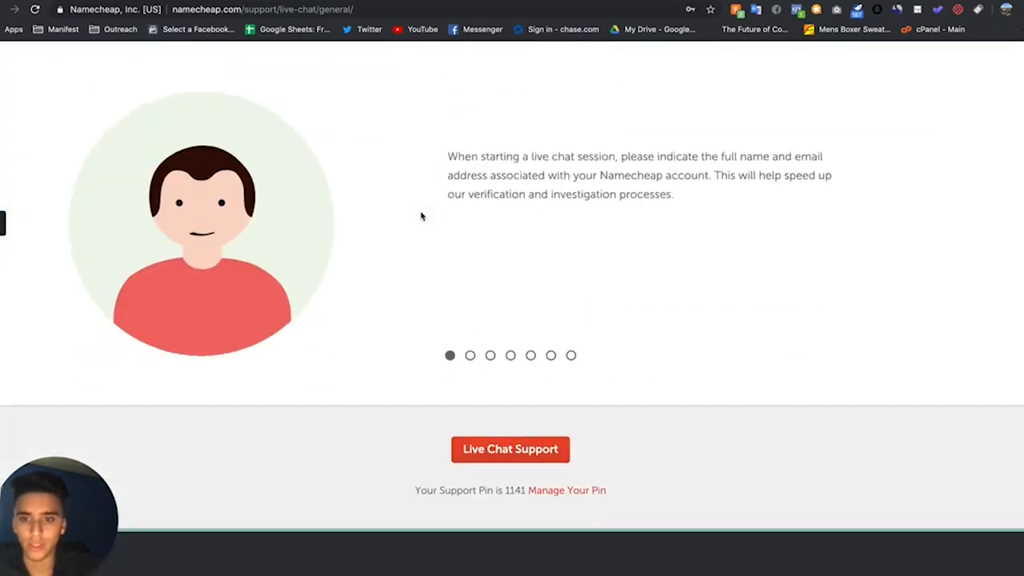
{"action": "scroll", "coordinate": [422, 216], "scroll_direction": "down", "scroll_amount": 3}
{"action": "scroll", "coordinate": [448, 264], "scroll_direction": "up", "scroll_amount": 2}
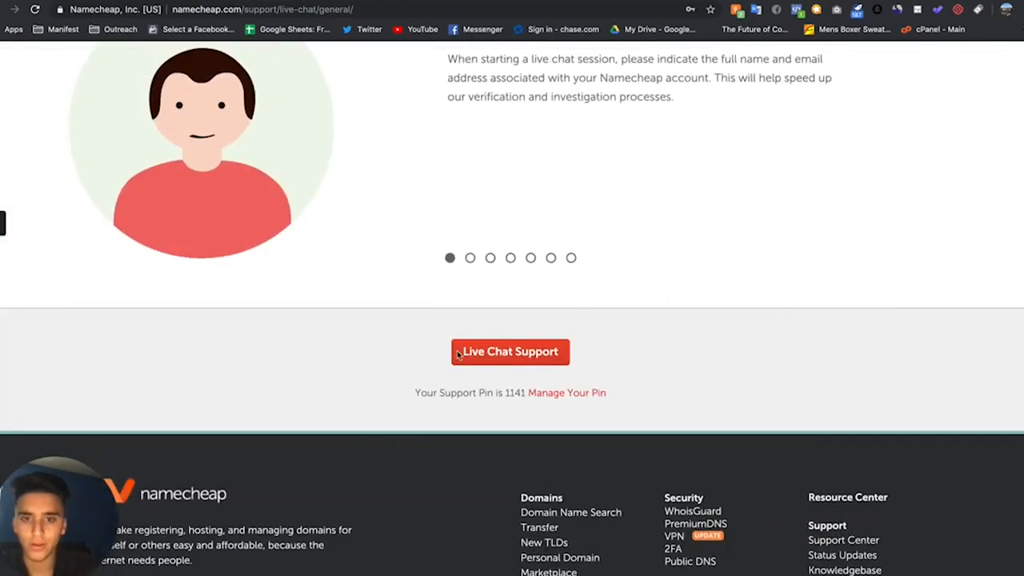
- Open the Namecheap live chat form, select SSL Support as the department, and close the form without starting a chat
{"action": "left_click", "coordinate": [504, 353]}
{"action": "left_click", "coordinate": [172, 166]}
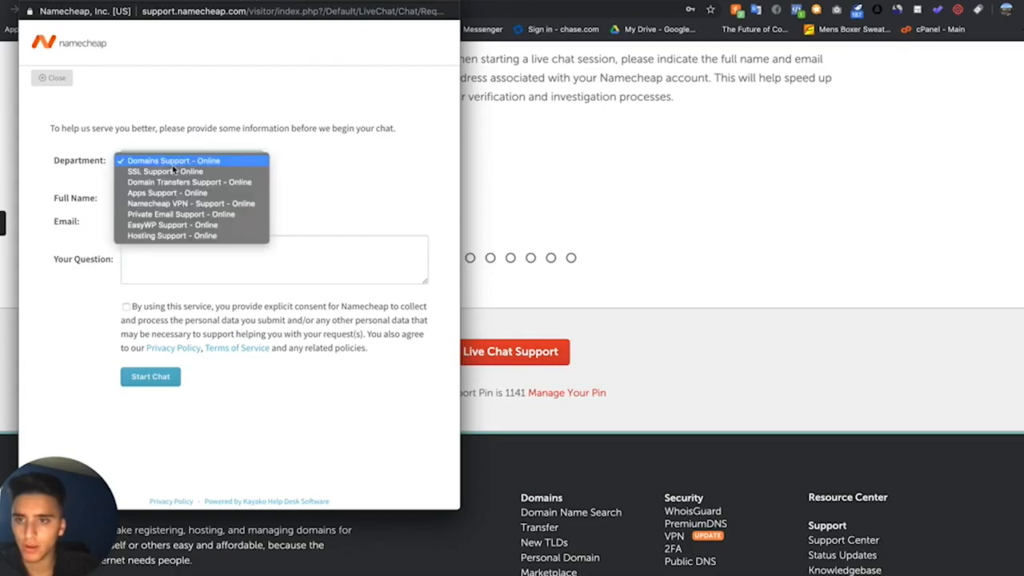
{"action": "left_click", "coordinate": [172, 171]}
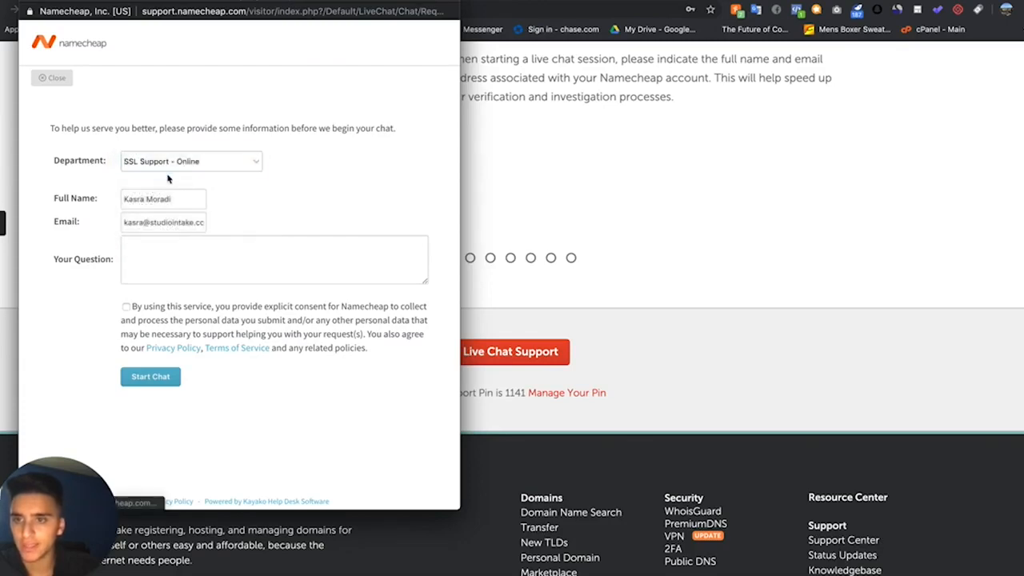
{"action": "left_click", "coordinate": [144, 201]}
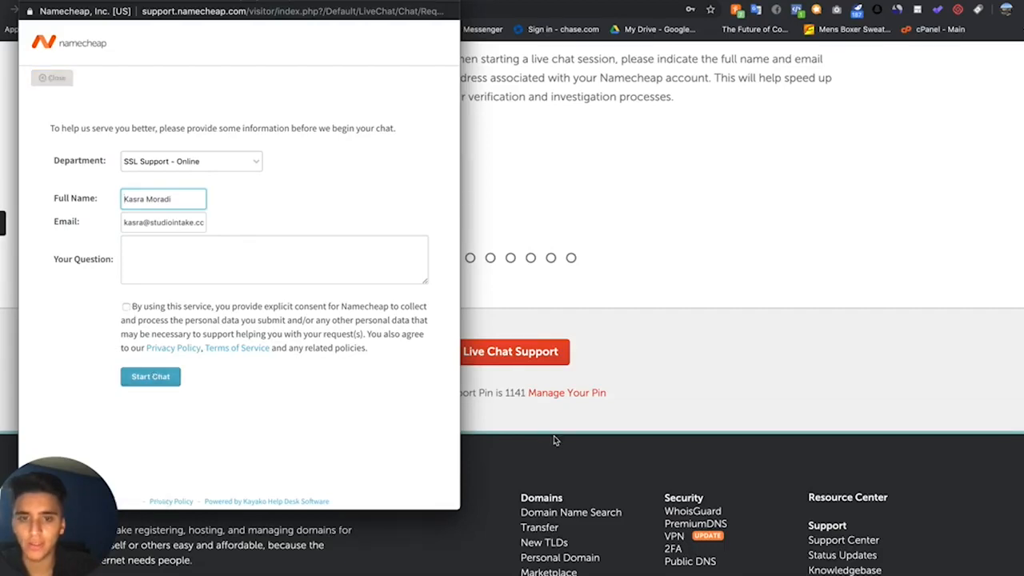
{"action": "left_click", "coordinate": [26, 5]}
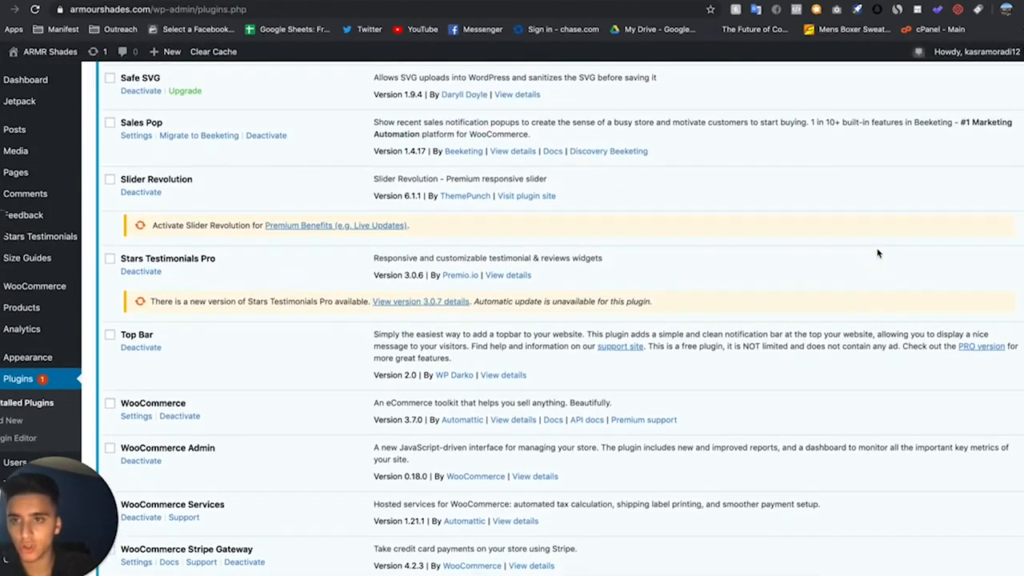
- Locate Really Simple SSL among the installed WordPress plugins and search the plugin directory for "Really simple ssl"
{"action": "scroll", "coordinate": [878, 254], "scroll_direction": "up", "scroll_amount": 5}
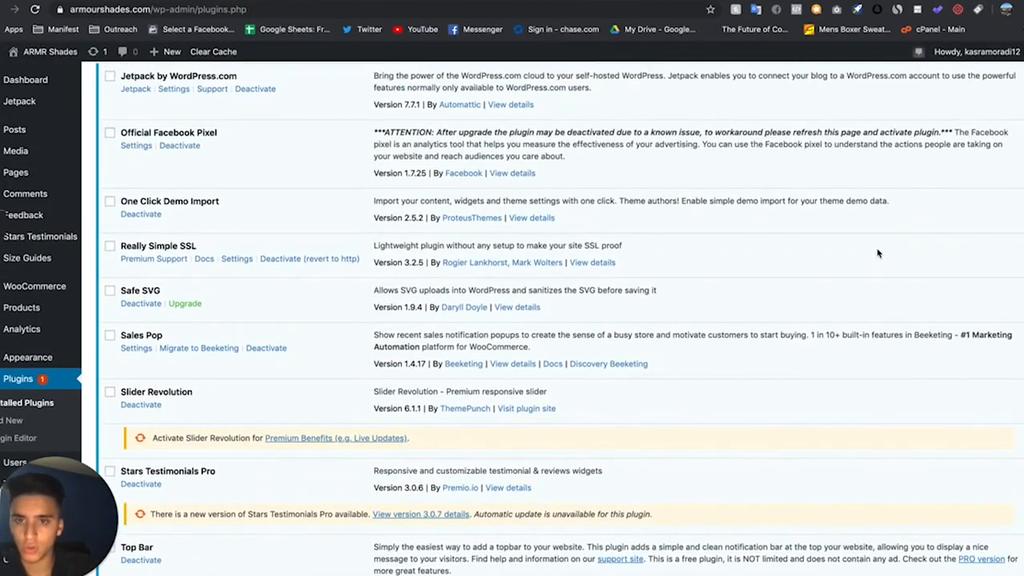
{"action": "scroll", "coordinate": [196, 306], "scroll_direction": "up", "scroll_amount": 1}
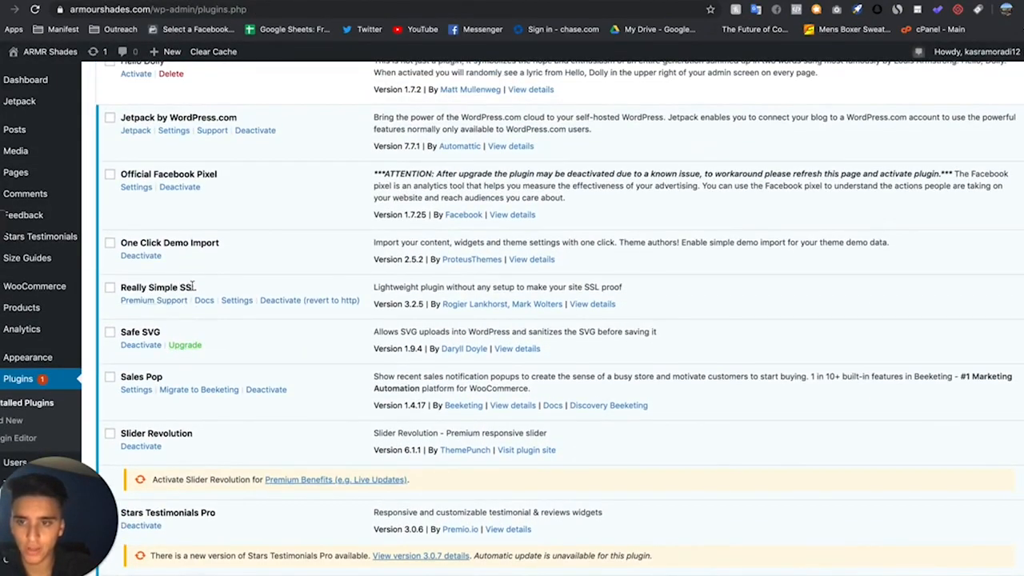
{"action": "scroll", "coordinate": [213, 289], "scroll_direction": "up", "scroll_amount": 10}
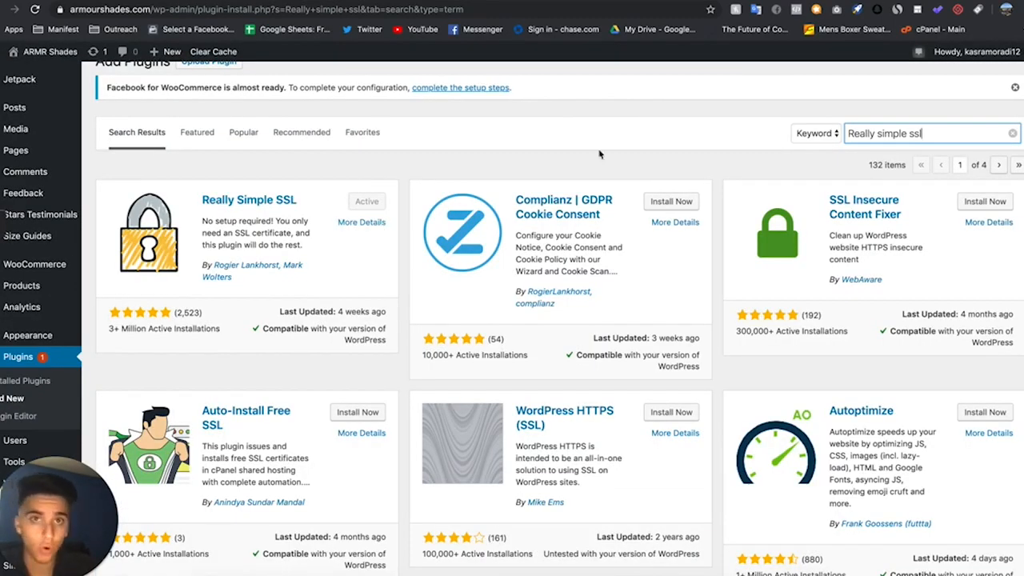
- Return to the SSL Help document and revisit its CSR entry steps and the Namecheap live-chat link
{"action": "left_click", "coordinate": [223, 2]}
{"action": "scroll", "coordinate": [375, 250], "scroll_direction": "down", "scroll_amount": 20}
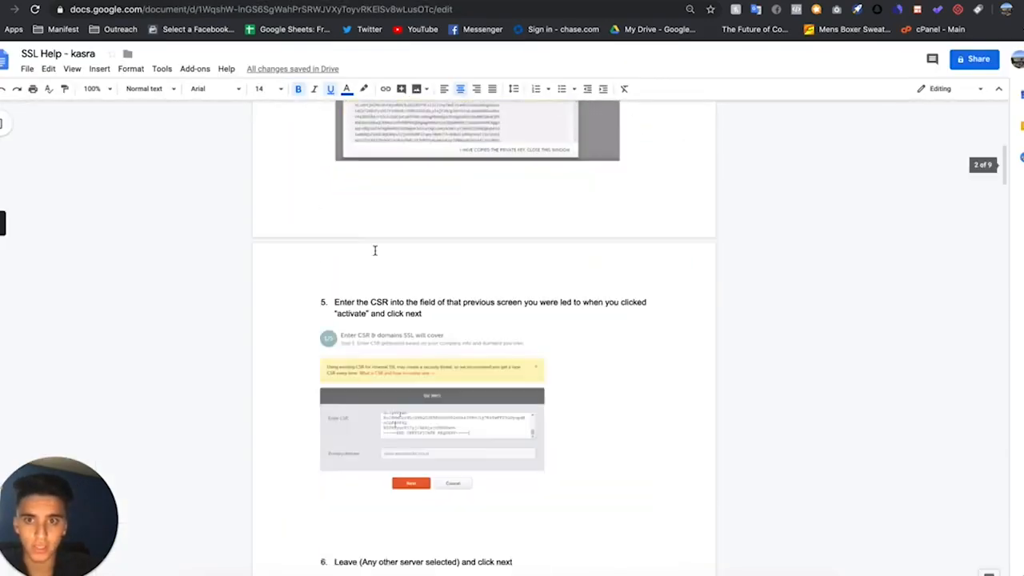
{"action": "scroll", "coordinate": [376, 254], "scroll_direction": "down", "scroll_amount": 10}
{"action": "scroll", "coordinate": [375, 254], "scroll_direction": "up", "scroll_amount": 20}
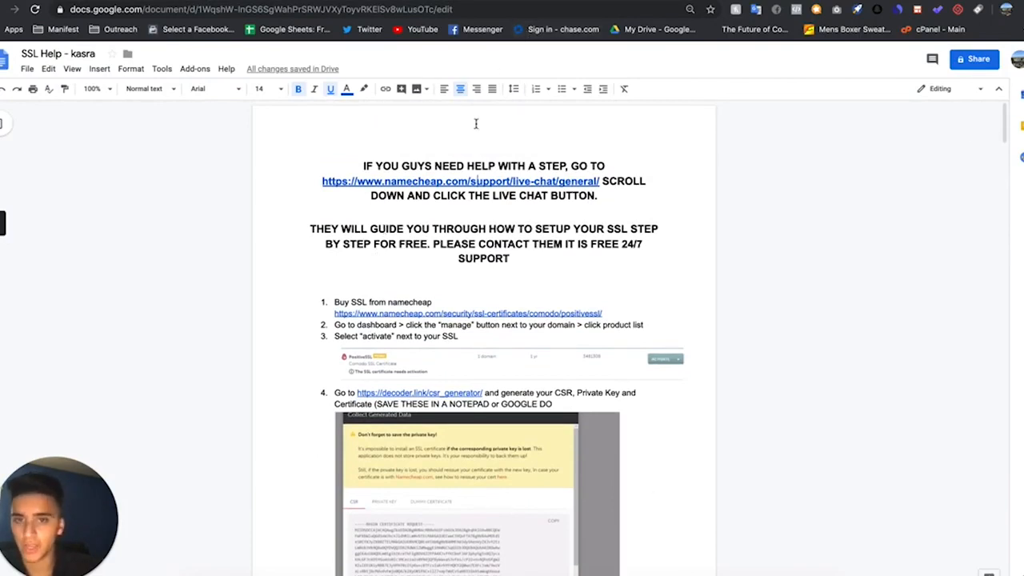
{"action": "left_click", "coordinate": [480, 182]}
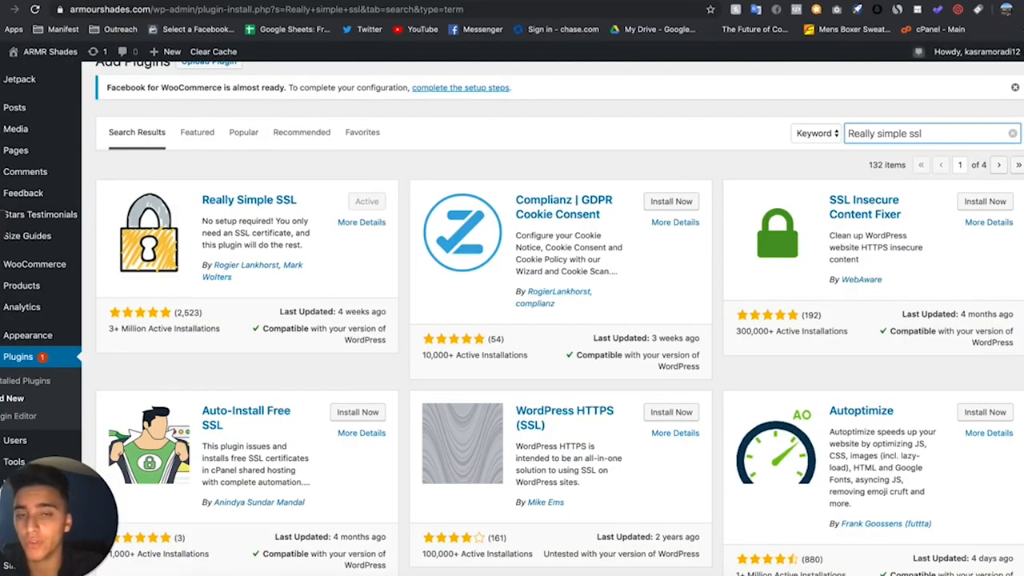
- Look over the armourshades.com homepage from the Fall 2019 Collection banner to the sunglasses product listings
{"action": "scroll", "coordinate": [517, 247], "scroll_direction": "down", "scroll_amount": 5}
{"action": "scroll", "coordinate": [517, 246], "scroll_direction": "up", "scroll_amount": 6}
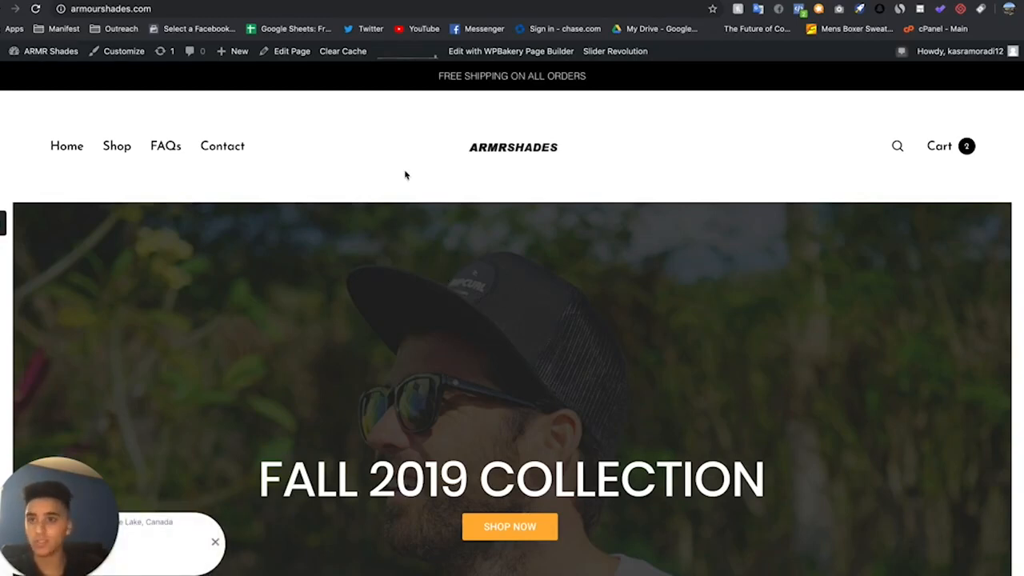
{"action": "scroll", "coordinate": [435, 201], "scroll_direction": "down", "scroll_amount": 10}
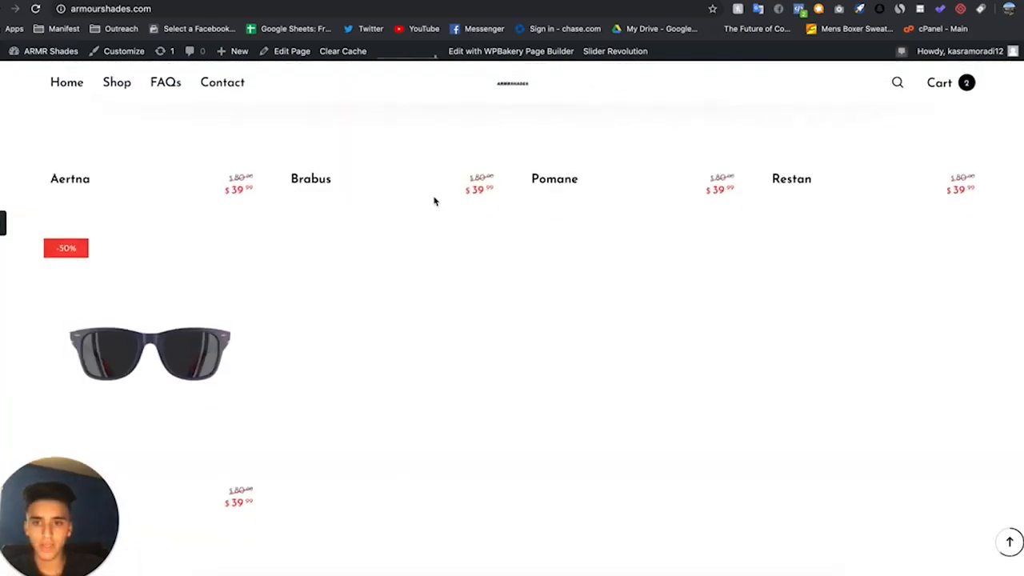
- Proceed to checkout with the Aertna and Tiolas sunglasses and choose Shipping & Handling + Express Processing (SKIP THE LINE!)
{"action": "scroll", "coordinate": [435, 201], "scroll_direction": "up", "scroll_amount": 4}
{"action": "scroll", "coordinate": [391, 224], "scroll_direction": "down", "scroll_amount": 1}
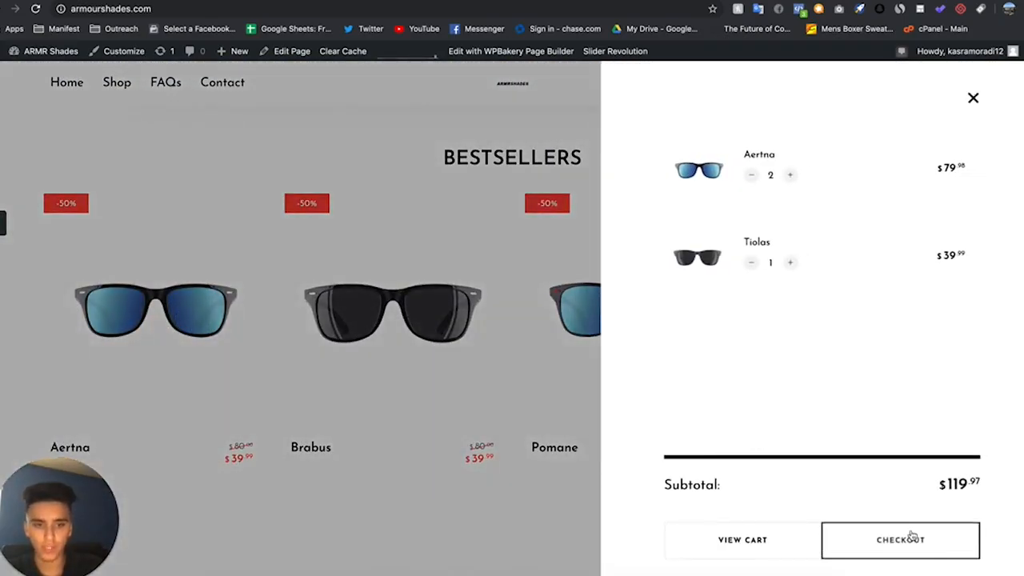
{"action": "left_click", "coordinate": [912, 536]}
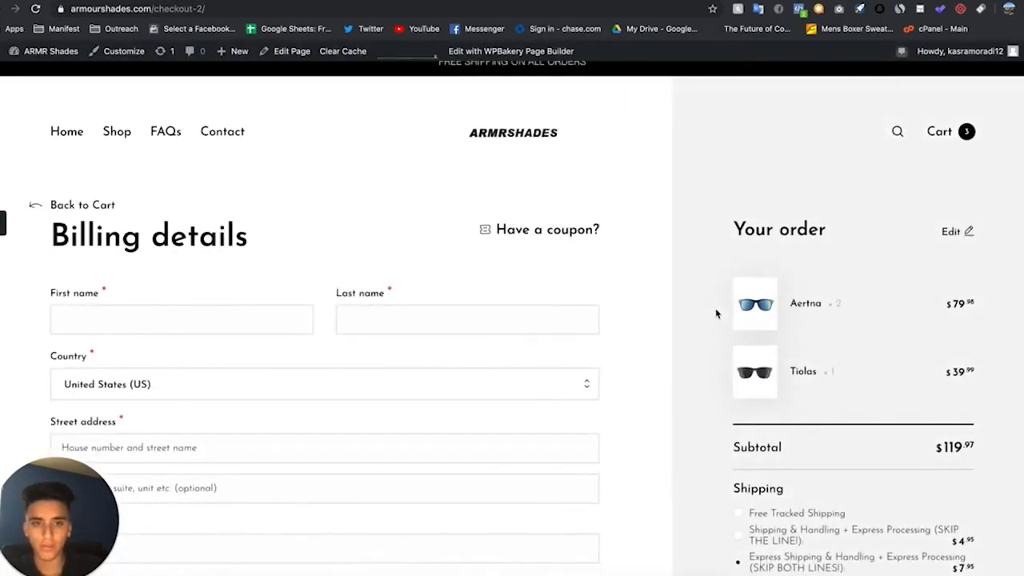
{"action": "scroll", "coordinate": [780, 354], "scroll_direction": "down", "scroll_amount": 3}
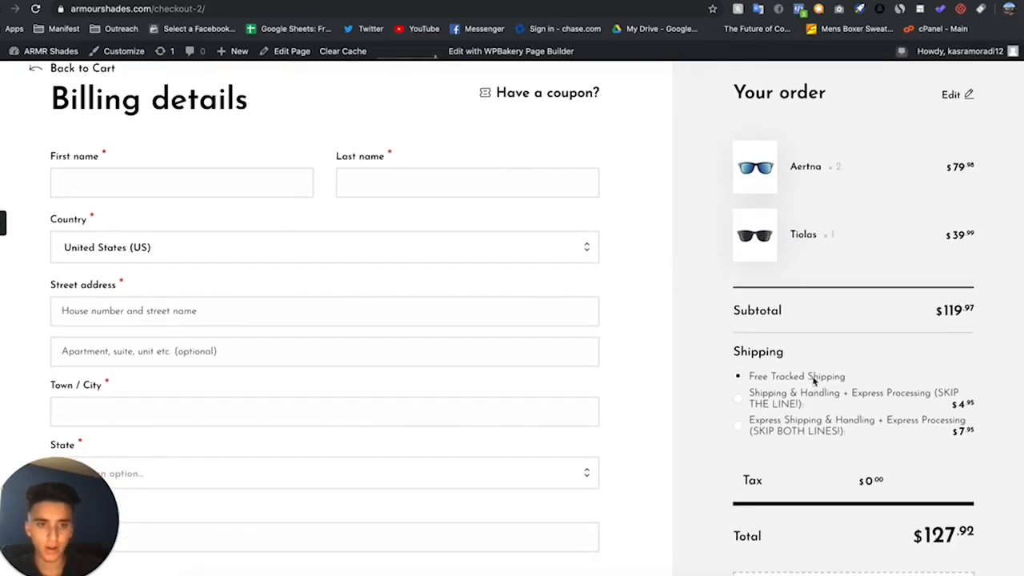
{"action": "left_click", "coordinate": [793, 400]}
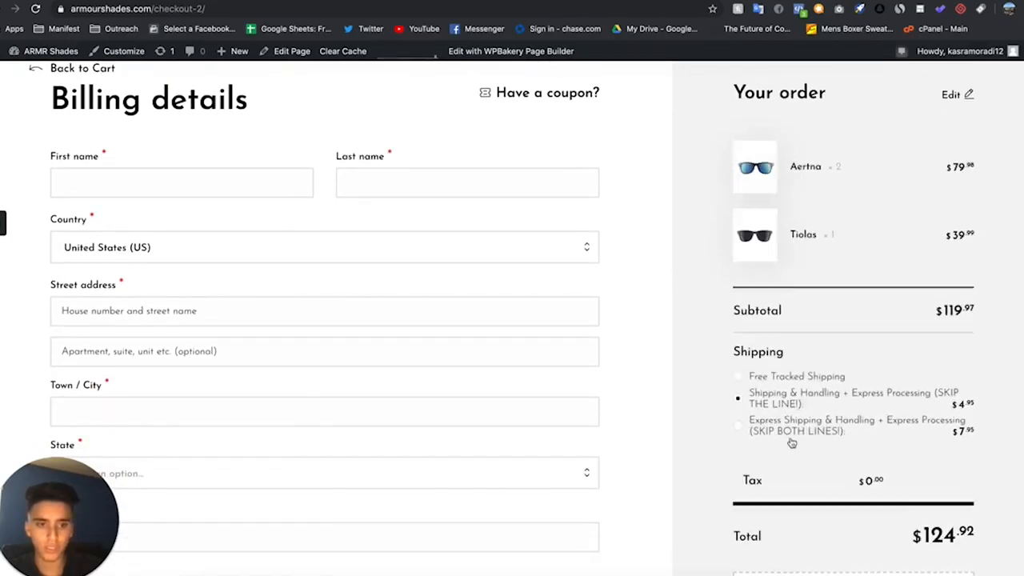
- Look over the checkout page's billing form, Stripe credit card section and order summary
{"action": "scroll", "coordinate": [795, 436], "scroll_direction": "down", "scroll_amount": 5}
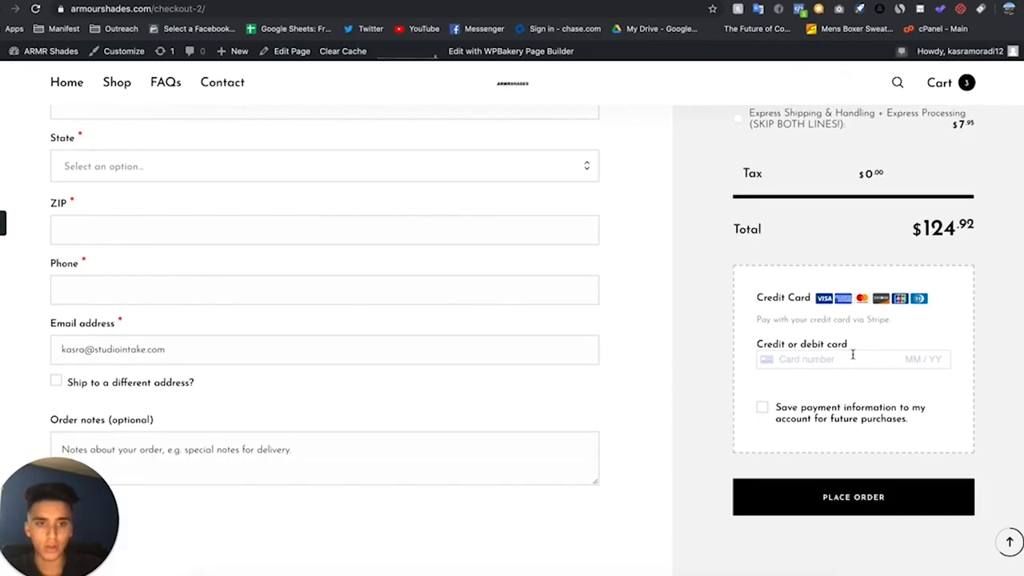
{"action": "scroll", "coordinate": [853, 355], "scroll_direction": "up", "scroll_amount": 1}
{"action": "scroll", "coordinate": [843, 389], "scroll_direction": "down", "scroll_amount": 4}
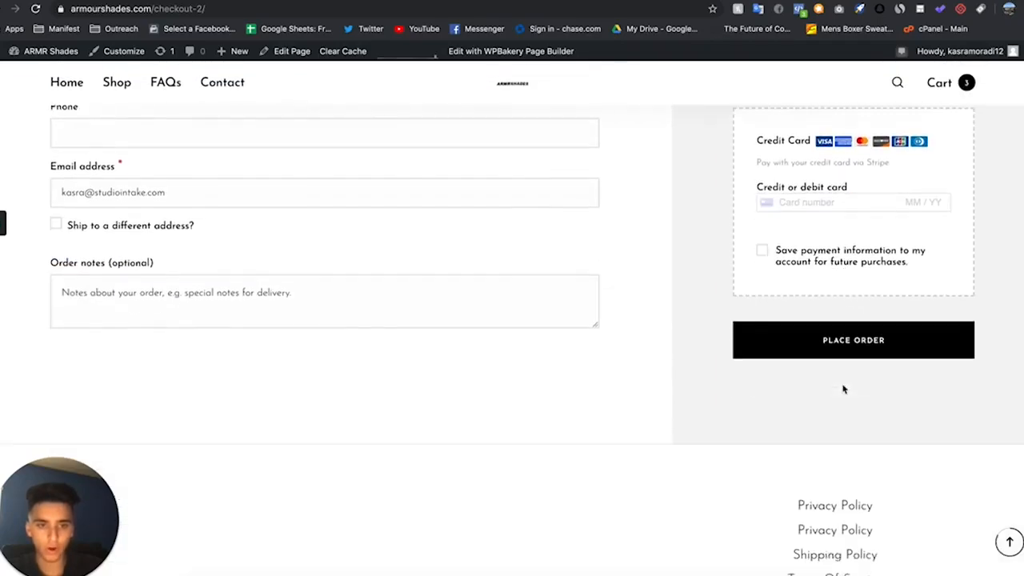
{"action": "scroll", "coordinate": [832, 361], "scroll_direction": "up", "scroll_amount": 1}
{"action": "scroll", "coordinate": [833, 362], "scroll_direction": "down", "scroll_amount": 3}
{"action": "scroll", "coordinate": [832, 362], "scroll_direction": "up", "scroll_amount": 15}
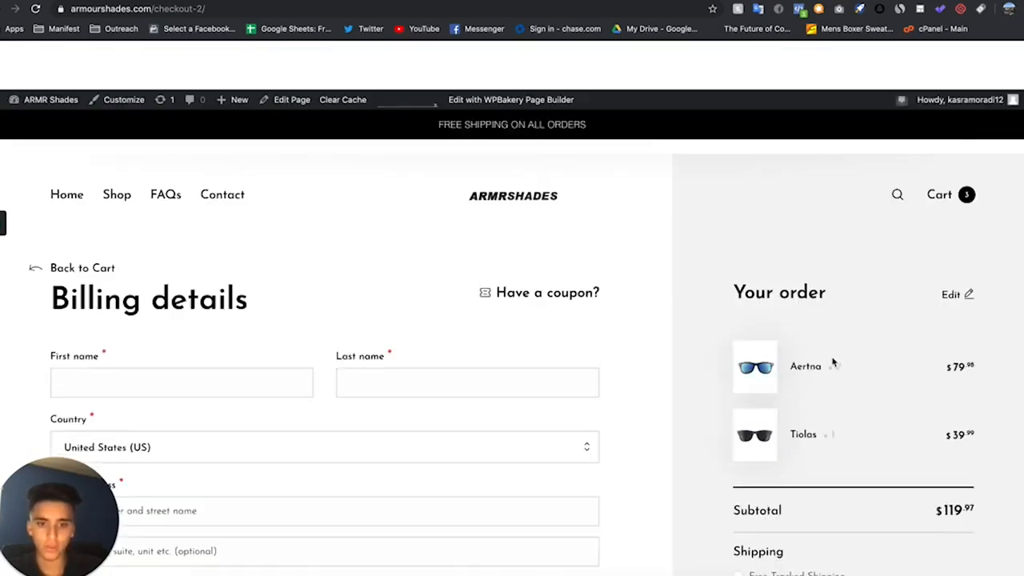
{"action": "scroll", "coordinate": [832, 362], "scroll_direction": "up", "scroll_amount": 2}
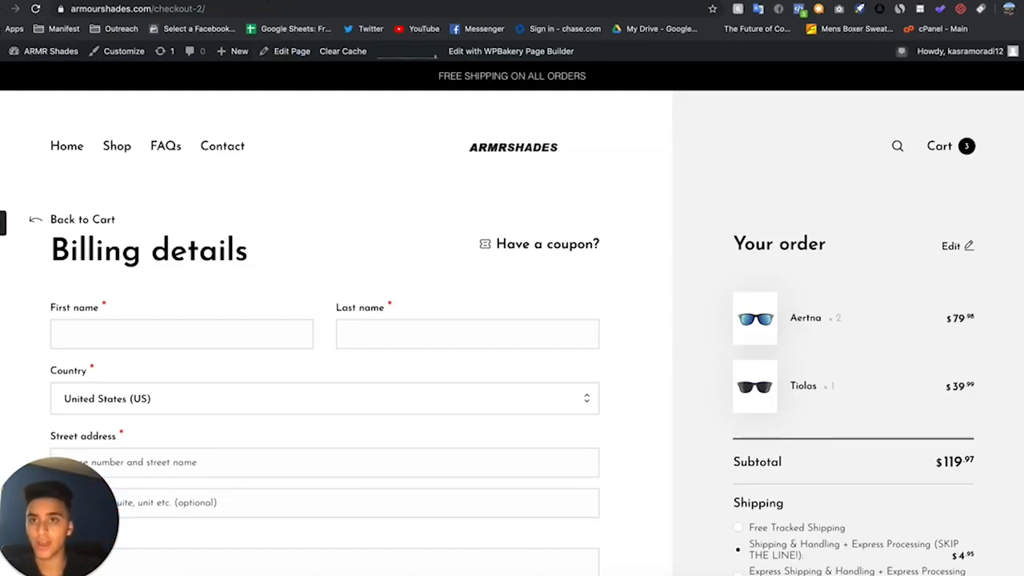
- Revisit the Namecheap live-chat instructions in the SSL Help document and return to the WooCommerce Emails settings
{"action": "left_click", "coordinate": [265, 1]}
{"action": "scroll", "coordinate": [520, 330], "scroll_direction": "down", "scroll_amount": 1}
{"action": "scroll", "coordinate": [520, 330], "scroll_direction": "up", "scroll_amount": 1}
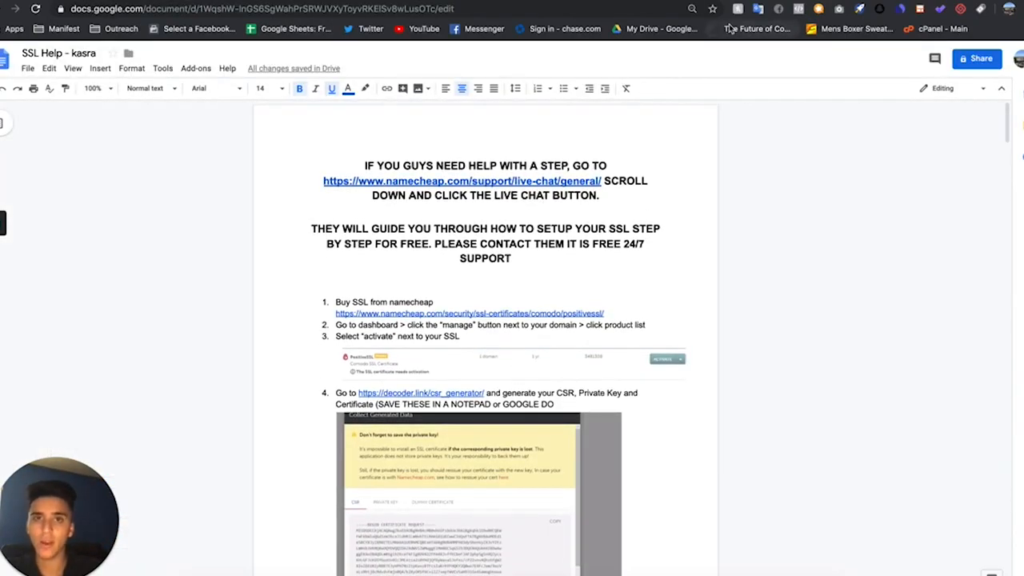
{"action": "left_click", "coordinate": [744, 1]}
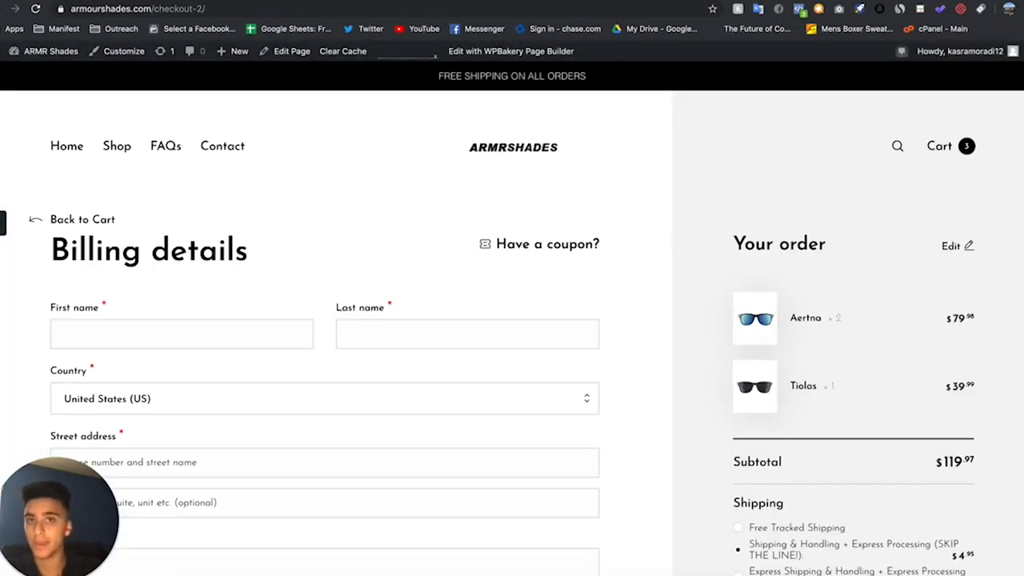
{"action": "left_click", "coordinate": [632, 0]}
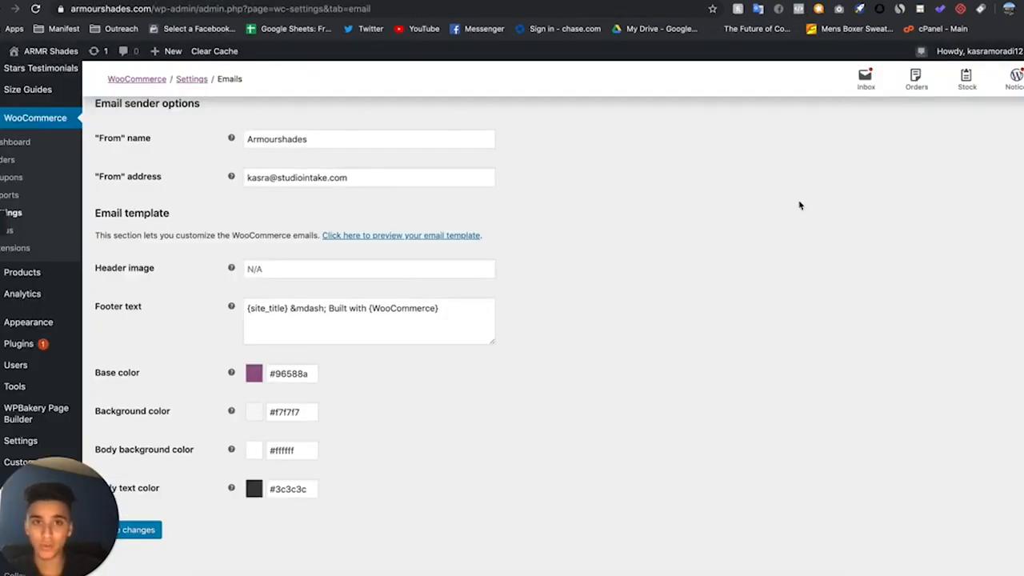